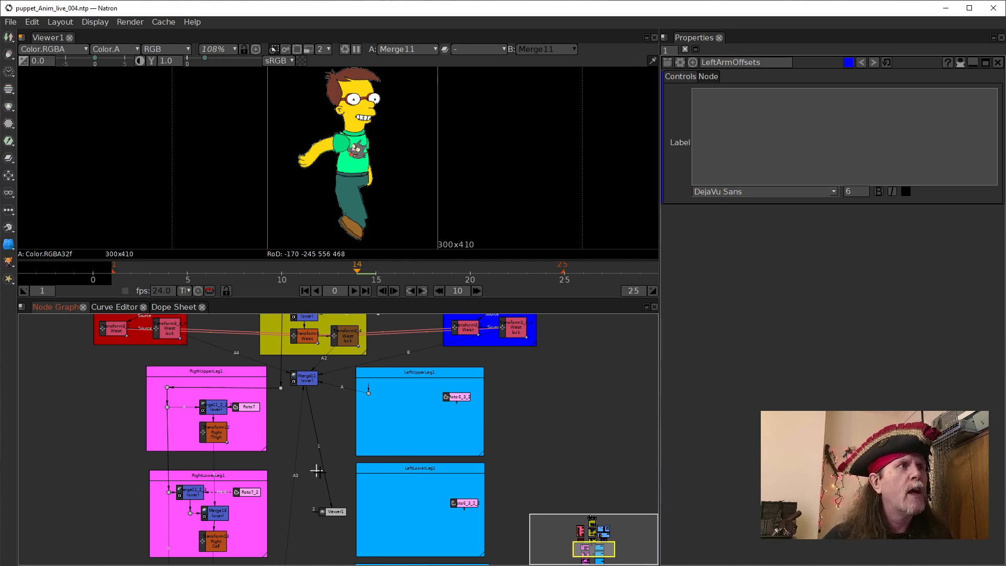
Examine how the pelvis, arm-offset and leg groups connect around Merge11 in the node graph.
drag(287, 542, 288, 423)
drag(303, 522, 276, 564)
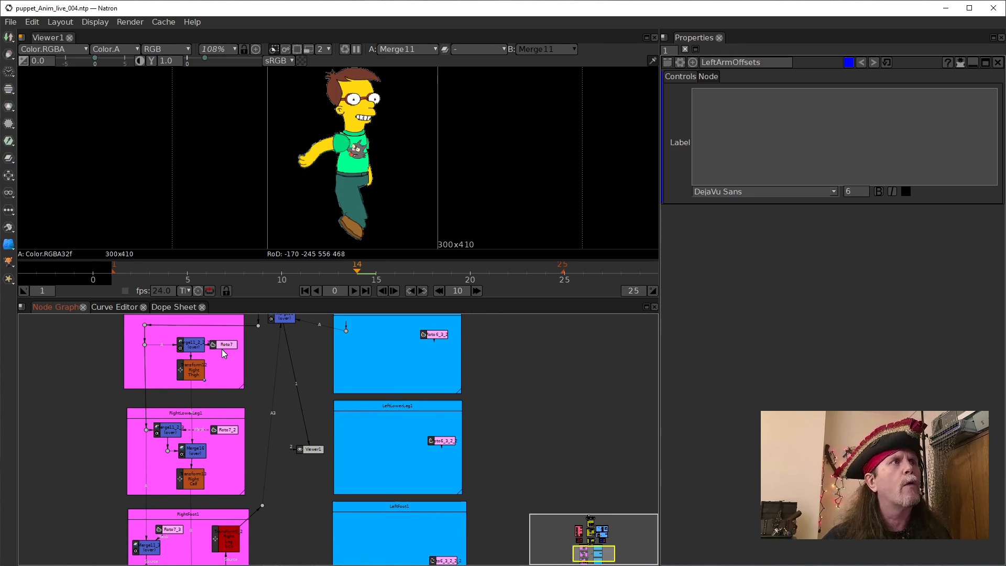
drag(431, 388, 399, 495)
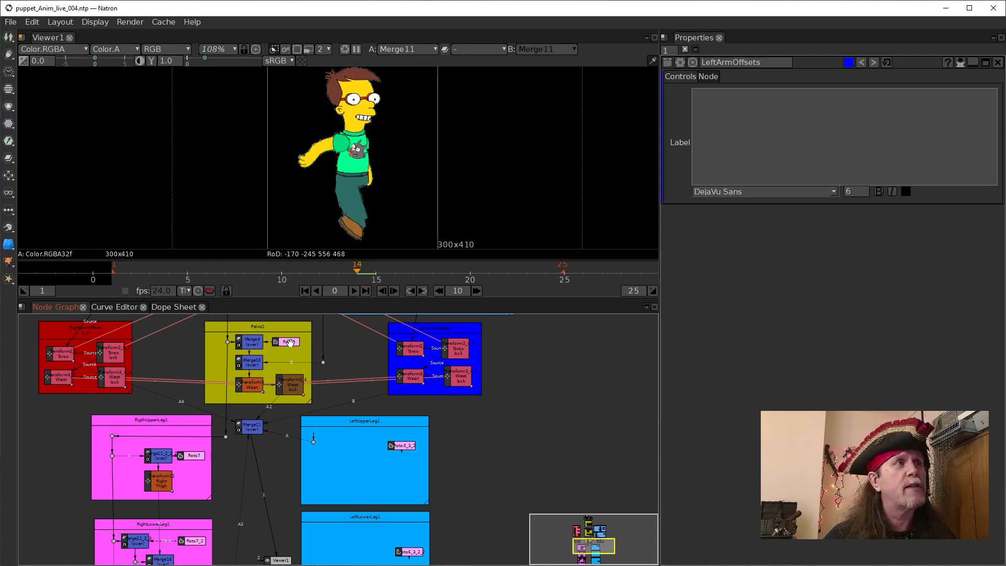
drag(278, 500, 290, 431)
drag(290, 527, 297, 474)
drag(283, 368, 277, 449)
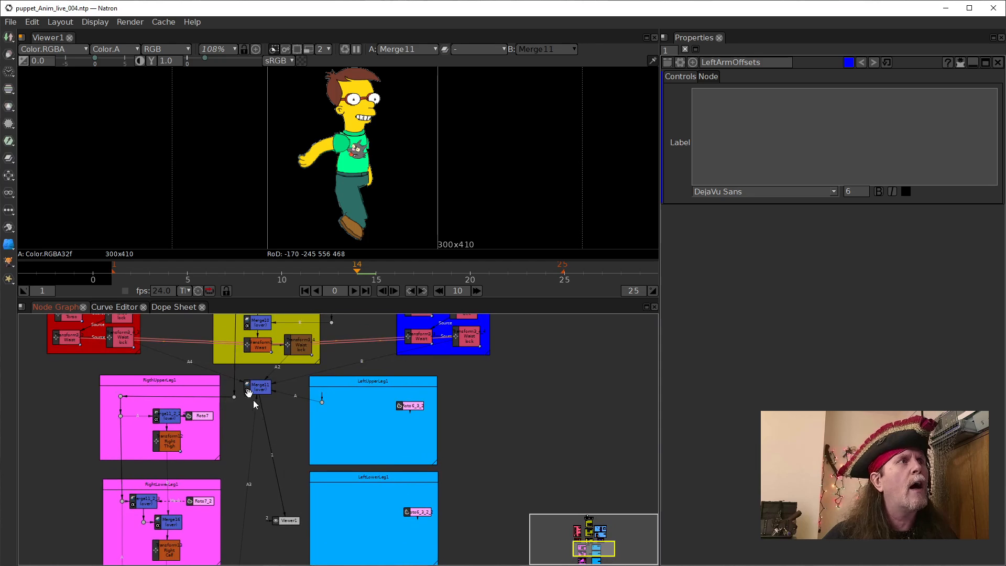
Nudge Merge11, open its settings, and shift the connection dot in the LeftUpperLeg1 group slightly down.
drag(265, 393, 268, 398)
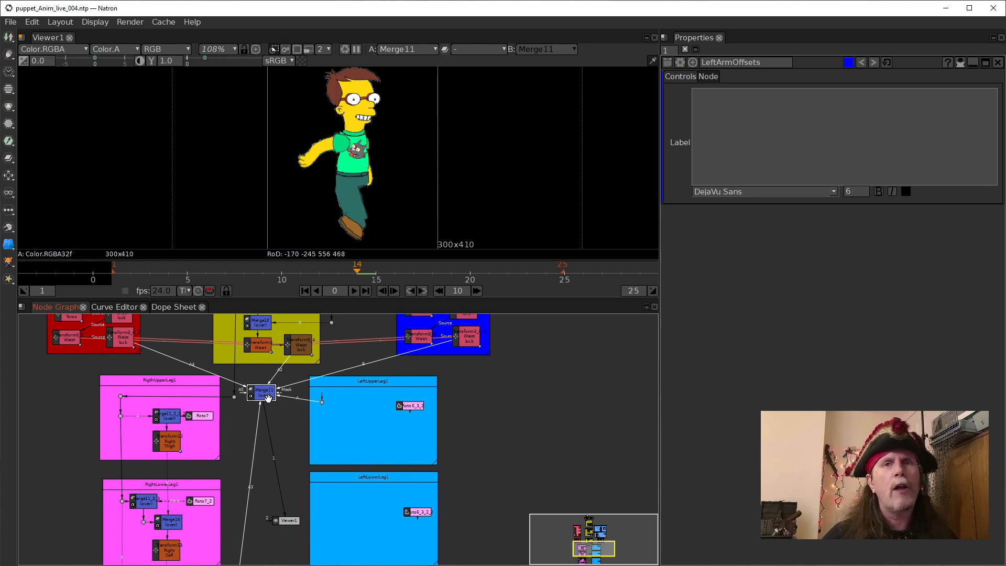
double_click(263, 396)
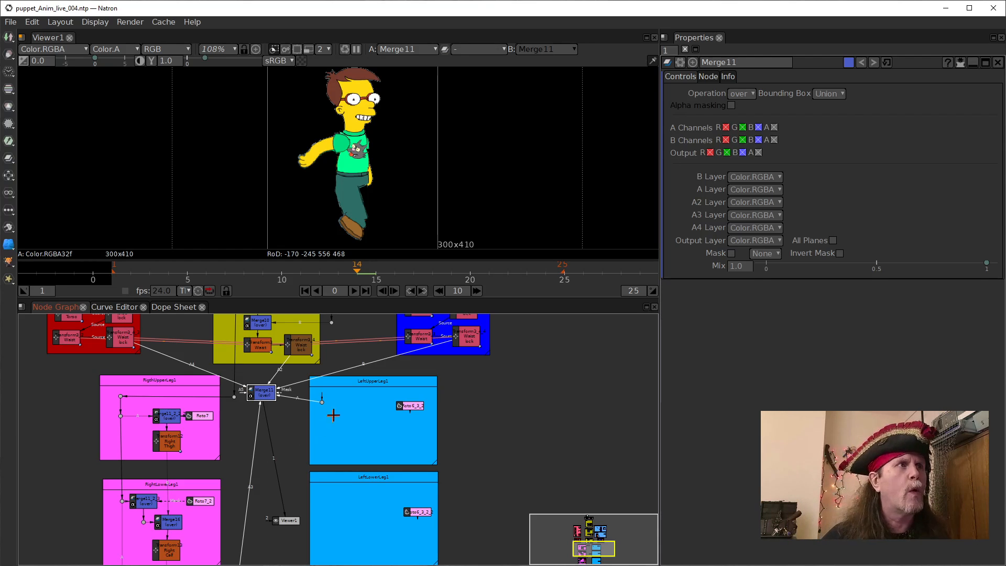
drag(322, 401, 320, 411)
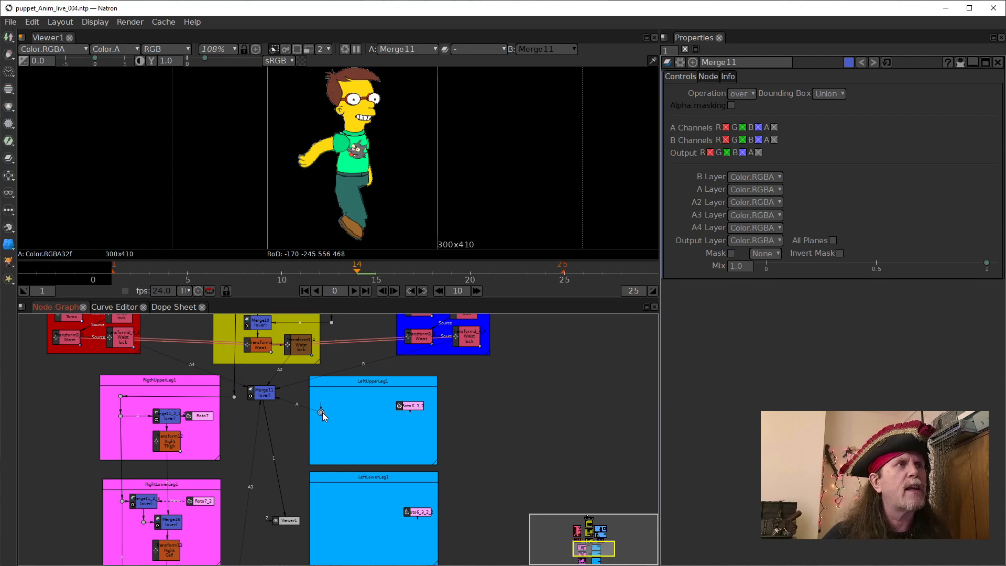
drag(450, 436, 471, 405)
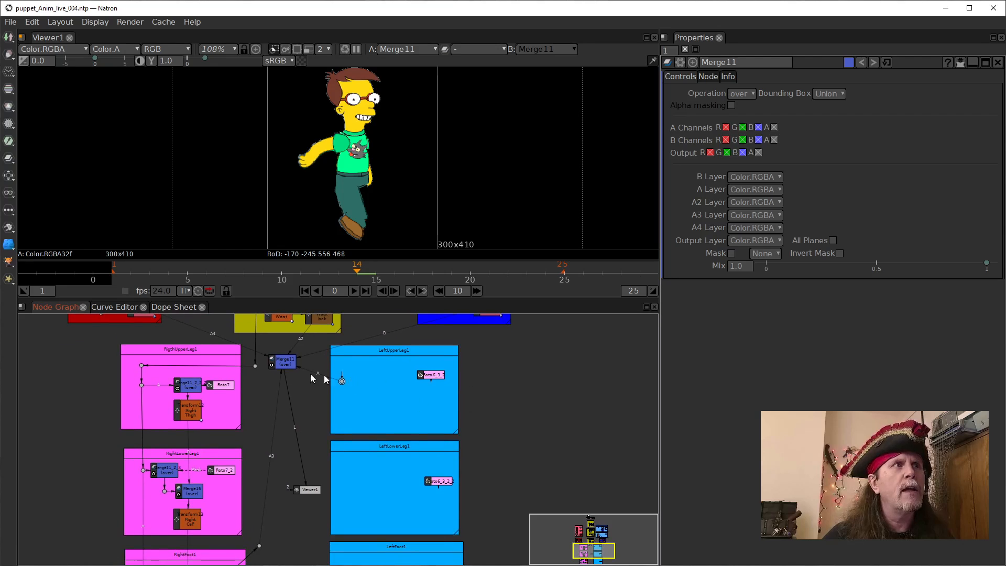
drag(299, 401, 293, 430)
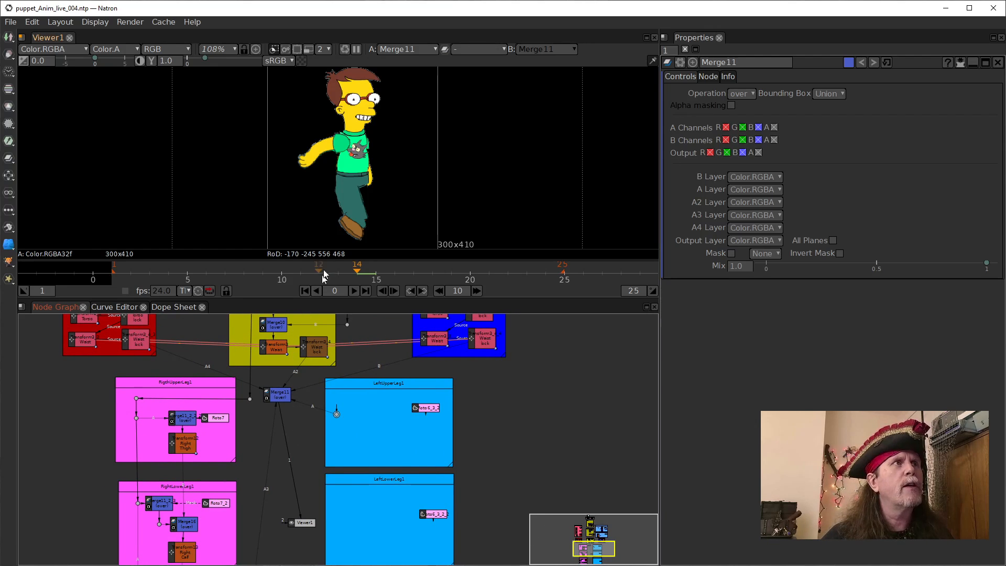
drag(306, 466, 310, 470)
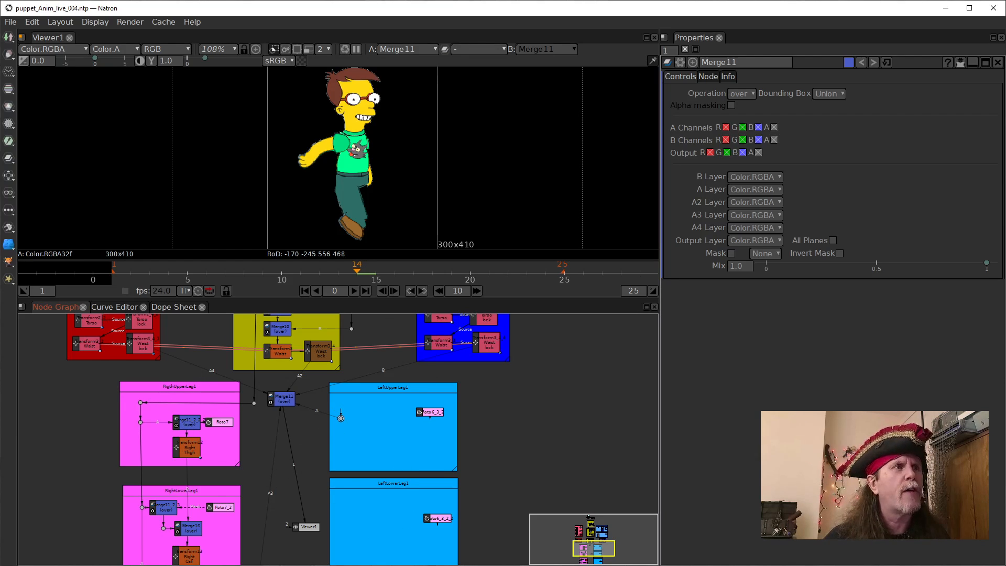
Open the Roto4 mask in the Pelvis1 group and display Merge4's output to examine the pelvis cutout up close.
drag(390, 368, 376, 476)
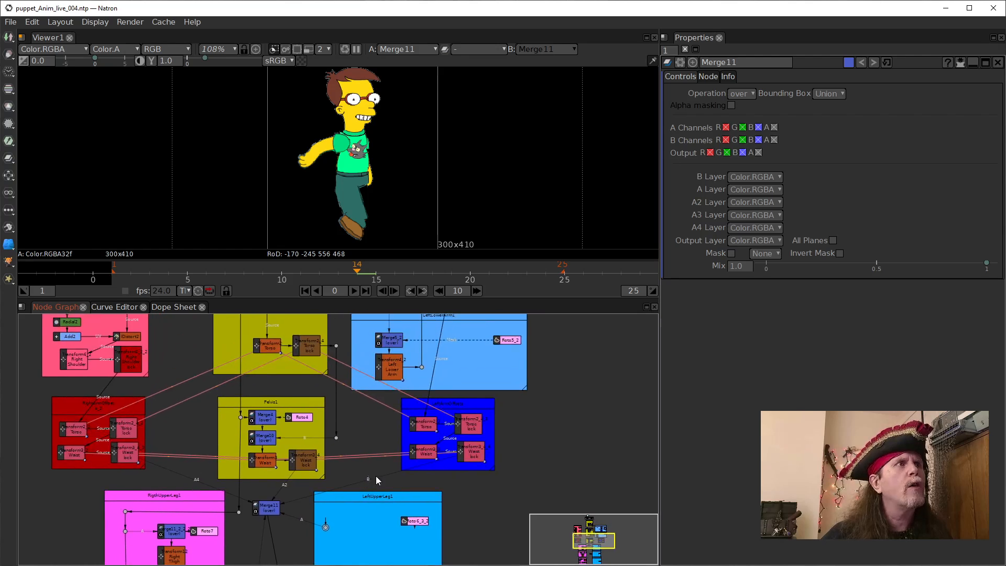
click(293, 417)
double_click(293, 417)
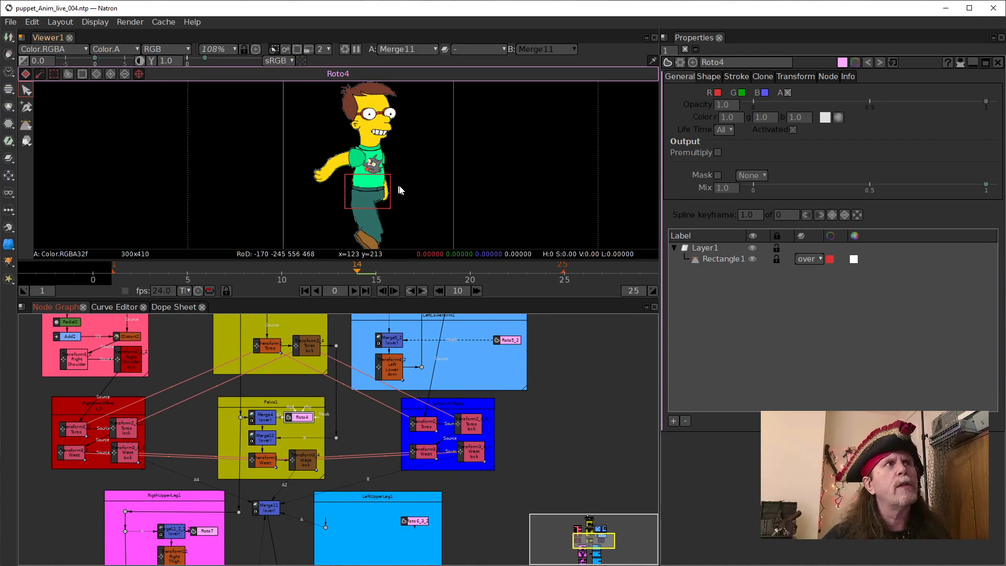
scroll(375, 210, up, 2)
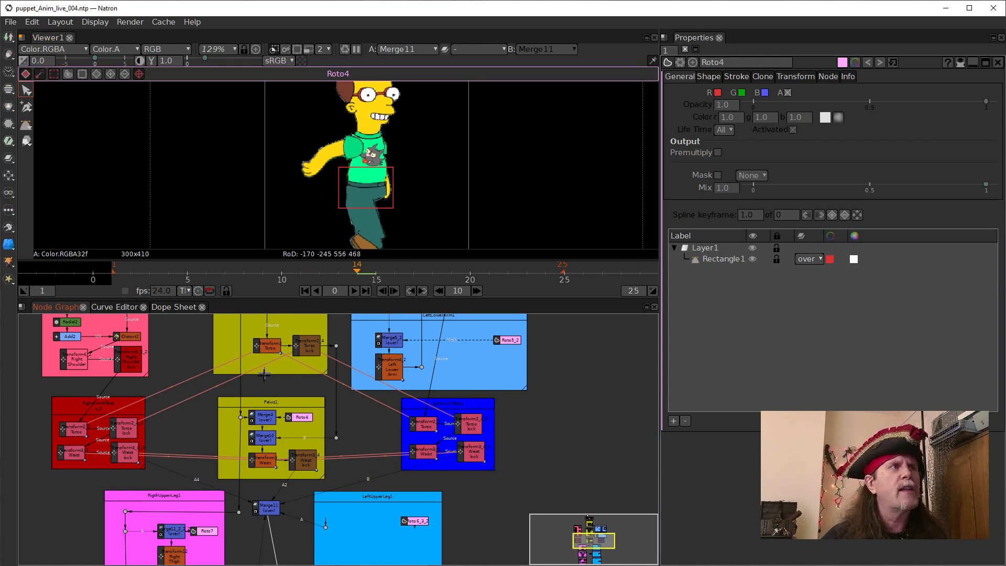
click(265, 415)
key(1)
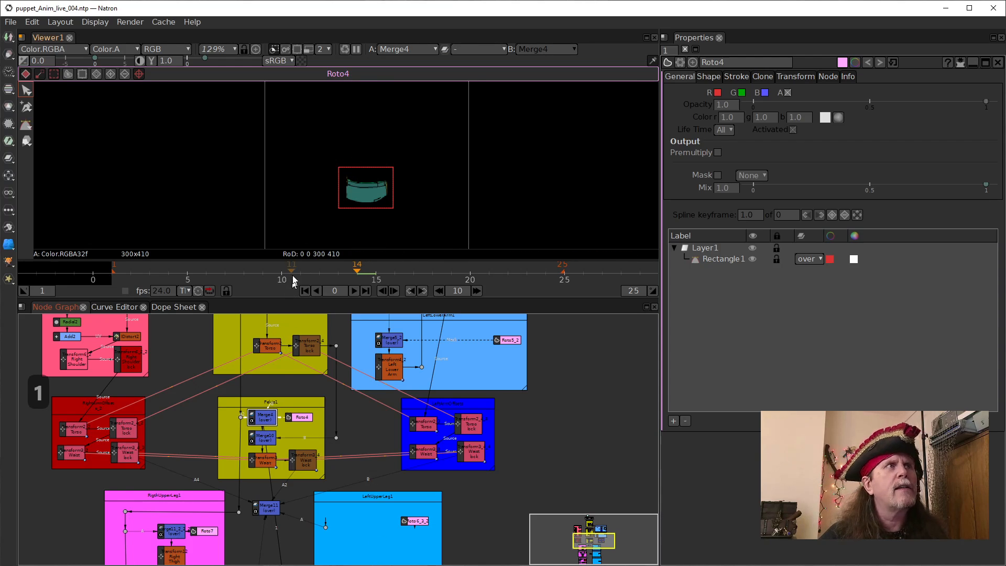
scroll(348, 200, up, 8)
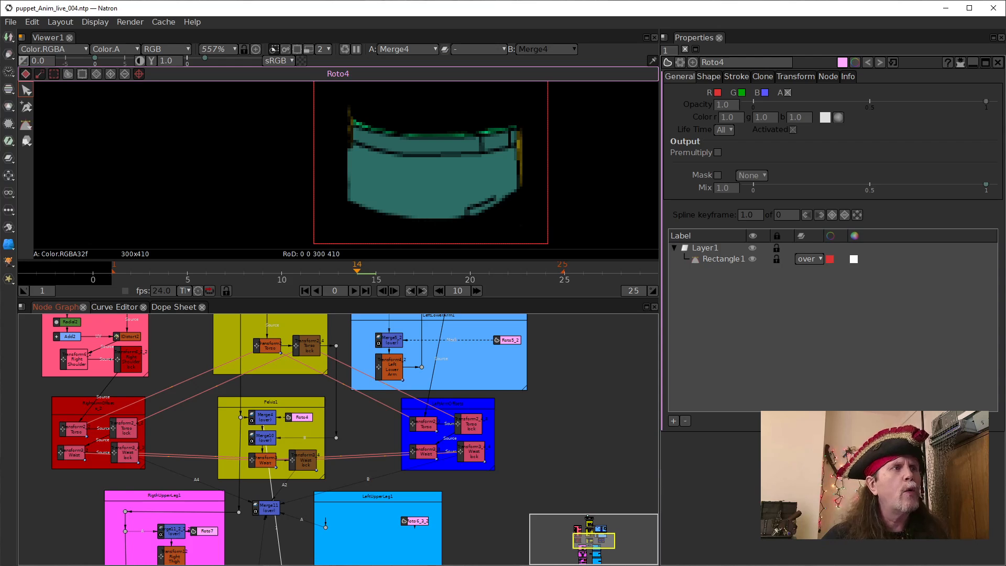
Switch to the puppet_Anim_live_005.ntp project and examine its upper and lower leg groups in the node graph.
click(378, 565)
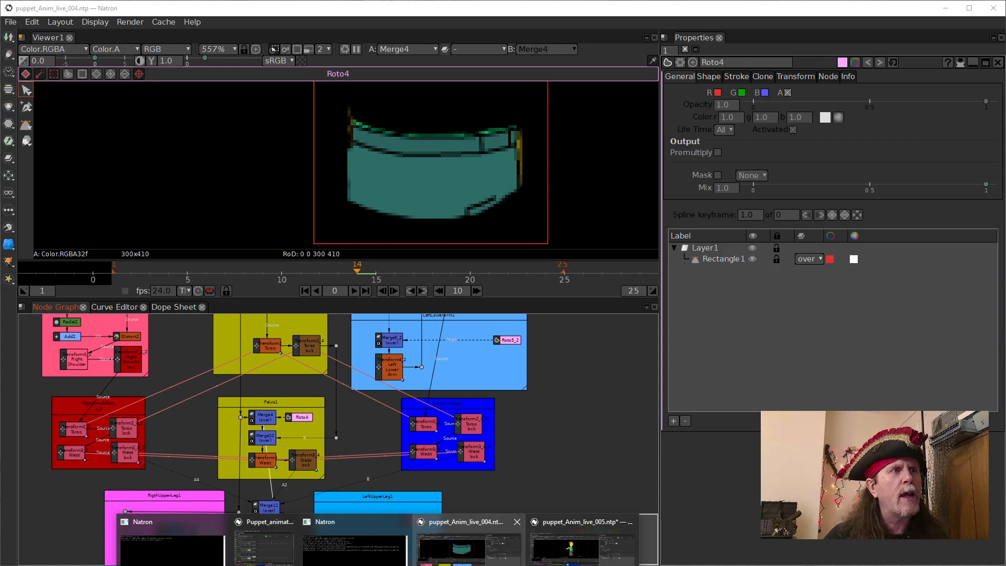
click(581, 542)
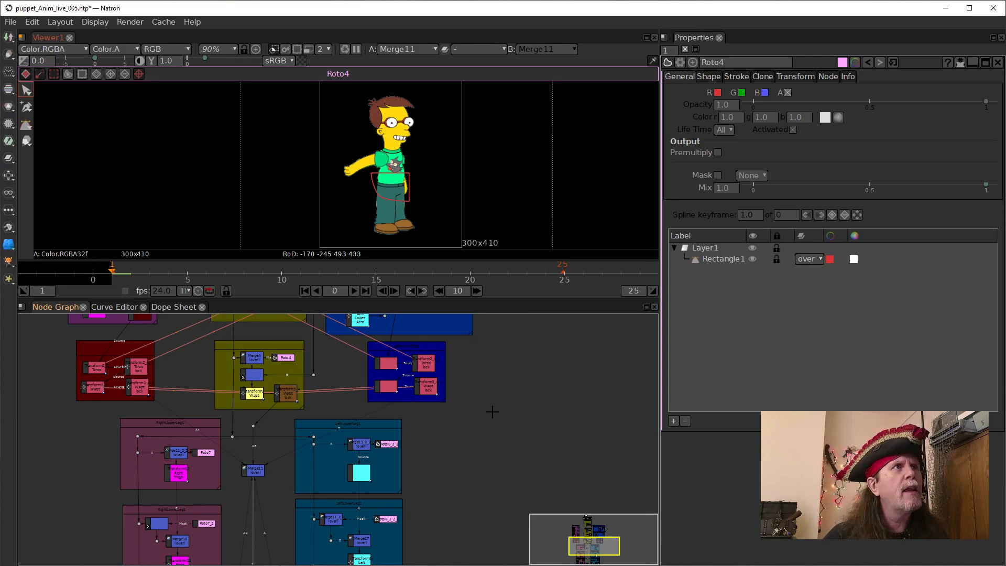
scroll(490, 411, up, 3)
drag(483, 407, 582, 376)
scroll(541, 426, down, 2)
drag(544, 405, 530, 359)
drag(495, 432, 496, 438)
drag(519, 393, 525, 427)
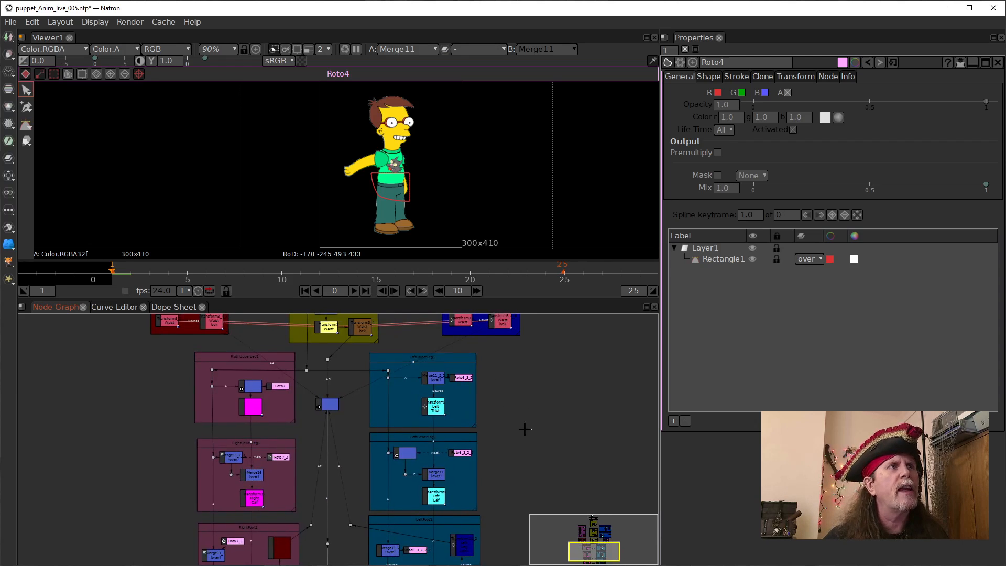
scroll(526, 426, up, 6)
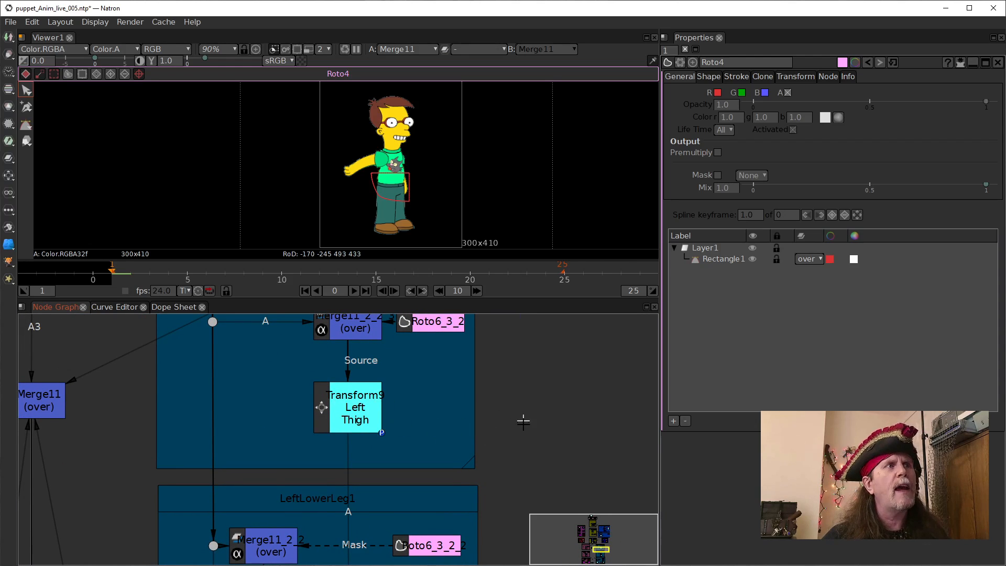
scroll(524, 424, down, 3)
drag(261, 421, 291, 443)
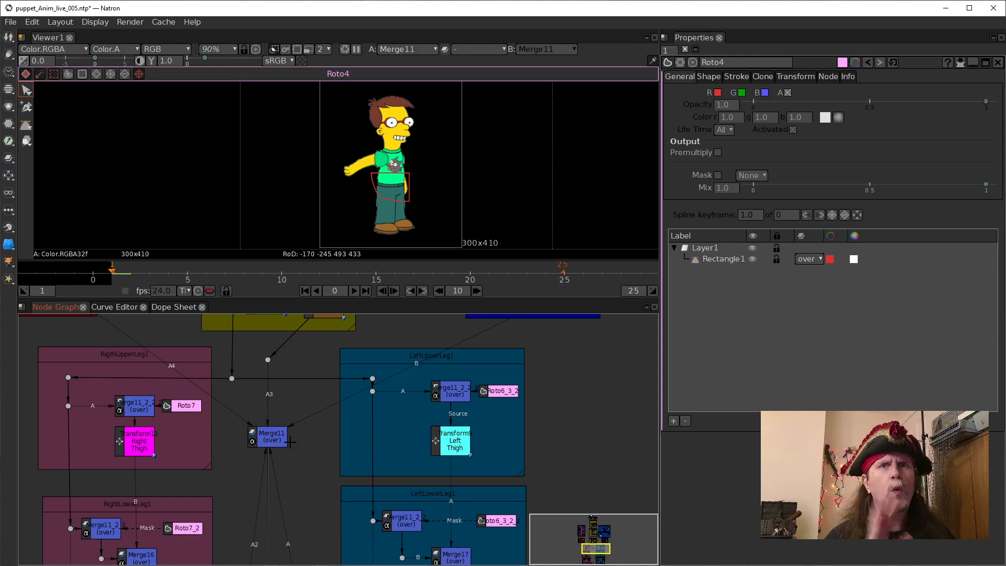
Display Merge4 from the Pelvis1 group in the viewer and examine the pelvis cutout against the reshaped Roto4 mask.
scroll(314, 387, up, 5)
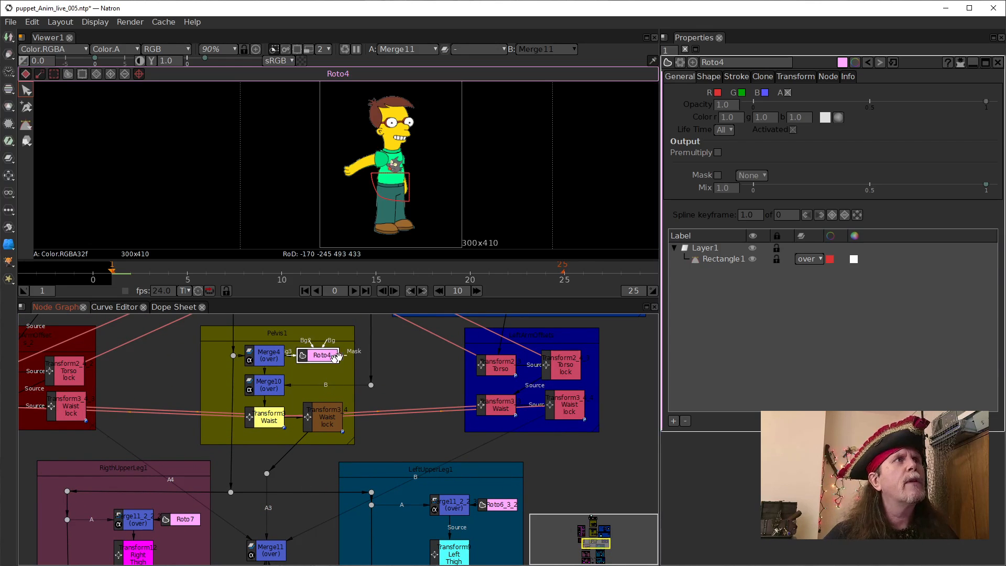
scroll(382, 205, up, 5)
scroll(382, 205, up, 2)
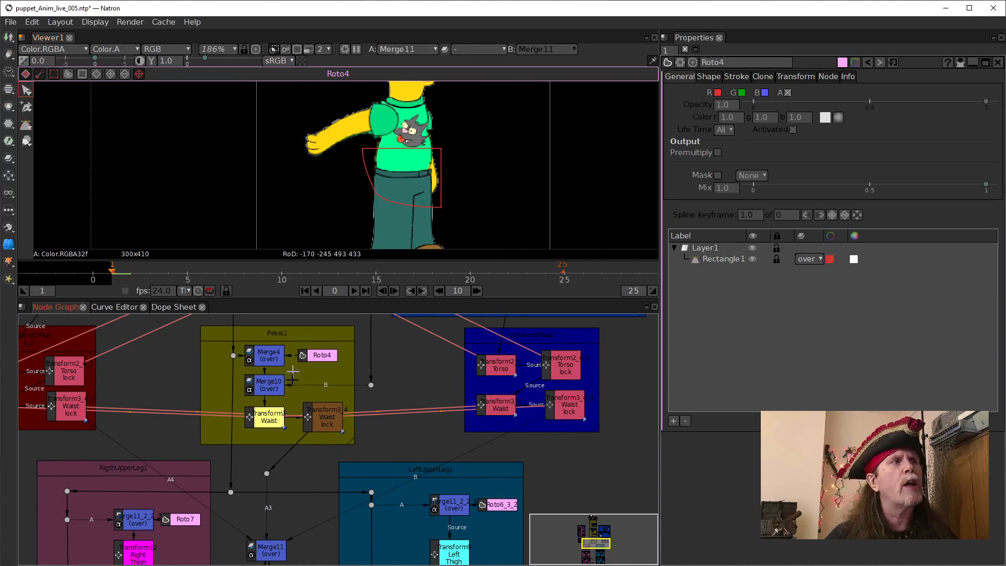
click(266, 353)
key(1)
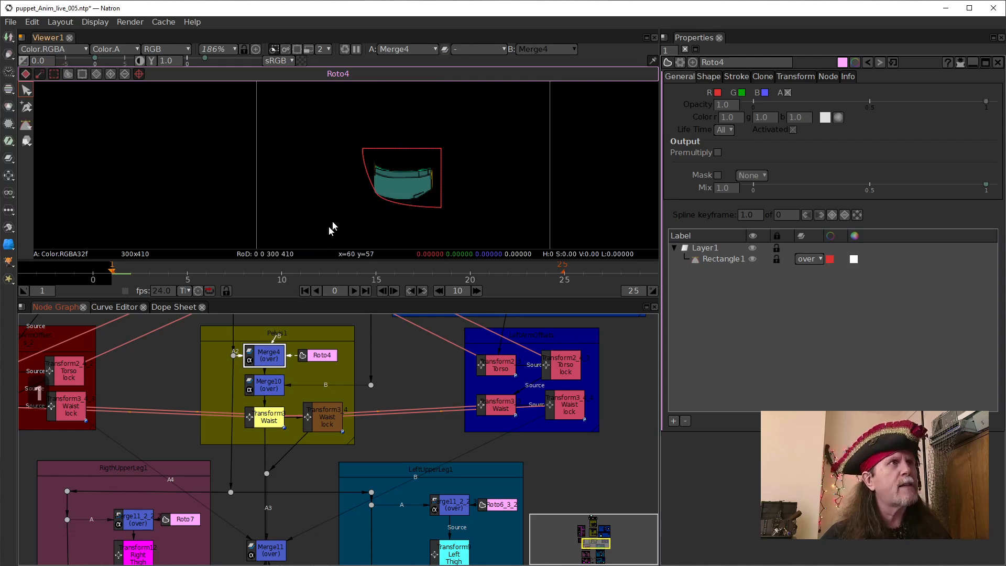
scroll(335, 226, up, 8)
drag(395, 195, 369, 215)
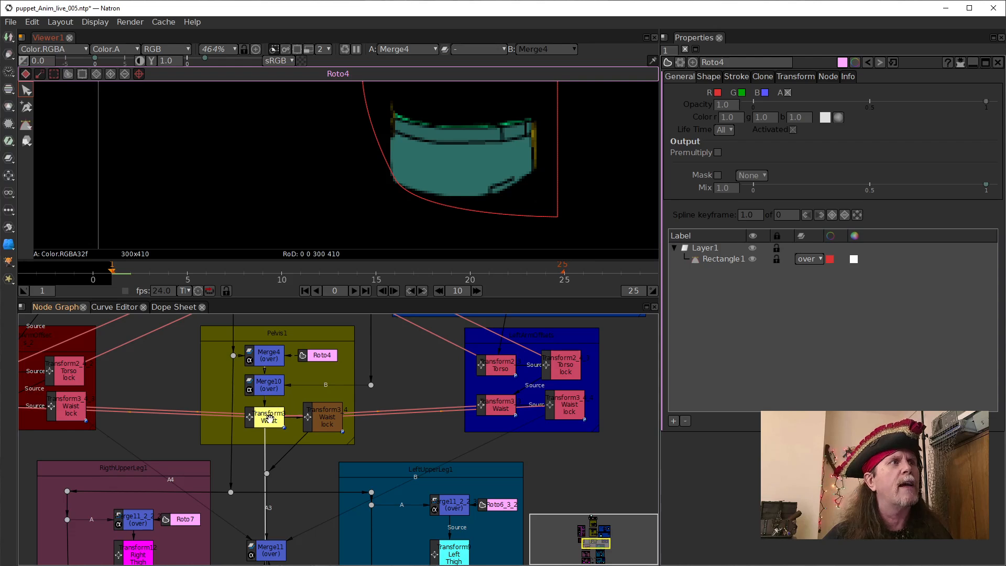
Close the Roto4 properties and display the combined Merge11 output in the viewer.
click(998, 62)
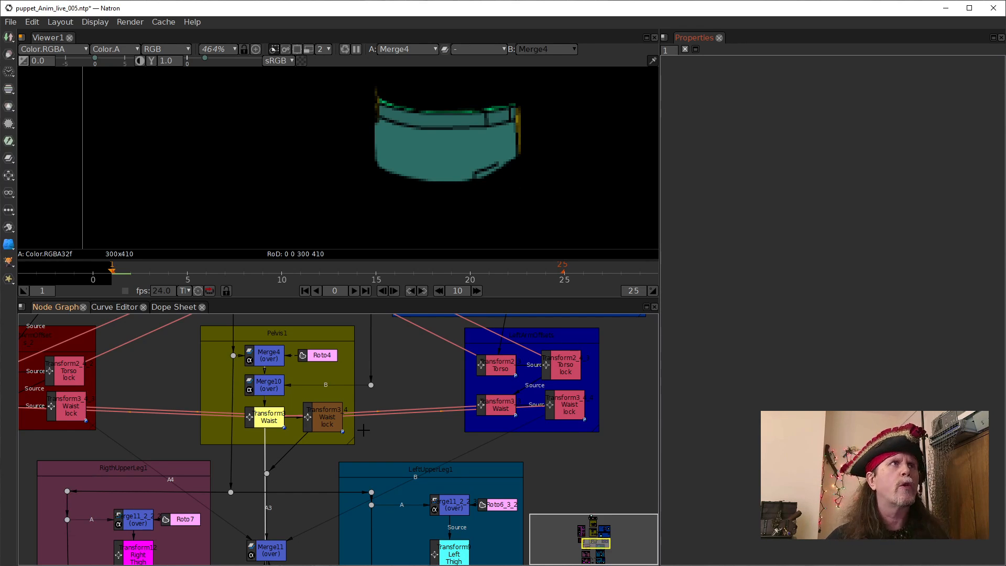
drag(281, 499, 281, 428)
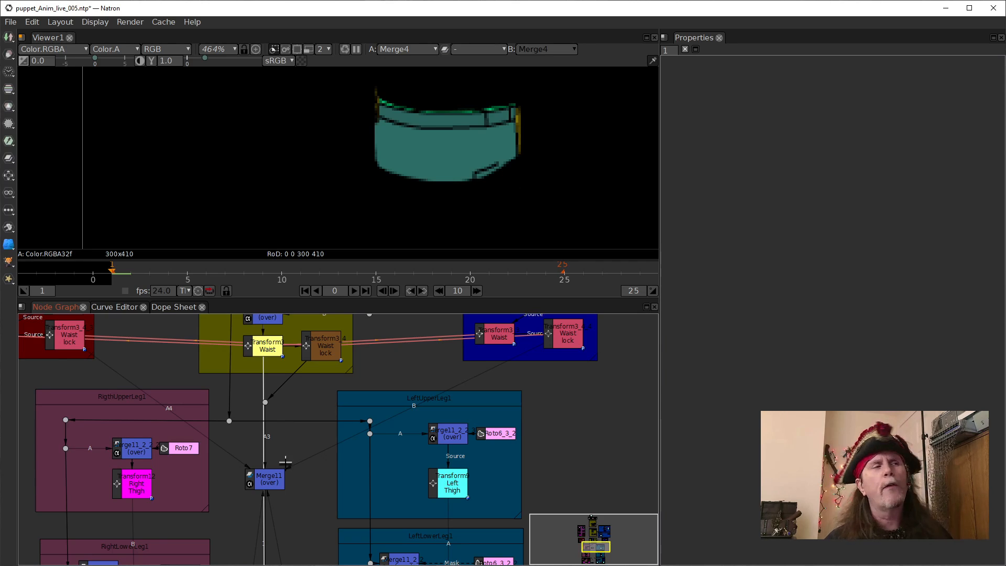
scroll(299, 504, down, 3)
drag(301, 516, 320, 448)
scroll(298, 406, down, 1)
mouse_move(311, 493)
mouse_down()
mouse_move(312, 448)
mouse_move(312, 488)
mouse_up()
click(308, 396)
key(1)
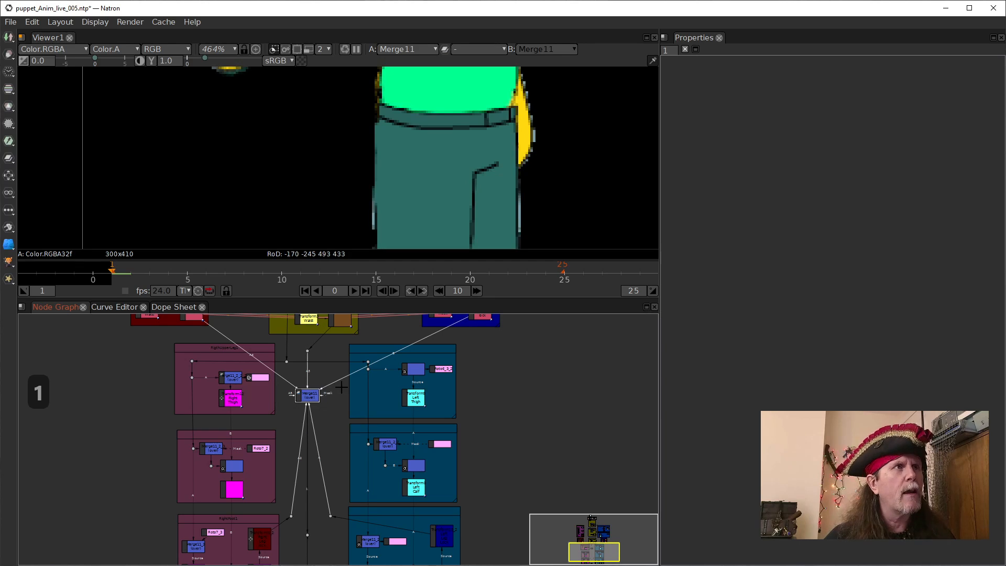
Open the left thigh mask Roto6_3_2 and the left calf mask Roto6_3_2_2 to examine their shapes over the leg.
scroll(482, 381, up, 2)
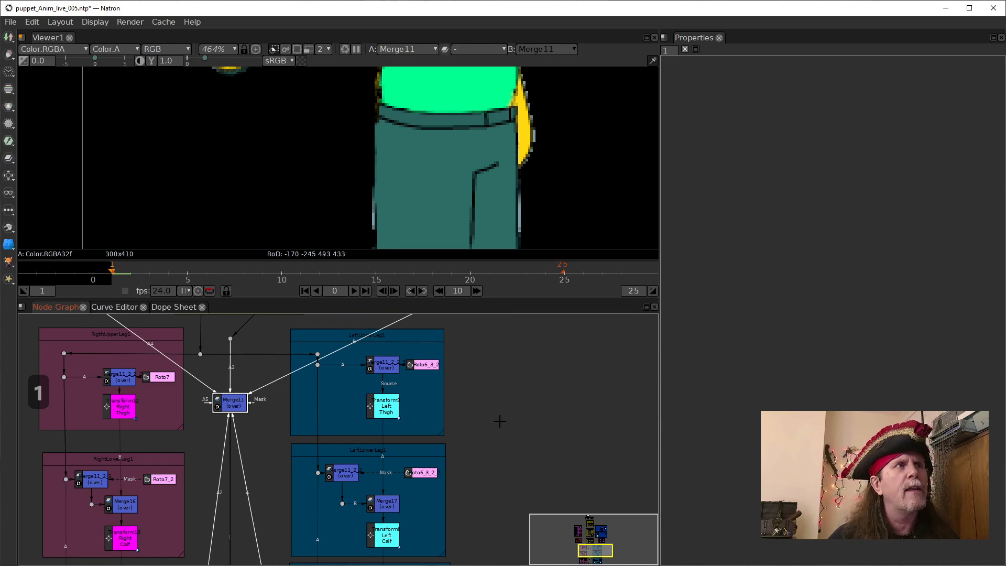
click(498, 449)
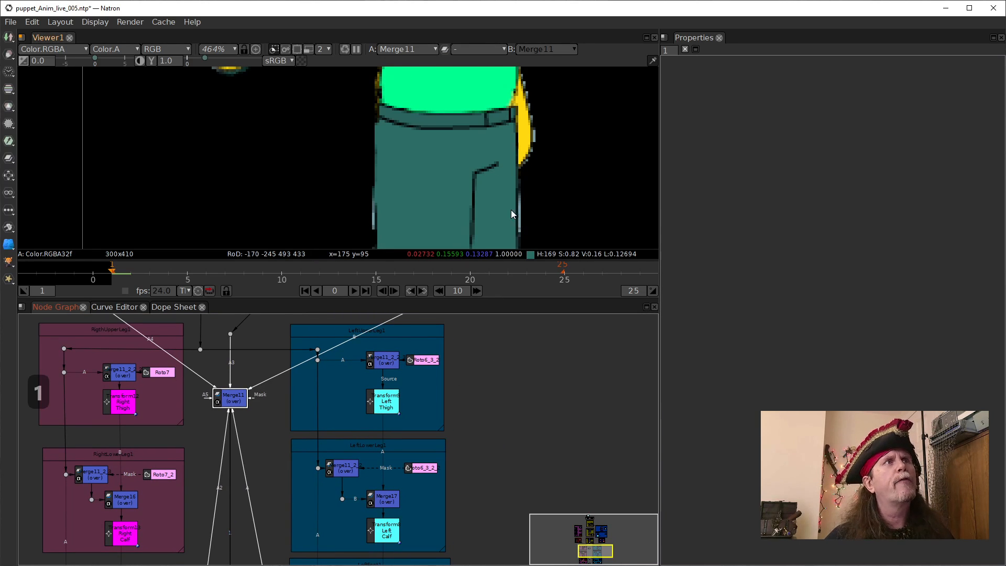
scroll(504, 231, down, 1)
drag(505, 231, 451, 215)
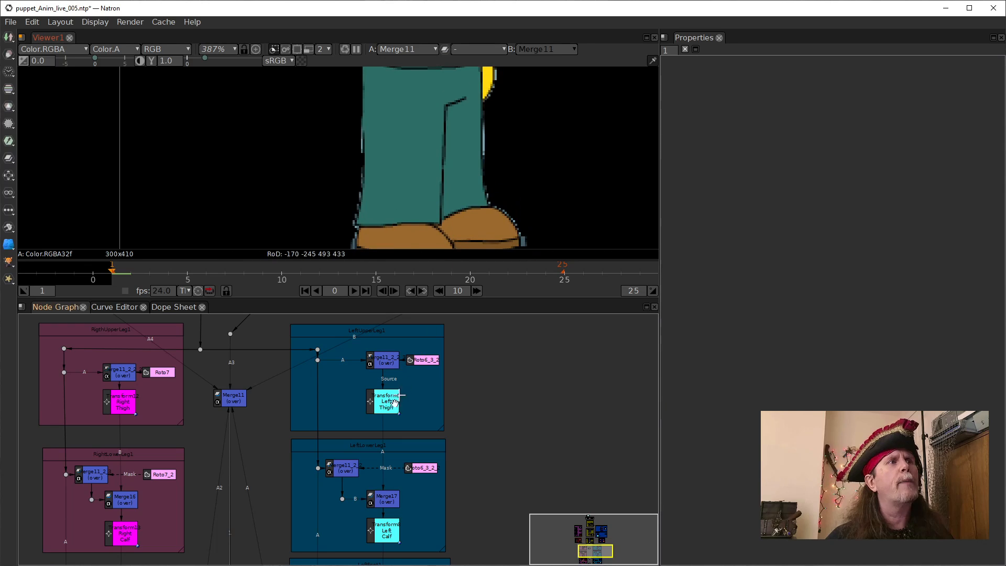
double_click(423, 360)
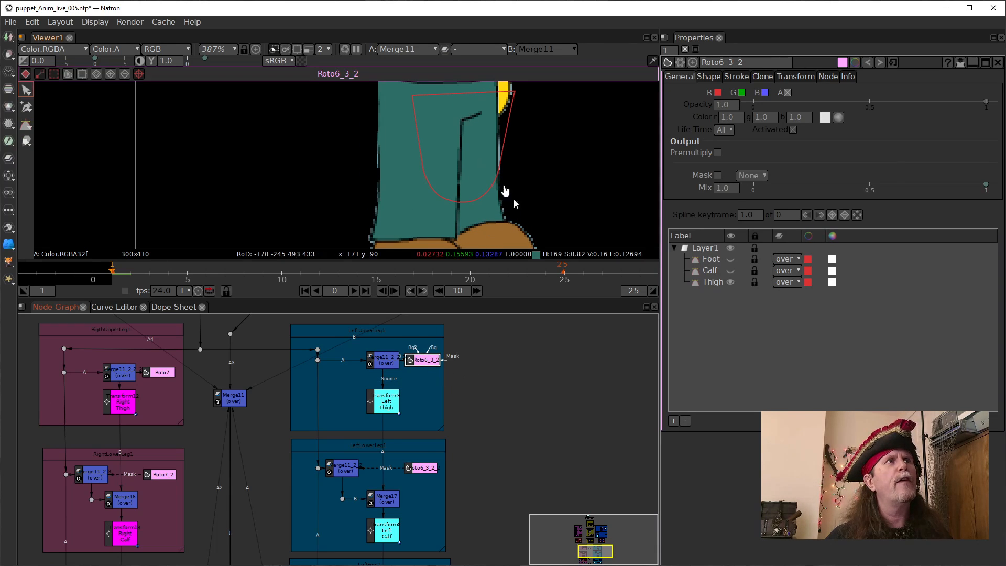
double_click(425, 469)
drag(470, 469, 465, 360)
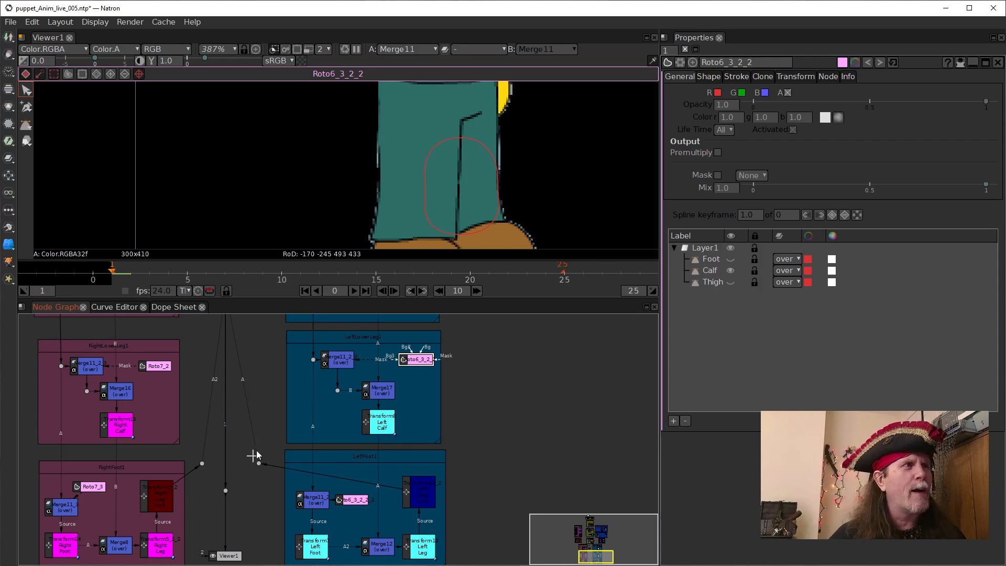
Open the Right Leg transform Transform5_2_2 in the RightFoot1 group and display its output in the viewer.
drag(243, 439, 281, 428)
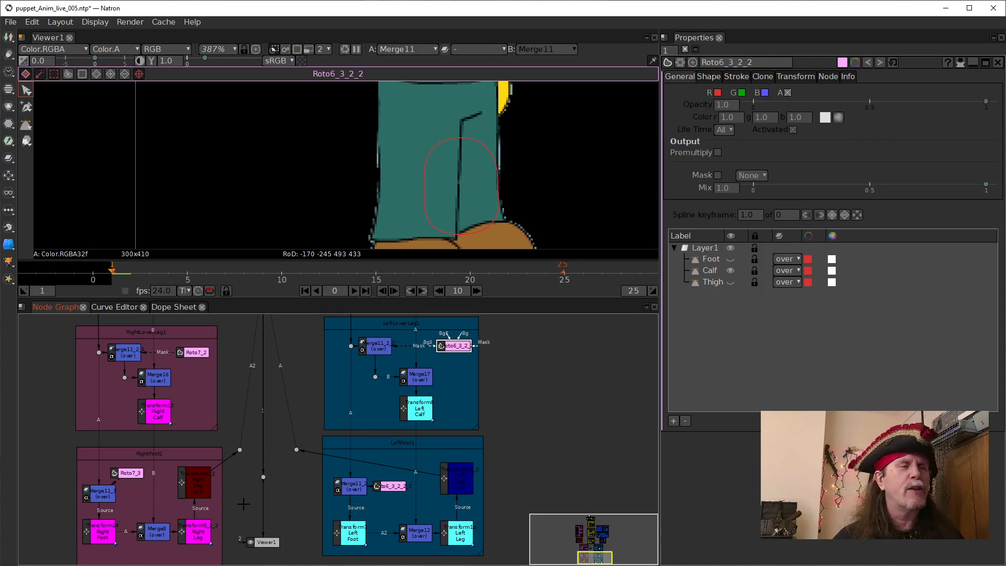
scroll(231, 527, up, 3)
double_click(218, 494)
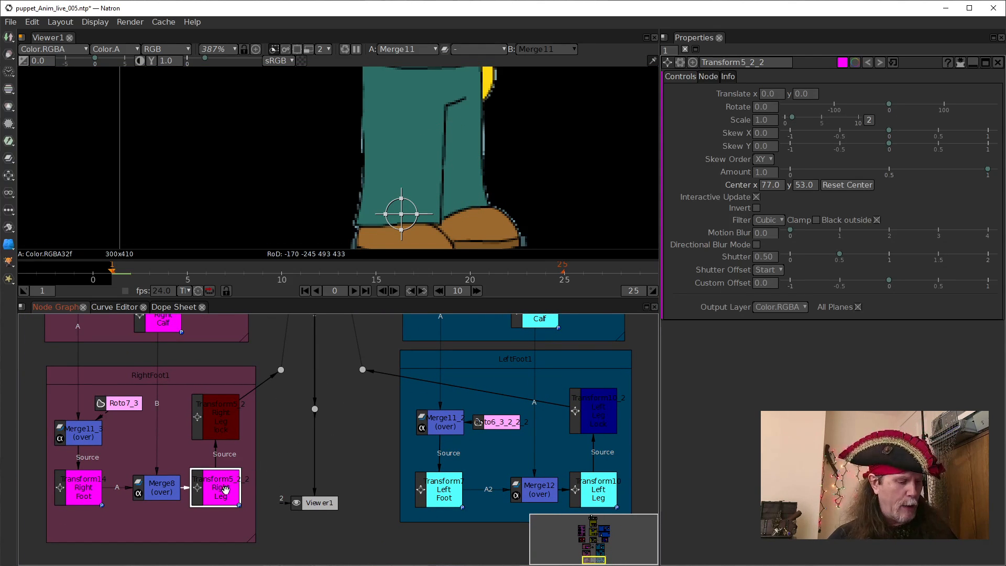
key(1)
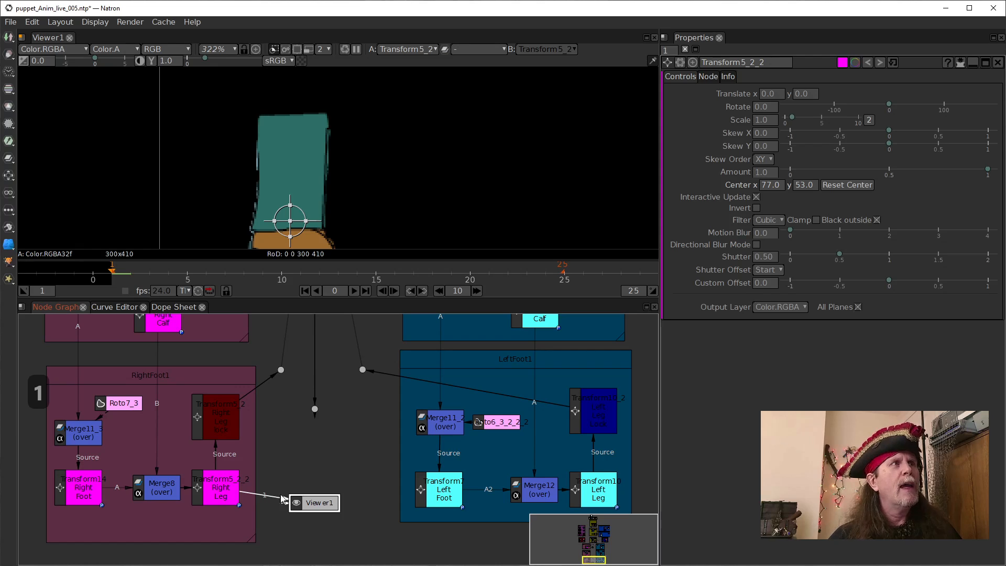
drag(282, 477, 319, 462)
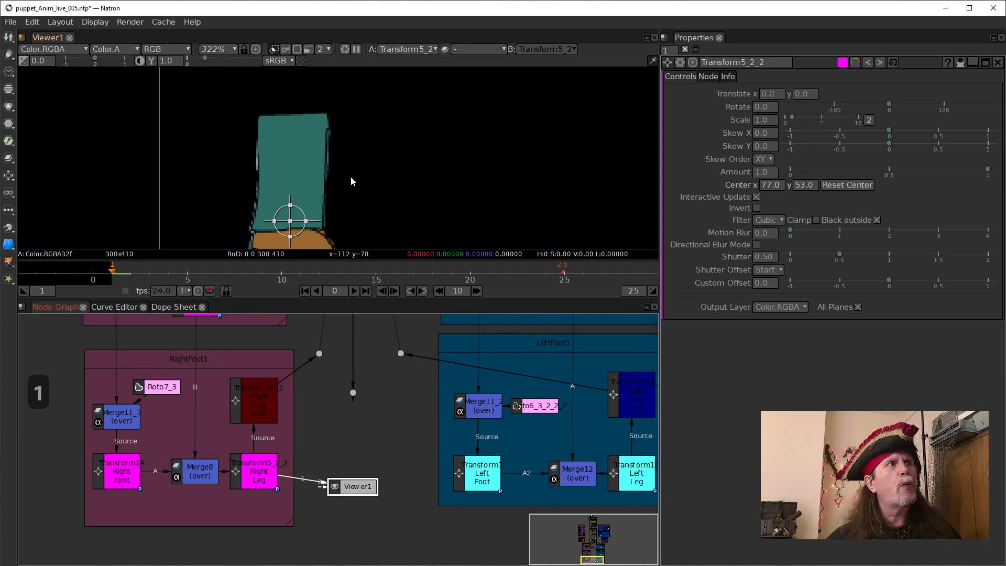
Display the right leg lock Transform5_2 and the Right Leg Transform5_2_2 in the viewer in turn, opening the properties of each.
scroll(350, 183, down, 2)
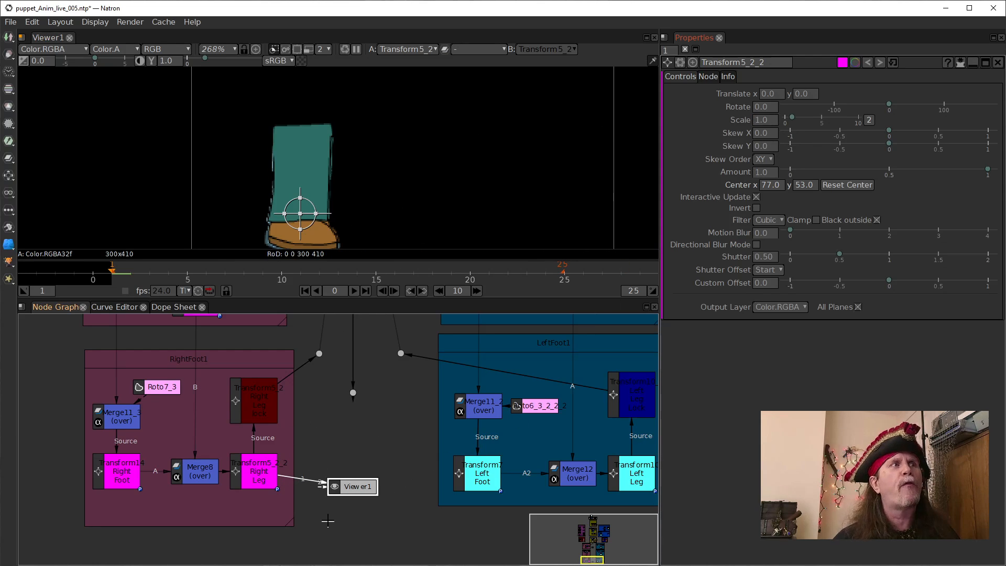
drag(306, 483, 270, 404)
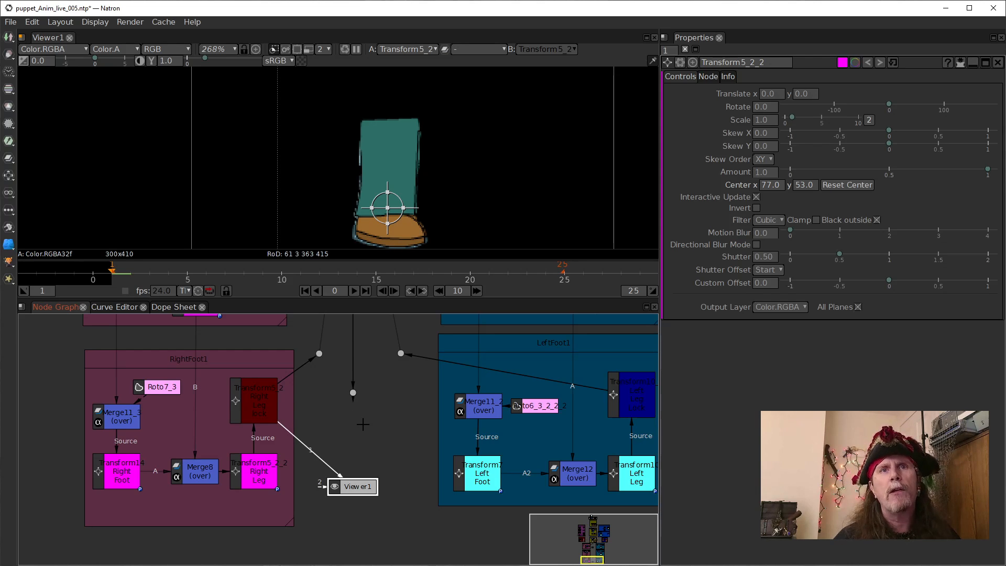
click(259, 412)
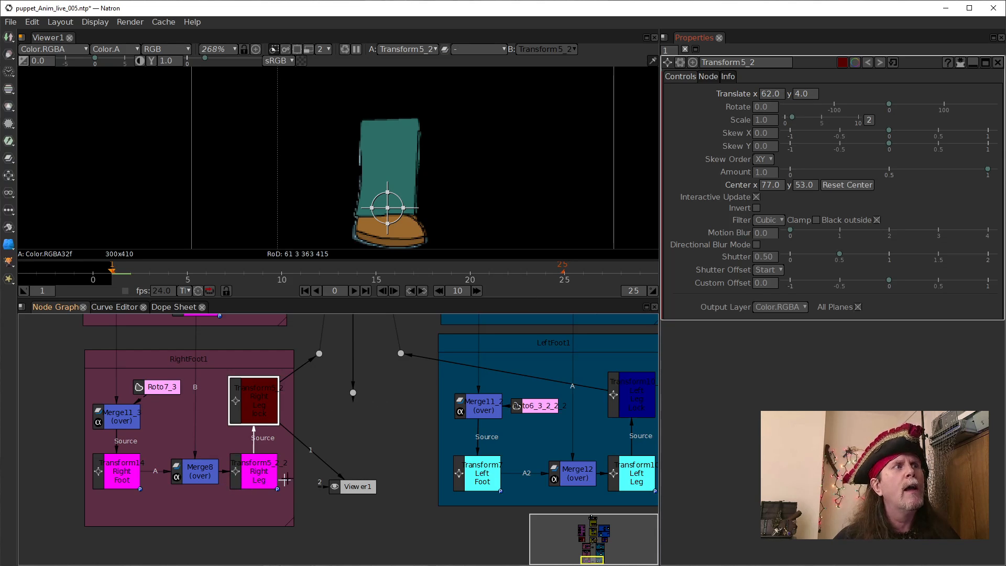
drag(318, 450, 262, 474)
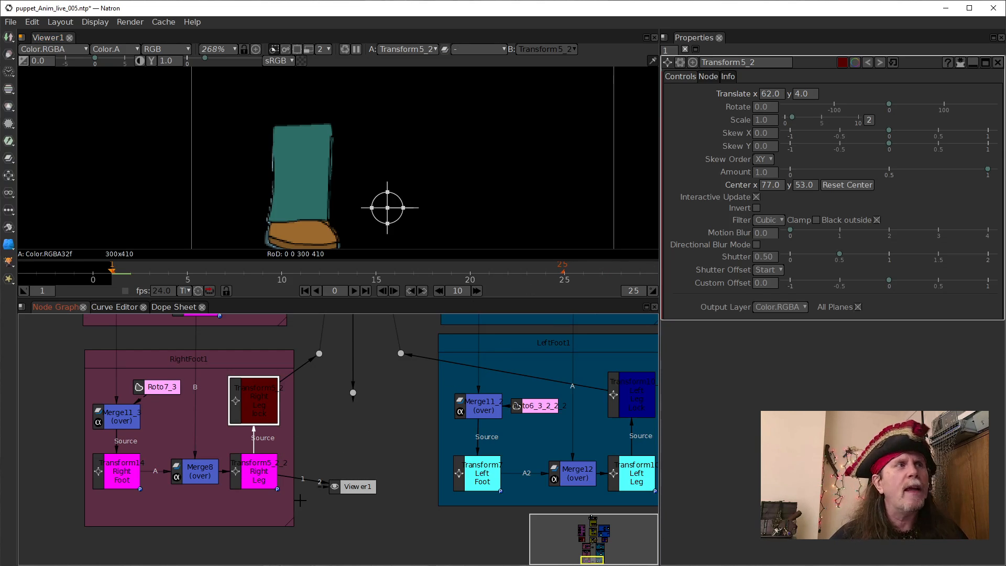
click(265, 486)
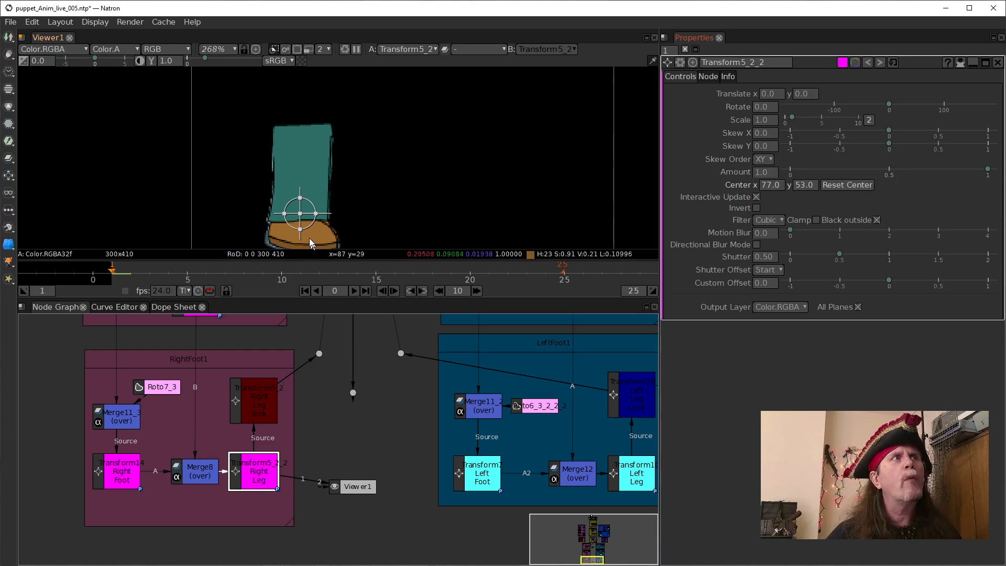
Display the combined puppet output in the viewer from the dot directly above Viewer1 in the node graph.
click(245, 395)
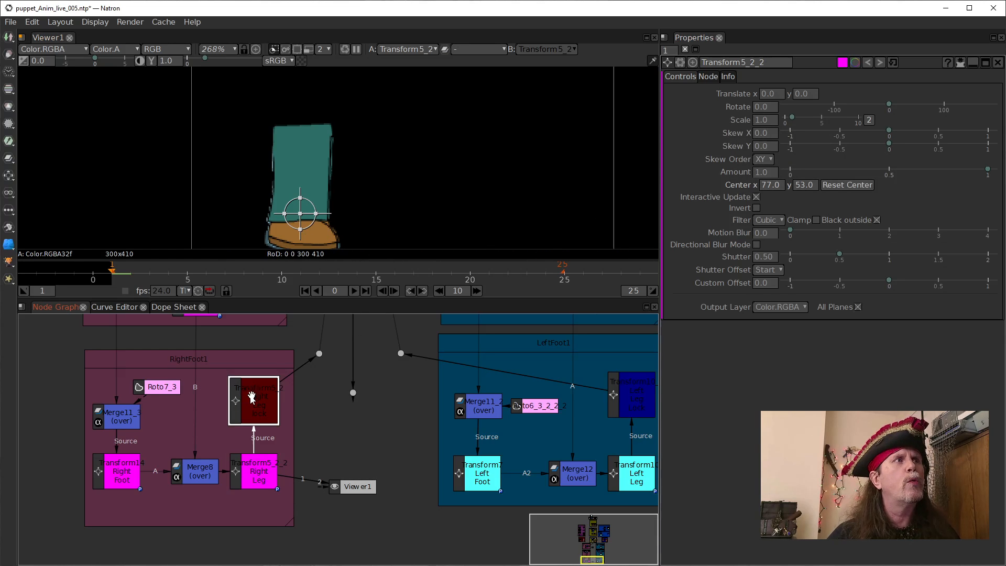
click(354, 395)
key(1)
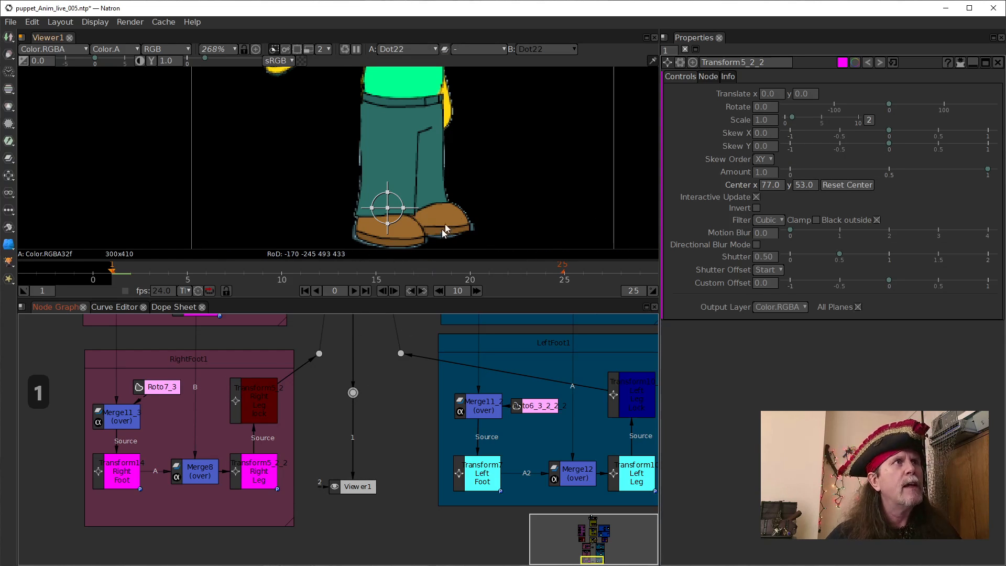
Try moving the Right Leg transform Transform5_2_2 to translate x -28 and rotating it to 18.
click(262, 485)
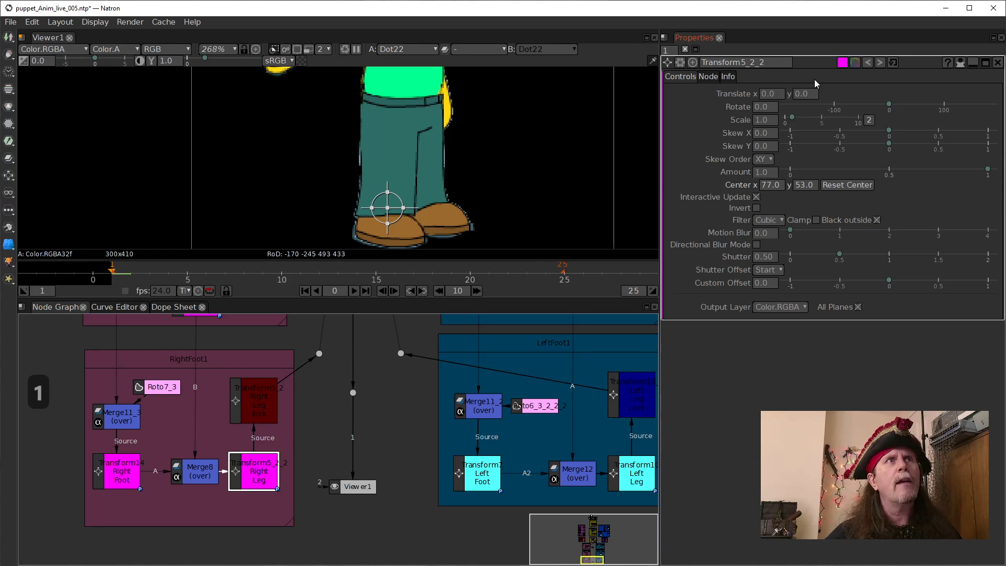
scroll(763, 96, down, 20)
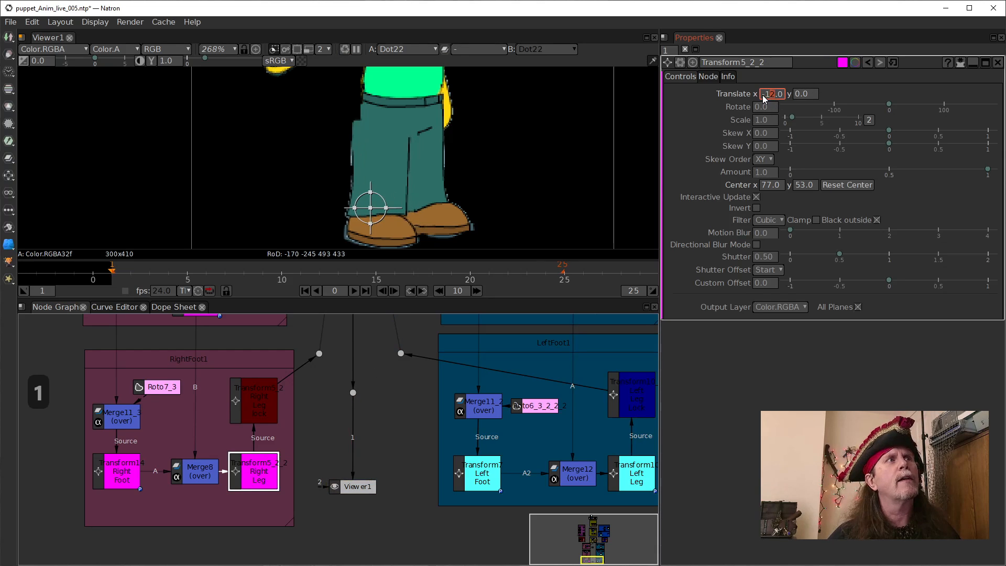
scroll(763, 96, down, 8)
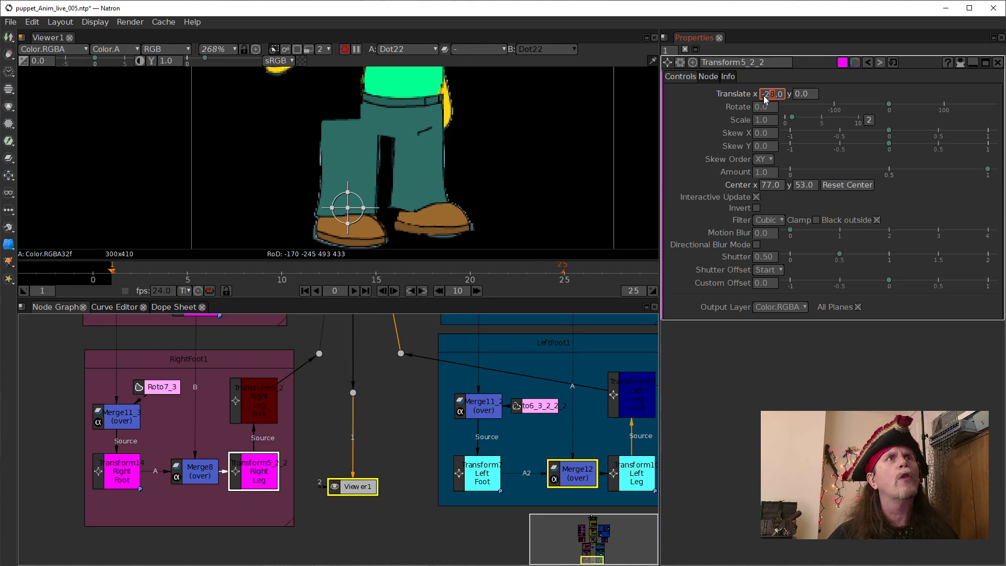
scroll(757, 109, up, 18)
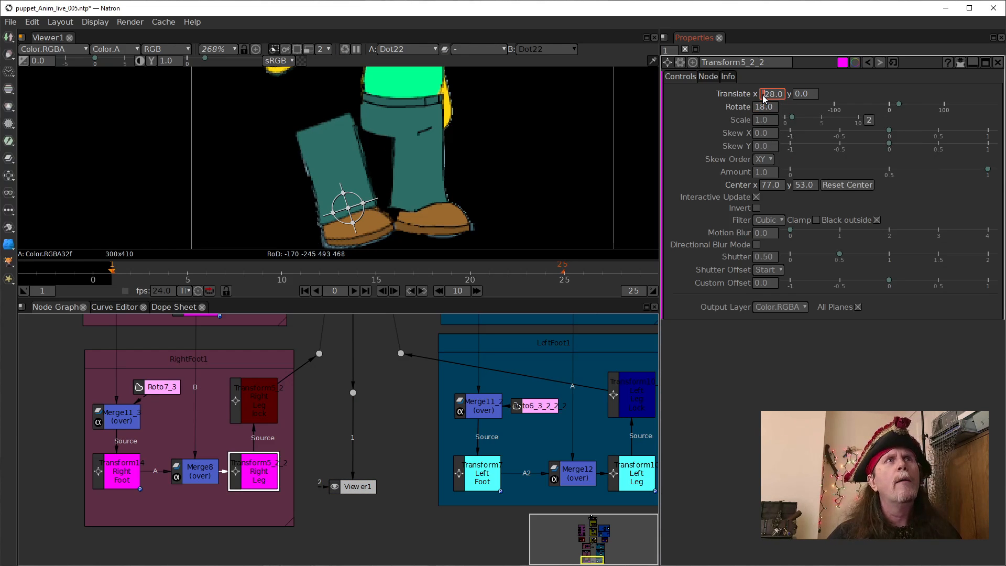
Reset the Right Leg transform's translate x and rotate values to 0.
double_click(765, 94)
text(0)
key(Return)
double_click(757, 109)
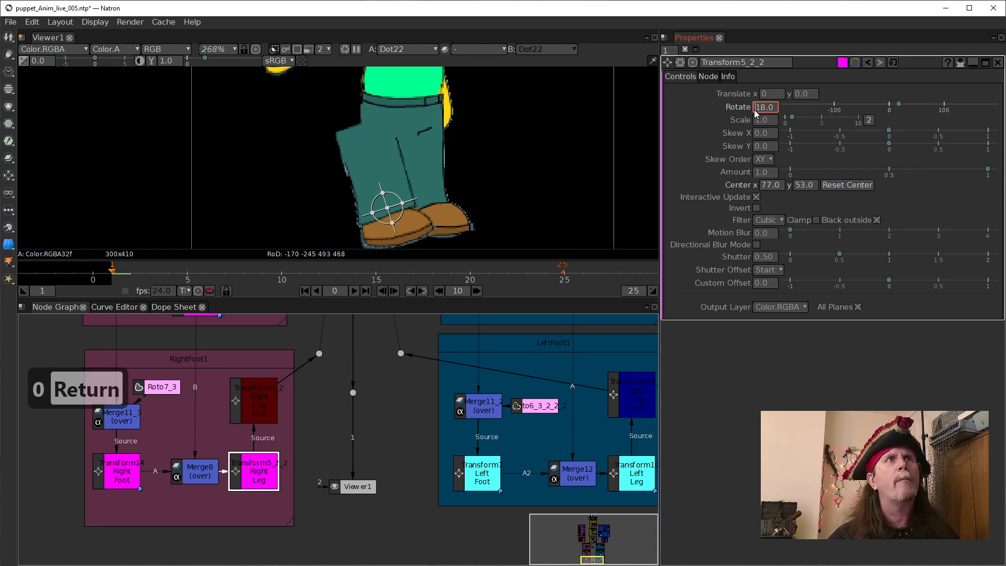
click(762, 109)
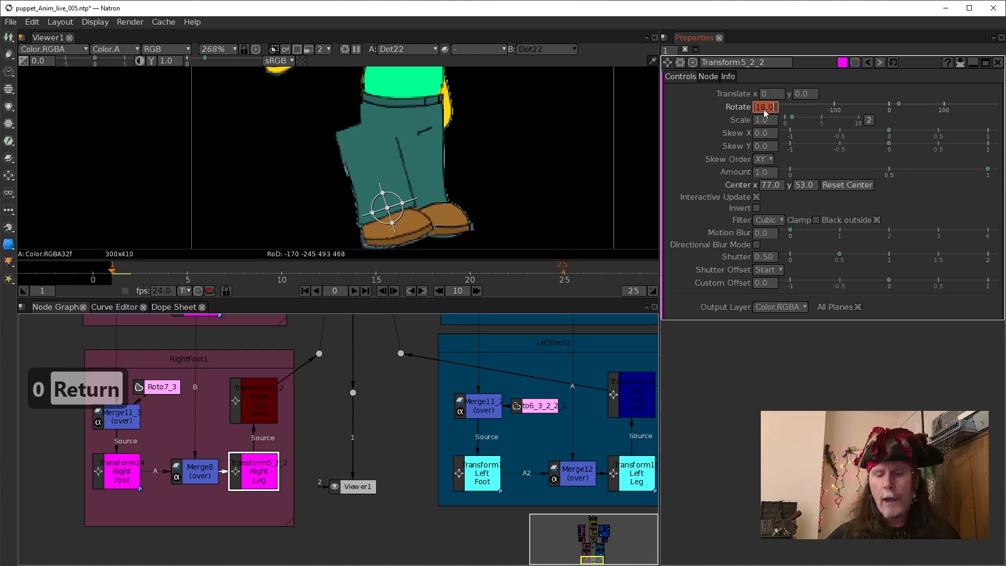
text(0)
key(Return)
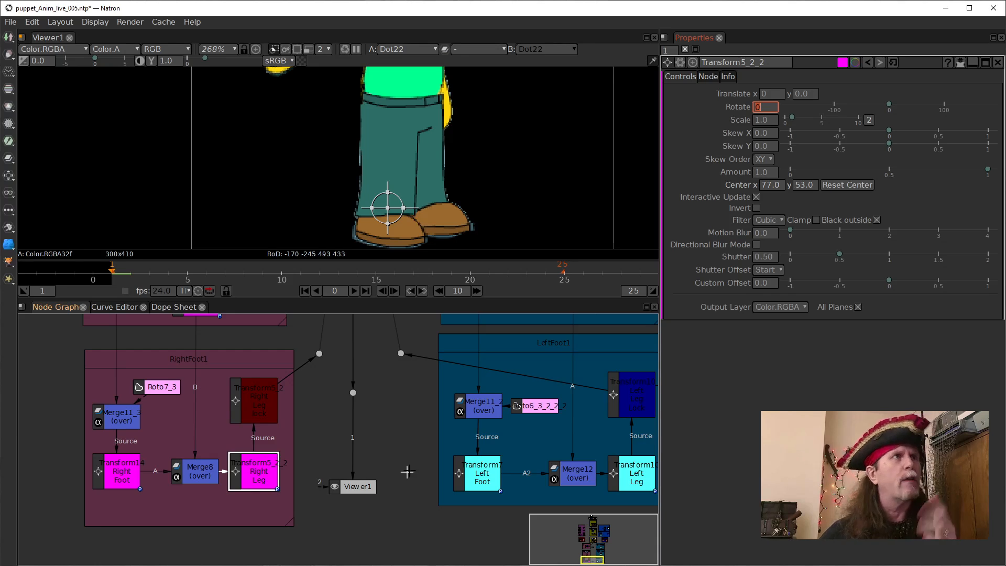
Open the left leg lock transform Transform10_2 in LeftFoot1 and select the Left Calf transform in LeftLowerLeg1.
drag(414, 407, 334, 446)
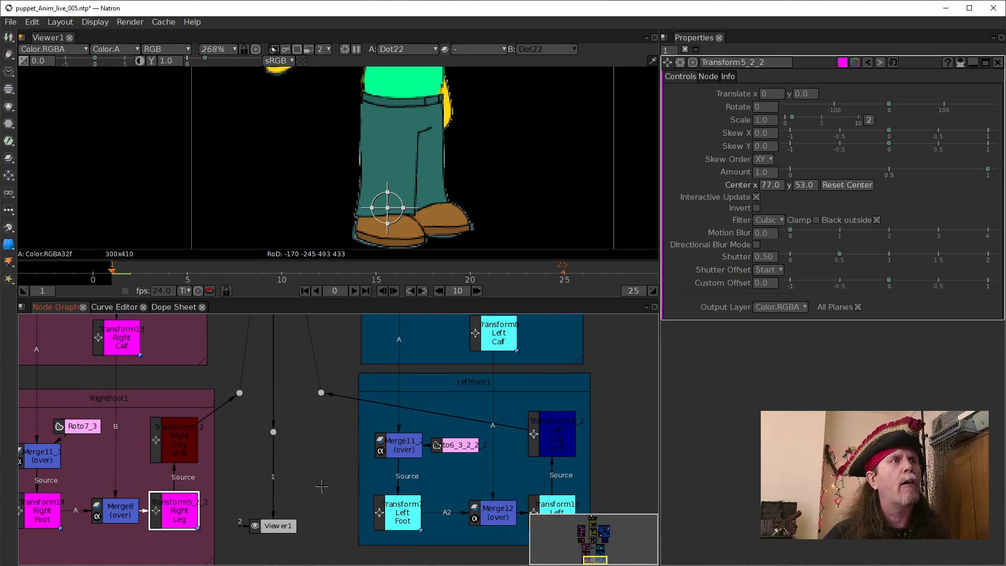
drag(603, 450, 498, 403)
click(490, 400)
double_click(490, 400)
drag(227, 417, 281, 400)
drag(399, 405, 398, 560)
click(473, 455)
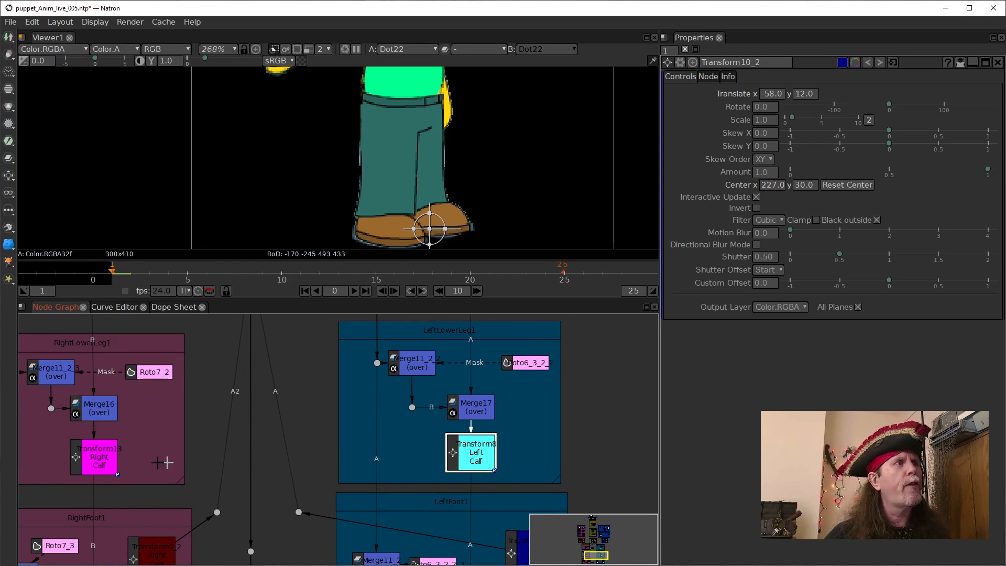
Open the Left Lower Arm transform Transform4_2 in the blue arm groups to examine its pivot.
scroll(270, 480, down, 6)
scroll(428, 508, down, 2)
scroll(428, 487, down, 3)
scroll(438, 435, up, 2)
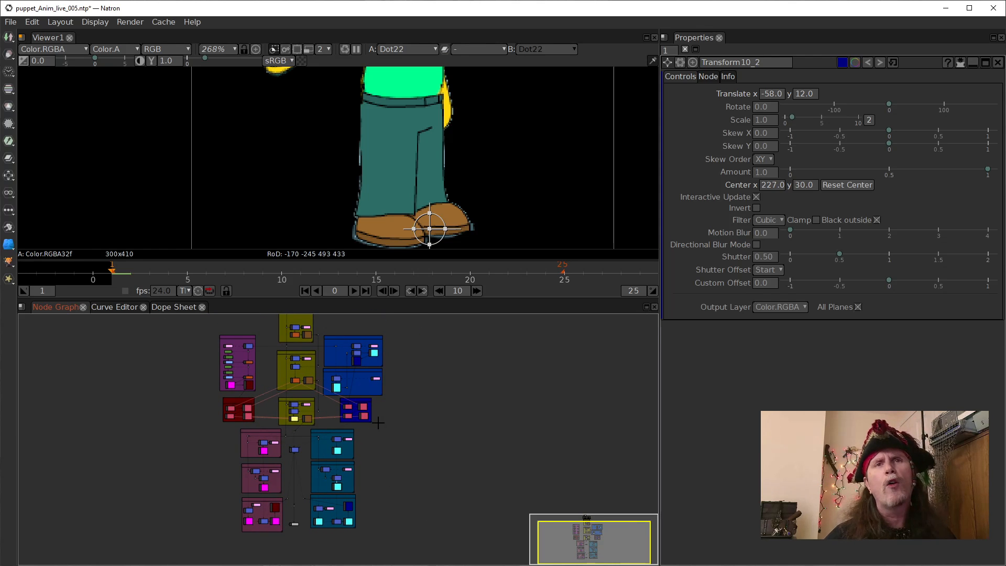
scroll(378, 423, up, 2)
drag(402, 399, 413, 428)
click(386, 362)
click(329, 417)
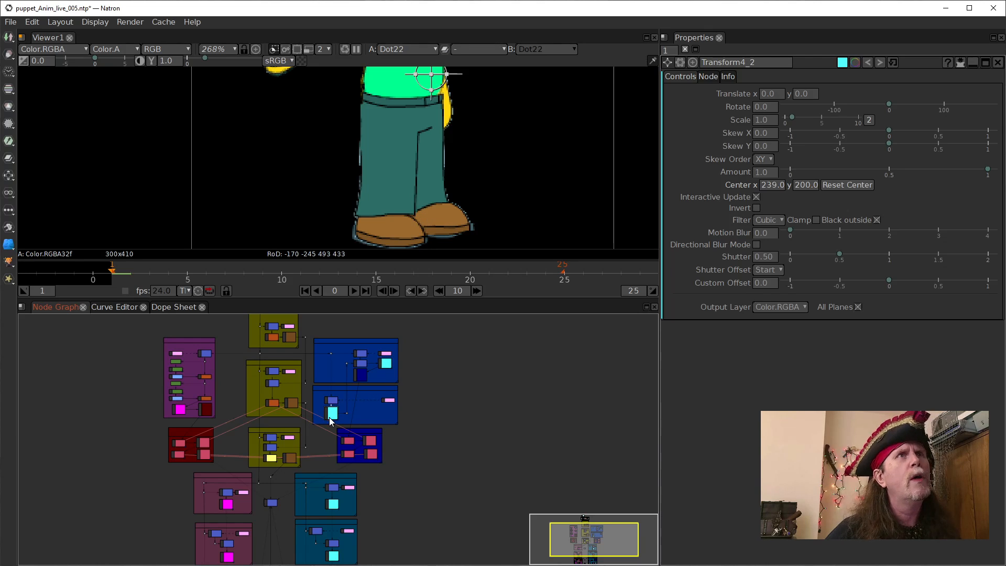
Check the right thigh transform in the upper leg group, and open the Right Shoulder transform Transform6_2.
drag(397, 504, 418, 420)
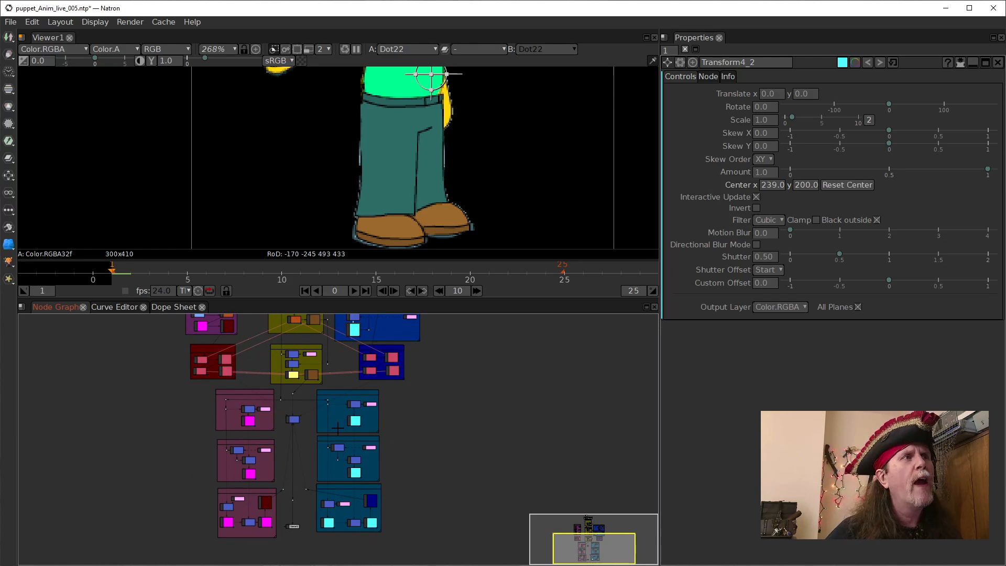
double_click(249, 422)
drag(148, 409, 156, 491)
click(210, 409)
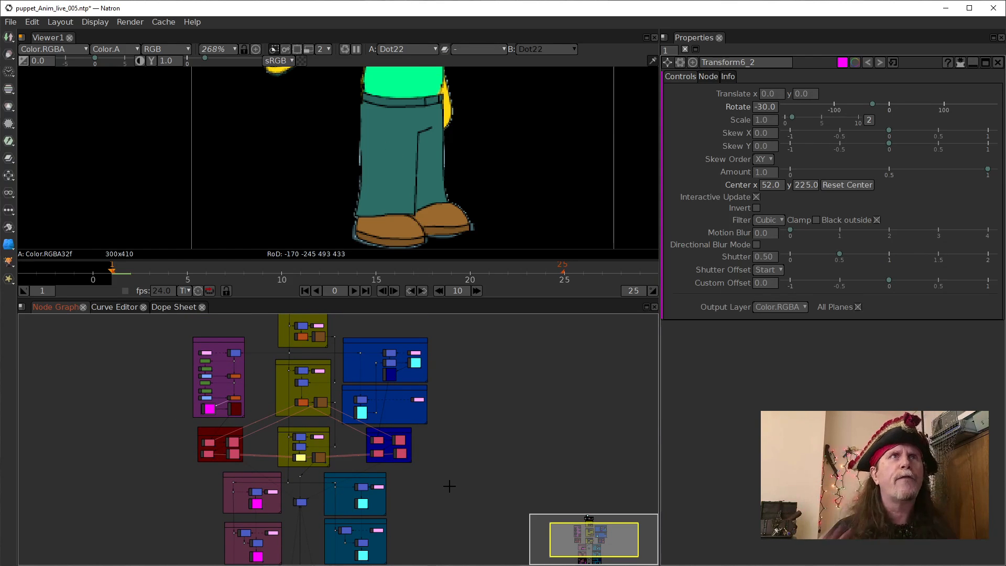
Open the Torso transform Transform2 in the Body1 group to examine its center over the puppet.
scroll(447, 515, up, 1)
drag(444, 512, 459, 460)
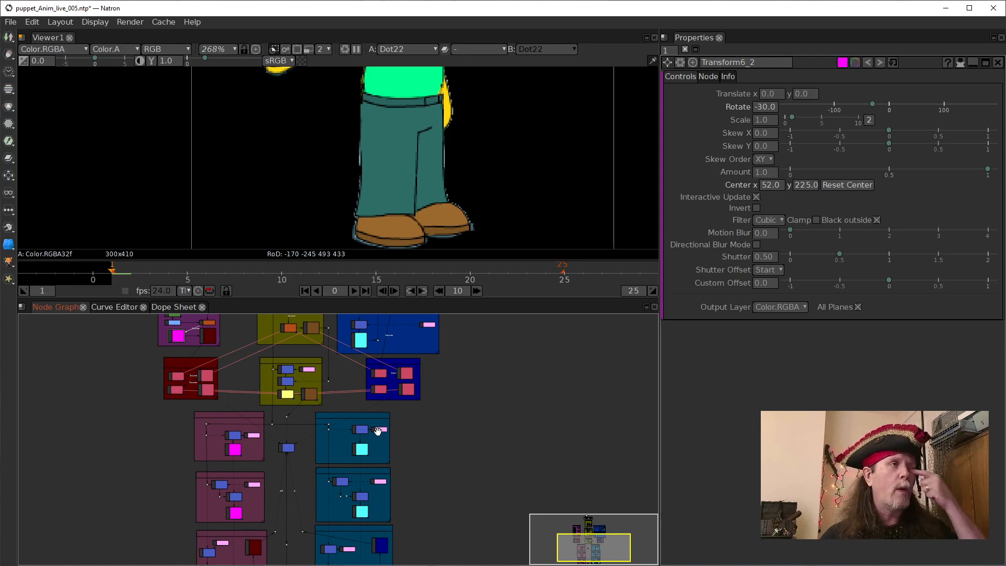
drag(296, 364, 287, 421)
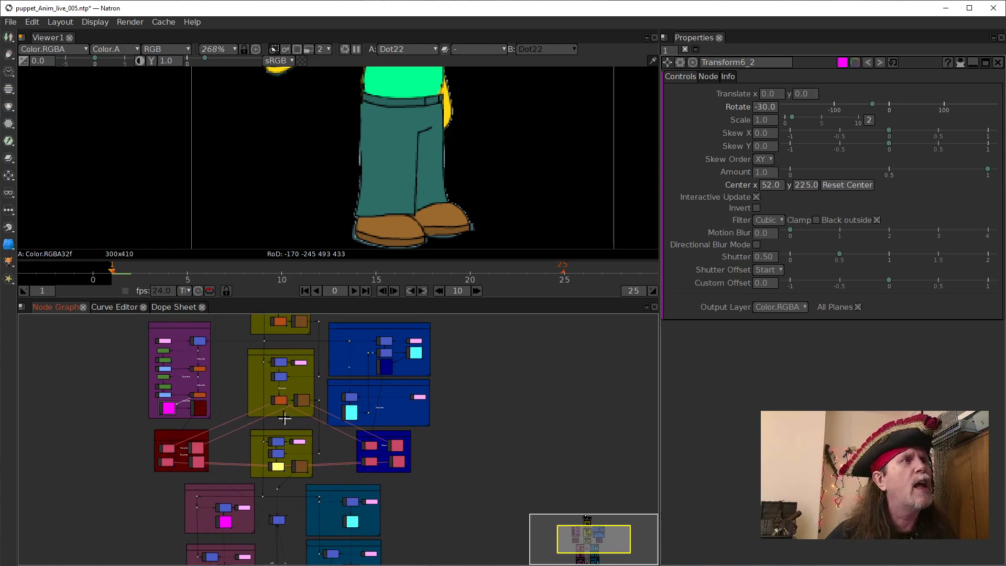
click(279, 401)
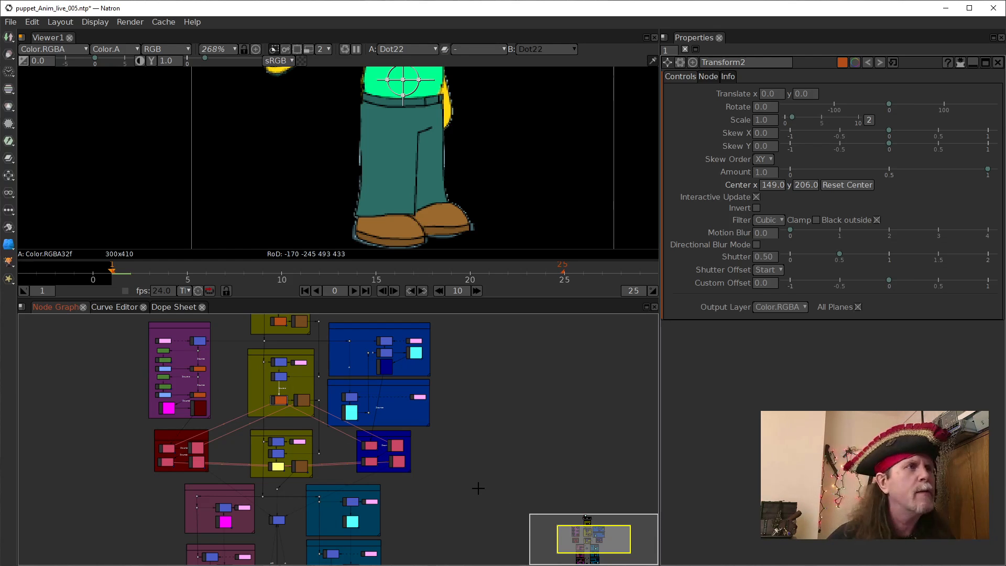
Look over the leg groups and open the Left Shoulder transform Transform4 in the left upper arm group.
scroll(448, 506, up, 2)
drag(428, 500, 465, 441)
drag(453, 486, 471, 413)
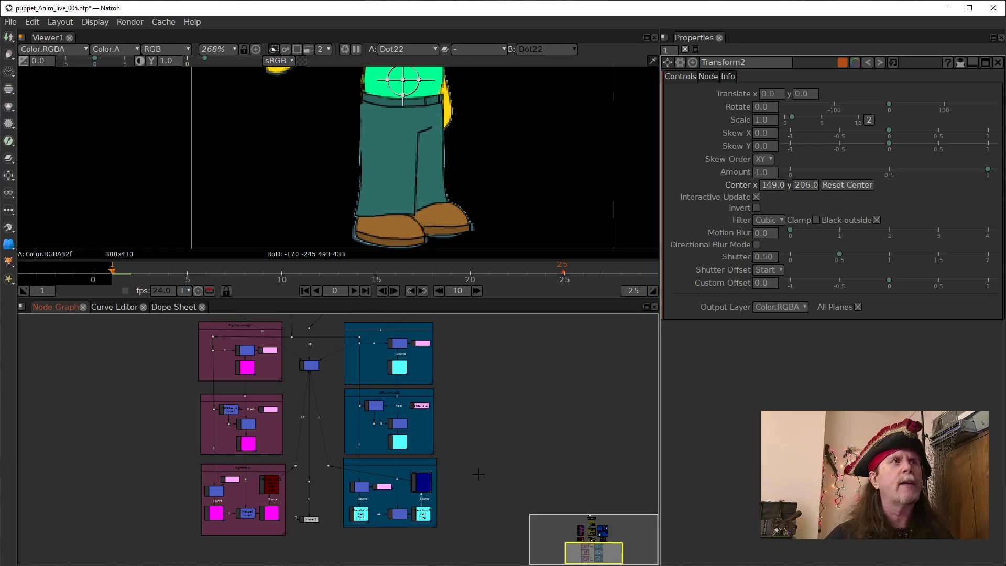
drag(478, 384, 504, 478)
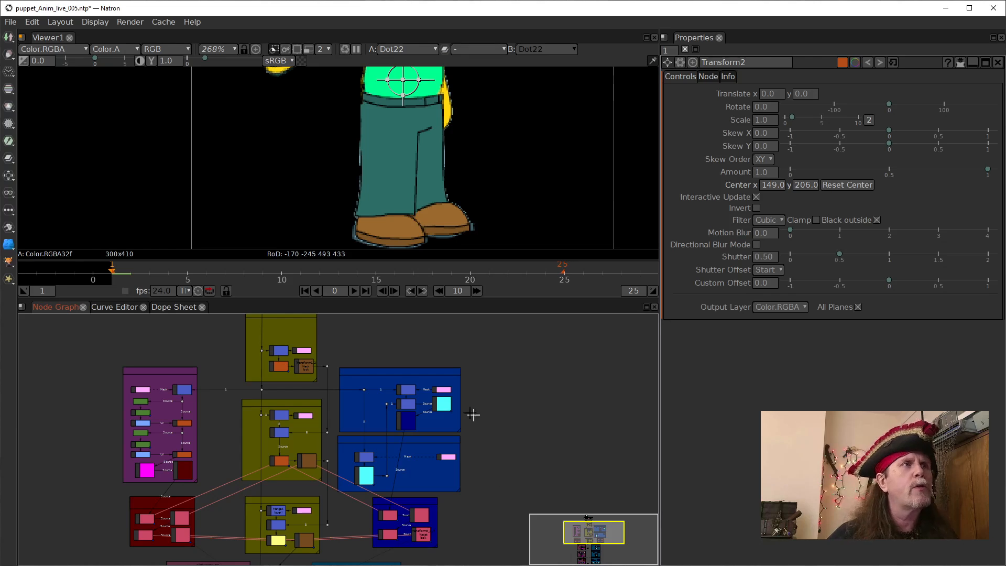
click(445, 404)
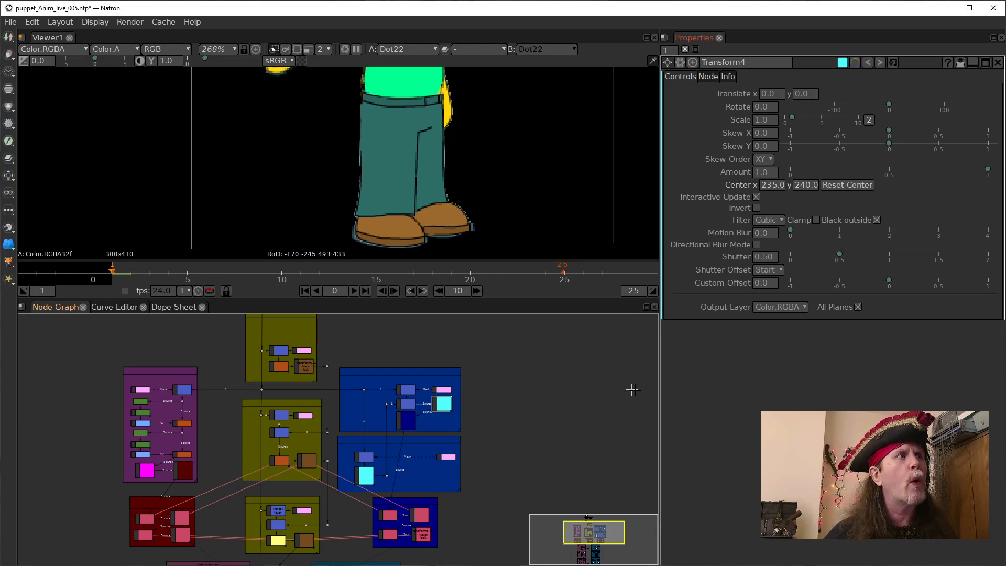
Compare the settings of the Right Shoulder transform Transform6_2 with those of its lock Transform6_2_2.
click(183, 472)
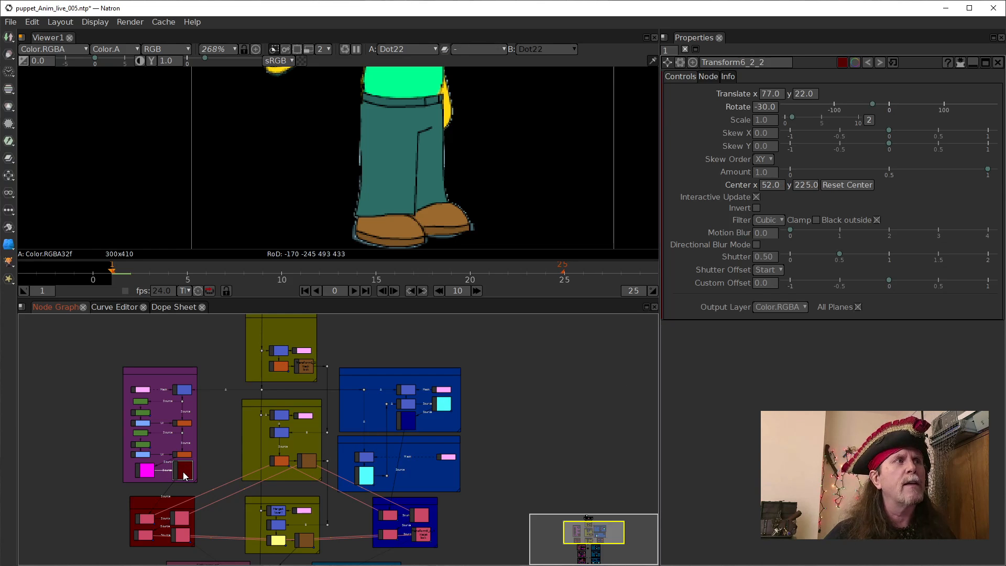
scroll(163, 478, up, 5)
click(100, 460)
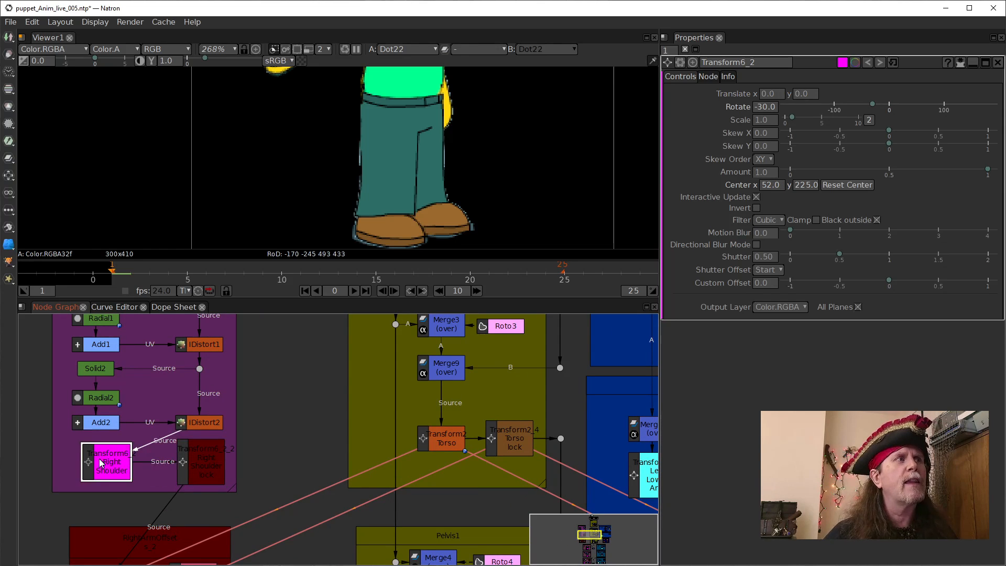
scroll(425, 436, down, 2)
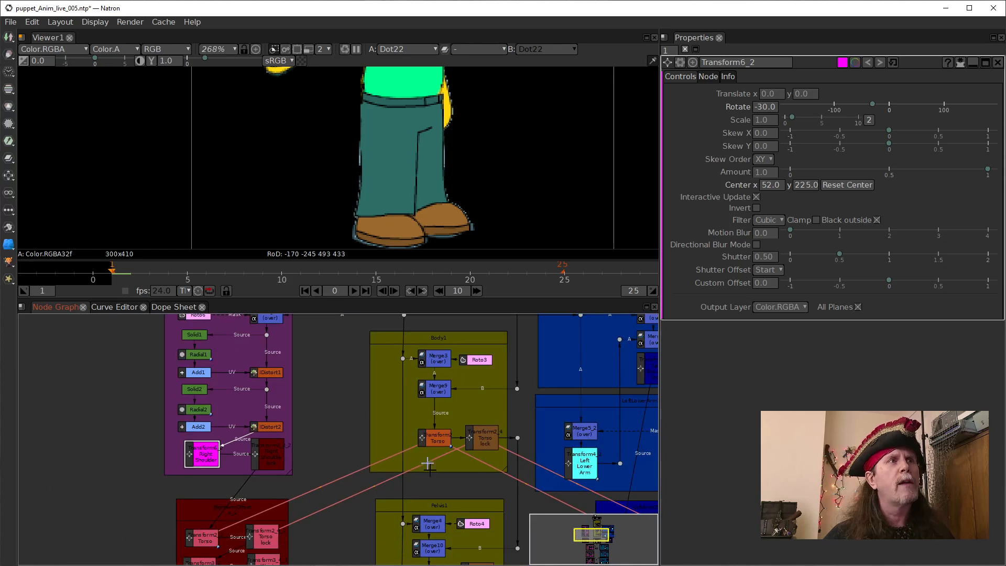
drag(313, 460, 209, 494)
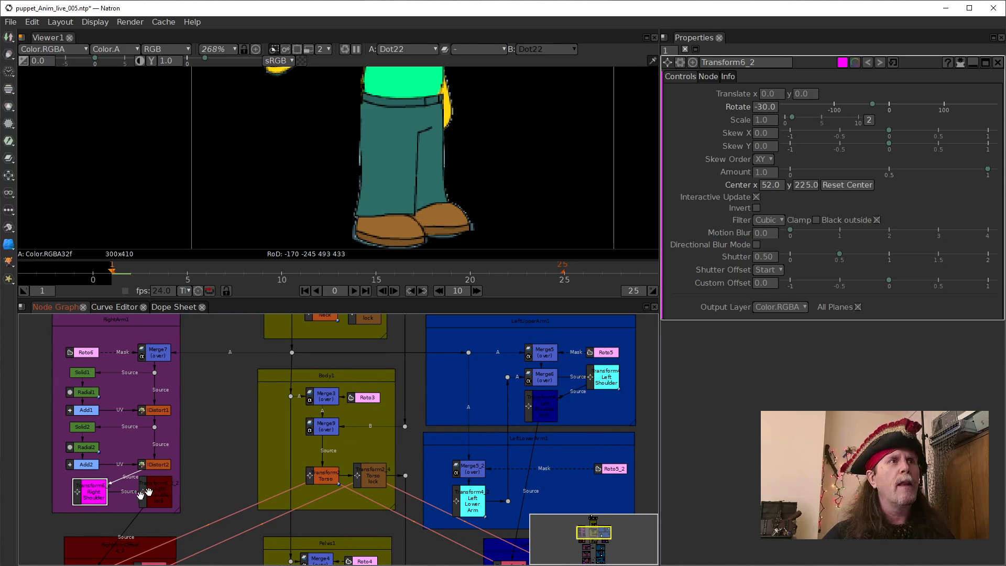
click(165, 494)
Open the left shoulder lock Transform4_3 and the right leg lock Transform5_2 to examine their offsets.
click(606, 383)
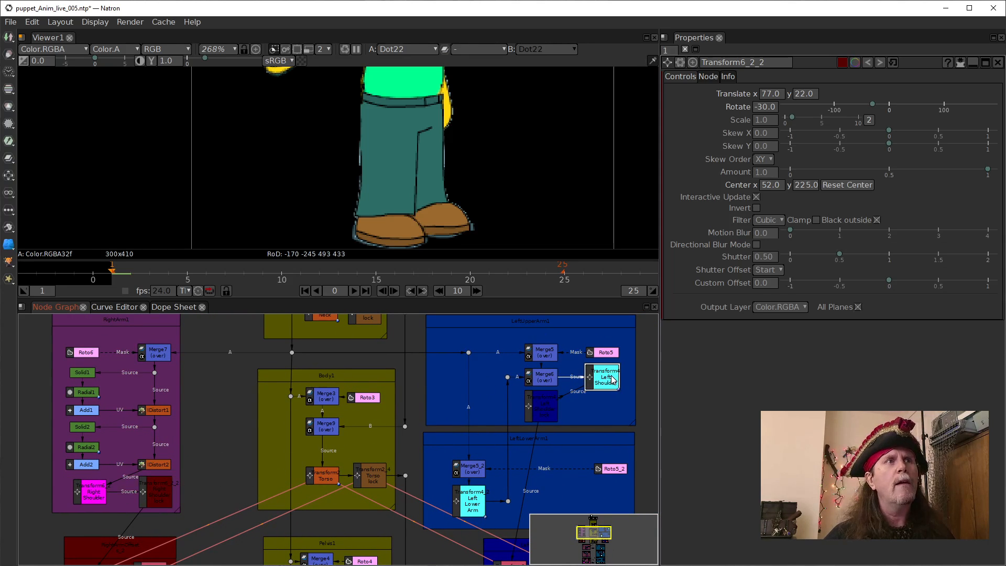
click(531, 409)
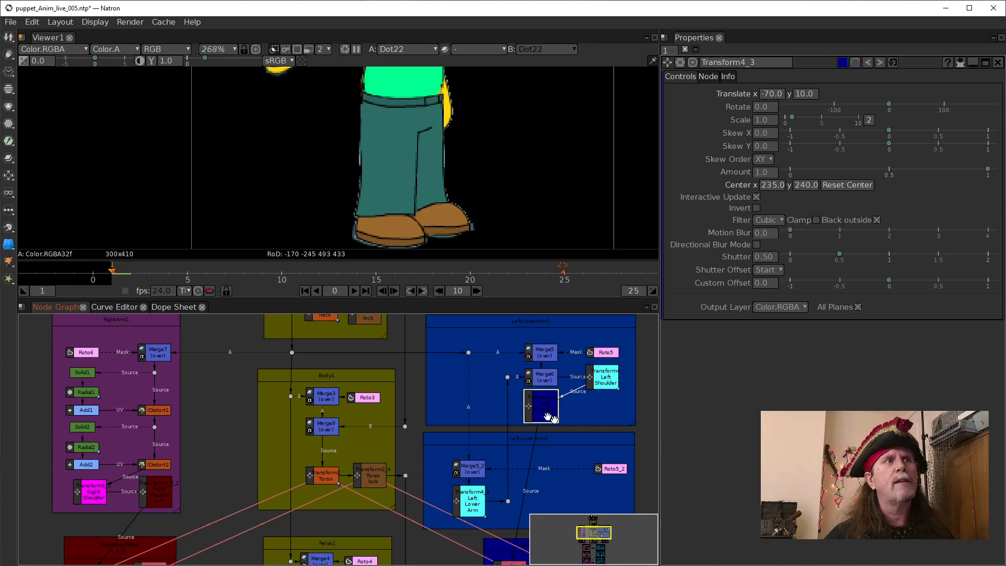
scroll(385, 399, down, 6)
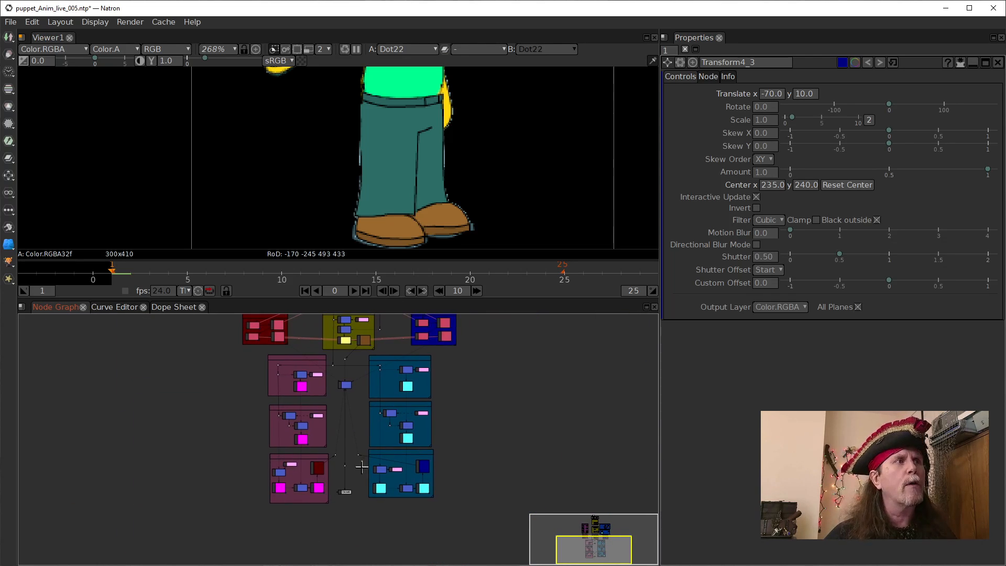
scroll(380, 462, up, 3)
click(304, 463)
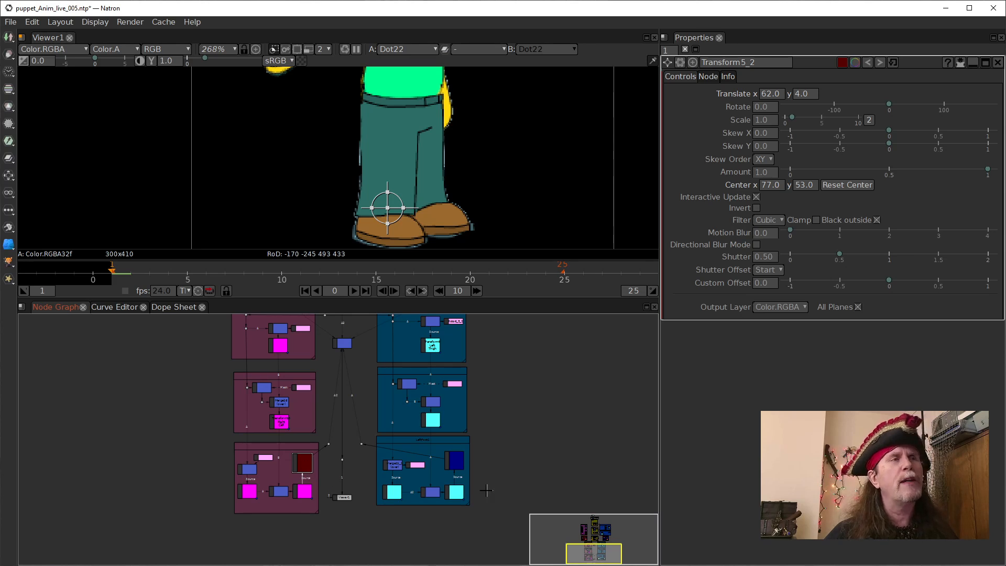
drag(570, 396, 538, 506)
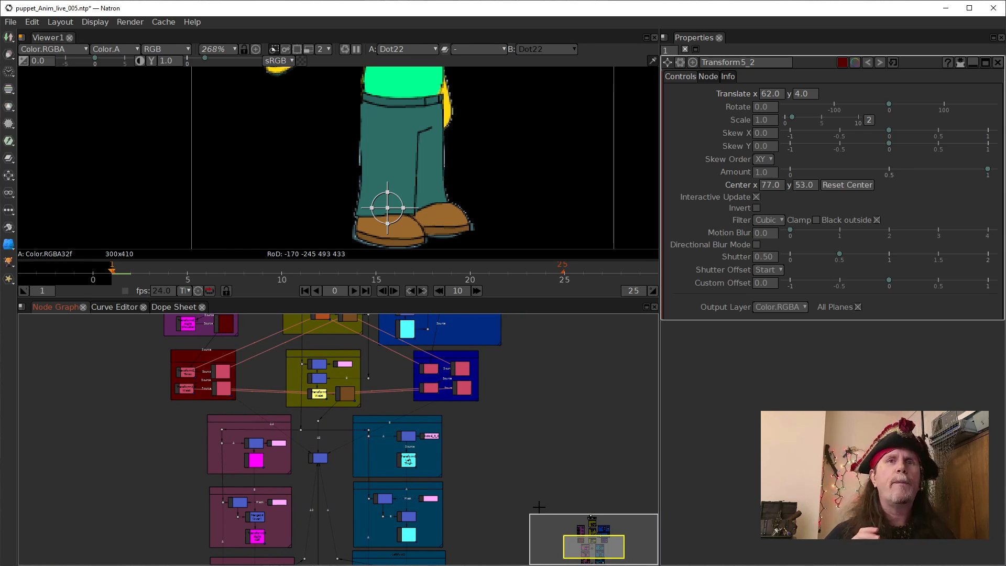
Open the Right Leg transform Transform5_2_2 in the RightFoot1 group to examine its settings.
scroll(512, 487, up, 2)
drag(512, 487, 528, 384)
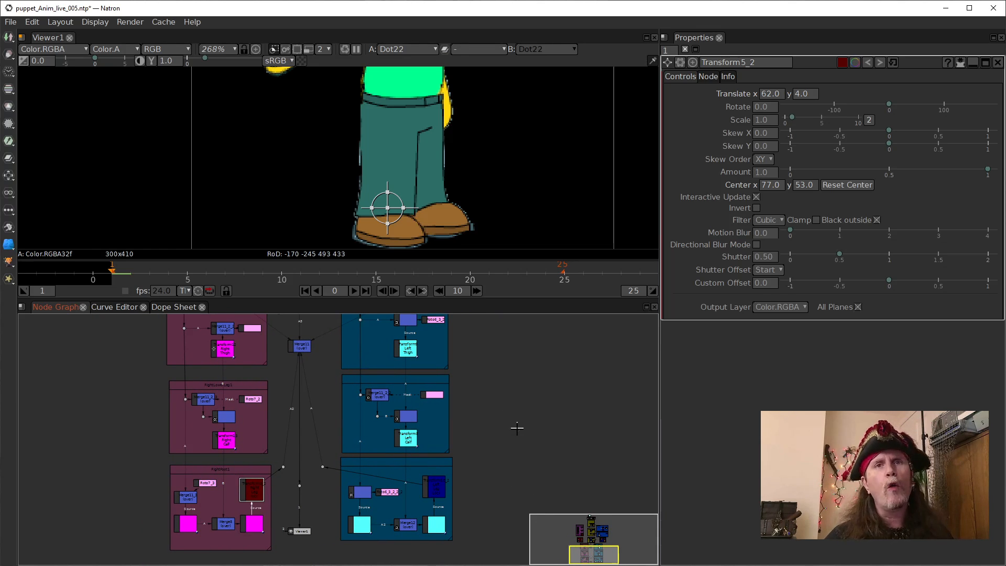
click(246, 524)
double_click(246, 524)
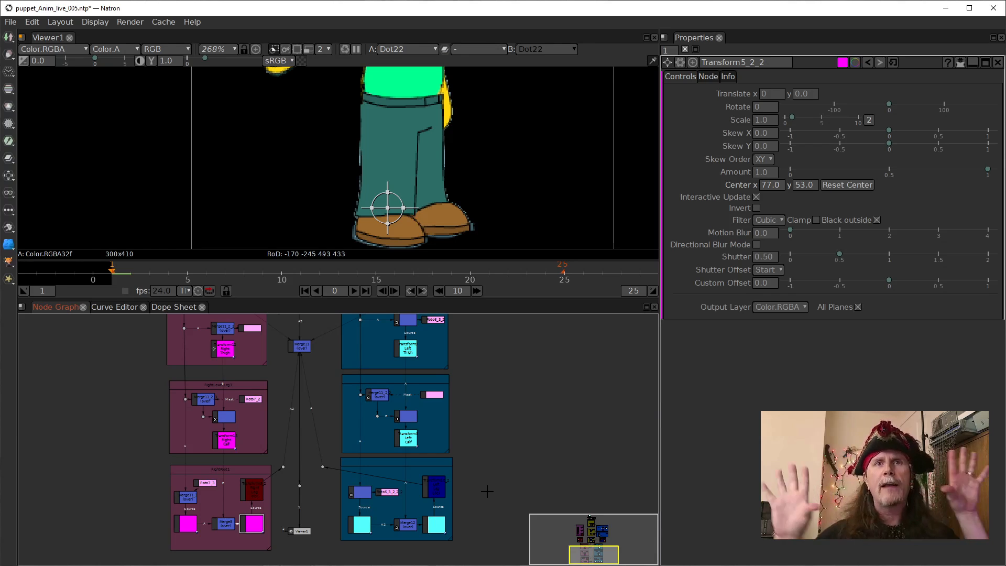
Look over the arm, body and leg groups and select Merge11 to trace its connections to the lock transforms.
drag(472, 375, 460, 498)
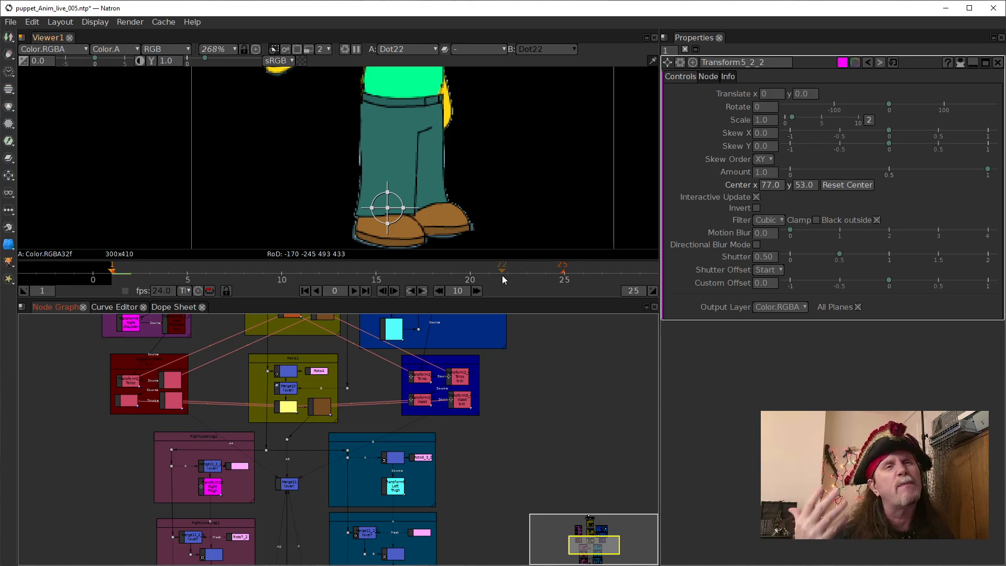
drag(547, 392, 546, 443)
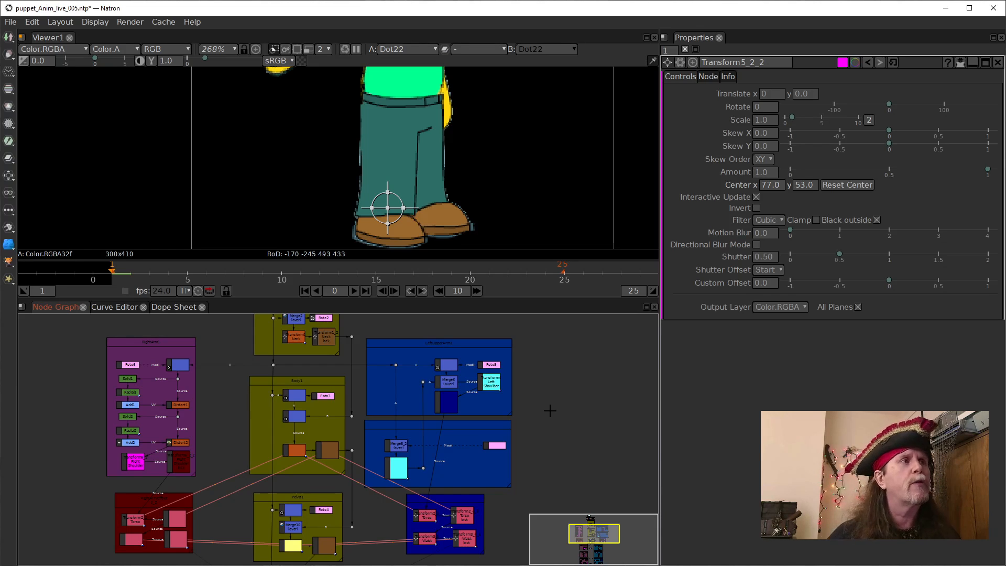
drag(543, 410, 549, 370)
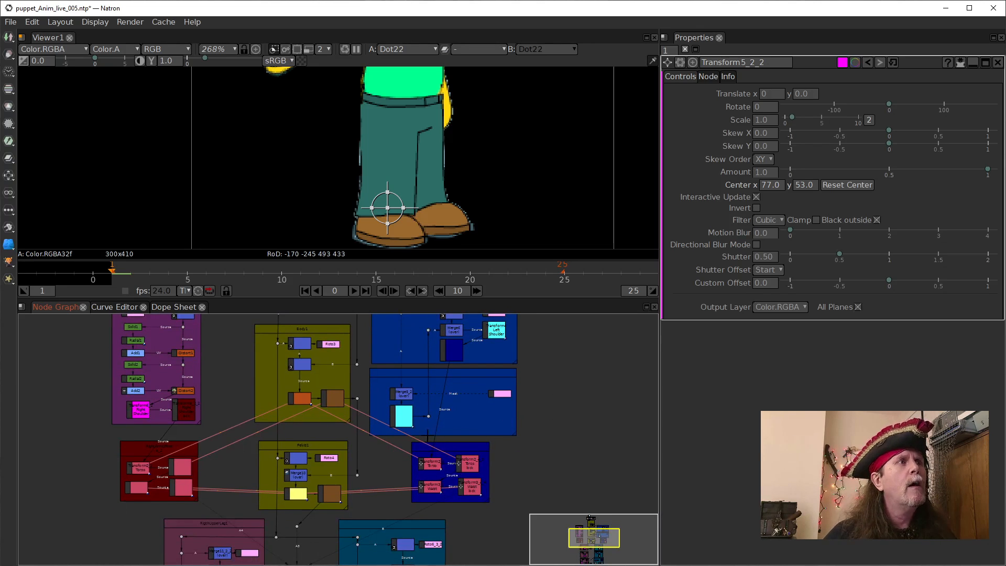
drag(474, 543, 472, 391)
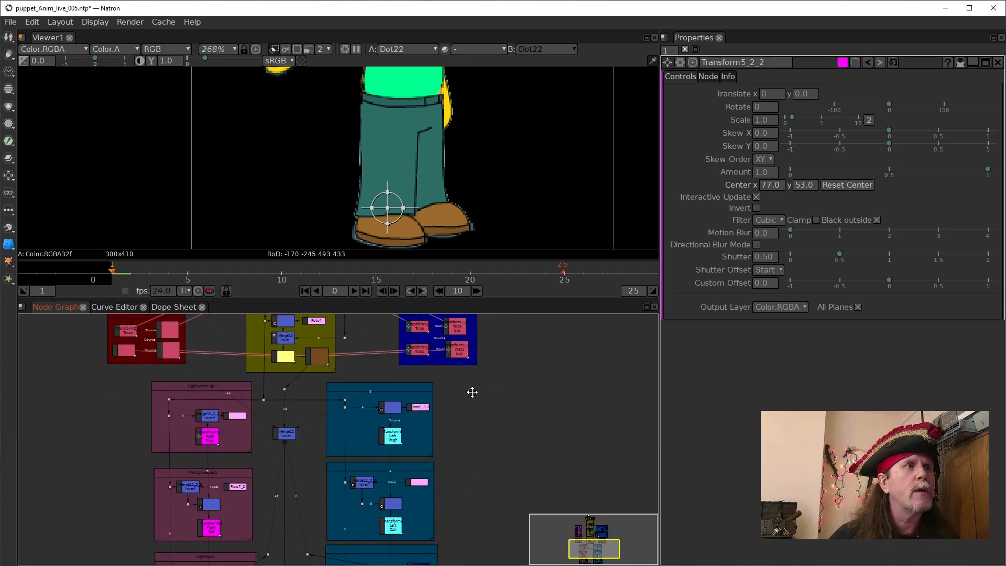
drag(269, 543, 300, 453)
click(315, 346)
scroll(407, 137, down, 4)
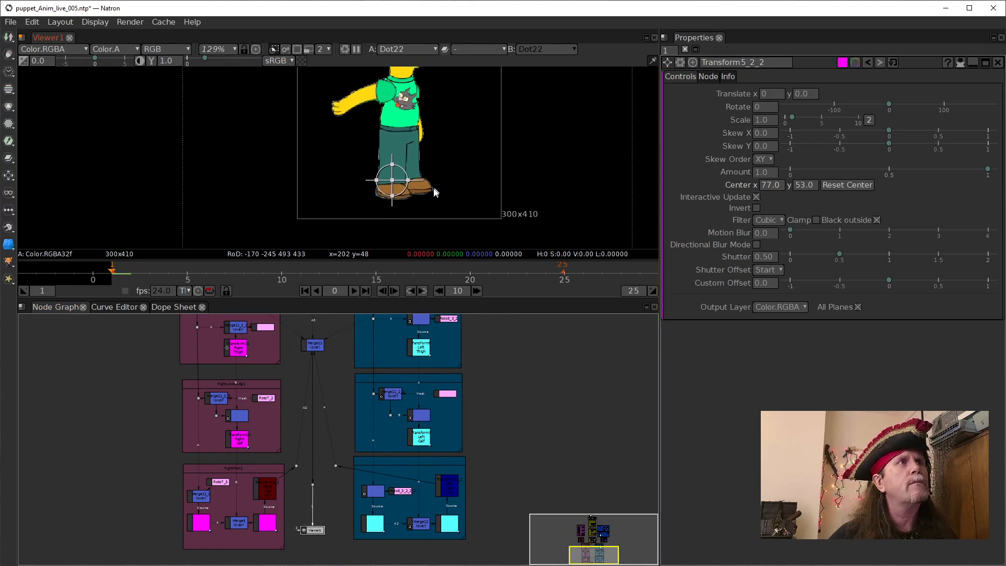
click(313, 345)
drag(474, 220, 436, 309)
drag(299, 352, 300, 502)
drag(239, 351, 232, 392)
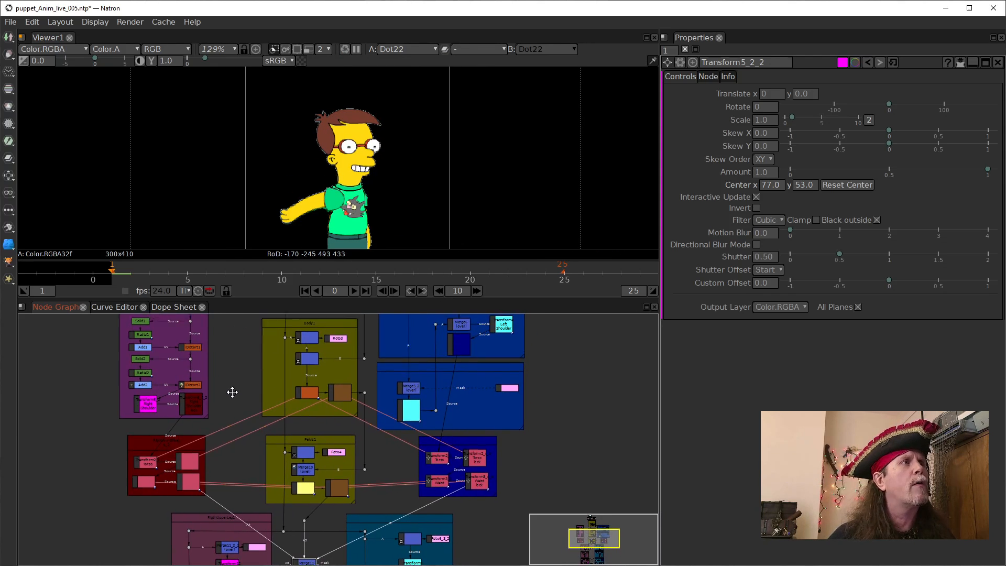
Set the Rotate of the Right Shoulder transform Transform6_2 to 0.
click(148, 404)
click(768, 108)
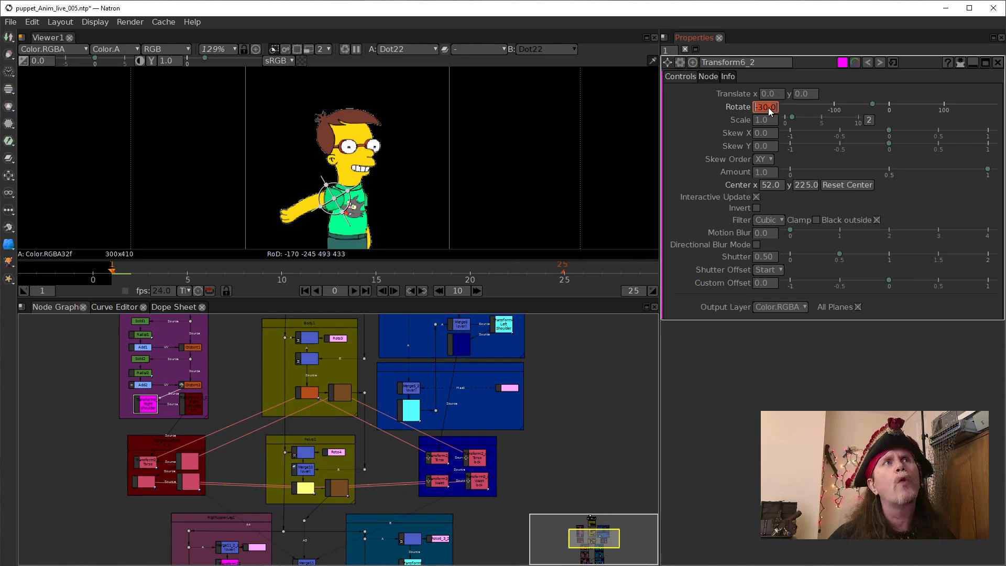
double_click(768, 111)
text(0)
key(Return)
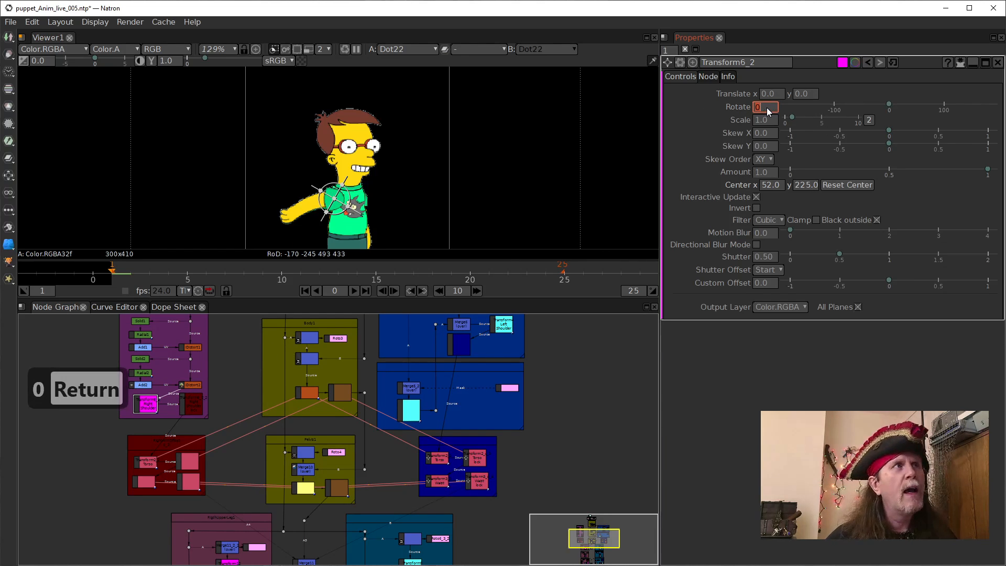
Set the Rotate of the right shoulder lock Transform6_2_2 to 0, and reopen the Right Shoulder transform Transform6_2.
click(194, 407)
click(759, 119)
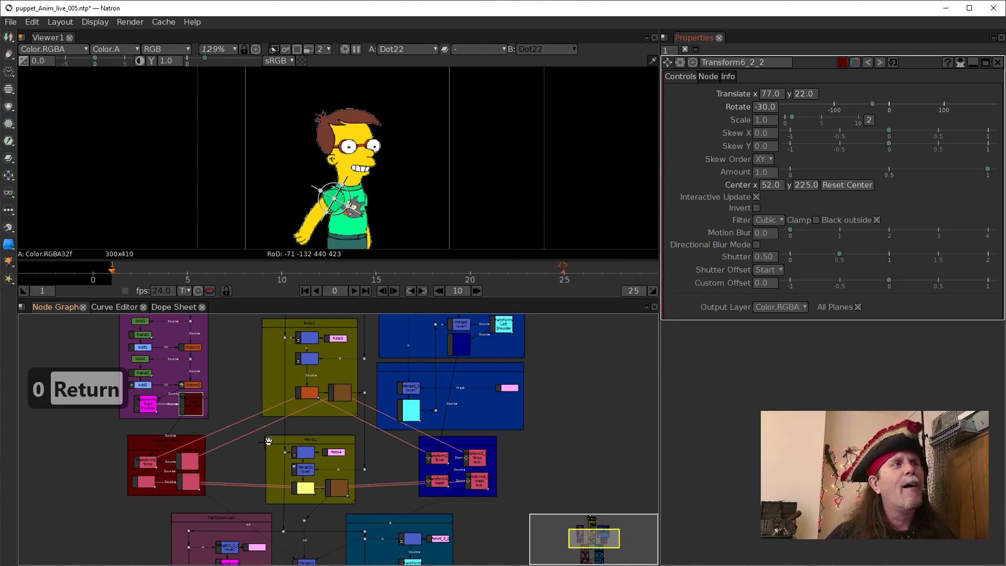
double_click(764, 108)
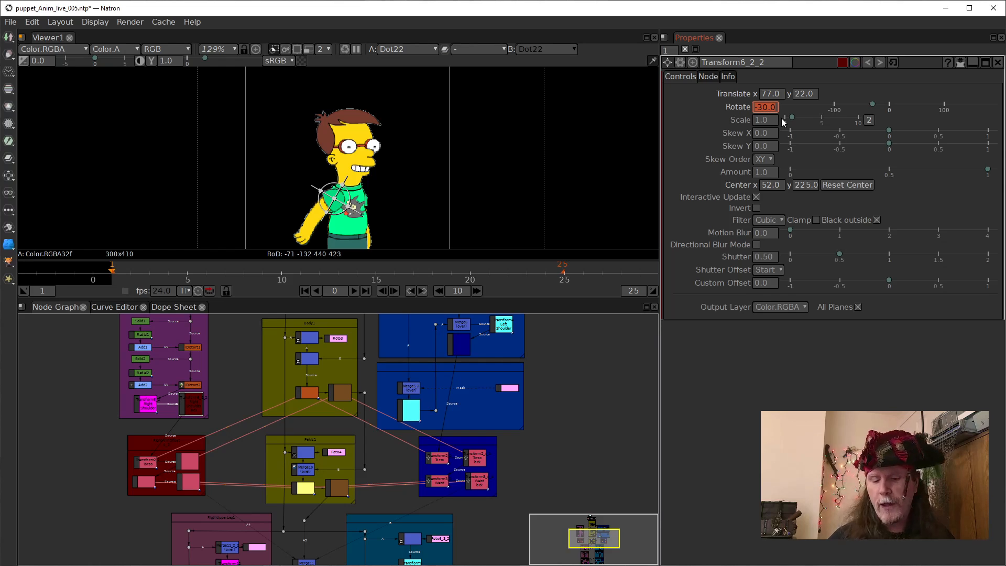
text(0)
key(Return)
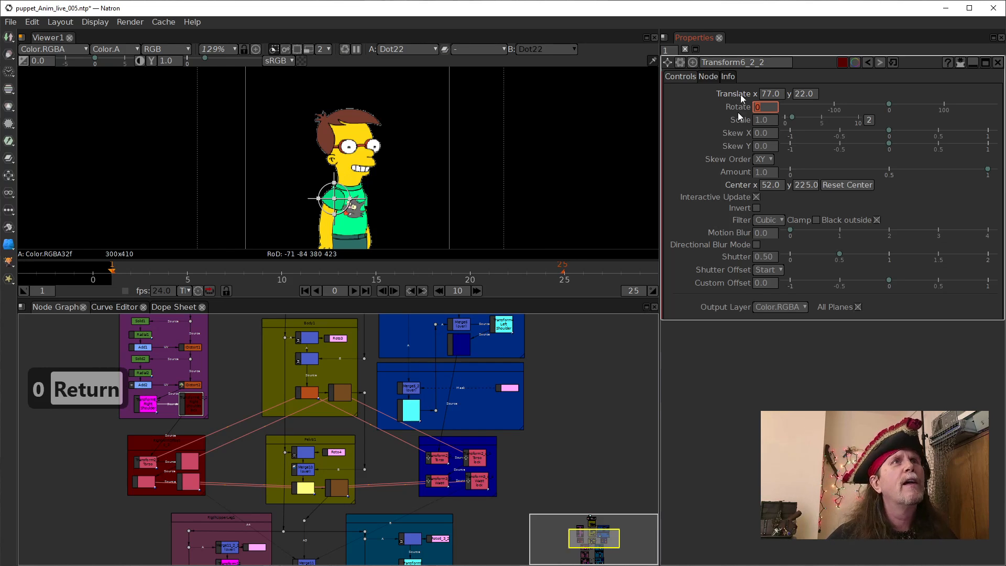
click(233, 398)
click(154, 411)
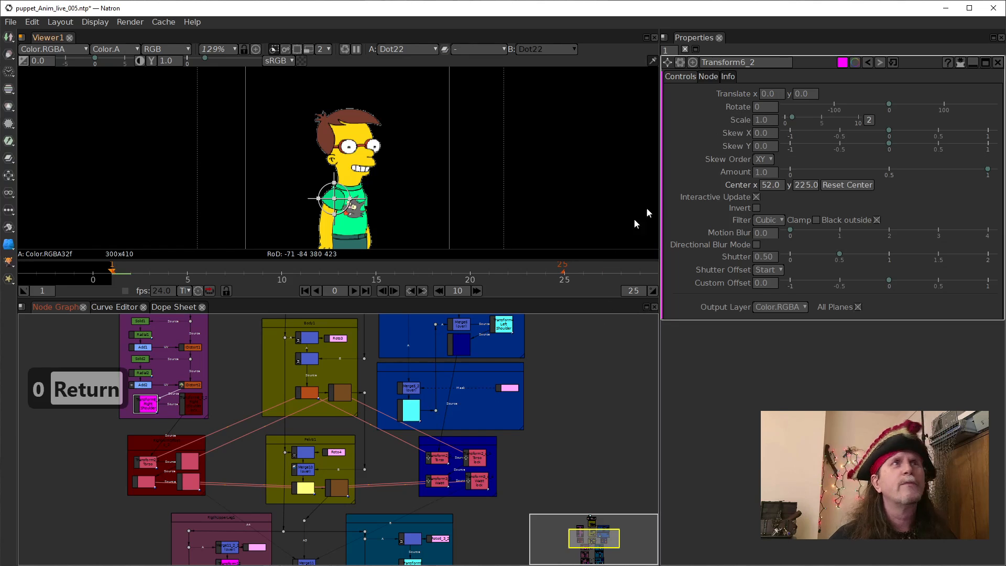
Open the Merge11 node between the upper leg groups to examine its settings.
scroll(591, 343, down, 5)
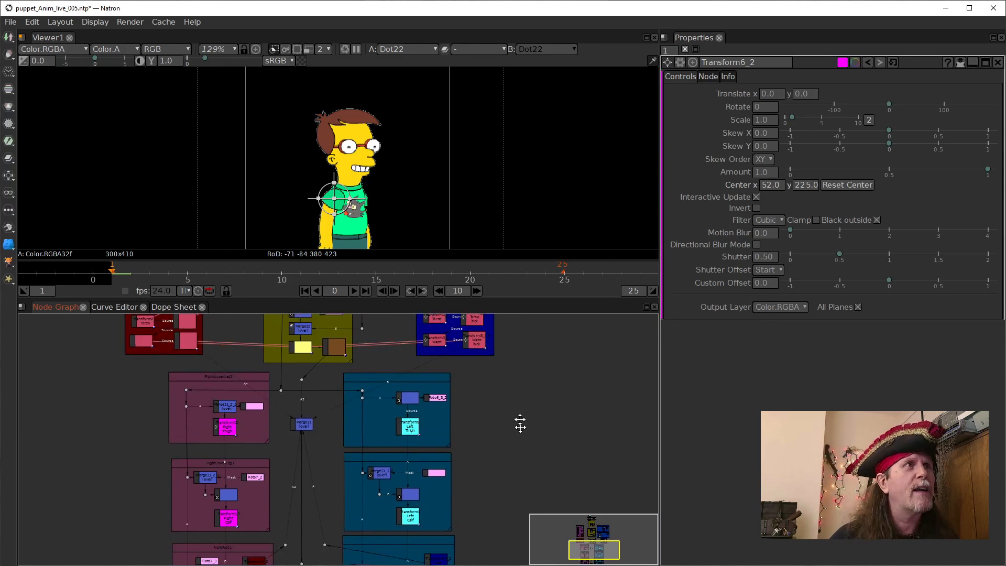
drag(543, 451, 561, 350)
drag(340, 397, 351, 461)
click(334, 324)
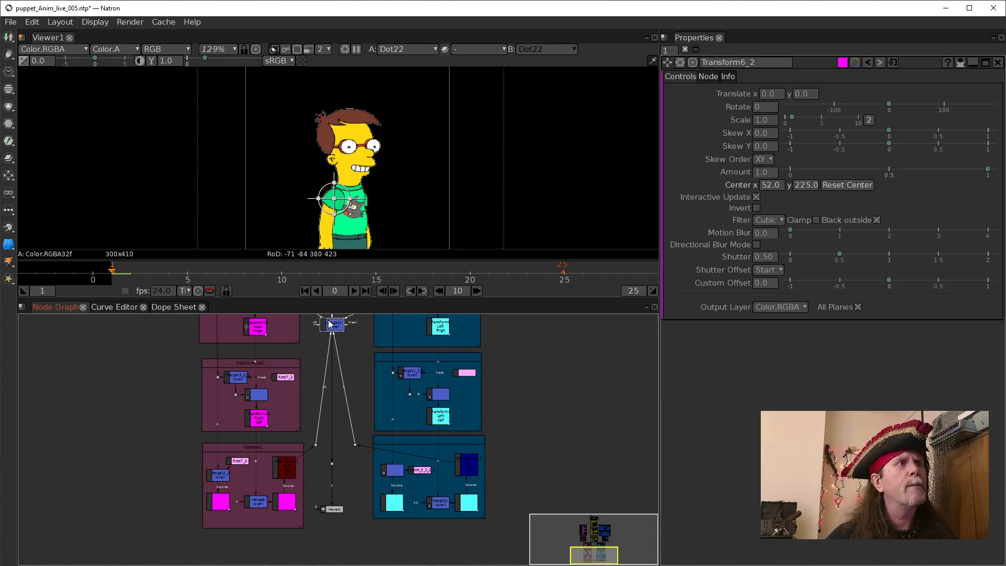
drag(361, 362, 360, 410)
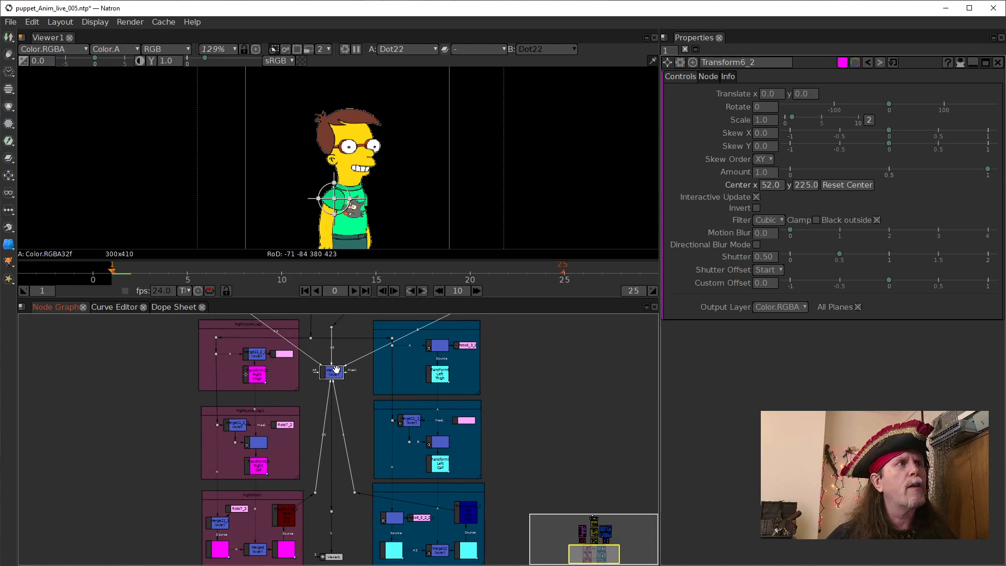
double_click(335, 373)
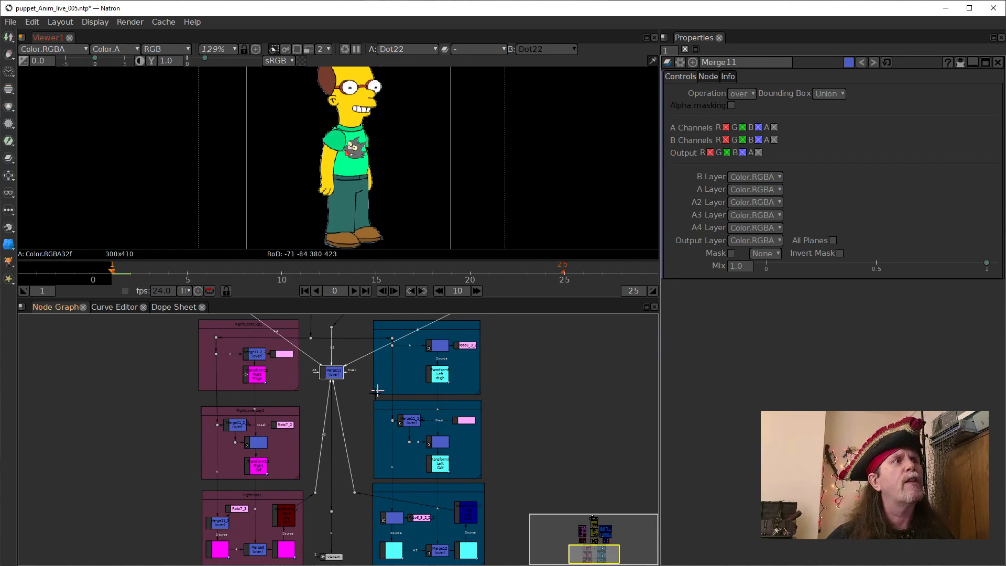
Examine which body parts feed the A, A2, A3, A4 and B inputs of Merge11.
scroll(357, 422, up, 5)
drag(355, 395, 351, 510)
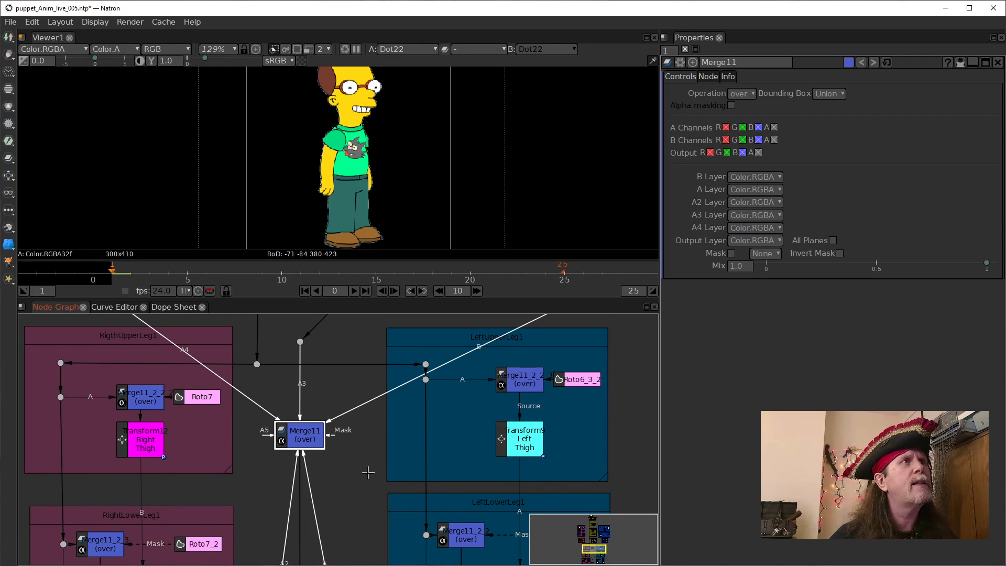
drag(326, 504, 328, 486)
scroll(328, 486, down, 3)
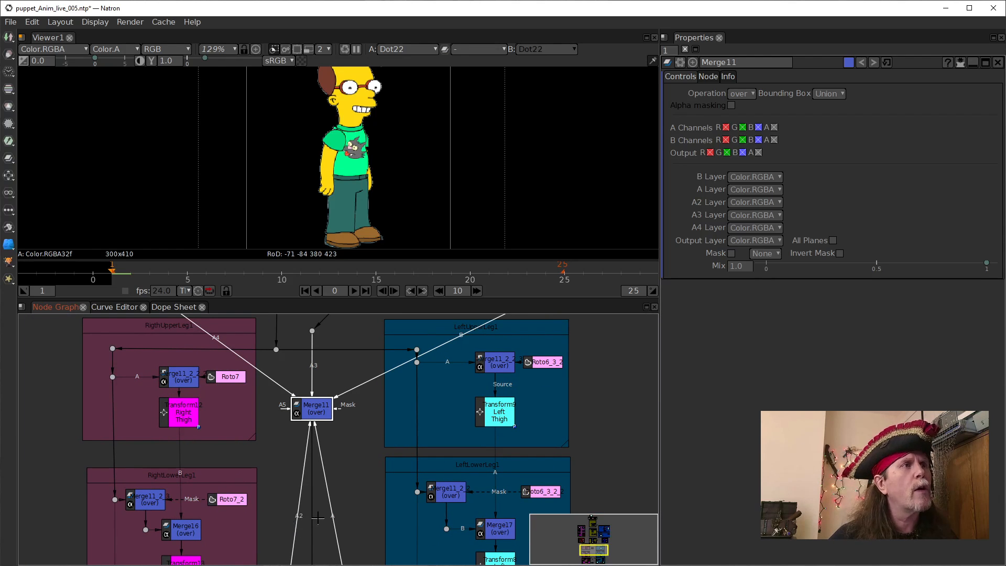
drag(317, 518, 320, 514)
scroll(319, 514, up, 1)
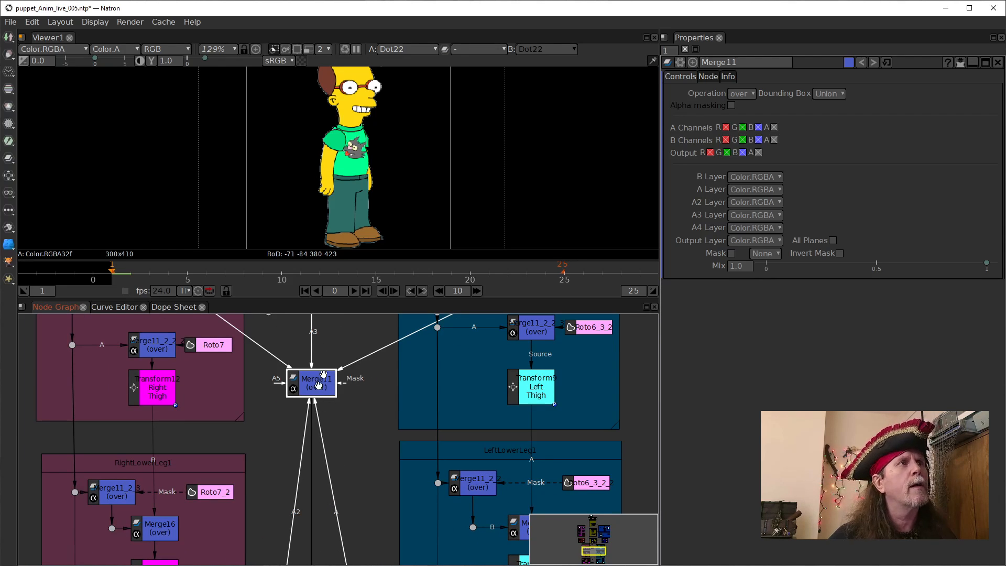
drag(325, 498, 326, 415)
mouse_move(323, 480)
mouse_down()
mouse_move(337, 395)
mouse_move(326, 487)
mouse_up()
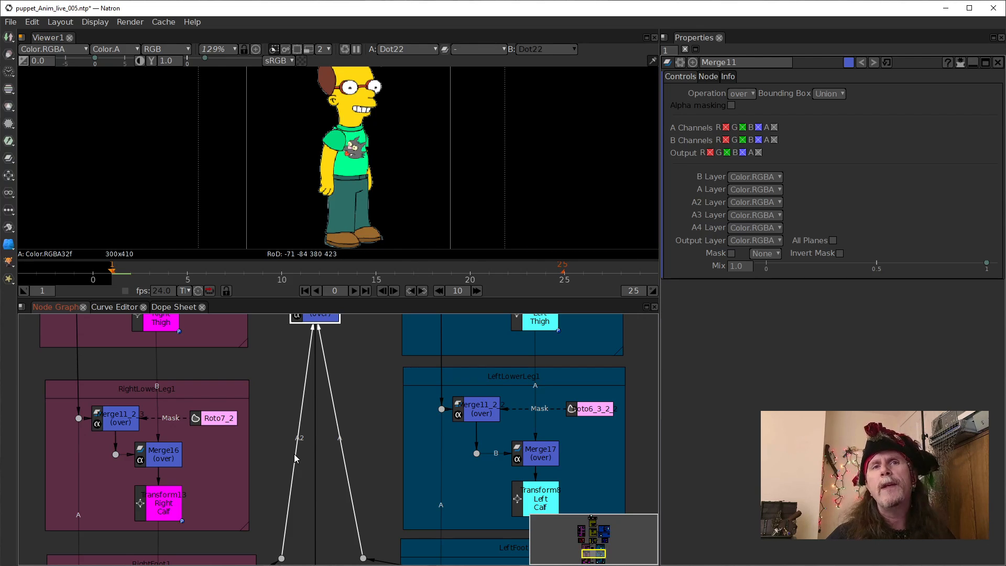
drag(372, 403, 341, 519)
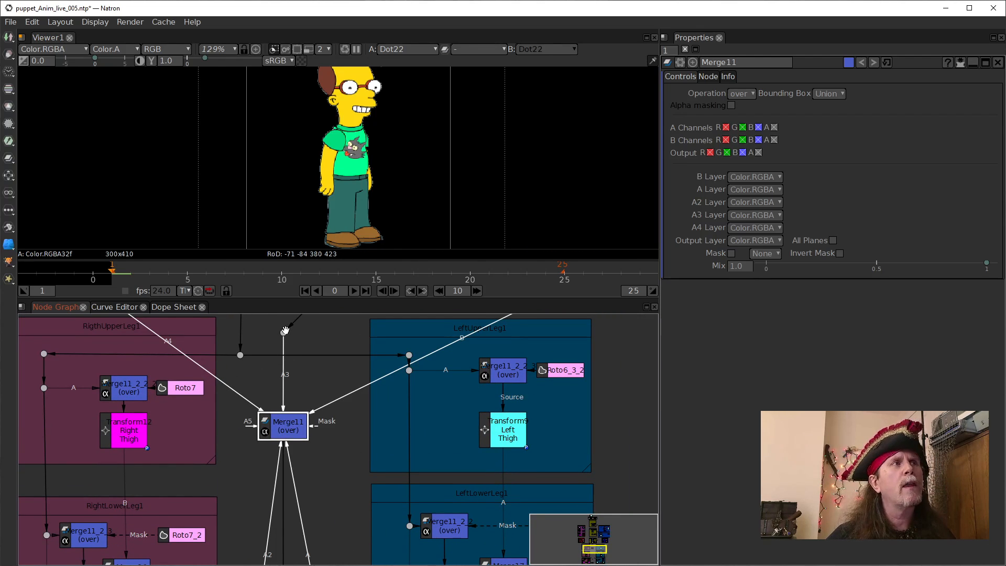
drag(274, 524, 263, 453)
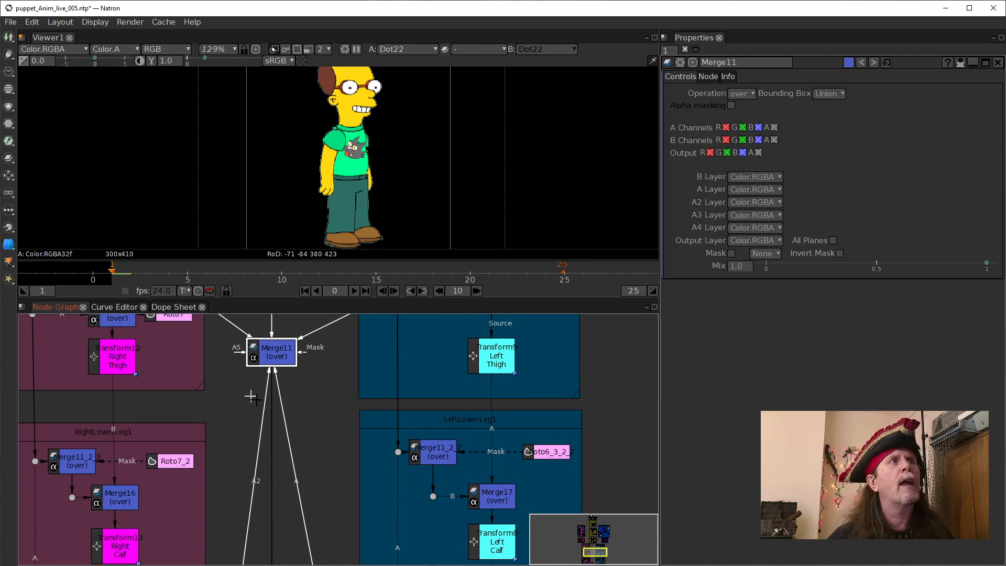
scroll(264, 508, down, 1)
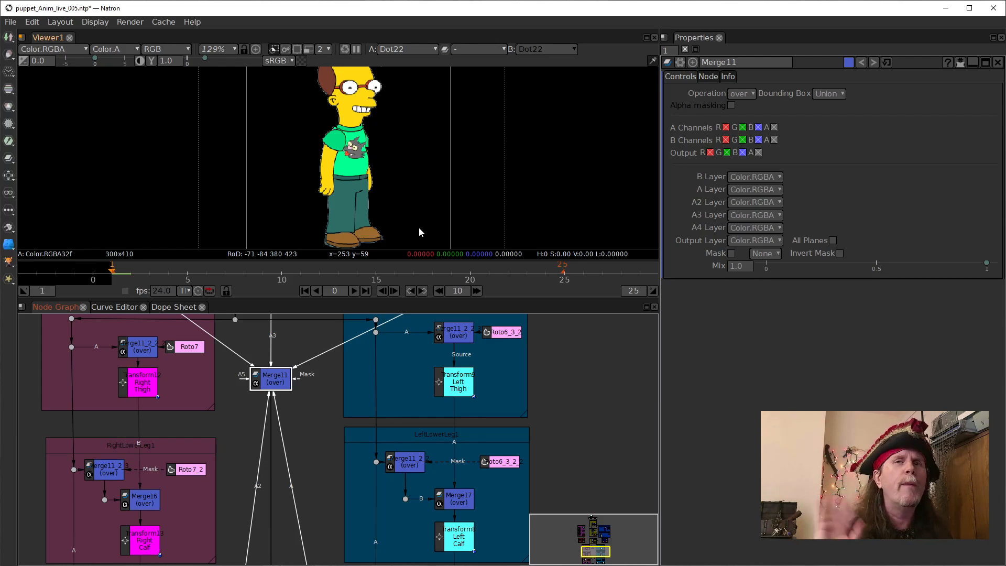
Insert a Transform node between the dot below Merge11 and Viewer1.
drag(278, 459, 289, 372)
drag(326, 527, 345, 416)
ctrl+click(301, 407)
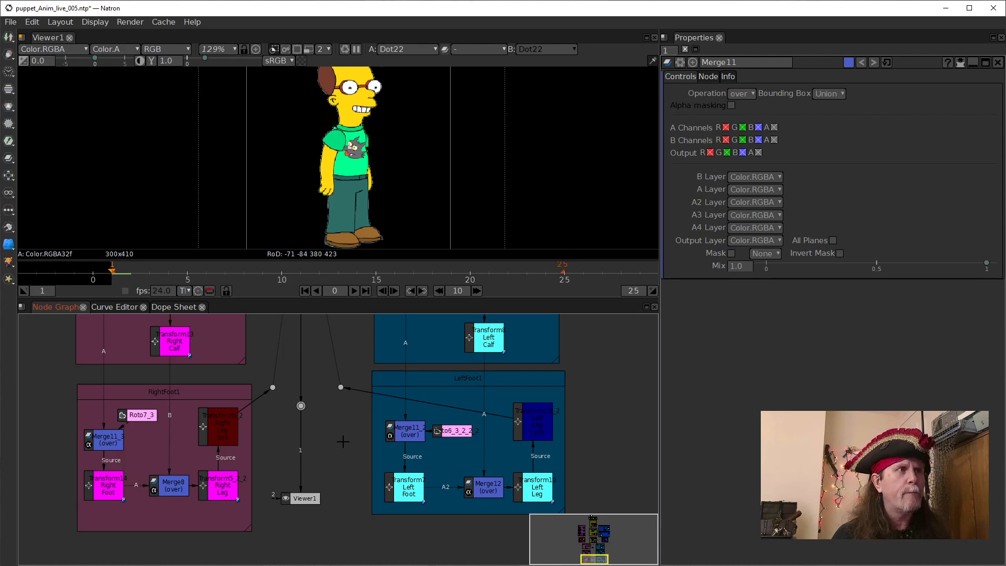
key(t)
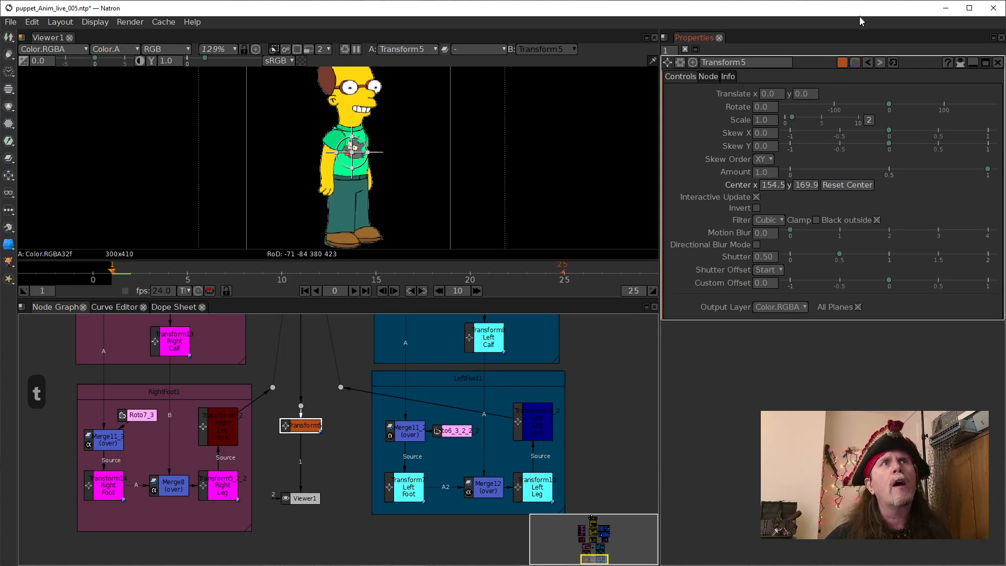
Color the new Transform node bright green and rename it Control1.
click(842, 62)
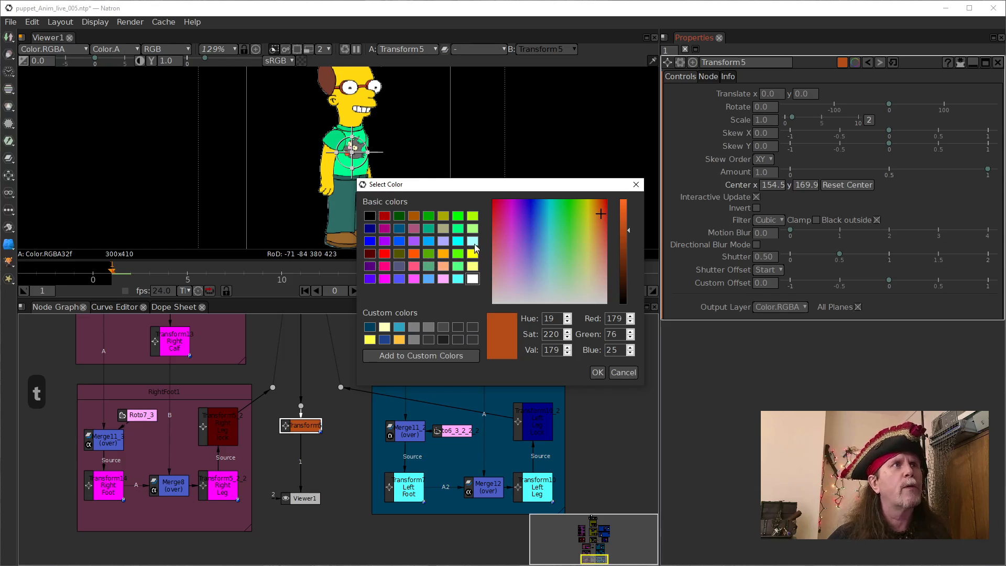
click(459, 257)
click(596, 372)
drag(759, 63, 538, 51)
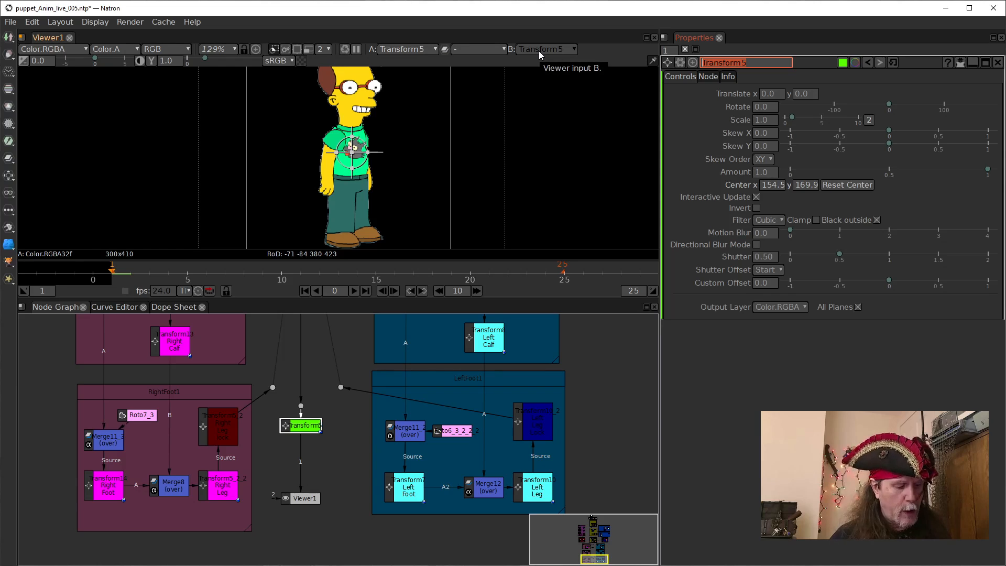
text(Control)
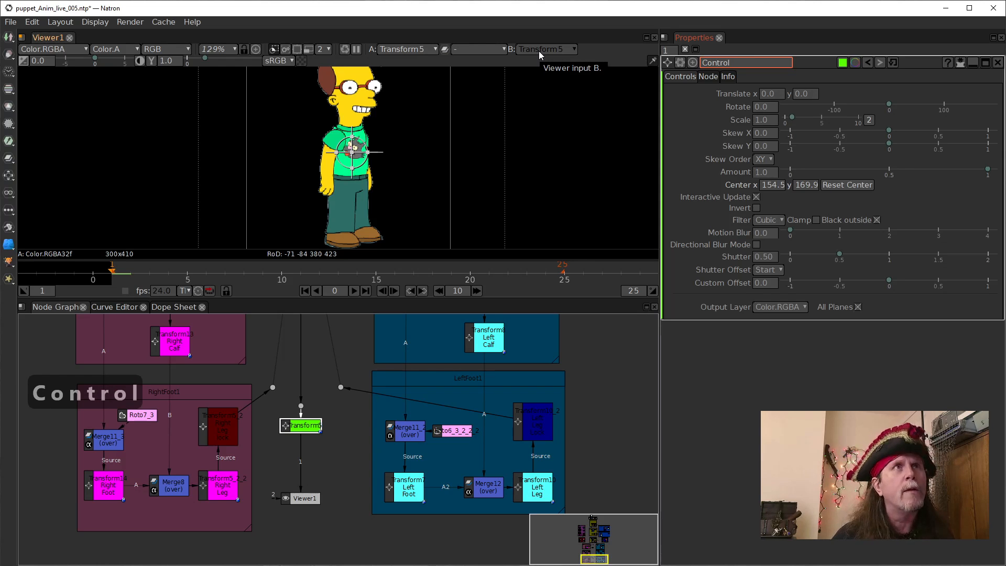
text(1)
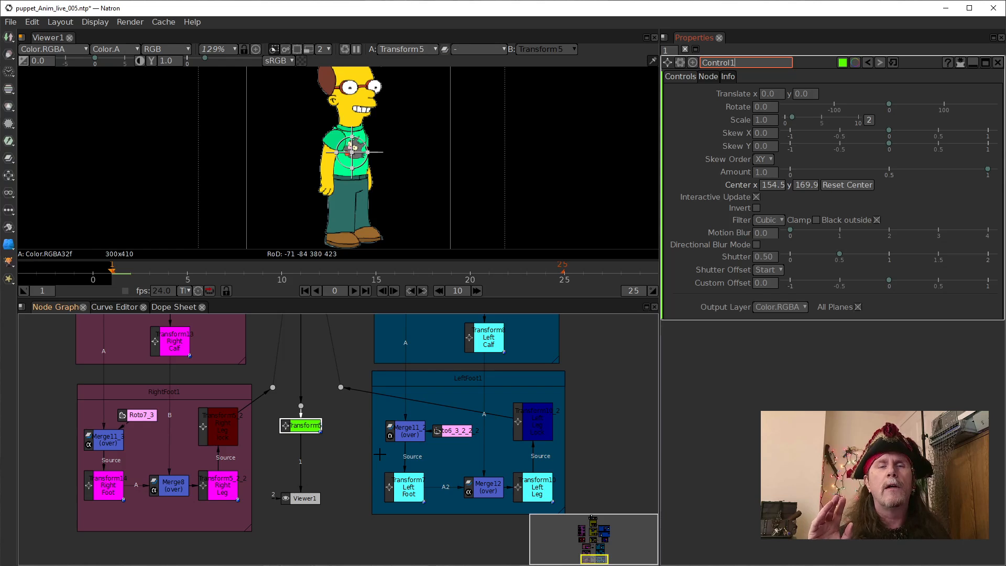
key(Return)
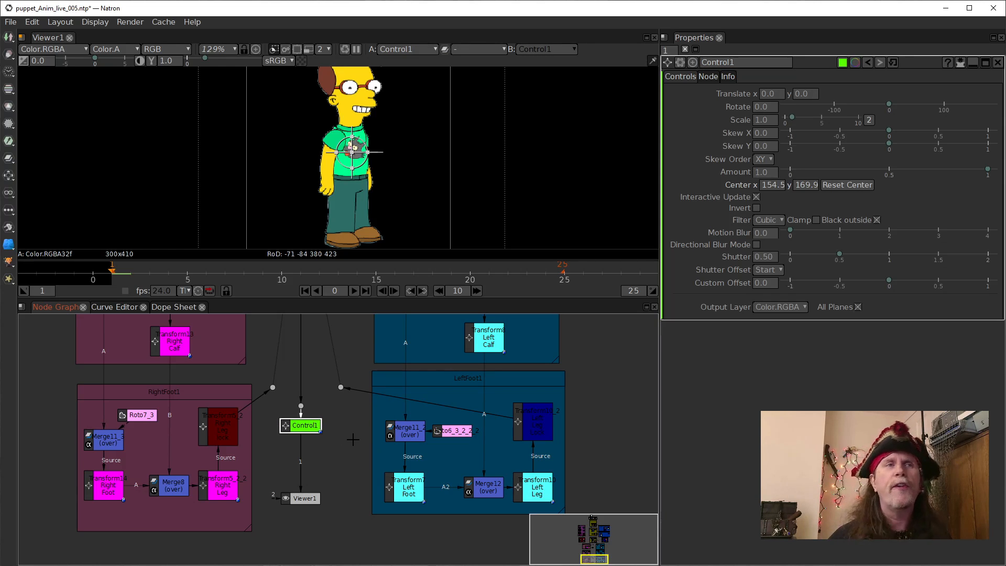
Open the user parameter manager for the Control1 node and start adding a new user page.
scroll(325, 449, up, 1)
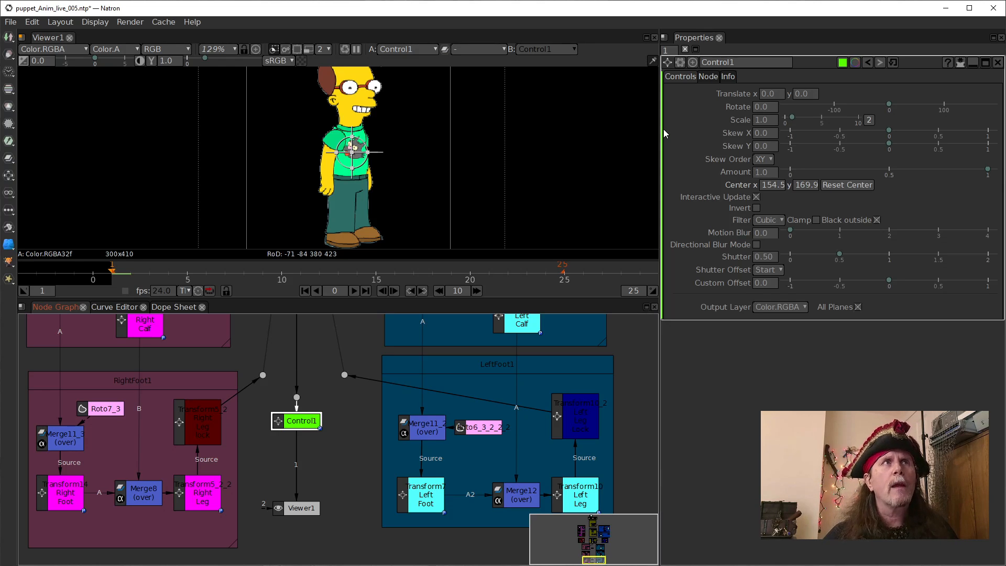
click(681, 63)
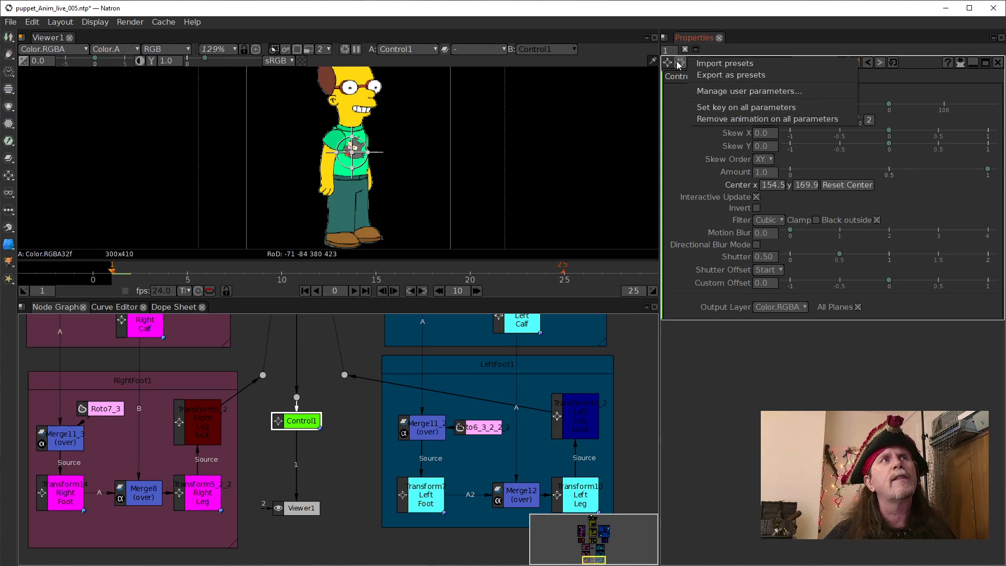
click(750, 92)
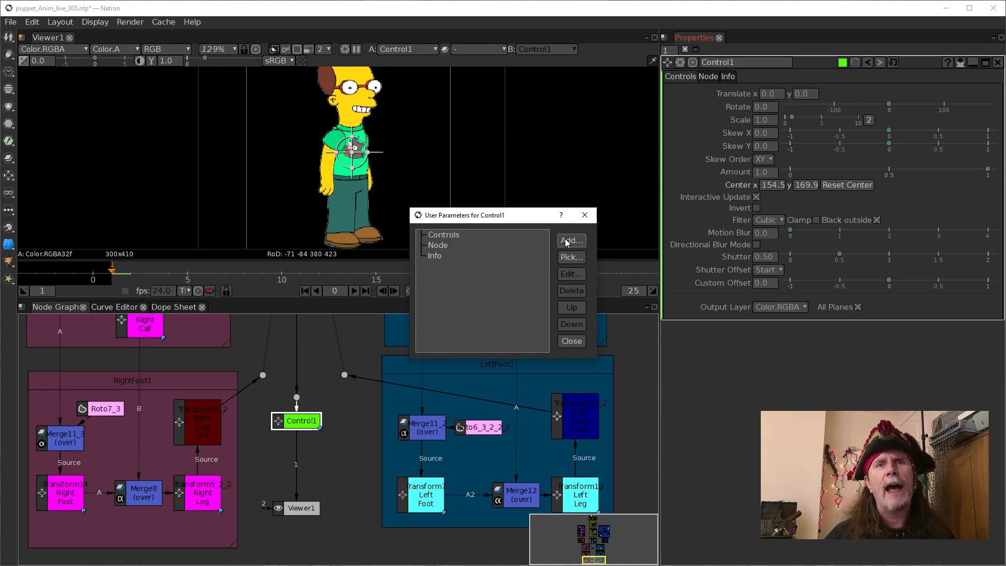
click(566, 241)
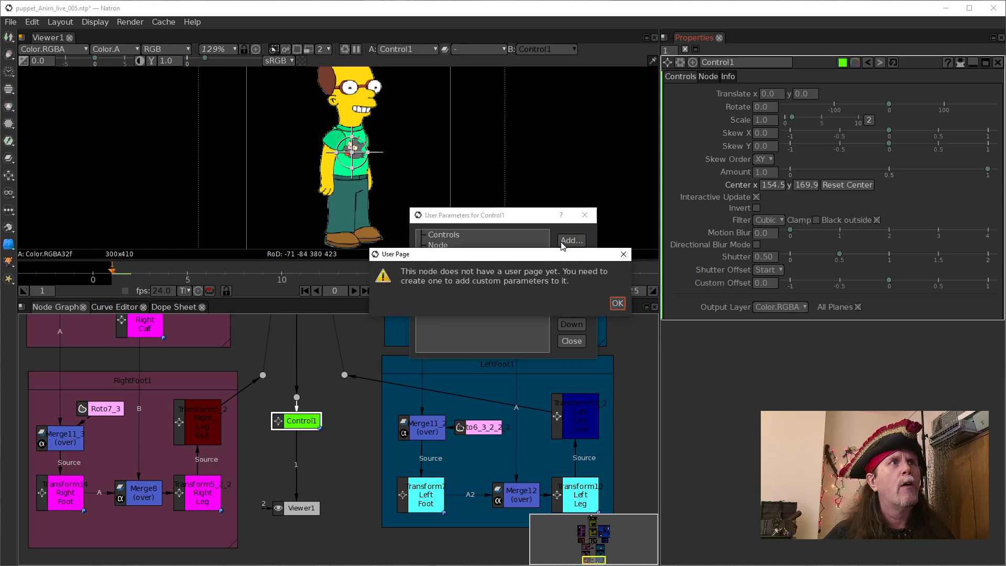
click(620, 307)
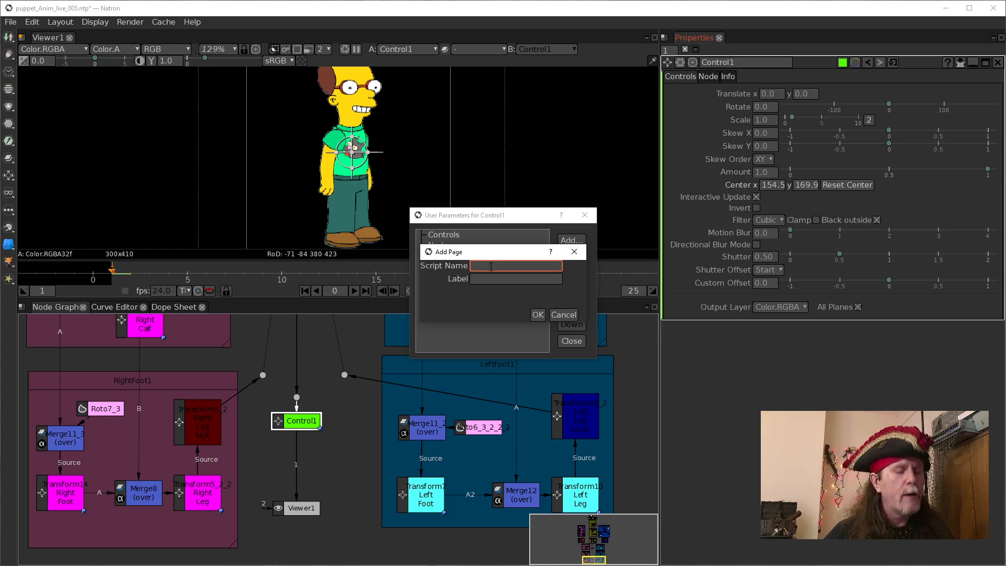
Enter AnimationControls as the new page's script name, without a space.
text(An)
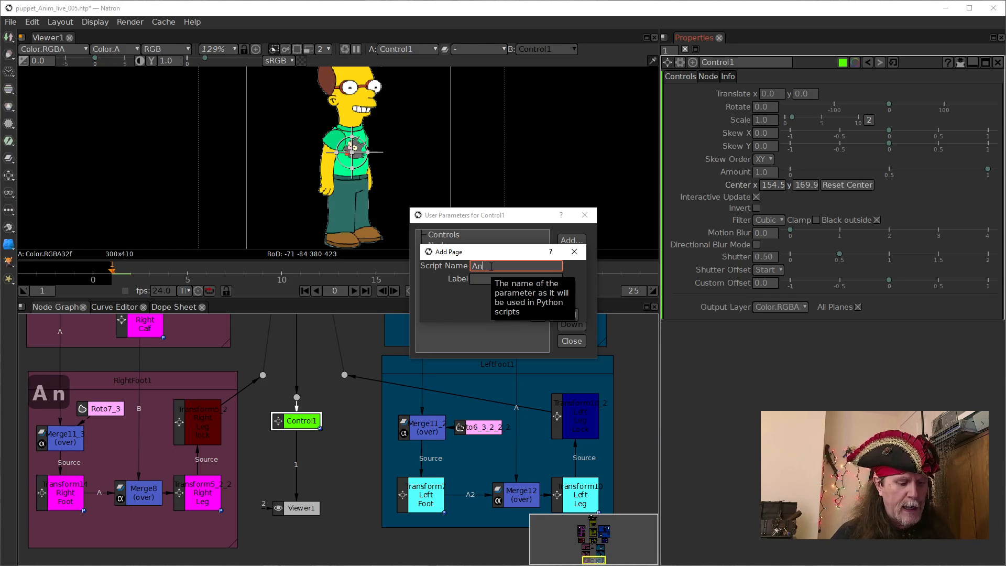
text(imation Controle)
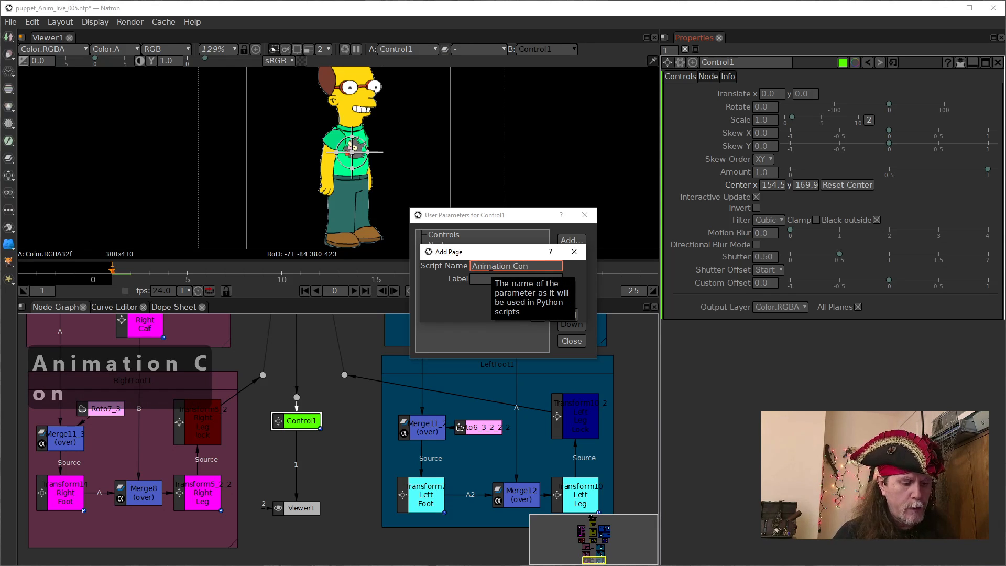
key(BackSpace)
key(Left)
key(Left)
key(Left)
key(Left)
key(Left)
key(Left)
key(Left)
key(BackSpace)
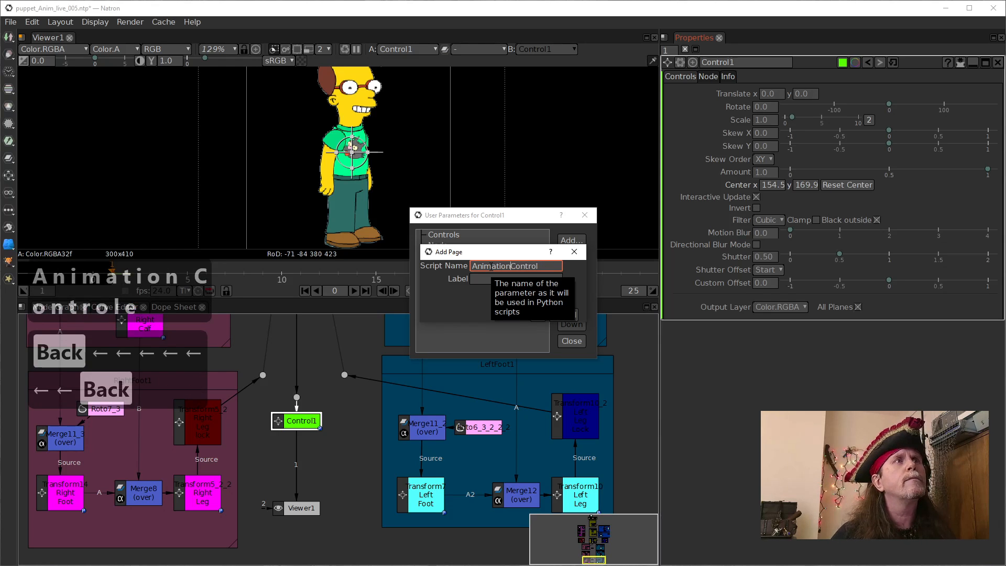
key(Right)
key(Right)
key(Right)
text(s)
Label the page Animation Controls based on its script name, create it, and dismiss the new-parameter dialog without adding a parameter.
drag(544, 266, 435, 259)
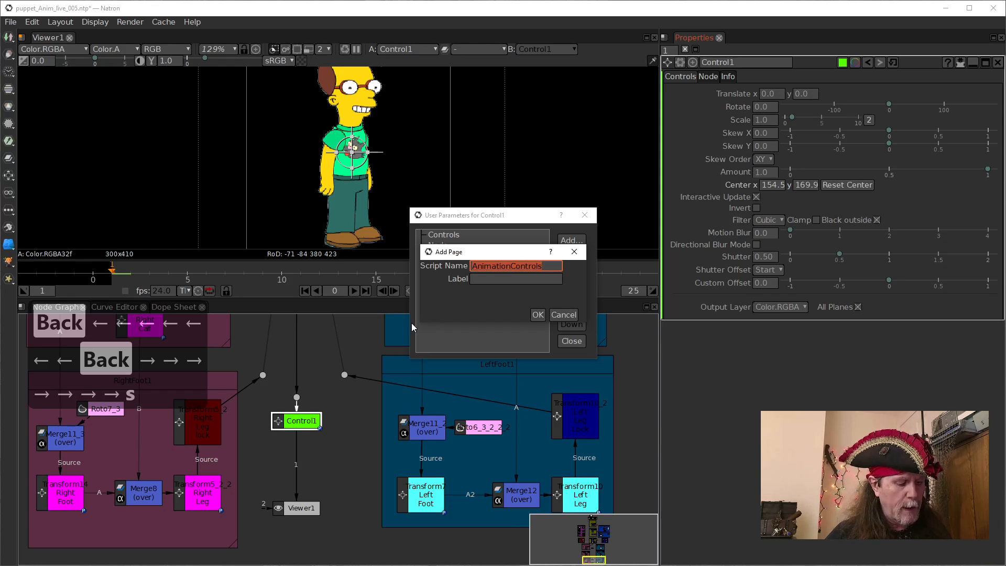
key(ctrl+c)
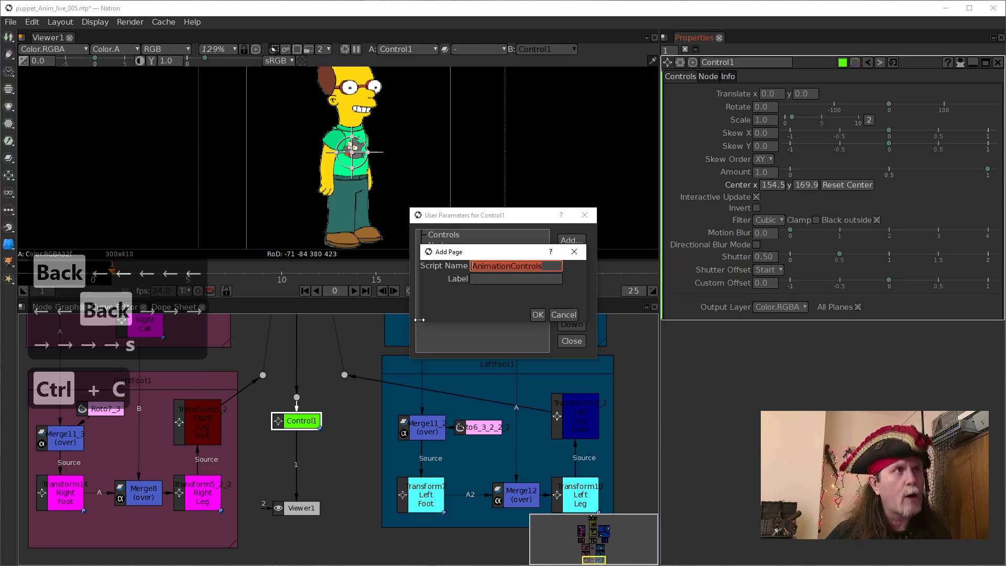
click(488, 280)
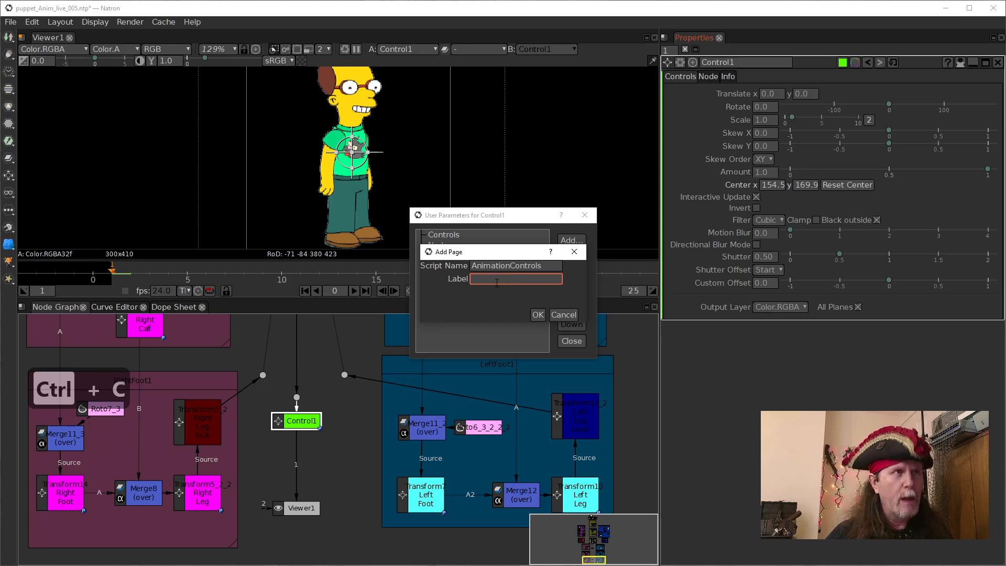
key(ctrl+v)
click(508, 279)
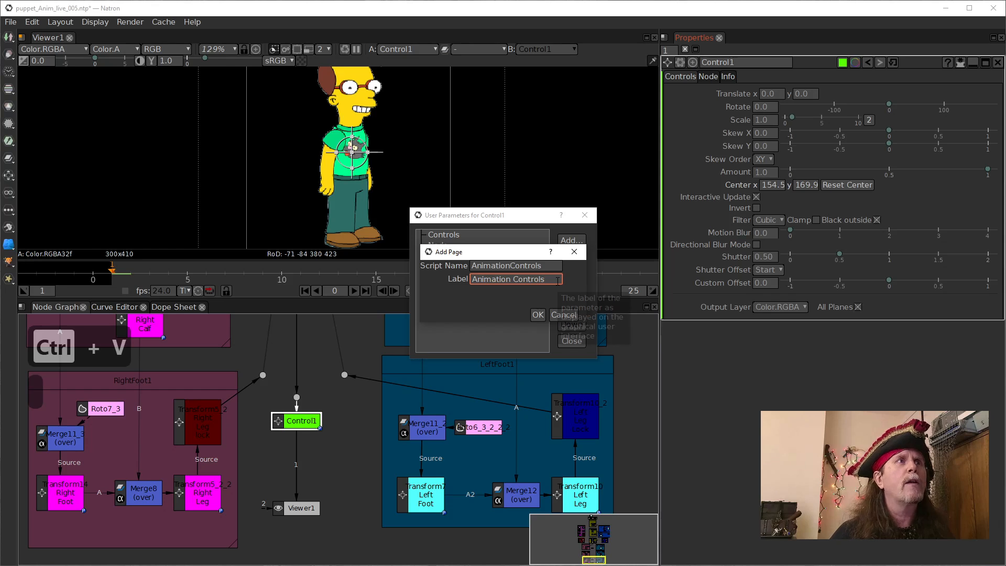
click(539, 315)
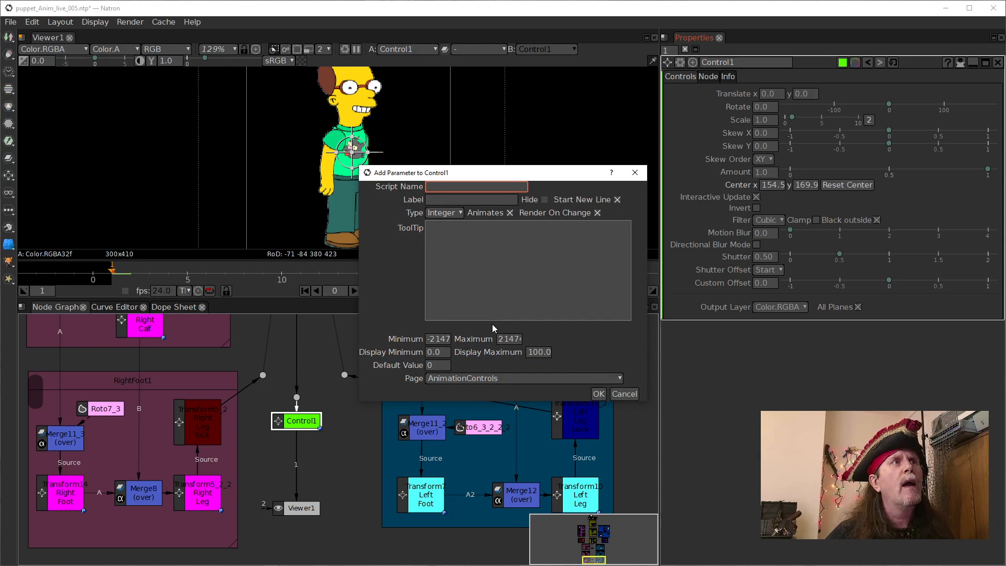
click(623, 397)
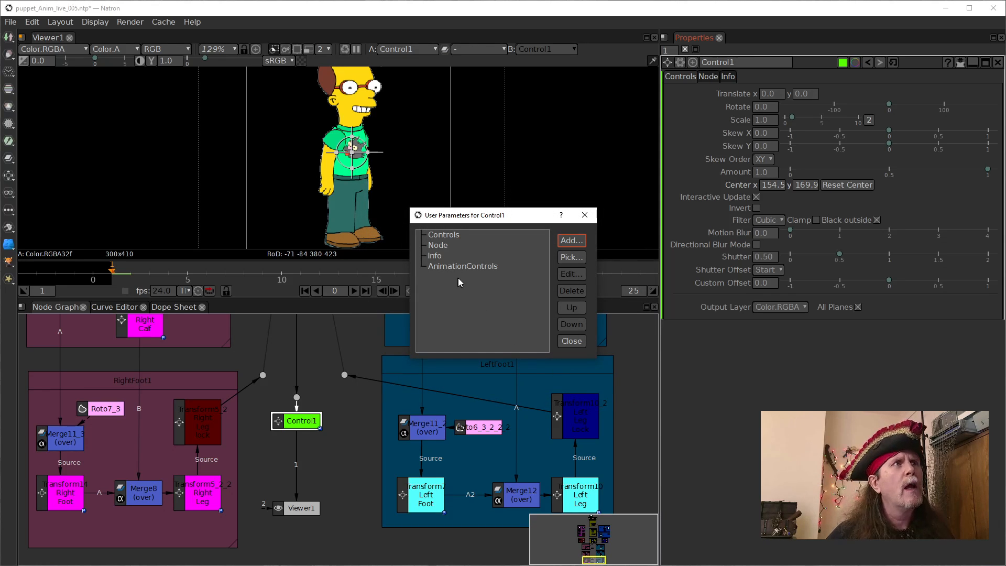
Move the AnimationControls page to the first place in Control1's page list and close the user parameter manager.
click(460, 267)
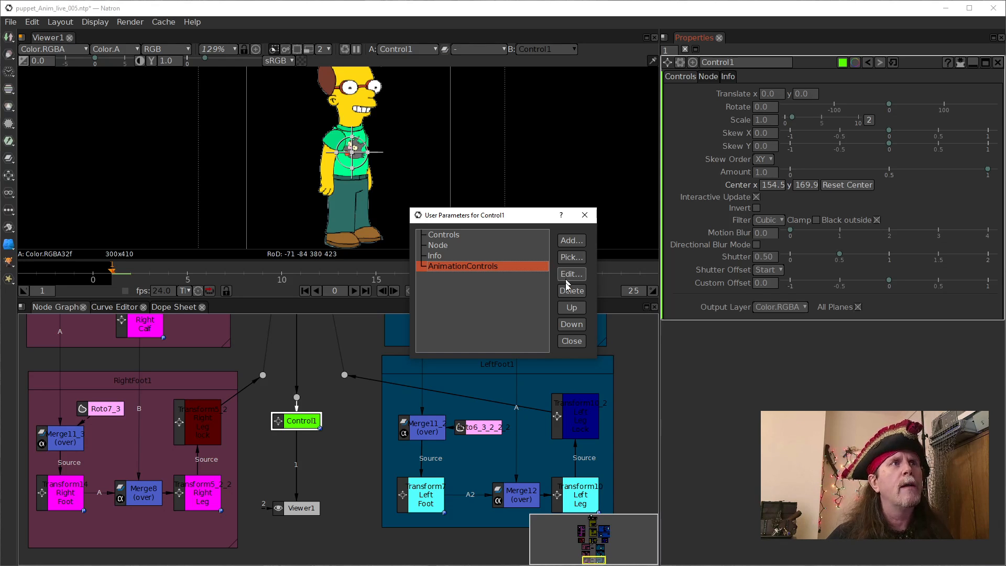
click(572, 312)
click(572, 311)
click(572, 311)
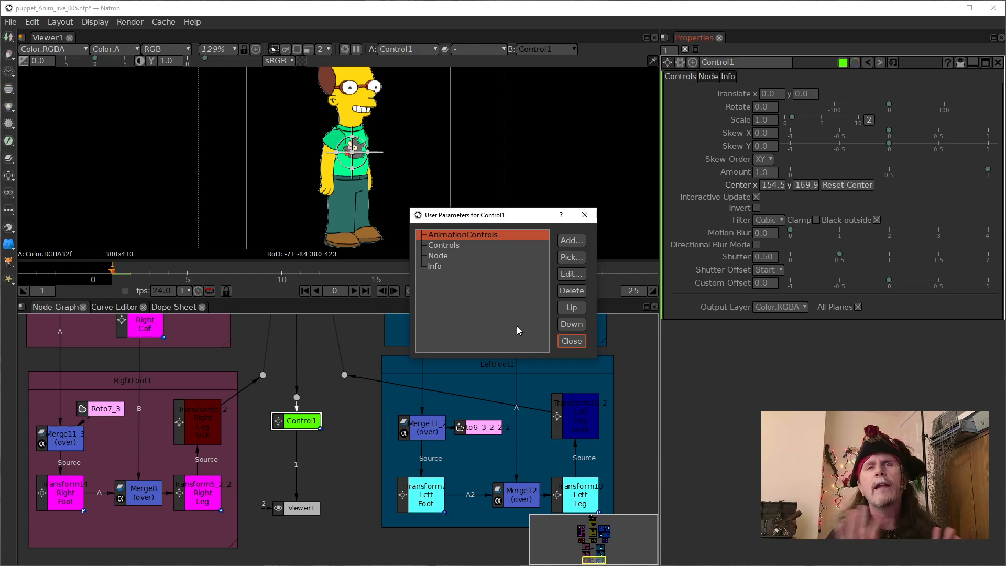
click(572, 342)
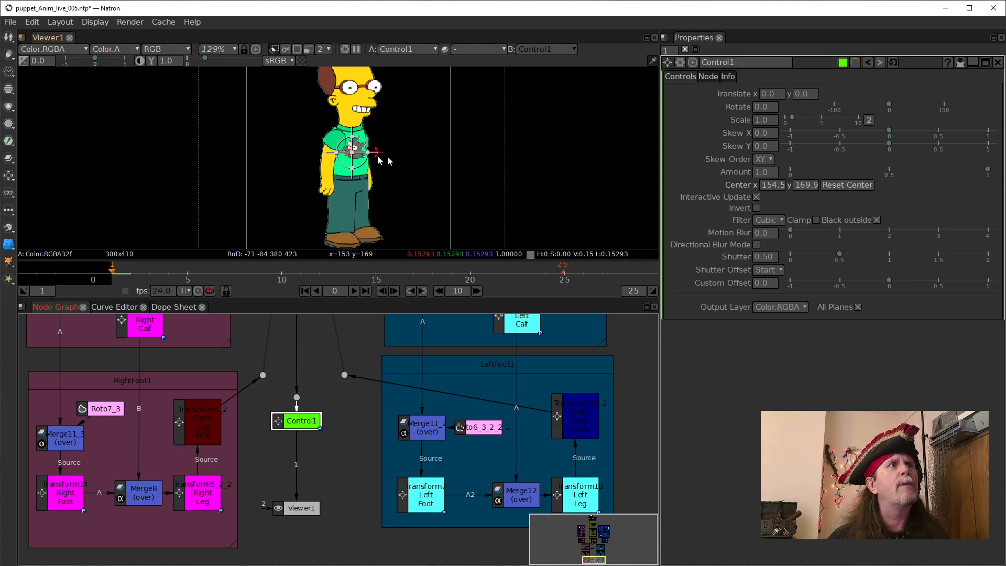
Try moving the whole puppet by setting Control1's translate to x -30 and y 6.
double_click(772, 185)
click(766, 186)
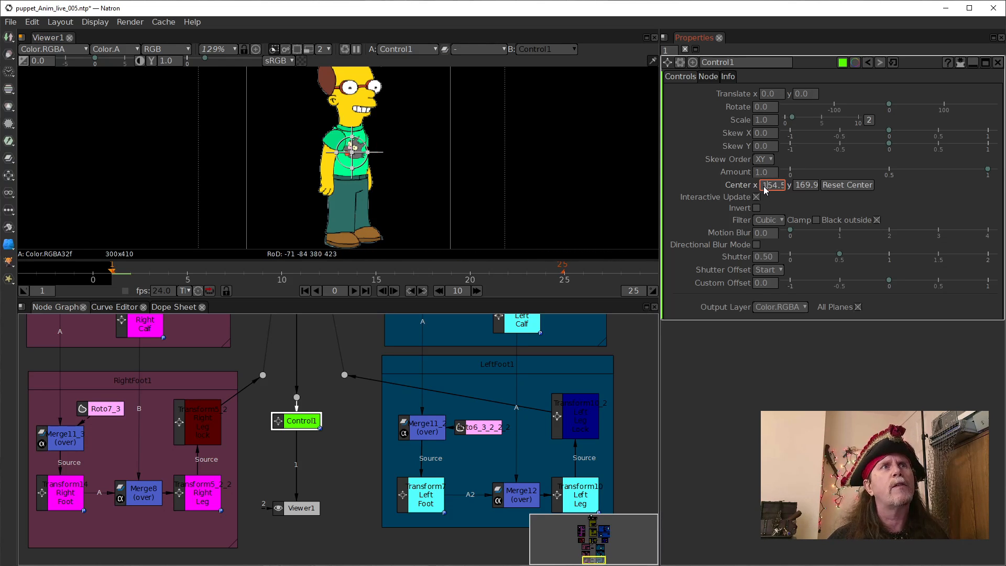
click(762, 93)
scroll(762, 93, down, 5)
double_click(760, 107)
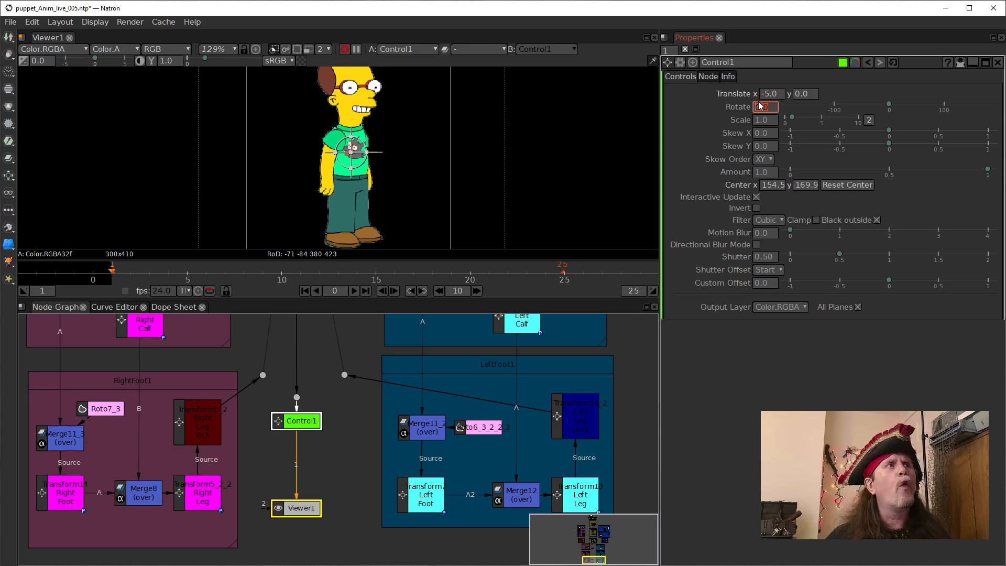
scroll(763, 94, down, 20)
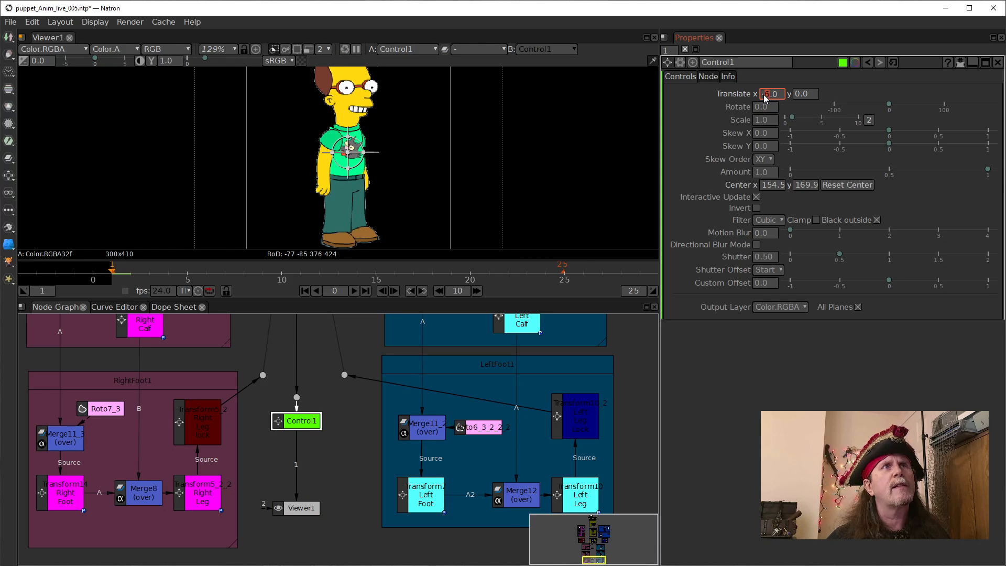
right_click(763, 94)
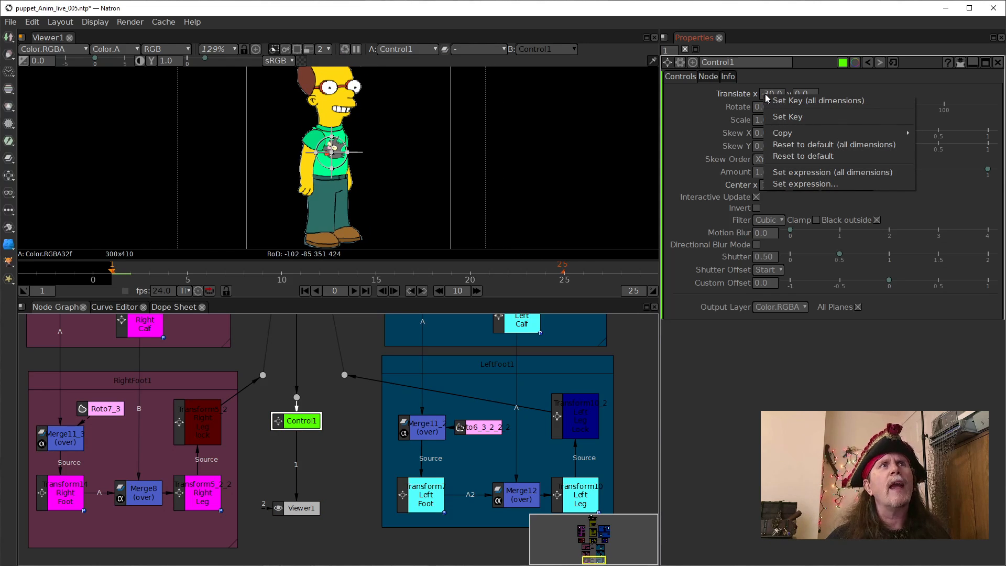
click(767, 93)
click(794, 94)
scroll(795, 94, up, 6)
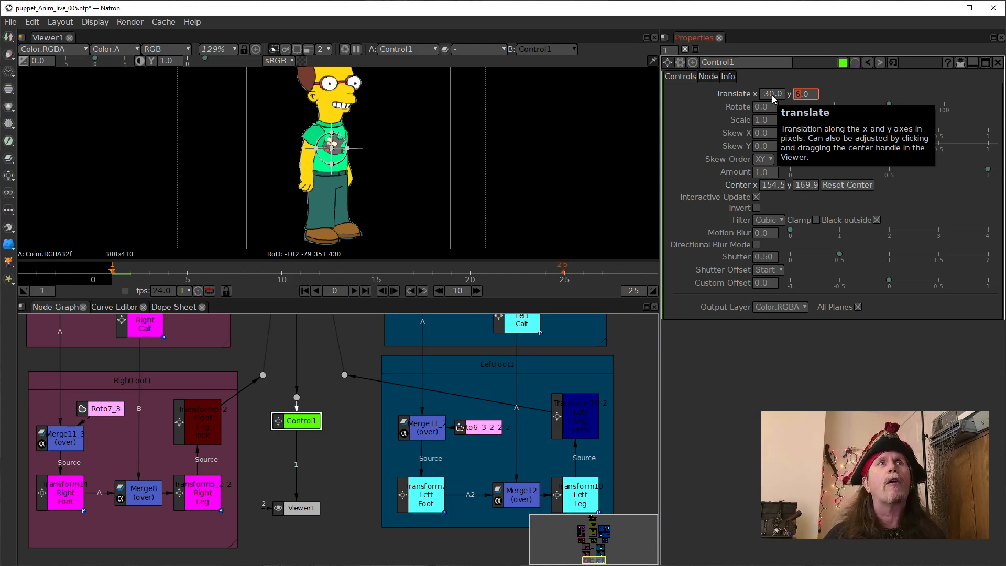
Try tilting the whole puppet by setting Control1's rotation to 23.
click(753, 108)
key(Up)
key(Up)
key(Up)
key(Up)
key(Up)
key(Up)
key(Up)
key(Up)
key(Up)
key(Up)
key(Up)
key(Up)
key(Up)
key(Up)
key(Up)
key(Up)
key(Up)
key(Up)
key(Up)
key(Up)
key(Up)
key(Up)
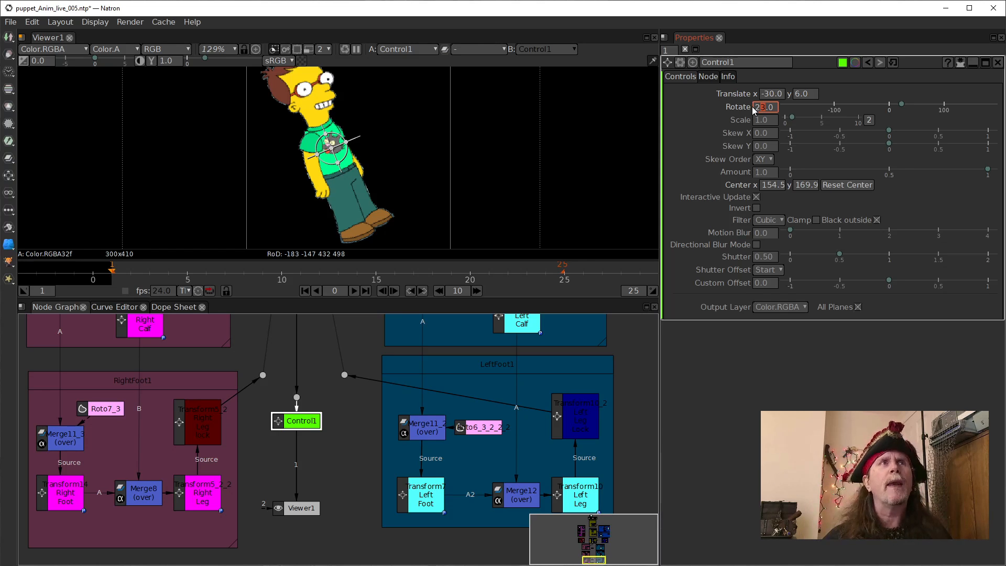
Reset Control1's translate (all dimensions) and rotate parameters to their defaults.
right_click(770, 95)
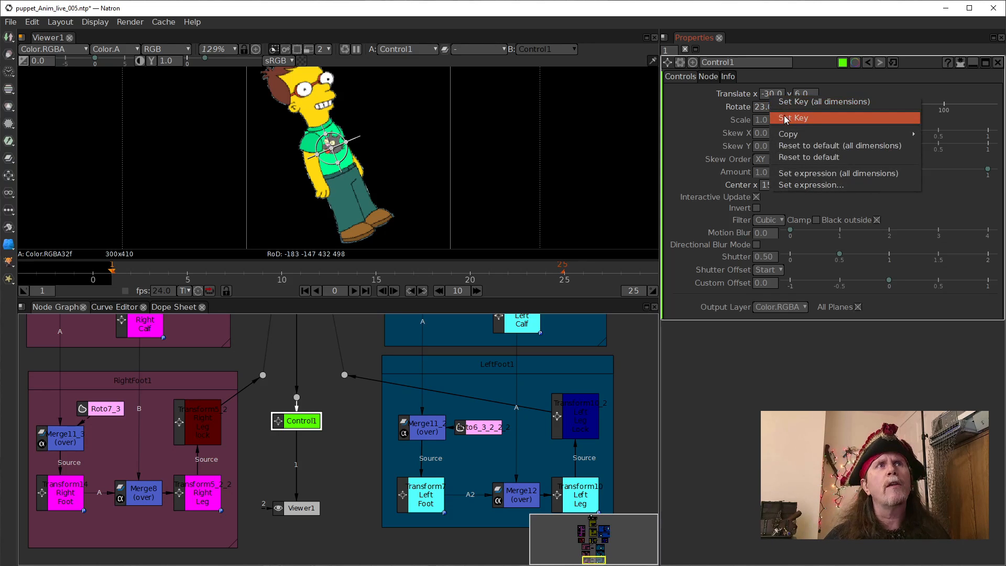
click(794, 152)
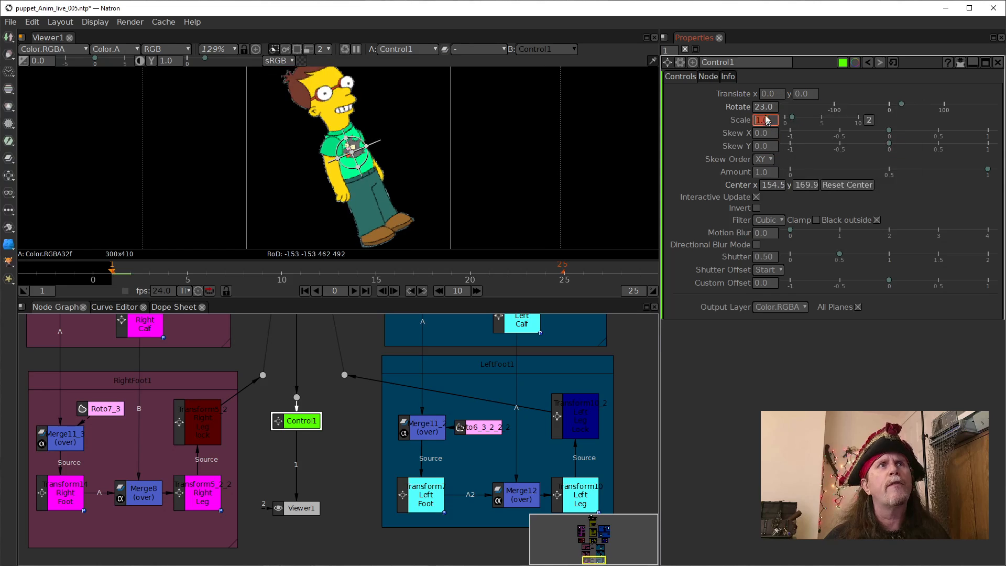
right_click(763, 106)
click(782, 137)
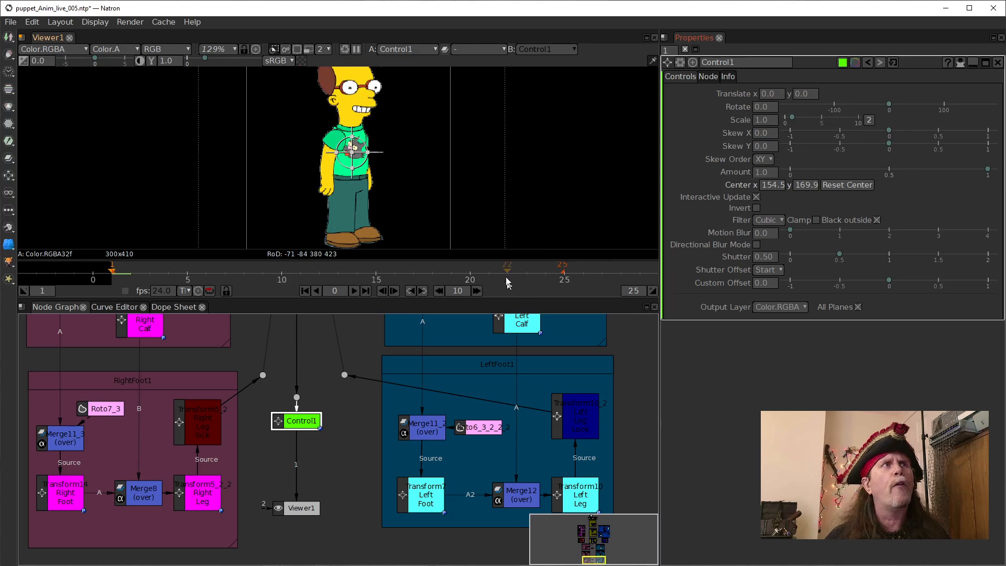
Lower Control1's center to y 35.90 so the pivot sits at the level of the puppet's shoes.
click(807, 188)
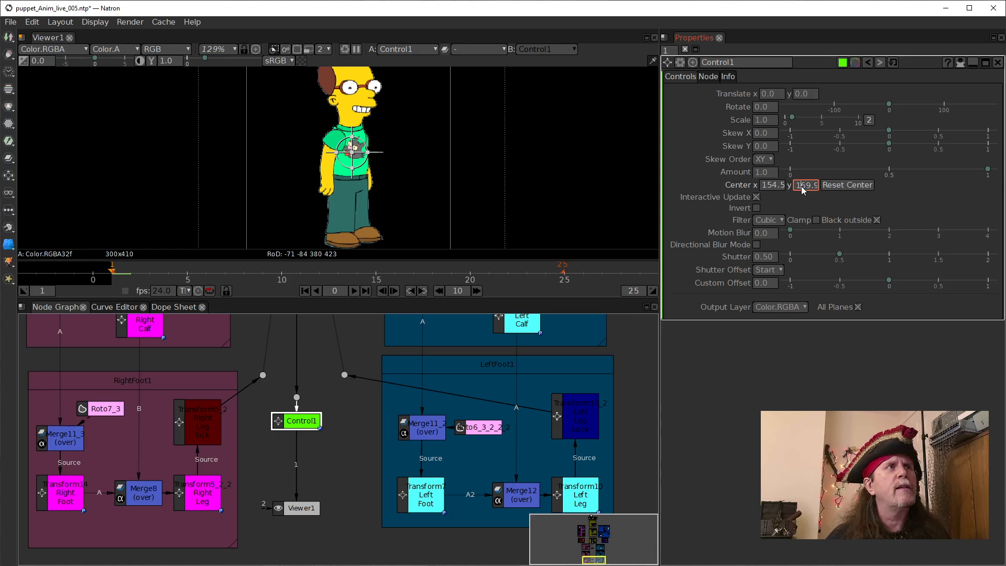
key(Down)
key(Down)
key(Down)
key(Down)
key(Down)
key(Down)
key(Down)
key(Down)
key(Down)
key(Down)
key(Down)
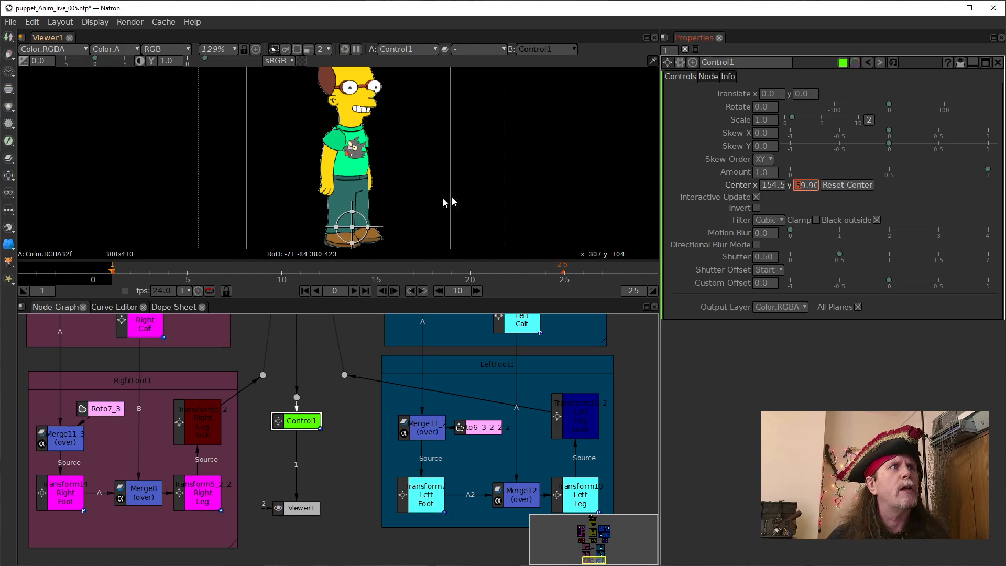
scroll(358, 212, up, 12)
drag(370, 176, 368, 210)
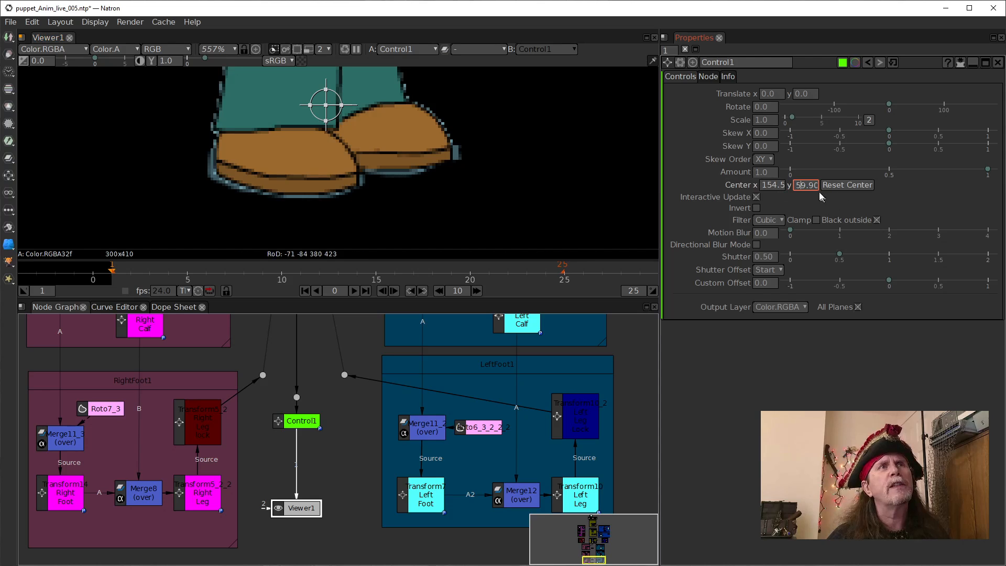
scroll(803, 188, down, 14)
scroll(802, 189, down, 9)
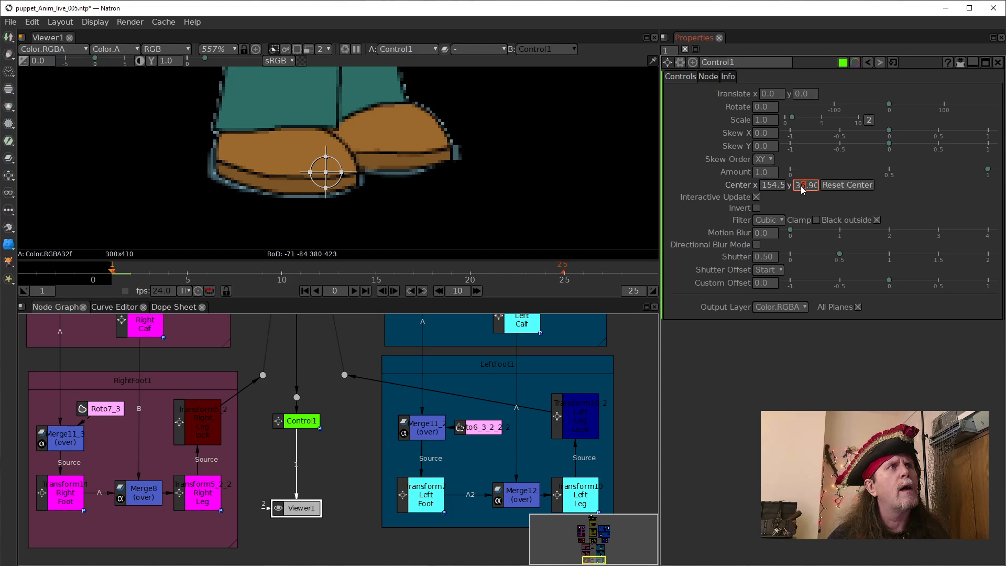
scroll(802, 188, down, 1)
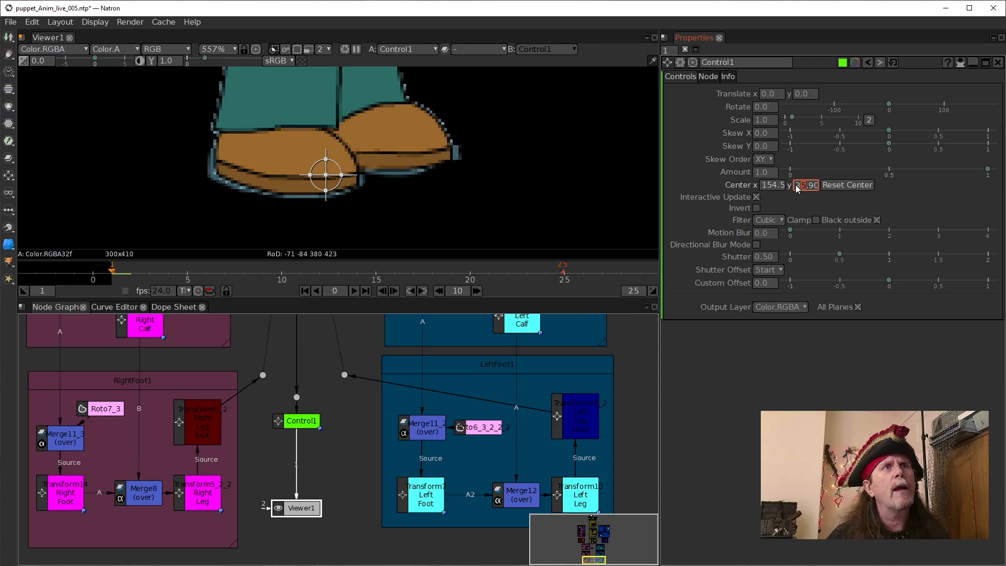
Set Control1's center x to 160.5 to shift the pivot toward the overlap between the two shoes.
click(770, 188)
key(Up)
key(Down)
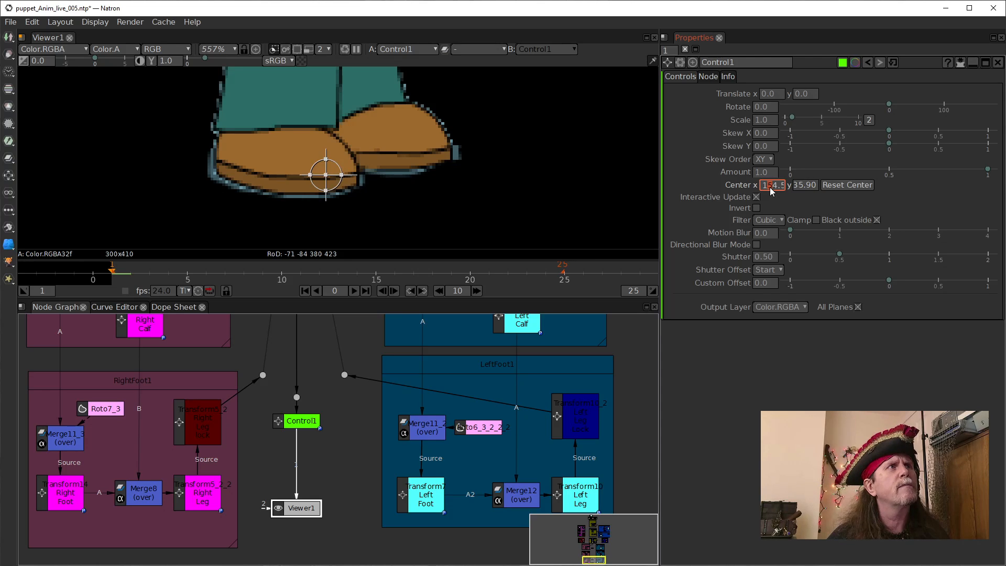
key(Right)
key(Up)
key(Up)
key(Up)
key(Up)
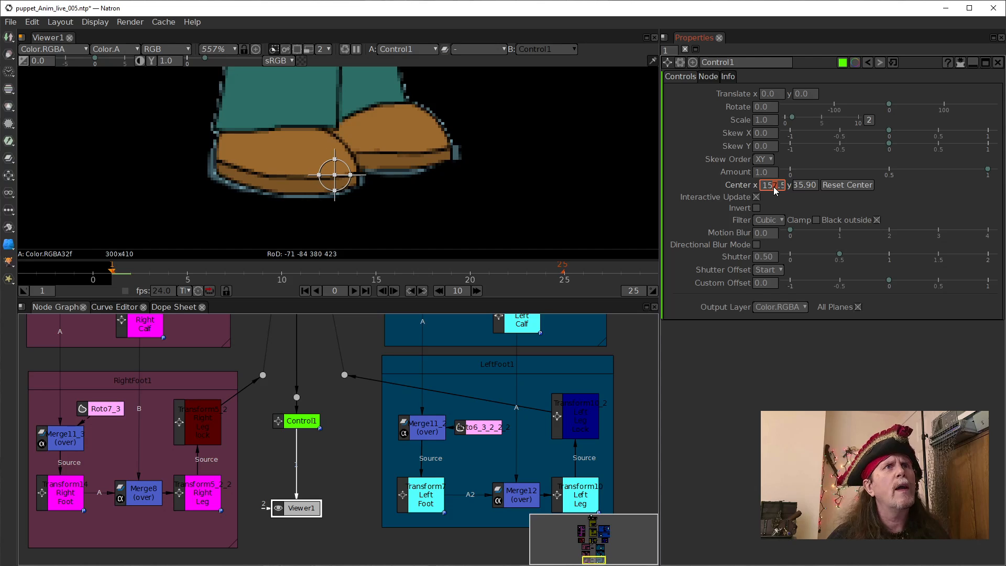
key(Up)
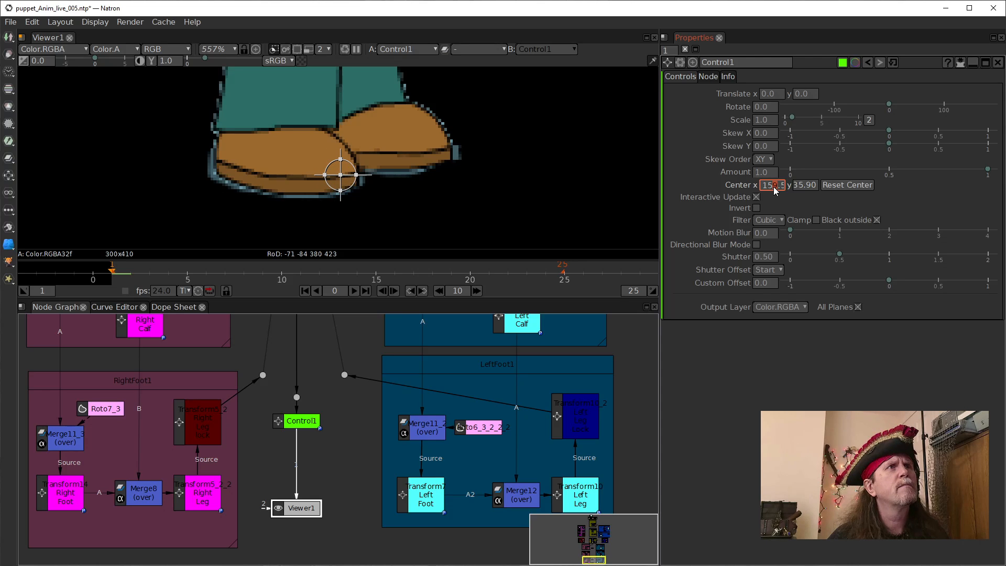
key(Up)
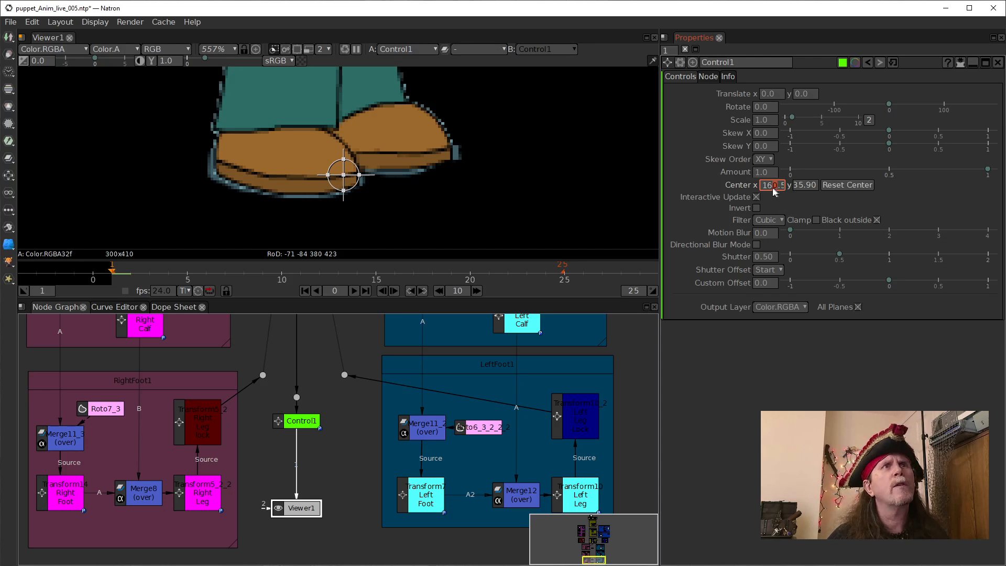
Set Control1's center to x 160 and y 37 to refine the pivot between the shoes.
key(Return)
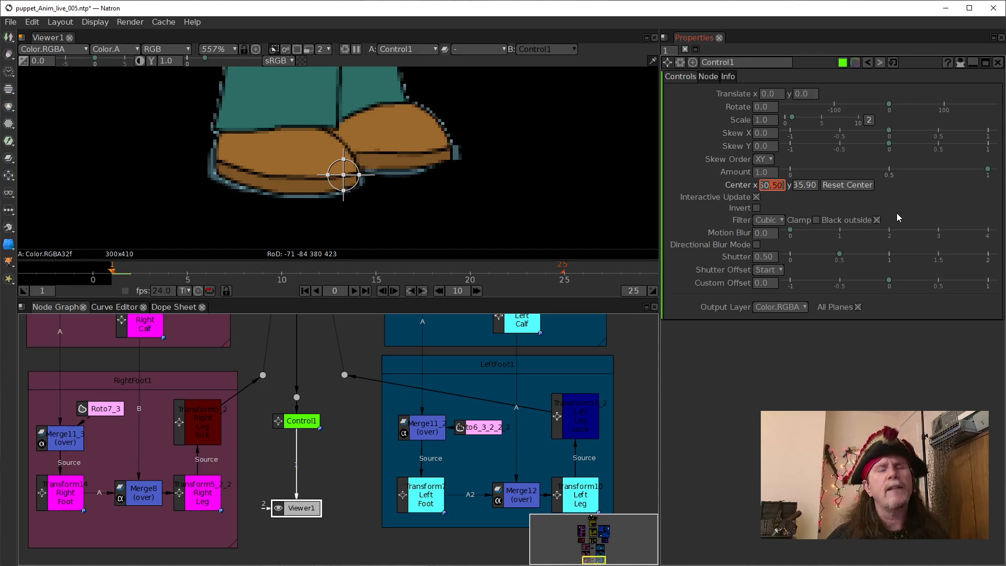
key(Delete)
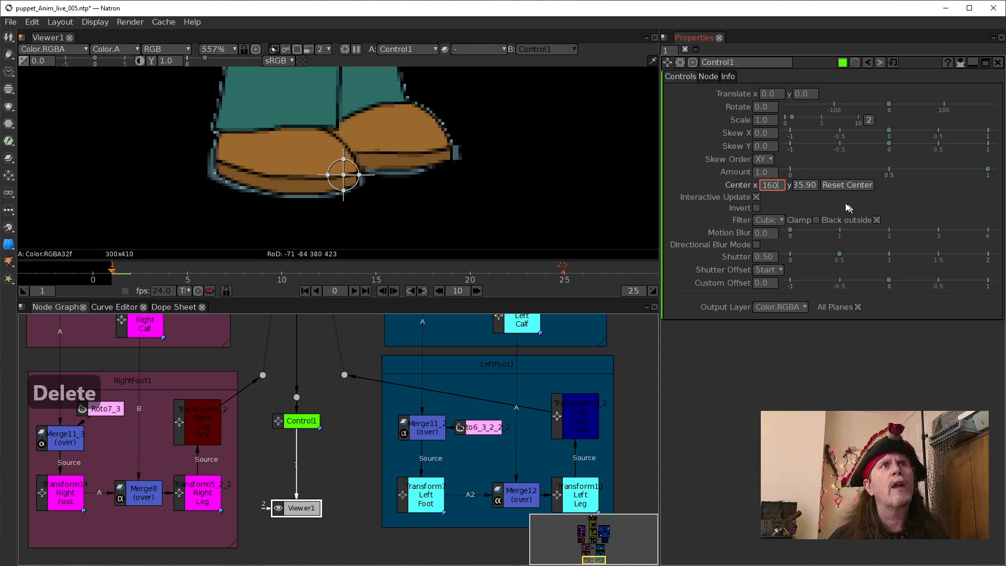
click(804, 187)
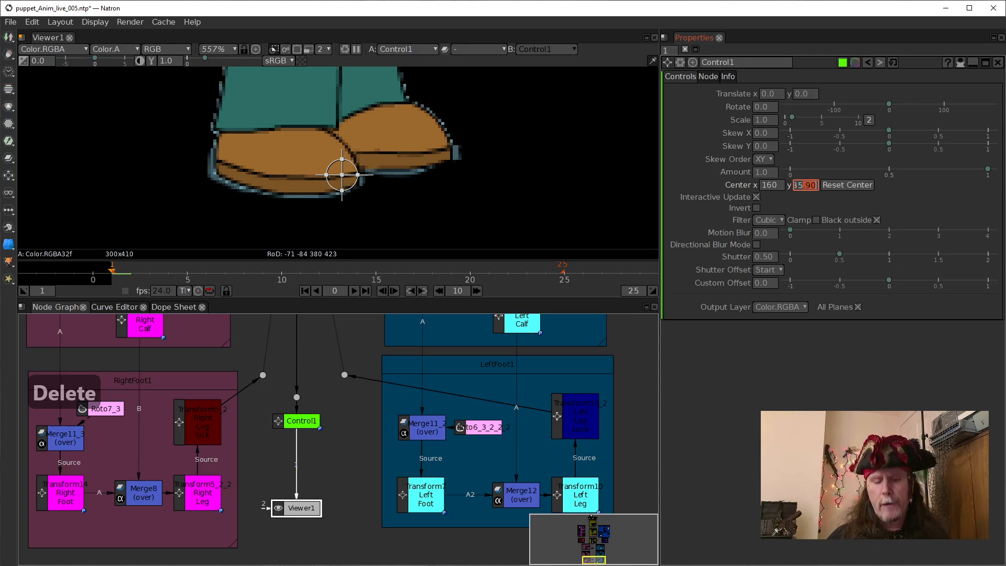
key(Delete)
key(Return)
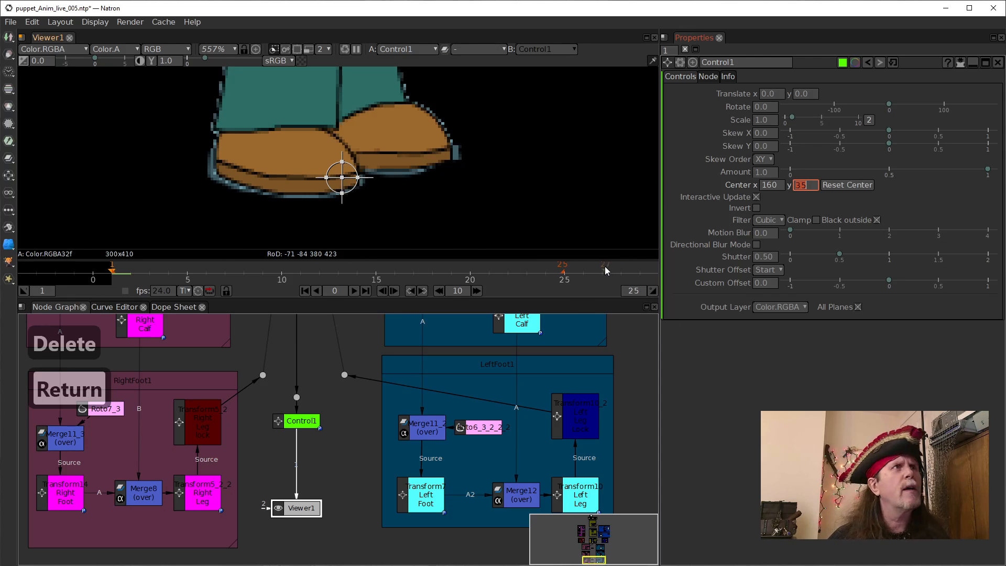
click(800, 188)
key(Up)
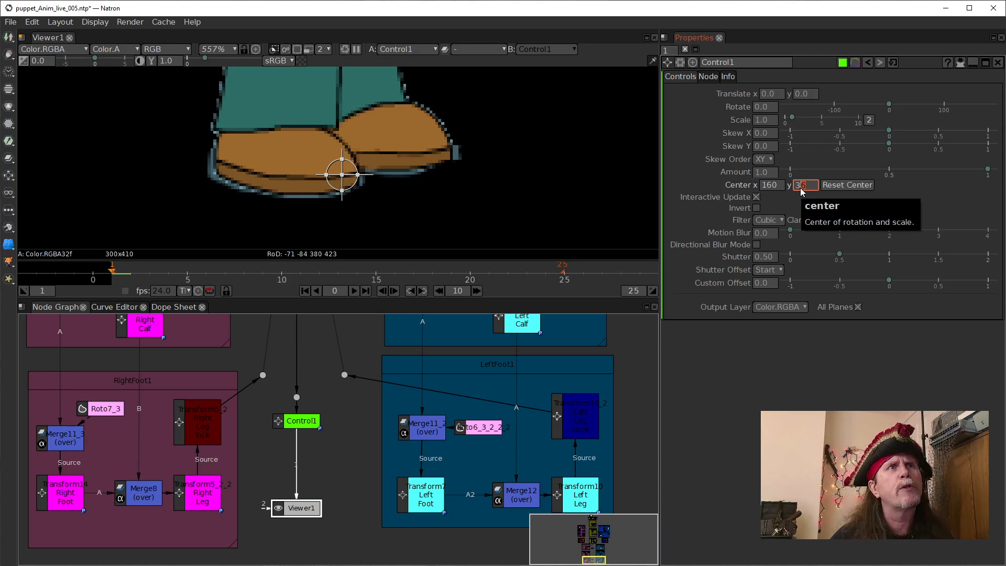
key(Up)
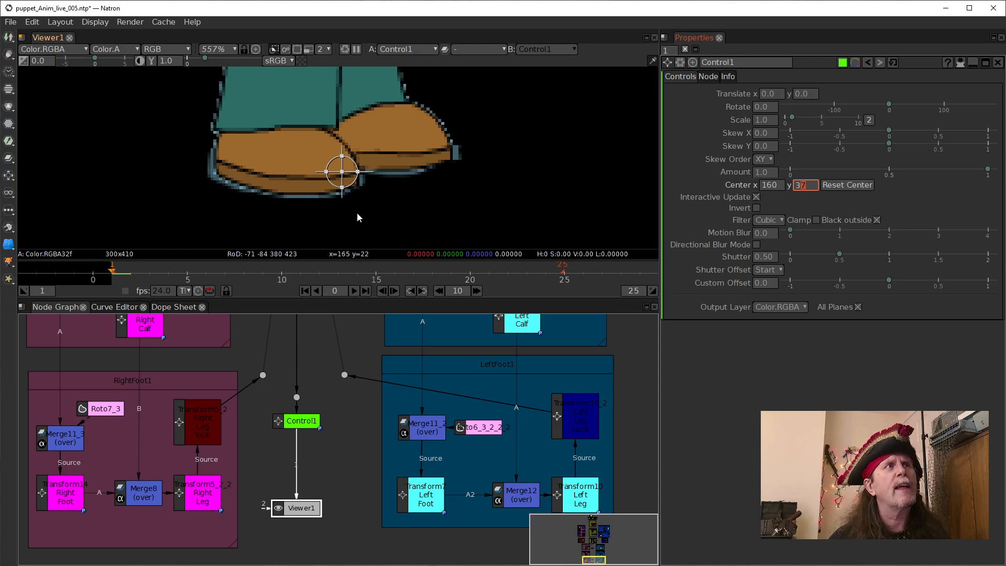
scroll(356, 212, down, 3)
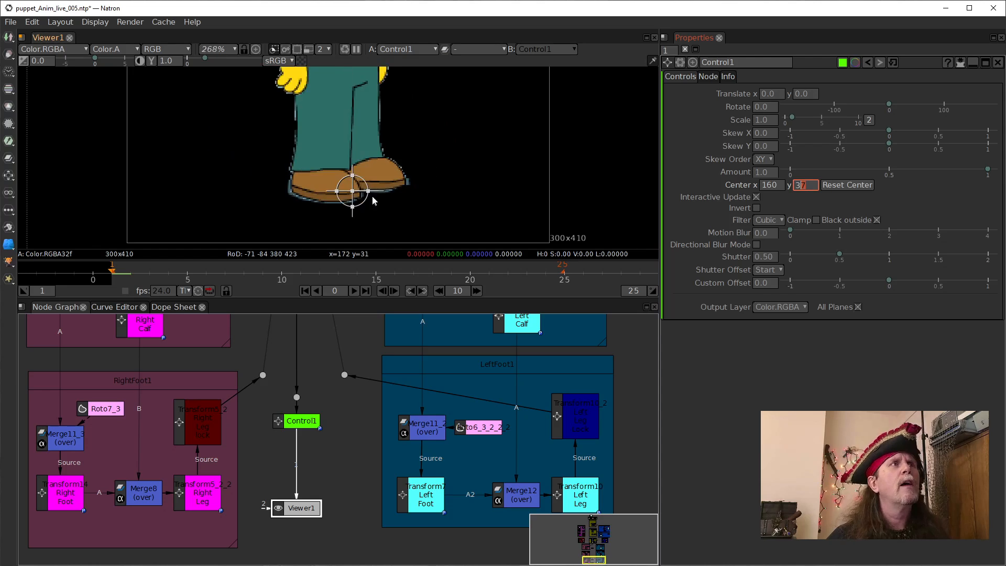
scroll(431, 169, down, 2)
scroll(427, 180, down, 2)
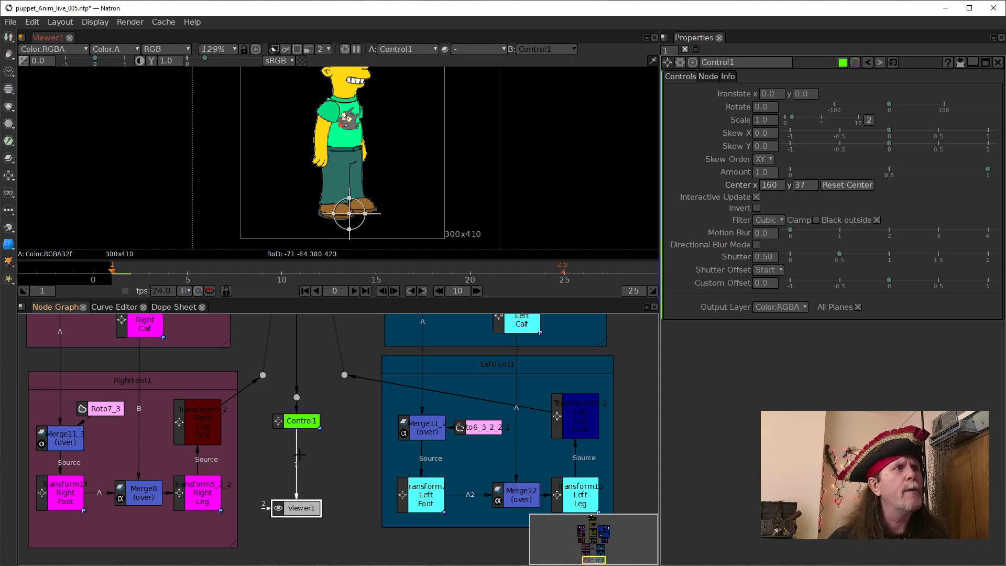
Examine the node names offered when picking a parameter for Control1's AnimationControls page, and close the dialogs without picking one.
click(307, 423)
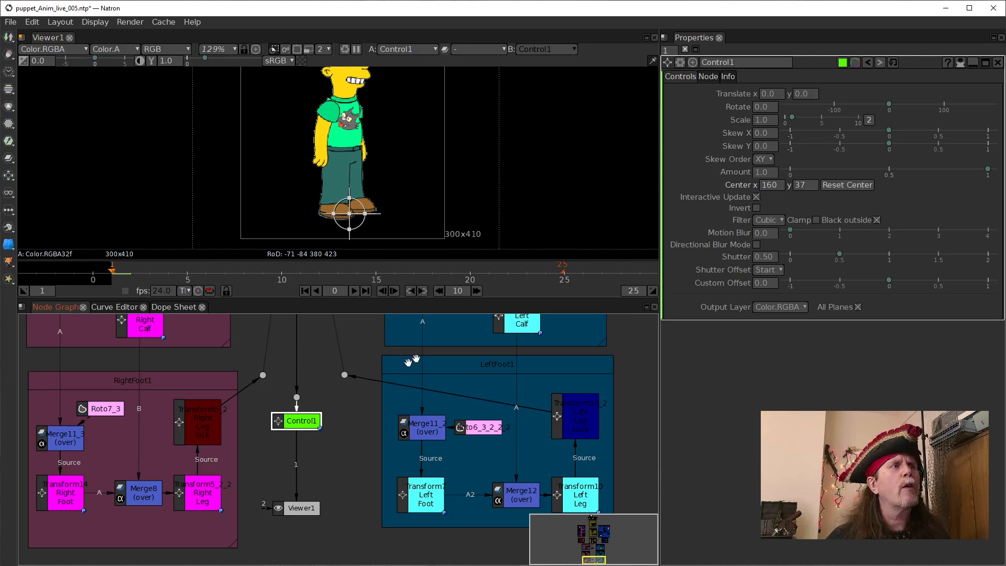
click(680, 62)
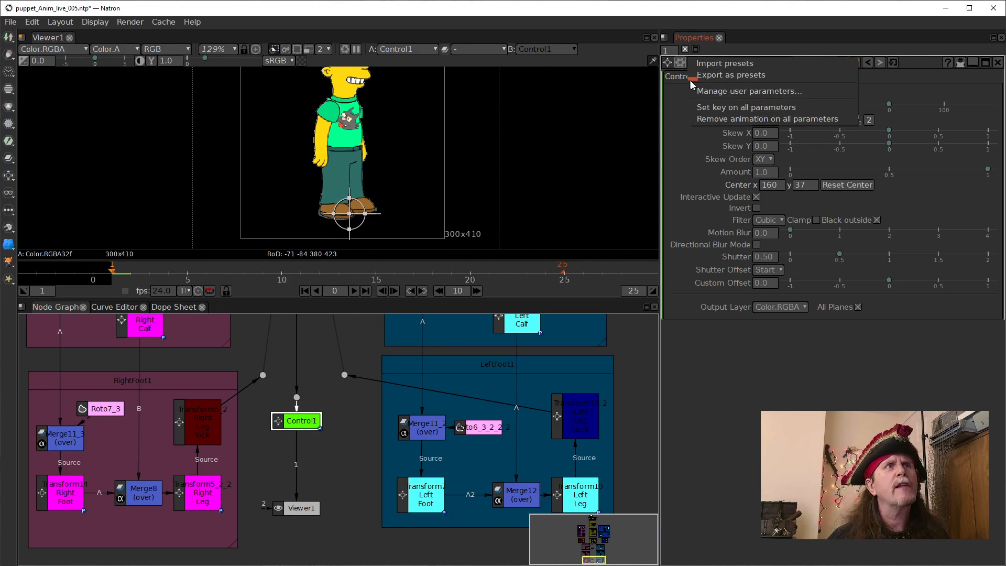
click(728, 91)
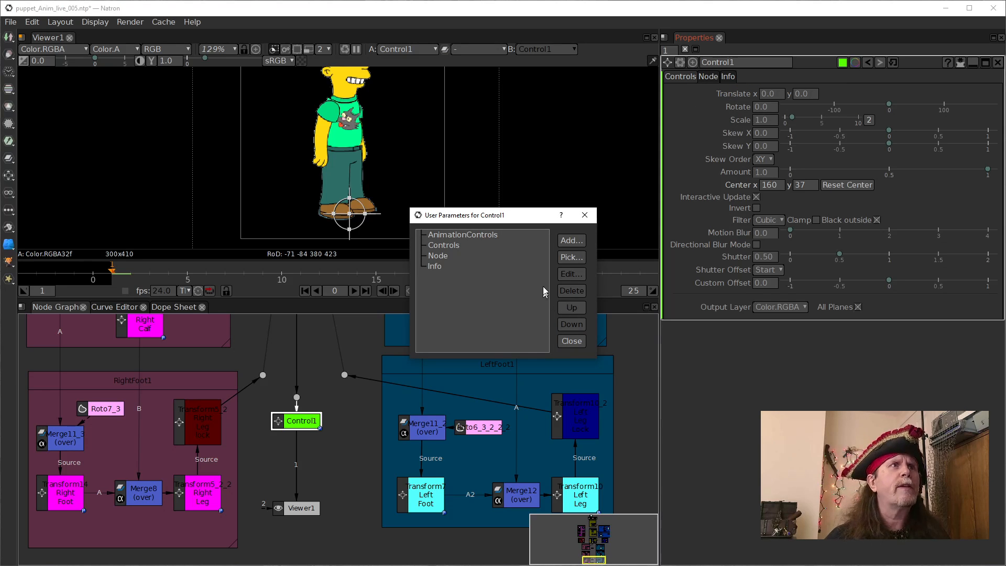
click(480, 237)
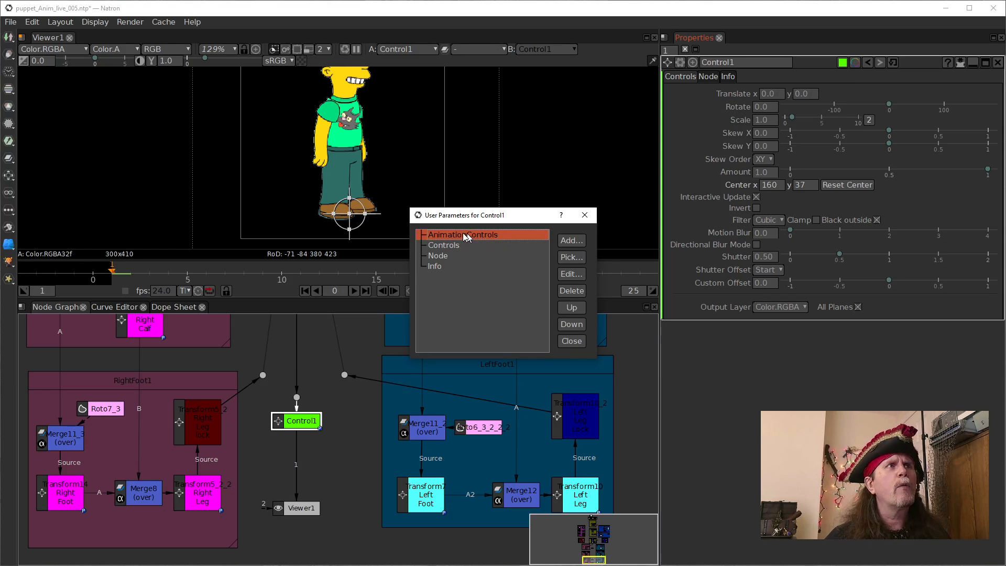
click(571, 257)
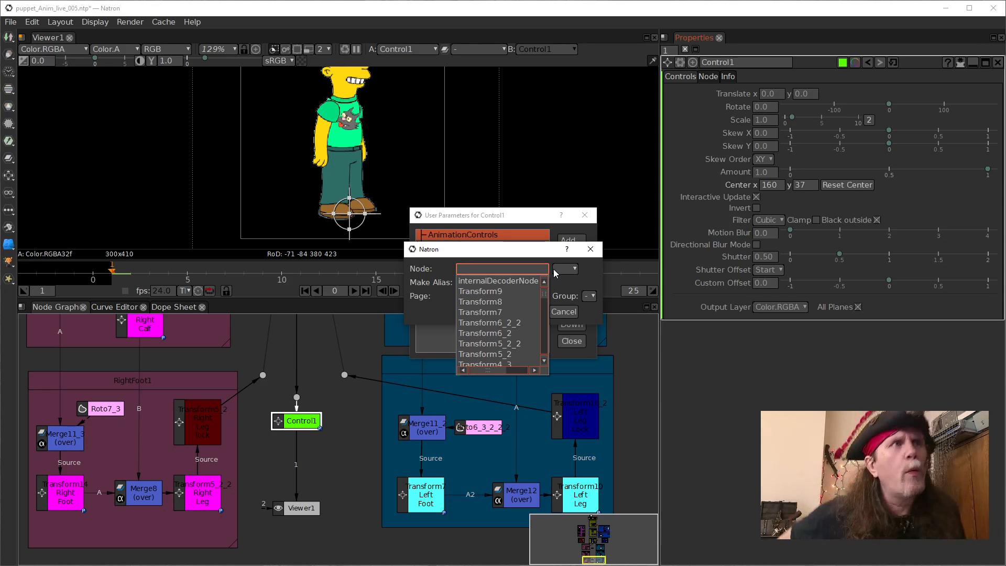
scroll(504, 322, down, 4)
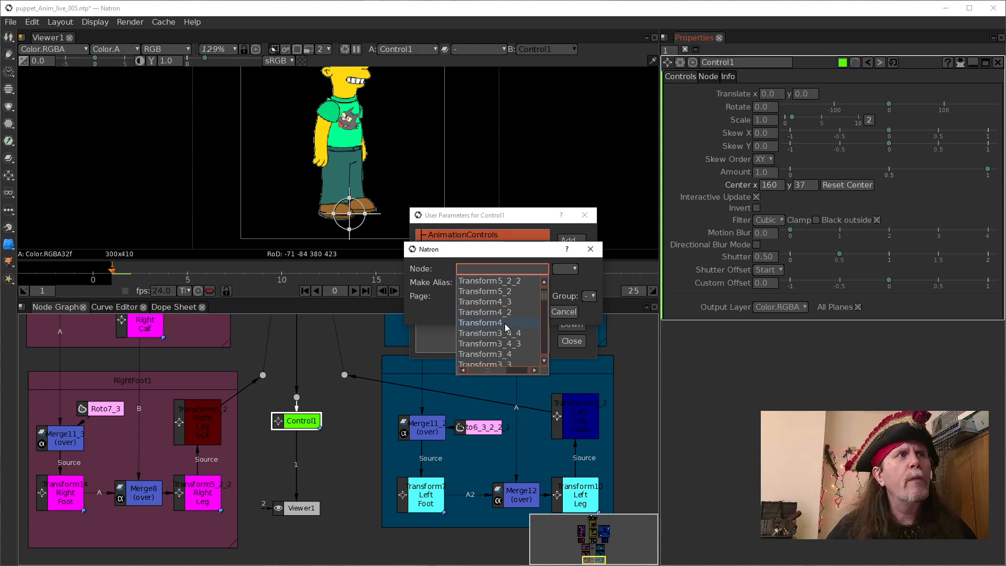
scroll(504, 320, down, 2)
scroll(502, 324, up, 4)
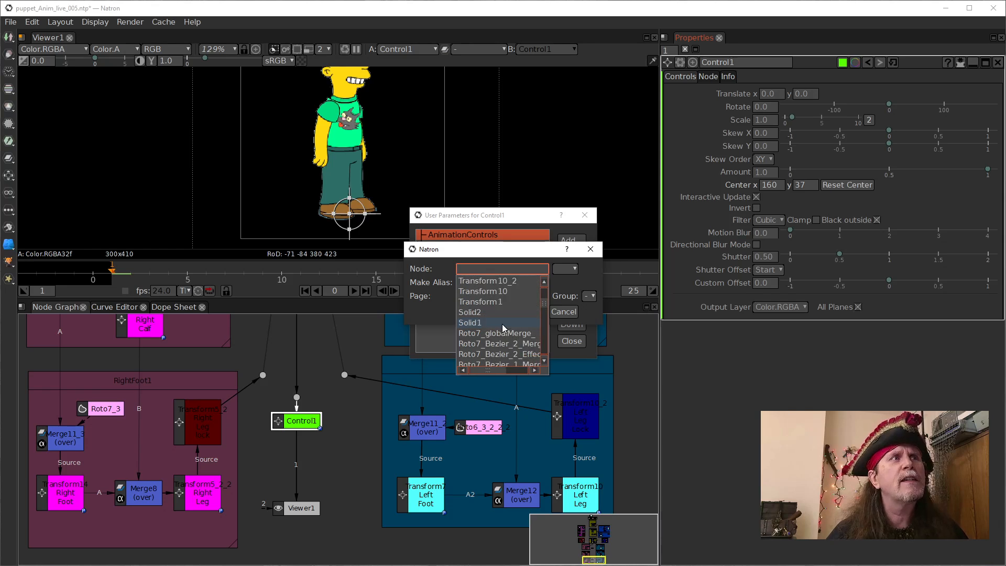
scroll(503, 323, down, 3)
scroll(502, 324, down, 5)
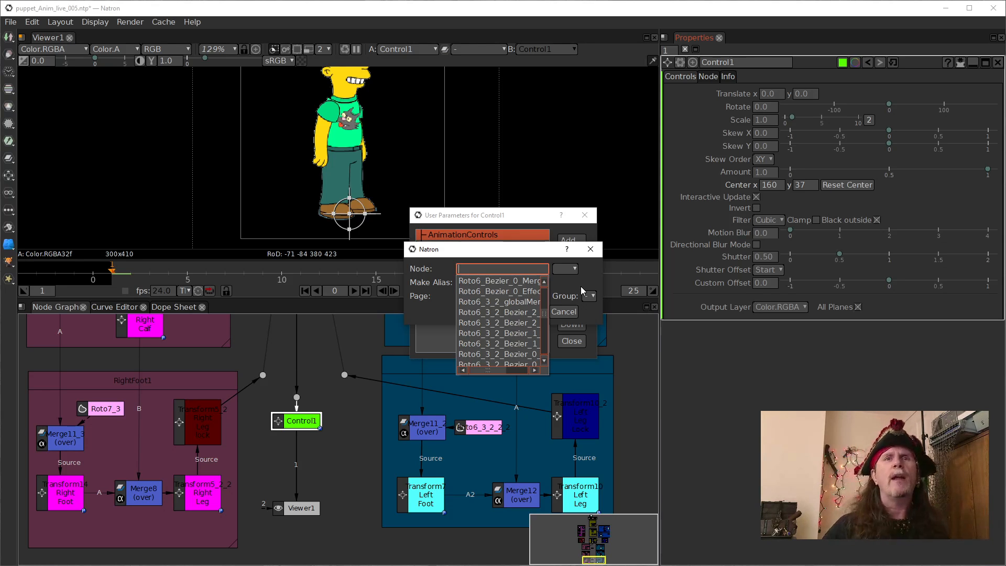
click(563, 313)
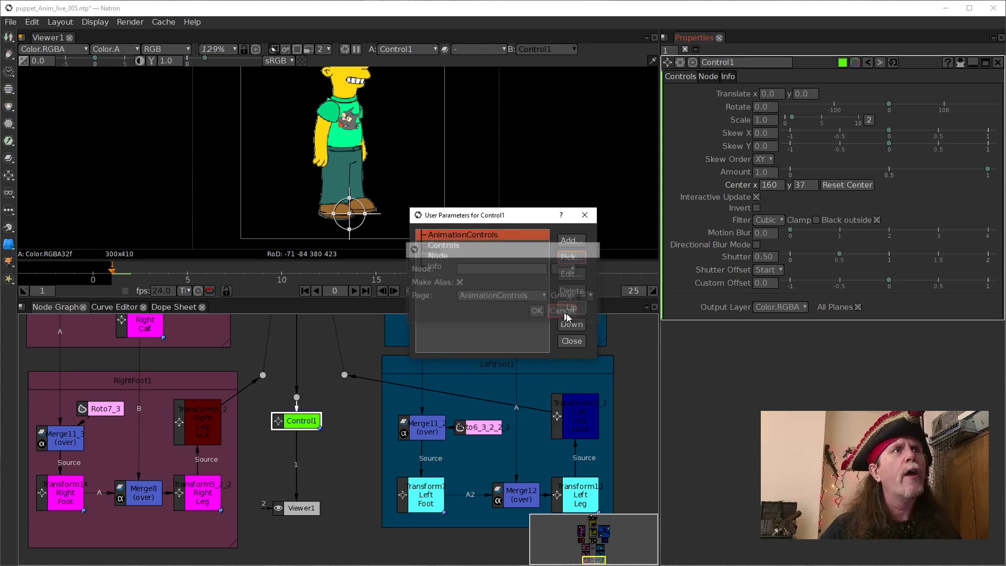
click(576, 342)
Rename the Neck transform node in the Head1 group as 1Neck1.
drag(299, 373, 370, 553)
drag(305, 366, 318, 528)
drag(297, 406, 287, 490)
drag(244, 404, 271, 534)
drag(268, 380, 258, 503)
drag(281, 433, 269, 517)
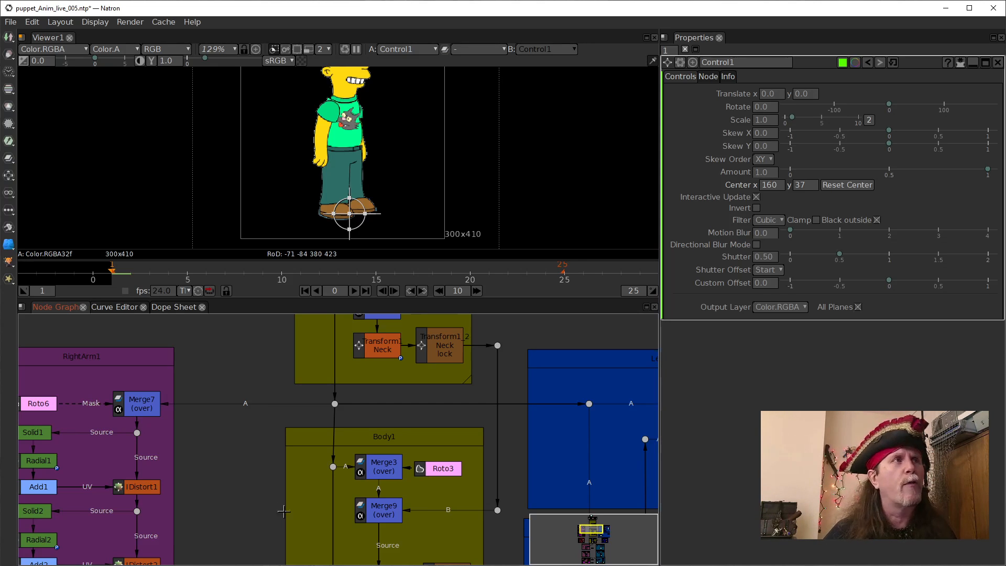
drag(258, 360, 245, 455)
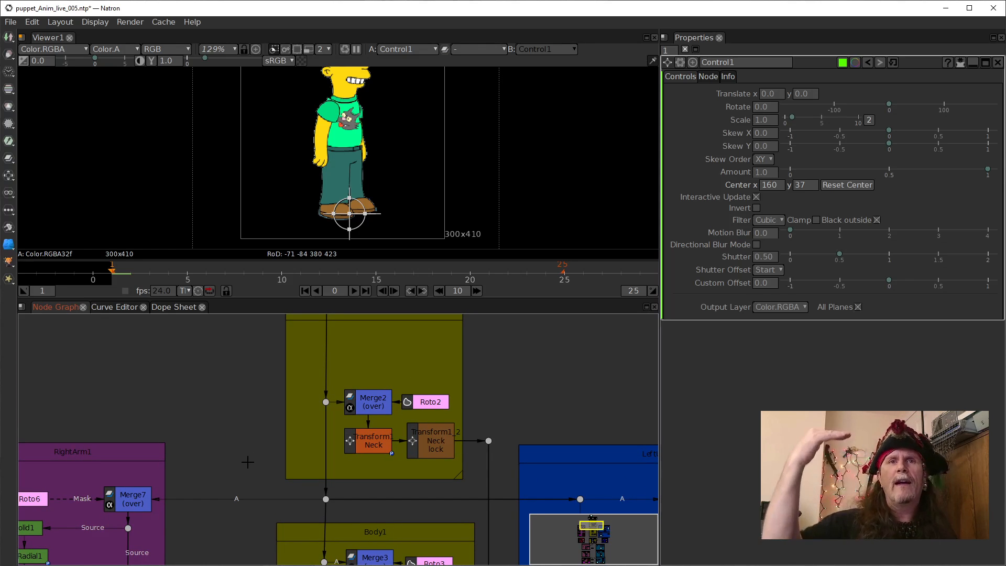
drag(260, 431, 208, 494)
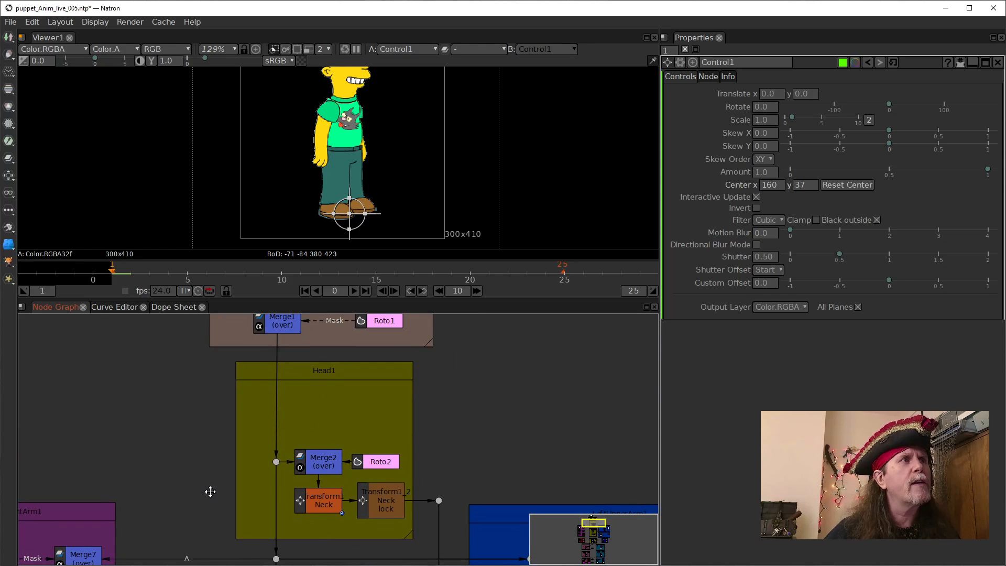
click(329, 509)
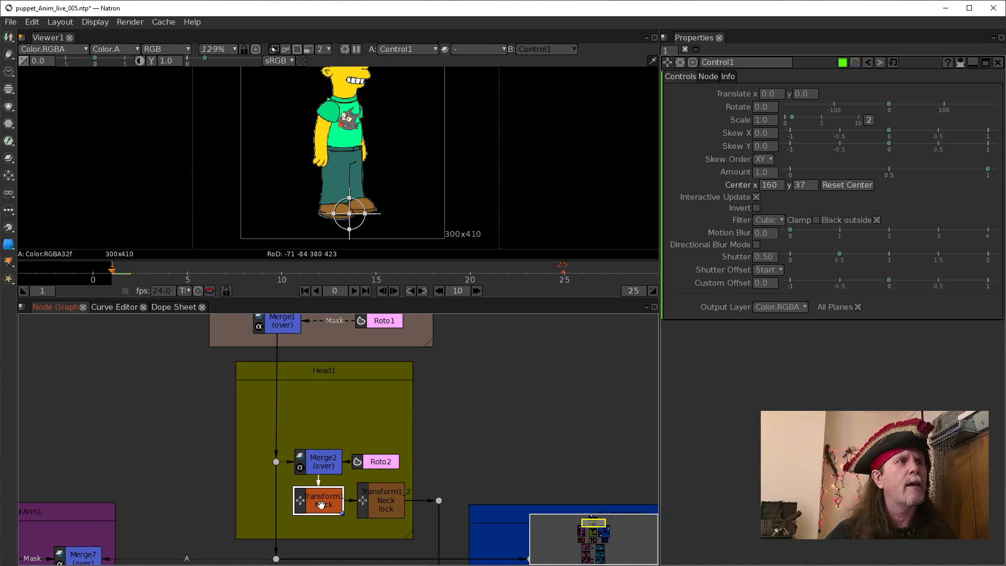
double_click(321, 504)
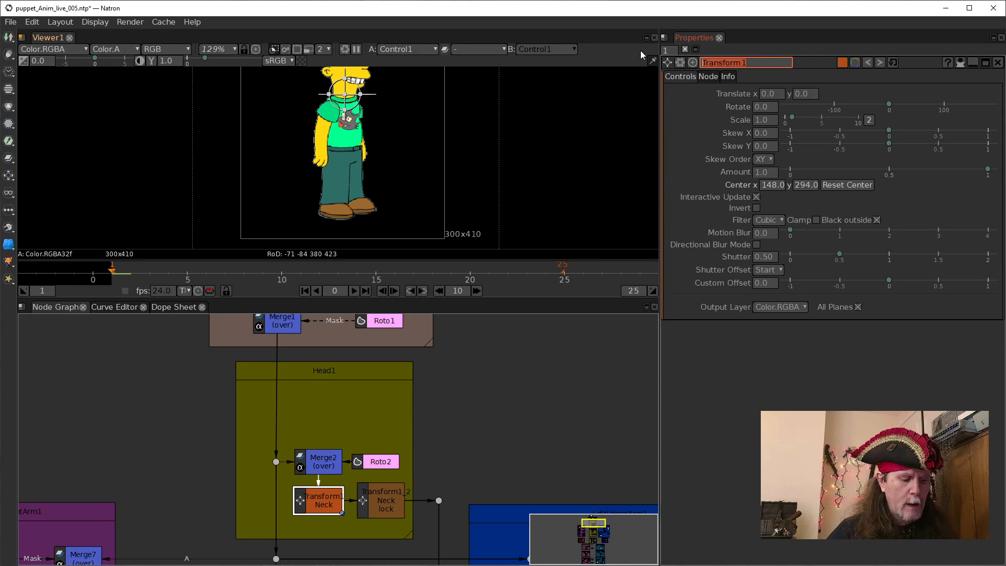
text(Neck)
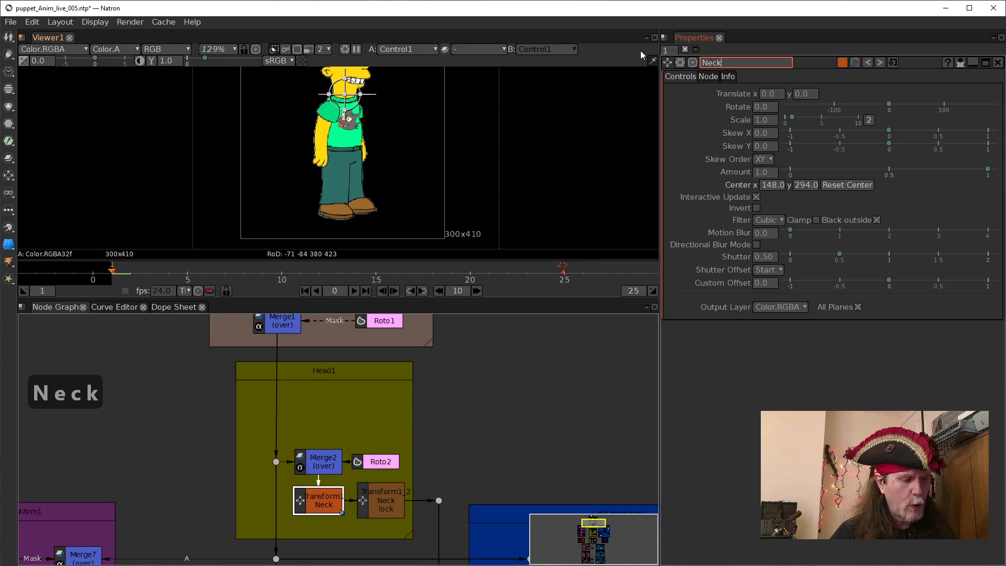
text(1)
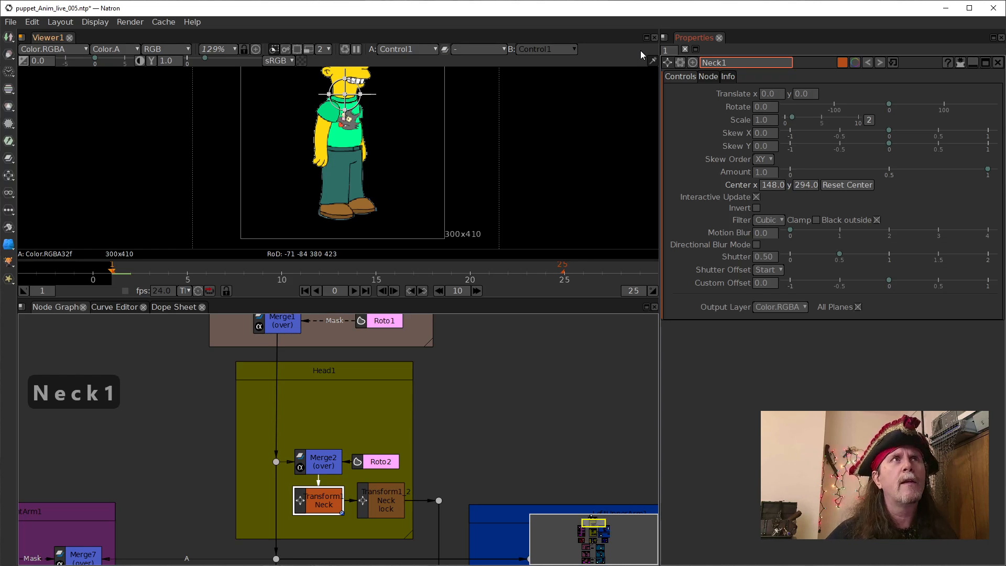
key(Left)
key(Left)
key(Left)
key(Left)
key(Left)
key(Left)
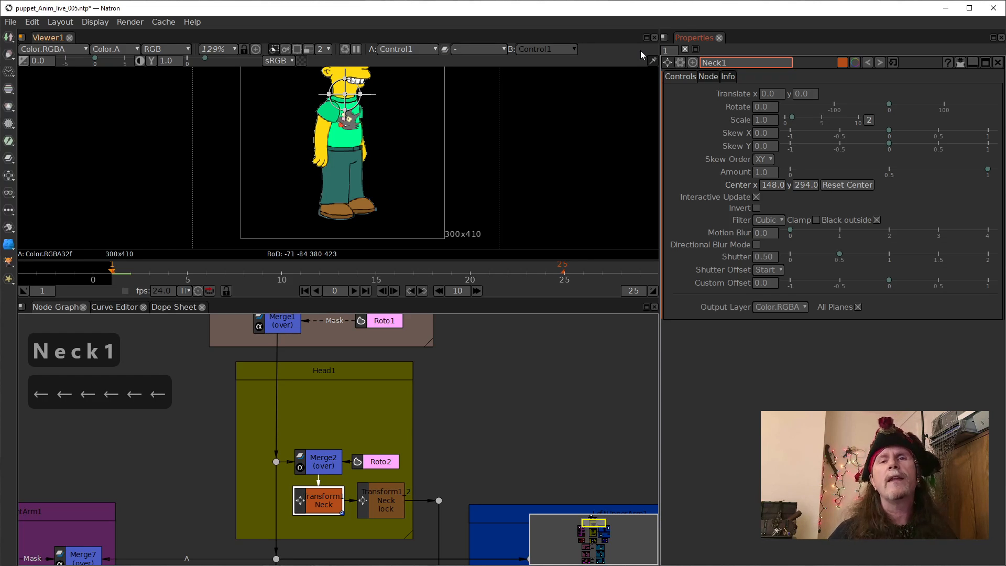
text(1)
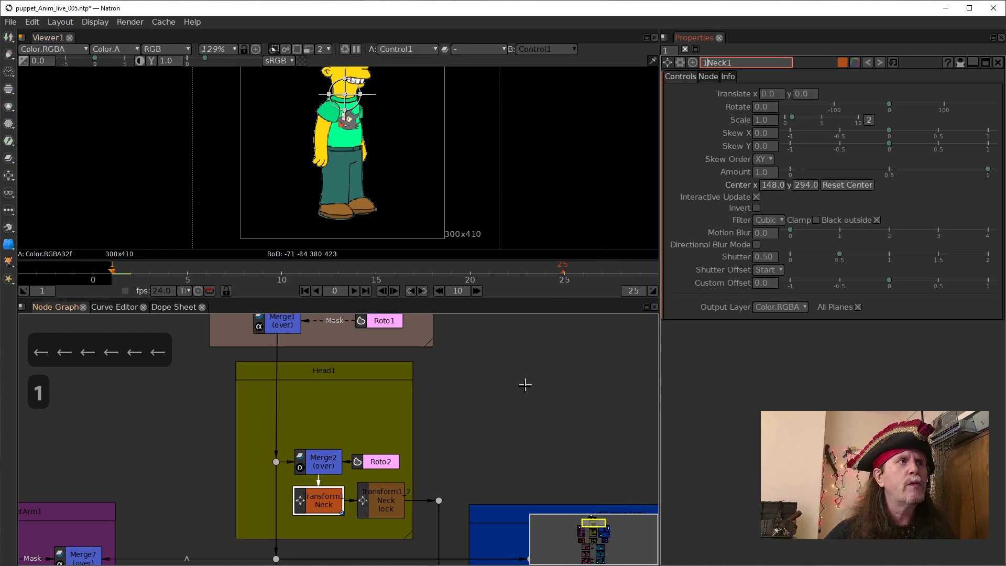
click(490, 426)
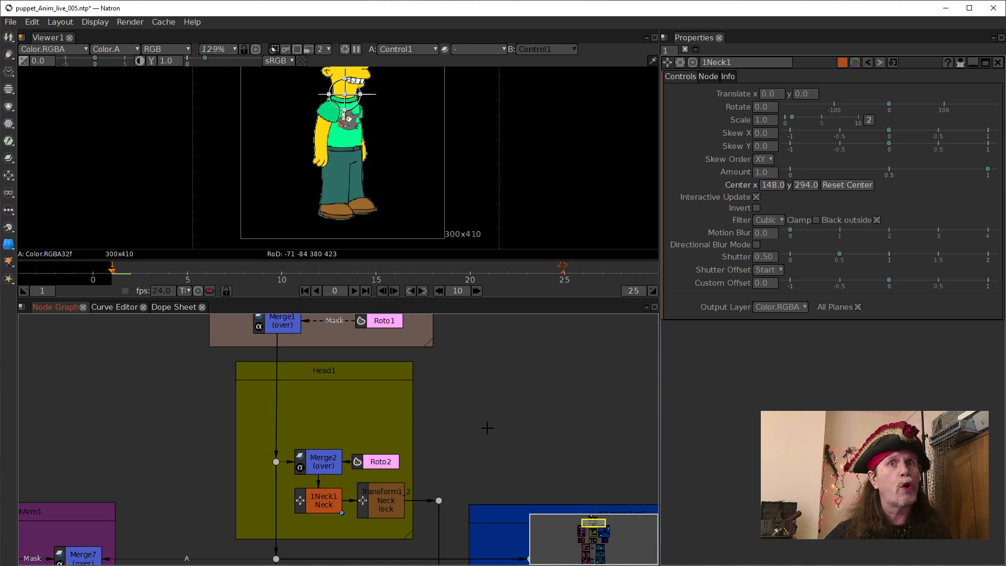
Look for 1Neck1 among the nodes offered for Control1's AnimationControls page, and close the dialogs without picking it.
drag(437, 471, 416, 431)
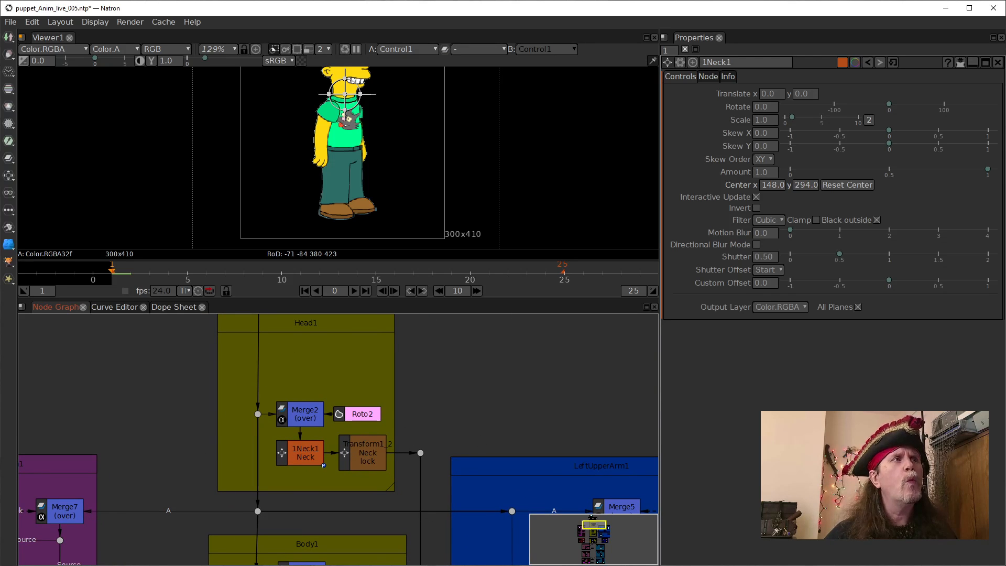
drag(388, 521, 362, 295)
drag(406, 497, 372, 319)
drag(355, 526, 354, 294)
drag(296, 515, 290, 309)
drag(279, 472, 294, 352)
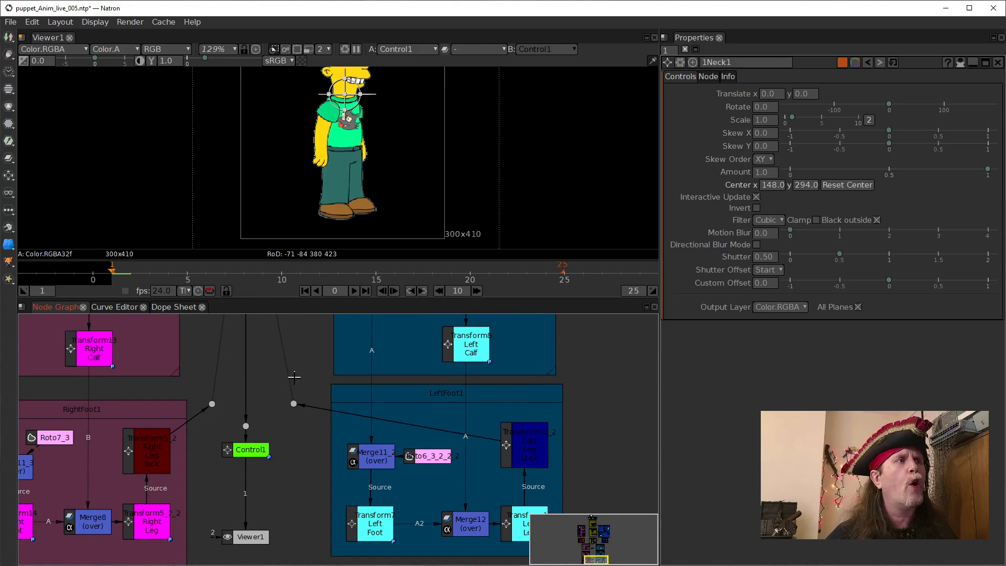
click(250, 451)
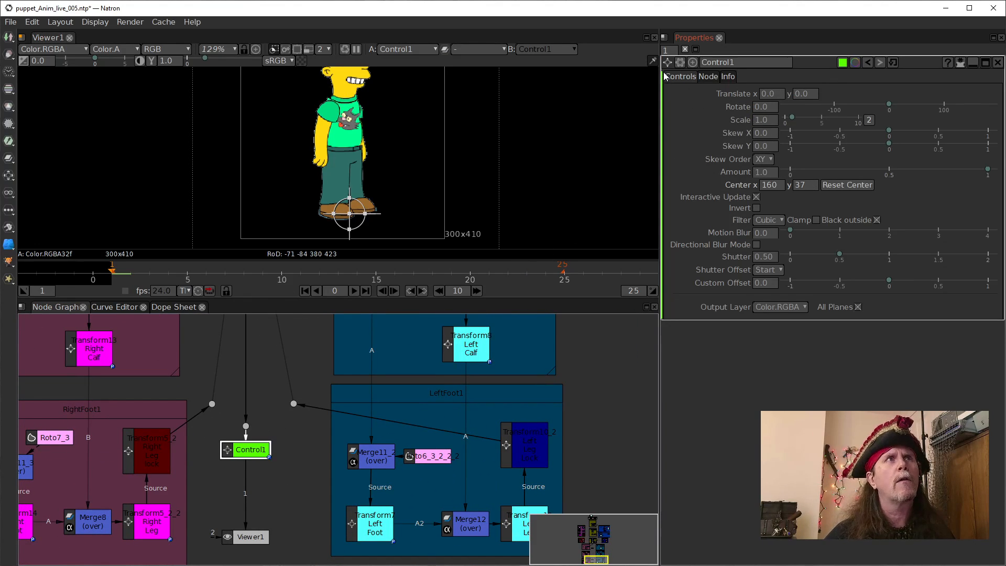
click(681, 62)
click(703, 91)
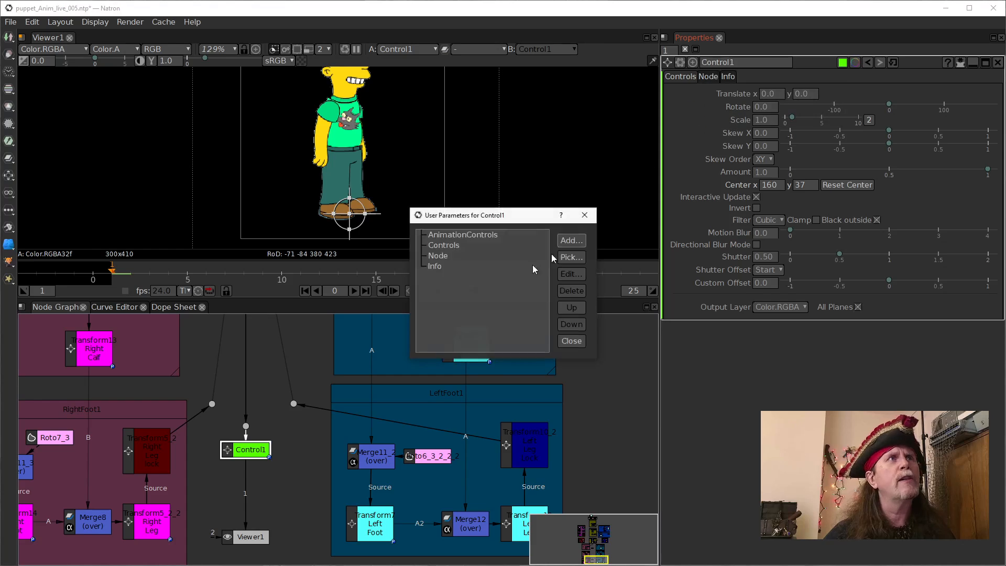
click(452, 236)
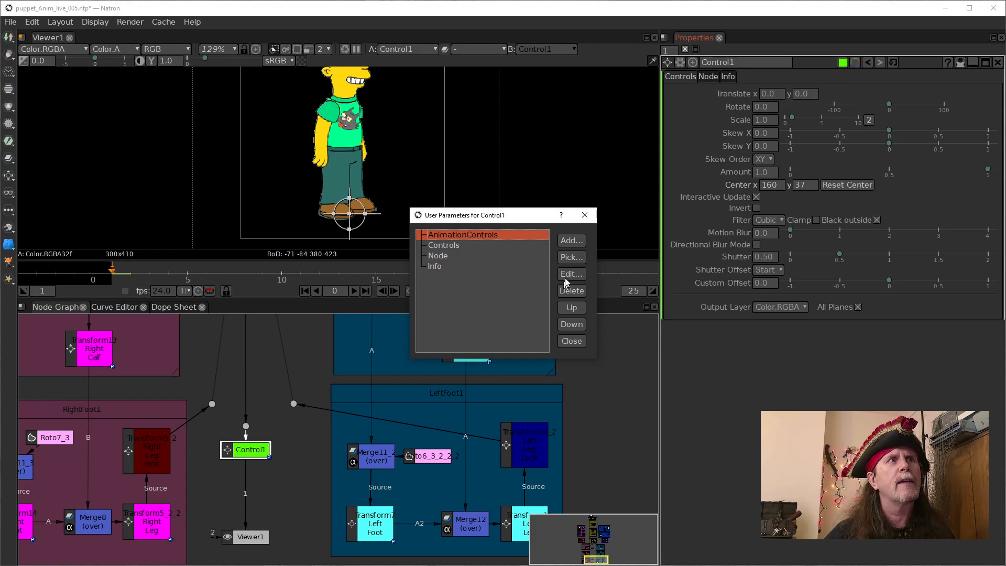
click(570, 257)
click(566, 269)
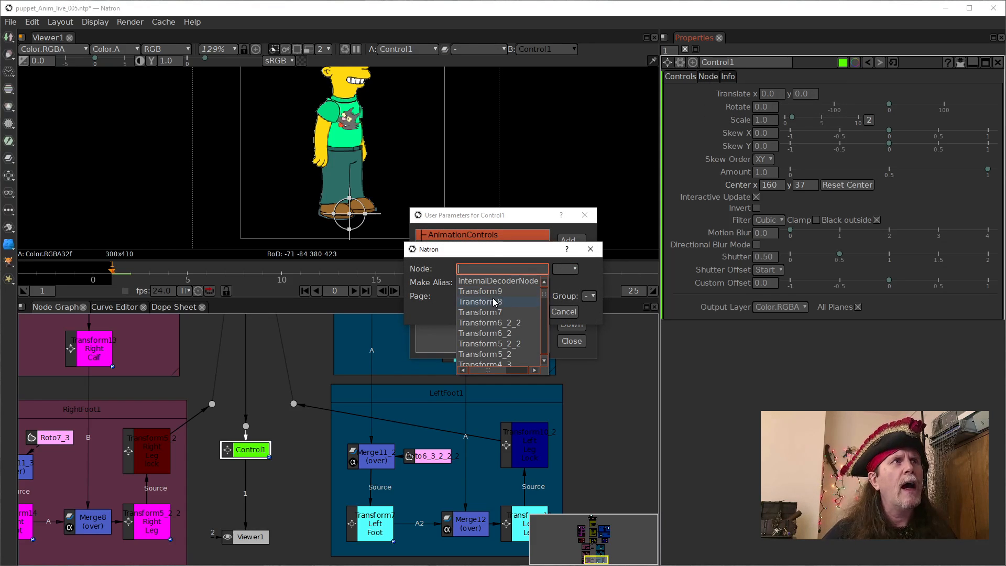
scroll(507, 296, down, 1)
scroll(507, 297, down, 5)
scroll(506, 296, down, 5)
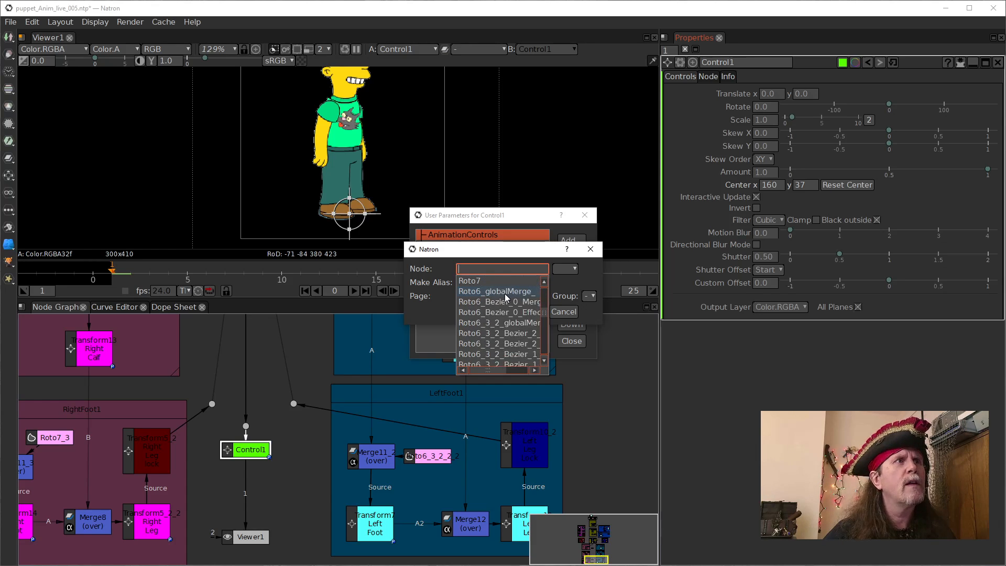
scroll(505, 297, down, 6)
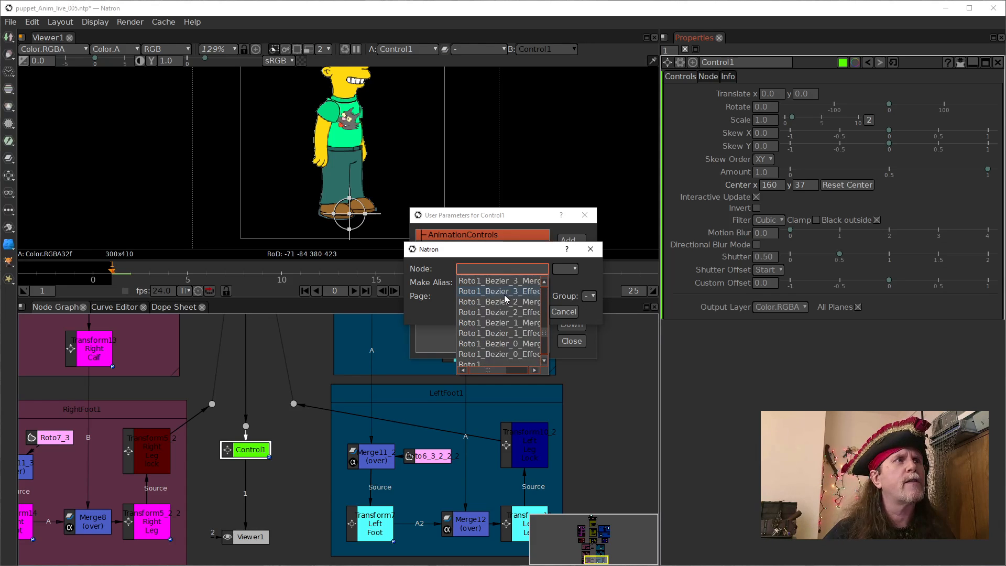
scroll(504, 295, down, 5)
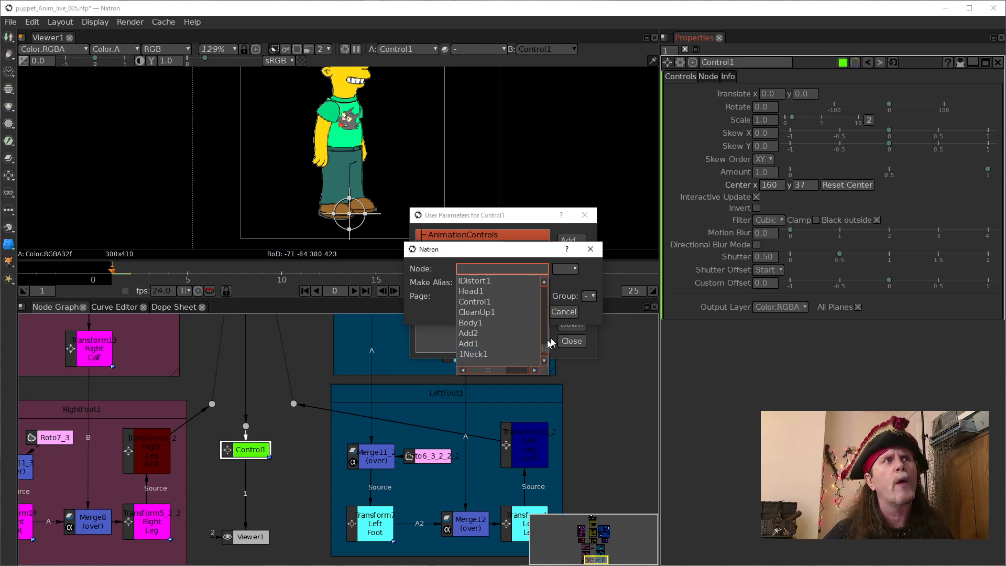
click(563, 312)
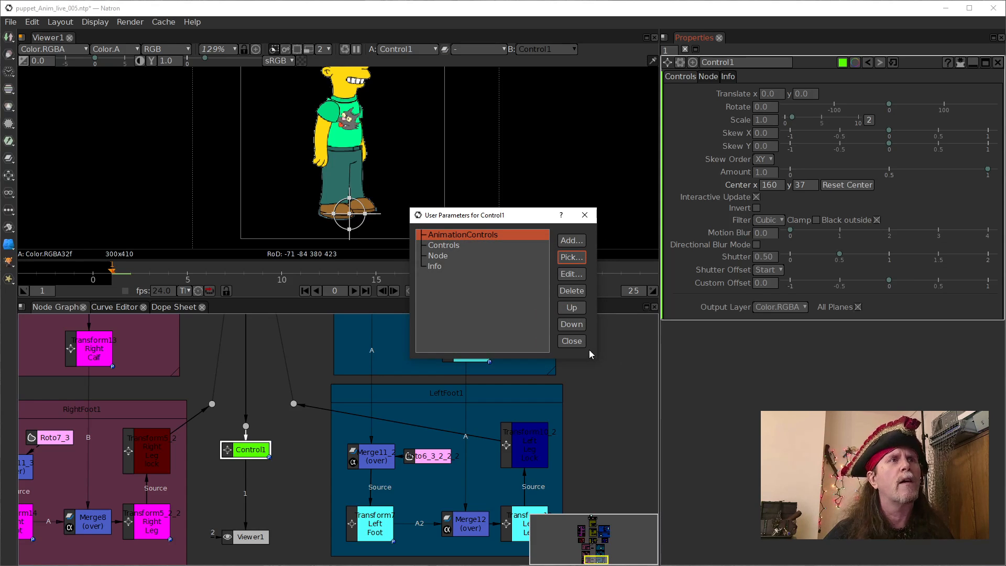
click(572, 342)
Rename the Neck transform node in the Head1 group as _Neck1.
scroll(554, 384, up, 4)
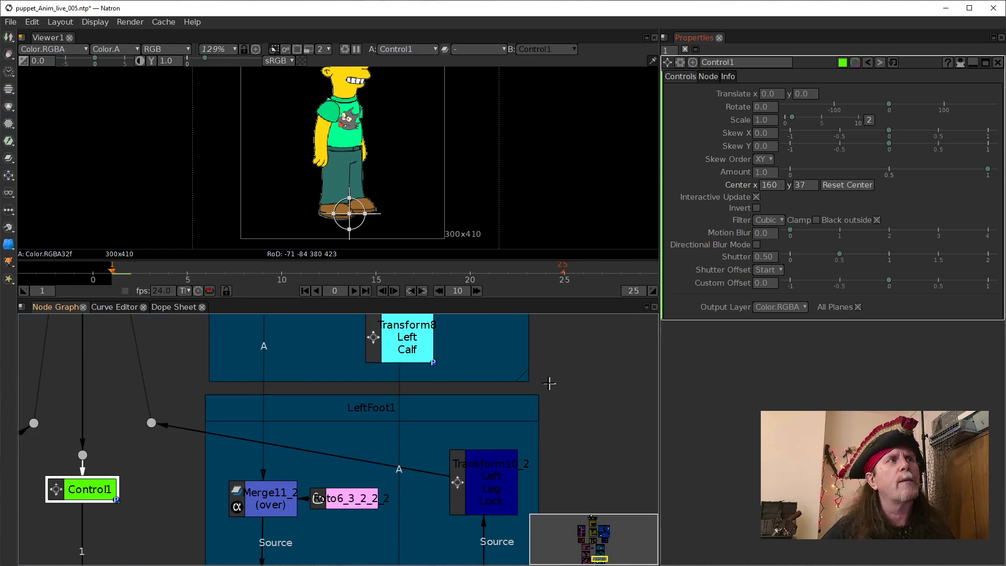
drag(439, 394, 422, 563)
scroll(400, 461, down, 6)
drag(314, 414, 314, 509)
mouse_move(368, 394)
mouse_down()
mouse_move(370, 498)
mouse_move(373, 470)
mouse_up()
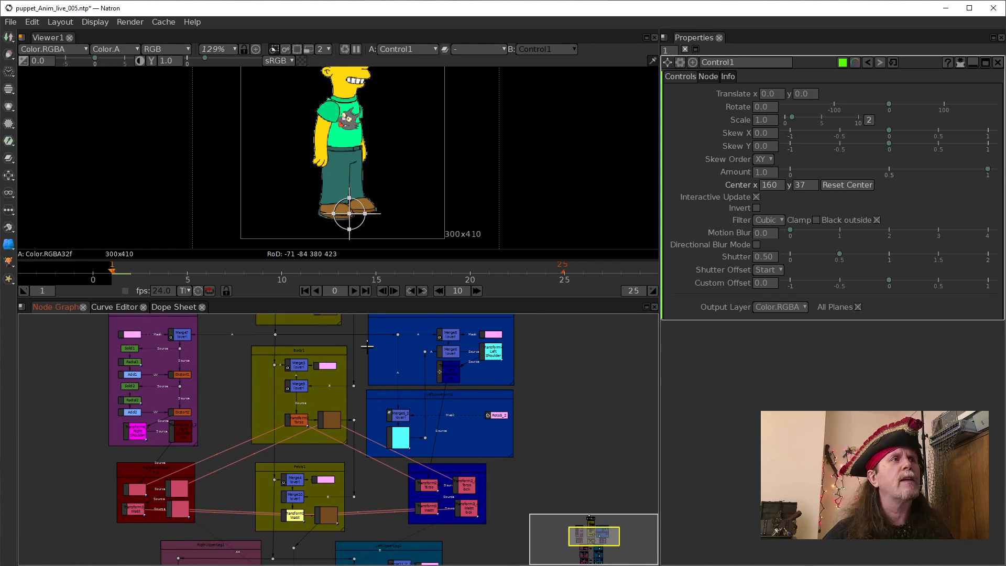
drag(367, 345, 366, 452)
drag(360, 365, 416, 319)
scroll(376, 471, up, 3)
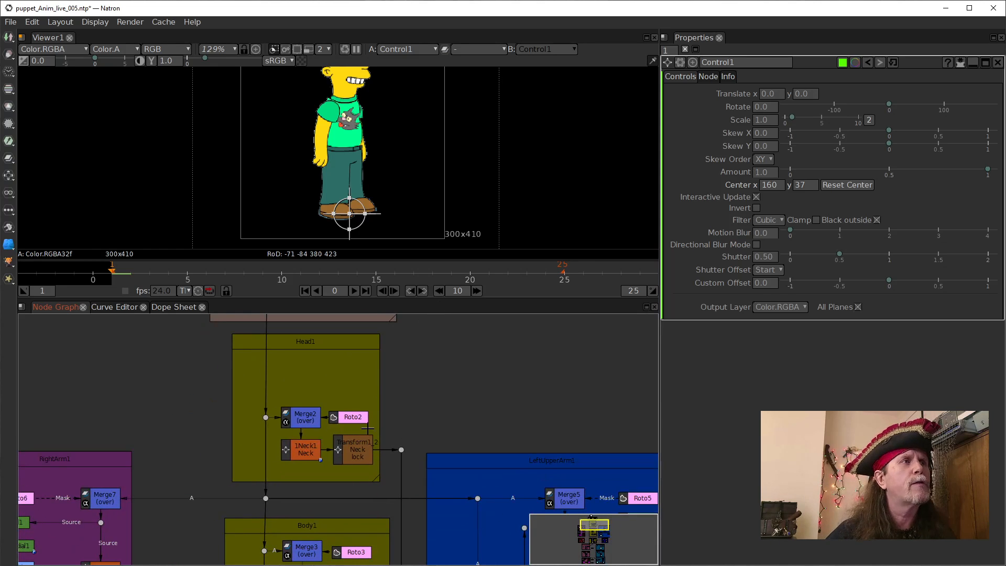
click(301, 451)
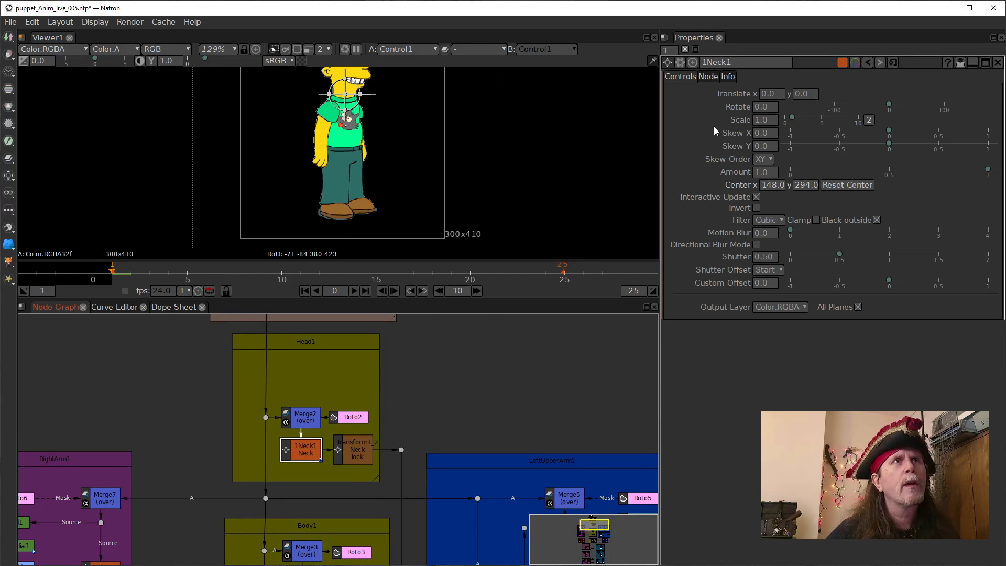
click(728, 63)
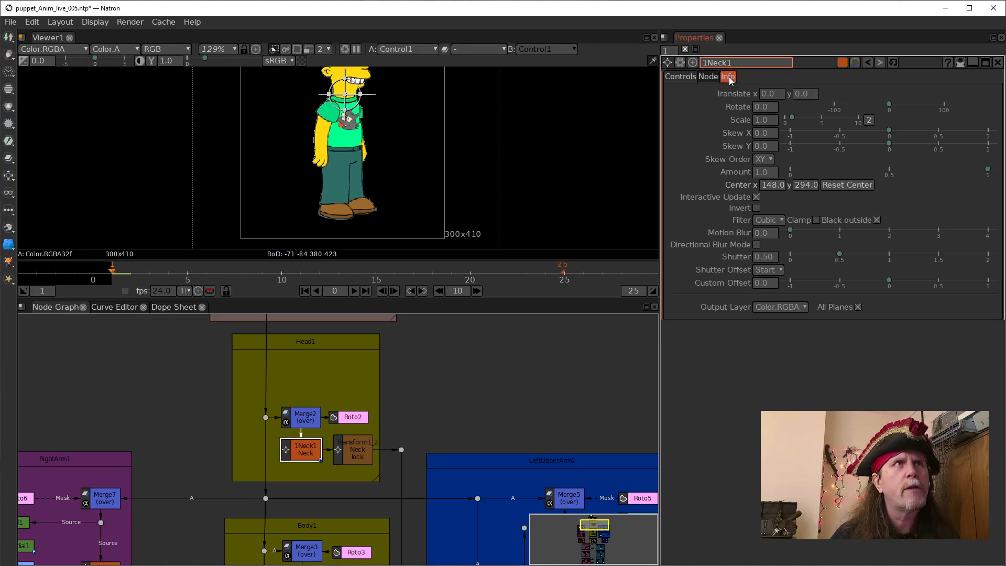
key(BackSpace)
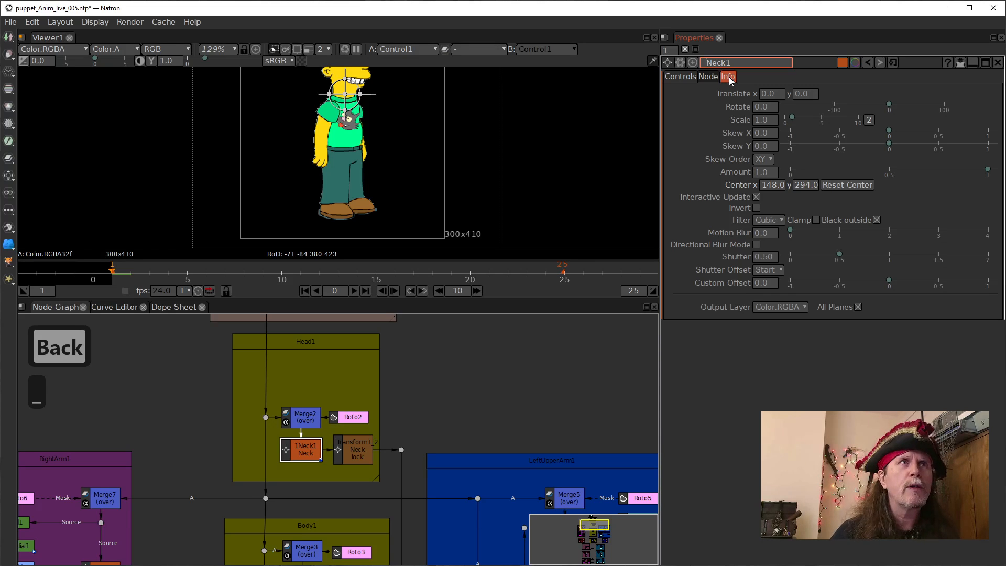
click(517, 376)
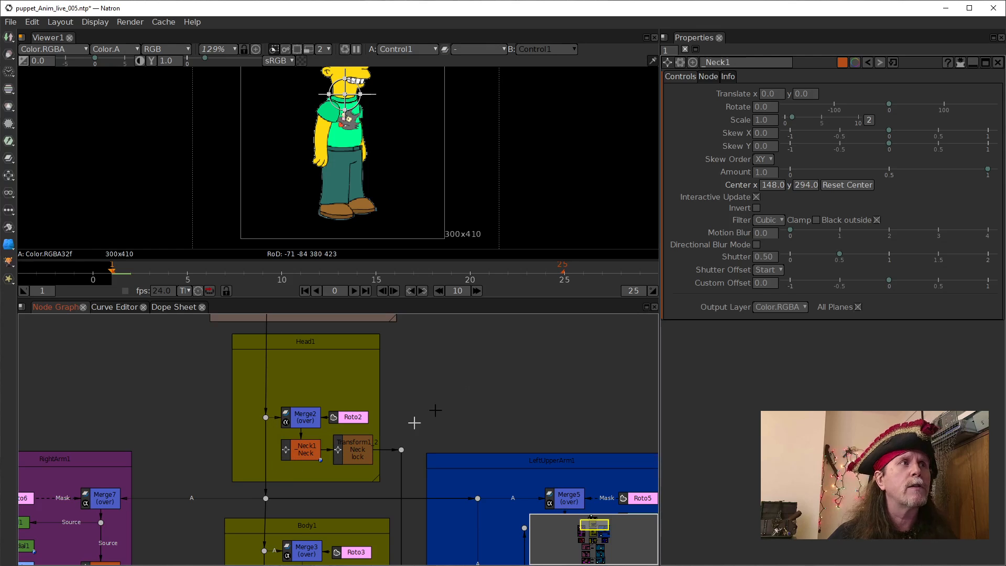
Pick _Neck1's translate parameter as an ungrouped alias on Control1's AnimationControls page, and display that page.
drag(452, 416, 478, 304)
scroll(445, 479, down, 1)
drag(432, 539, 382, 268)
drag(342, 501, 342, 359)
drag(337, 555, 348, 428)
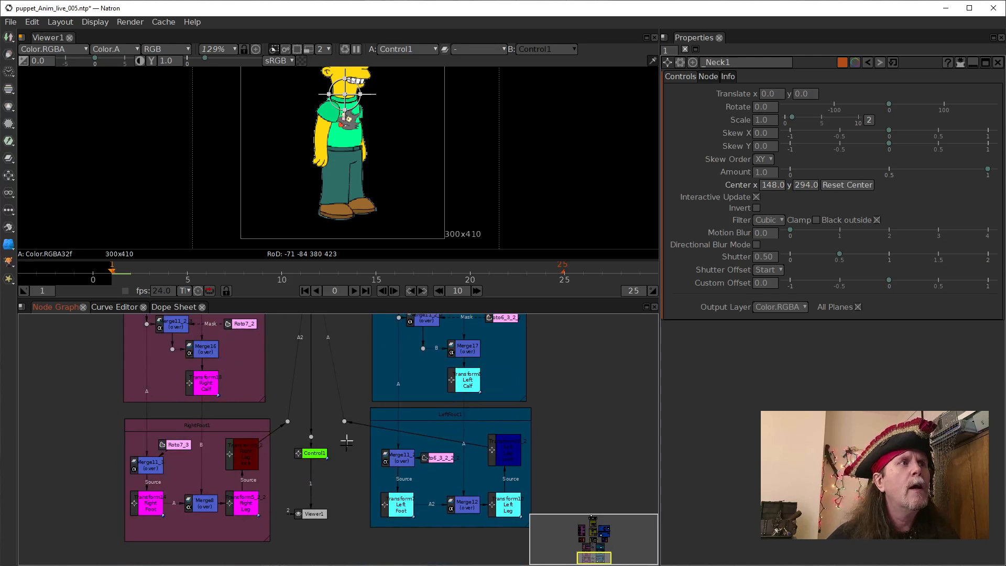
click(313, 453)
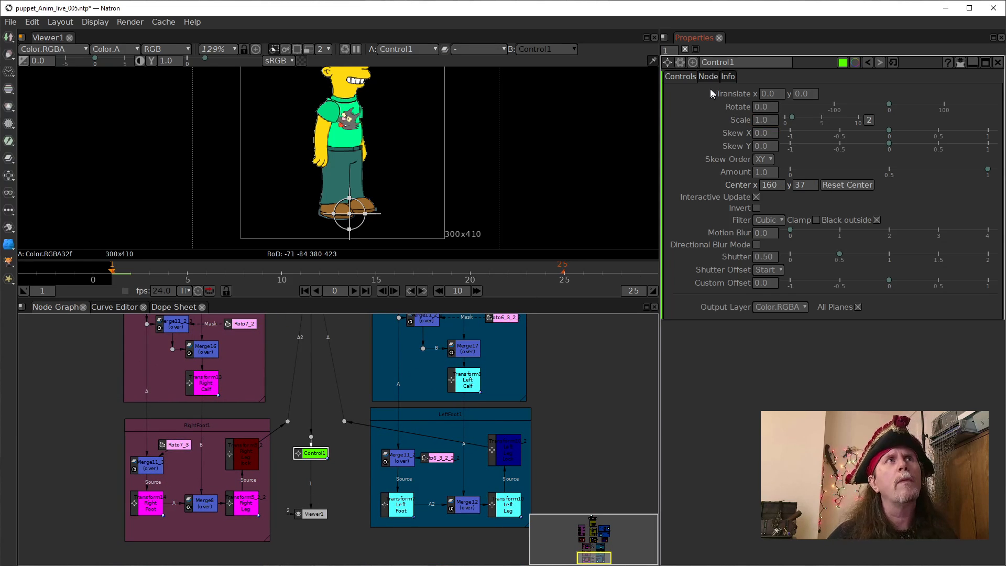
click(680, 62)
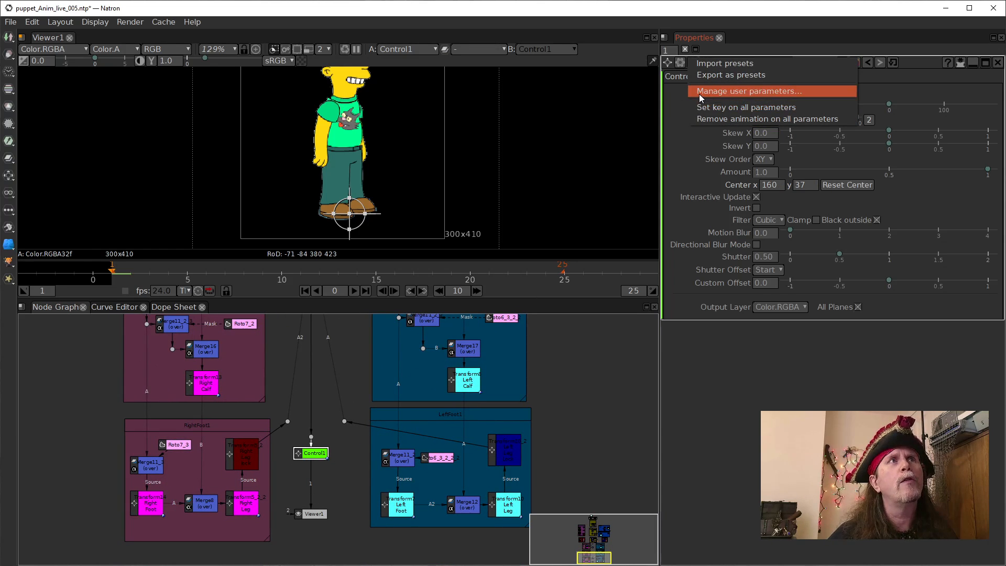
click(700, 92)
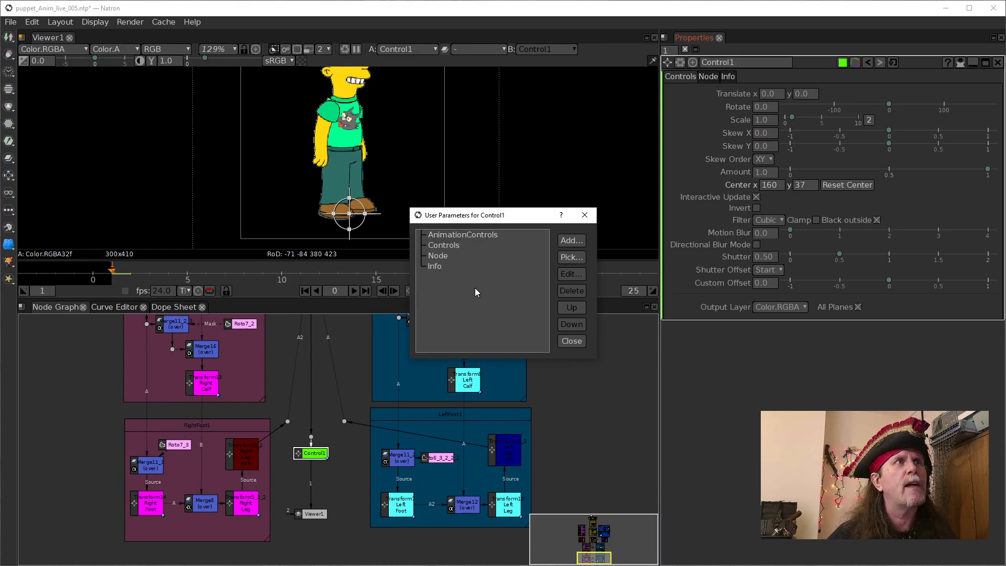
click(486, 235)
click(566, 258)
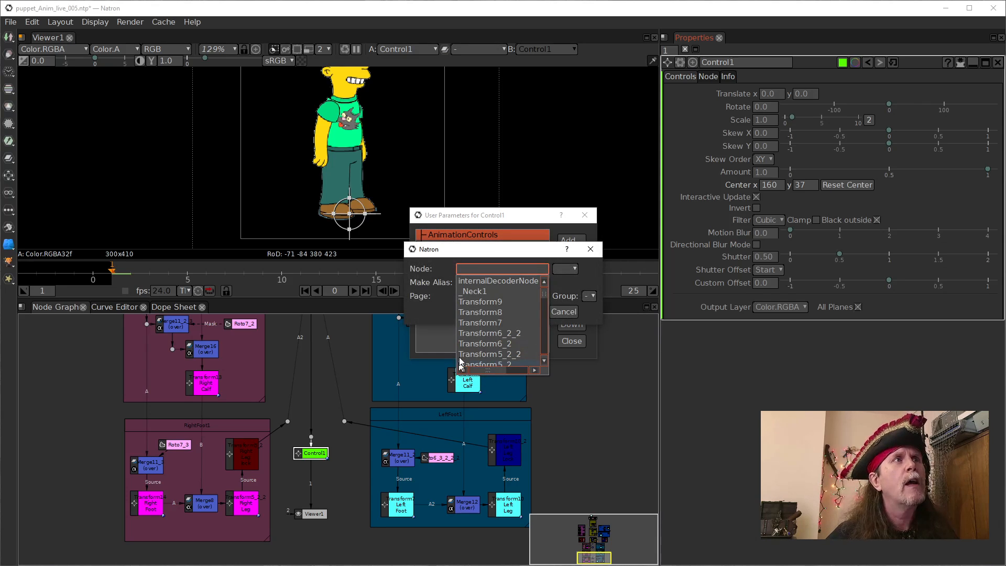
click(465, 291)
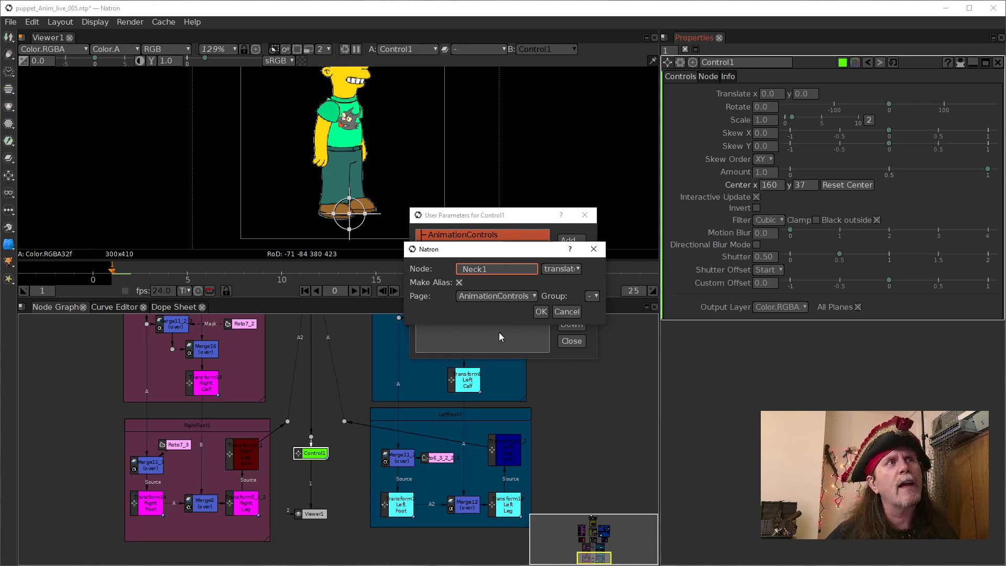
click(558, 268)
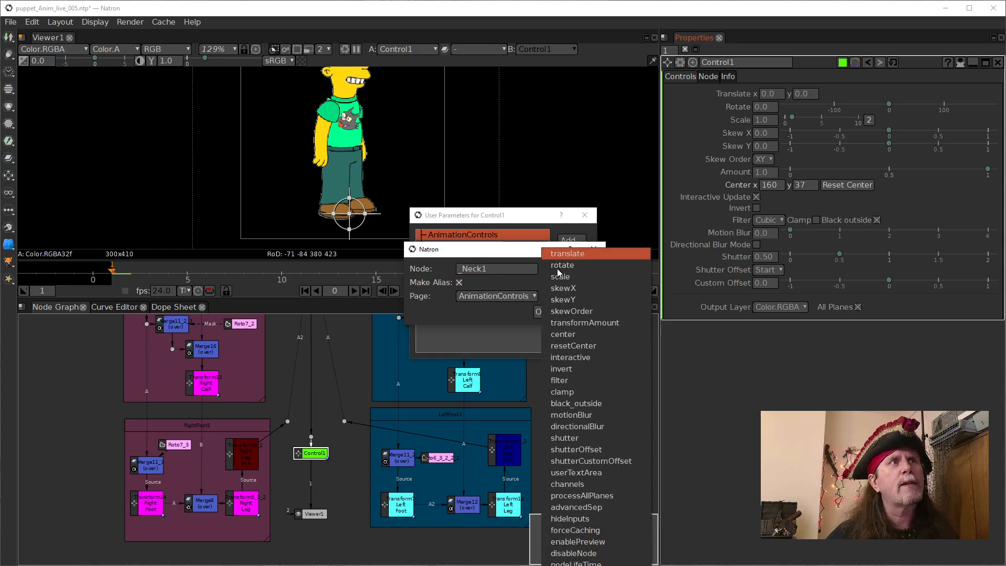
click(557, 253)
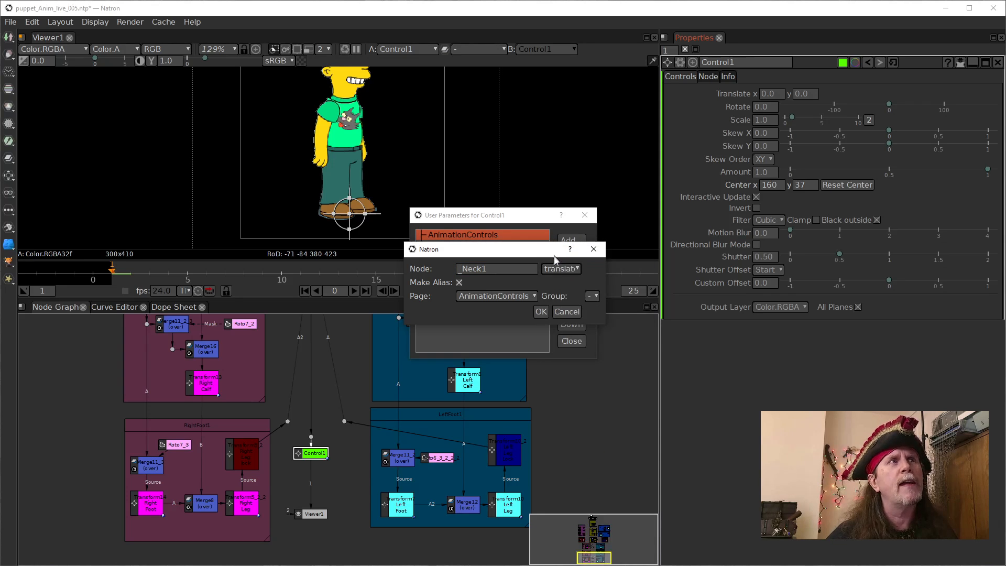
click(595, 297)
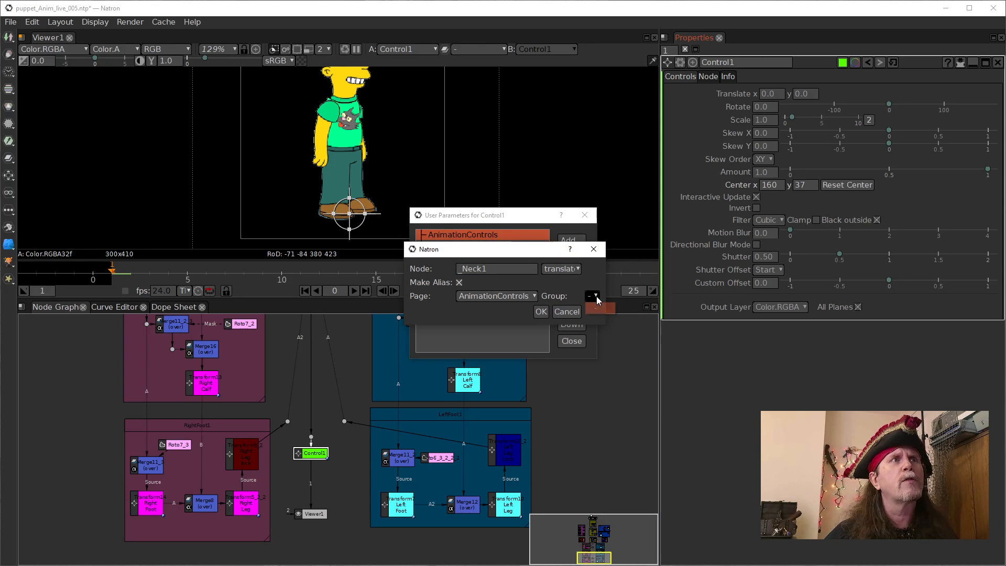
click(599, 307)
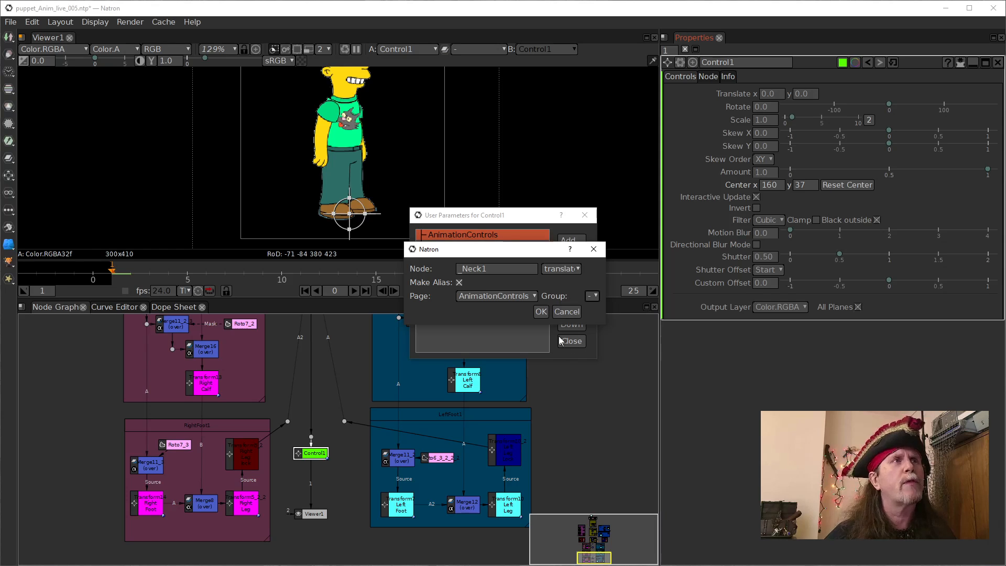
click(542, 315)
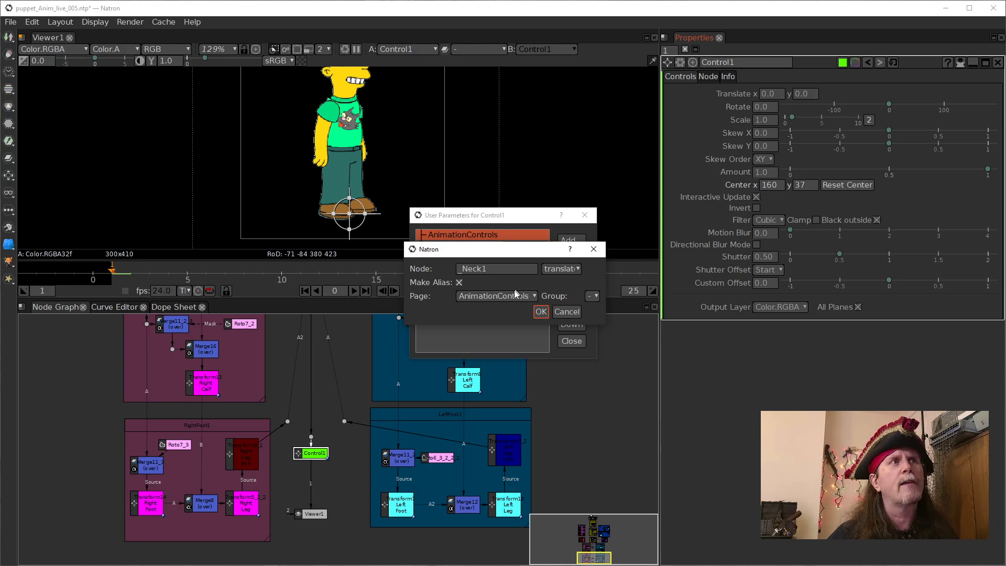
click(540, 309)
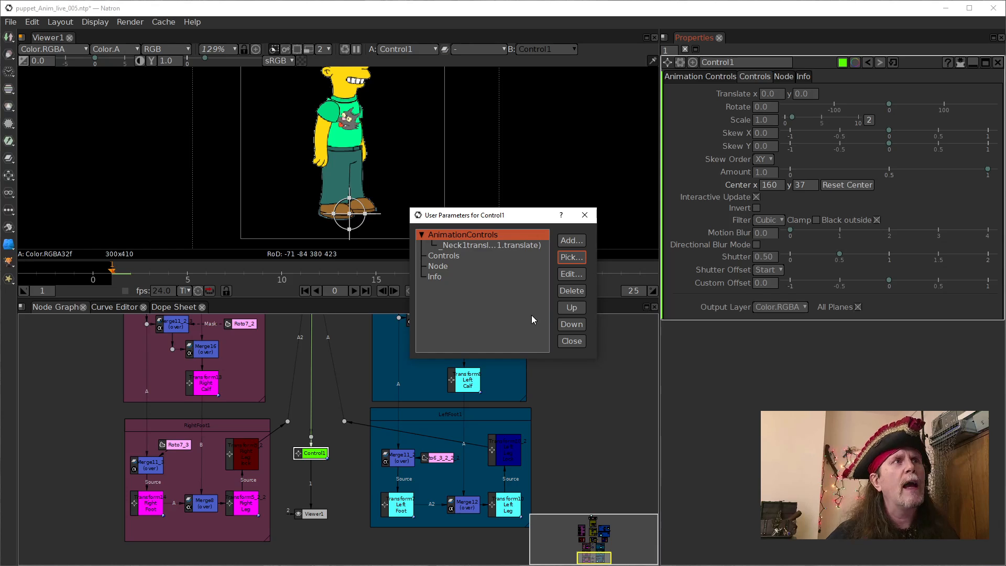
click(569, 341)
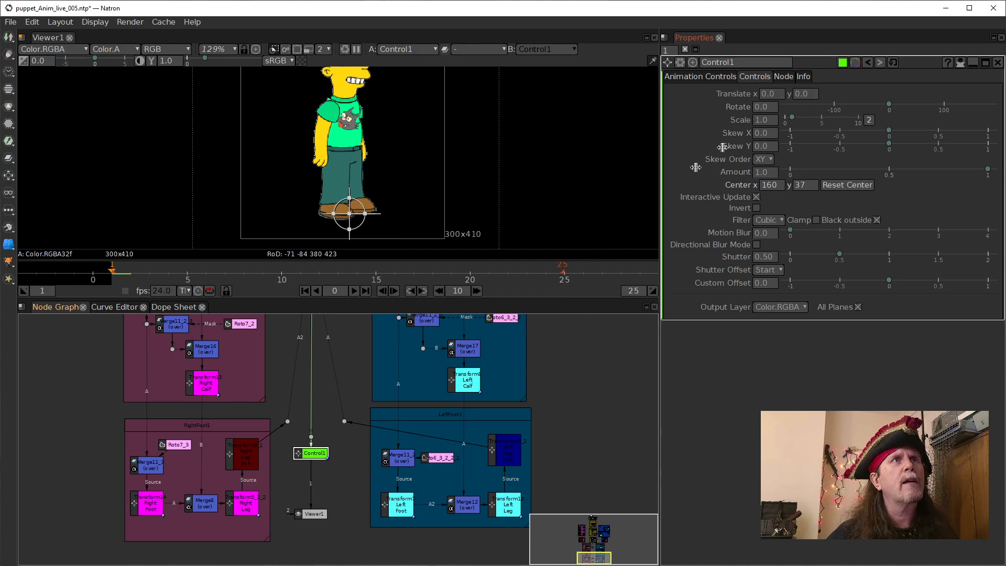
click(696, 80)
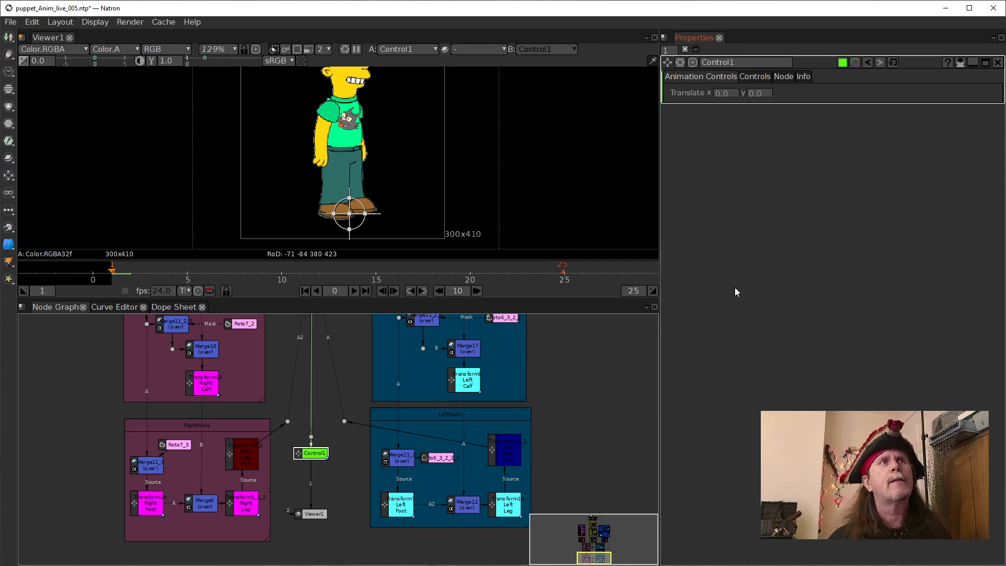
Start a new user parameter of type Group on Control1's AnimationControls page.
click(680, 63)
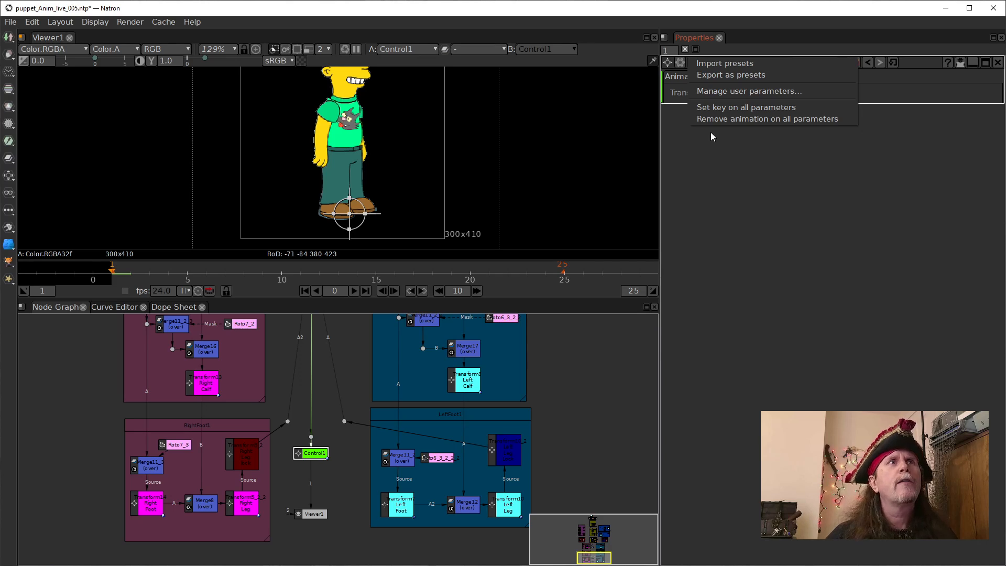
click(713, 91)
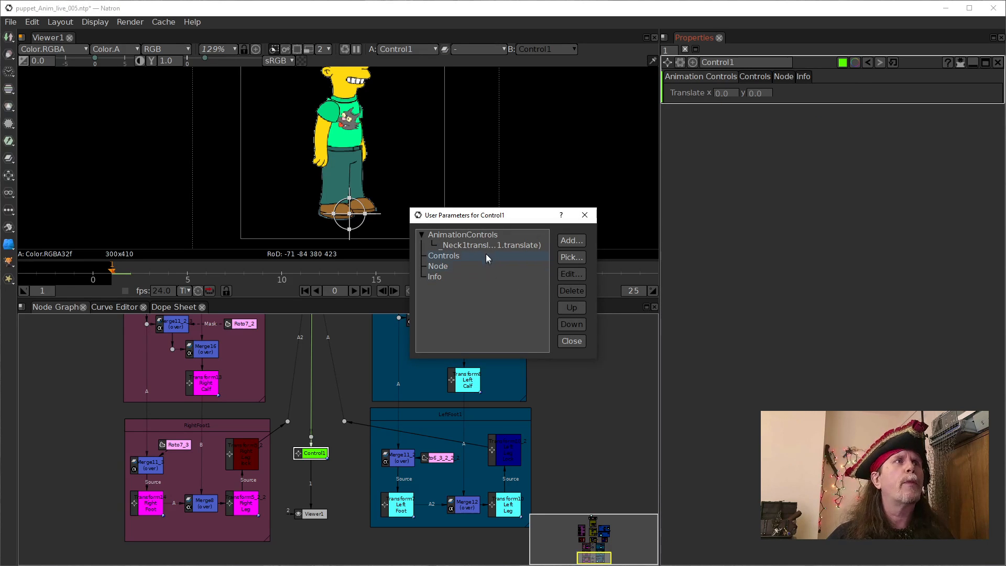
click(482, 244)
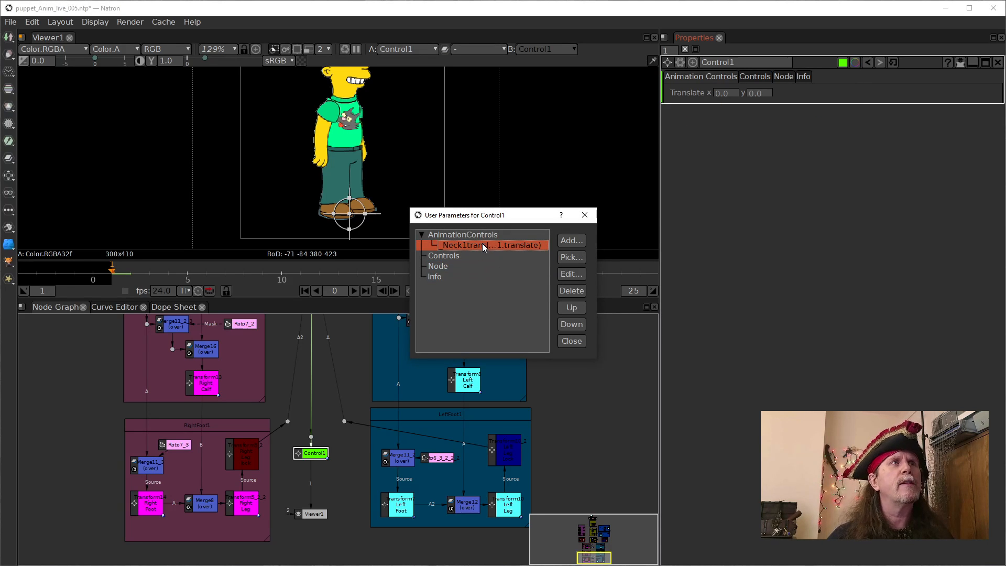
click(571, 241)
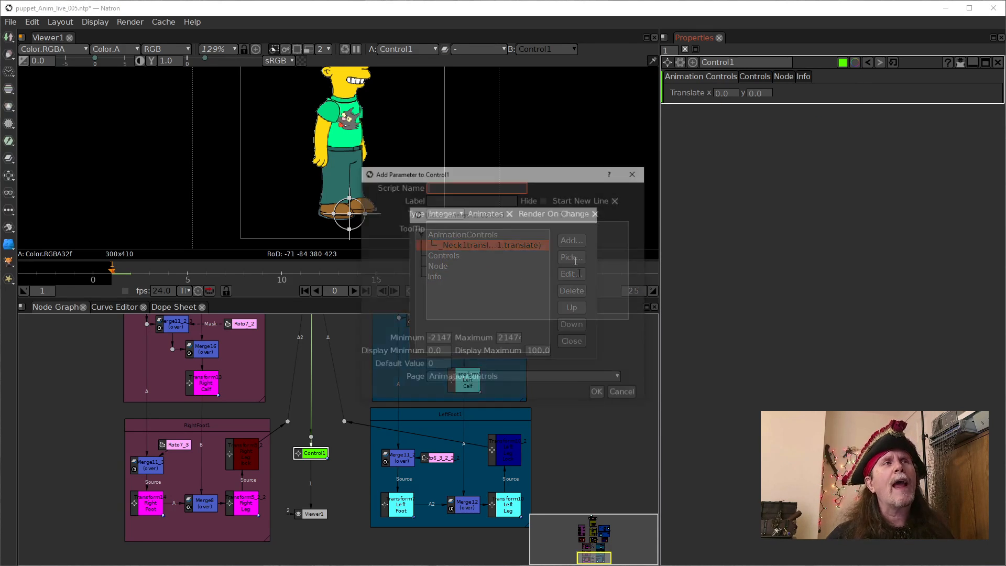
click(445, 213)
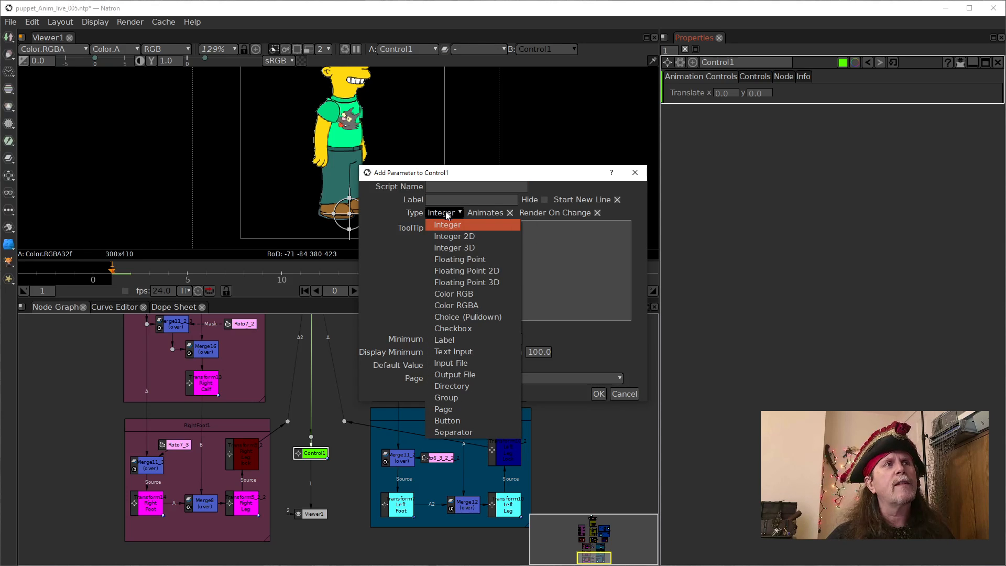
click(460, 399)
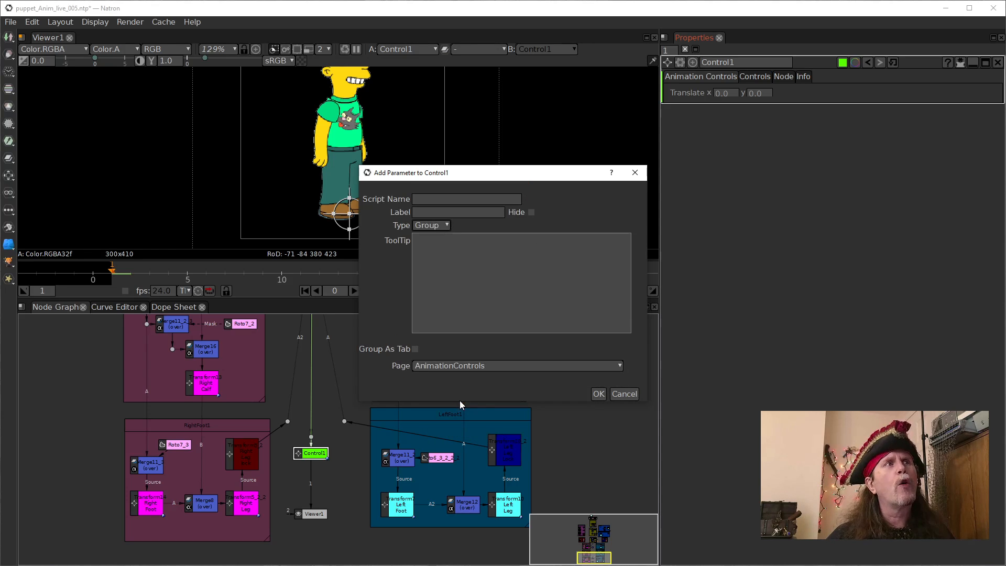
Set the new group parameter's script name to HeadGroup.
click(431, 201)
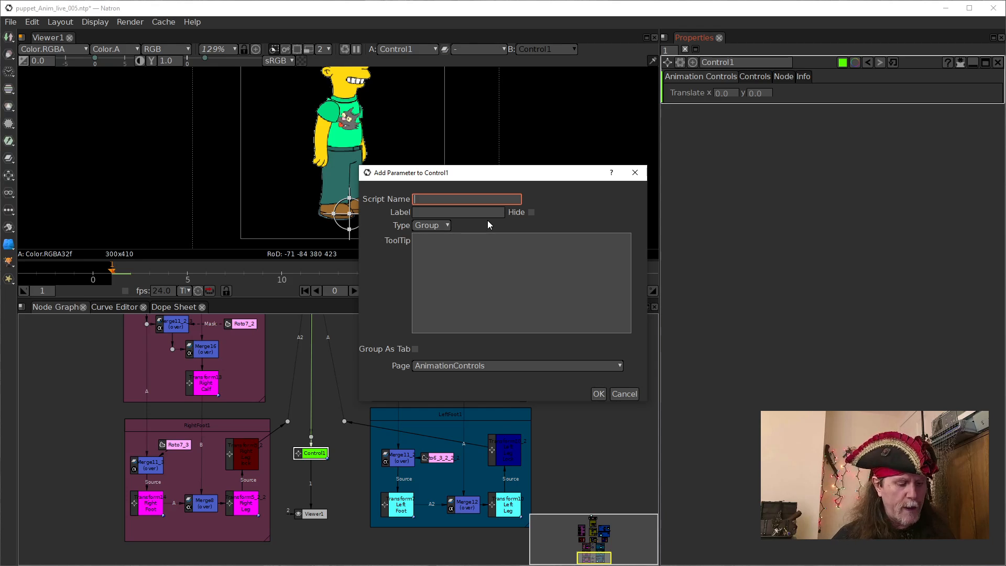
text(N)
key(Menu)
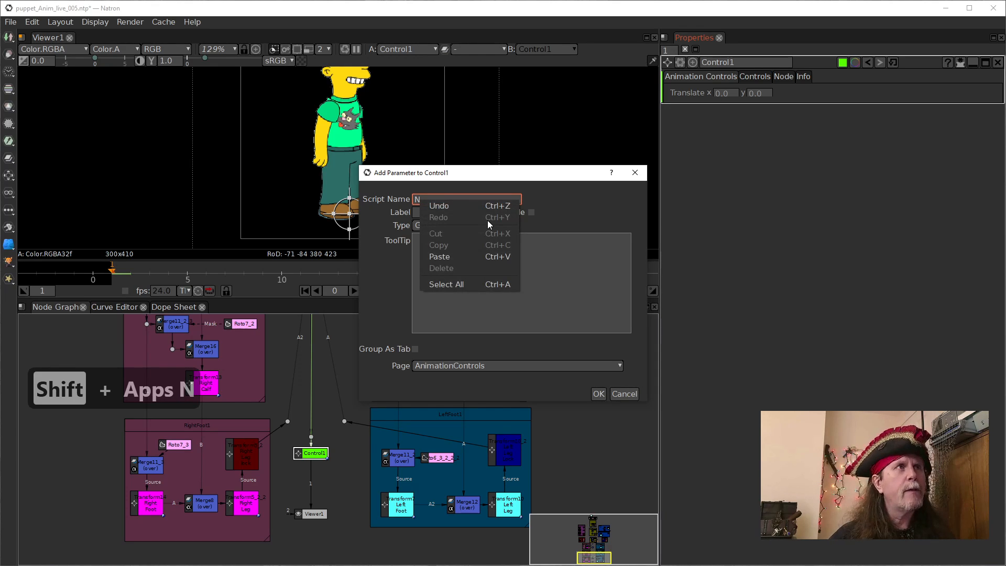
click(573, 196)
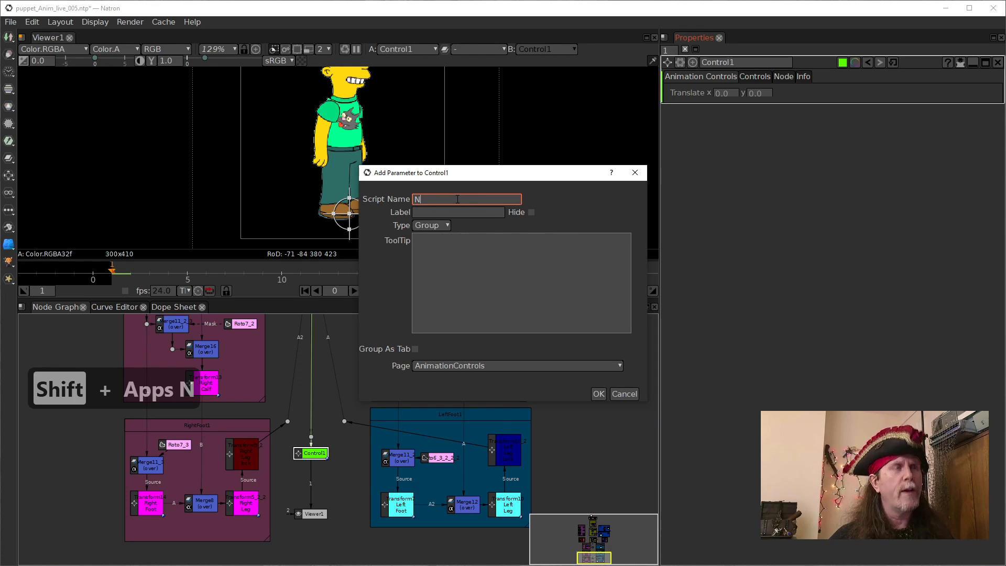
key(BackSpace)
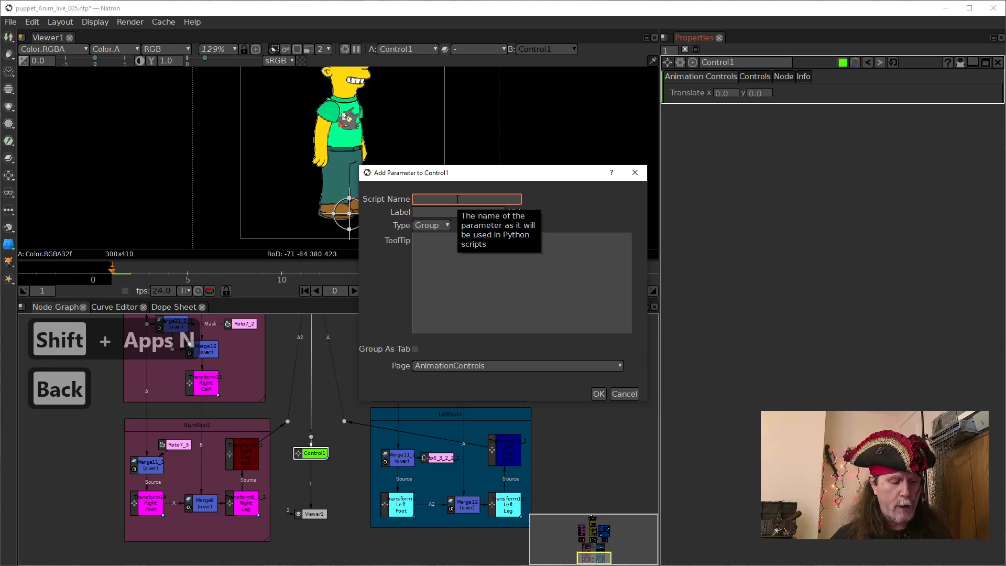
text(N)
key(BackSpace)
text(Head)
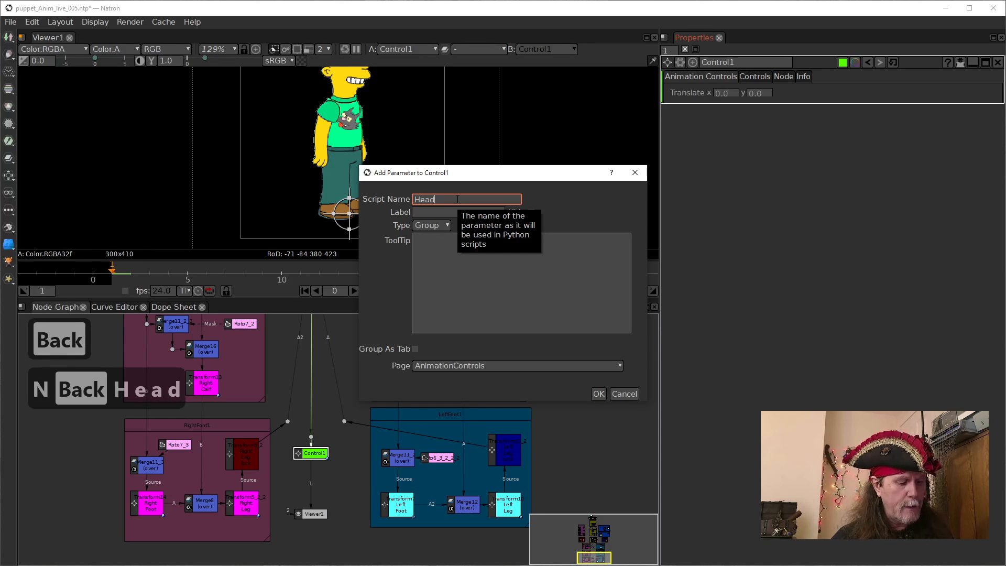
text(Gre)
key(BackSpace)
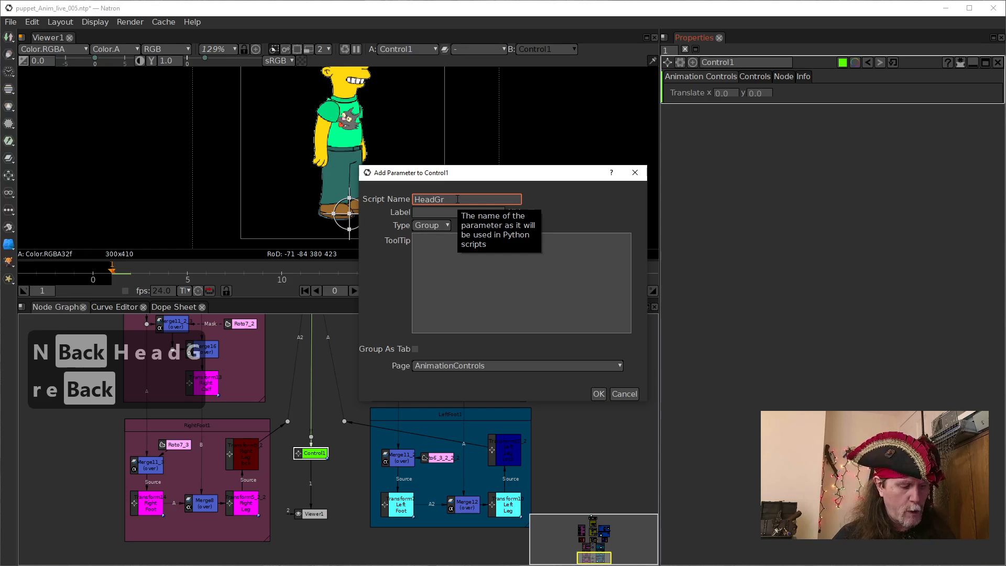
text(oup)
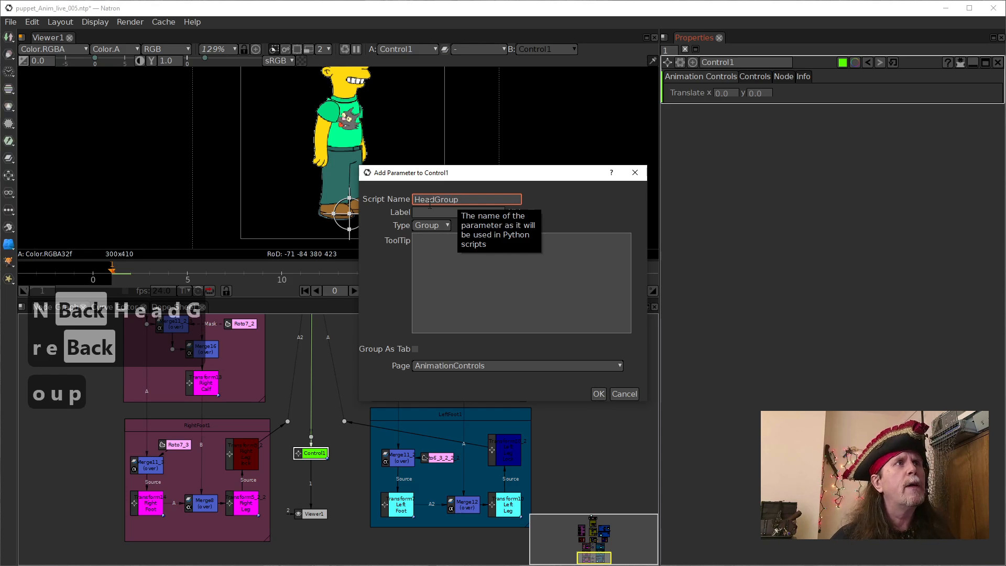
Label the group parameter Head, create it on the AnimationControls page, and close the user parameters dialog.
click(440, 213)
text(Head)
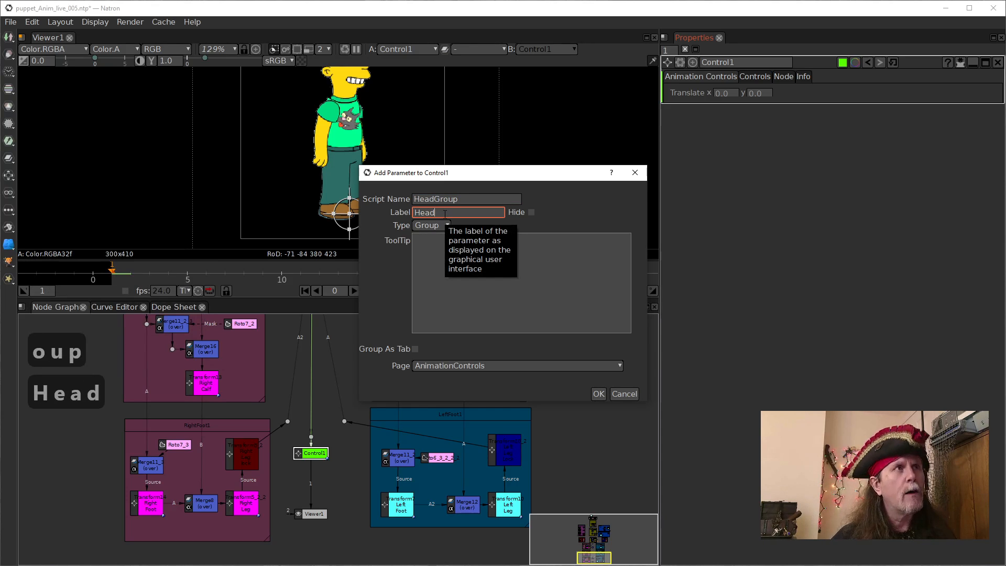
click(420, 308)
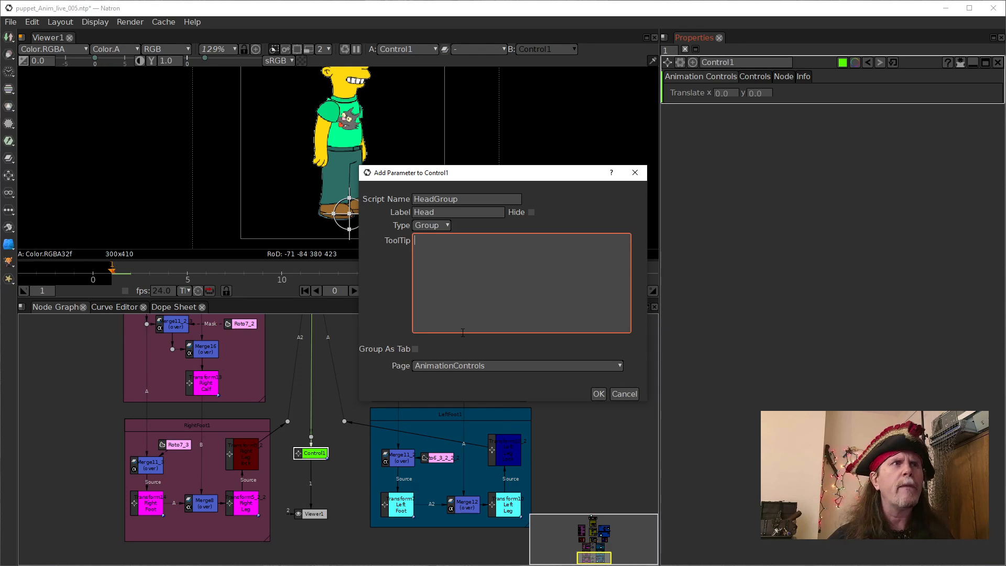
click(599, 394)
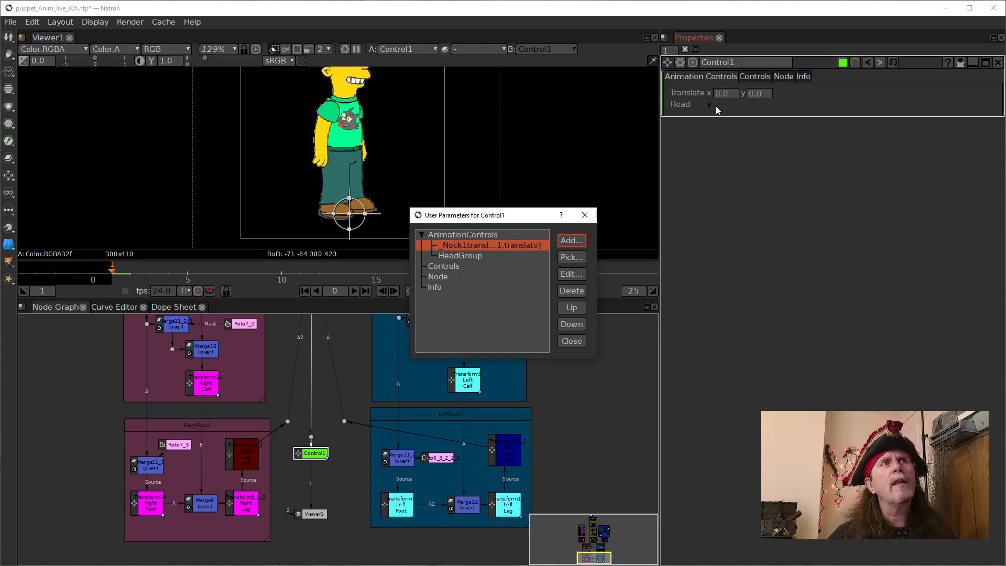
click(572, 342)
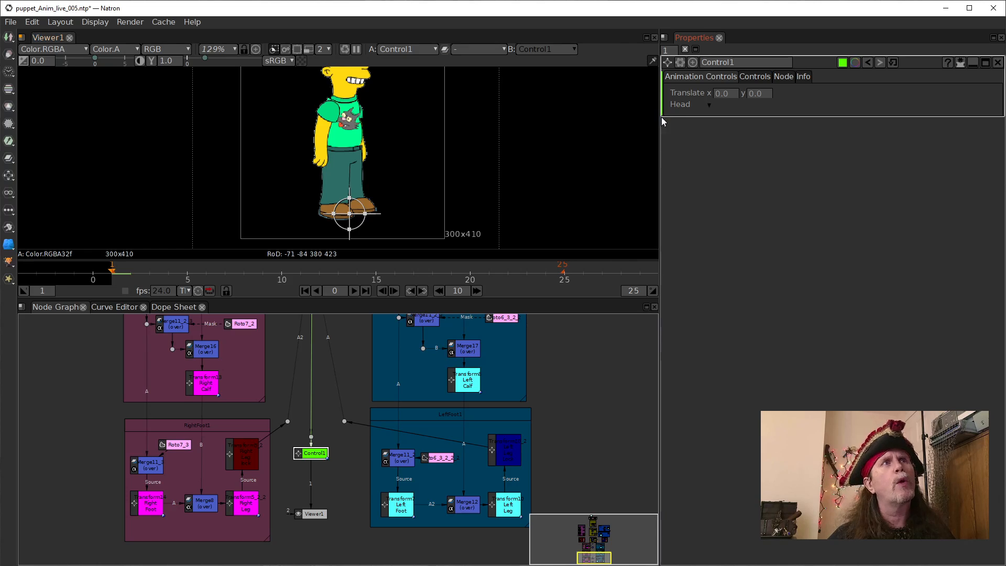
Try to accept the _Neck1translate parameter's settings with its underscore script name, and close Control1's user parameter dialogs.
click(681, 62)
click(709, 90)
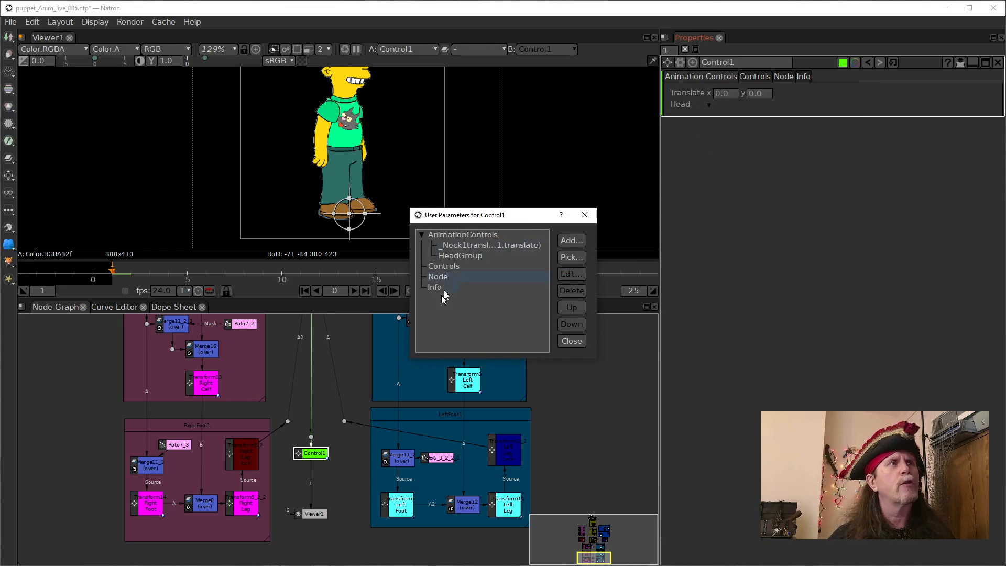
click(464, 256)
click(466, 245)
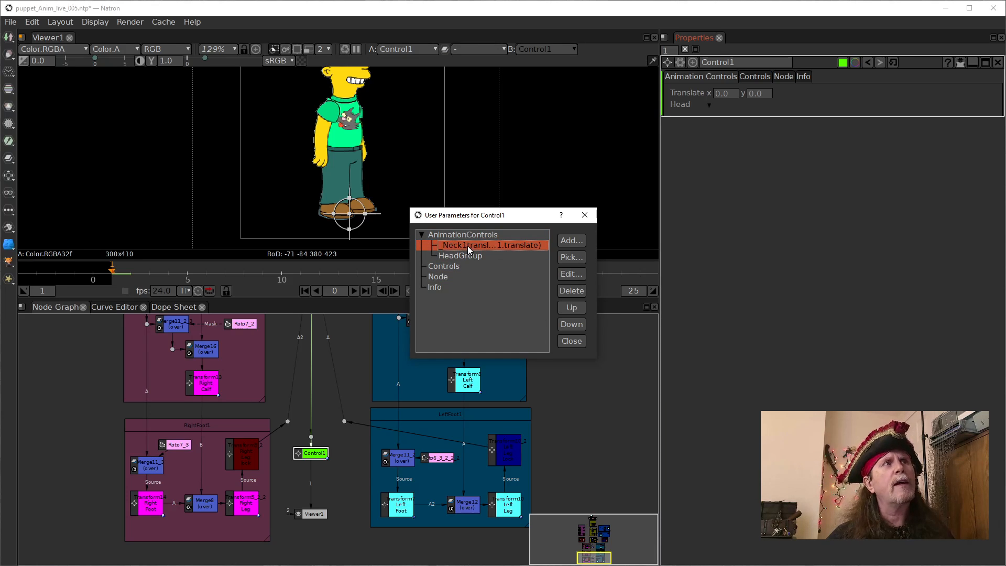
click(568, 275)
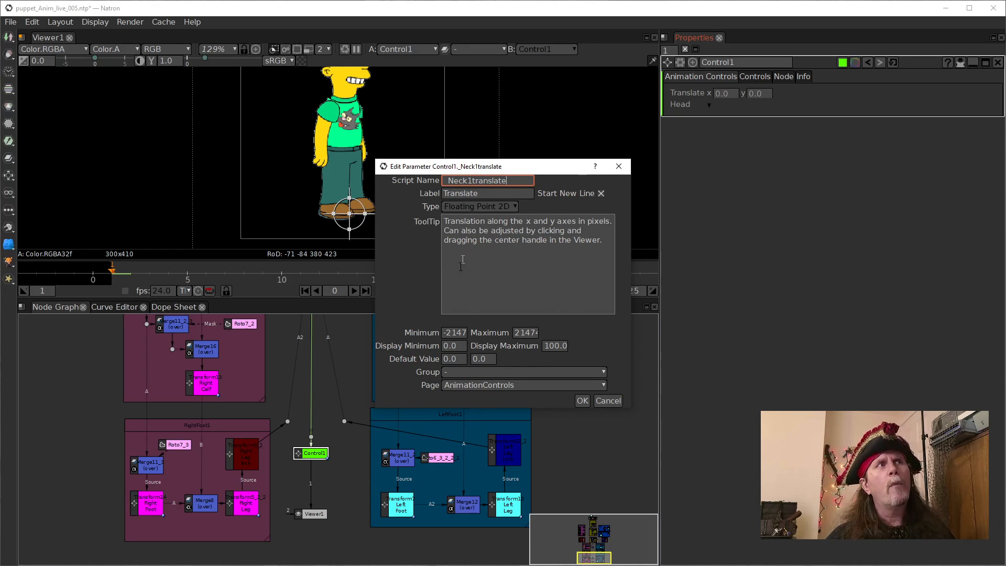
click(583, 401)
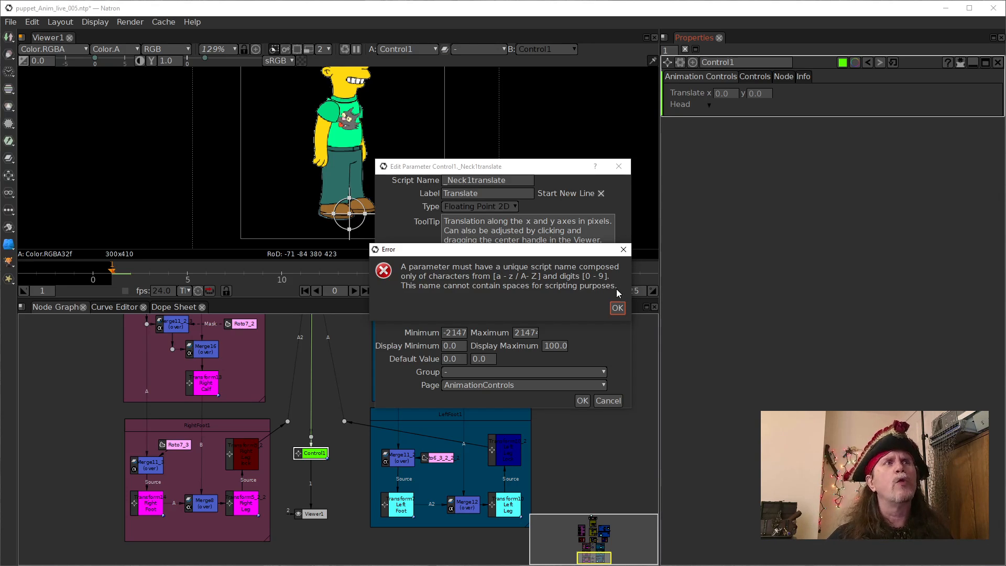
click(621, 311)
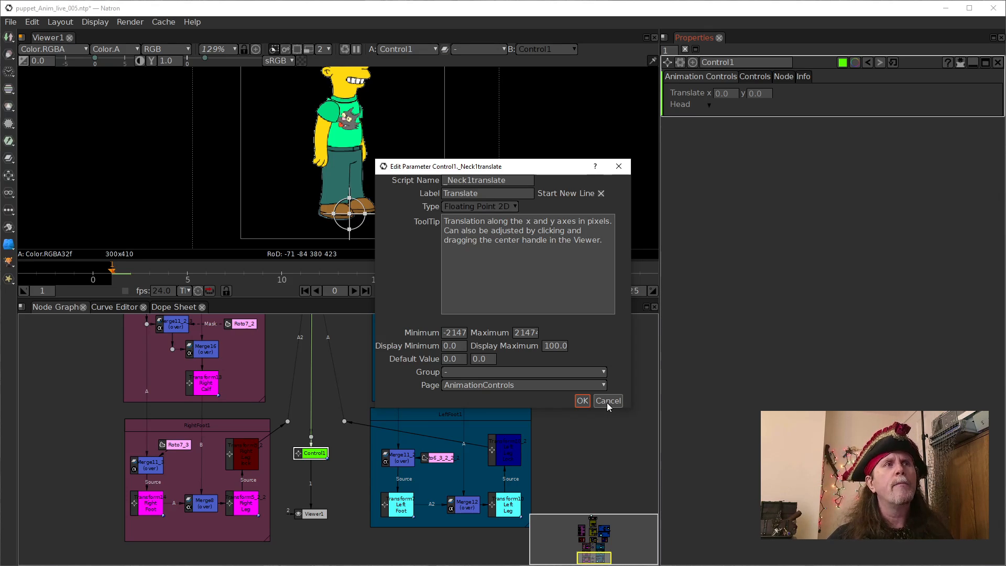
click(607, 403)
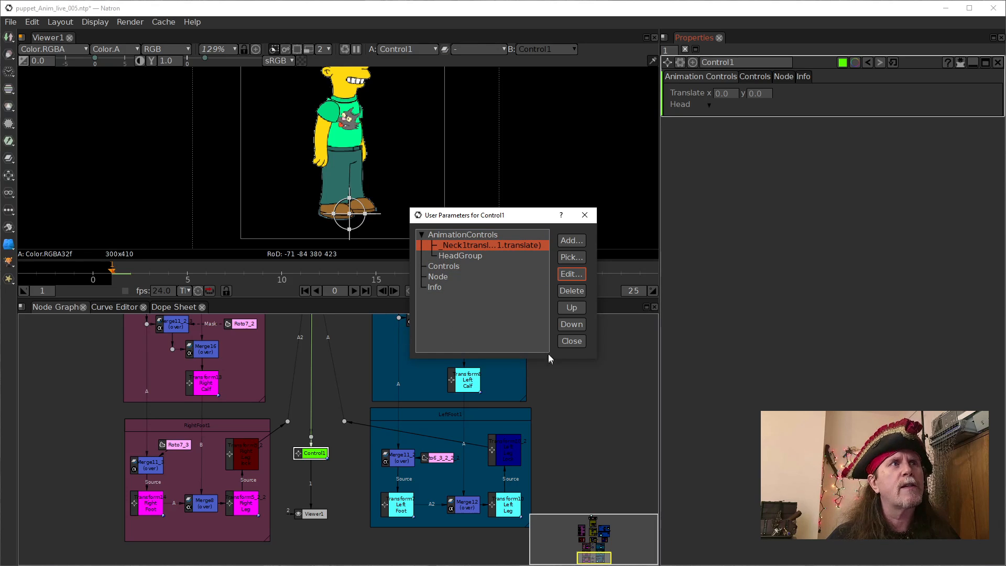
click(574, 342)
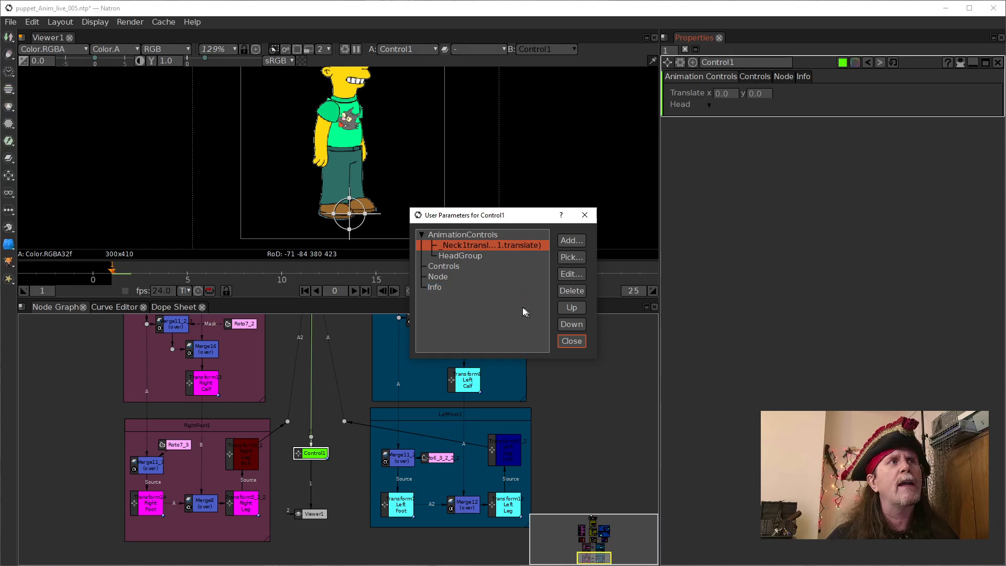
click(570, 342)
mouse_move(539, 372)
mouse_down()
mouse_move(517, 429)
mouse_move(523, 373)
mouse_up()
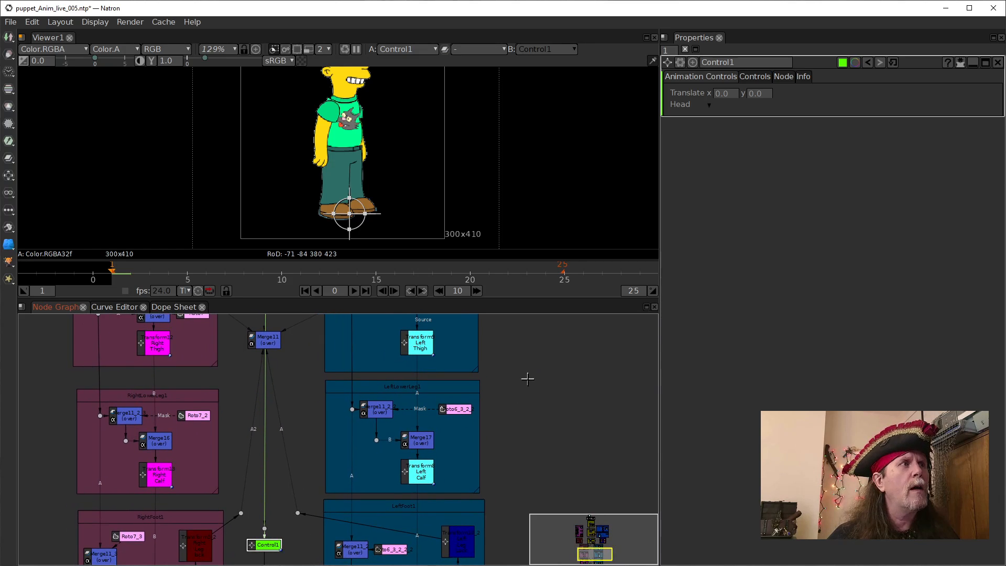
Edit Control1's _Neck1translate user parameter and set its script name to Neck1translate.
right_click(678, 93)
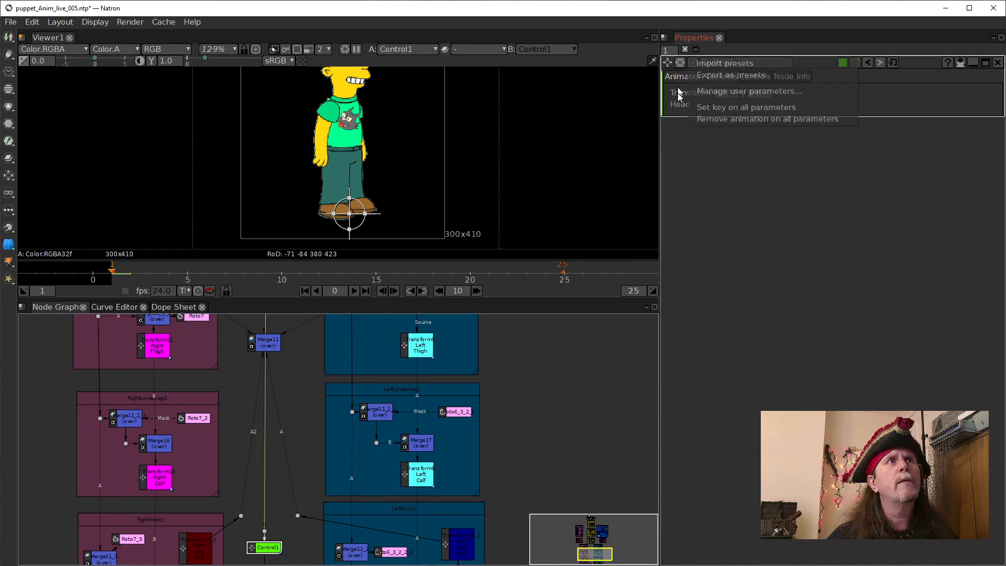
click(720, 92)
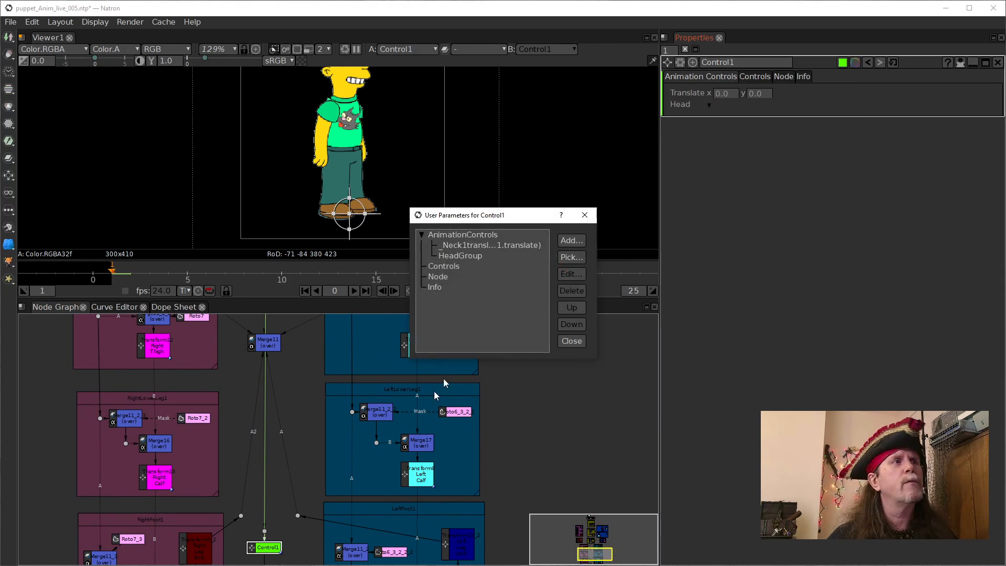
click(472, 245)
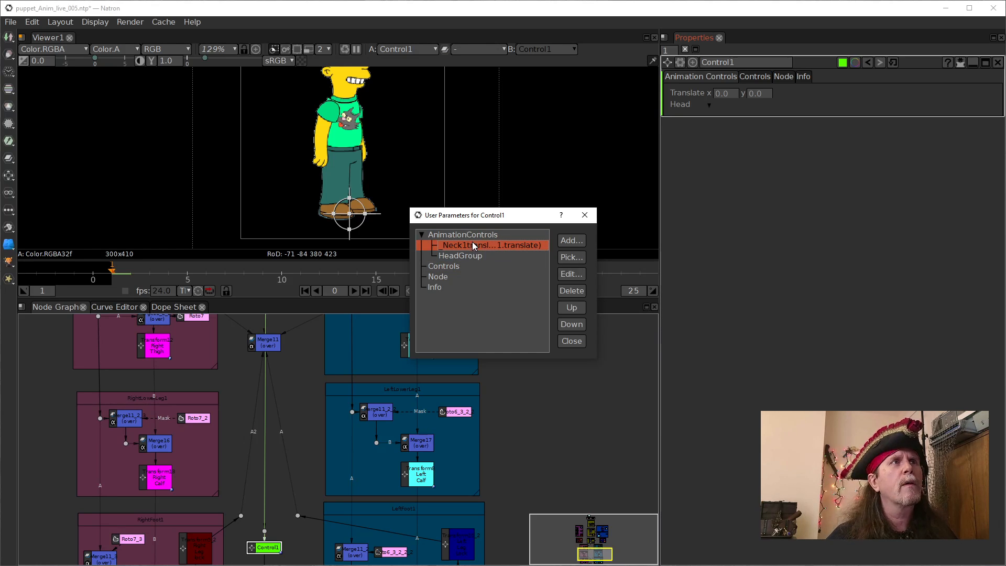
click(571, 275)
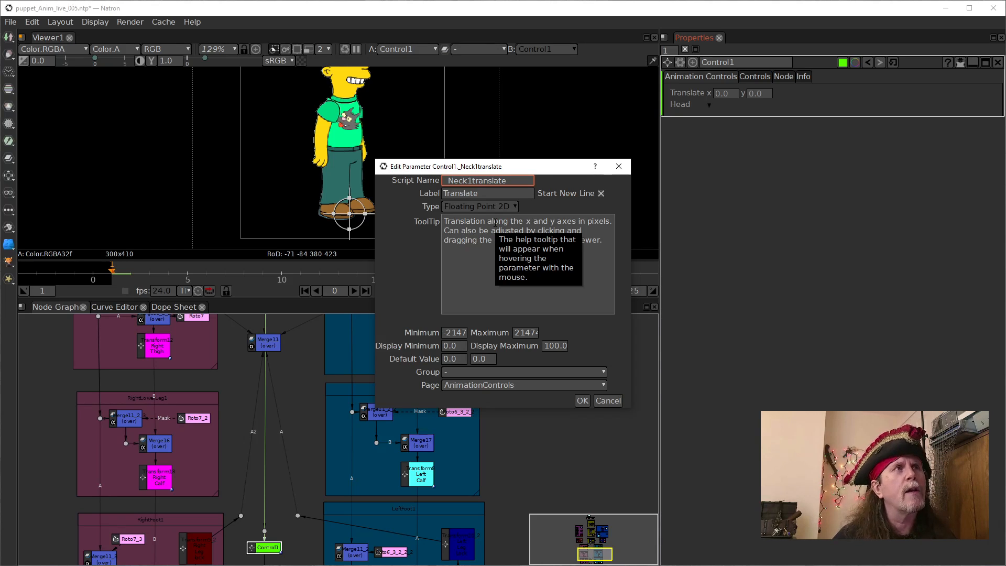
key(BackSpace)
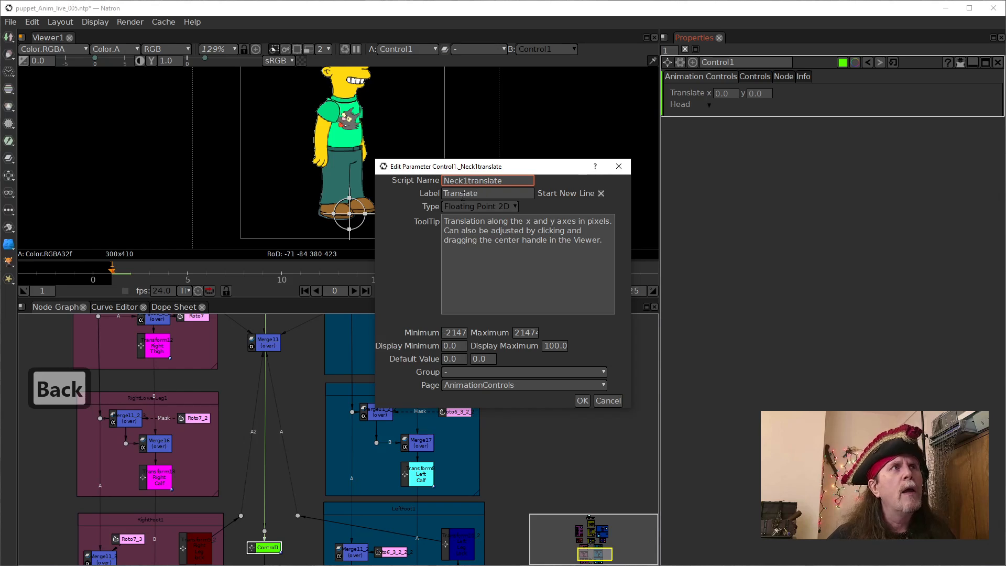
Label the neck translate parameter Neck Translate, assign it to HeadGroup, and apply the edit.
click(446, 194)
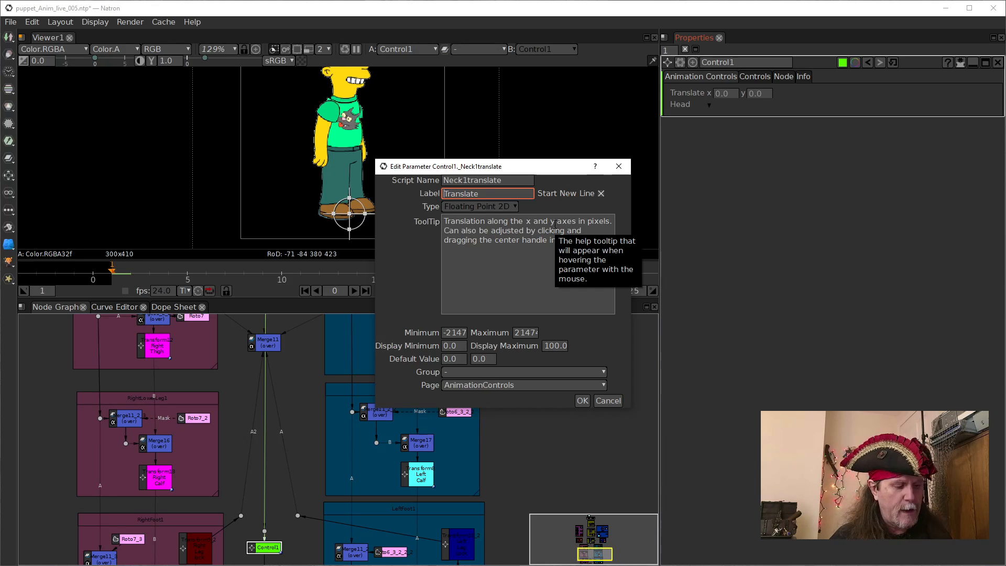
text(Nw)
key(BackSpace)
text(eck)
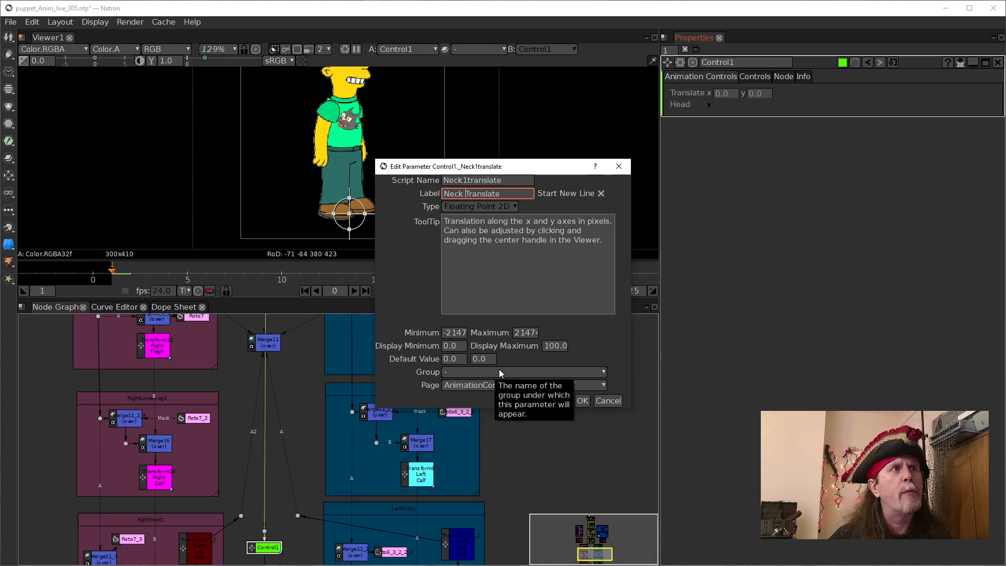
click(488, 373)
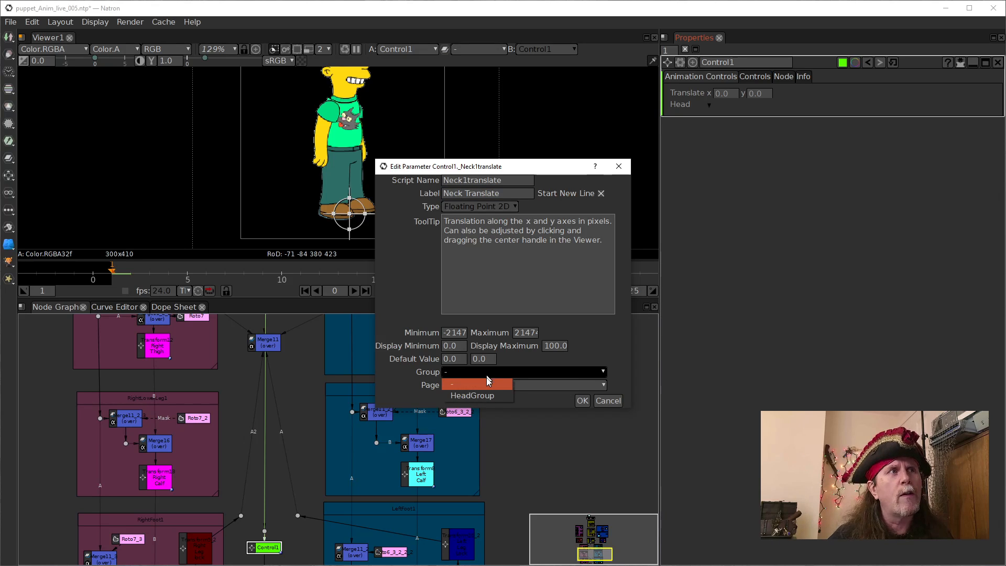
click(480, 398)
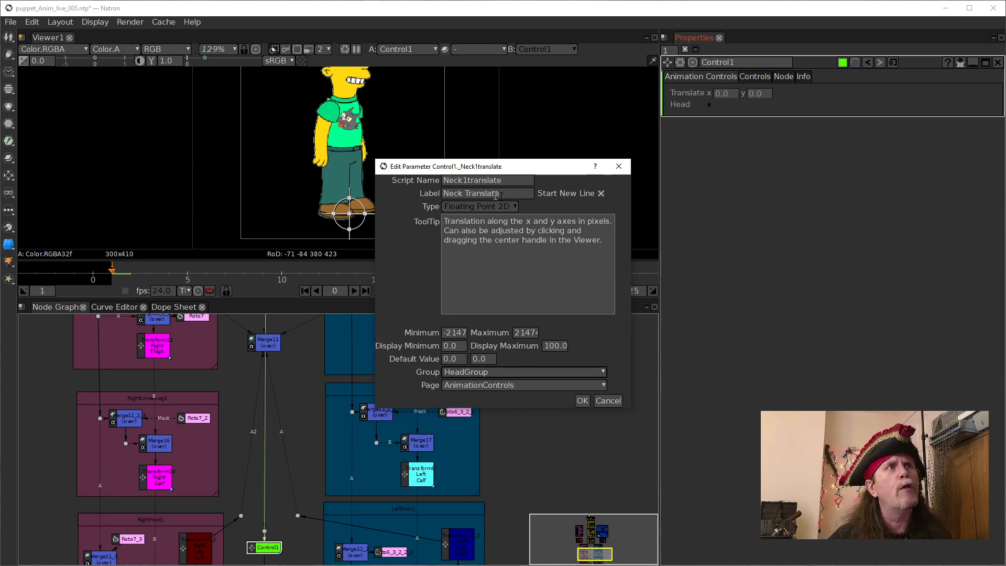
click(583, 401)
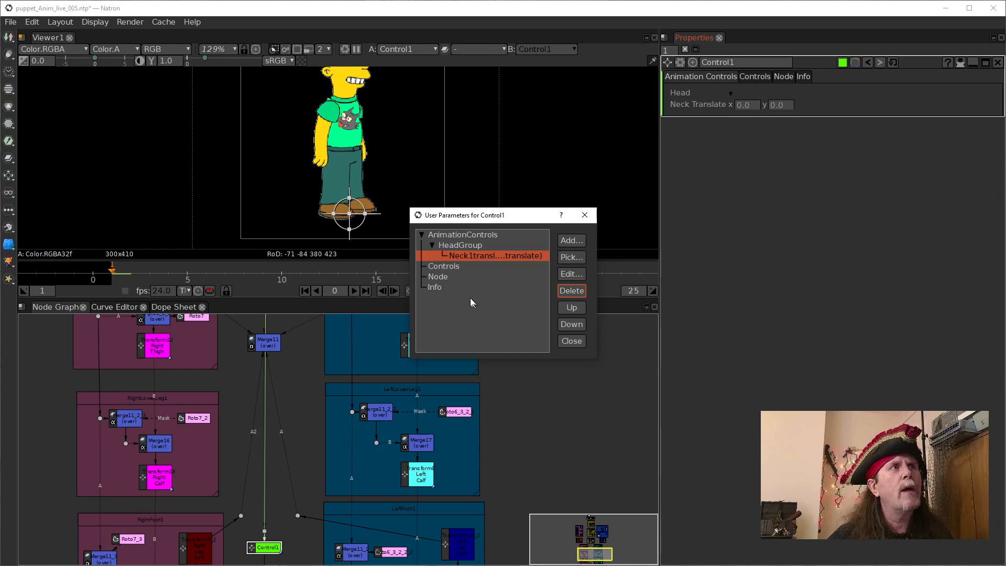
Select HeadGroup in Control1's user parameters, close the dialog, and try folding the Head group on the Animation Controls page.
click(461, 248)
click(428, 244)
click(429, 244)
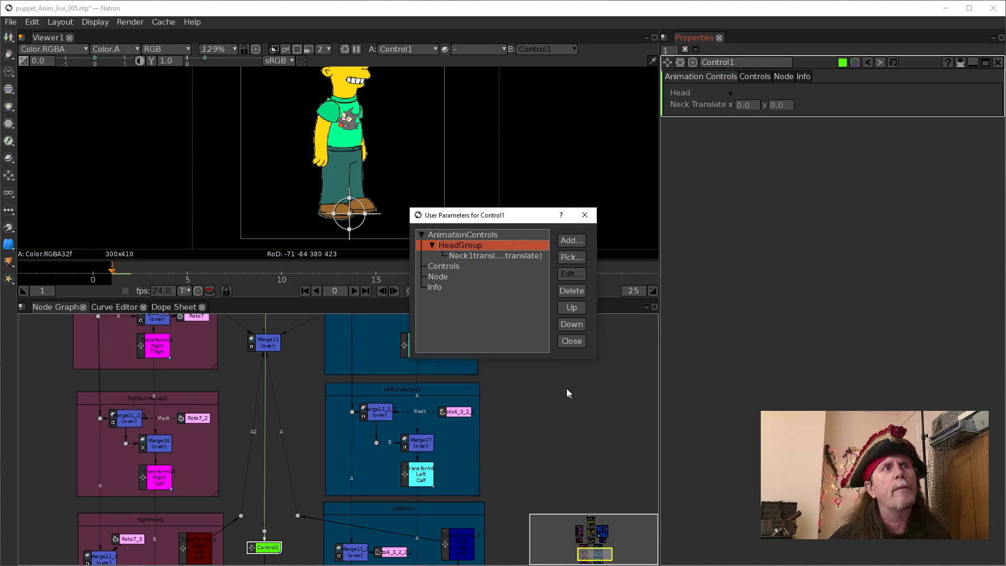
click(572, 341)
click(730, 93)
click(729, 94)
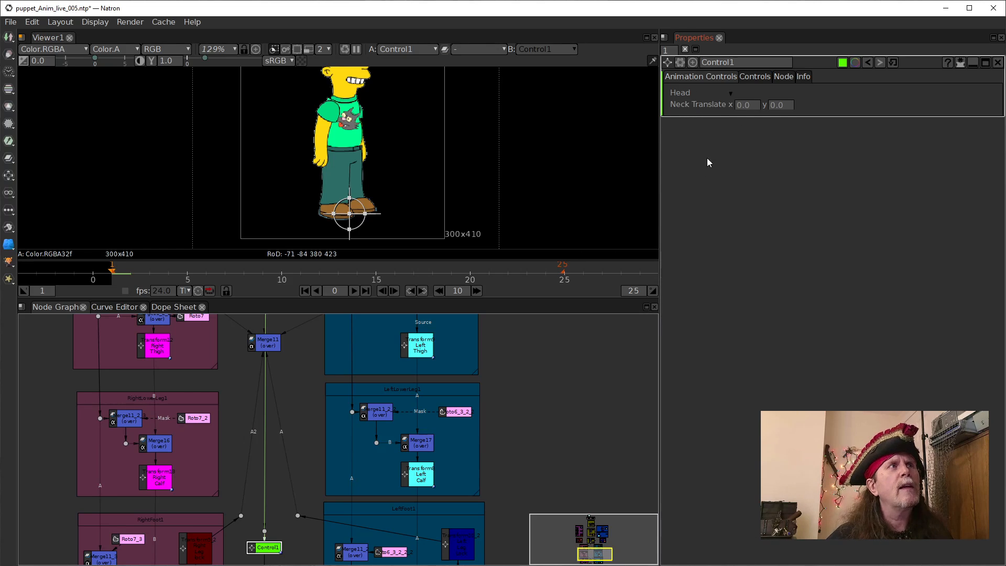
Select the _Neck1 transform node inside the Head1 backdrop while keeping Control1's properties open.
drag(448, 154, 441, 213)
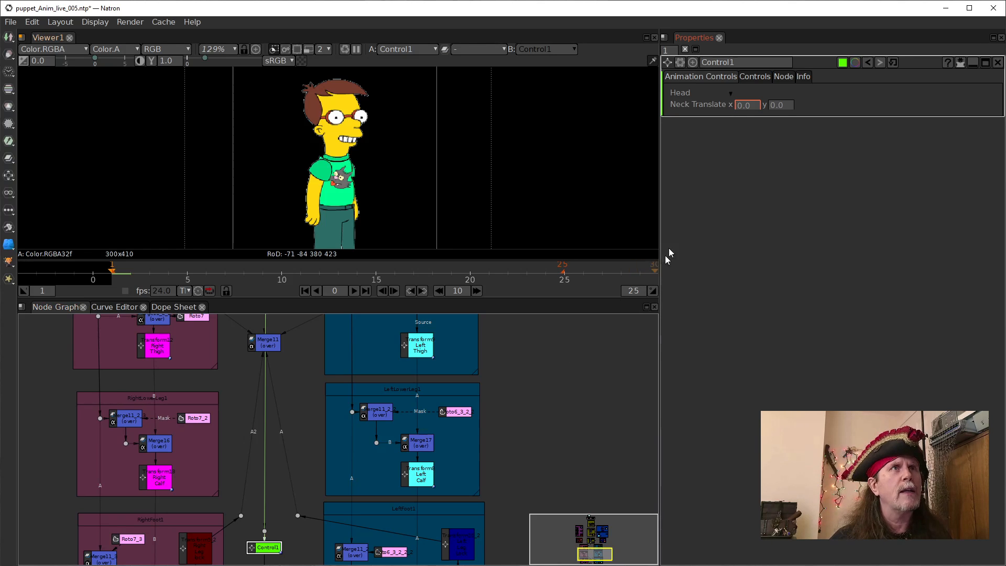
drag(475, 363, 458, 519)
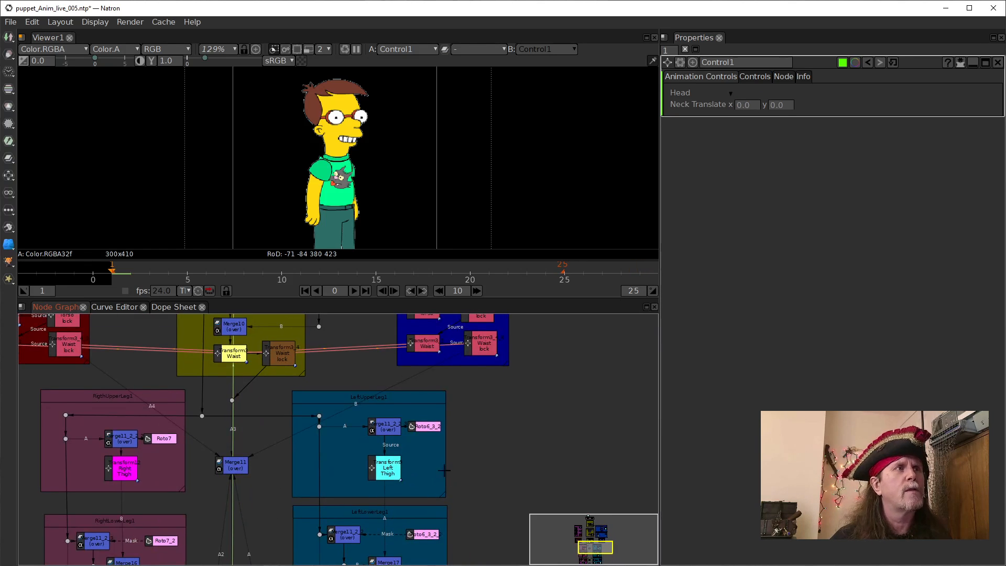
drag(472, 386, 485, 476)
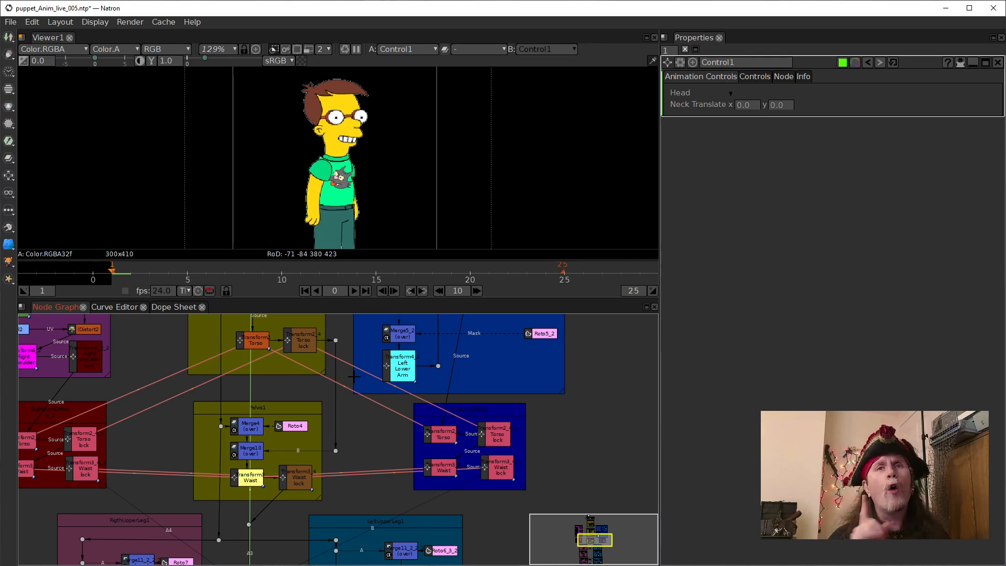
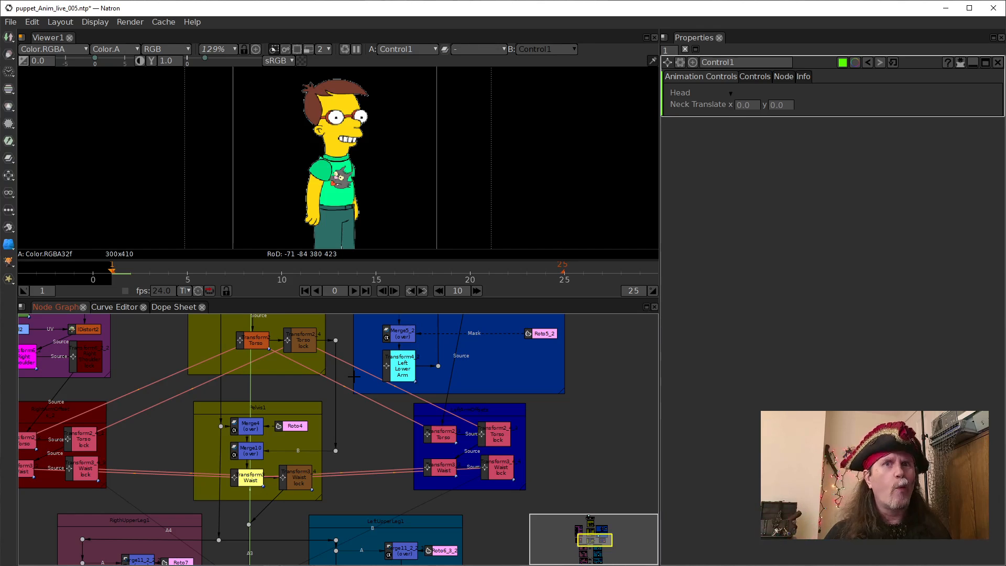
drag(350, 340, 352, 444)
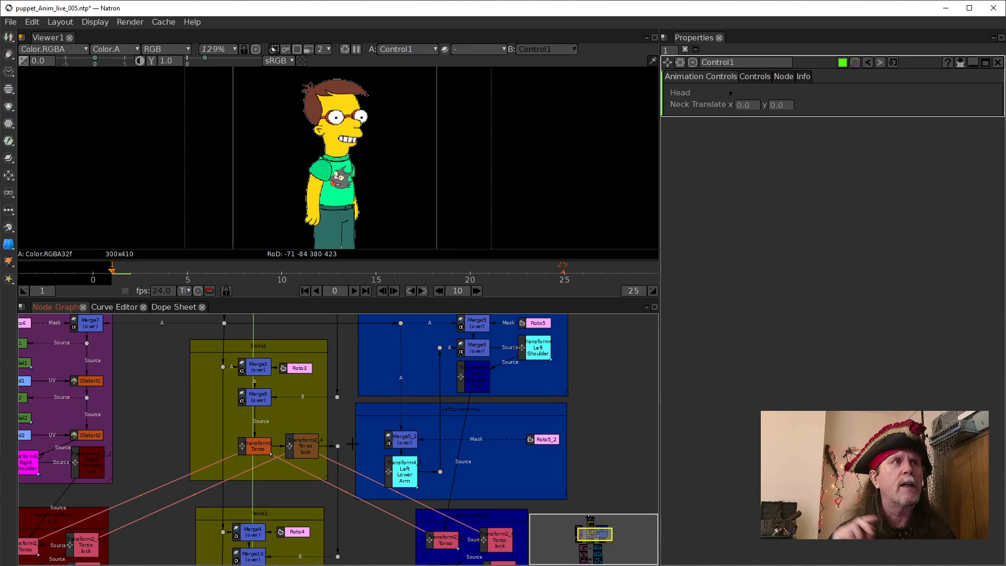
drag(307, 346, 305, 410)
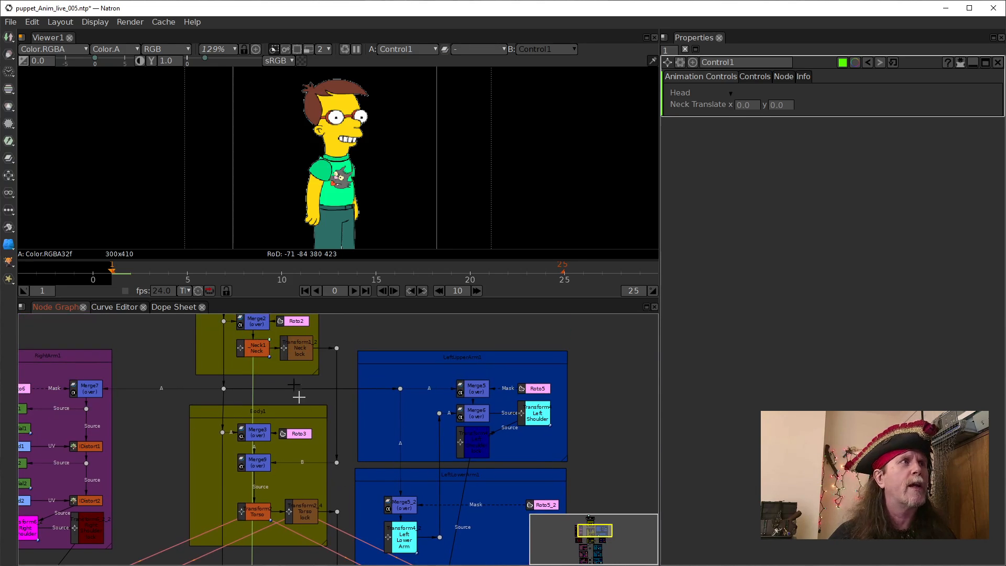
drag(272, 344, 270, 414)
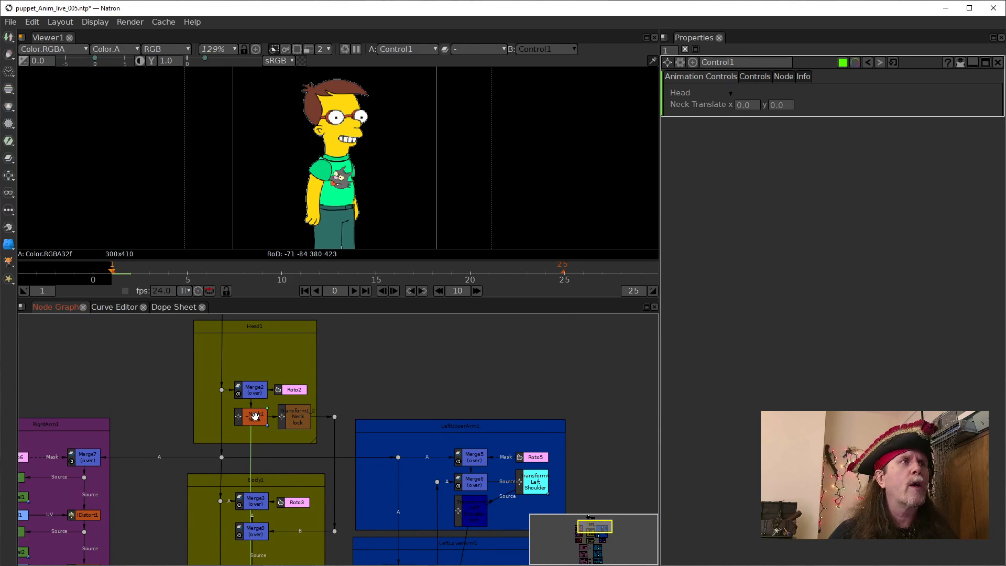
click(255, 417)
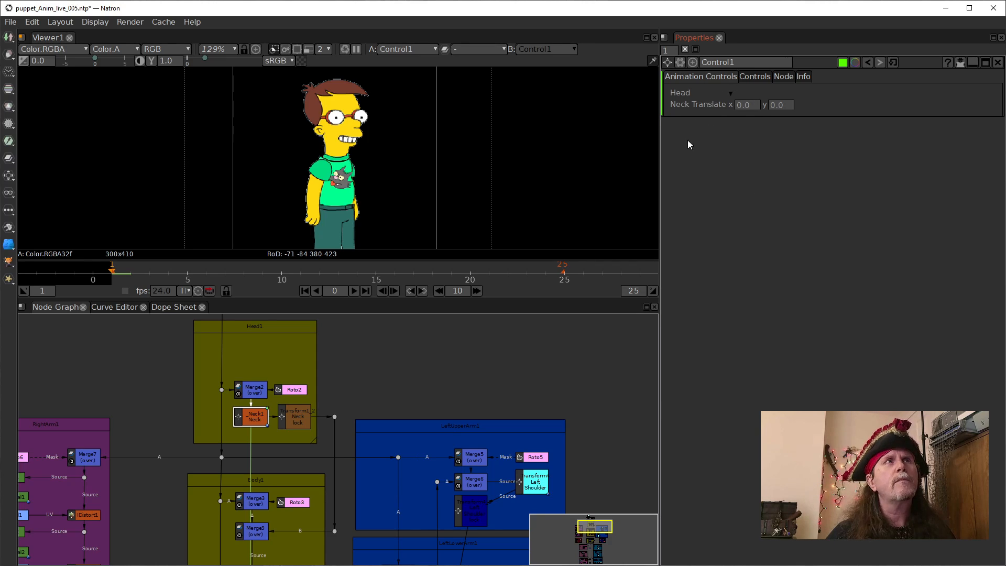
Pick the _Neck1 node's rotate parameter as an alias into HeadGroup on Control1's AnimationControls page.
click(680, 62)
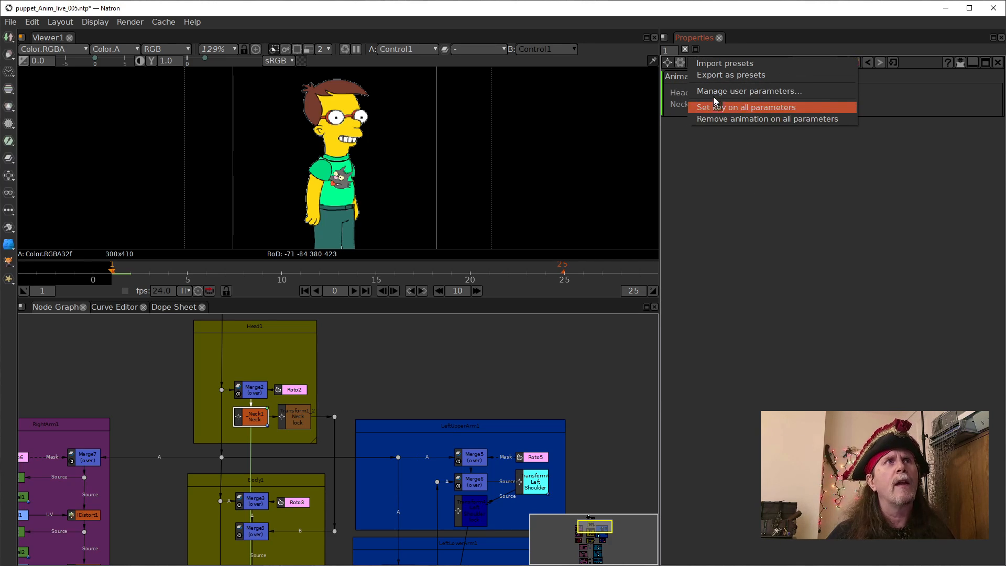
click(729, 92)
click(461, 245)
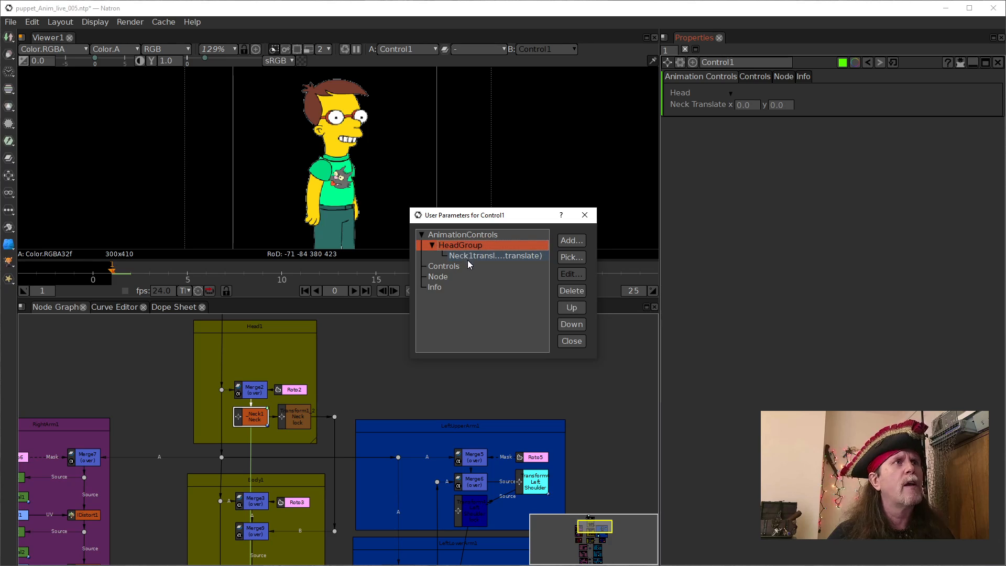
click(560, 257)
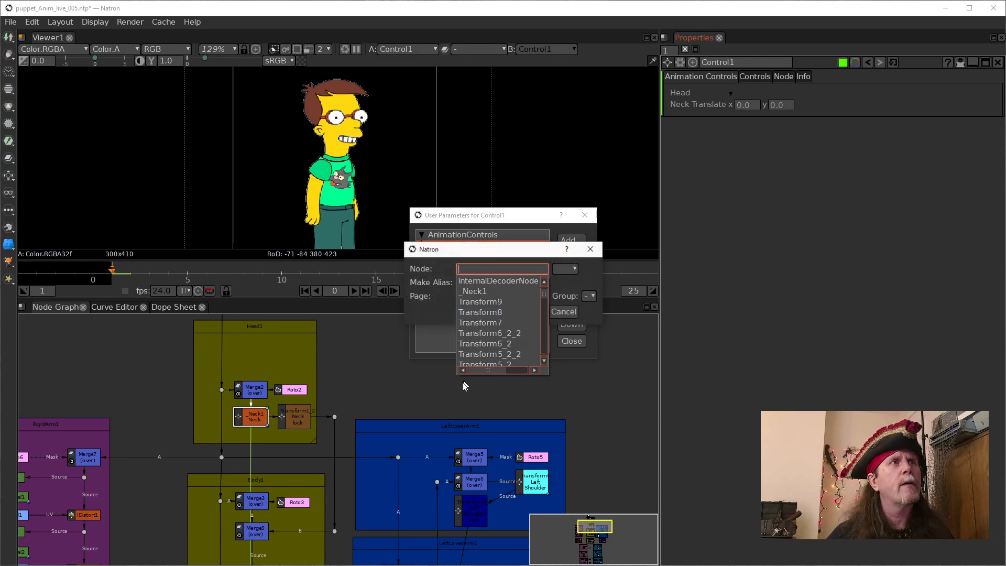
click(477, 291)
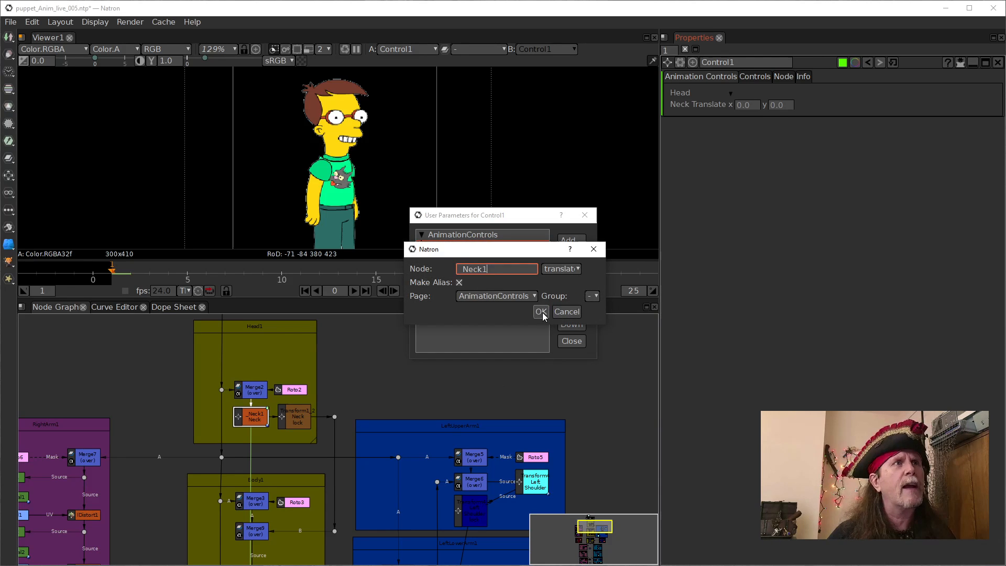
click(564, 269)
click(565, 267)
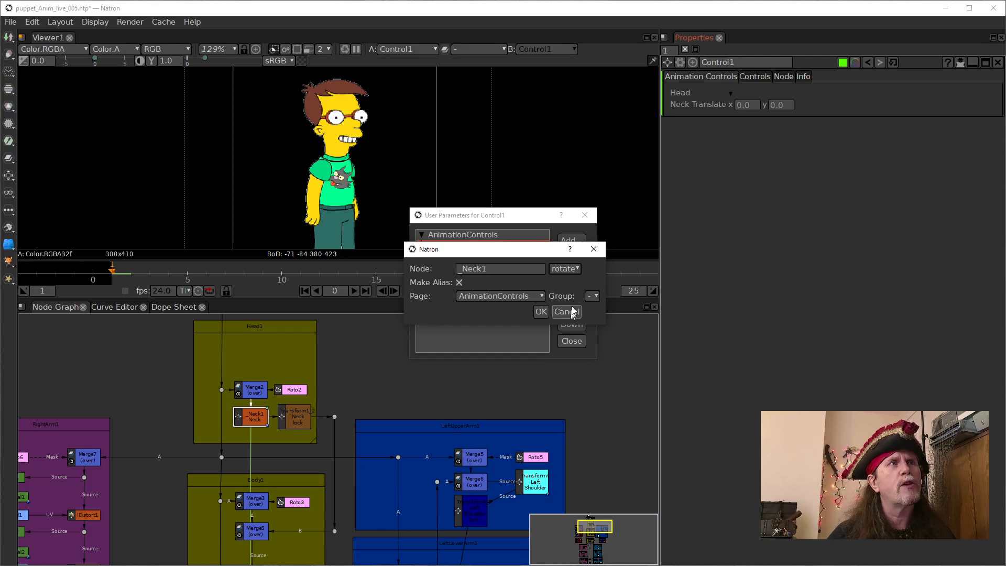
click(595, 295)
click(595, 319)
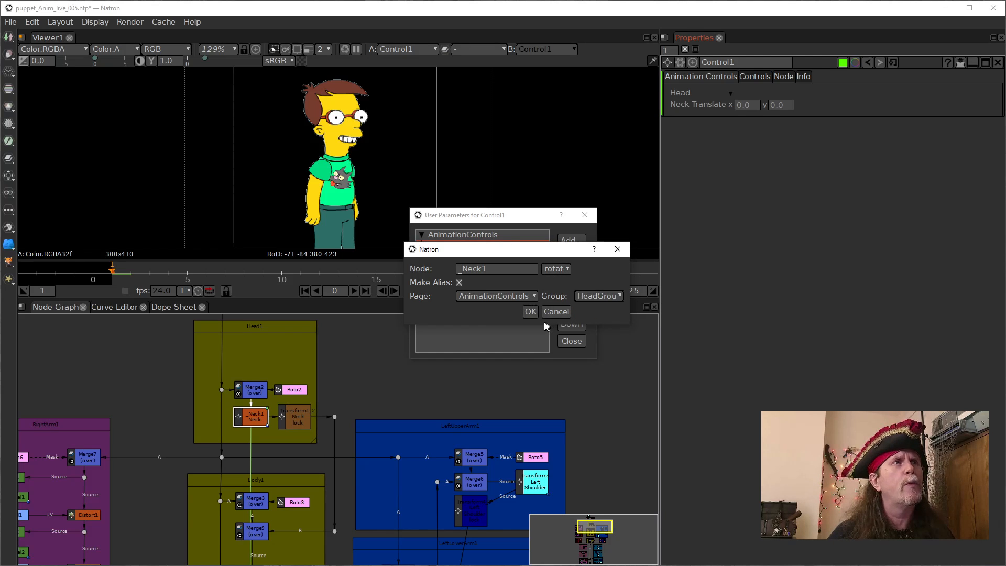
click(530, 312)
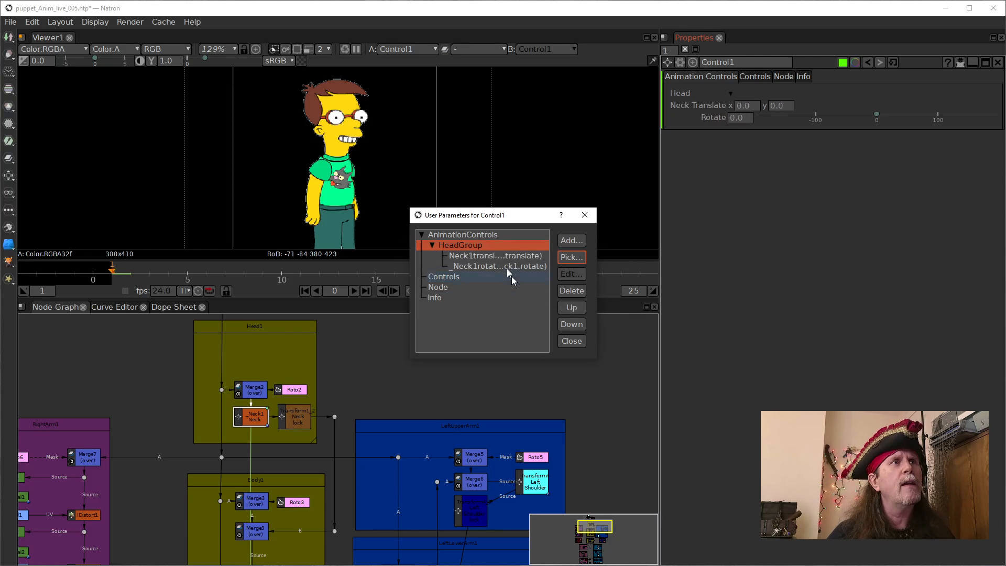
Pick the _Neck1 node's scale parameter as an alias into HeadGroup on the AnimationControls page, and close the user parameters dialog.
click(572, 257)
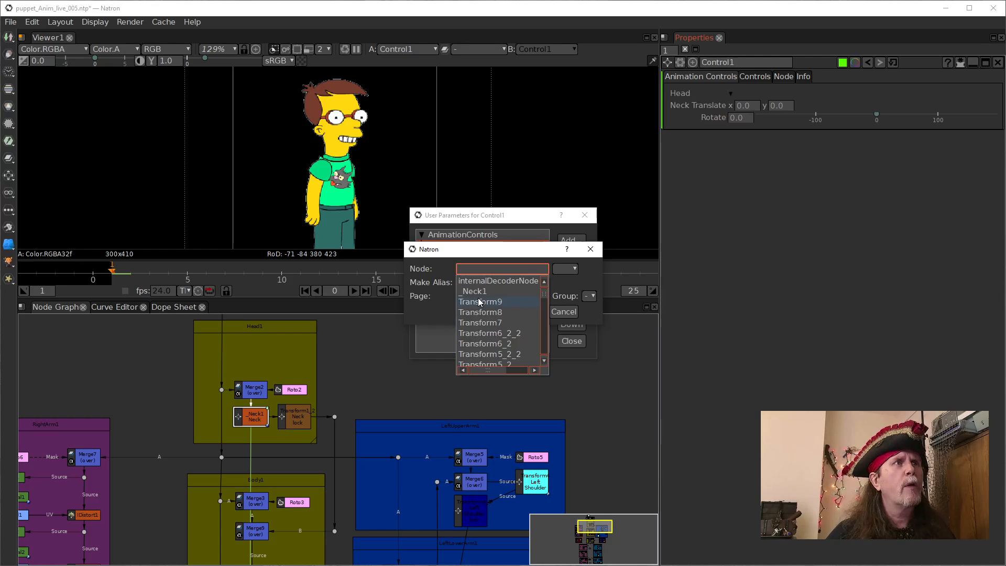
click(478, 292)
click(557, 269)
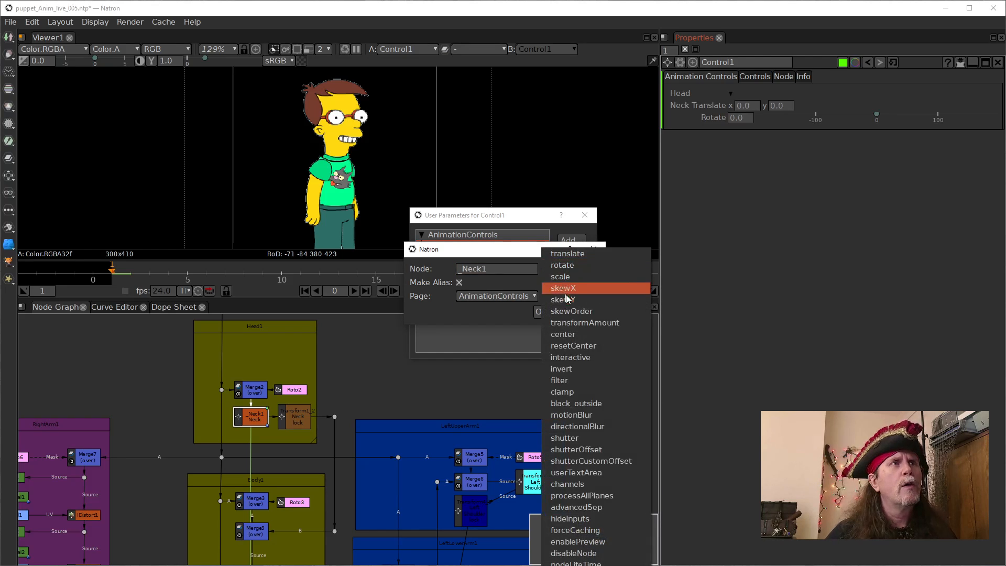
click(567, 278)
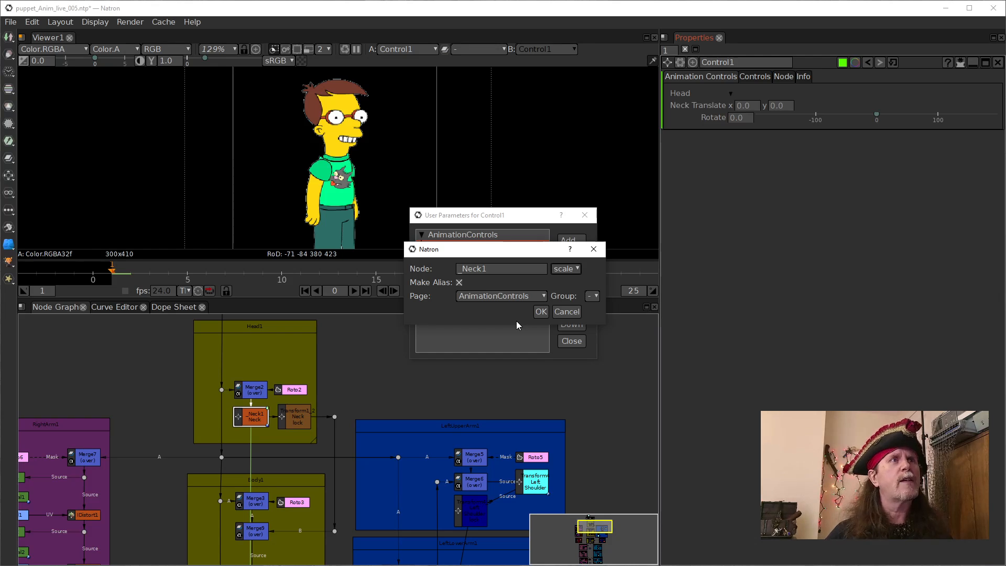
click(594, 297)
click(598, 320)
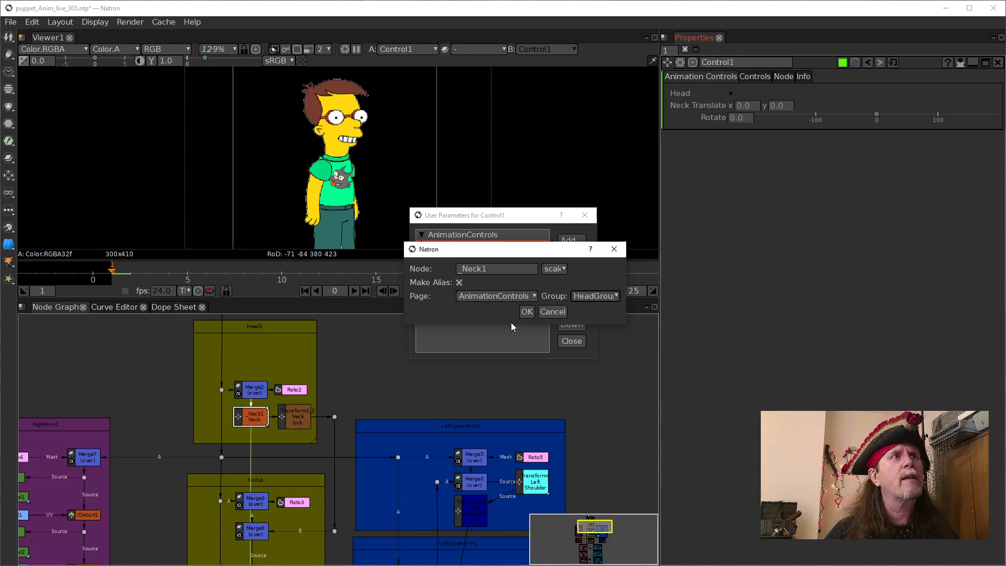
click(526, 312)
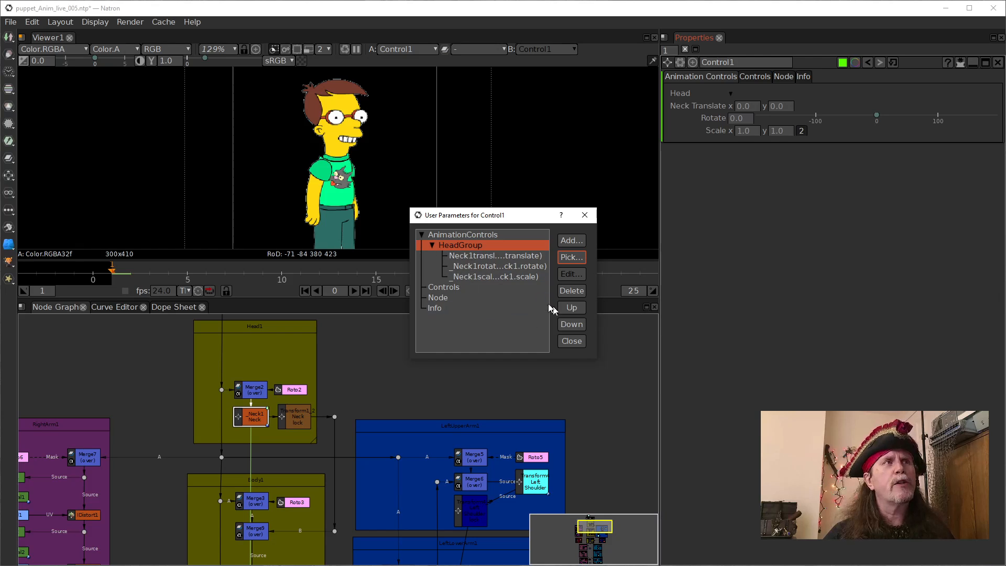
click(572, 341)
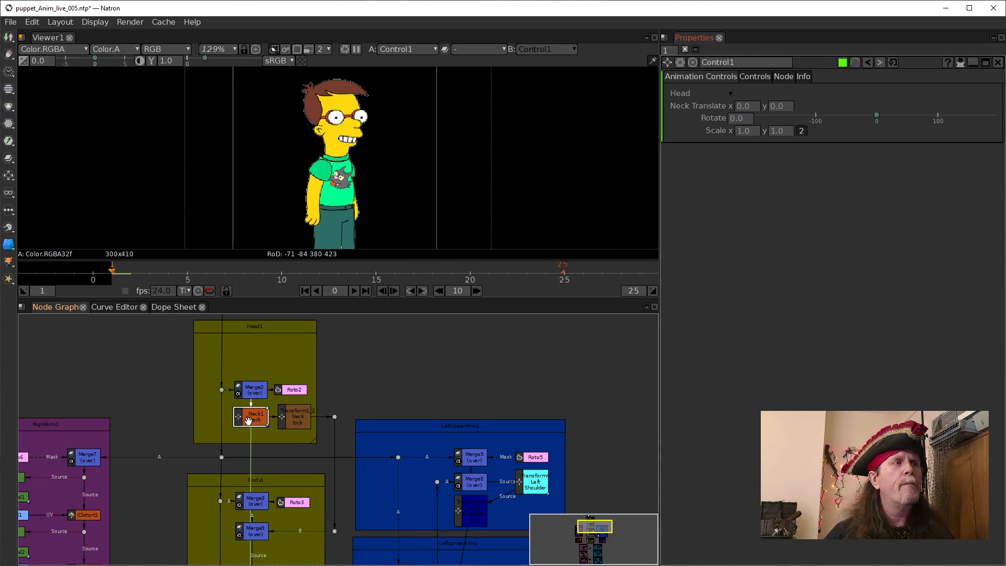
Rename the _Neck1 transform node as Neck1.
double_click(249, 421)
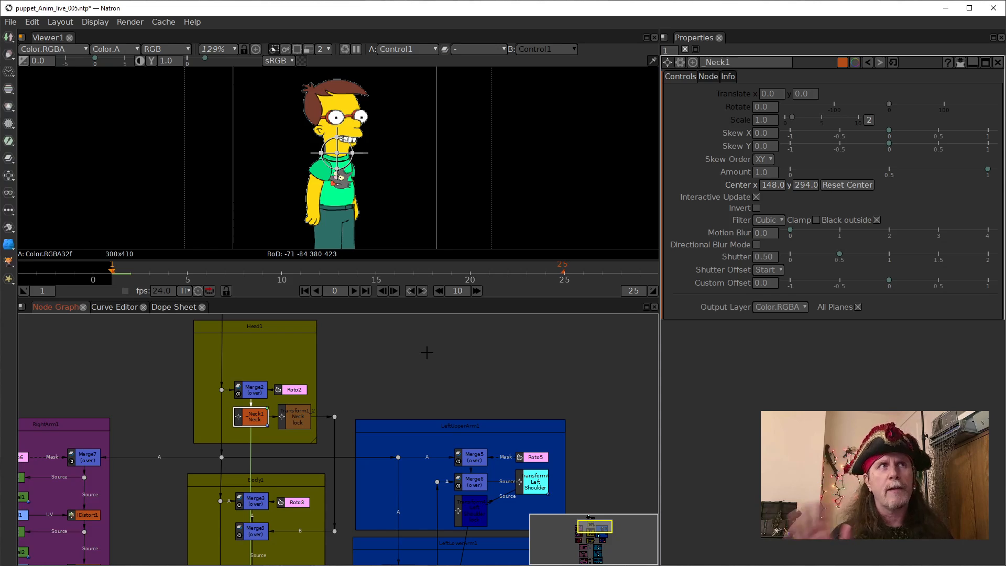
click(706, 62)
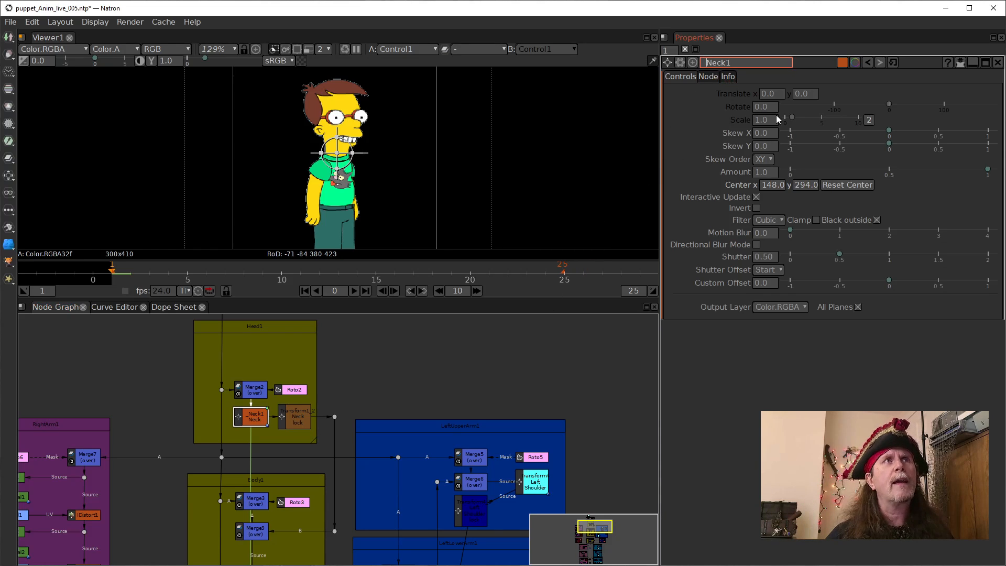
key(BackSpace)
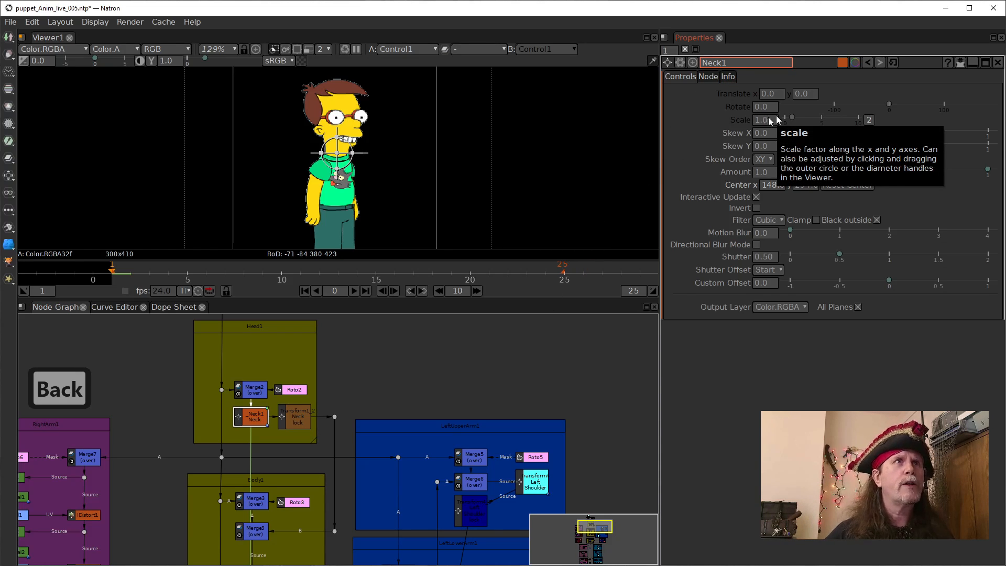
click(387, 410)
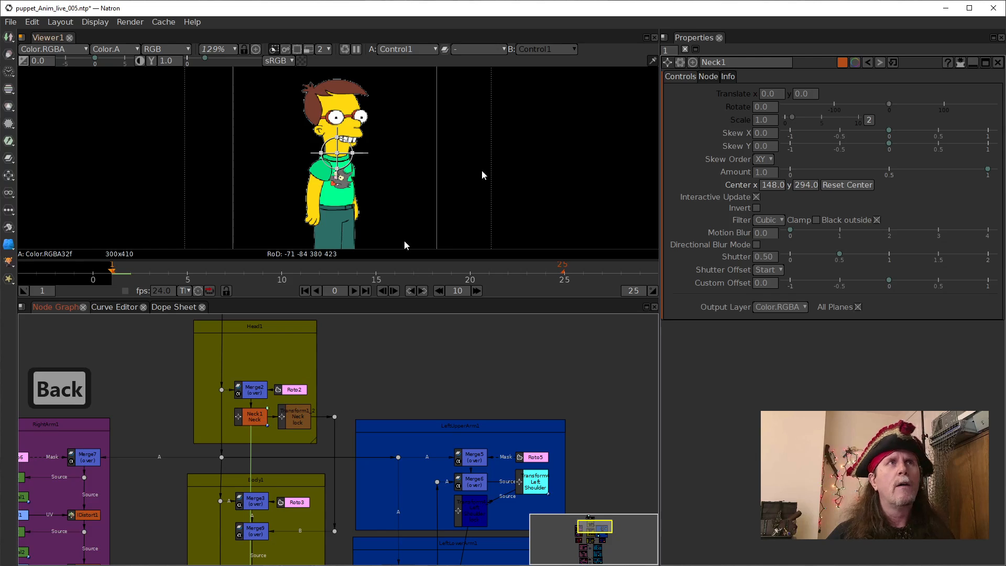
click(256, 418)
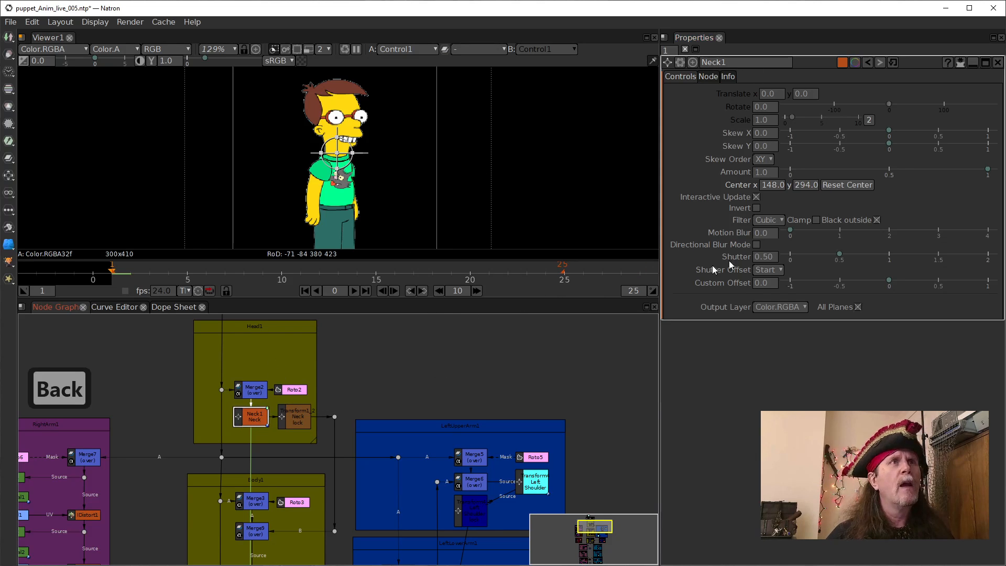
click(680, 63)
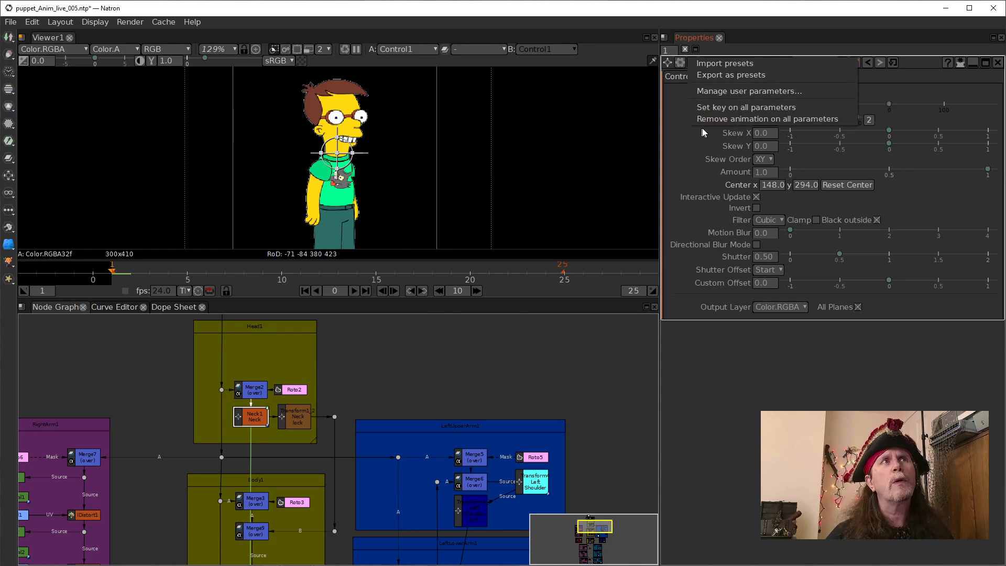
click(519, 345)
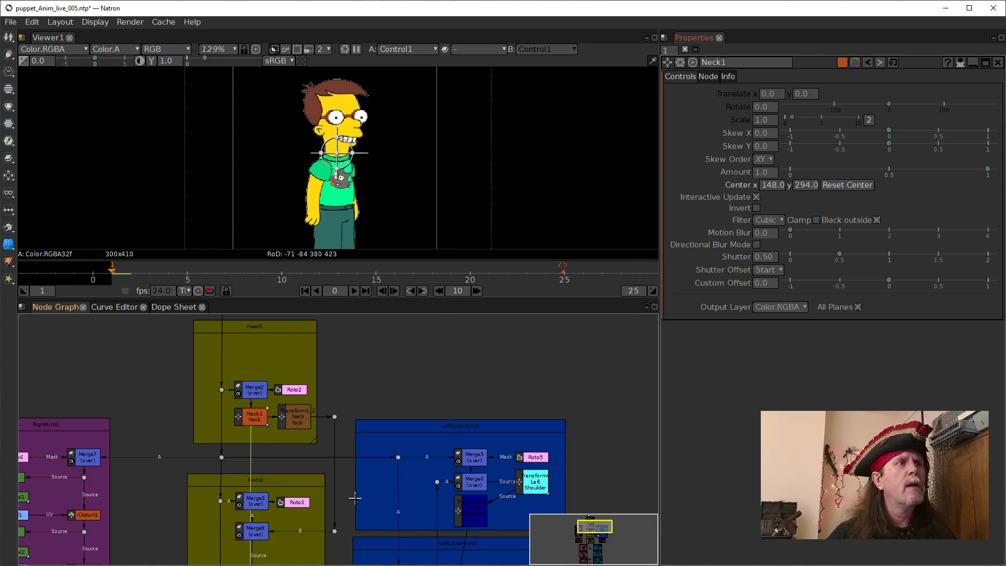
Open the properties of the Control1 node located between the two foot backdrops.
drag(344, 523, 333, 309)
drag(324, 458, 330, 325)
mouse_move(298, 514)
mouse_down()
mouse_move(299, 387)
mouse_move(289, 373)
mouse_move(298, 309)
mouse_up()
click(260, 482)
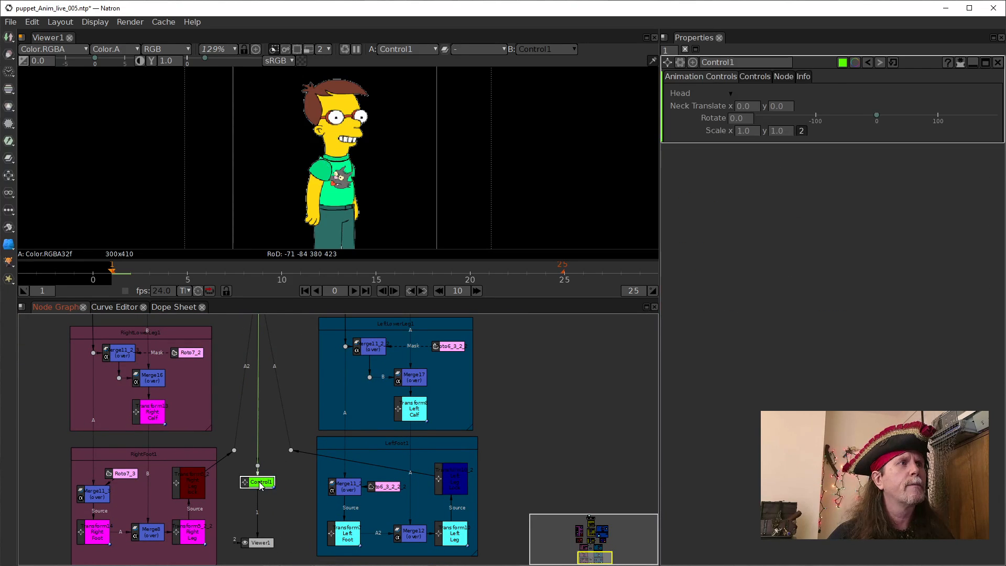
drag(534, 332, 514, 457)
drag(524, 408, 530, 508)
drag(531, 390, 523, 506)
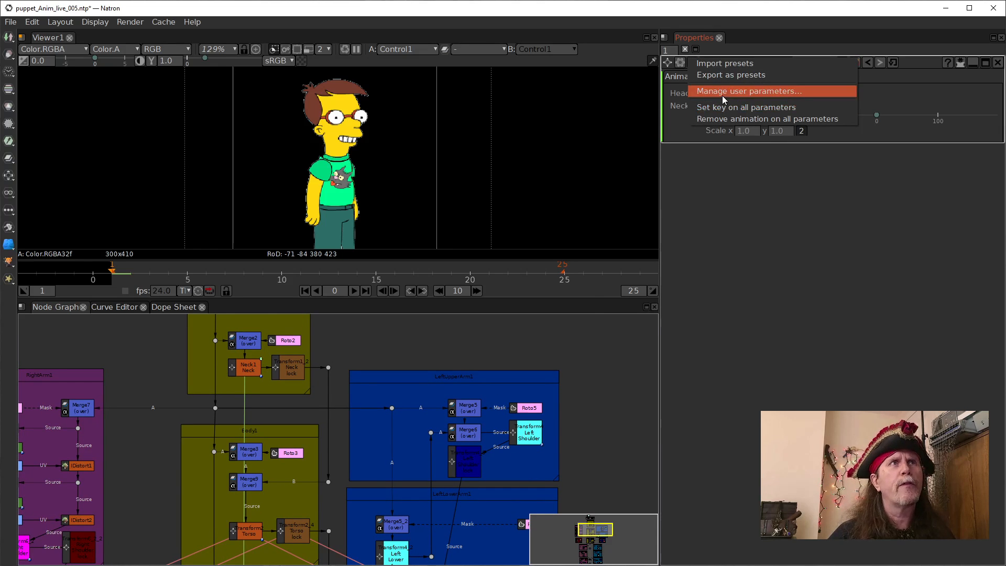
Edit Control1's _Neck1rotate user parameter, giving it the script name Neck1rotate and the label Neck Rotate.
click(700, 92)
click(465, 268)
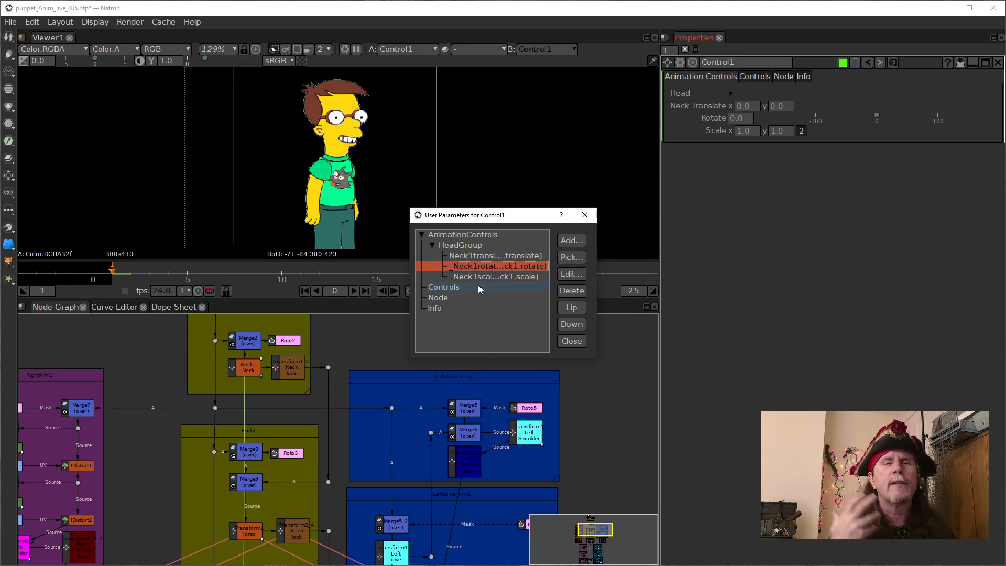
click(572, 274)
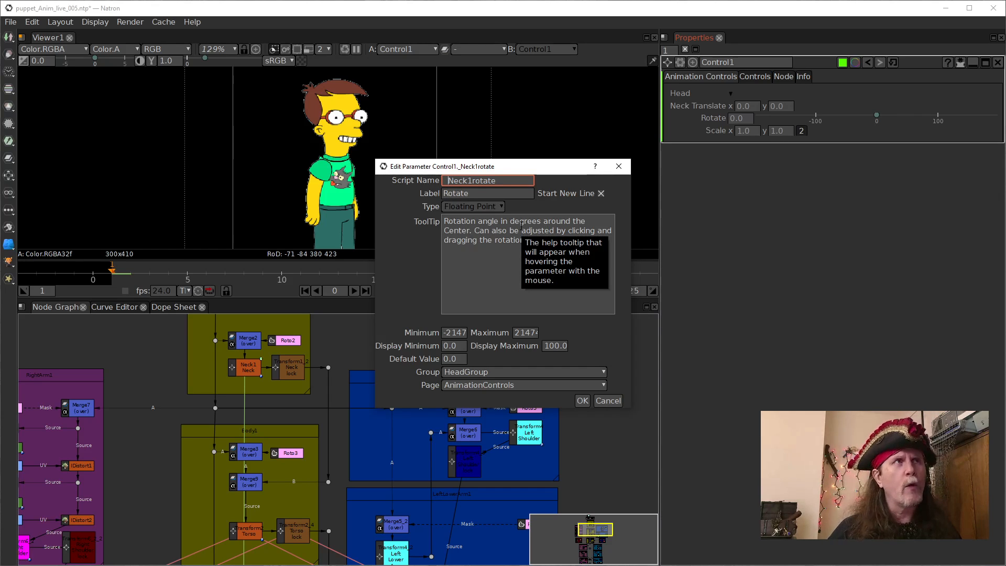
click(473, 194)
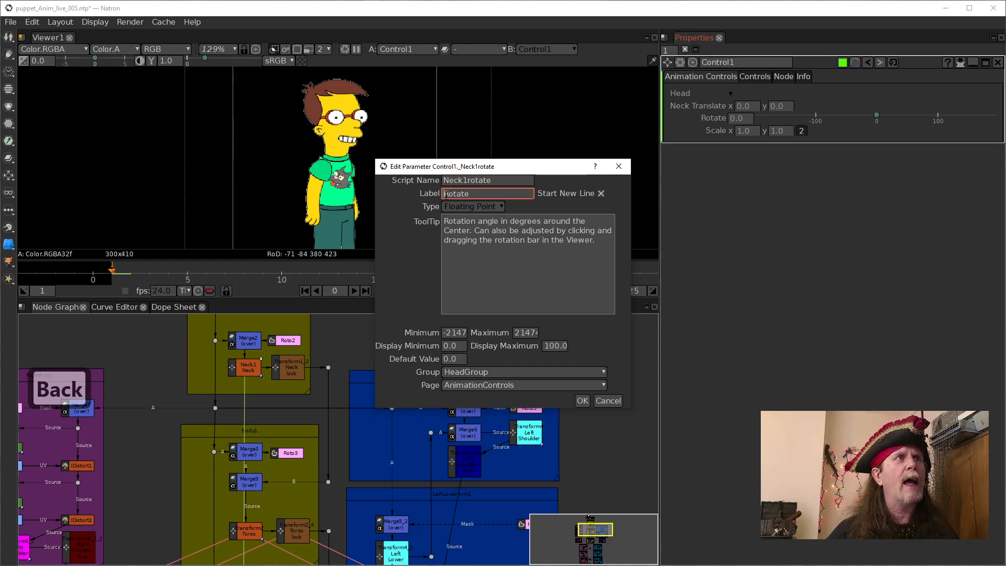
text(Neck)
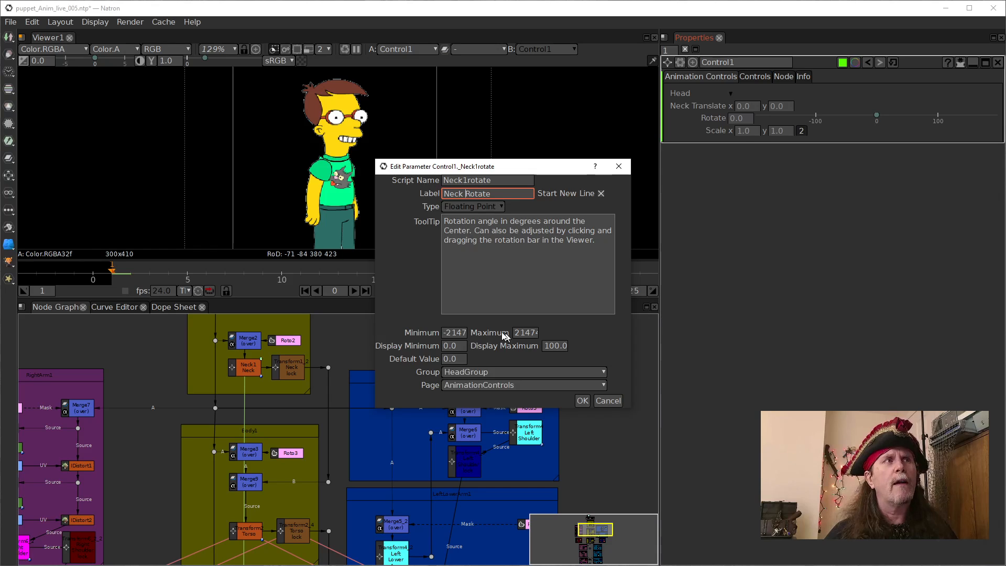
Set the Neck Rotate parameter's display minimum to -360 and display maximum to 360, and accept the edits.
click(459, 346)
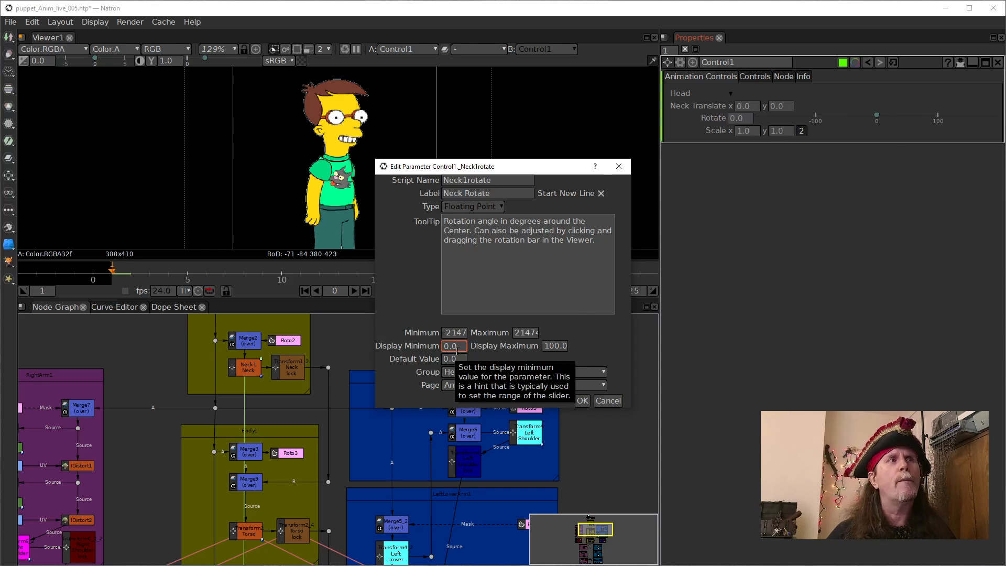
drag(457, 347, 394, 348)
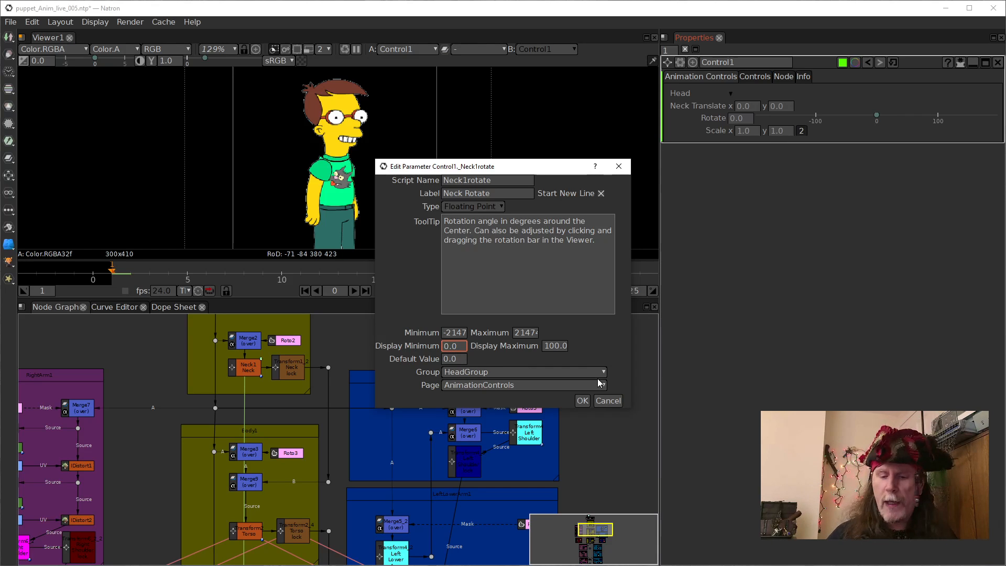
text(-36)
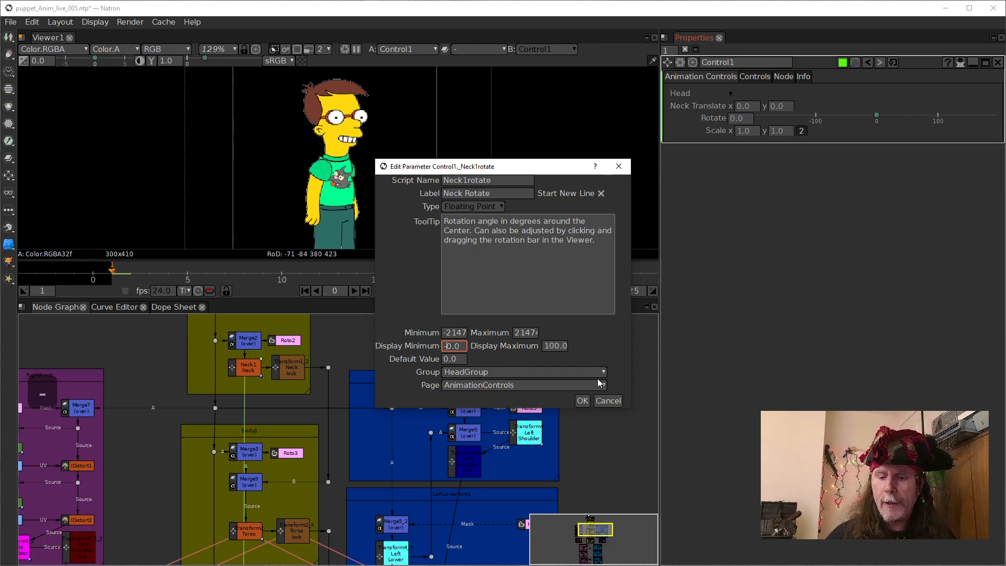
key(Tab)
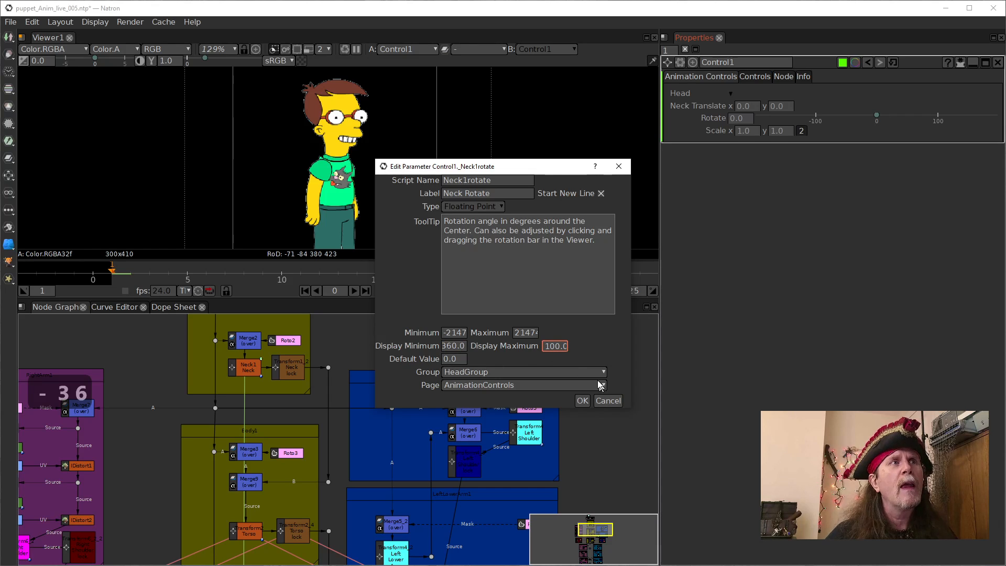
click(546, 347)
text(36)
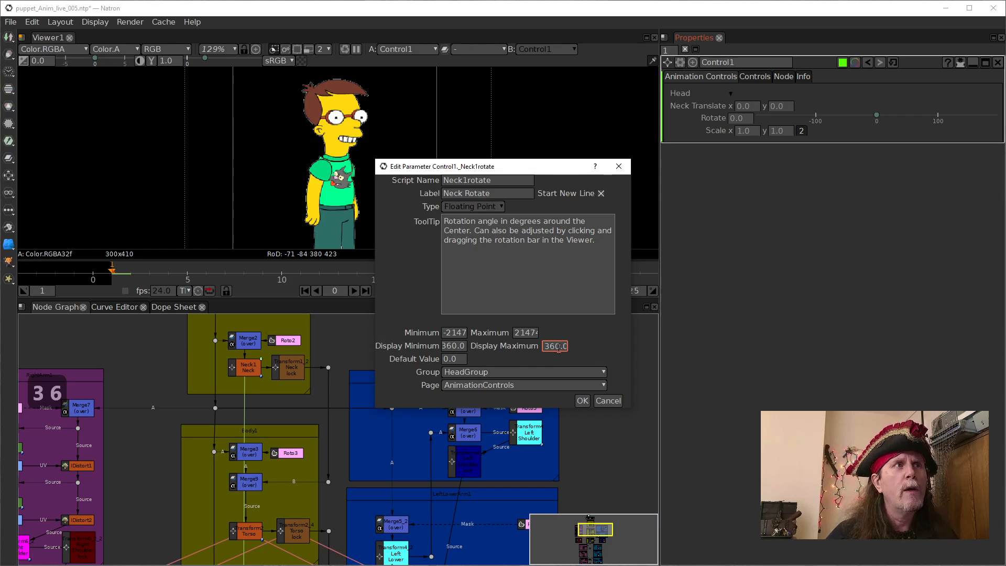
click(444, 346)
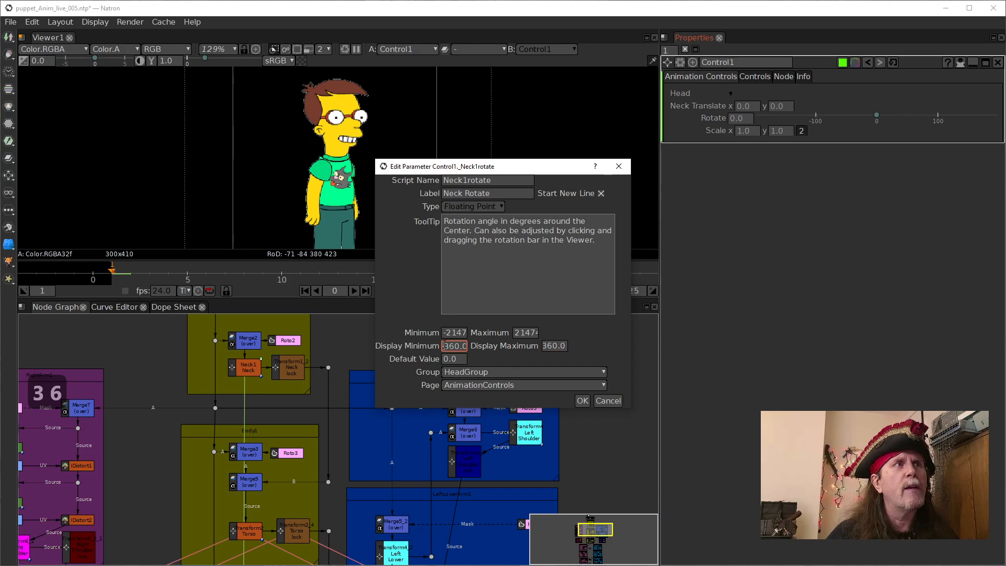
key(Left)
key(Left)
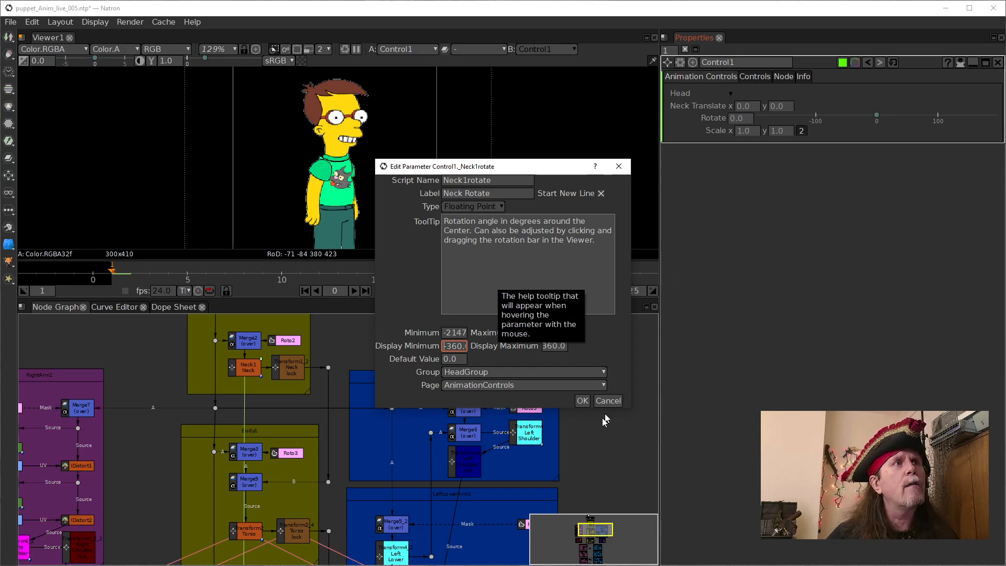
click(583, 402)
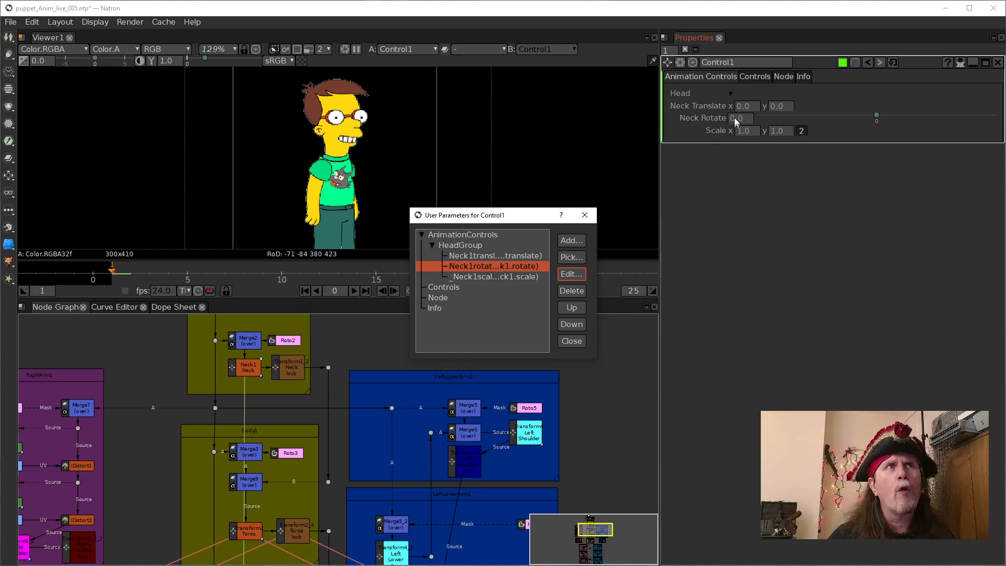
Edit the _Neck1scale user parameter, giving it the script name Neck1scale and the label Neck Scale, and accept the edits.
click(496, 277)
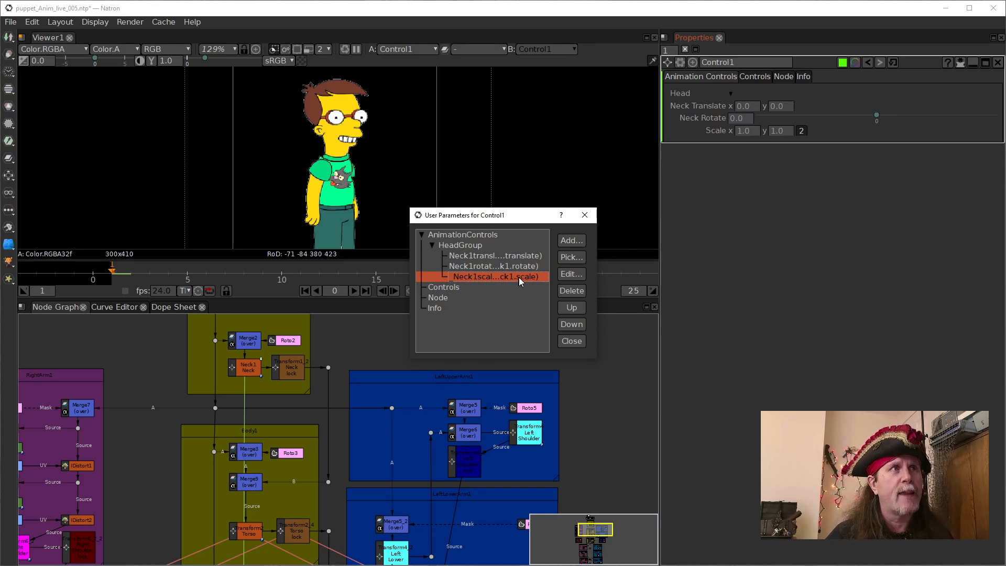
click(567, 275)
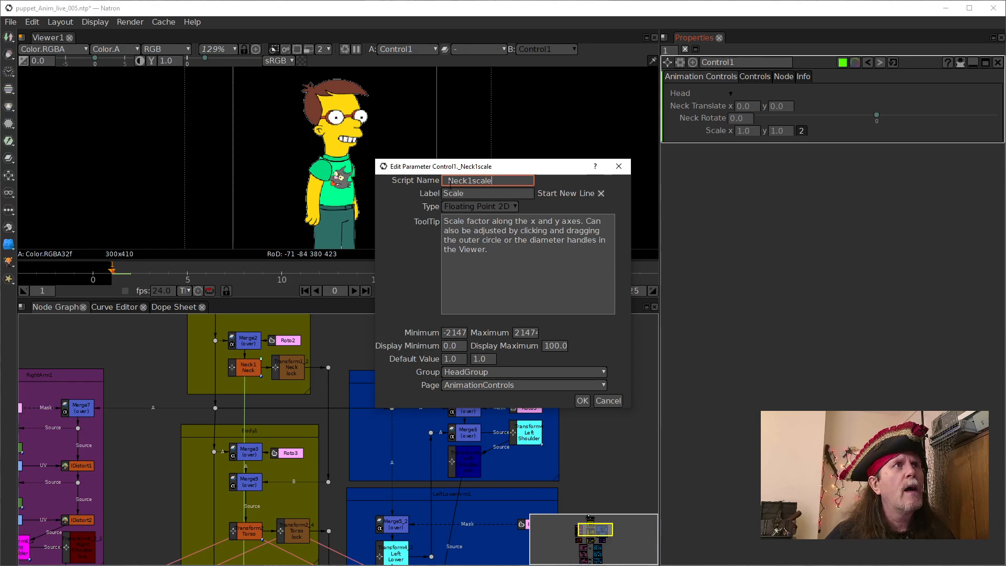
key(BackSpace)
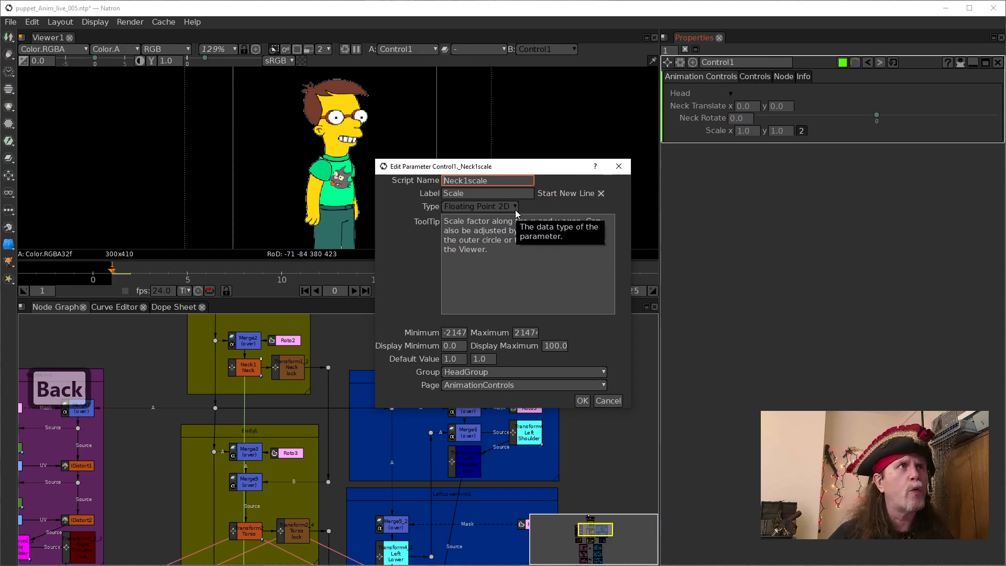
click(452, 194)
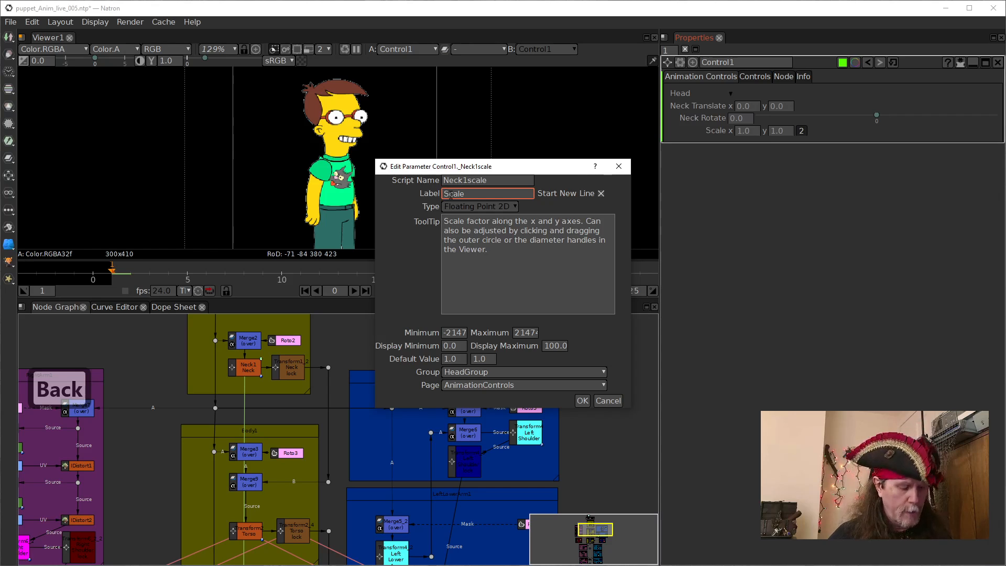
text(Neck)
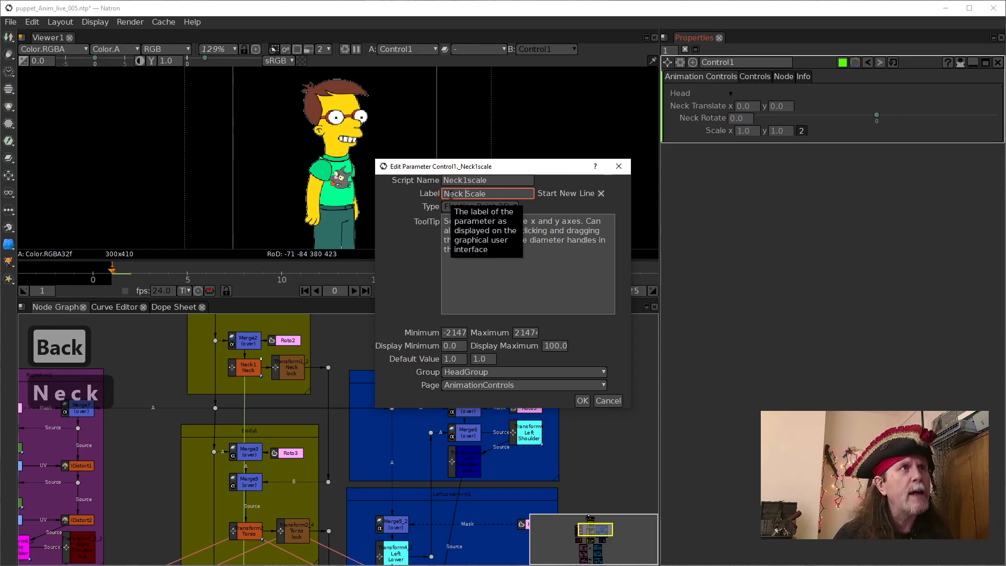
click(463, 225)
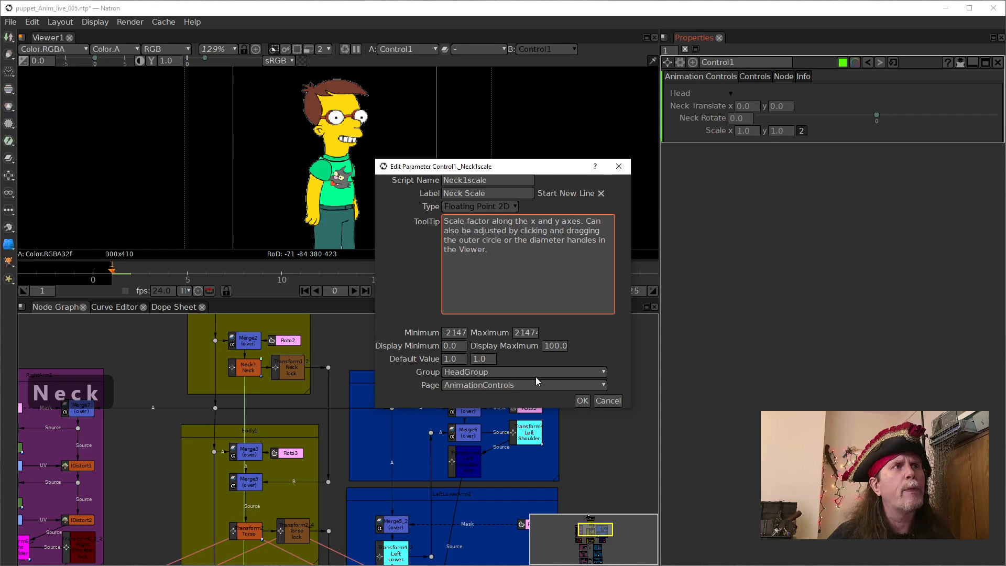
click(584, 401)
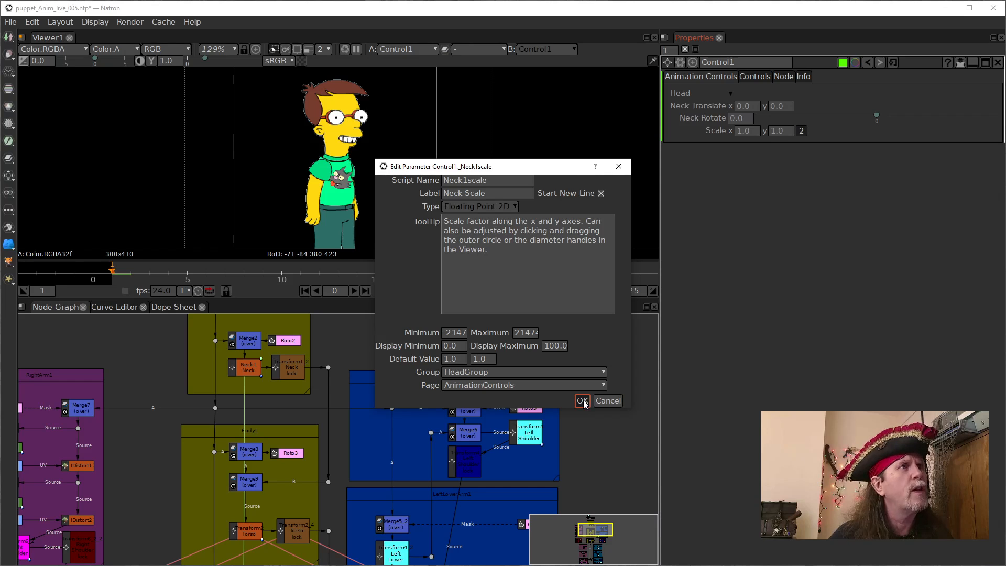
click(583, 401)
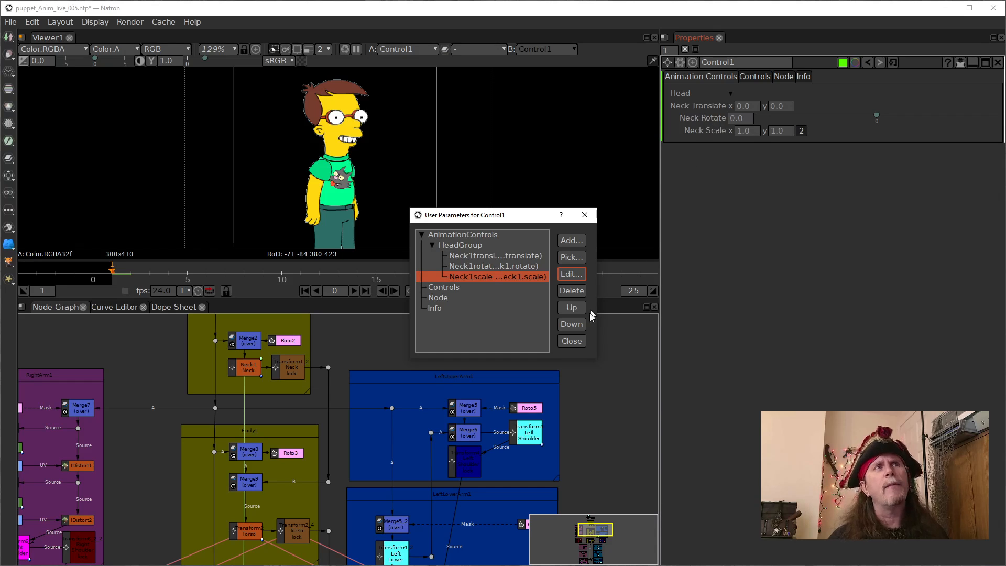
Start adding a new user parameter to Control1 on the AnimationControls page.
click(562, 240)
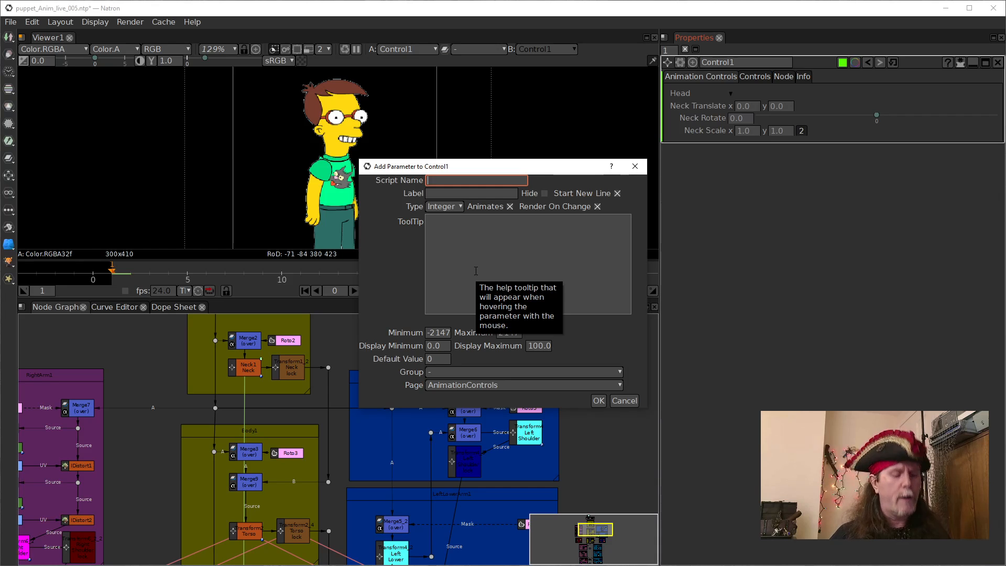
Enter Torso as both the script name and the label of the new Control1 parameter.
text(Tor)
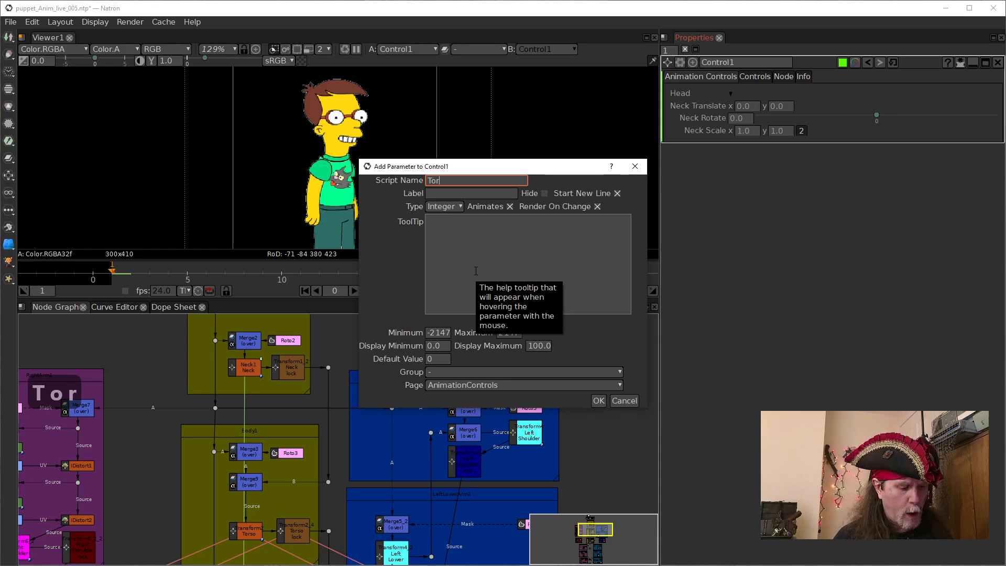
text(so)
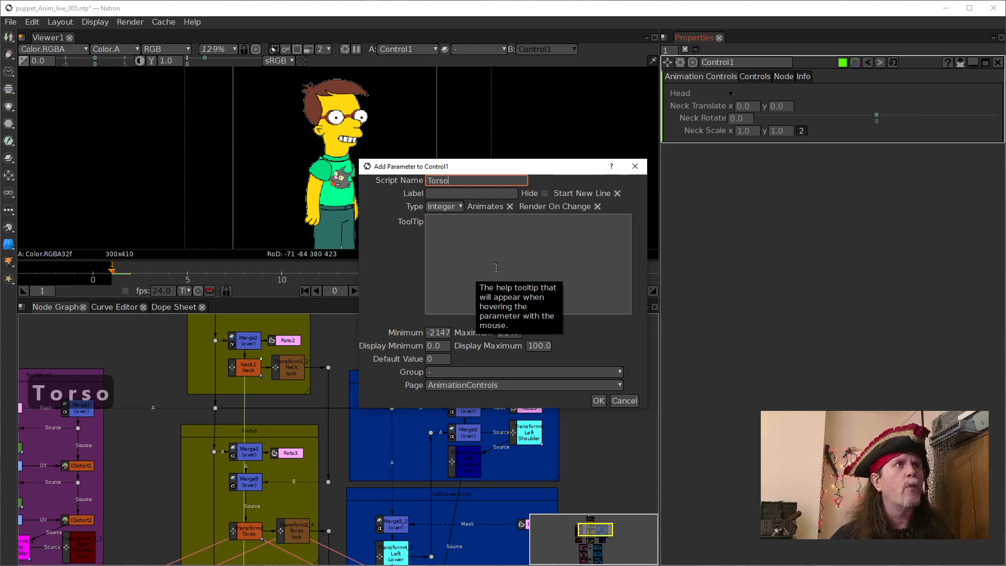
click(469, 194)
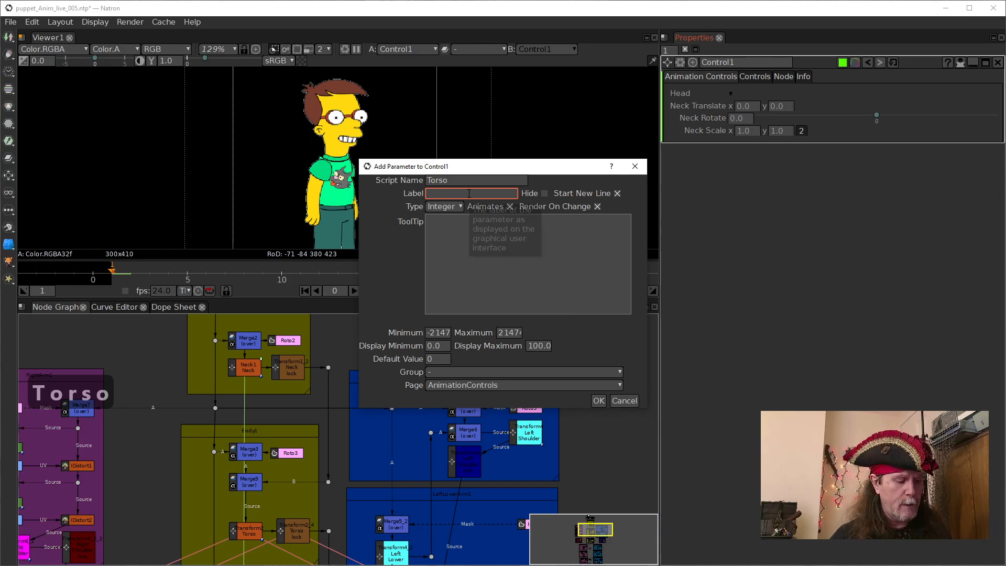
text(T)
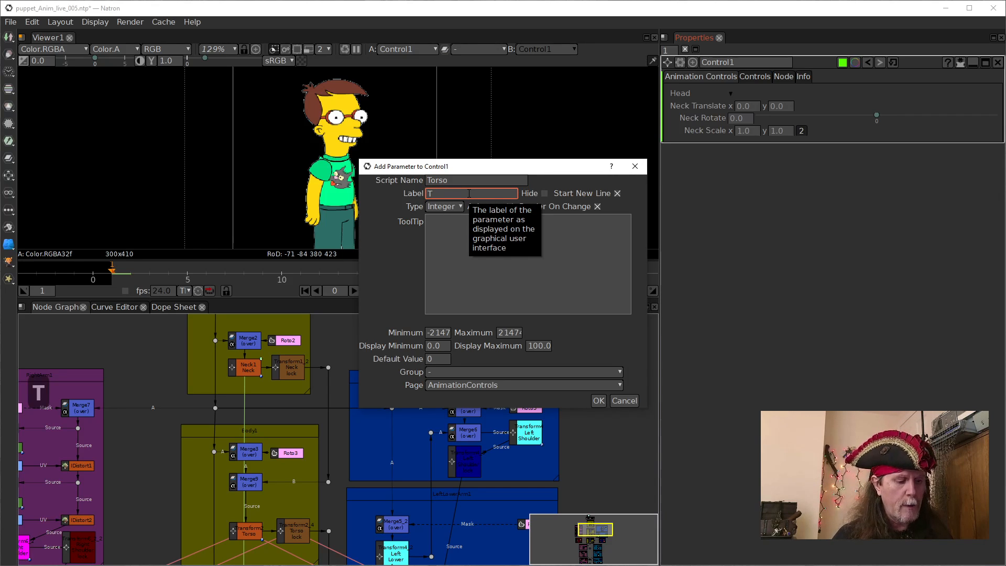
text(ro)
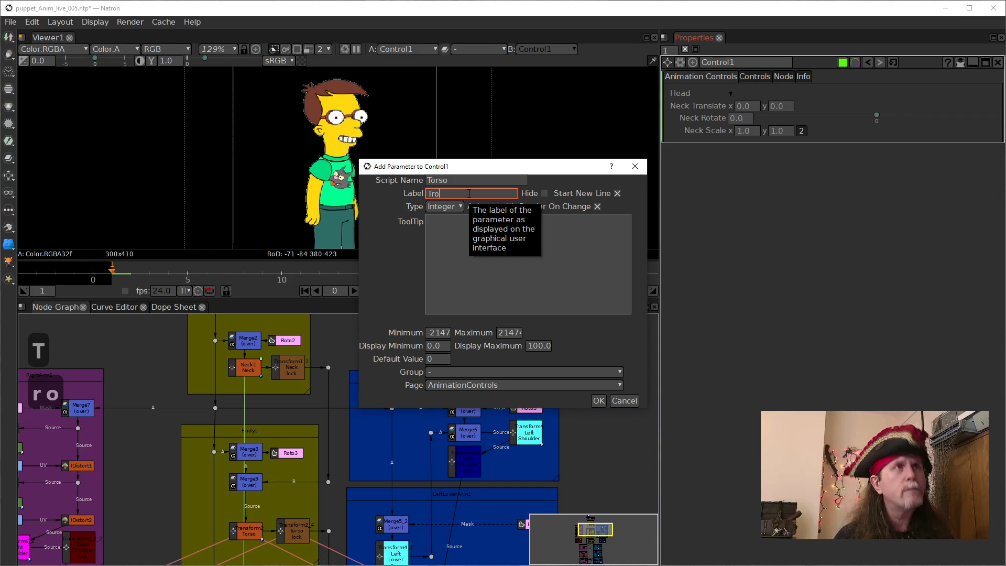
key(BackSpace)
key(BackSpace)
text(orso)
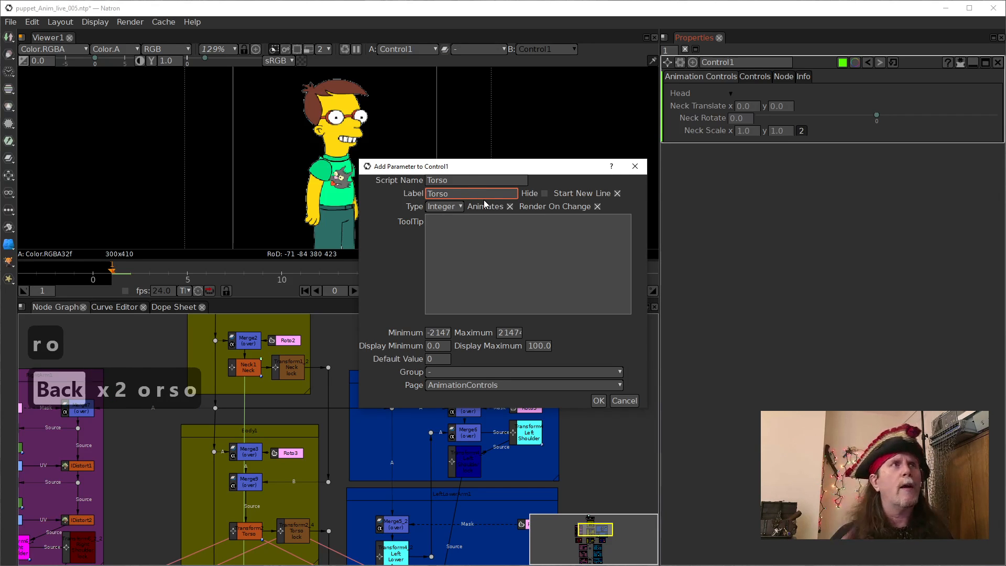
Make the Torso parameter a Group on the AnimationControls page, add it to Control1, and close the user parameters.
drag(506, 167, 563, 236)
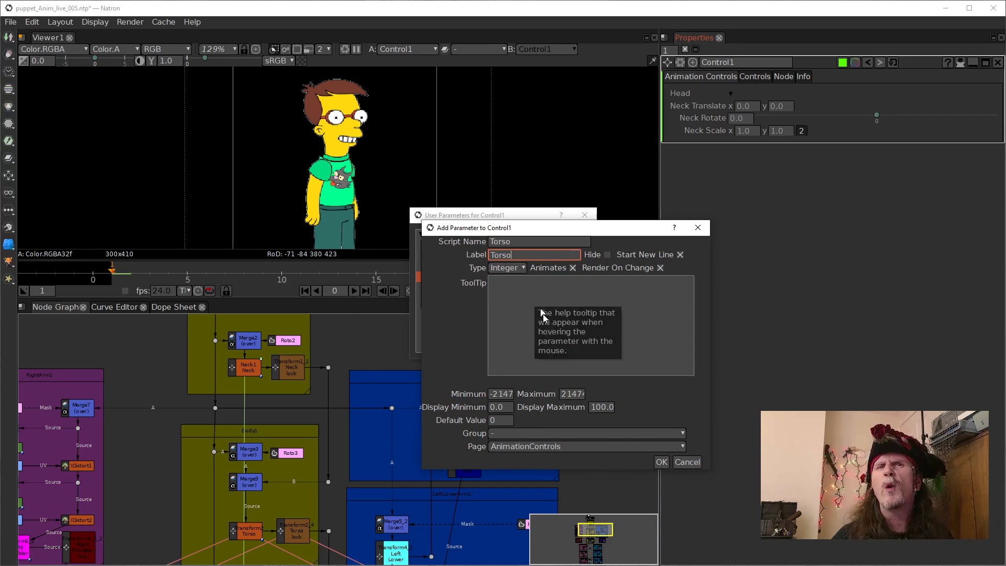
click(508, 269)
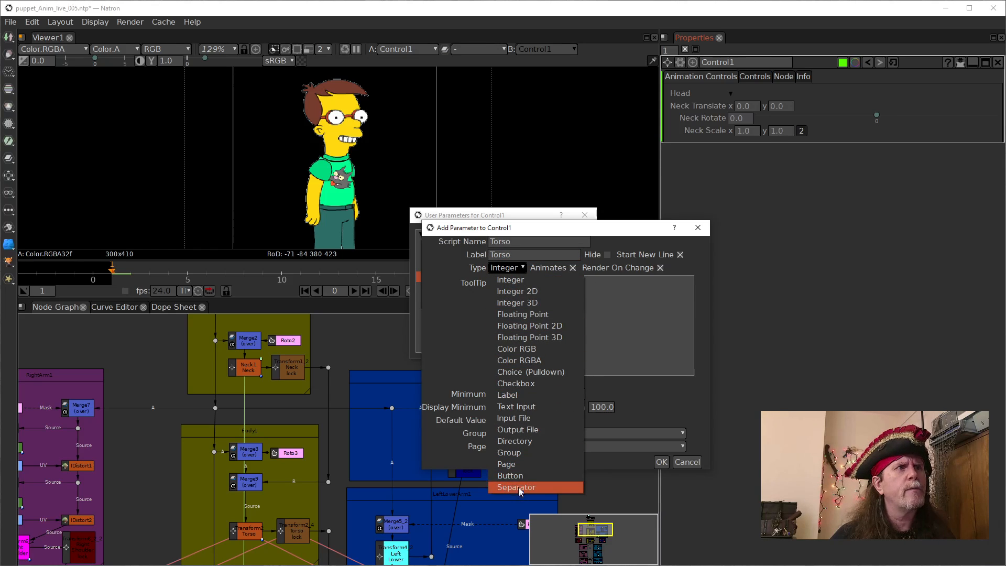
click(513, 451)
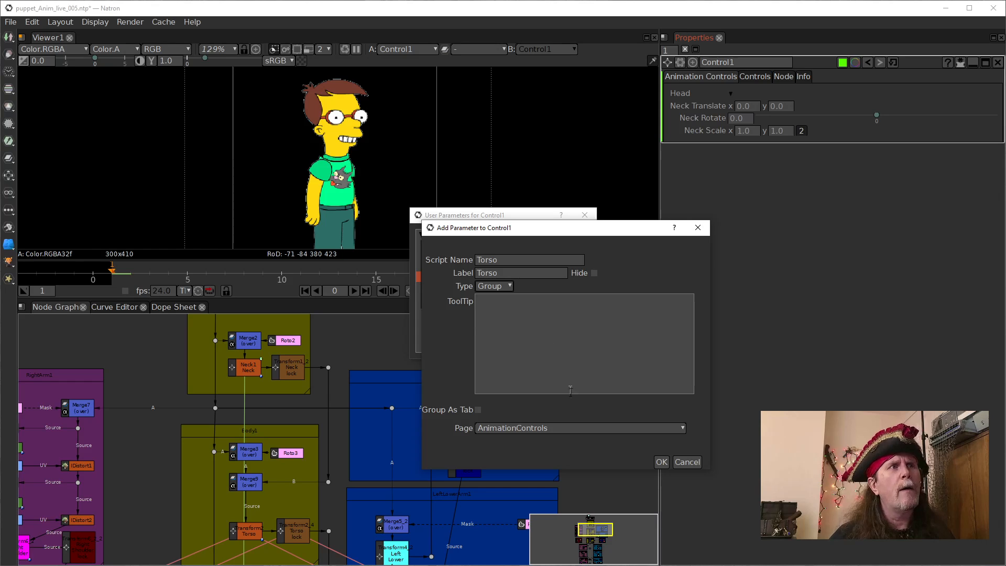
click(662, 461)
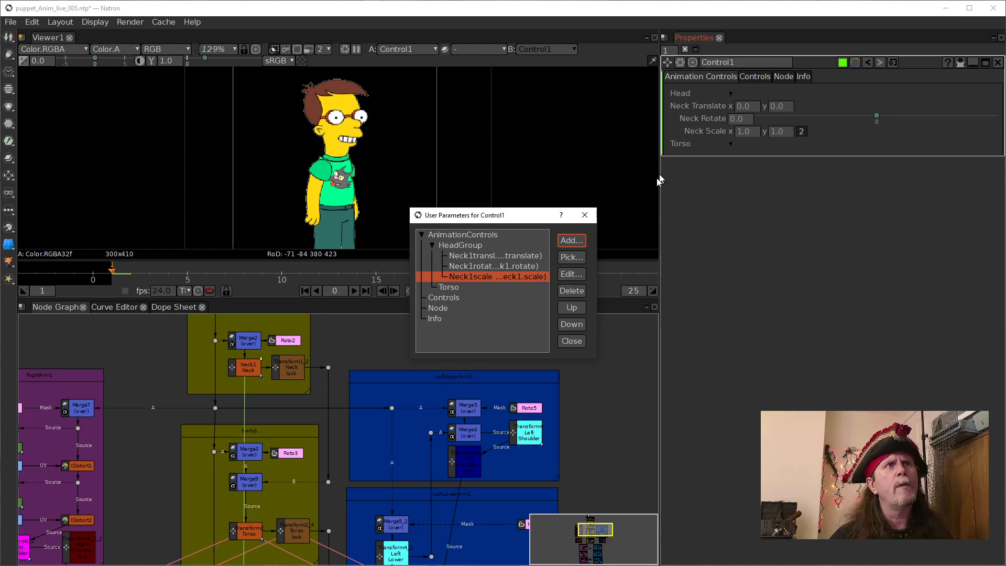
click(570, 341)
Rename the orange Torso transform node in the Body1 group to _Torso1.
drag(427, 375, 445, 280)
click(320, 448)
double_click(320, 448)
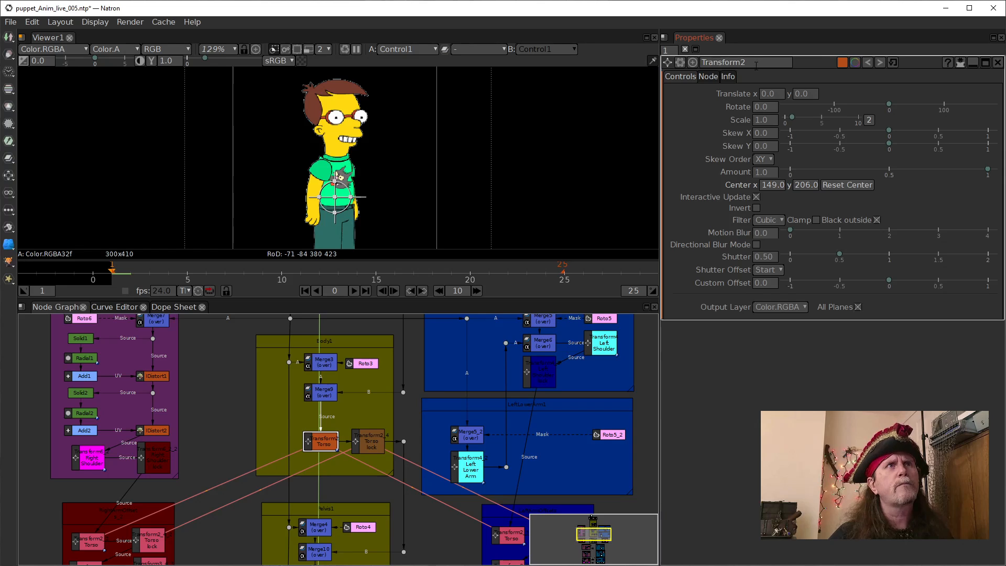
key(BackSpace)
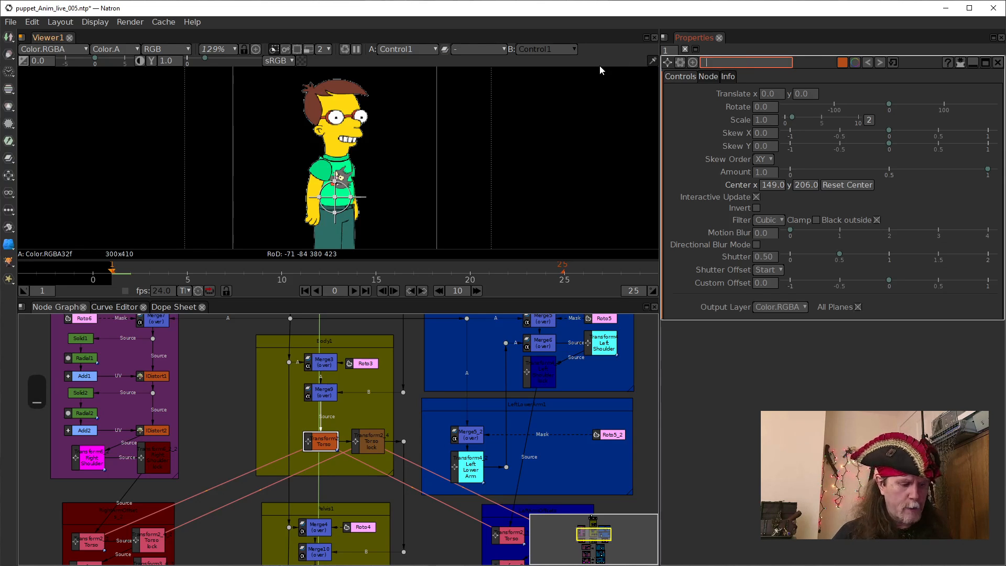
text(Toros)
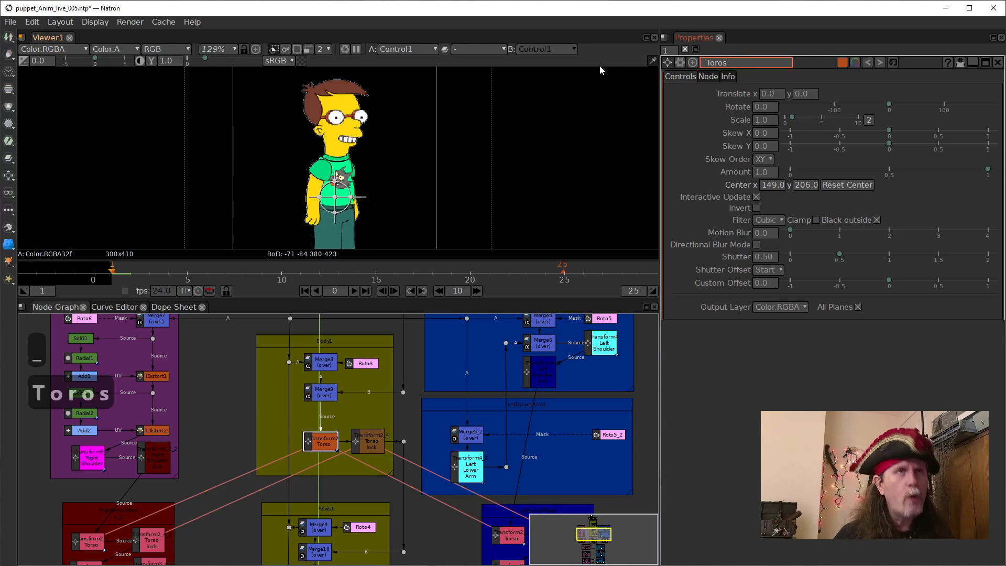
key(BackSpace)
key(BackSpace)
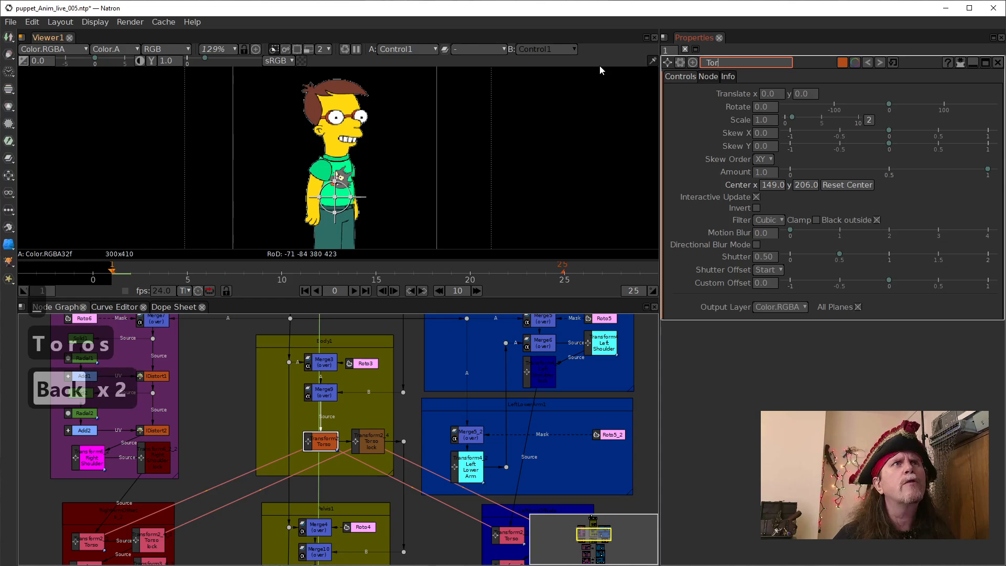
text(so1)
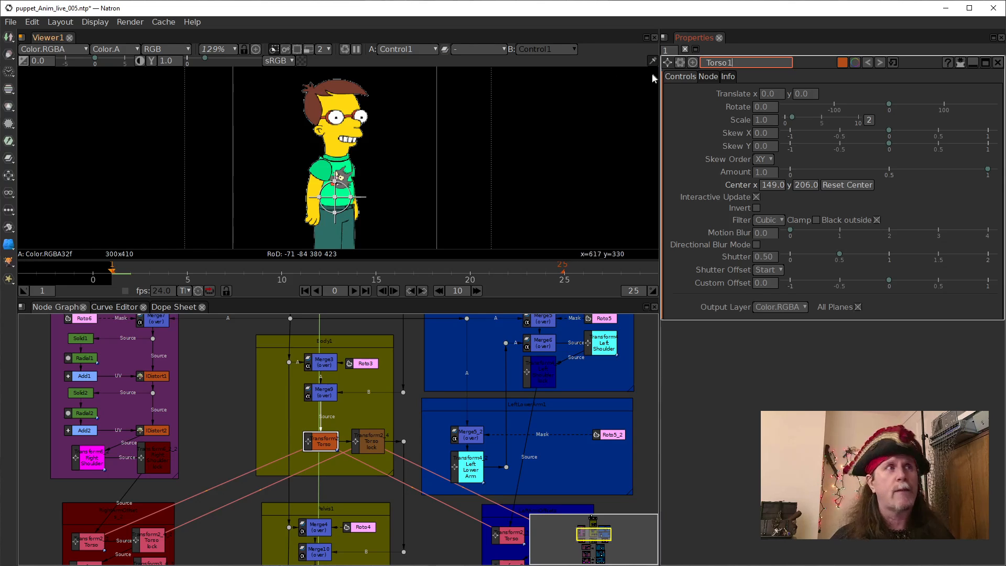
click(402, 432)
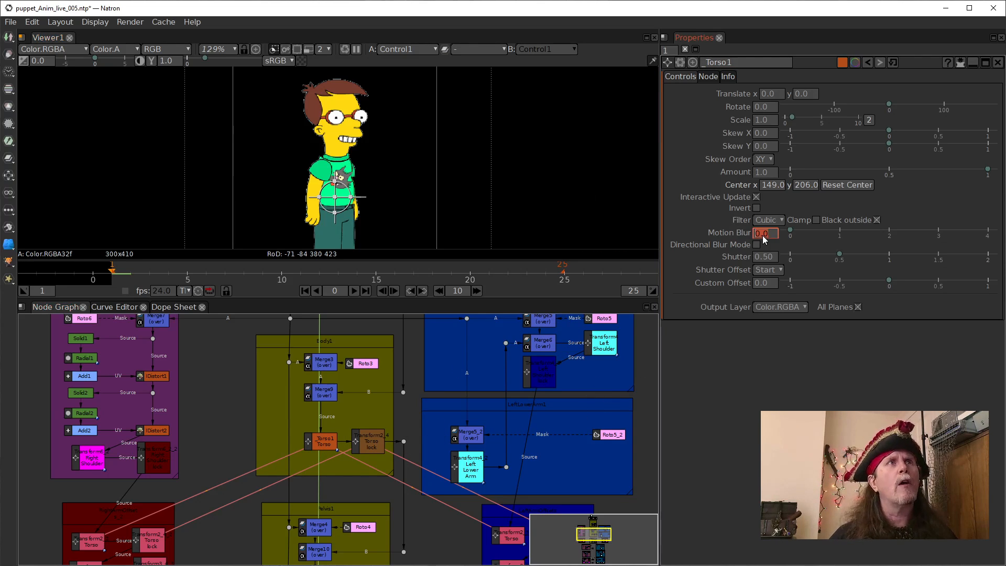
Rename the yellow Waist transform node below the torso group to _Waist.
scroll(413, 518, down, 5)
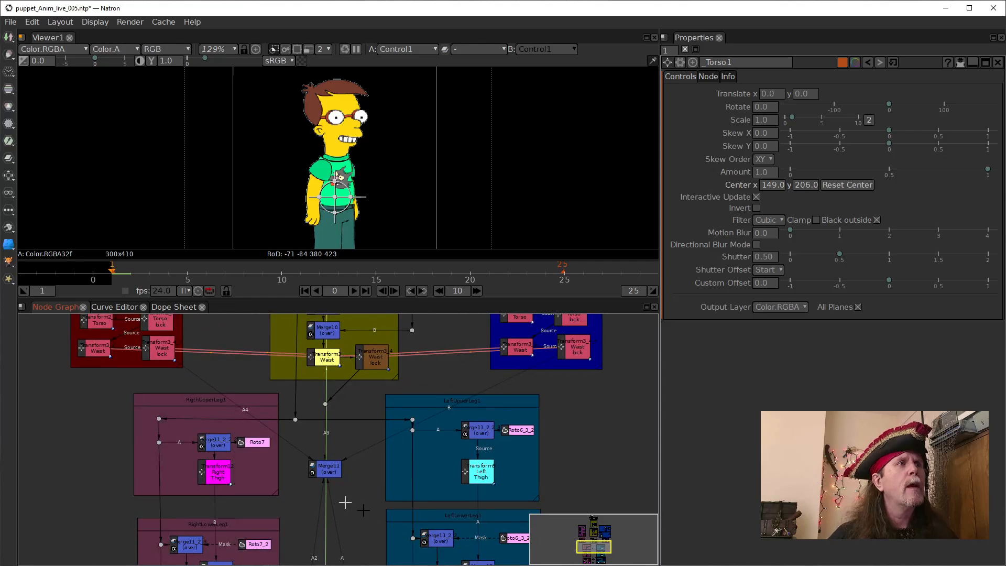
scroll(364, 467, down, 2)
scroll(361, 440, up, 4)
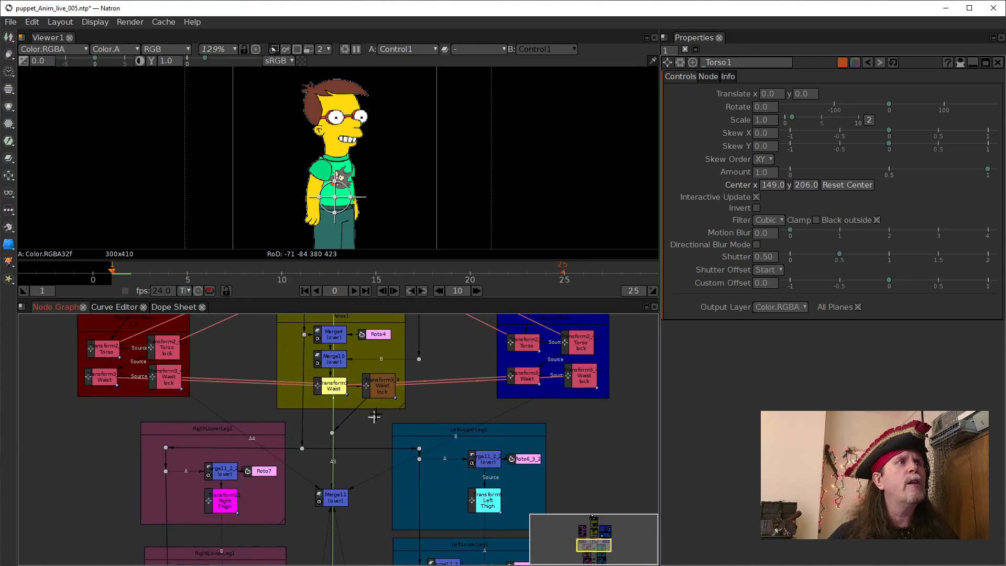
scroll(366, 492, up, 1)
click(321, 490)
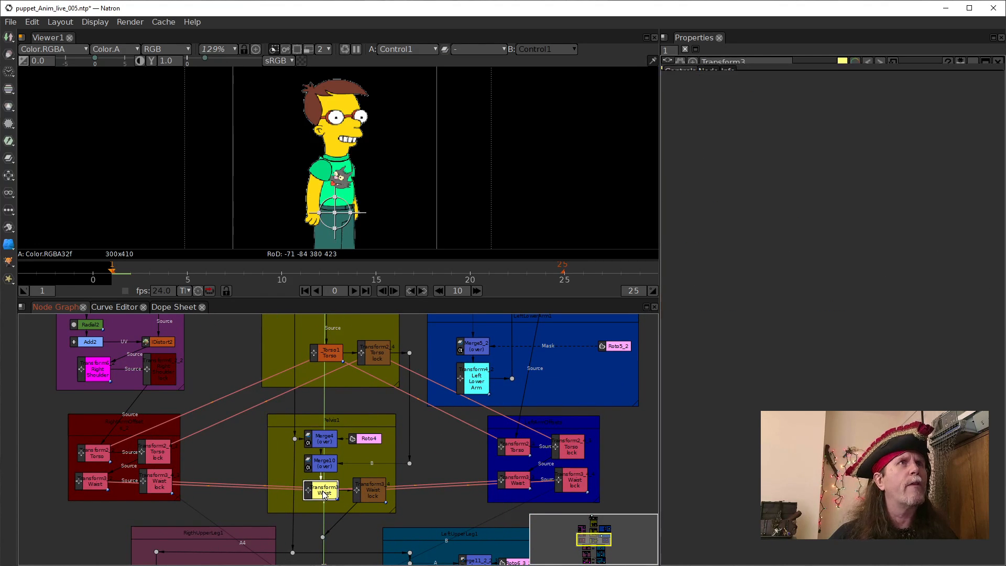
drag(755, 61, 634, 48)
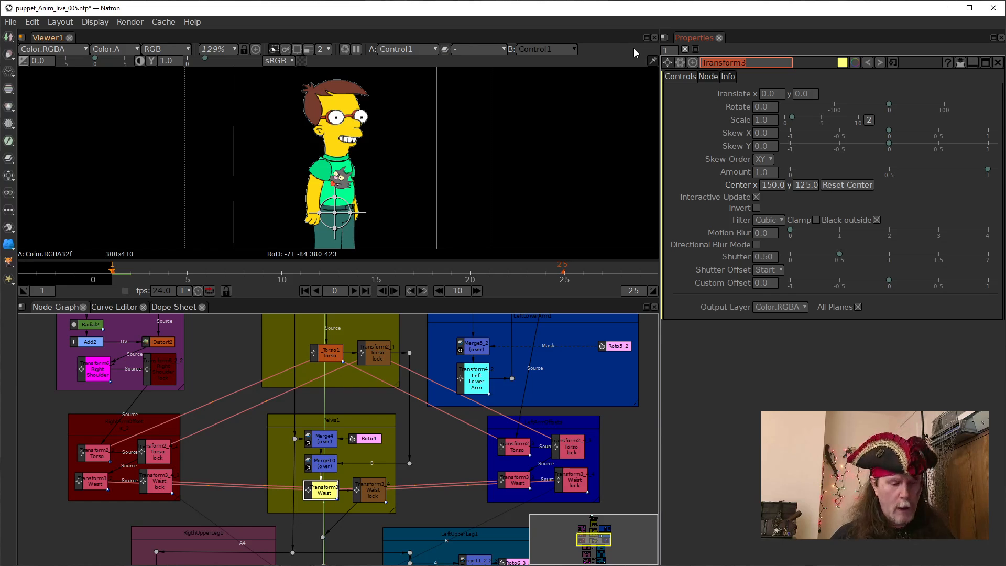
text(_Waist)
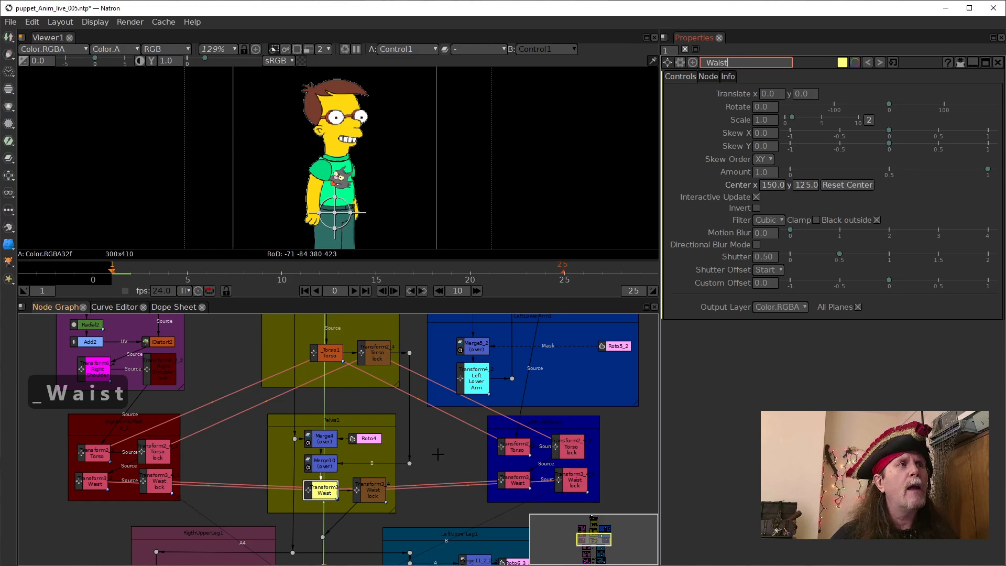
key(Return)
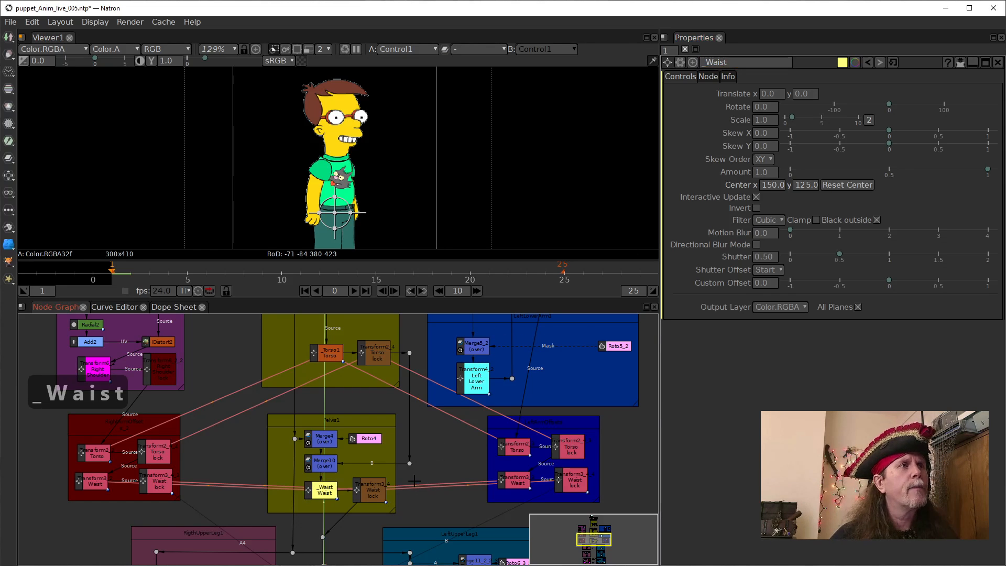
Try to open Puppet_animation_006.ntp.lock from the Episode 0025 folder, and close the empty project window.
drag(233, 364, 310, 451)
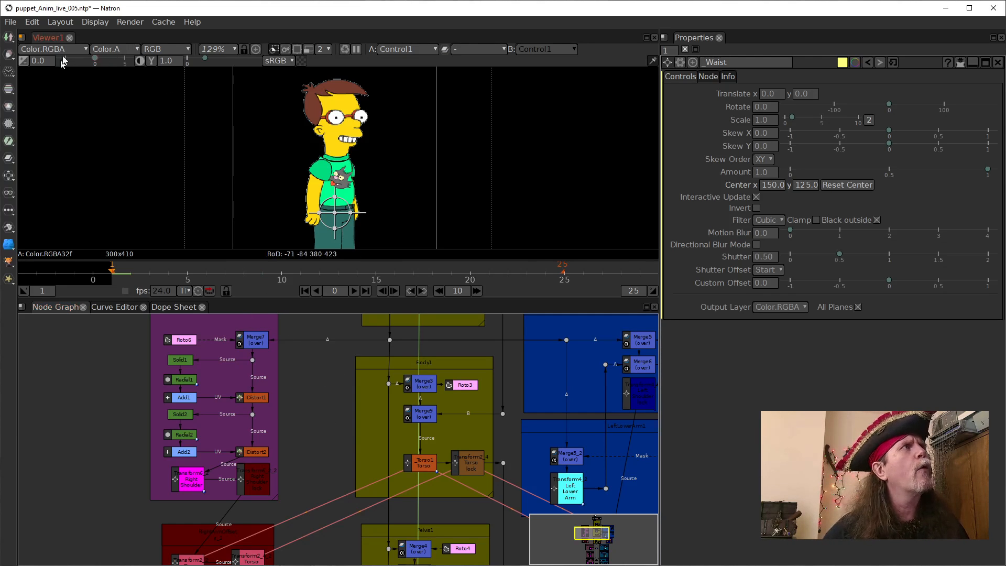
click(11, 21)
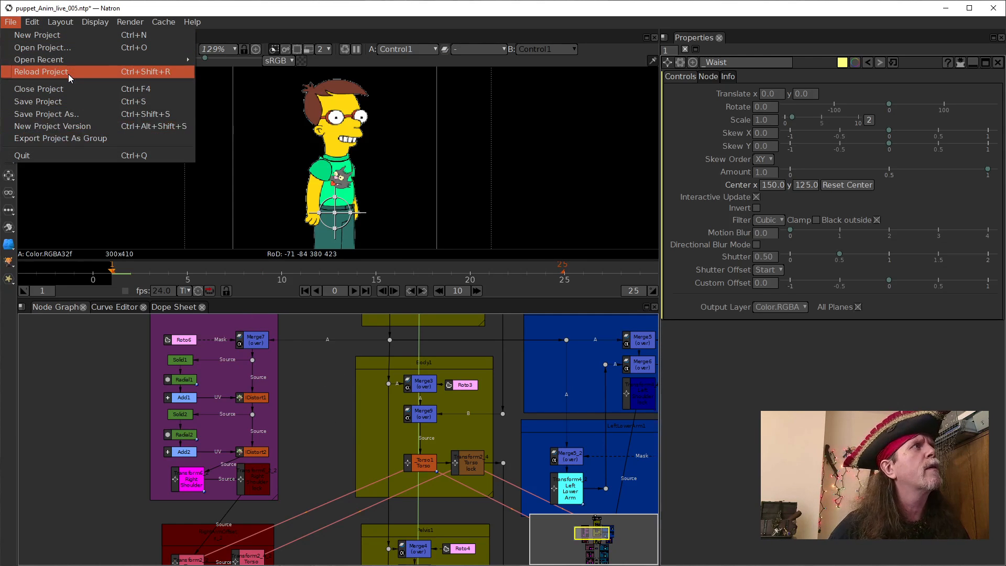
mouse_move(60, 63)
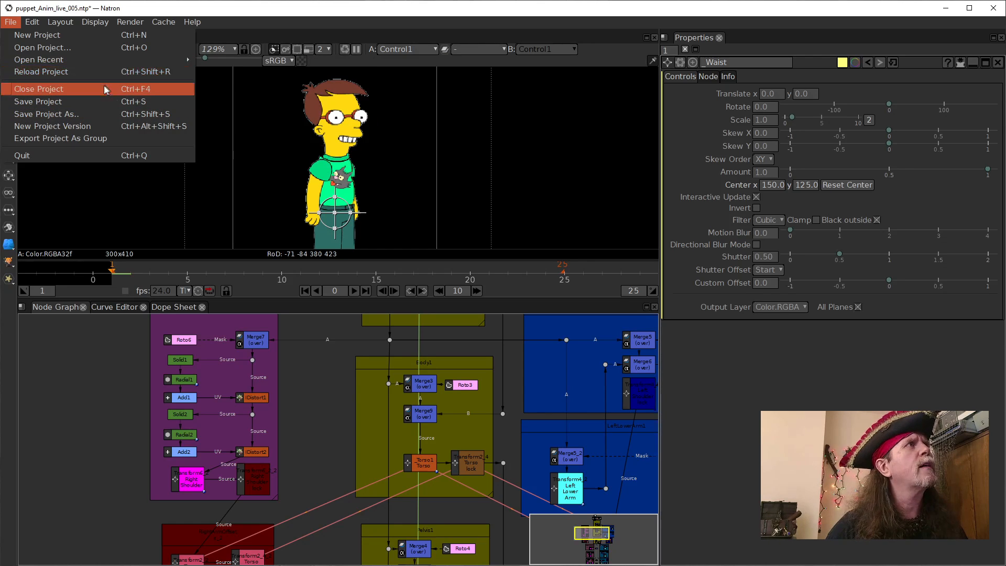
click(51, 48)
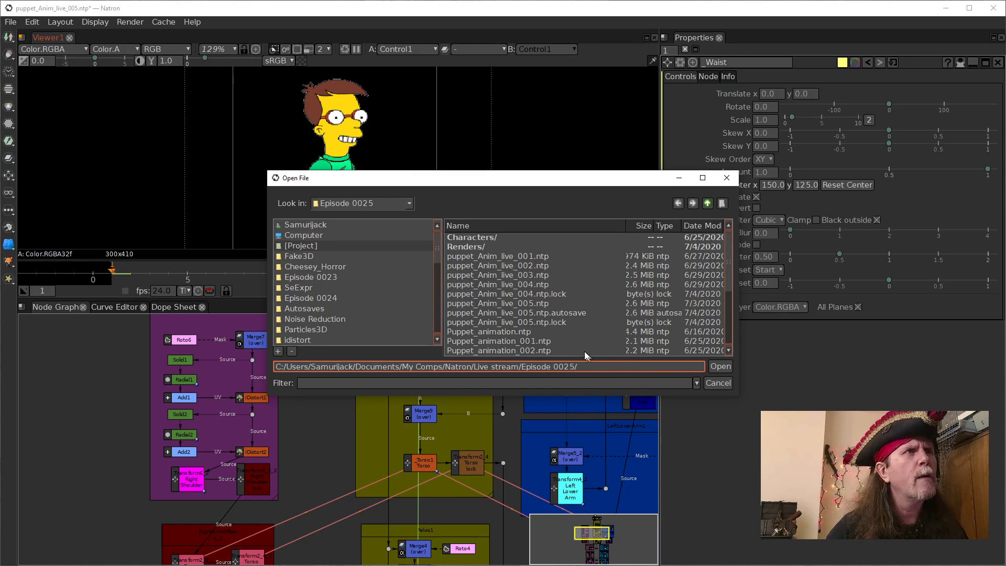
scroll(583, 351, down, 1)
scroll(583, 351, down, 1)
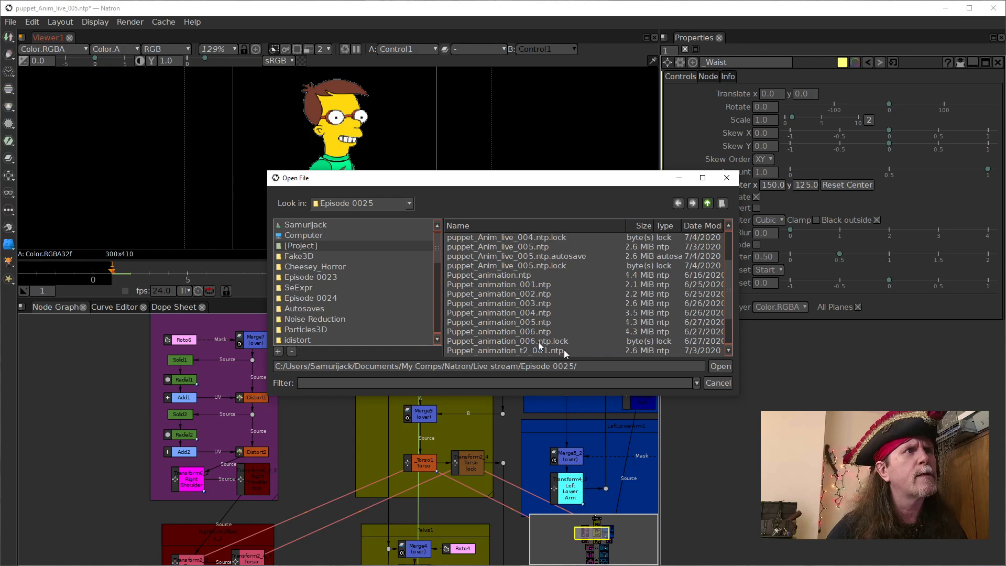
click(473, 341)
click(728, 365)
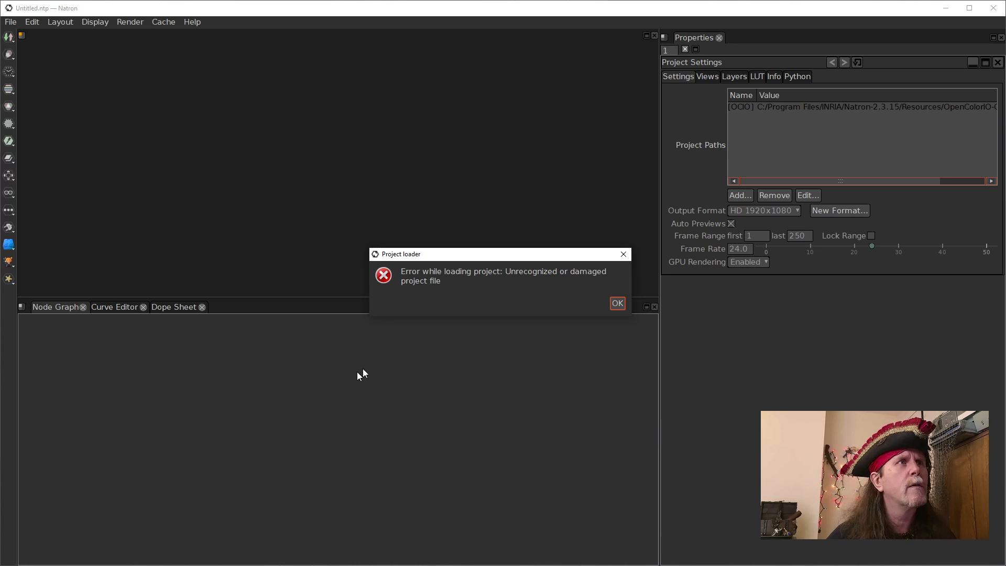
click(619, 302)
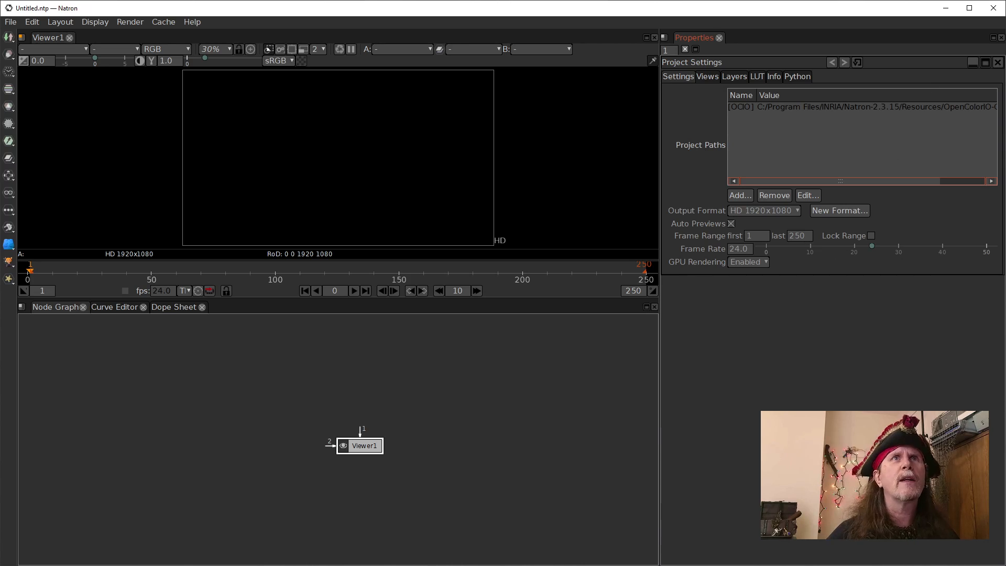
click(993, 7)
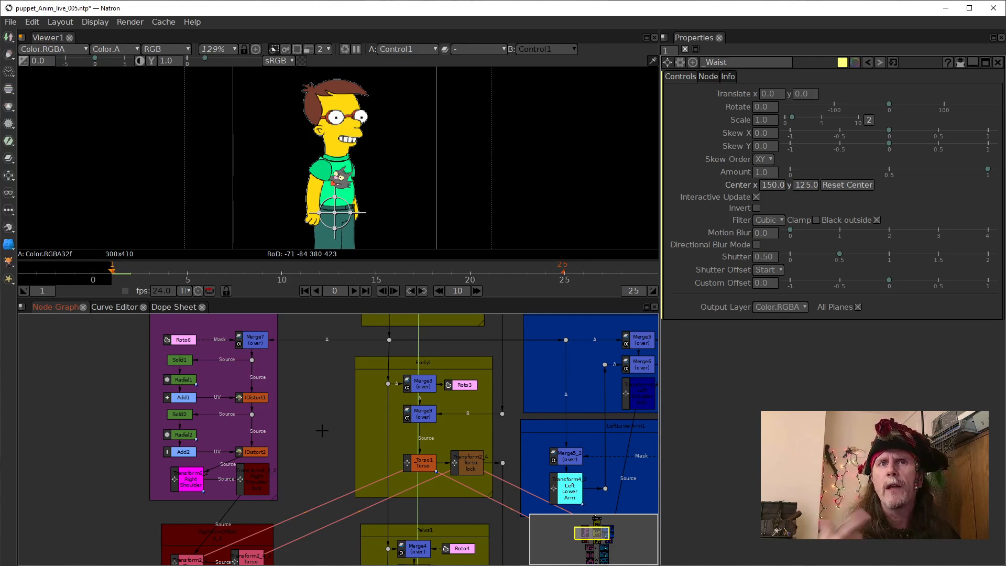
Review the _Torso1 and _Waist nodes and their links to the neighbouring transform groups, selecting _Torso1.
drag(337, 435, 313, 363)
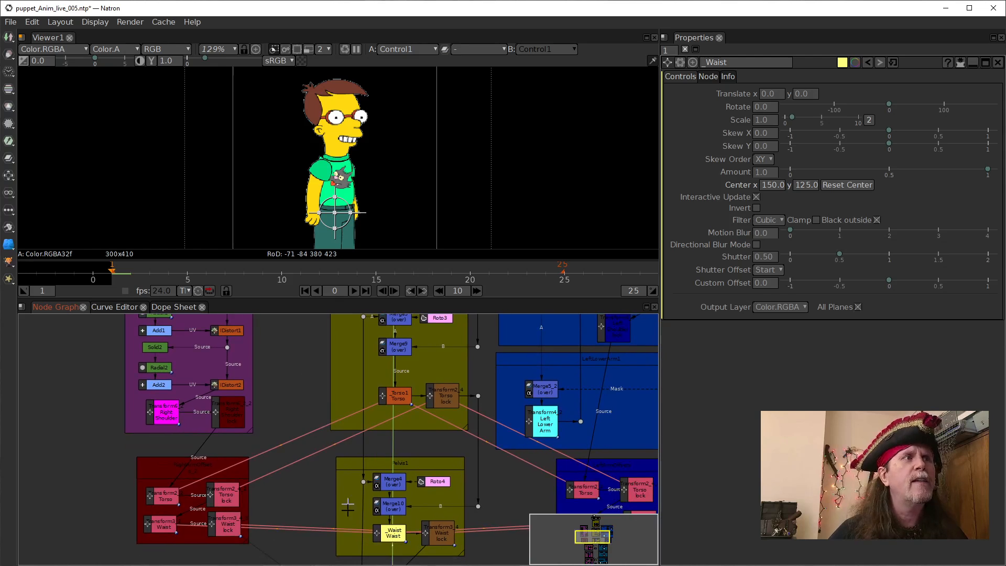
drag(333, 511, 299, 418)
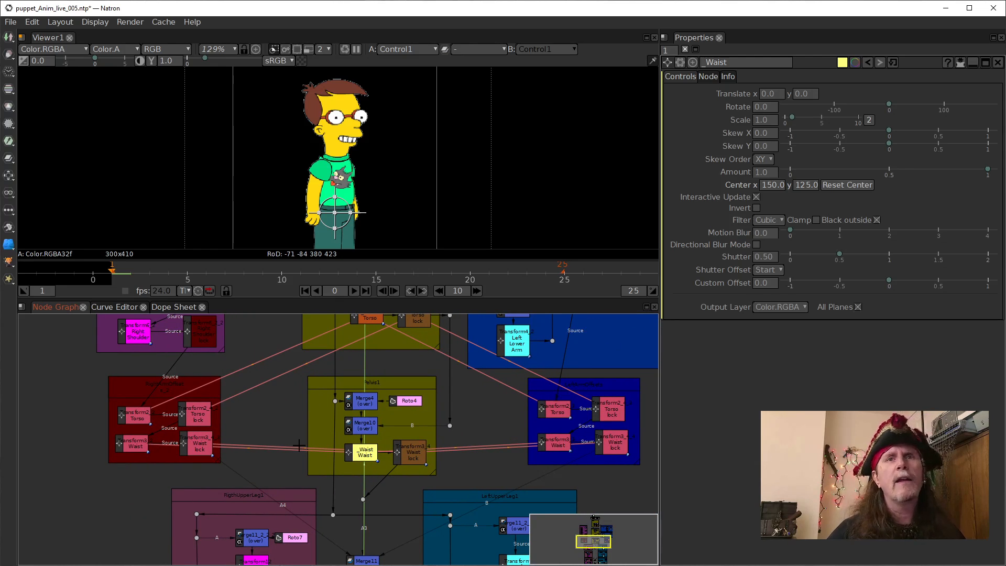
drag(292, 409, 271, 485)
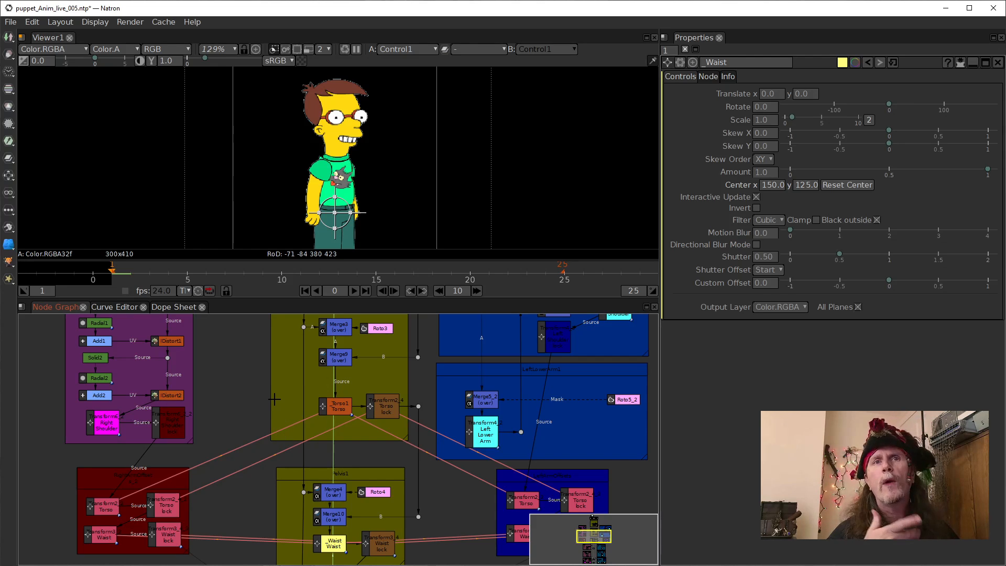
drag(257, 378, 198, 404)
click(273, 455)
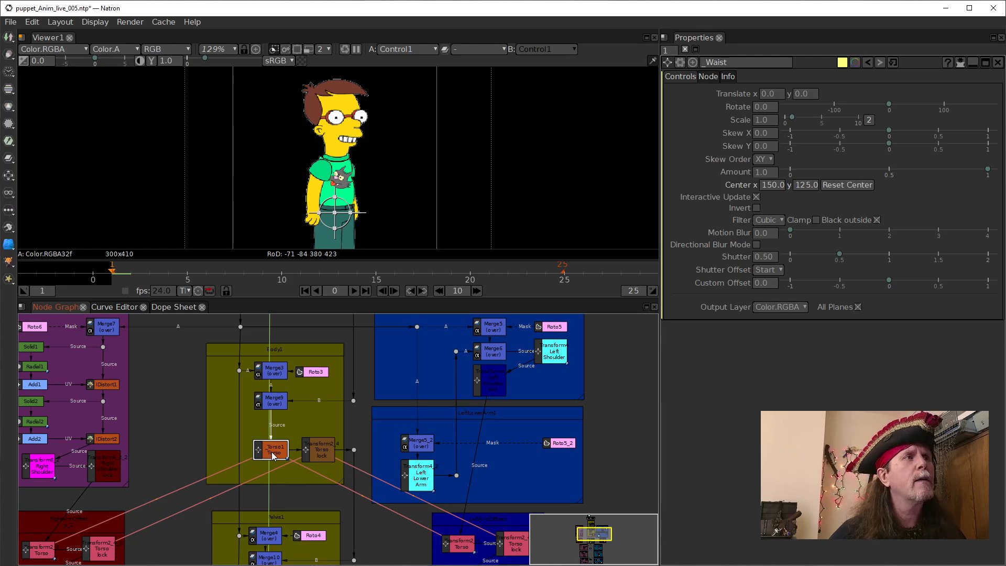
drag(212, 456, 203, 337)
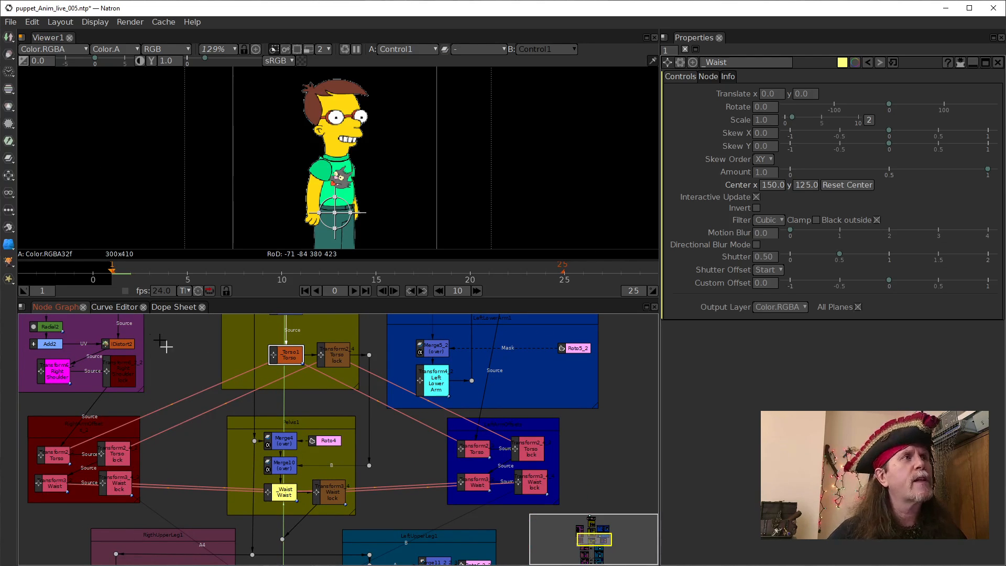
Open the settings of the green Control1 node just above the viewer node.
middle_click(234, 453)
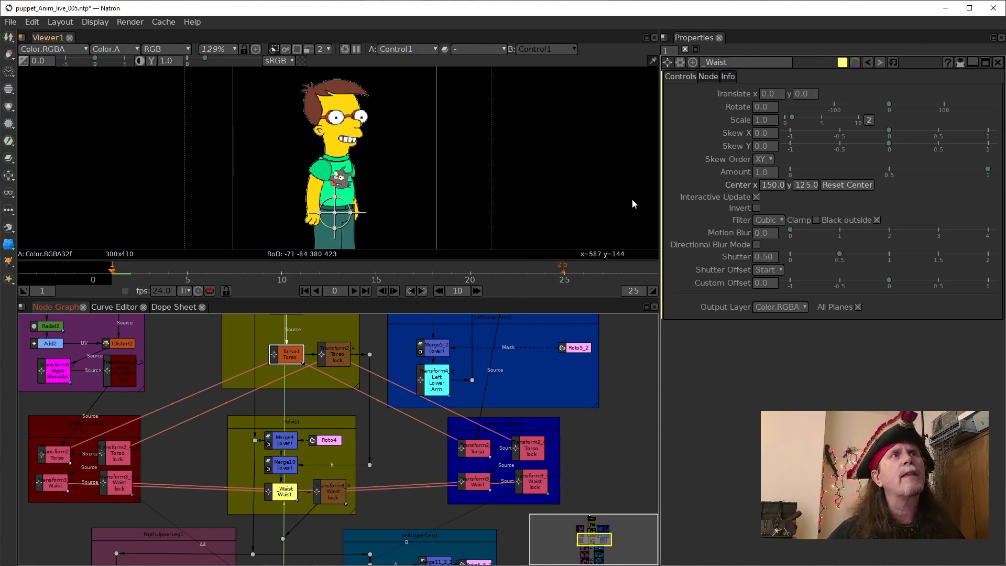
drag(334, 543, 335, 374)
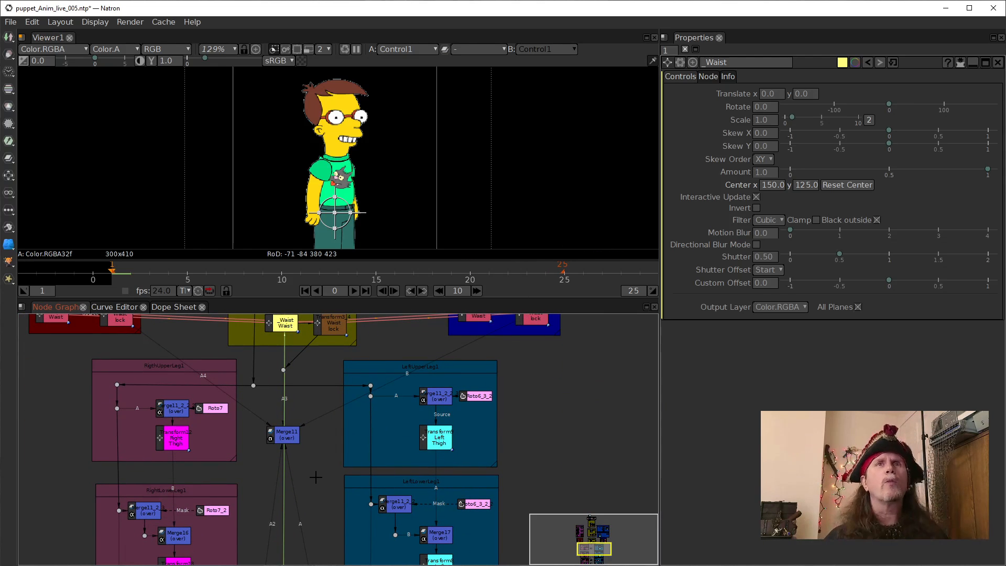
drag(76, 375, 270, 554)
drag(177, 442, 121, 561)
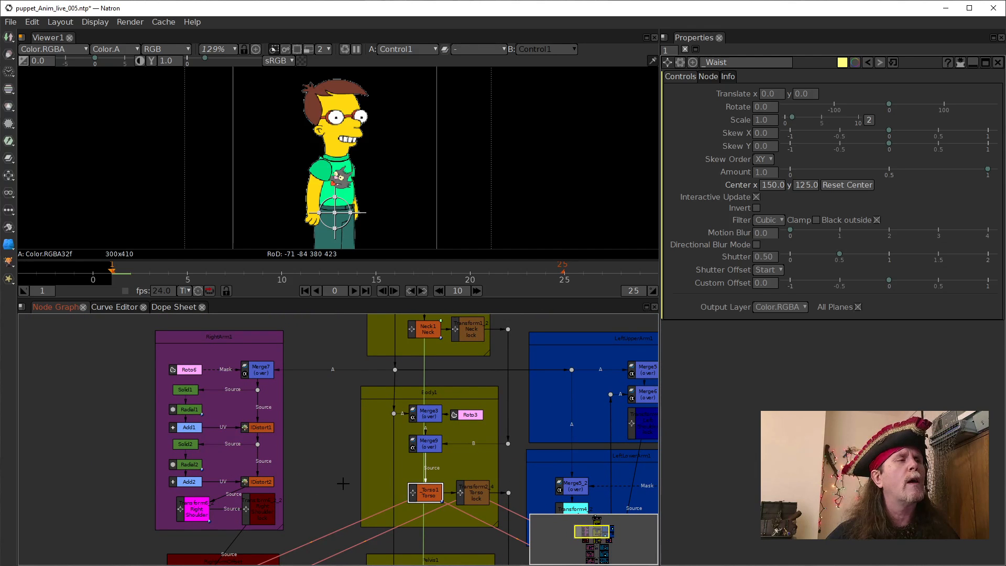
drag(343, 483, 313, 481)
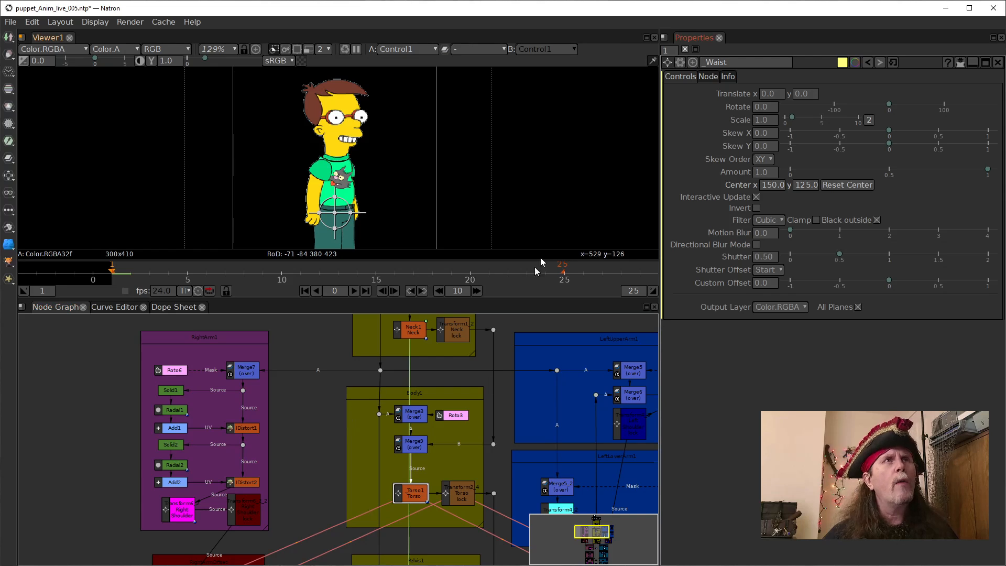
drag(320, 504, 300, 299)
drag(377, 540, 329, 293)
double_click(345, 501)
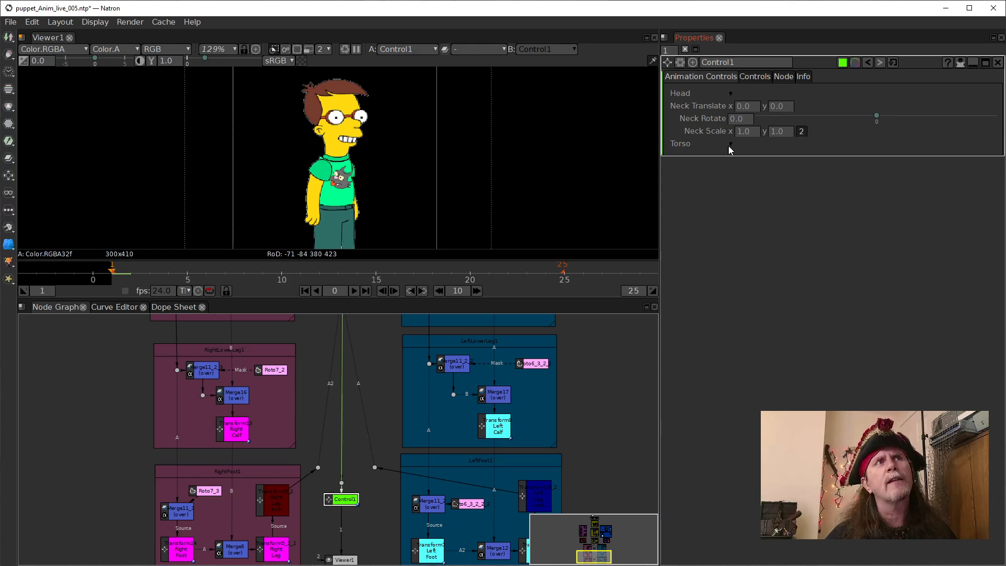
Bring the Body1 group into view and open the user parameter manager for Control1.
drag(355, 408, 343, 508)
scroll(343, 508, up, 1)
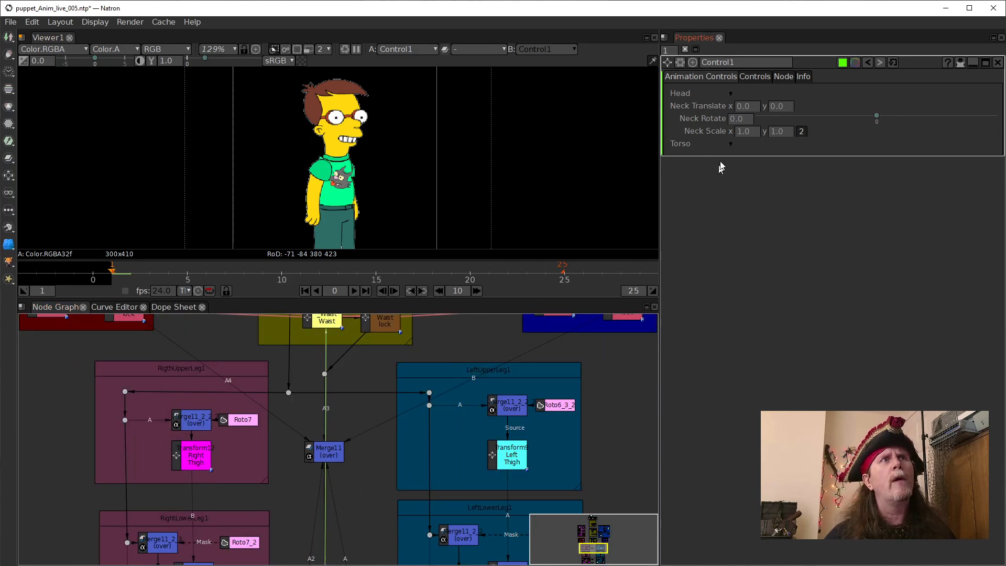
drag(408, 365, 401, 488)
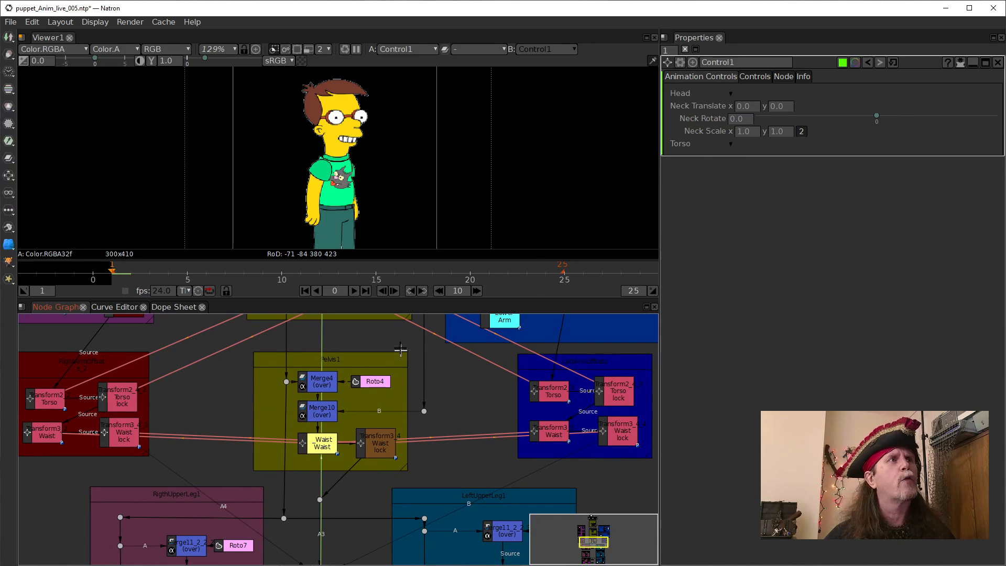
drag(402, 351, 399, 485)
drag(376, 373, 361, 435)
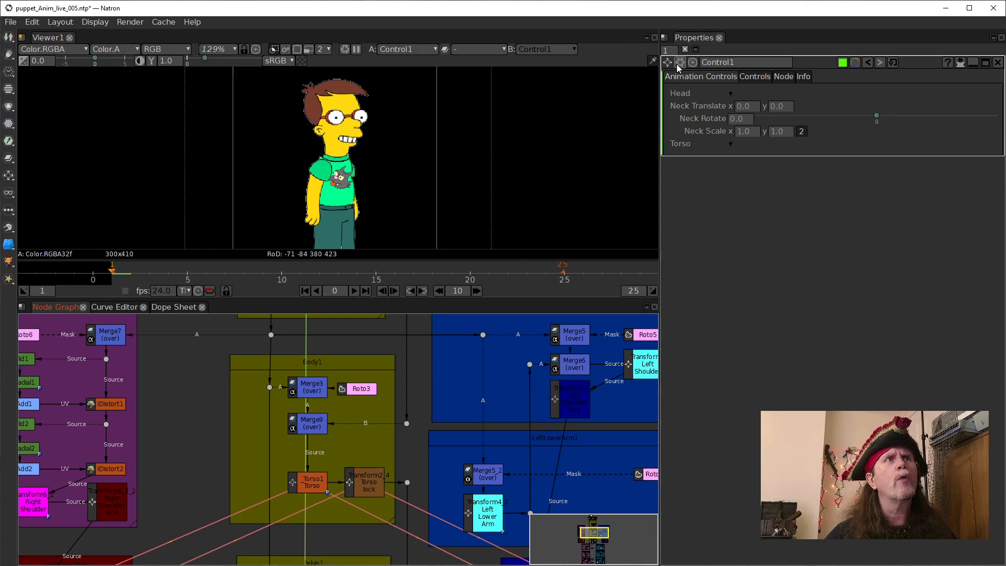
click(678, 63)
click(732, 92)
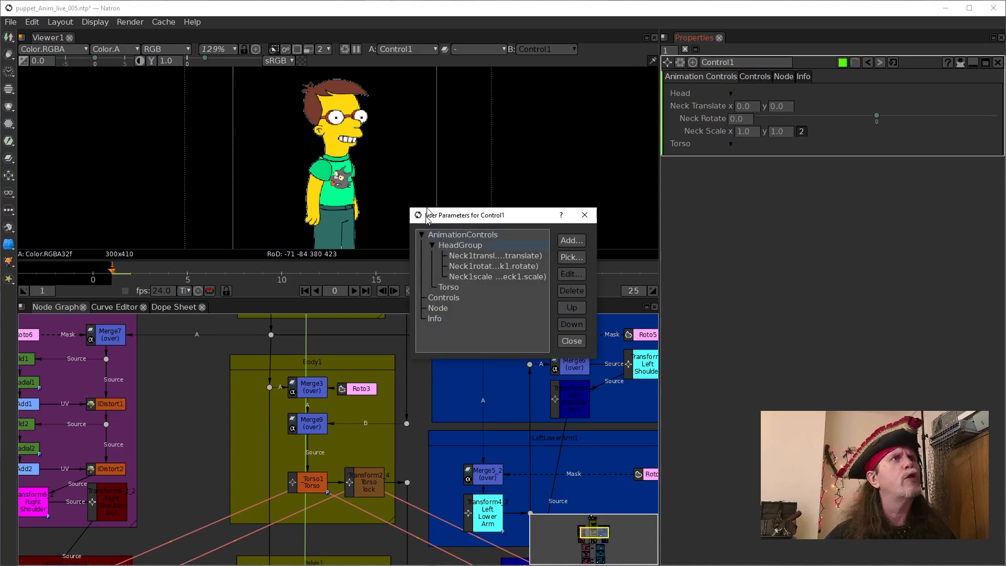
Add an alias of _Torso1's translate parameter to the Torso group on the AnimationControls page.
click(457, 286)
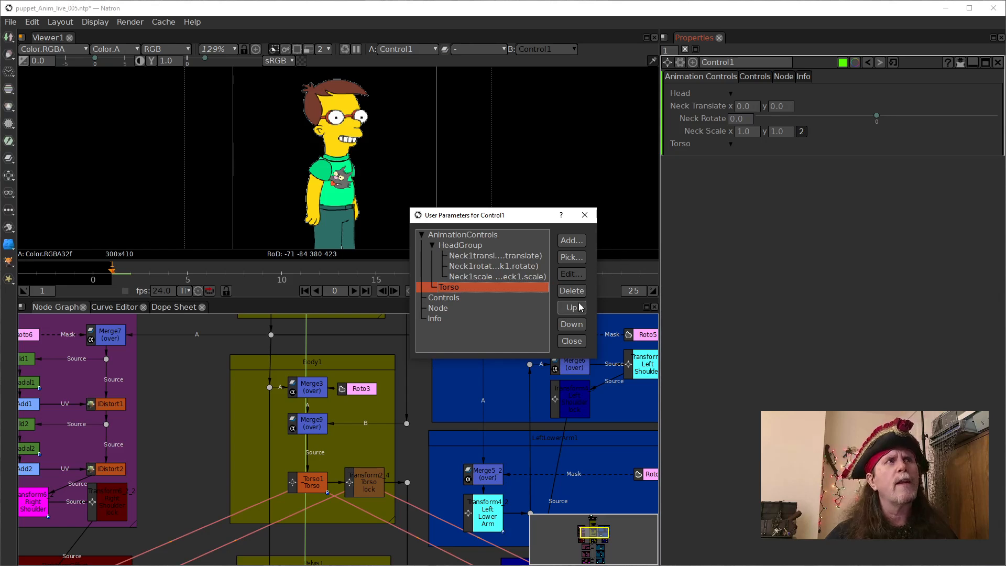
click(576, 259)
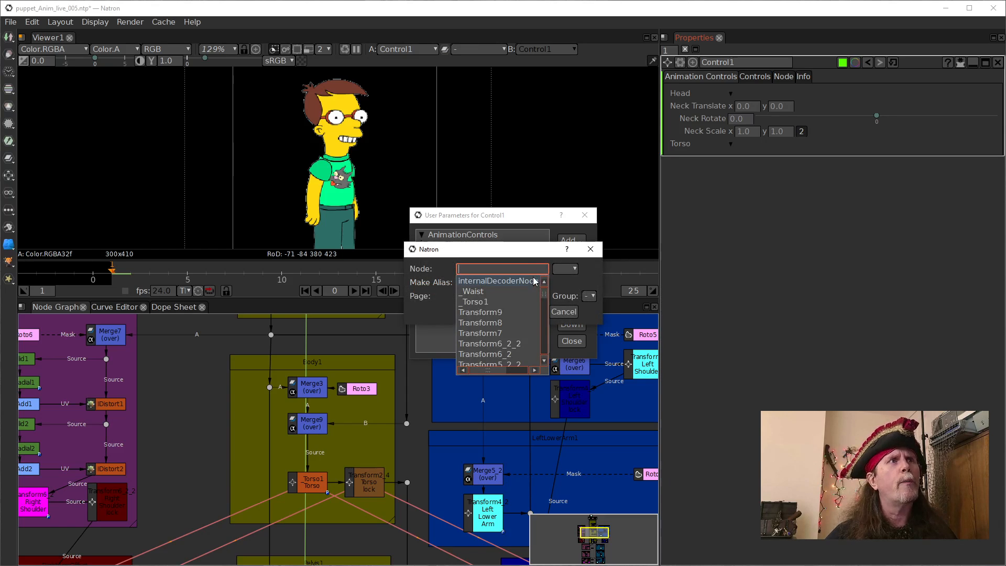
click(473, 302)
click(562, 268)
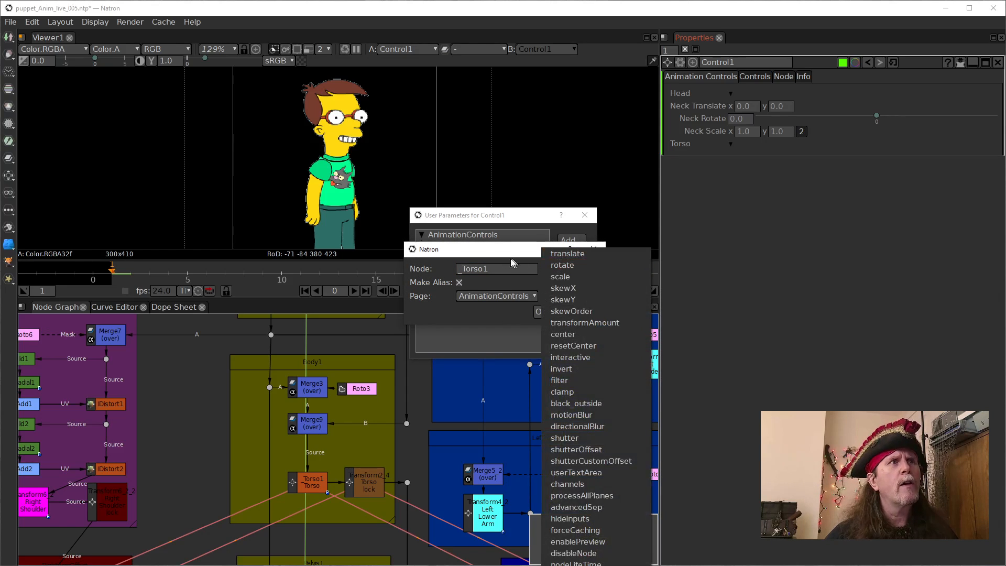
click(454, 257)
click(600, 297)
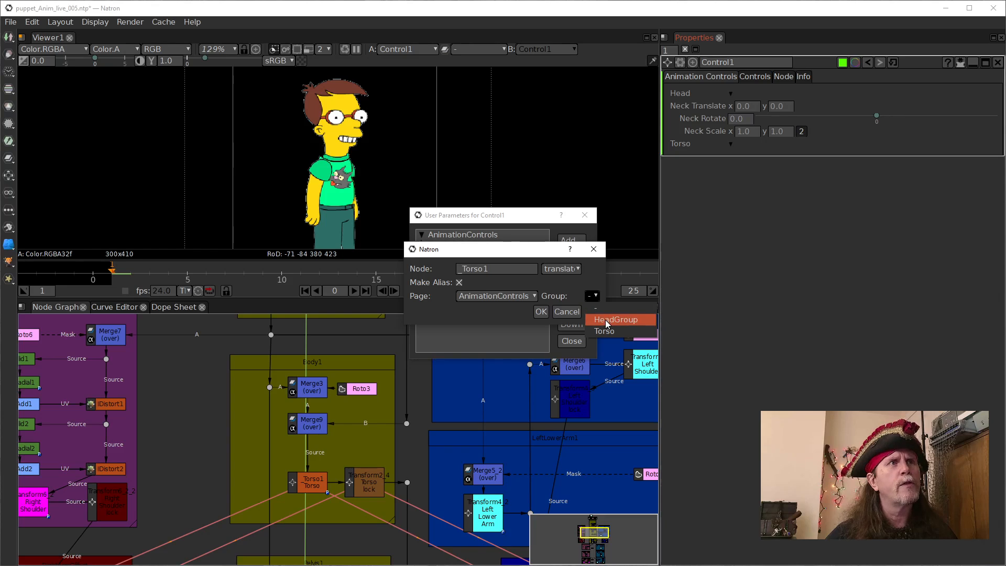
click(608, 317)
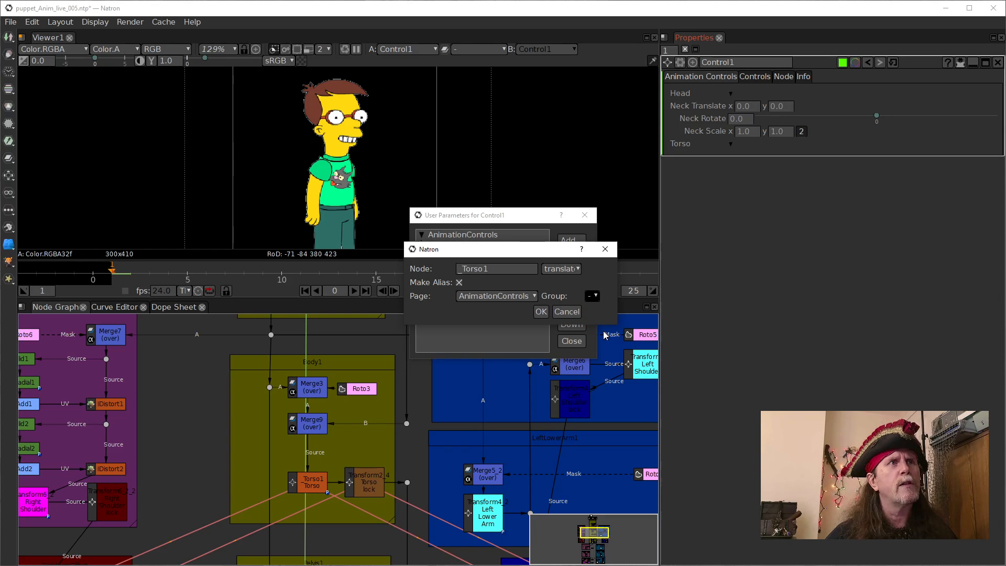
click(541, 313)
Add an alias of _Torso1's rotate parameter to the Torso group on the AnimationControls page.
click(571, 257)
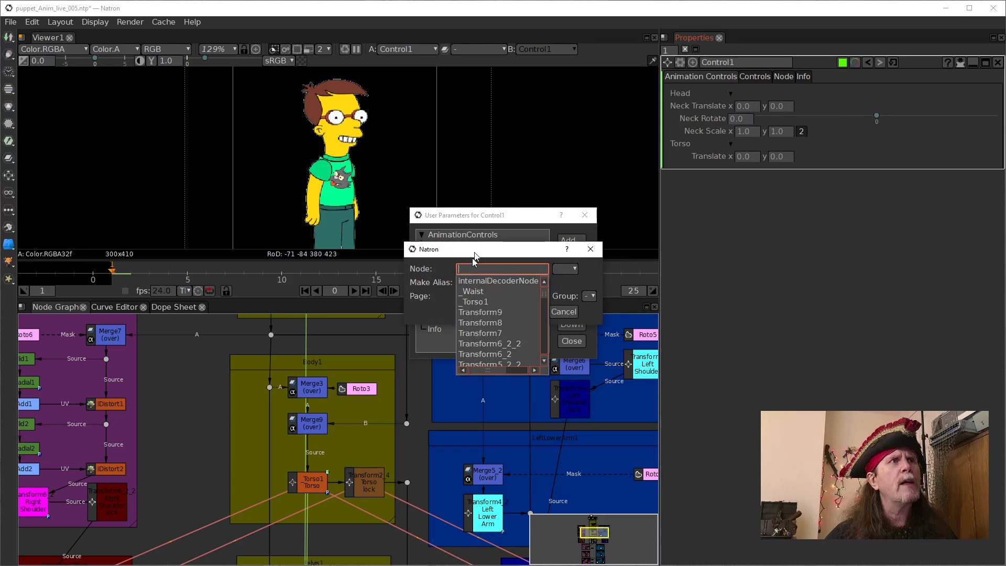
click(477, 302)
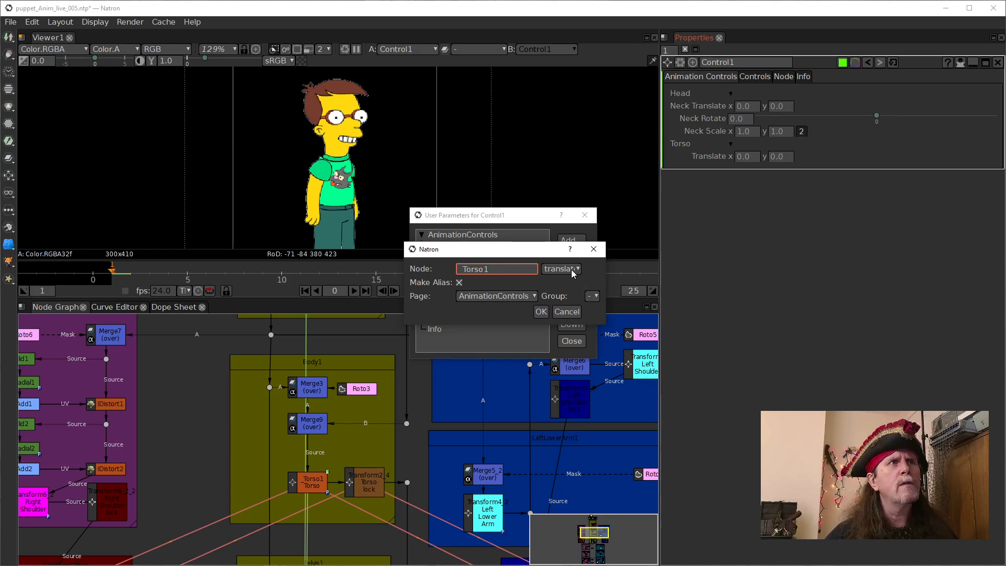
click(573, 268)
click(562, 265)
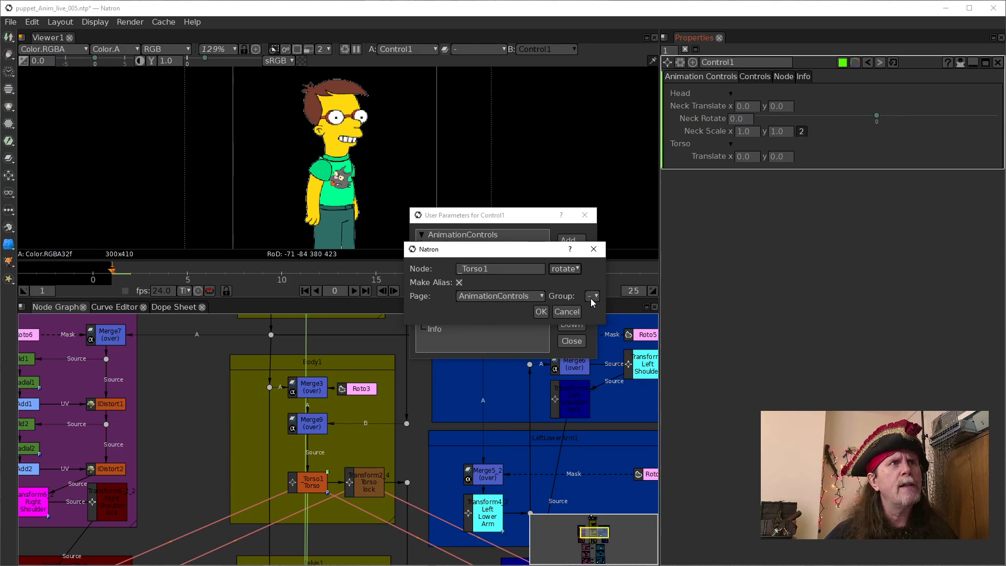
click(592, 297)
click(603, 331)
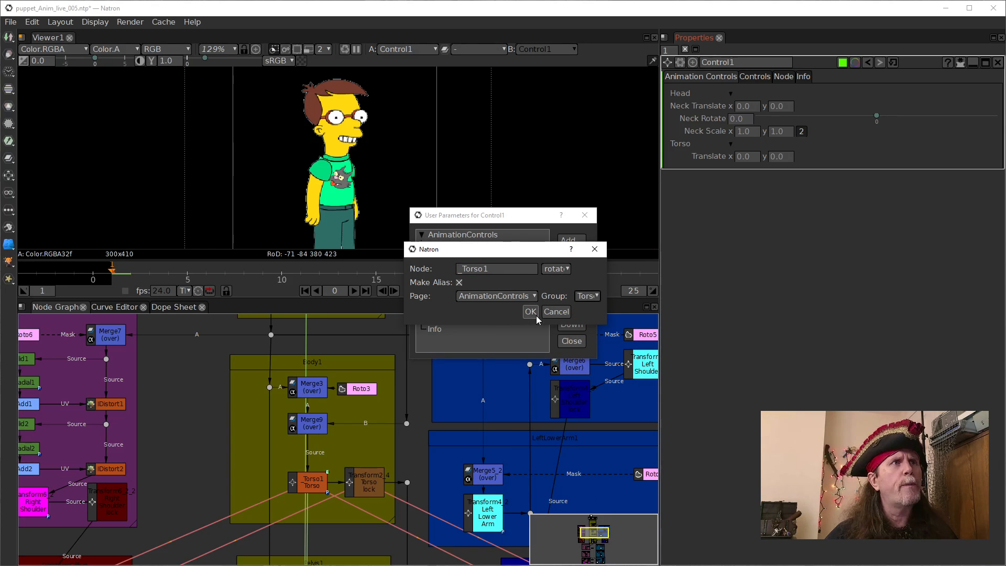
click(541, 311)
Add an alias of _Torso1's scale parameter to the Torso group on the AnimationControls page.
click(571, 257)
click(481, 303)
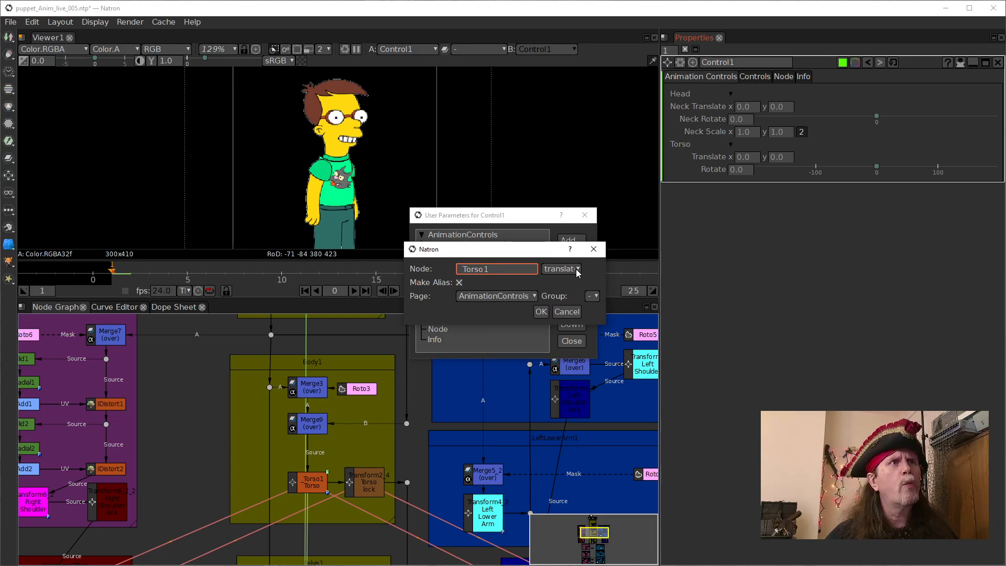
click(575, 269)
click(566, 278)
click(593, 296)
click(602, 331)
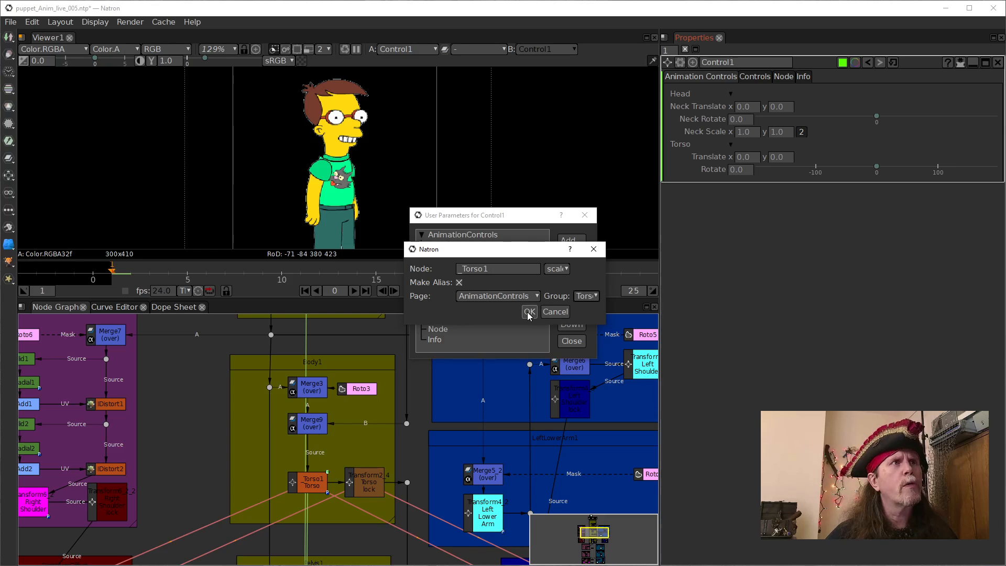
click(540, 312)
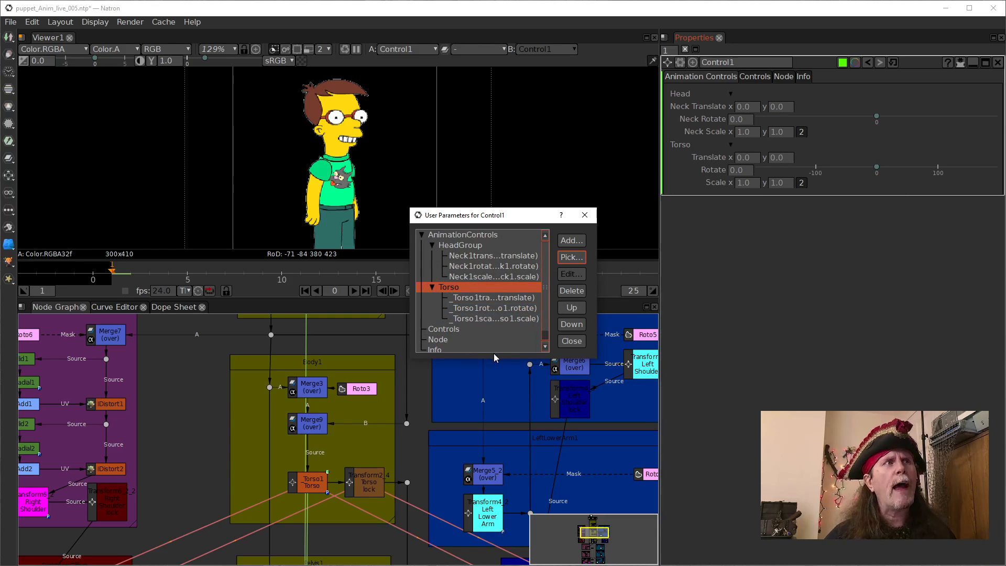
Edit the torso translate parameter, changing its script name to Torso1translate and its label to Torso Translate.
click(484, 298)
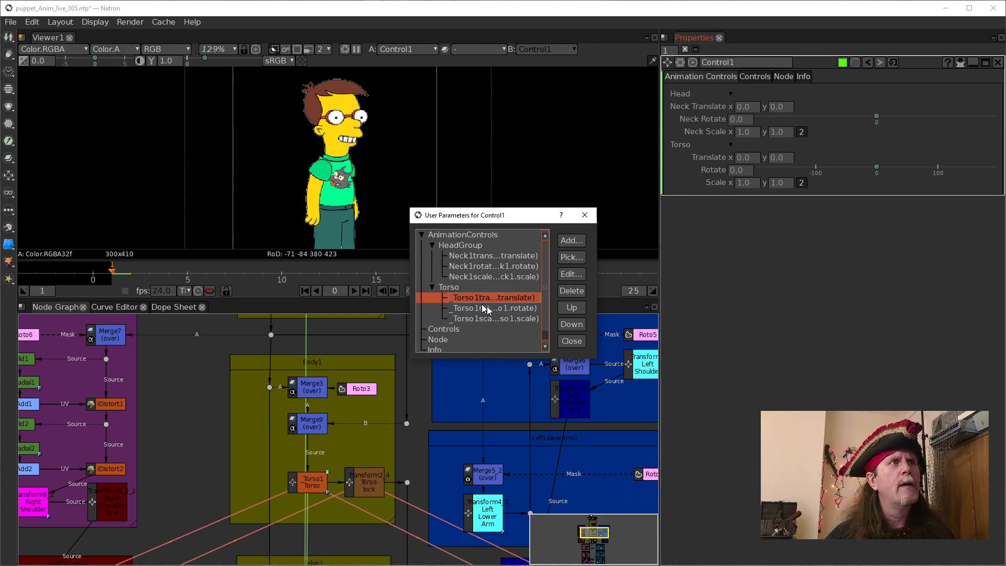
click(572, 277)
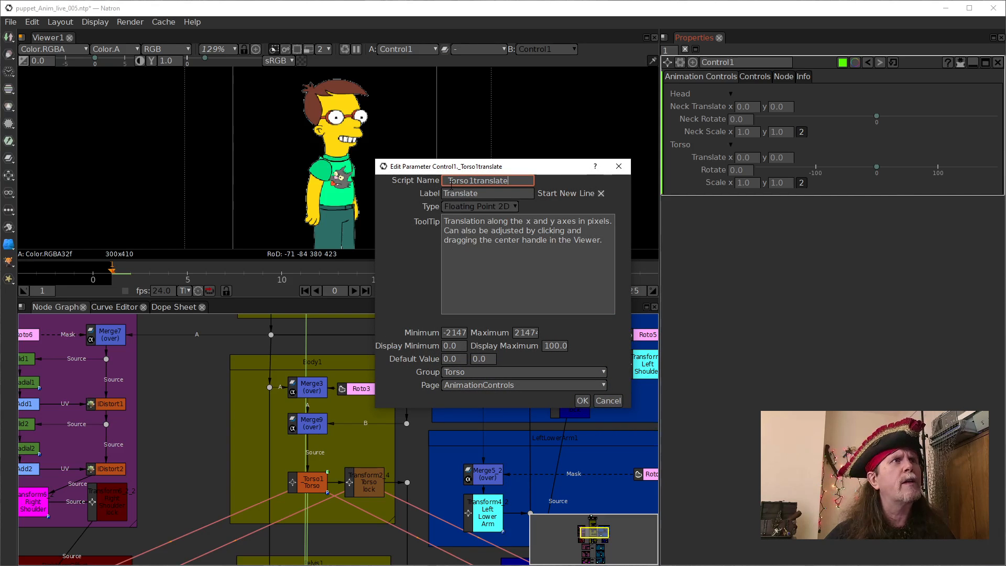
key(BackSpace)
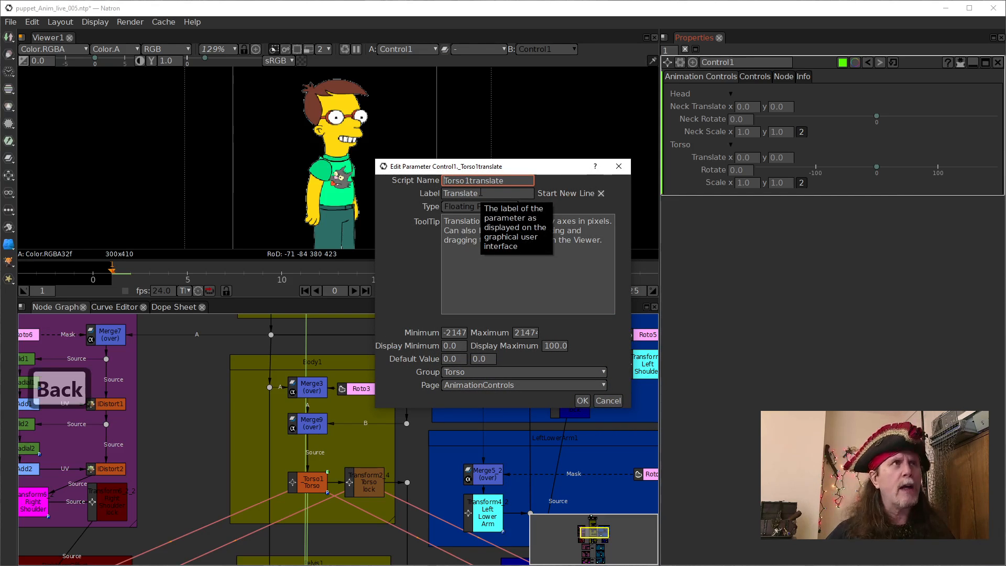
click(452, 195)
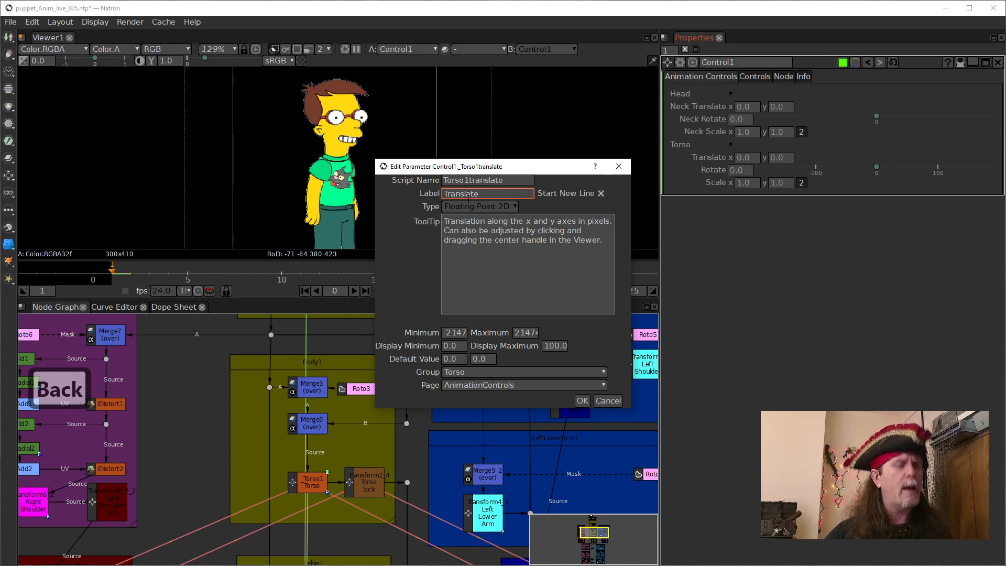
text(Toros)
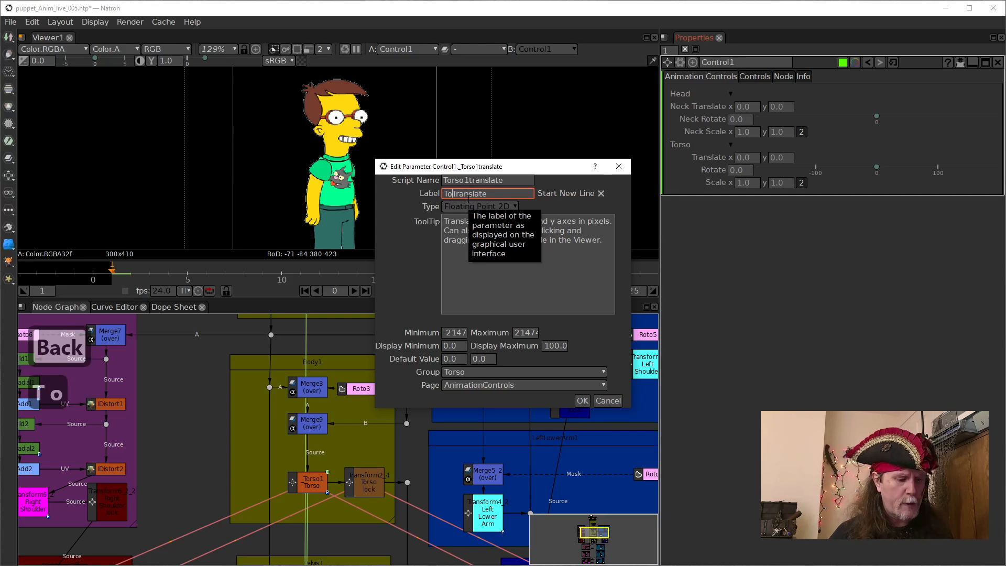
key(BackSpace)
key(BackSpace)
text(so)
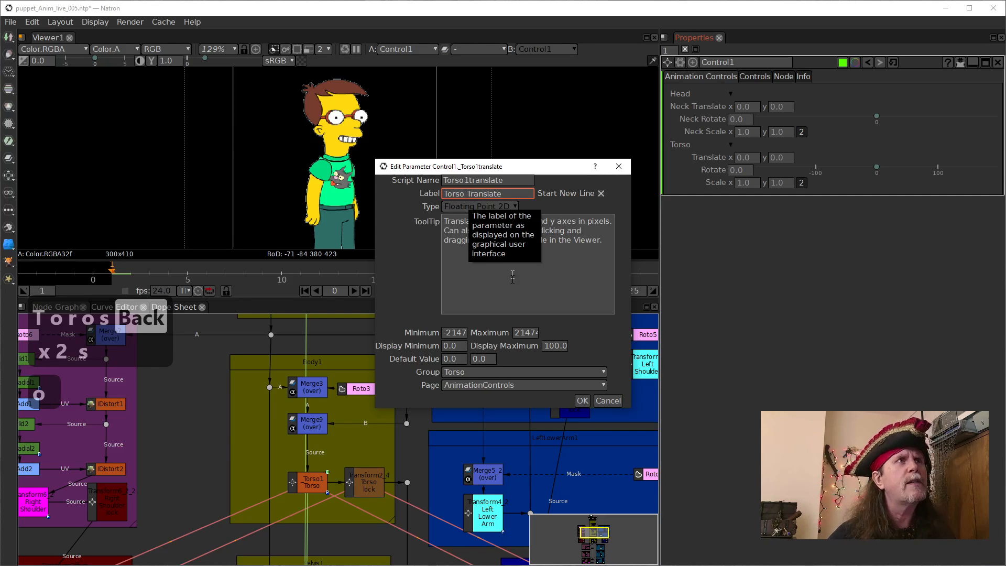
click(581, 401)
Edit the torso rotate parameter, changing its script name to Torso1rotate and its label to Torso Rotate.
click(492, 308)
click(571, 274)
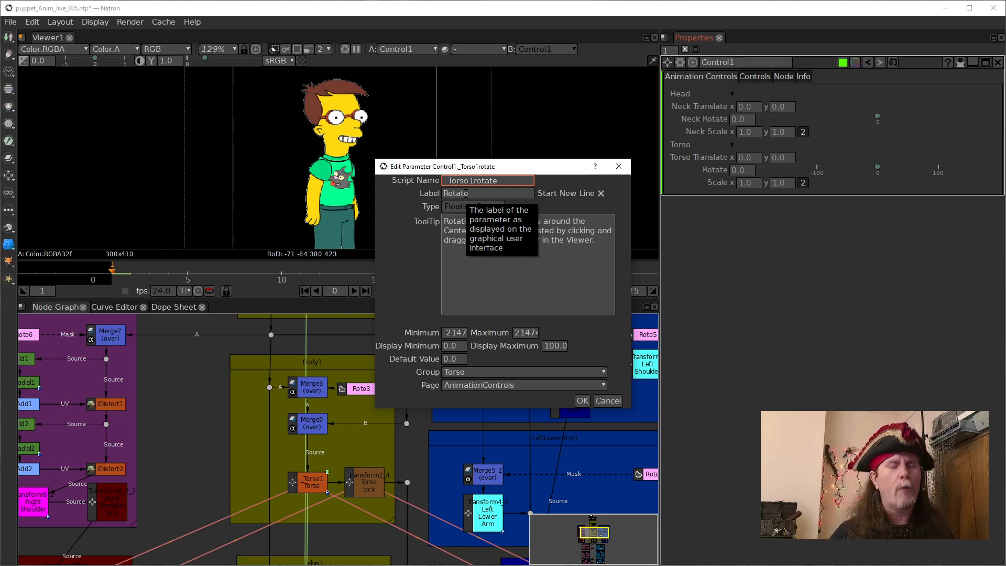
key(BackSpace)
click(463, 194)
text(Toir)
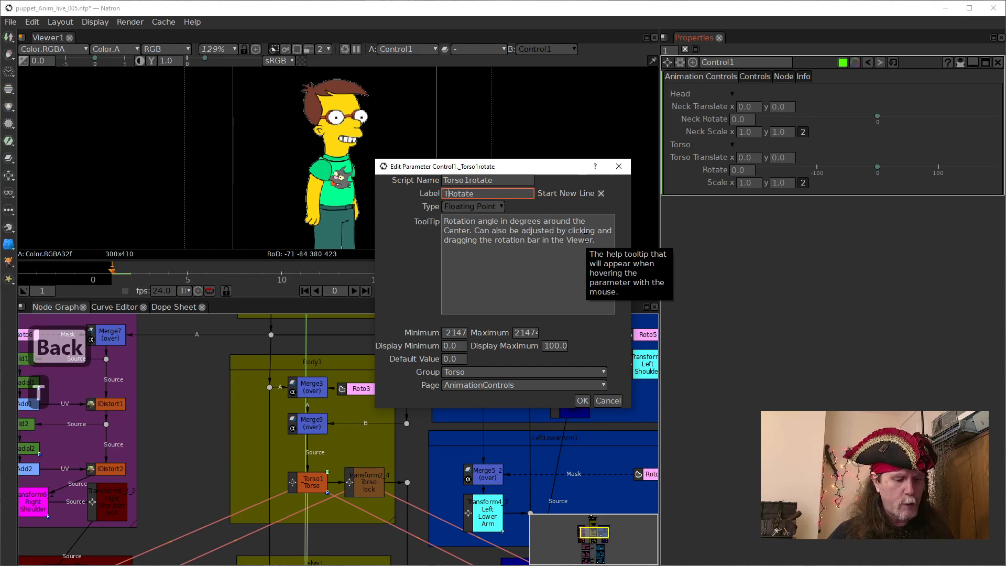
key(BackSpace)
key(BackSpace)
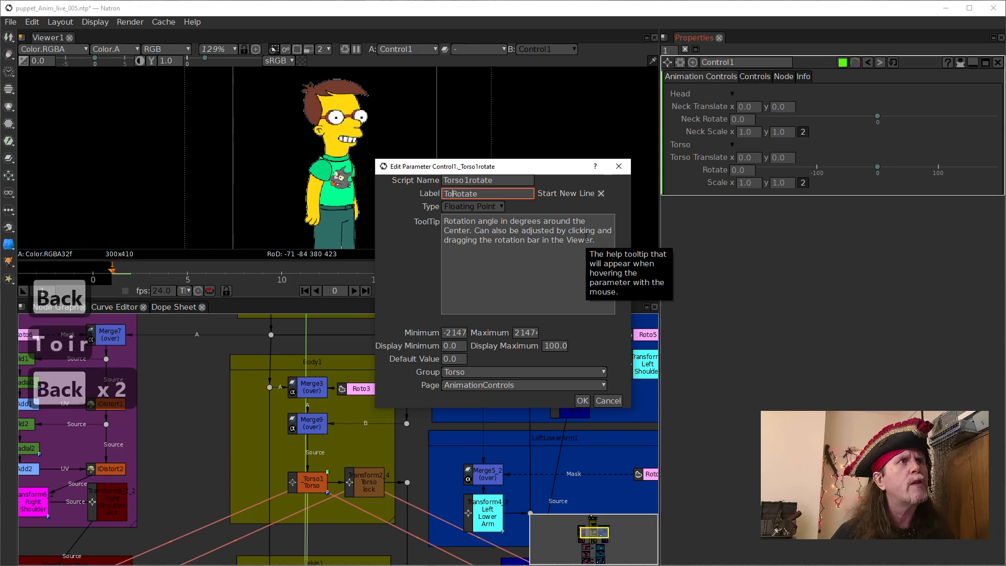
text(rso)
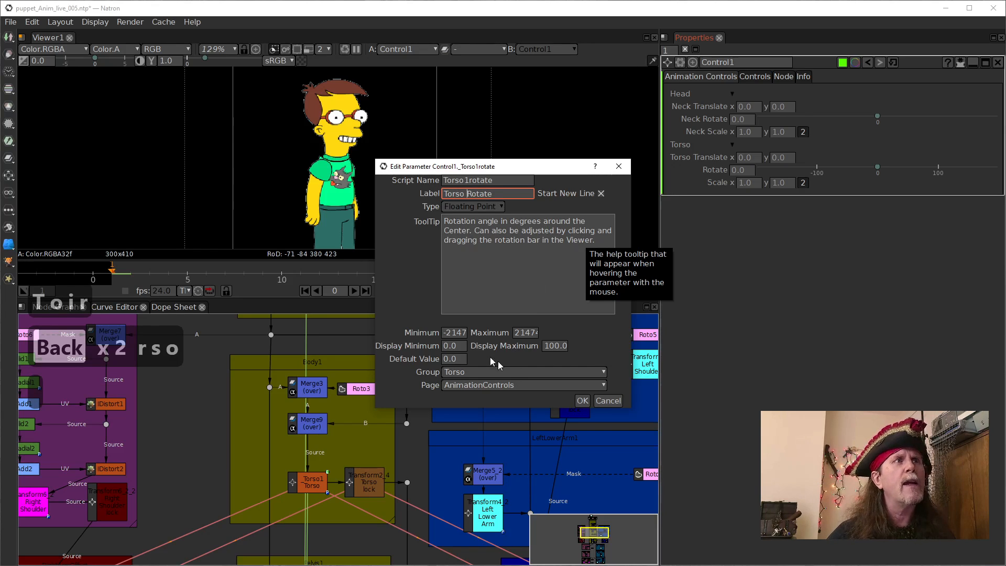
Set the torso rotate parameter's display minimum to -360 and display maximum to 360, and apply the edit.
click(456, 348)
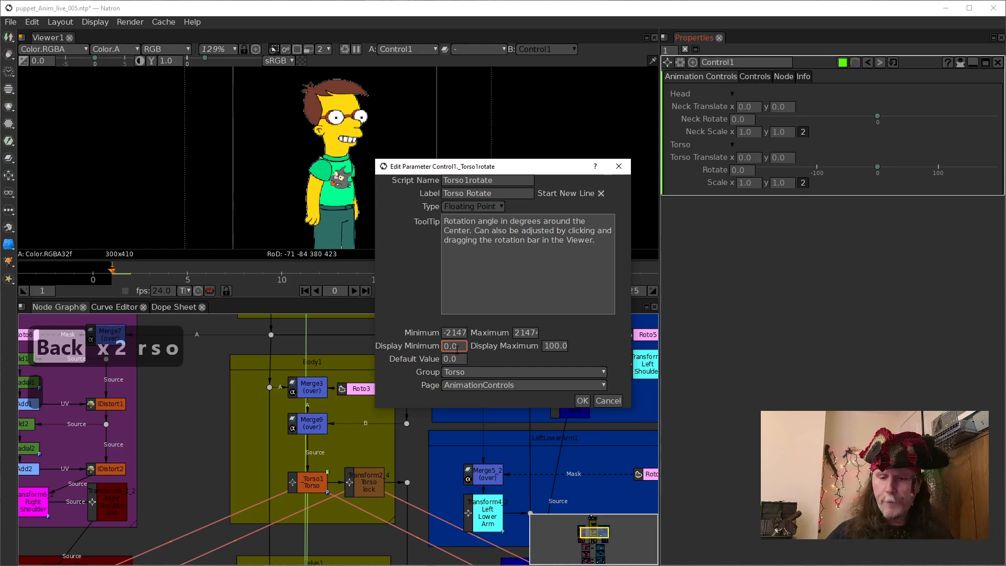
text(-36)
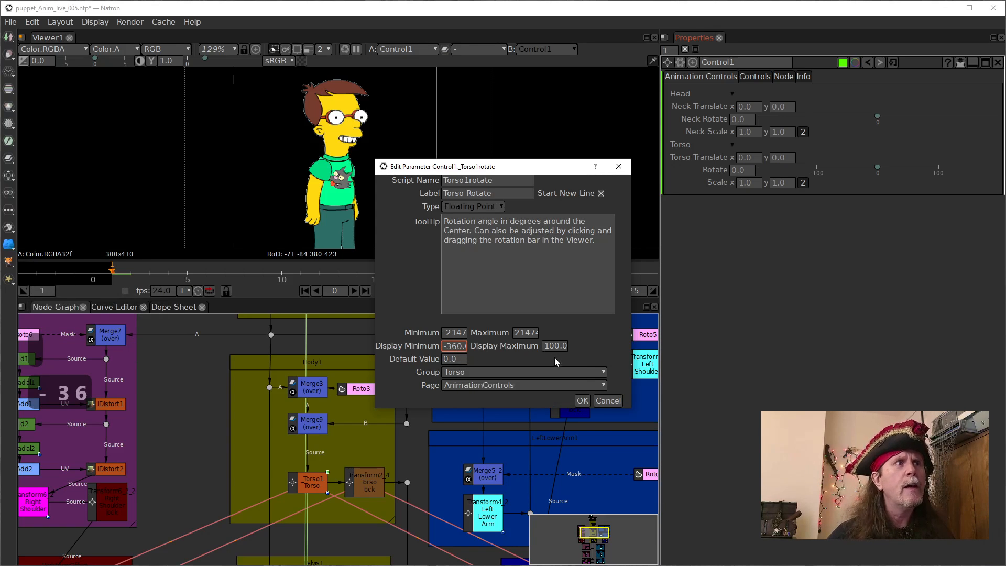
drag(555, 348, 532, 350)
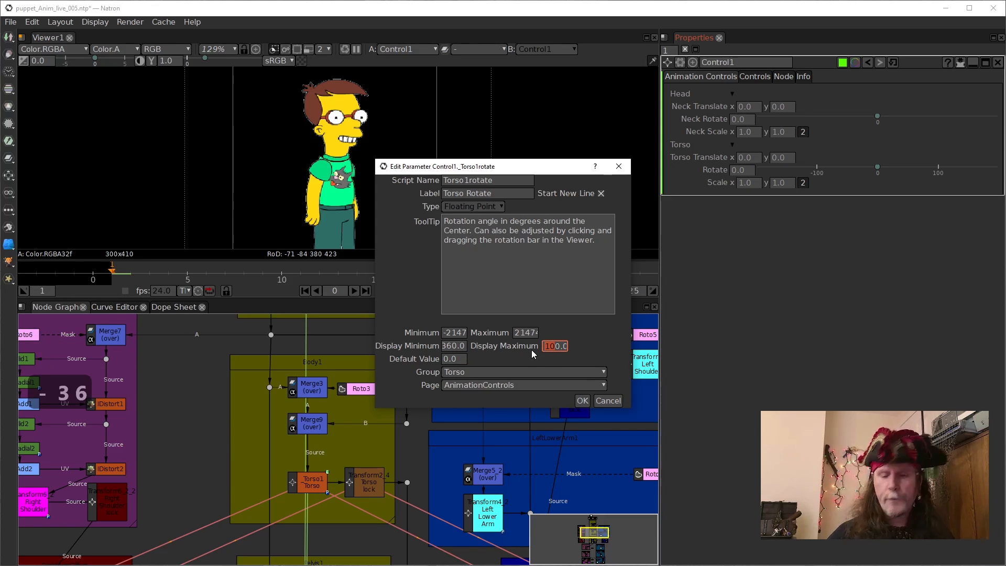
text(6)
key(BackSpace)
text(36)
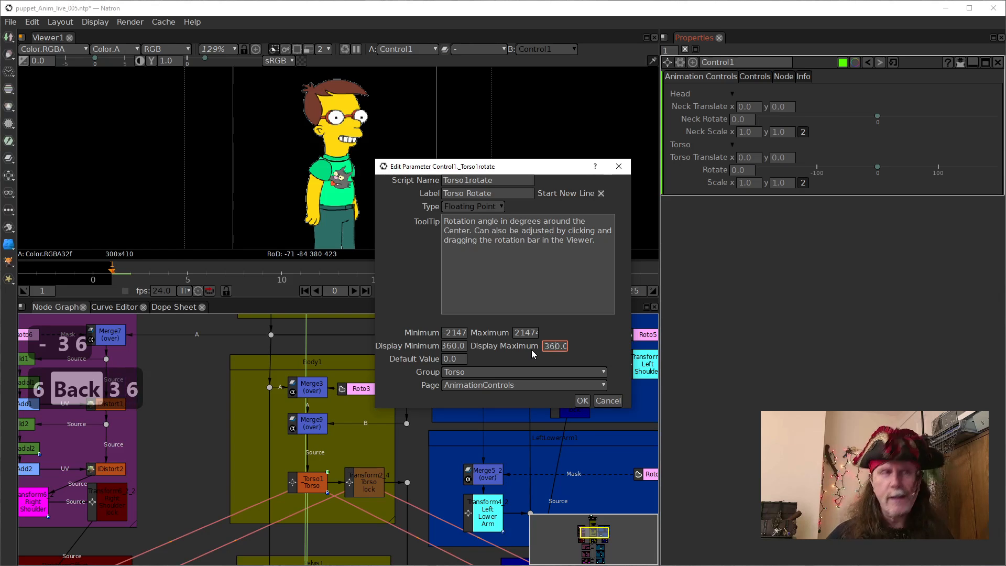
click(582, 401)
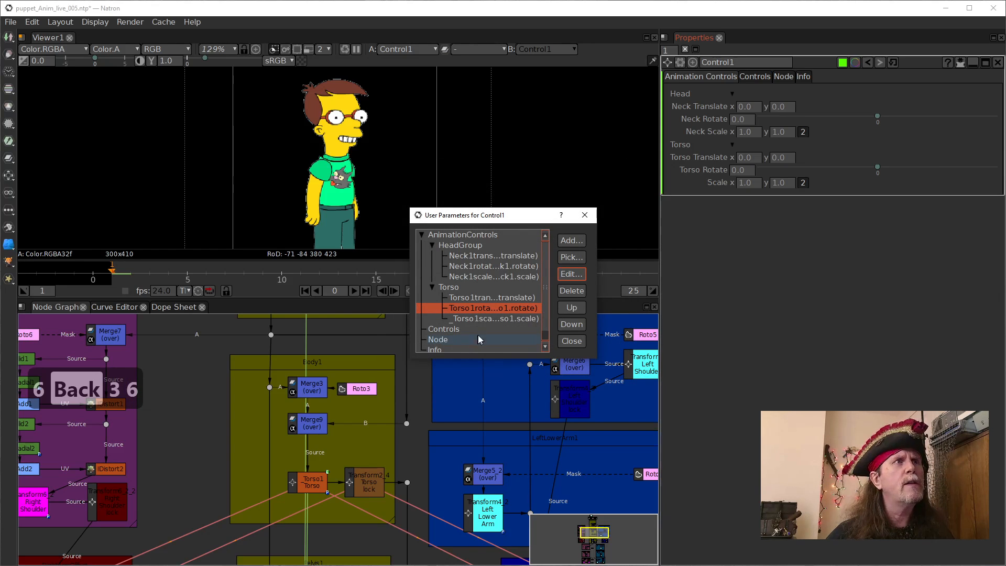
Edit the torso scale parameter, changing its script name to Torso1scale and its label to Torso Scale, and close the parameter manager.
click(481, 318)
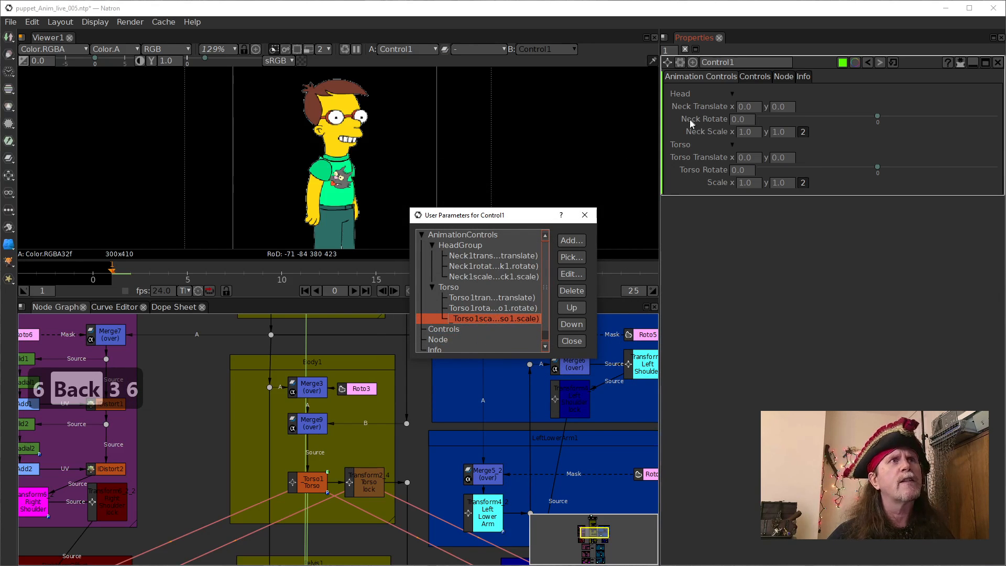
click(571, 273)
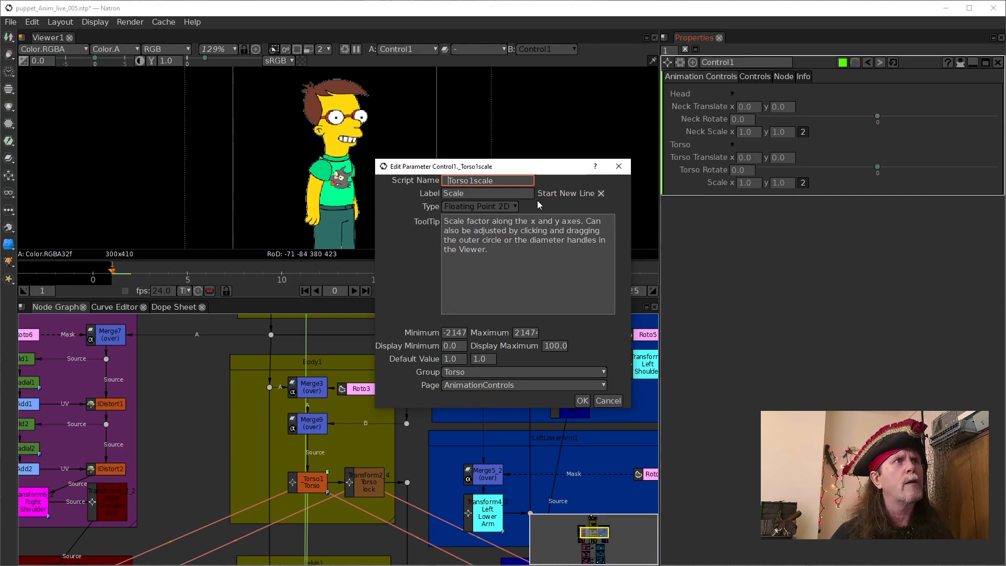
key(BackSpace)
click(445, 194)
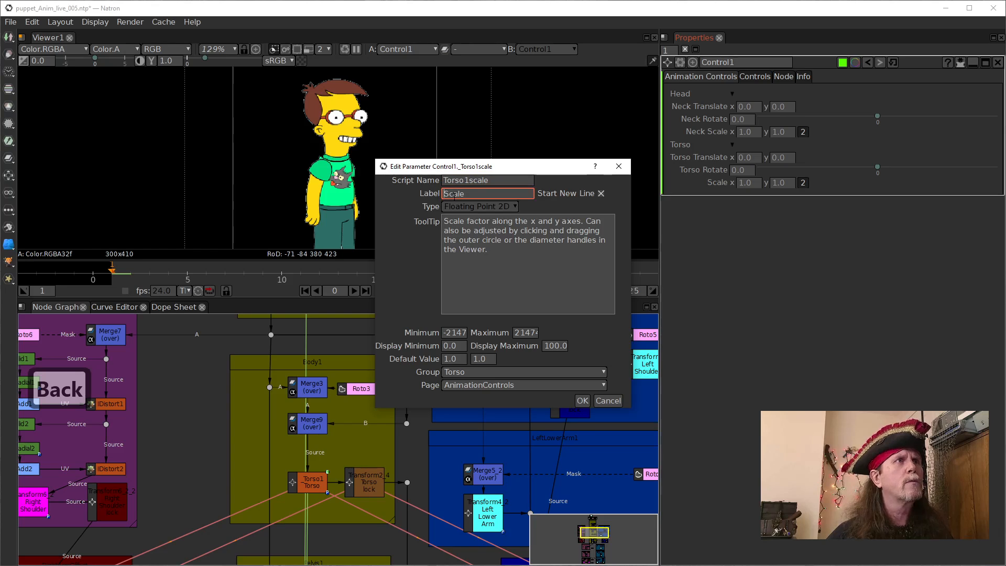
text(Toros)
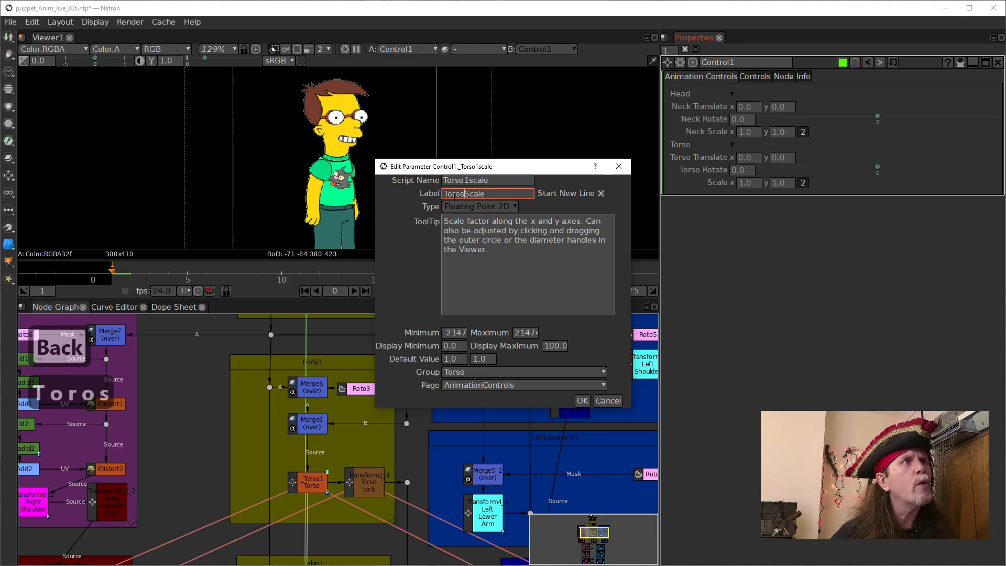
key(BackSpace)
key(BackSpace)
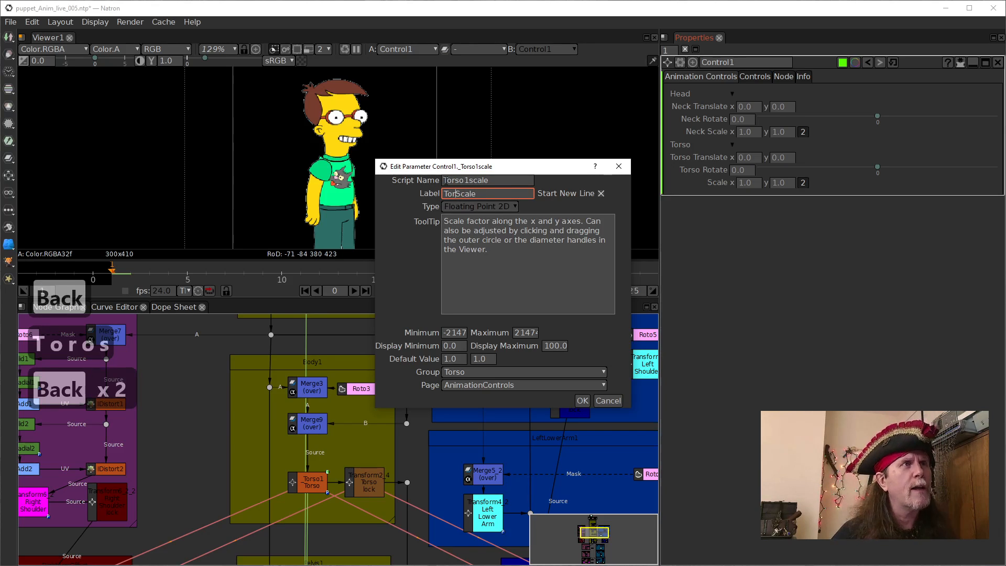
text(so)
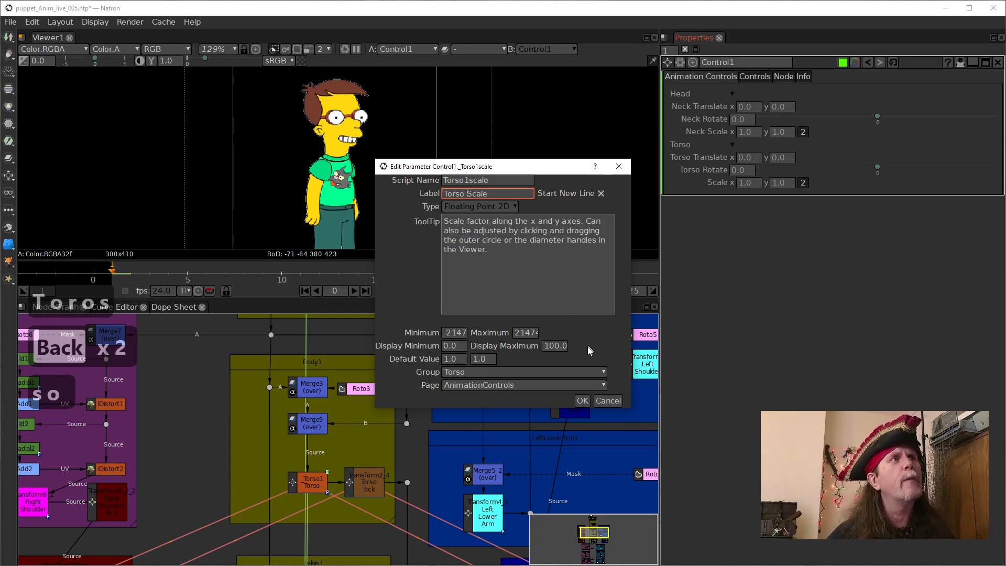
click(582, 400)
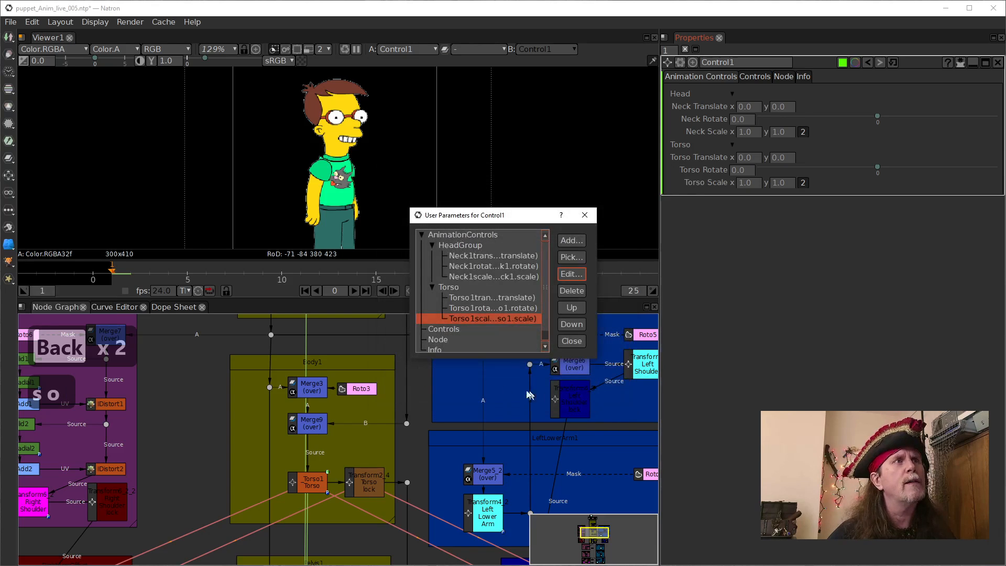
click(567, 341)
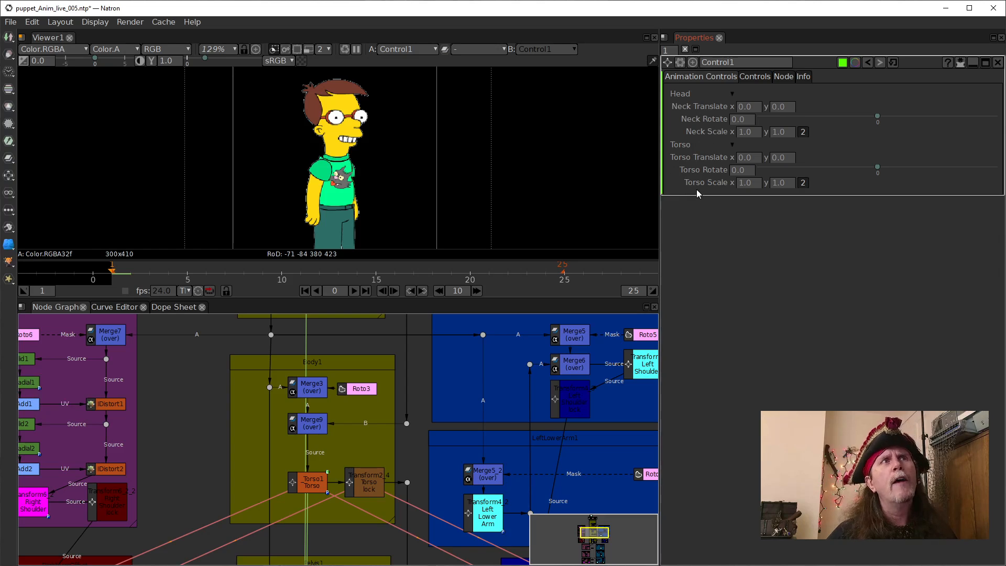
Test collapsing and expanding the Head and Torso groups on Control1's Animation Controls page, leaving both collapsed.
click(731, 142)
click(730, 92)
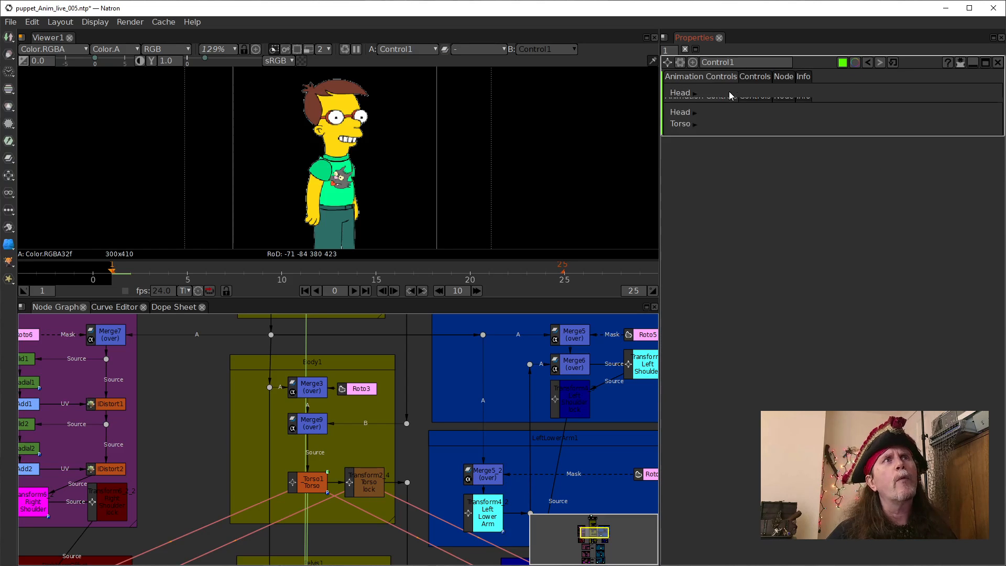
click(697, 96)
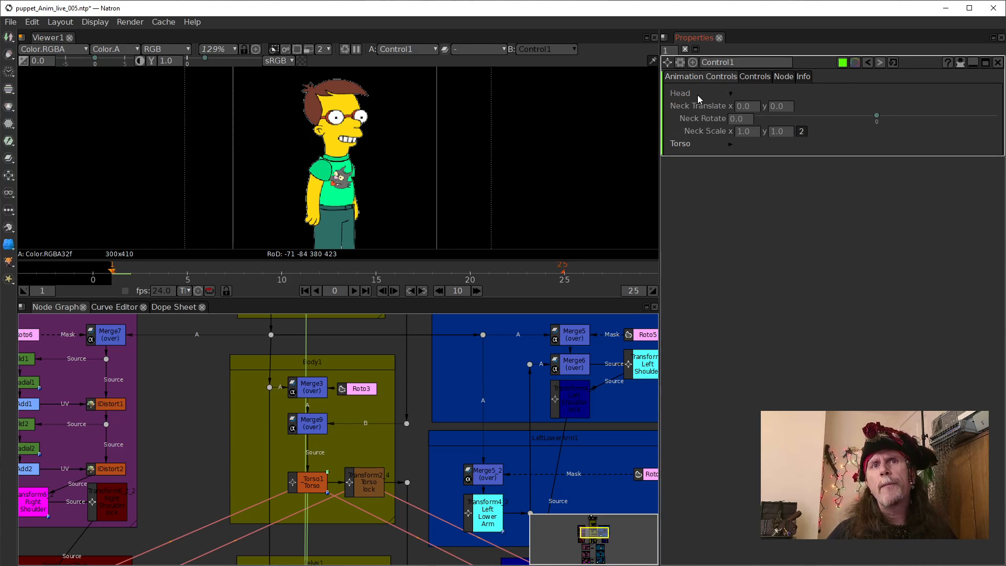
click(732, 144)
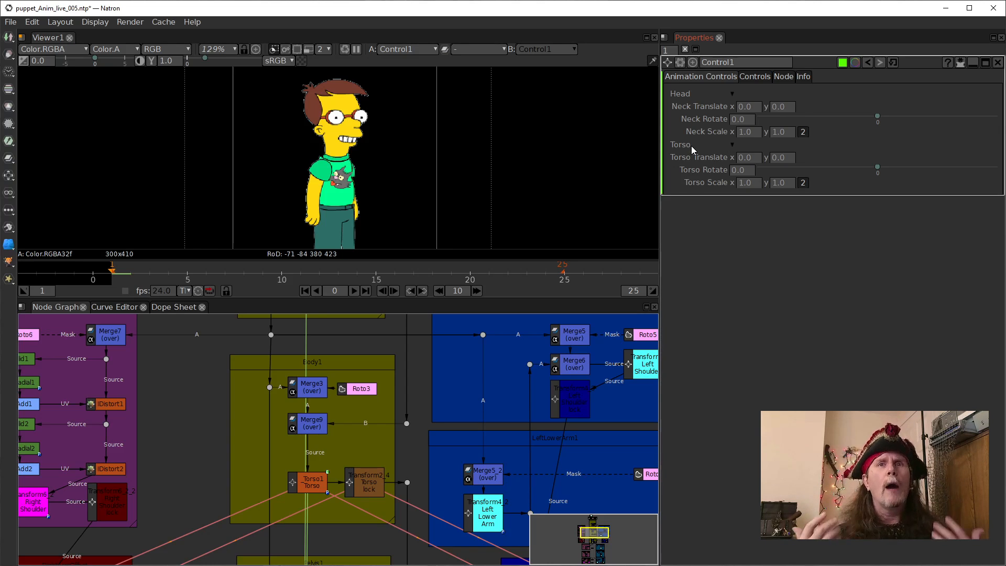
click(733, 93)
click(733, 106)
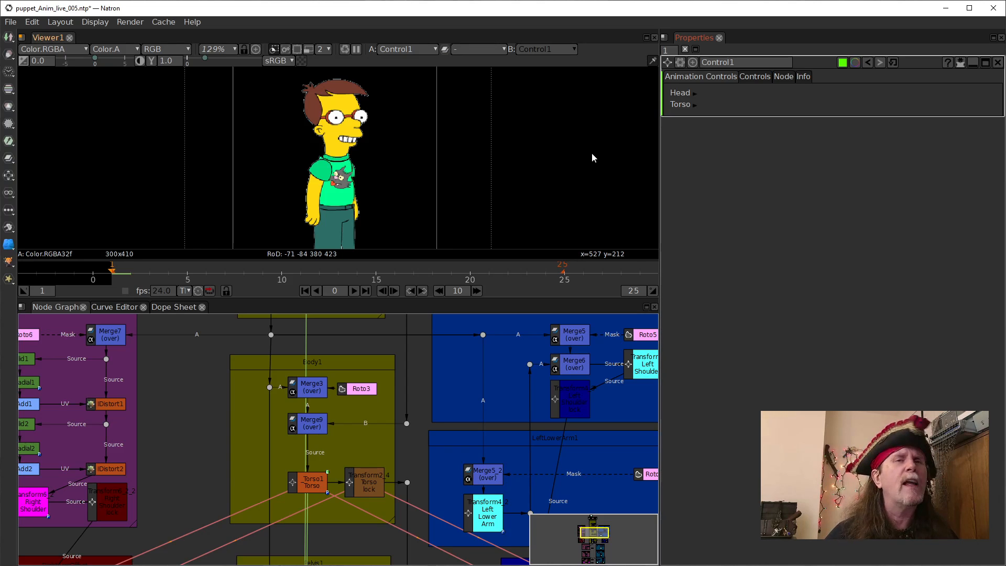
Rename the torso transform node in the Body1 group to Torso1, without a leading underscore.
click(315, 477)
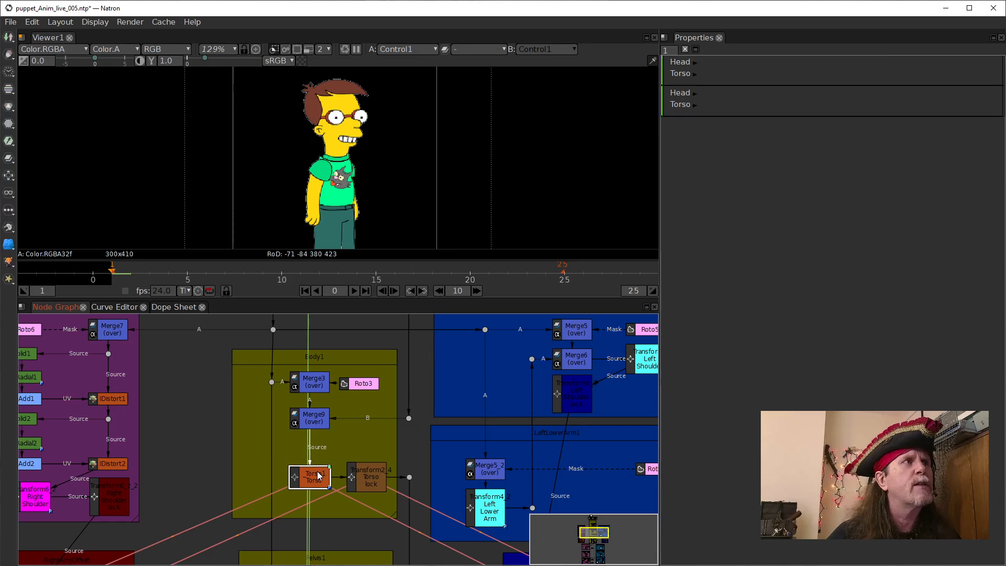
click(706, 62)
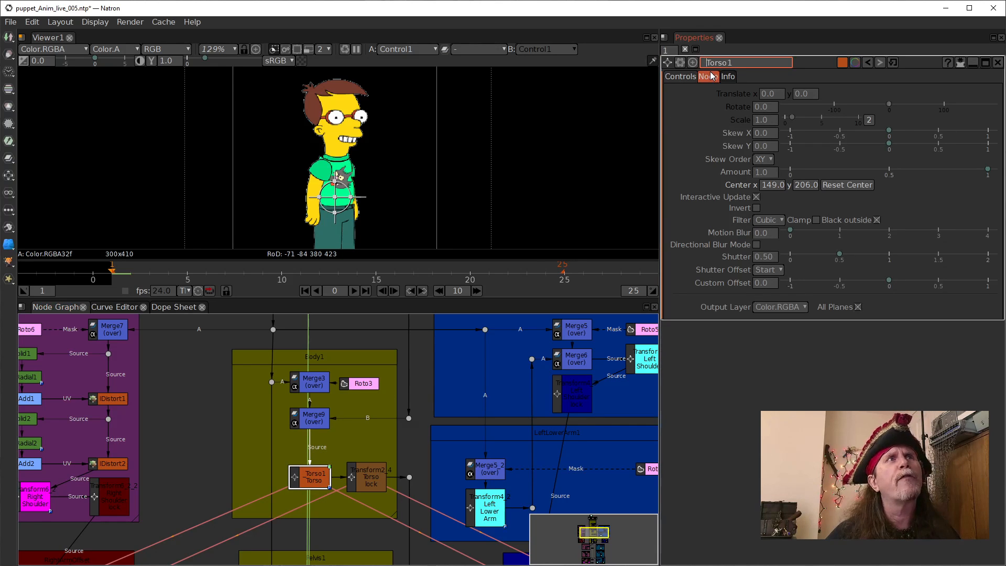
key(BackSpace)
click(283, 488)
Rename the _Waist node in the Pelvis1 group to Waist.
scroll(283, 488, down, 5)
click(324, 495)
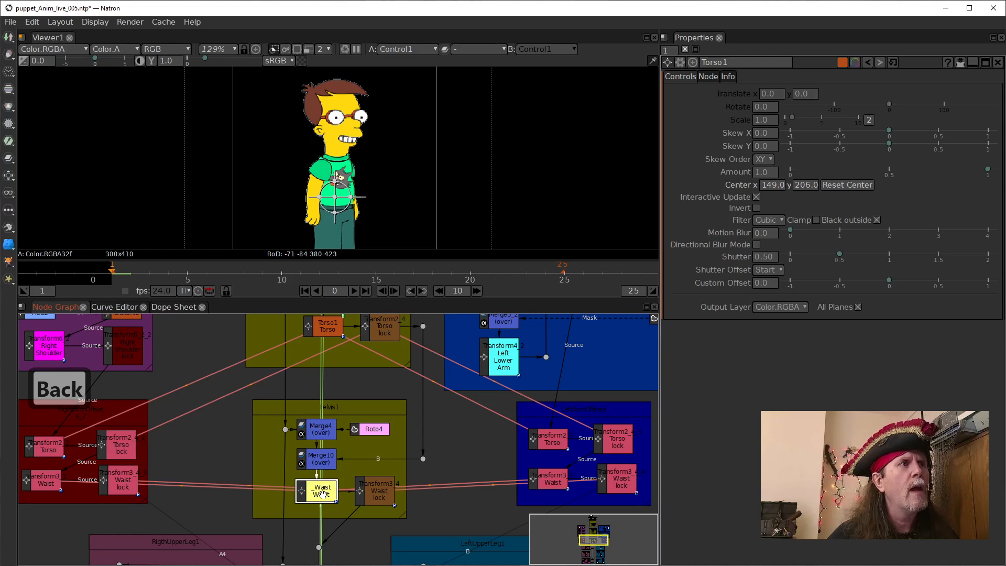
double_click(324, 496)
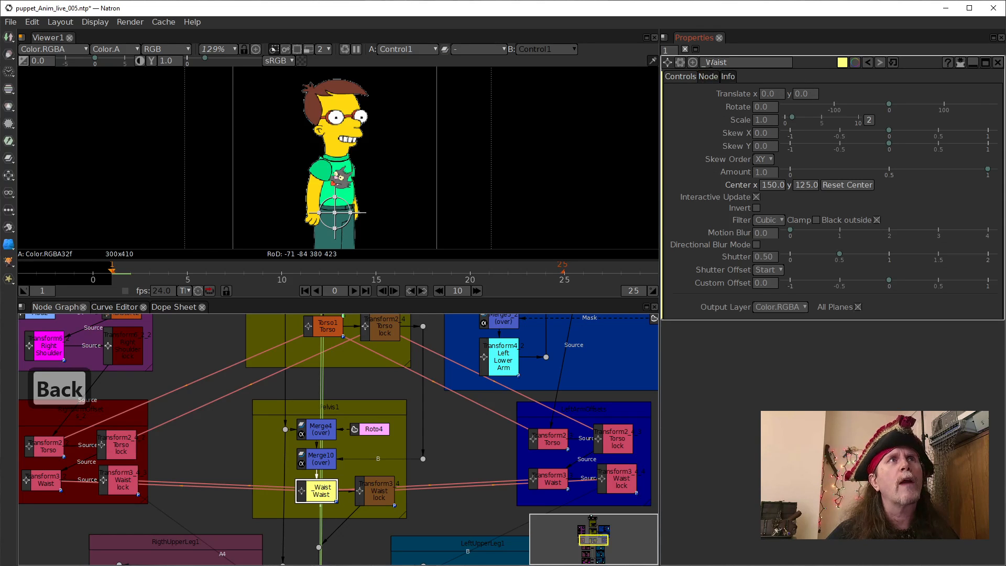
key(BackSpace)
click(233, 431)
scroll(233, 431, down, 8)
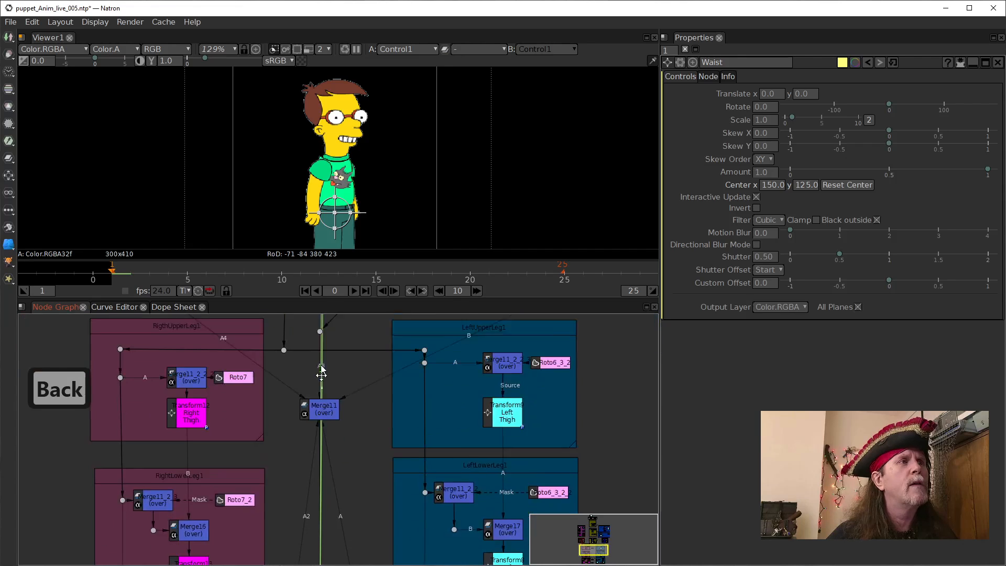
drag(274, 410, 347, 526)
drag(174, 391, 187, 491)
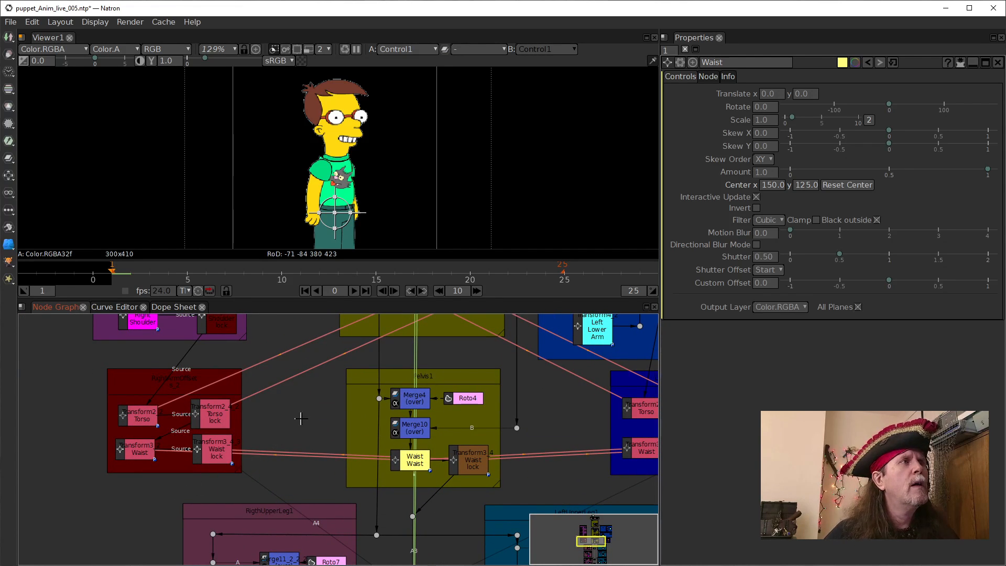
drag(302, 422, 294, 442)
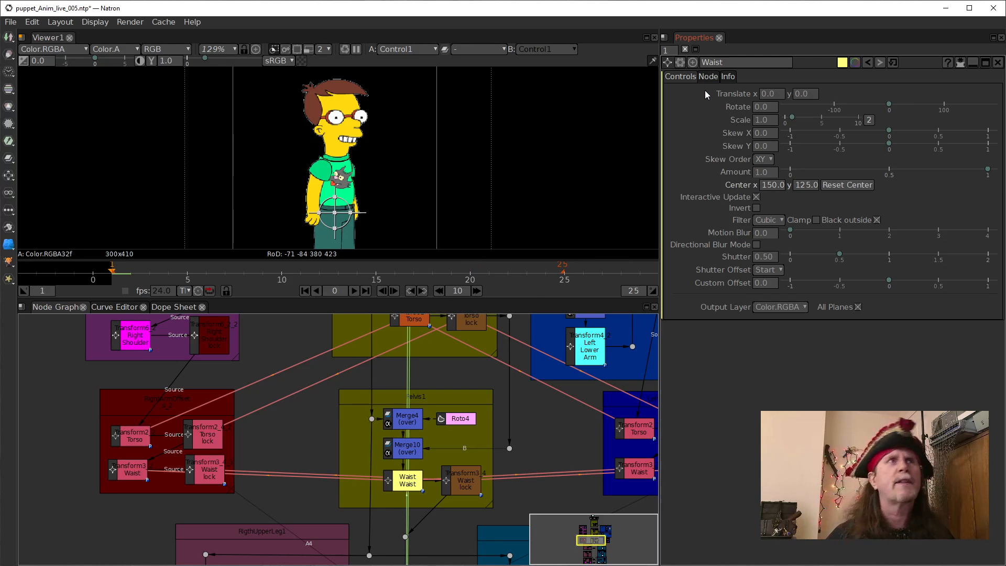
click(680, 62)
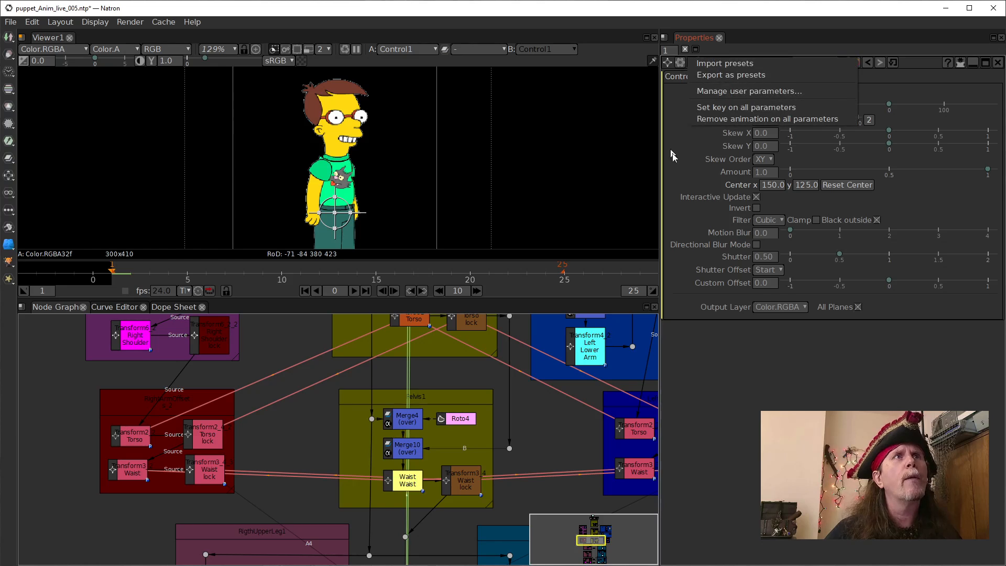
click(437, 529)
Open the user parameter manager of the Control1 node and collapse the HeadGroup and Torso groups in its list.
drag(438, 532, 373, 291)
drag(377, 513, 354, 286)
click(316, 406)
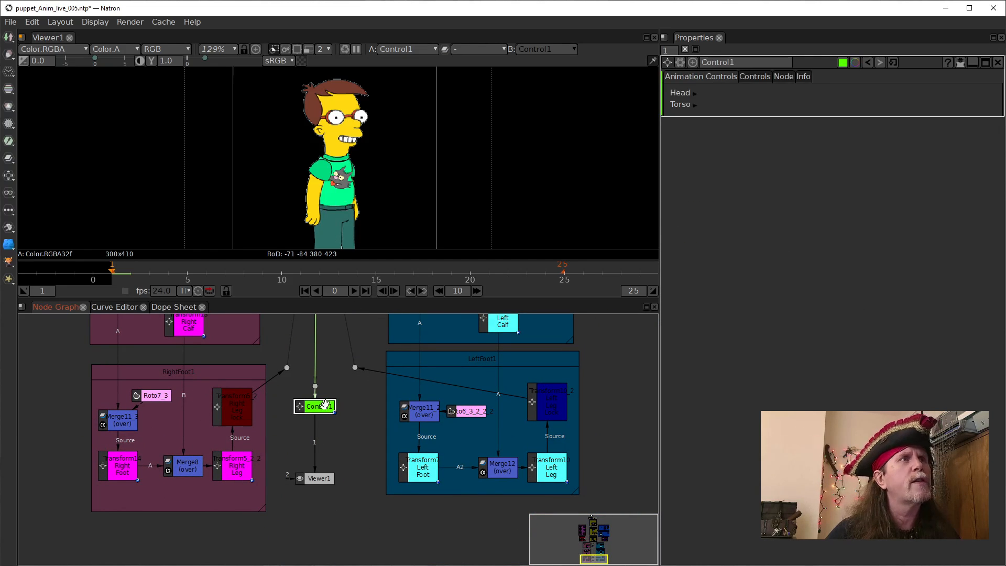
click(680, 62)
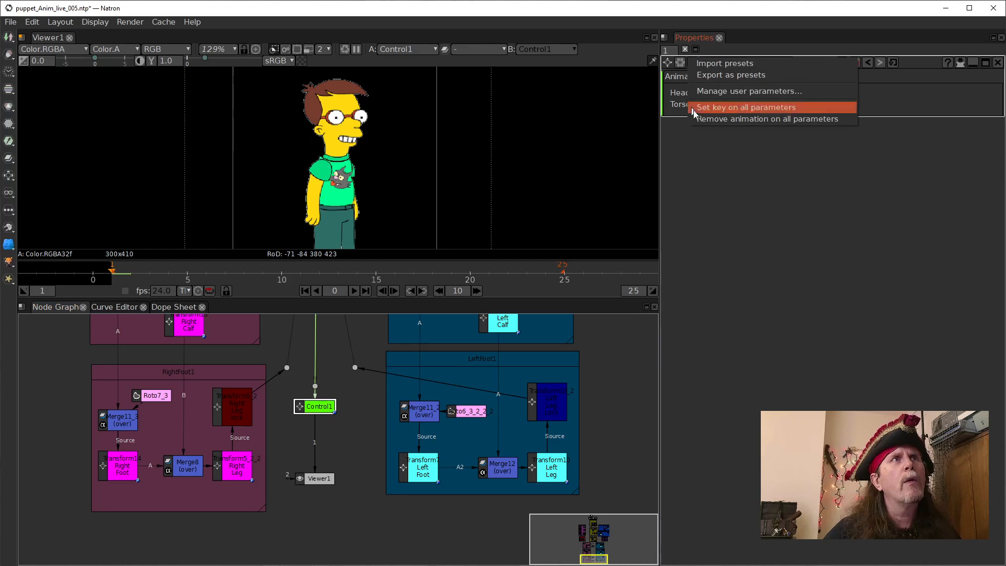
click(719, 93)
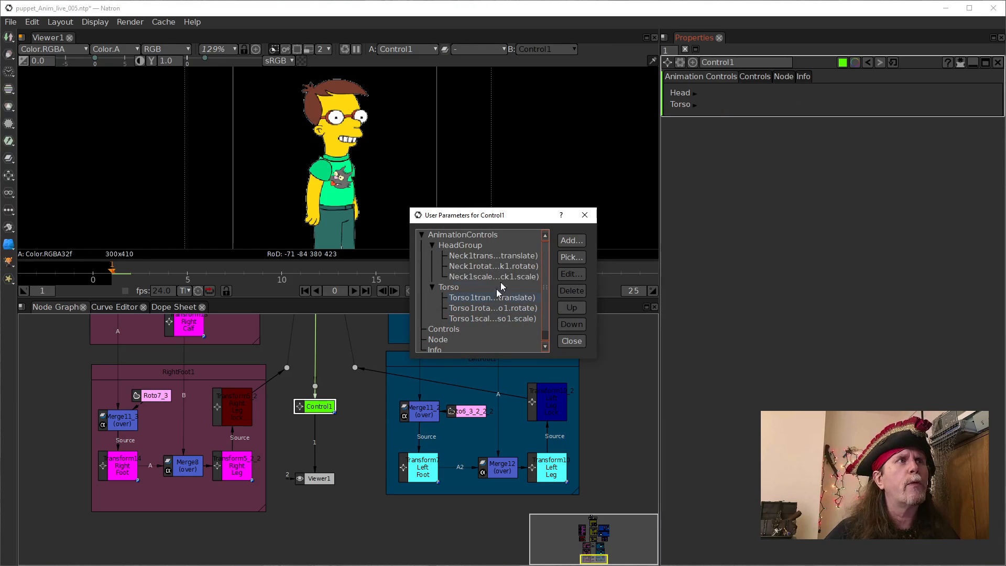
click(433, 246)
click(433, 255)
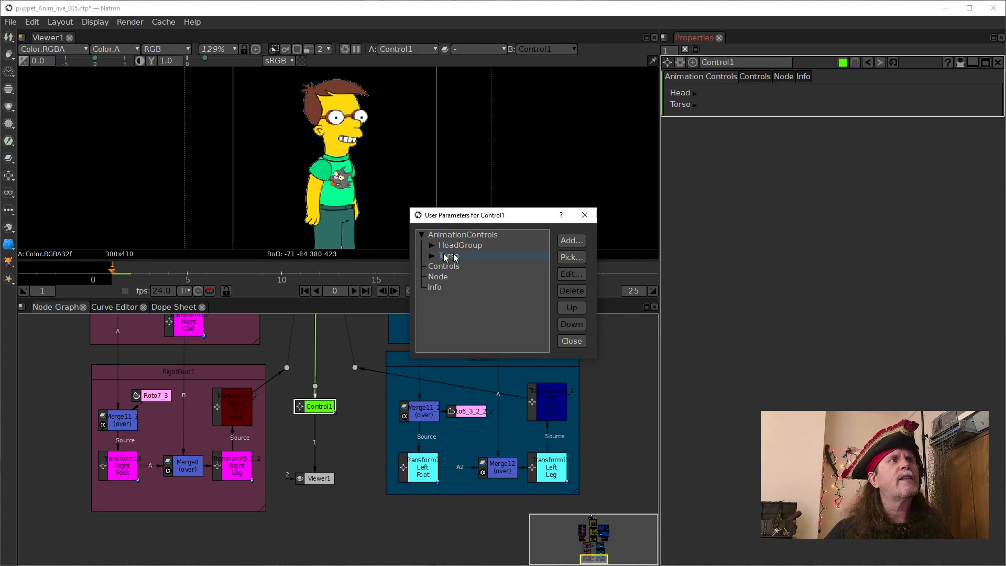
Add a Separator parameter with script name and label Limbs to the AnimationControls page of Control1.
click(572, 241)
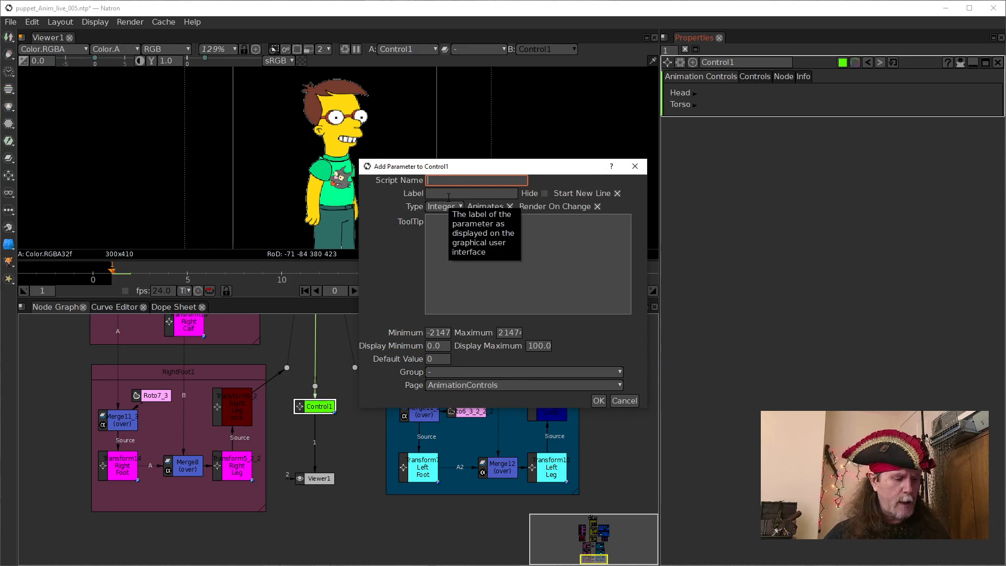
text(Li)
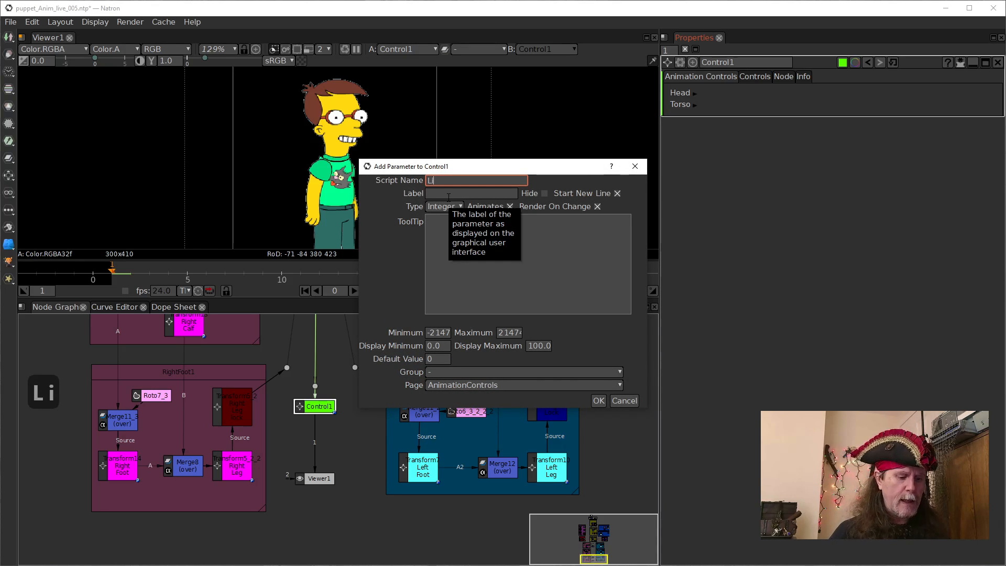
text(mbs)
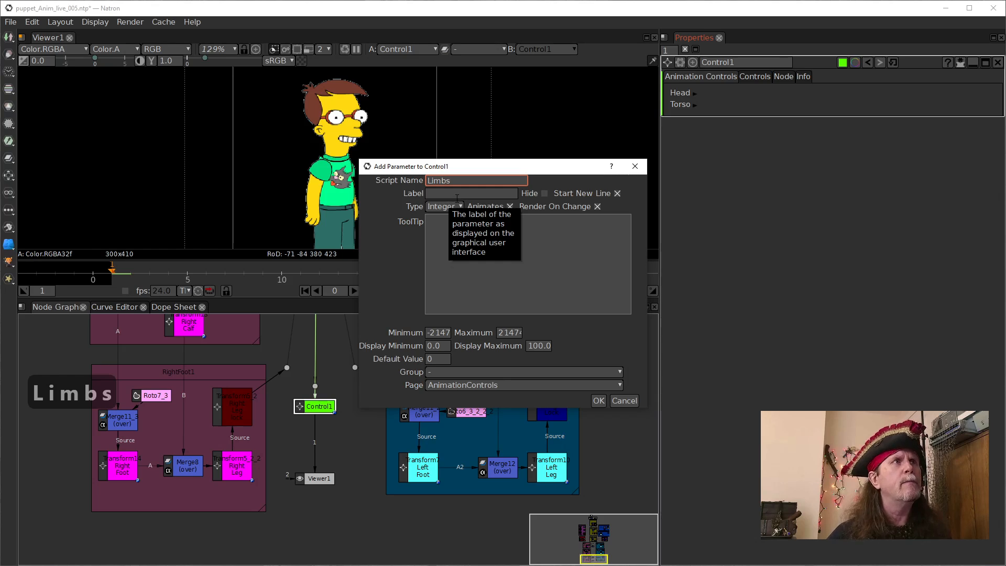
click(457, 198)
text(Limbs)
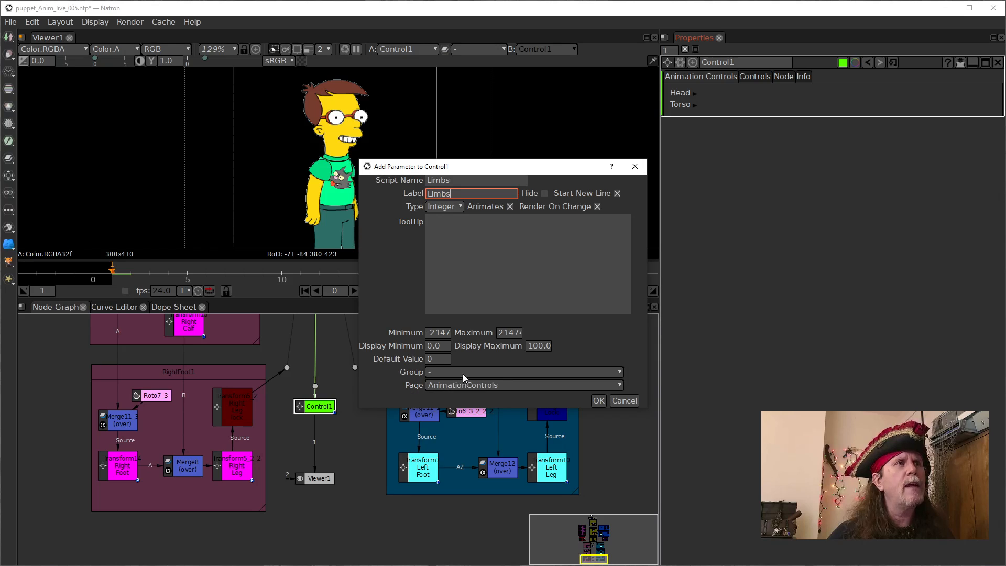
click(480, 388)
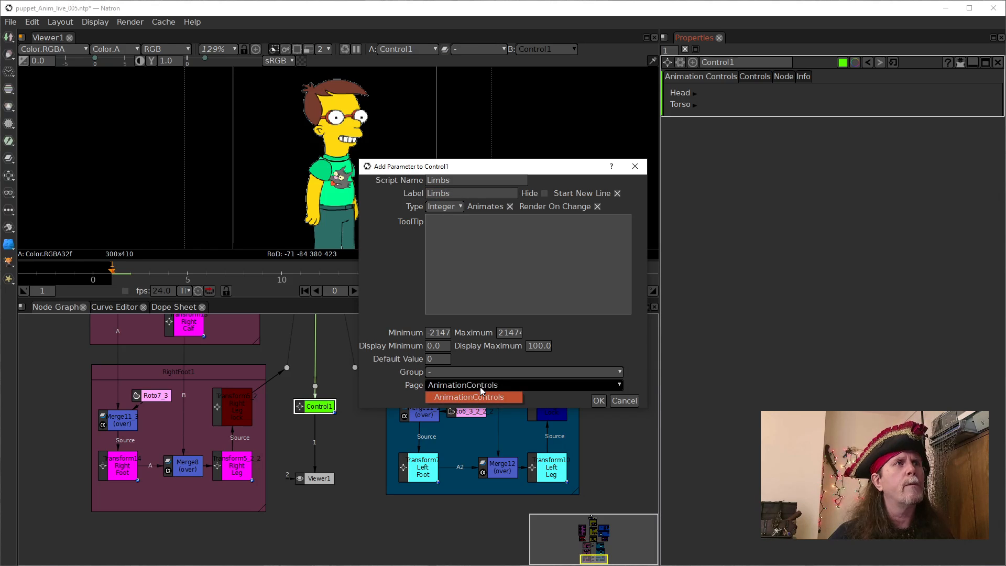
click(525, 353)
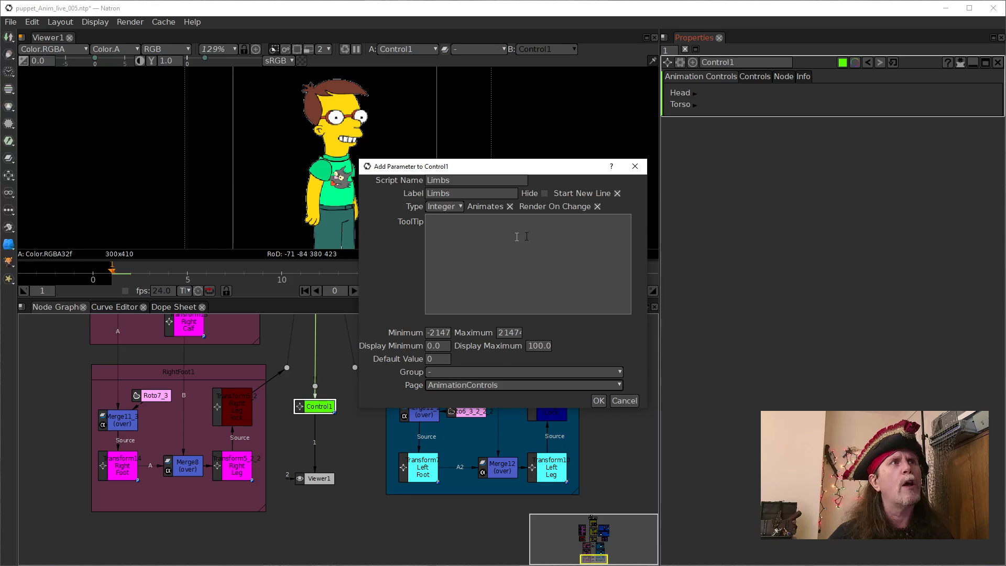
click(446, 206)
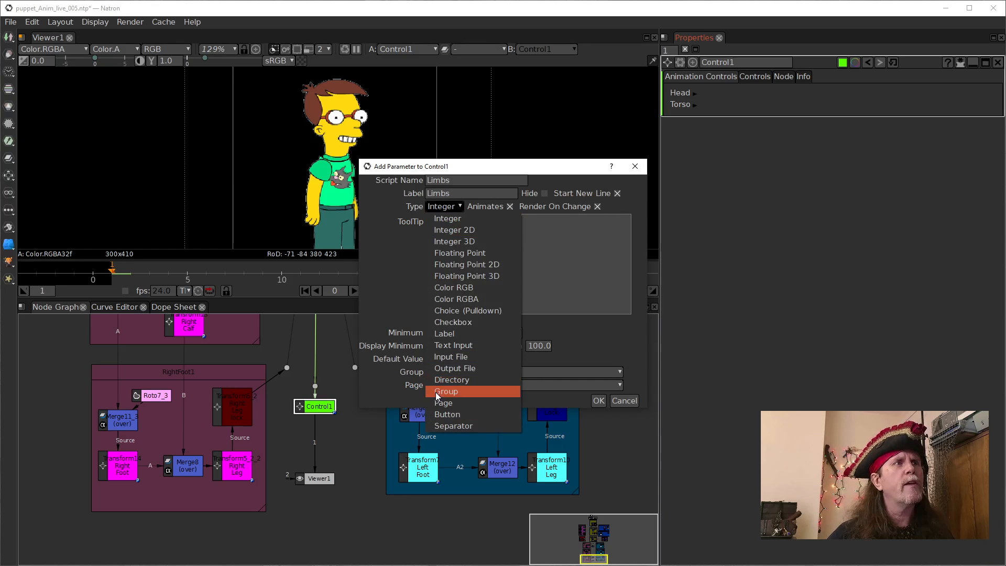
click(440, 422)
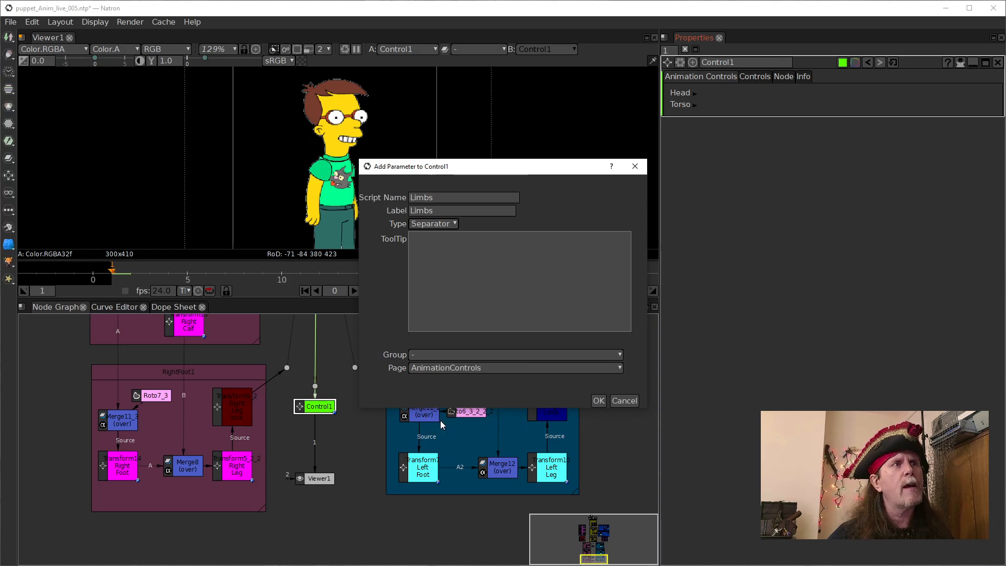
click(598, 401)
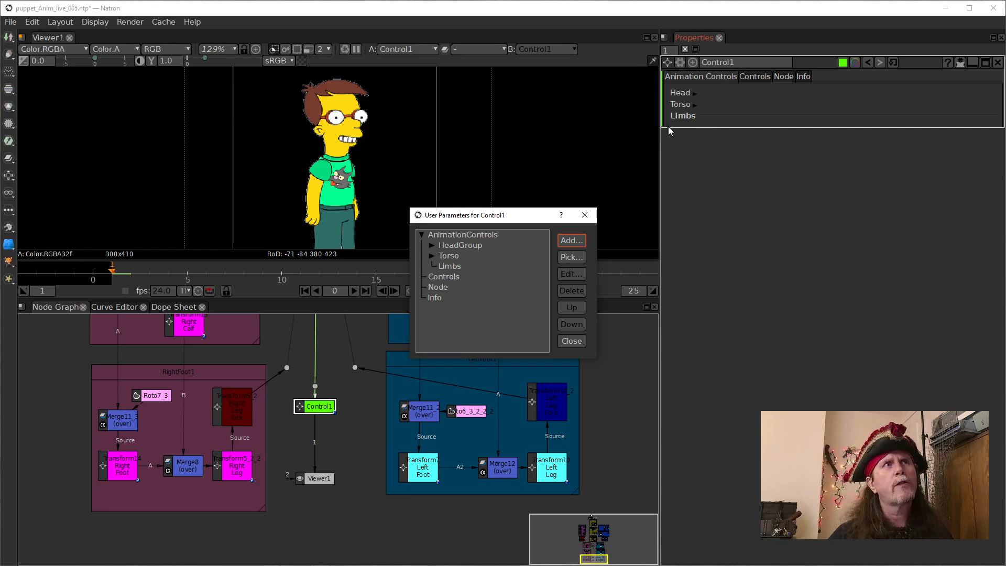
Try the Limbs separator above HeadGroup in the parameter order, and return it below Torso.
click(456, 268)
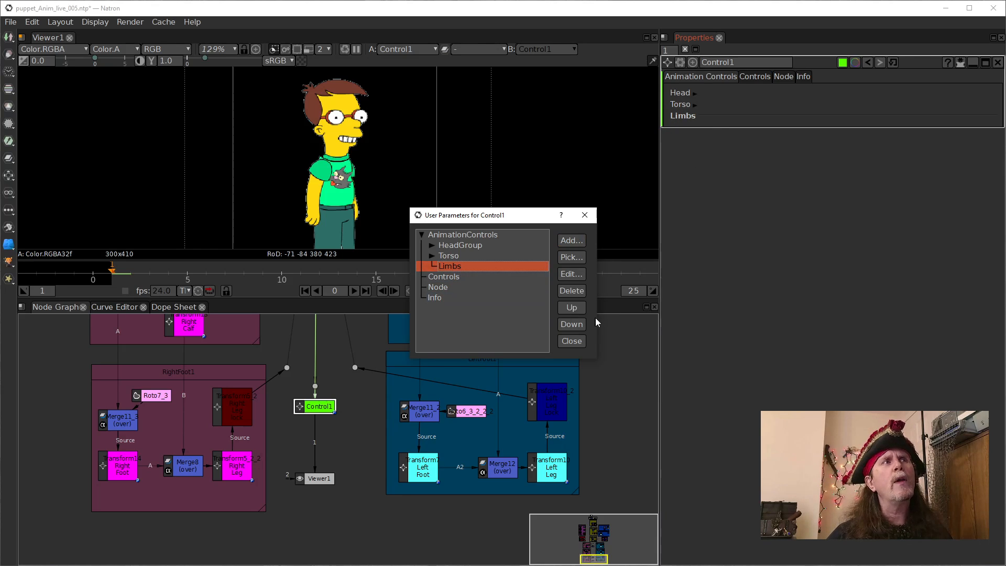
click(571, 307)
click(572, 307)
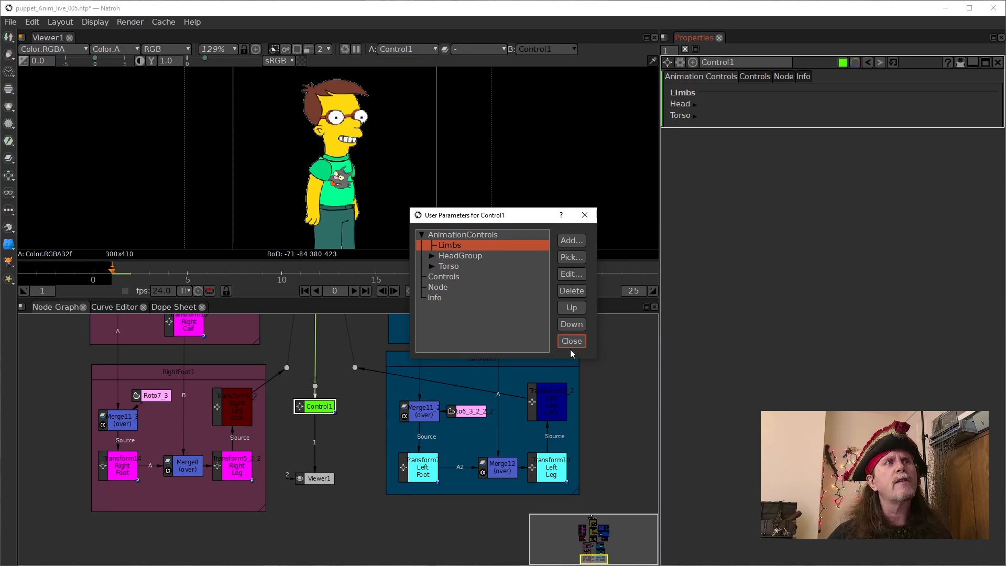
click(570, 325)
click(569, 325)
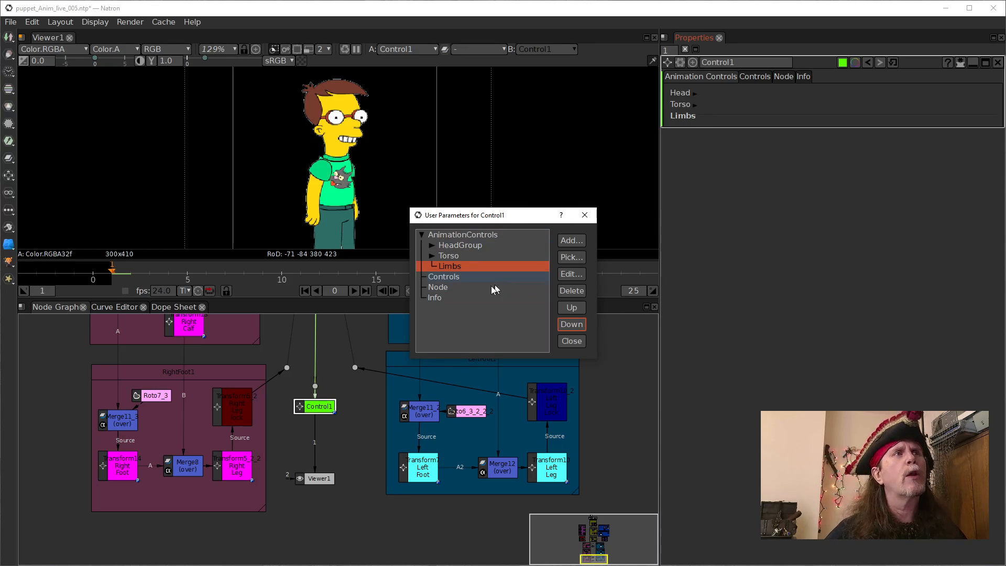
Start a new Control1 parameter with the script name Rarm and begin its label with Right Shou.
click(570, 240)
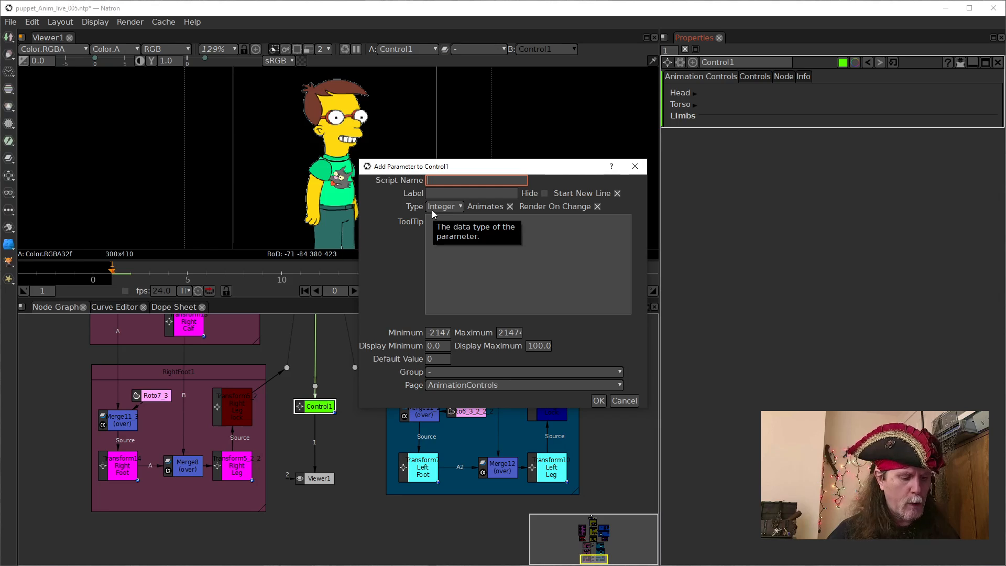
text(R)
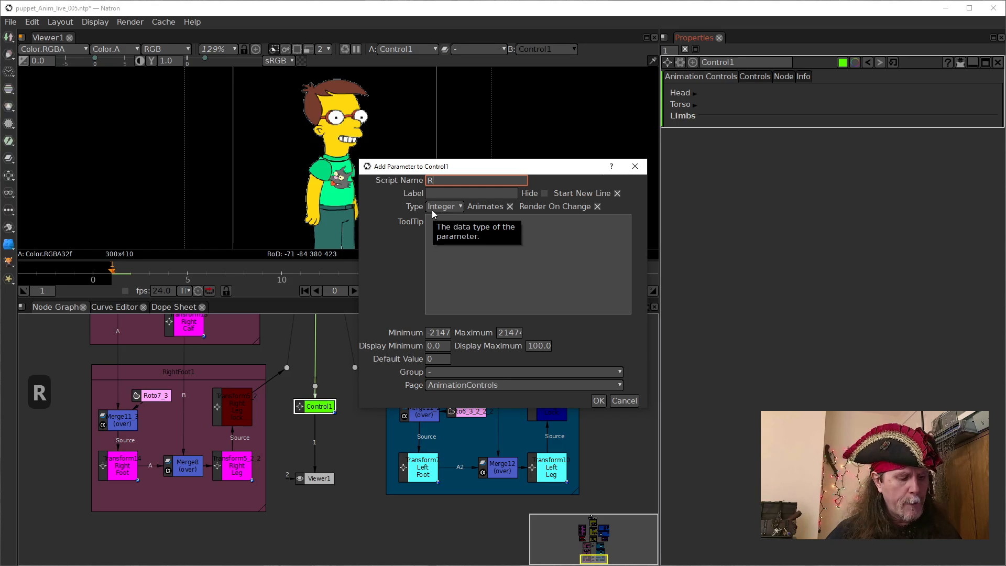
text(AR)
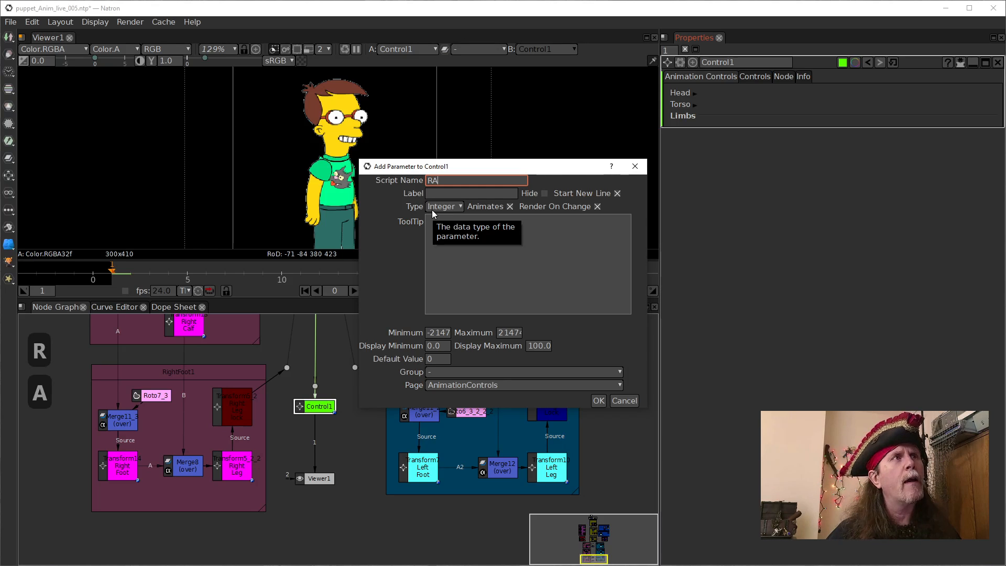
key(BackSpace)
key(BackSpace)
text(arm)
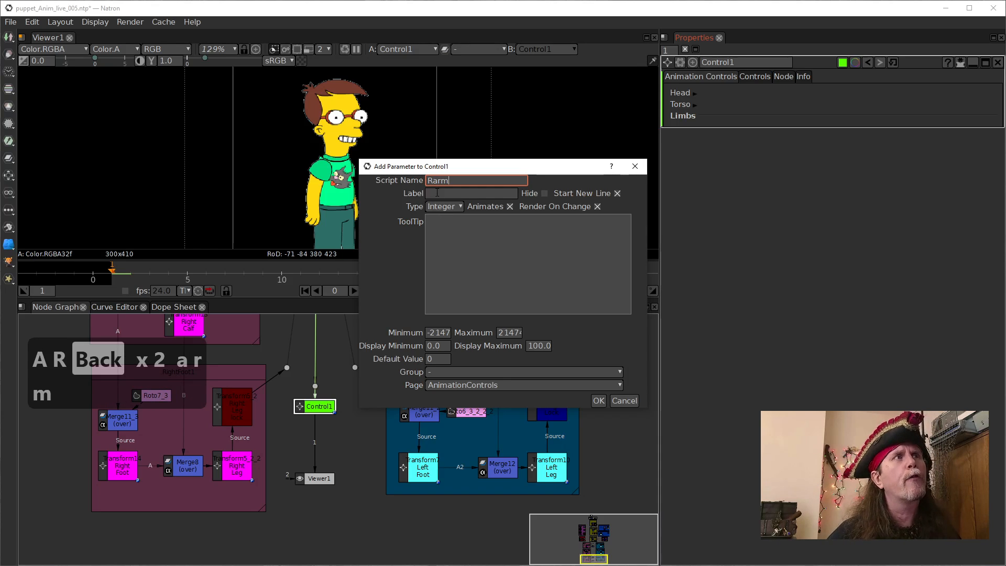
key(Tab)
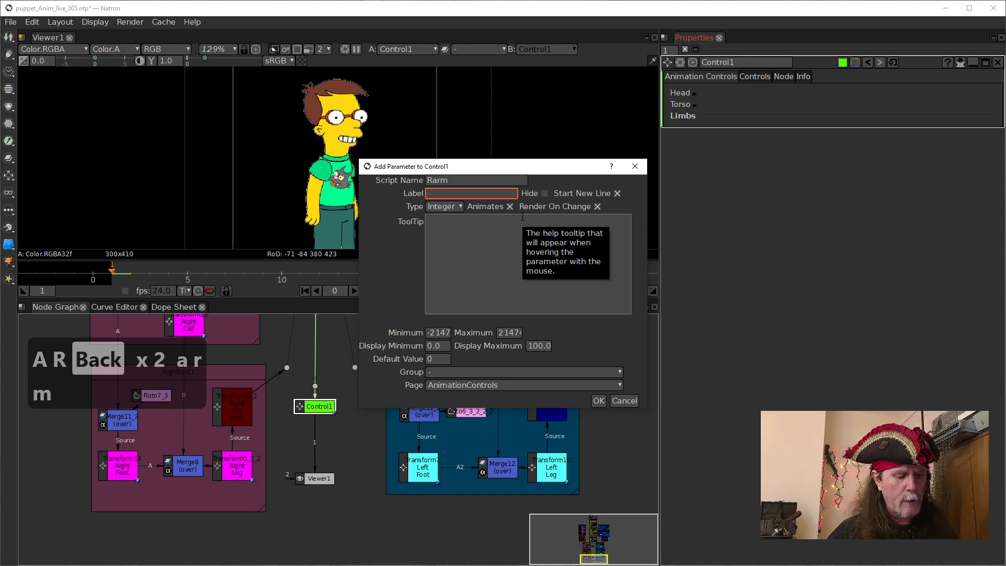
text(Right )
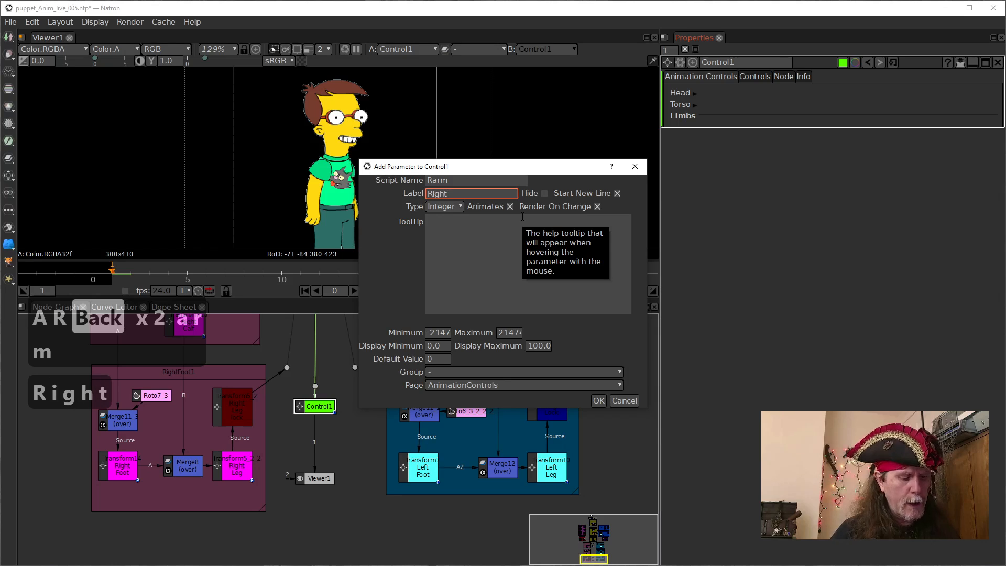
text(Shou)
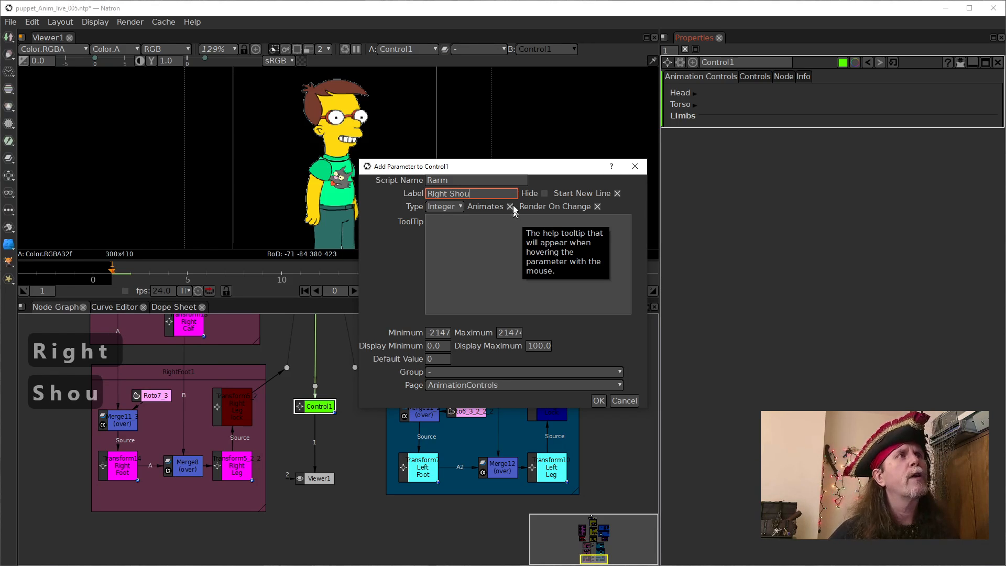
Change the new parameter's script name to Rshoulder and complete its label as Right Shoulder.
click(454, 180)
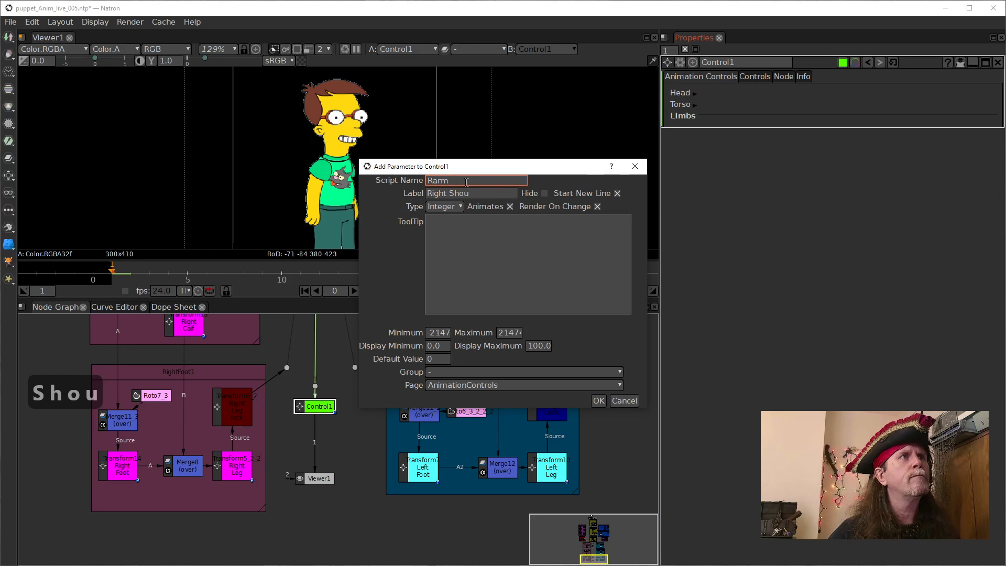
key(BackSpace)
key(BackSpace)
key(BackSpace)
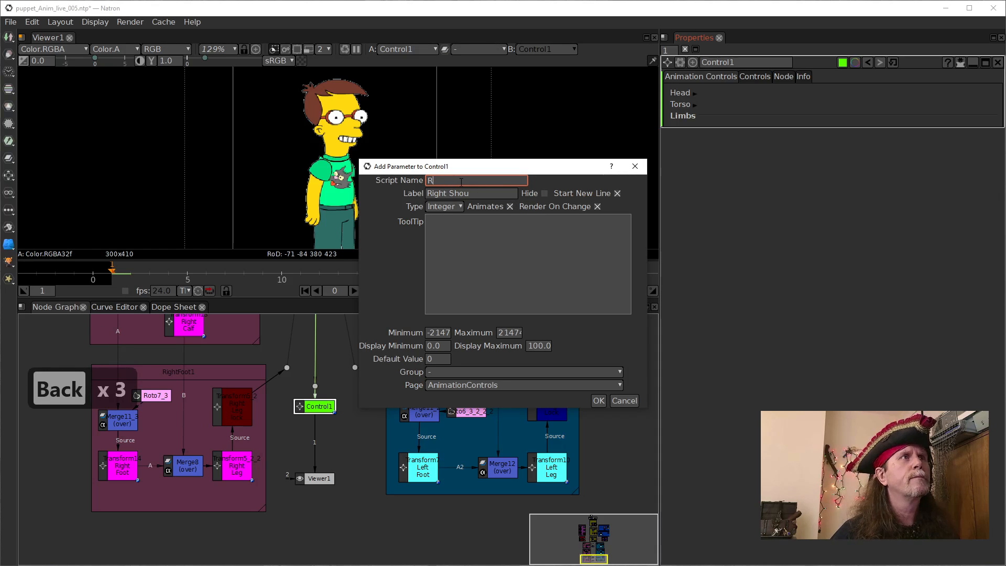
text(sh)
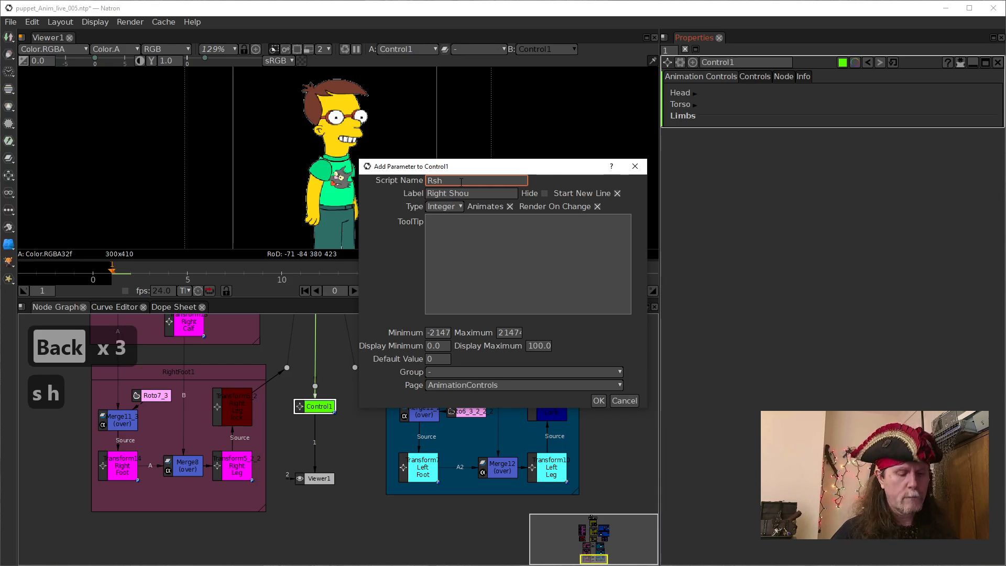
text(oul)
key(BackSpace)
text(ulder)
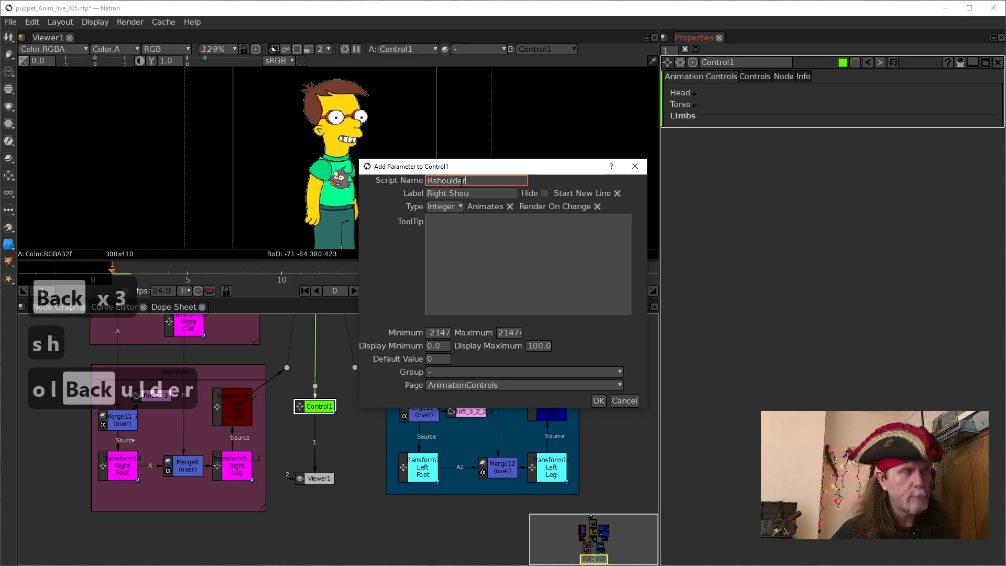
click(499, 196)
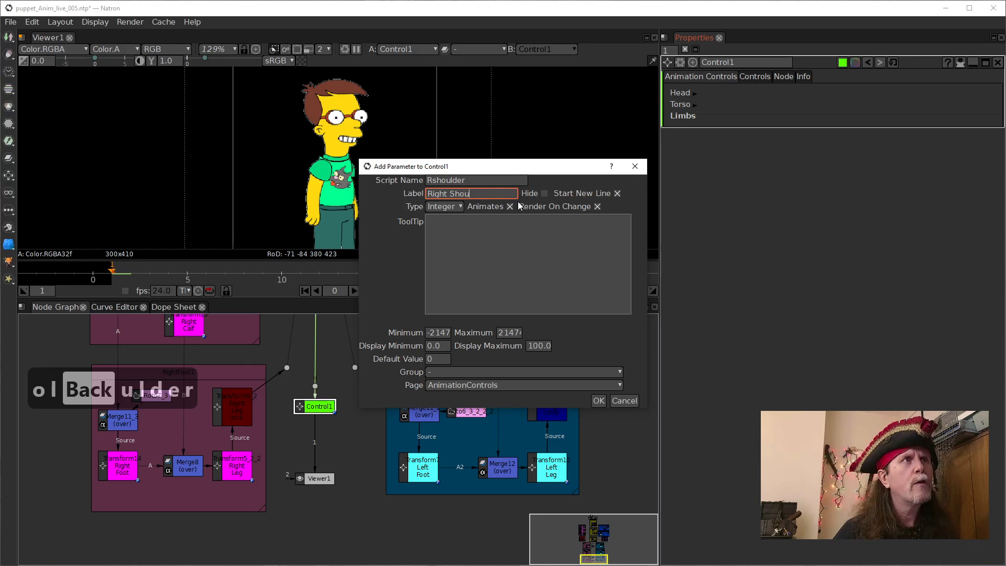
text(ld)
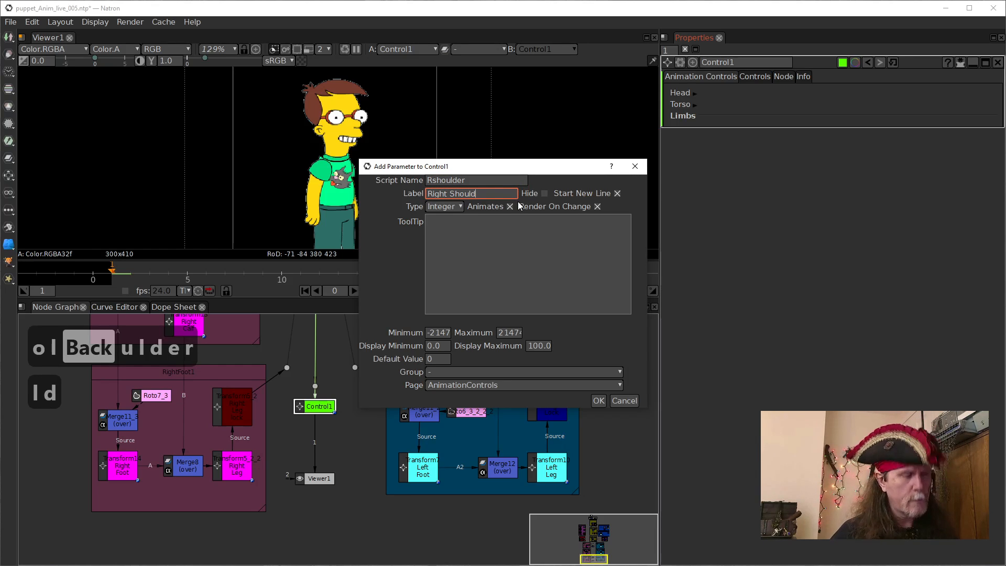
text(er)
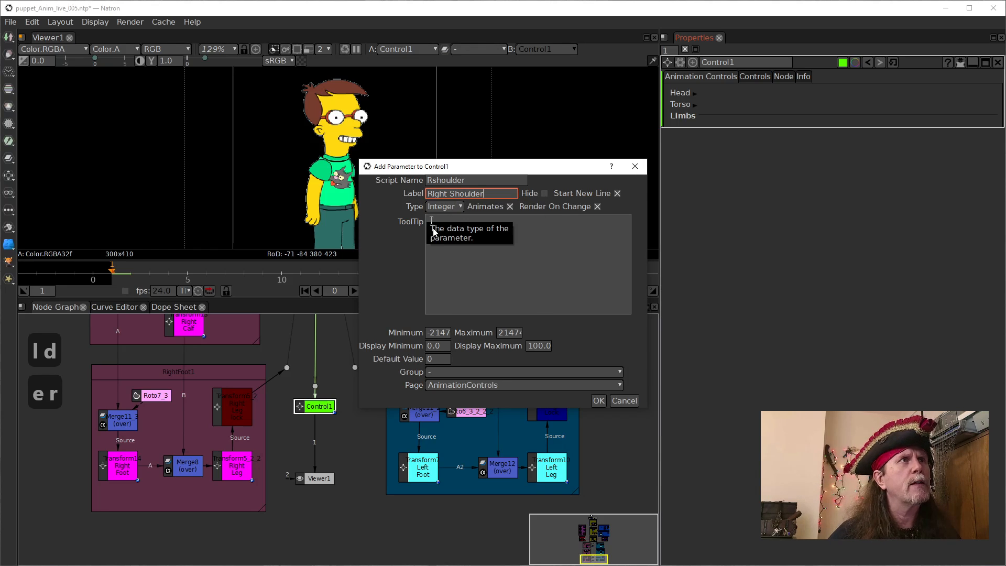
Set the Rshoulder parameter's type to Group with Group As Tab enabled, and create it on the AnimationControls page.
click(445, 206)
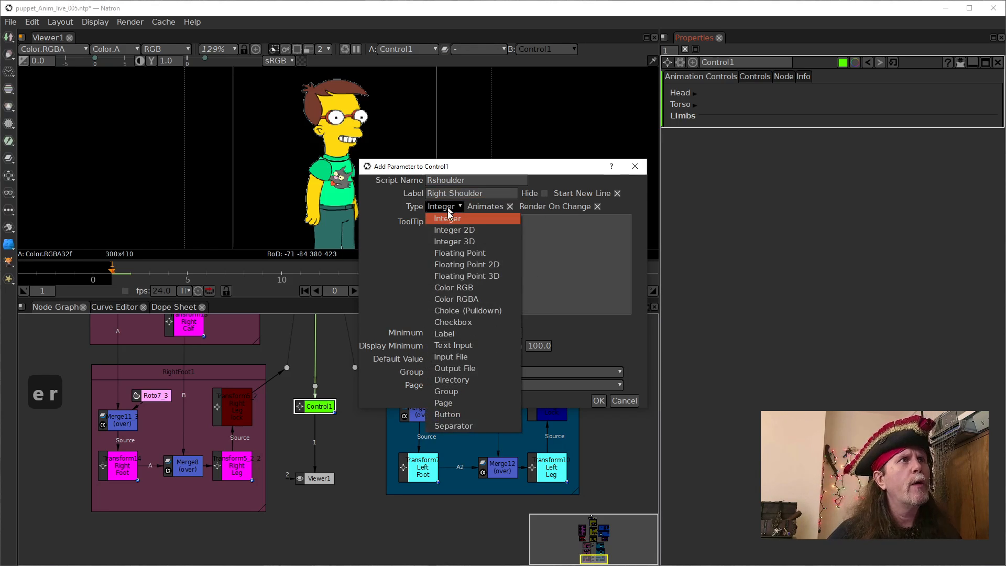
click(475, 390)
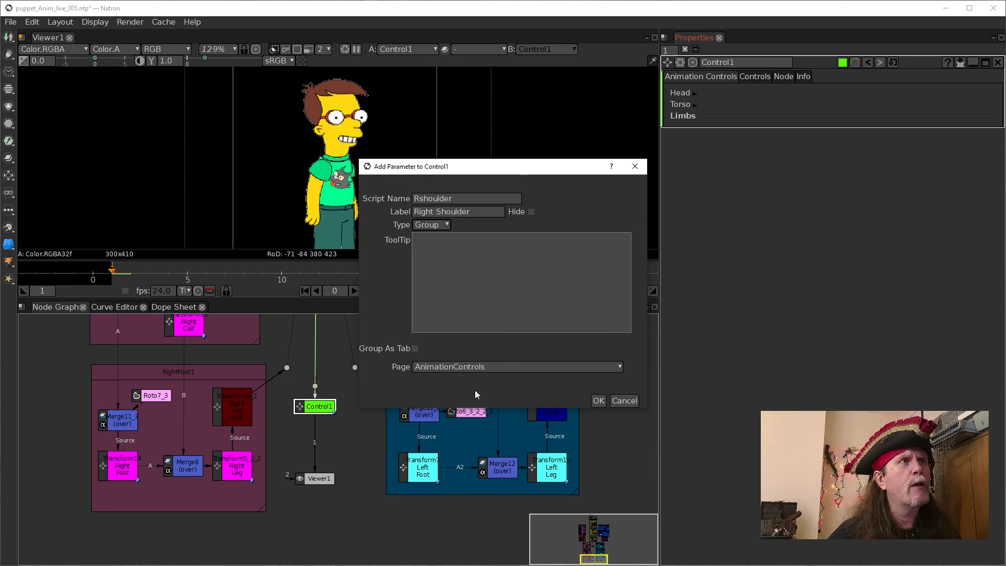
click(416, 349)
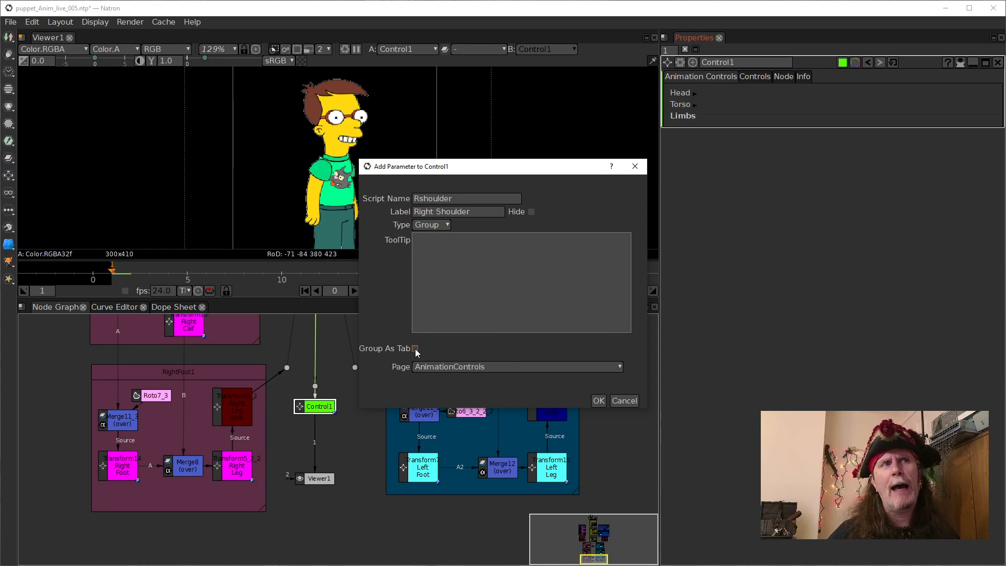
click(602, 401)
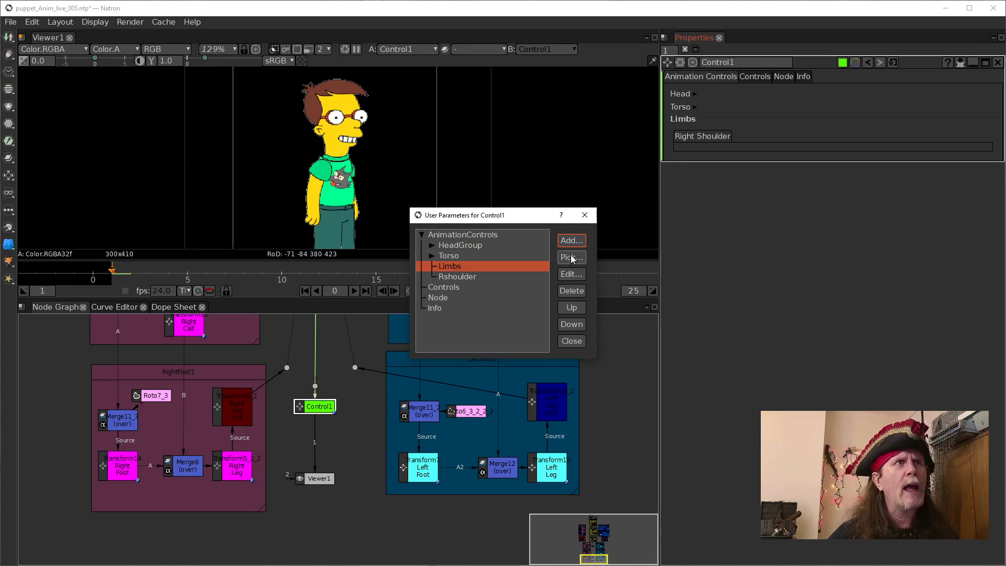
Delete the Rshoulder group from Control1's user parameters.
click(571, 241)
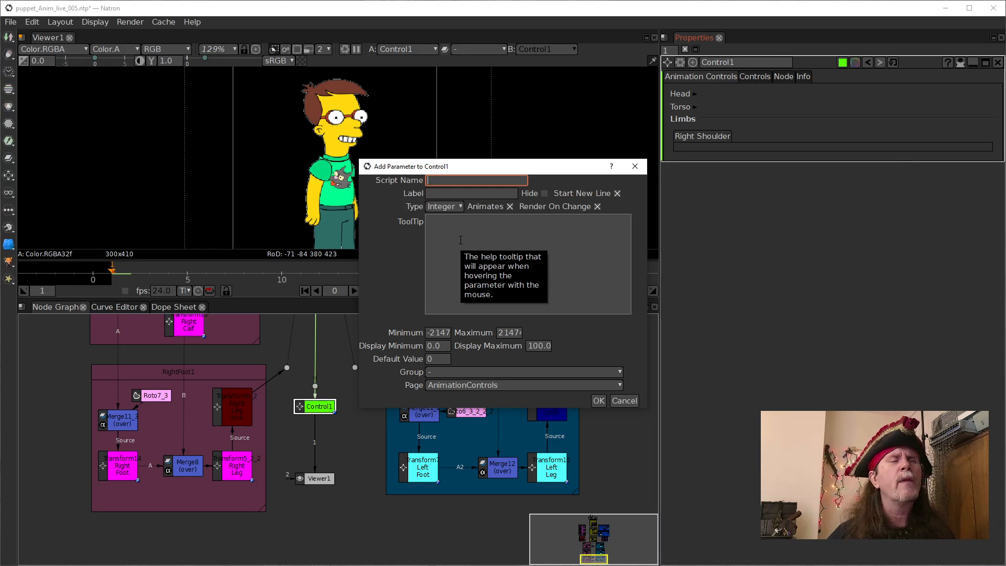
click(625, 400)
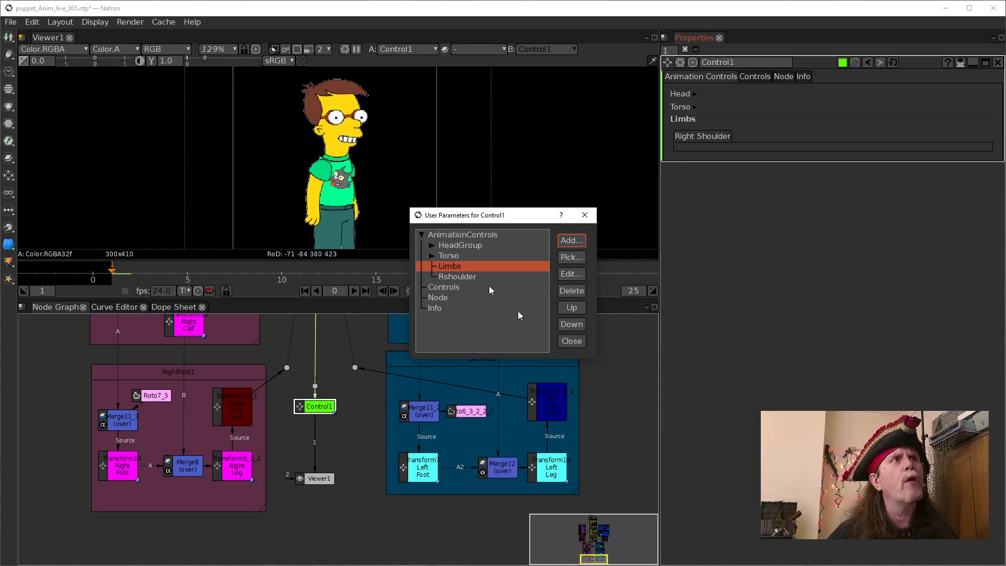
click(455, 275)
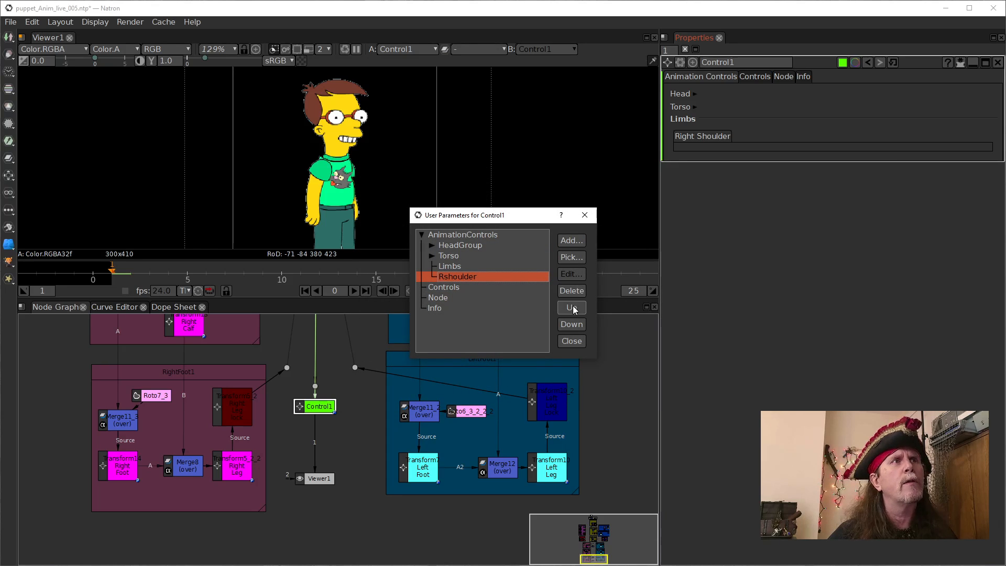
click(570, 292)
click(599, 304)
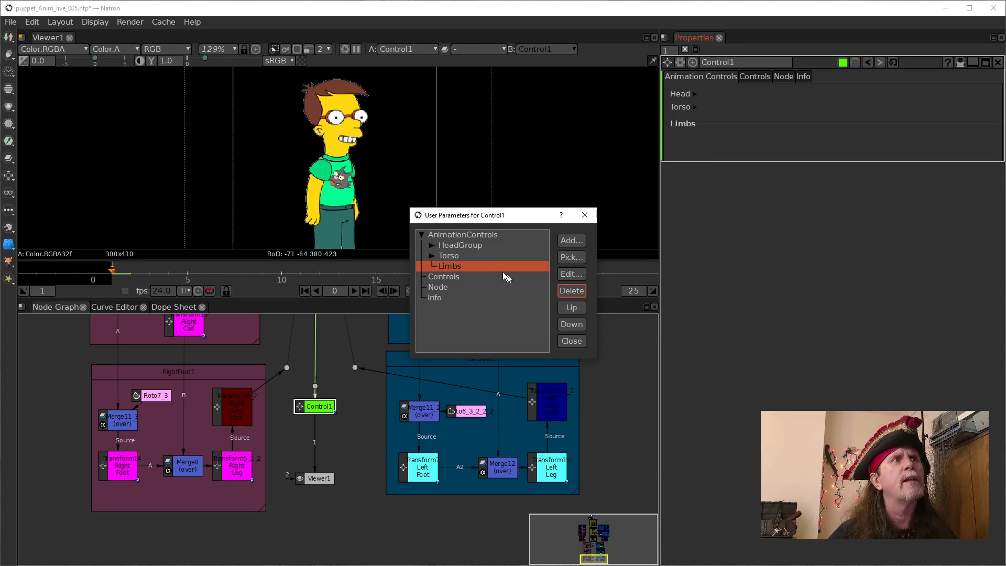
Add a Group parameter named Rarm with the label Right Arm and Group As Tab enabled on Control1's AnimationControls page.
click(572, 242)
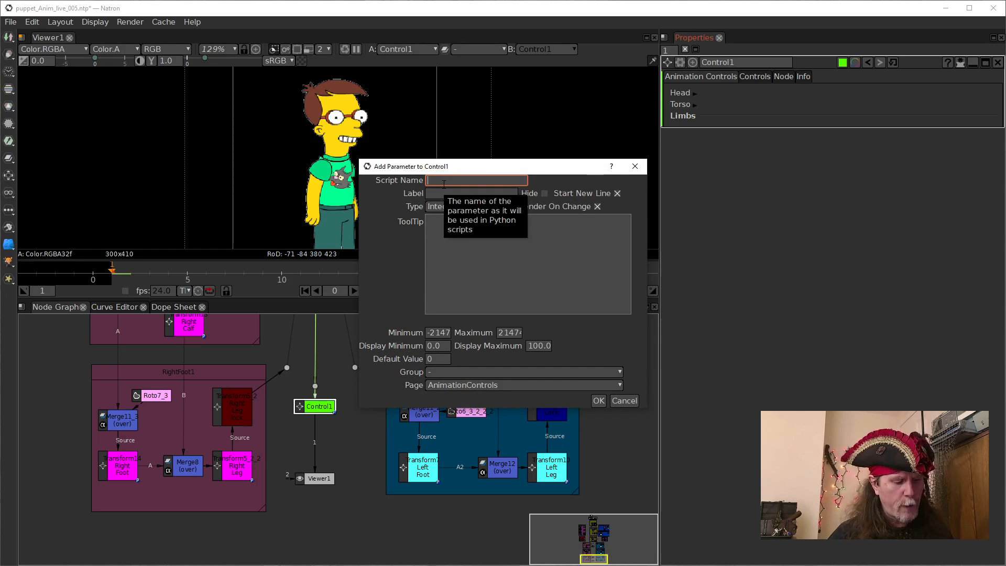
text(Rarm)
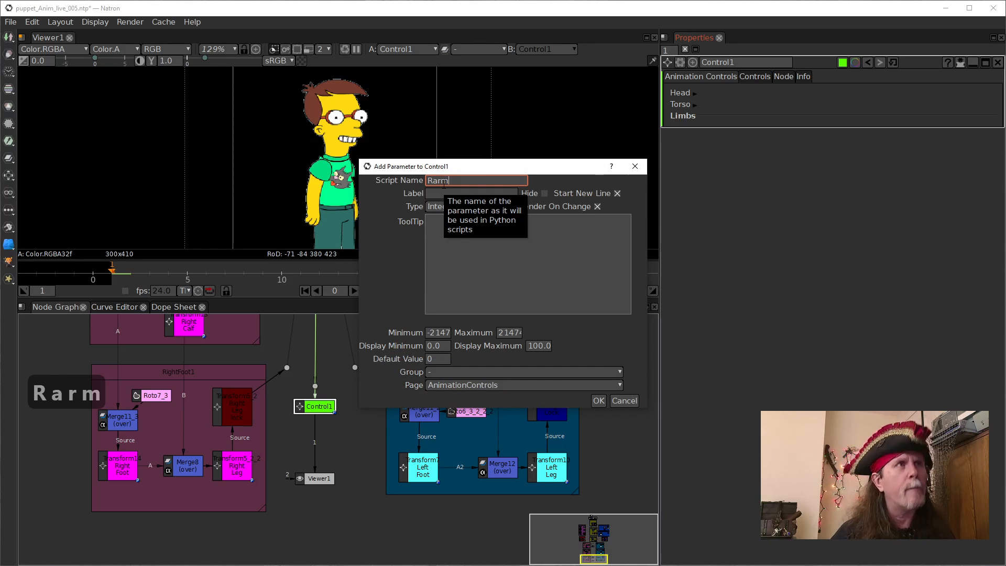
click(448, 193)
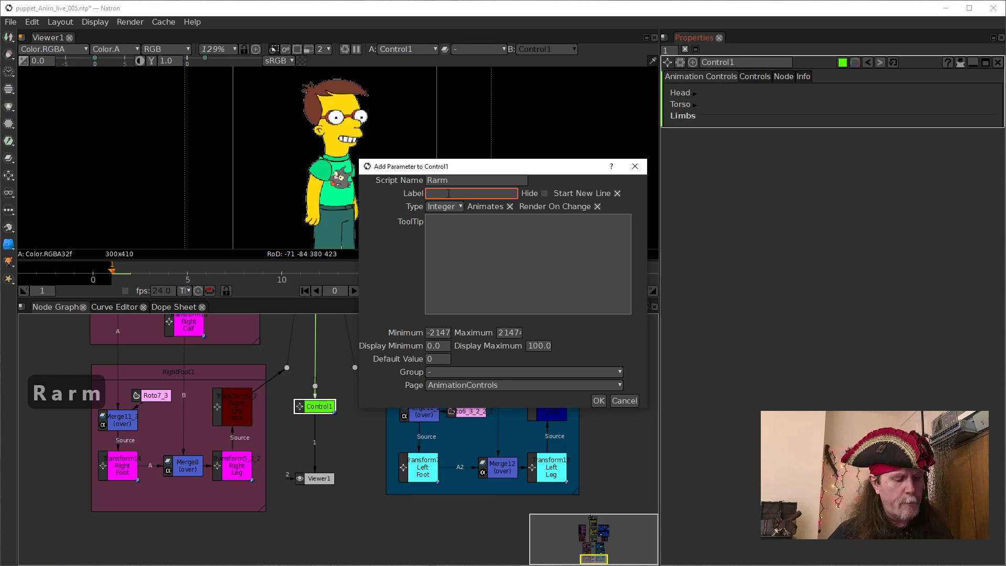
text(Right Ar)
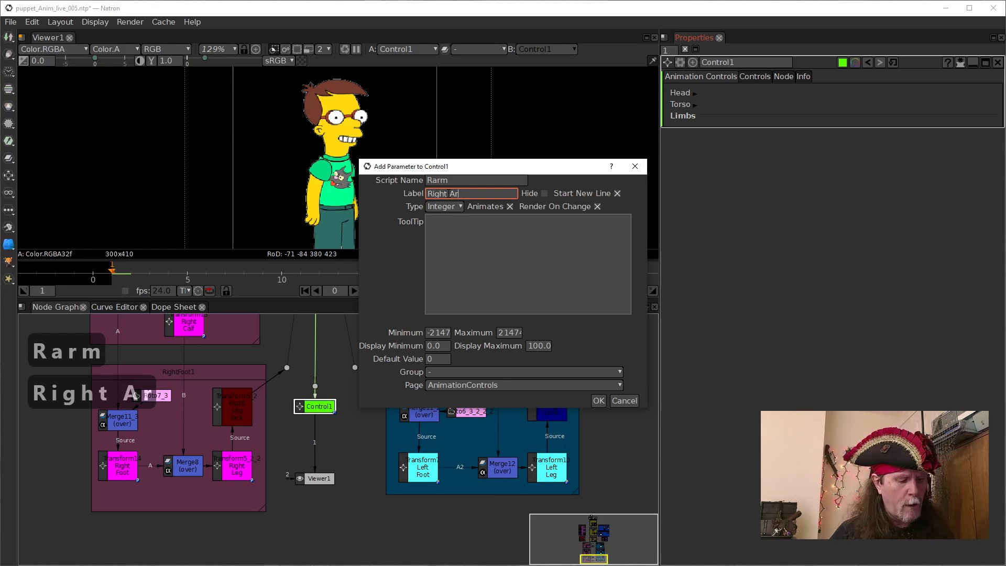
text(m)
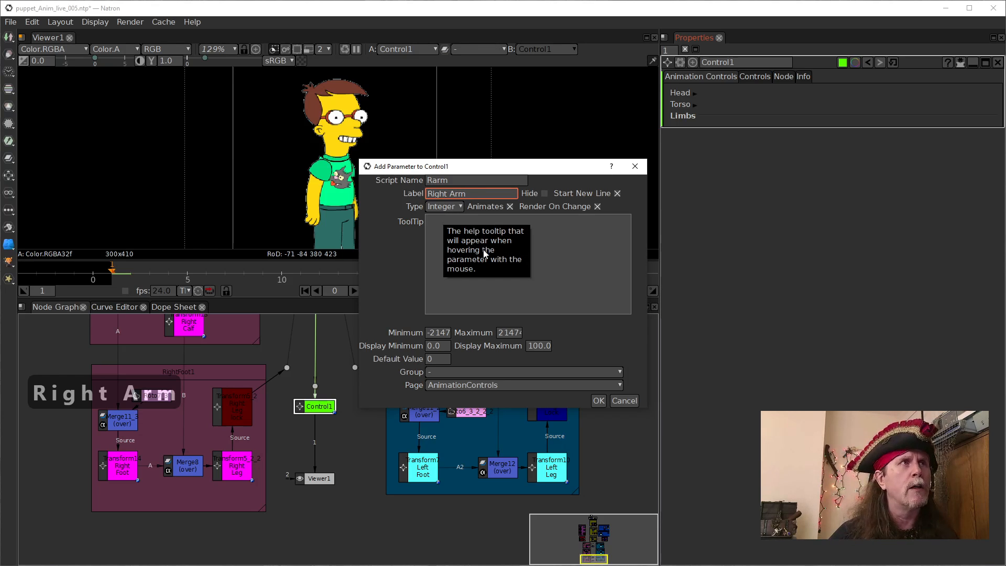
click(448, 208)
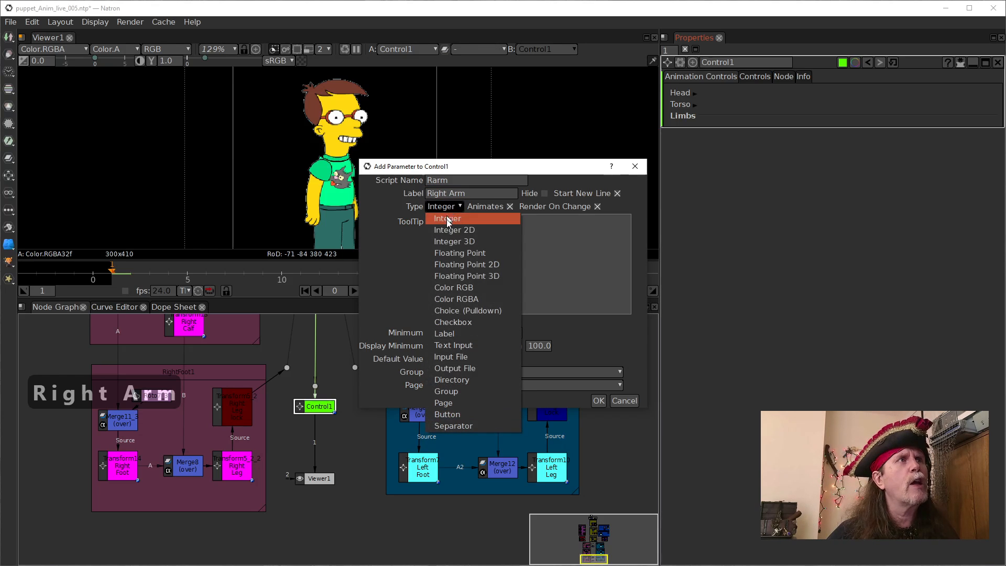
click(467, 391)
click(415, 349)
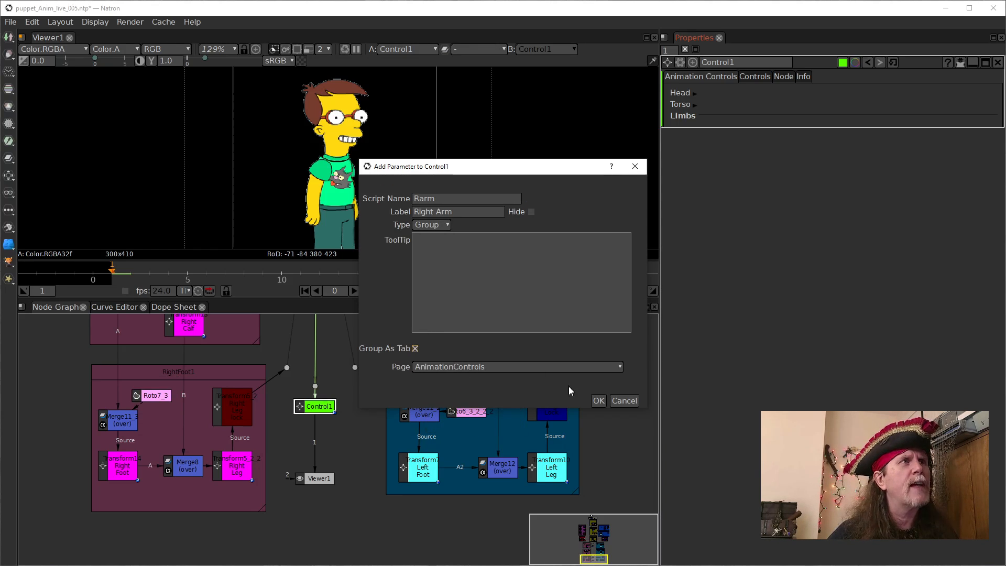
click(599, 401)
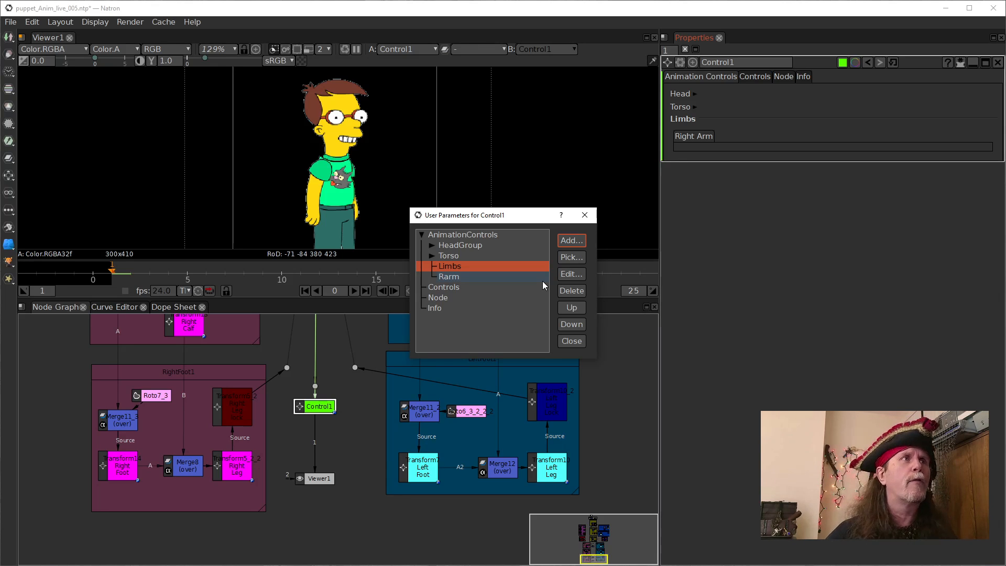
Add a Group parameter named LArm with the label Left Arm and Group As Tab enabled on the AnimationControls page, and close the parameter manager.
click(573, 241)
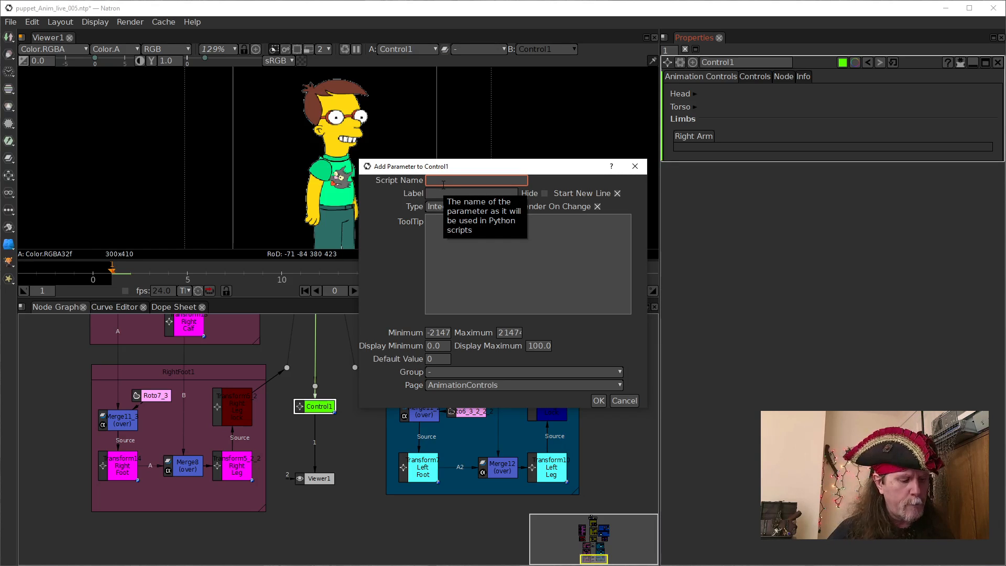
text(LAr)
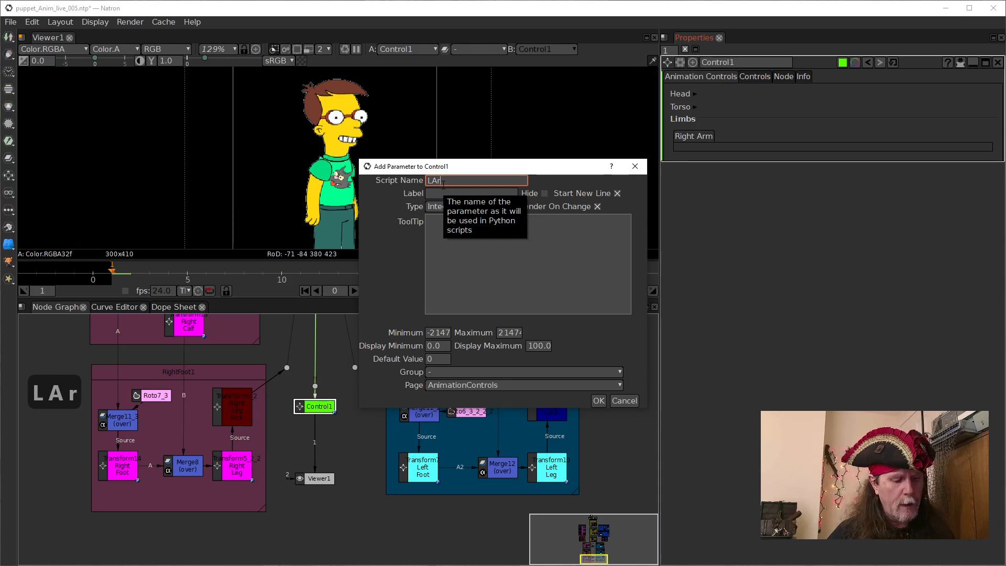
text(m)
click(448, 191)
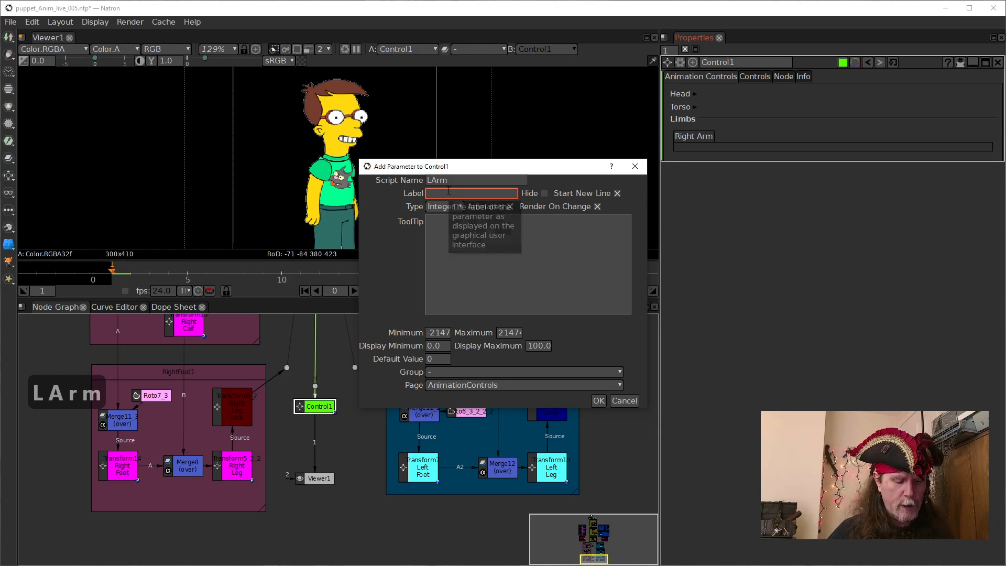
text(L)
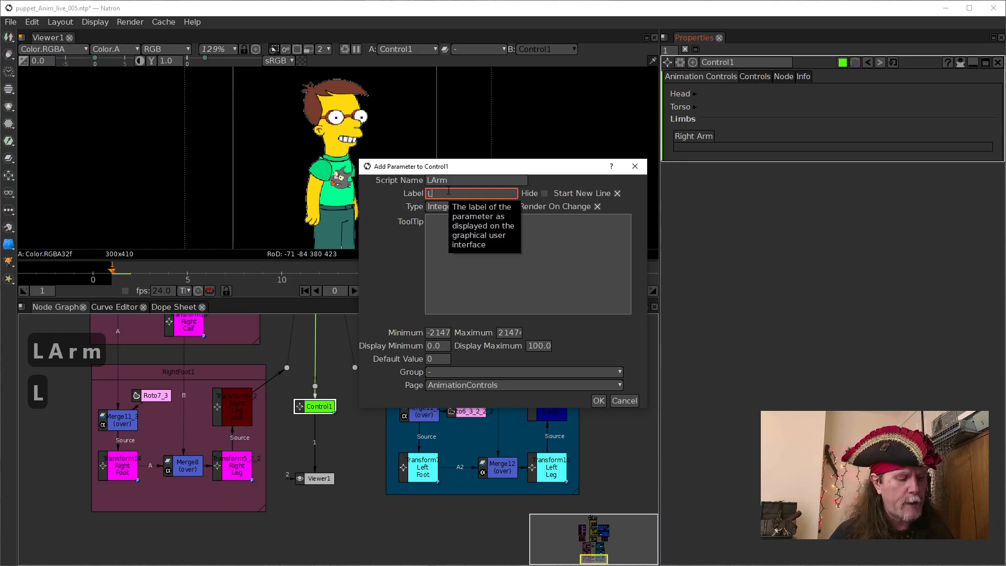
text(eft Ar)
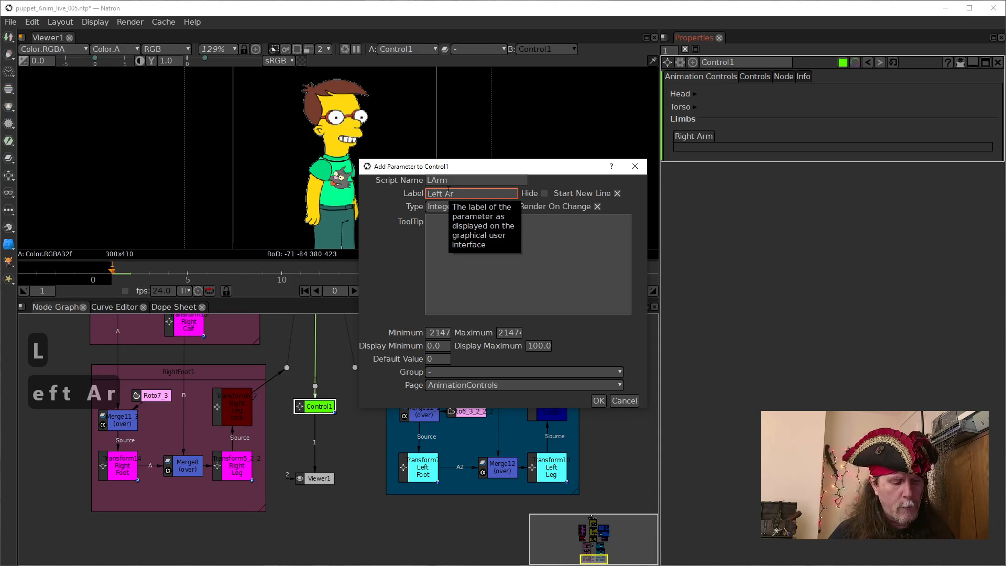
text(m)
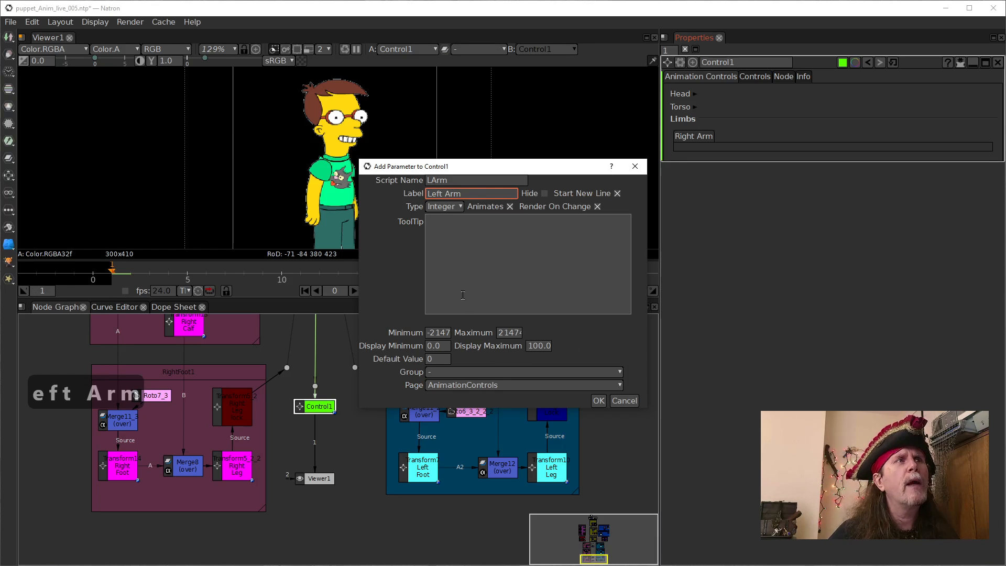
click(458, 206)
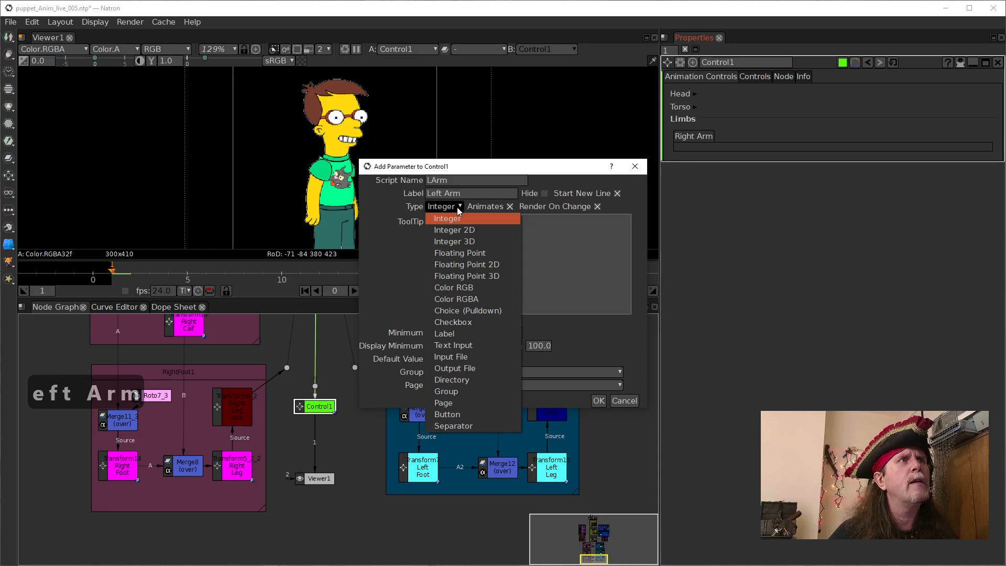
click(452, 391)
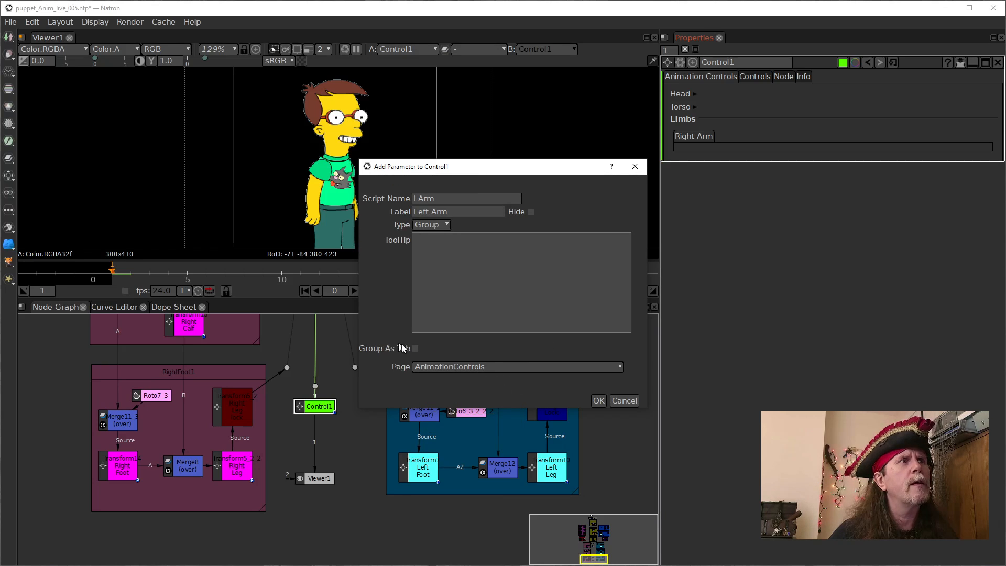
click(599, 401)
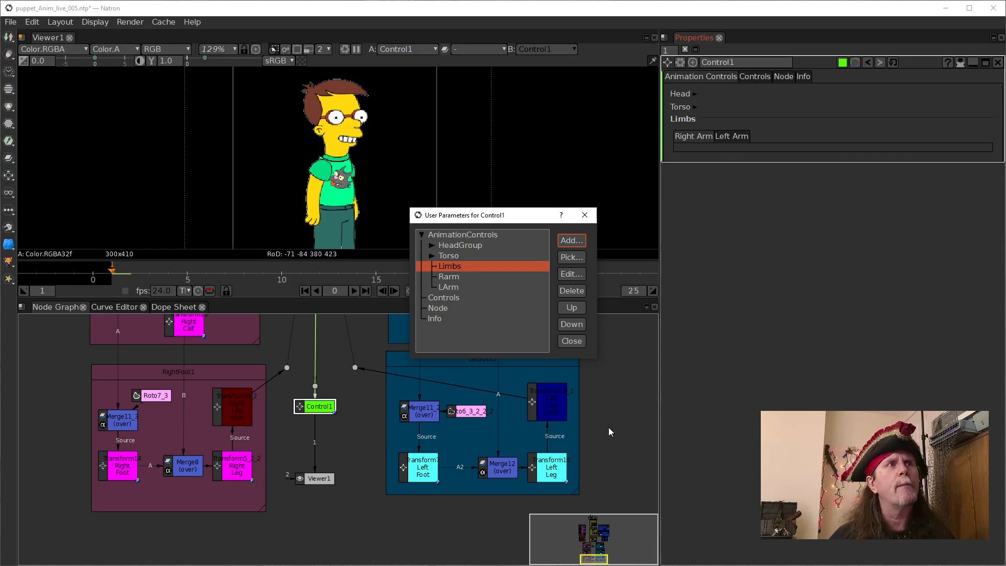
click(457, 278)
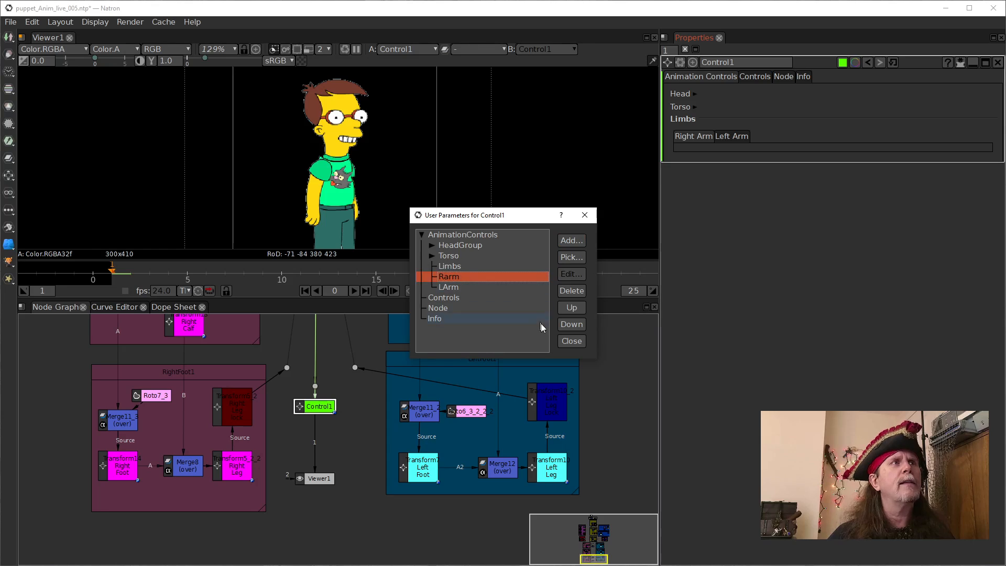
click(572, 342)
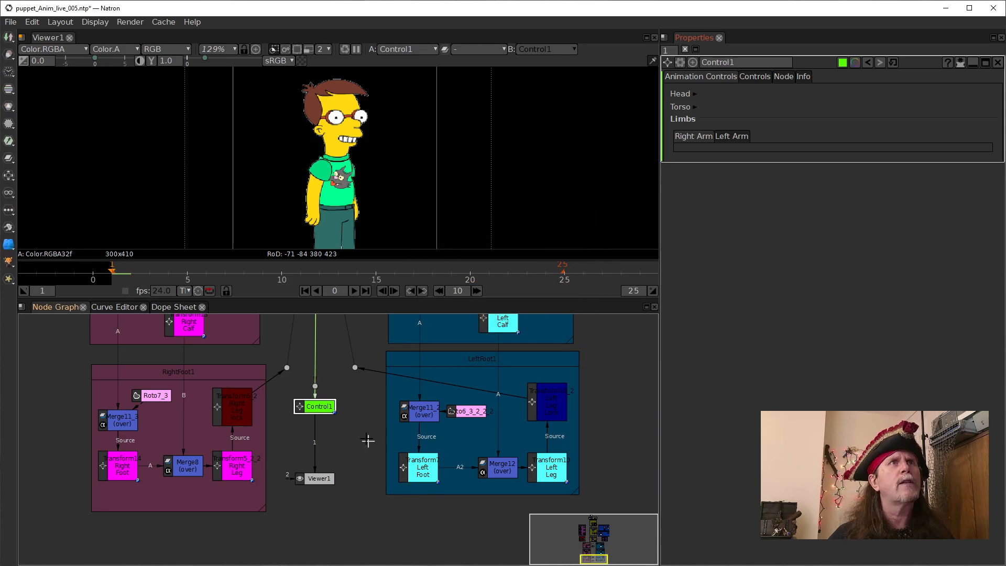
Rename the Right Shoulder transform node in the RightArm1 backdrop to _Transform6_2.
drag(330, 370, 336, 563)
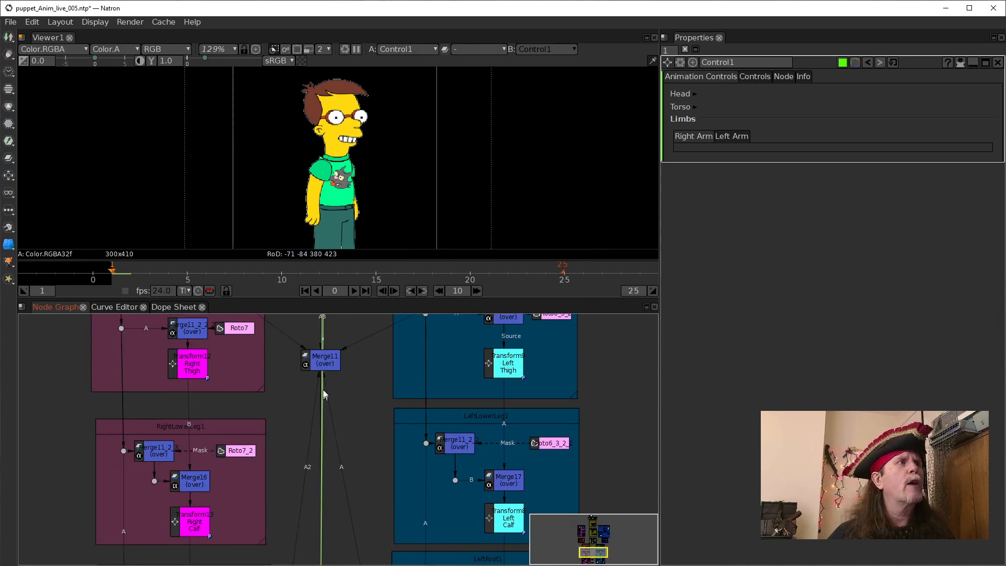
drag(324, 397, 308, 490)
drag(281, 435, 335, 538)
drag(217, 388, 262, 533)
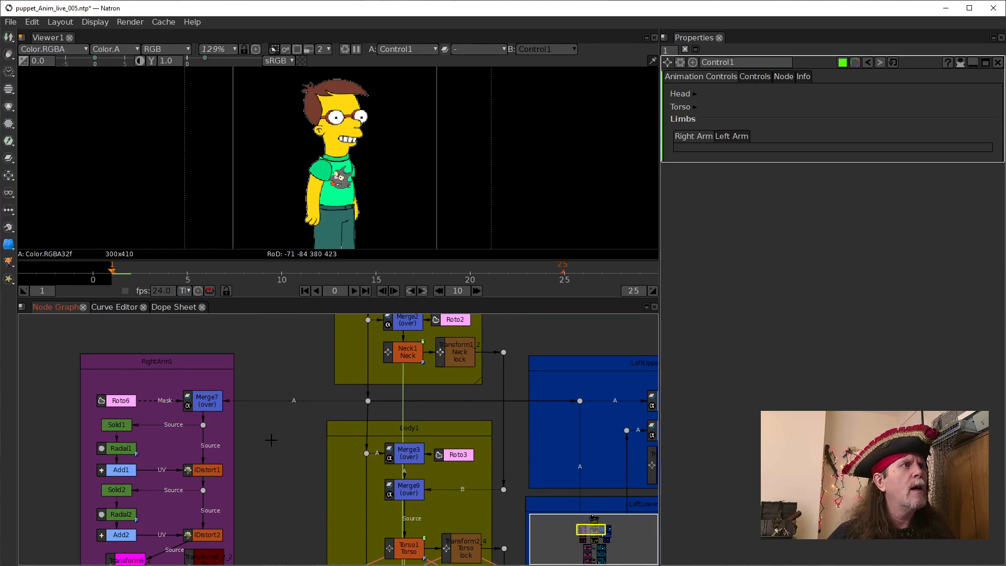
drag(272, 440, 259, 354)
drag(251, 404, 246, 418)
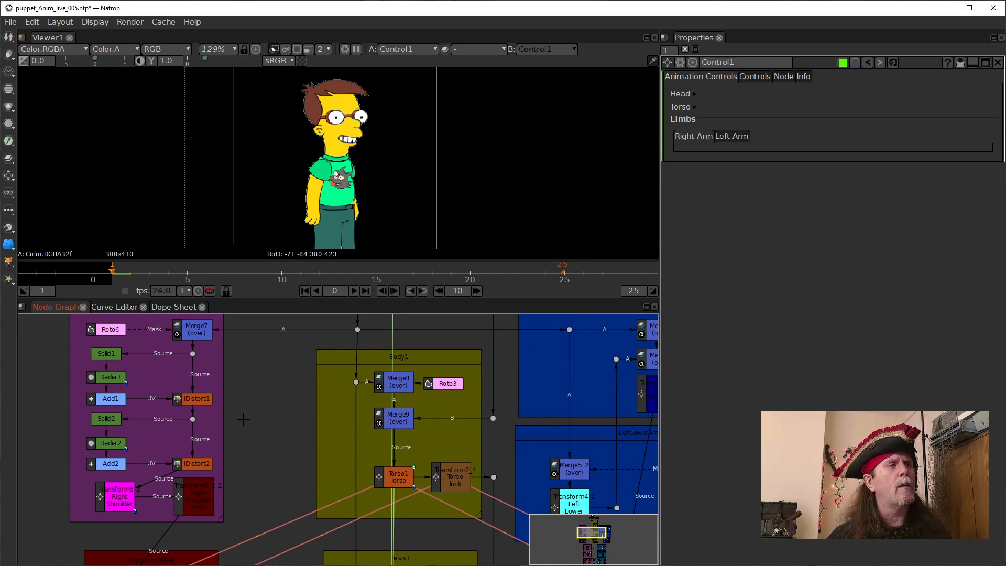
double_click(112, 498)
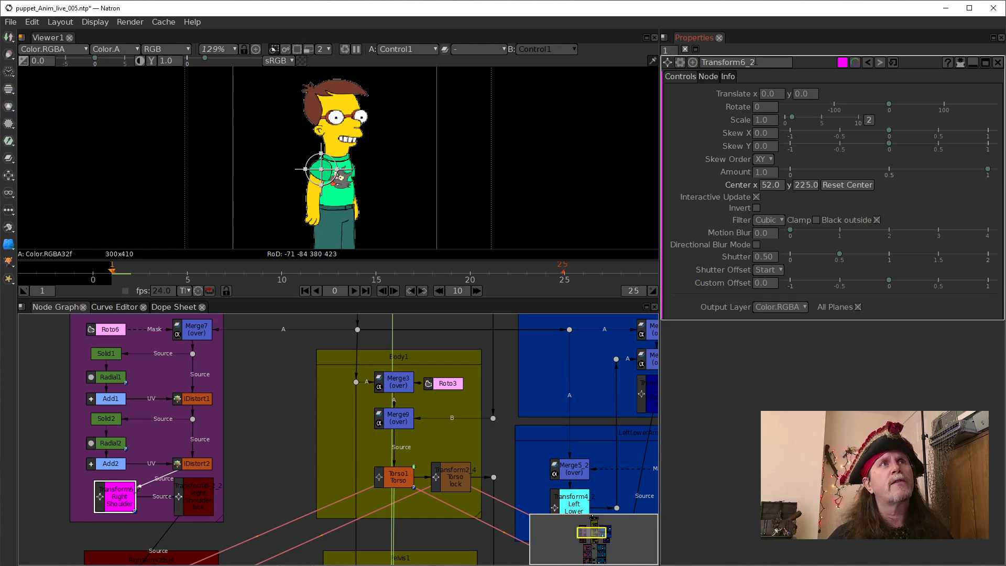
click(704, 64)
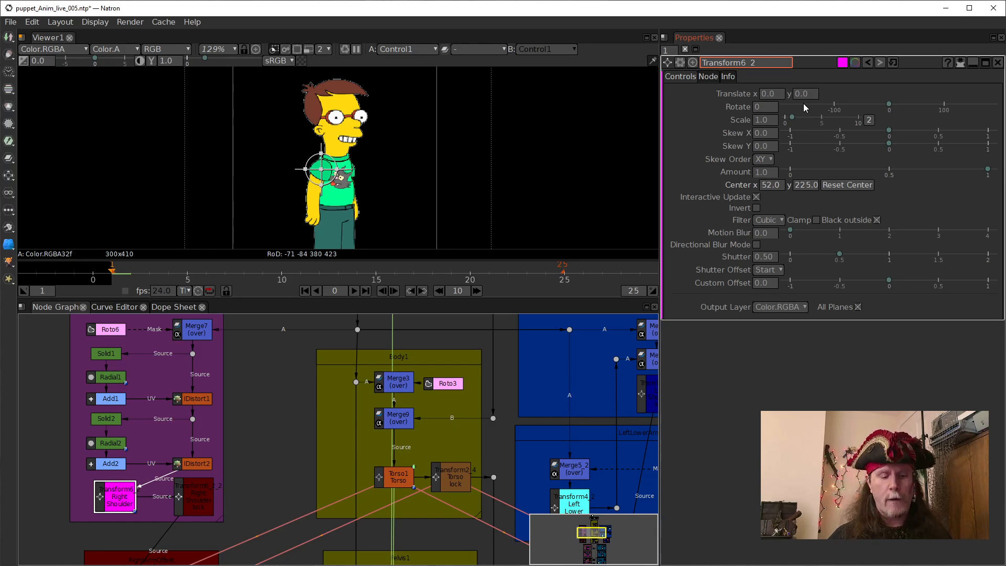
text(_)
Rename the two radial nodes in the RightArm1 backdrop to _Radial2 and _Radial1.
click(108, 443)
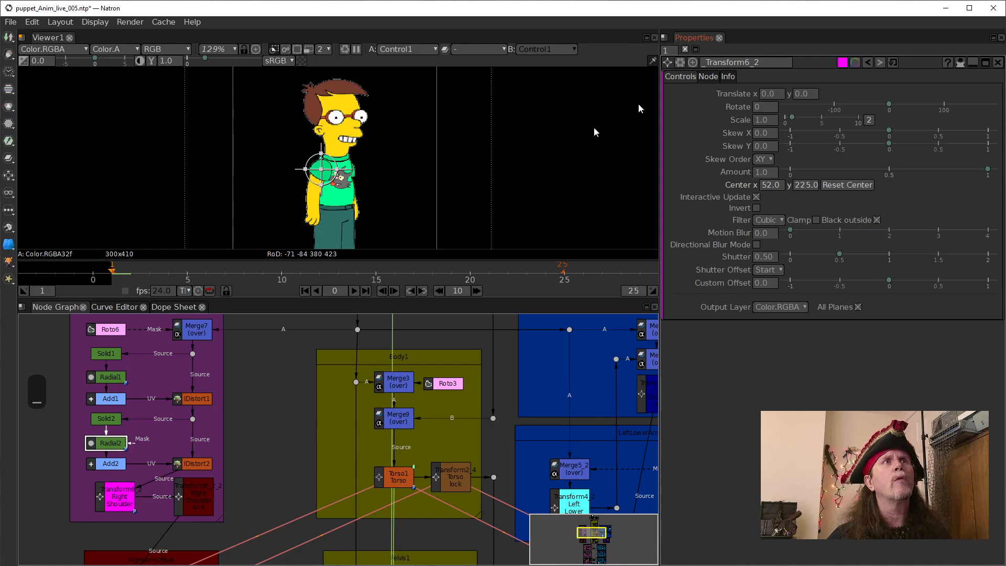
double_click(110, 444)
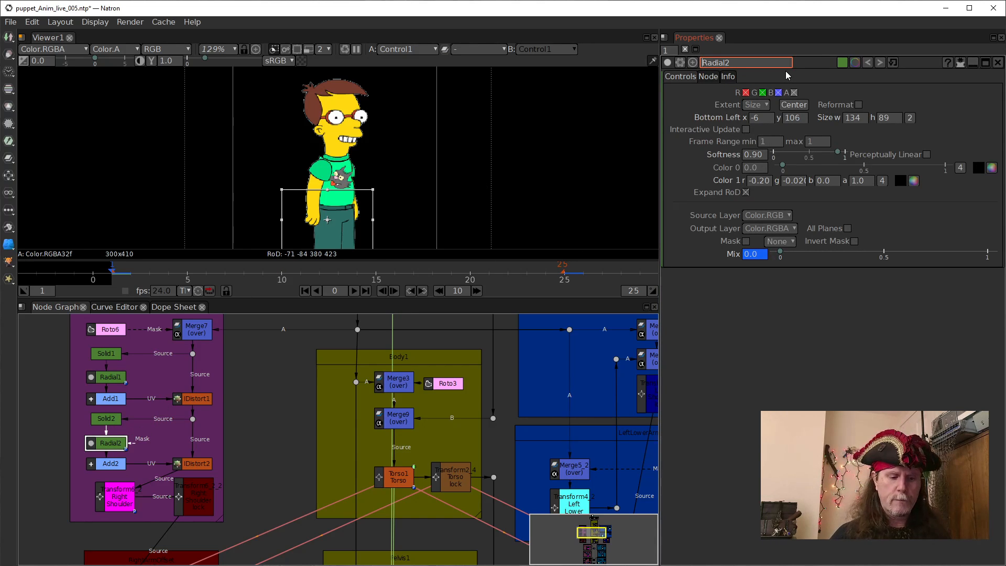
click(330, 430)
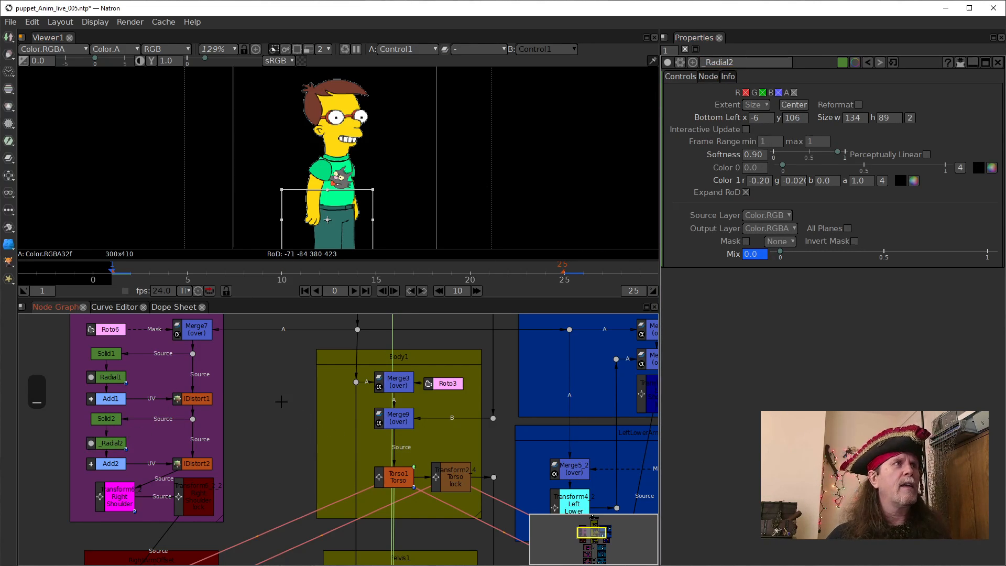
double_click(112, 378)
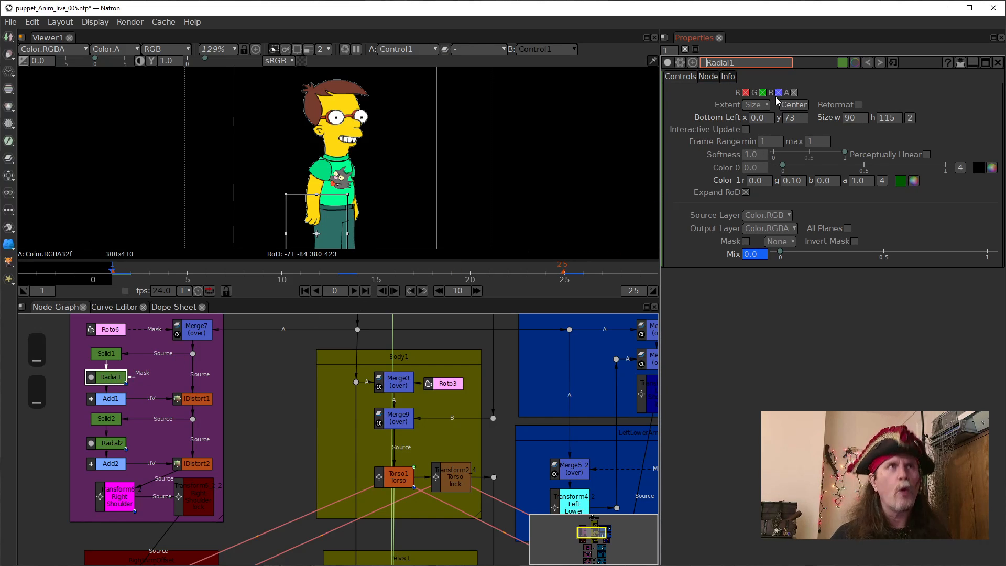
click(255, 390)
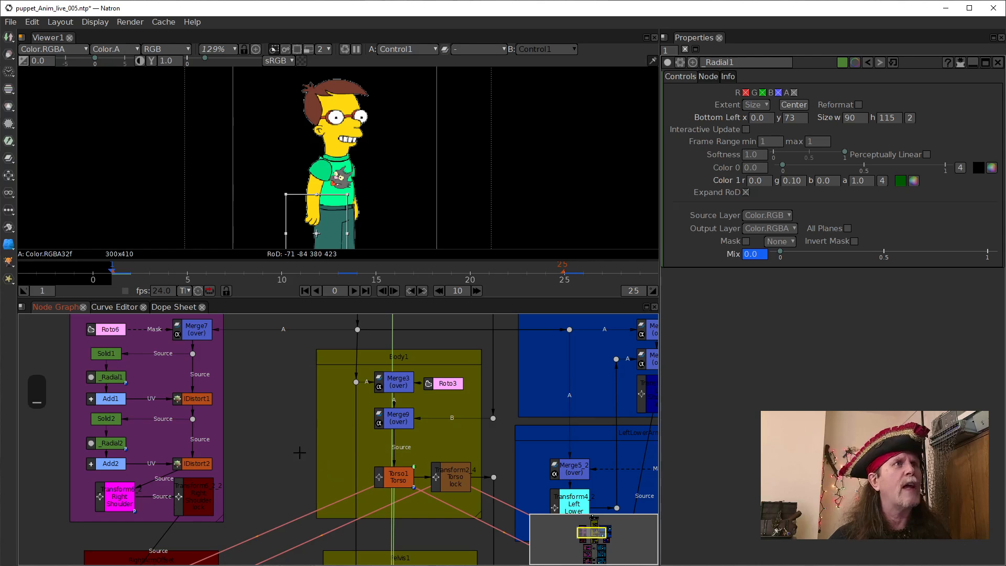
Select the Rarm group in Control1's user parameters and check the nodes offered for picking parameters.
drag(295, 449, 271, 371)
drag(292, 498, 250, 317)
drag(364, 526, 346, 397)
drag(356, 503, 340, 359)
click(307, 477)
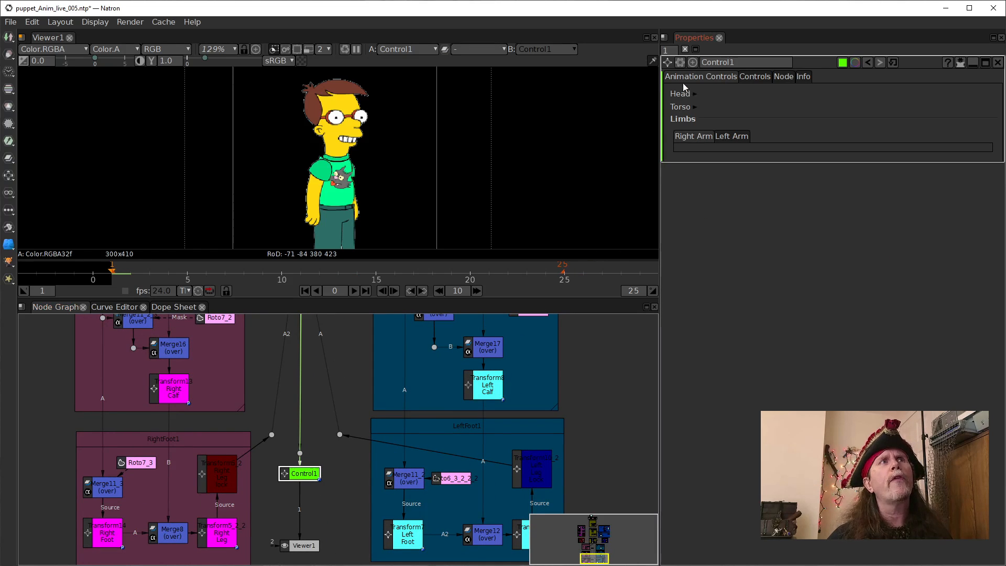
click(680, 63)
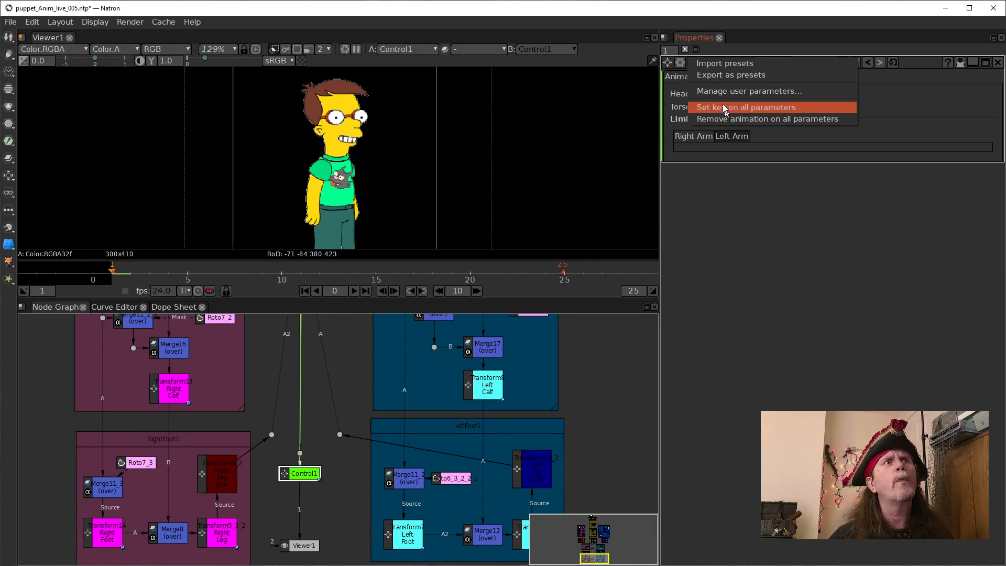
click(719, 90)
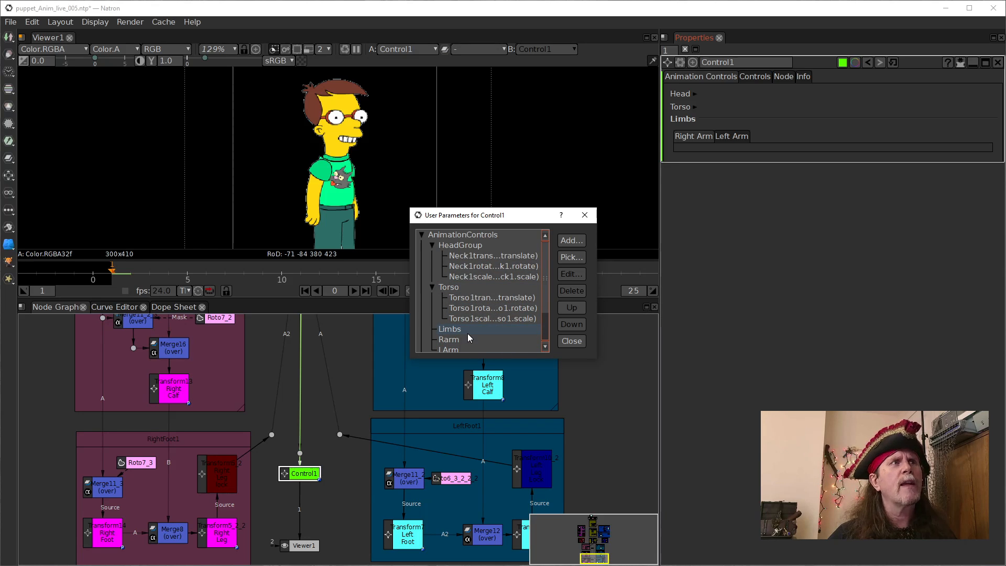
scroll(468, 334, down, 1)
click(449, 309)
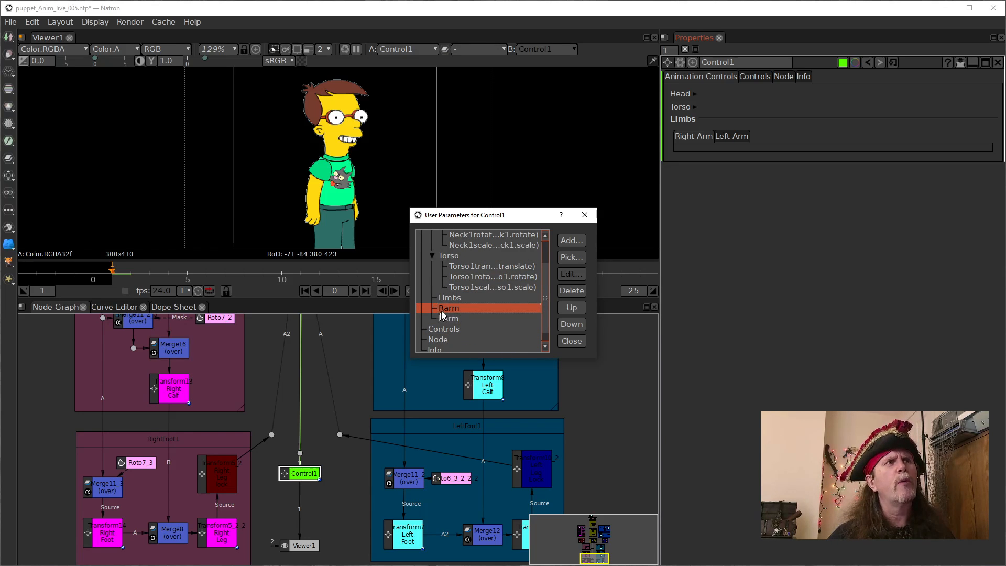
click(572, 258)
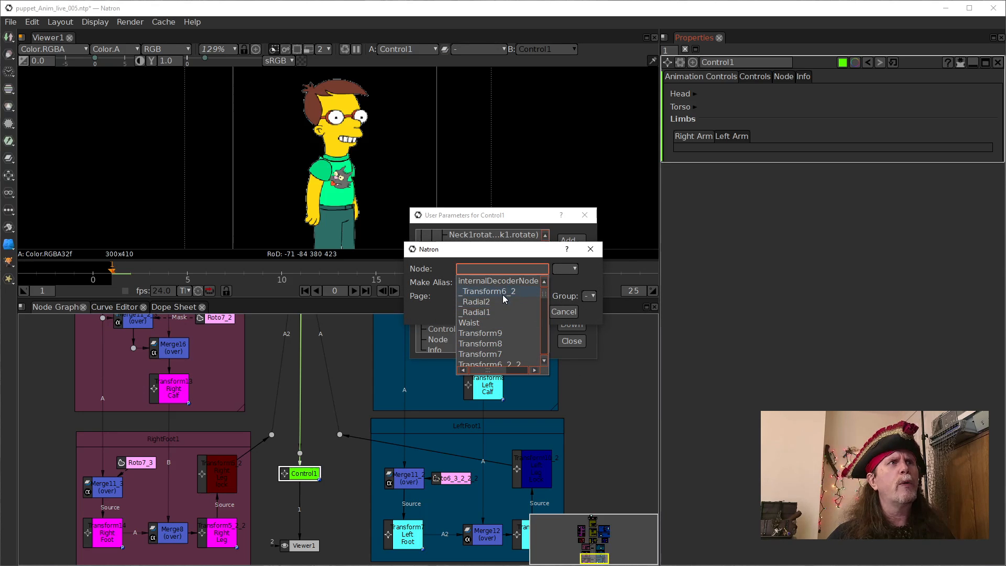
click(563, 312)
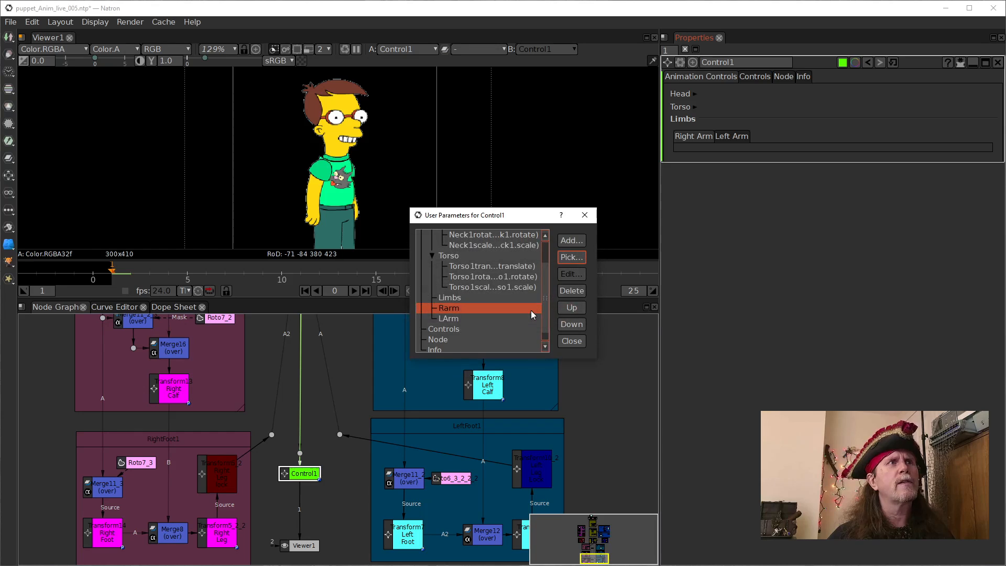
Add a Separator parameter named RShoulder with the label Shoulder to the Rarm group on the AnimationControls page.
click(574, 240)
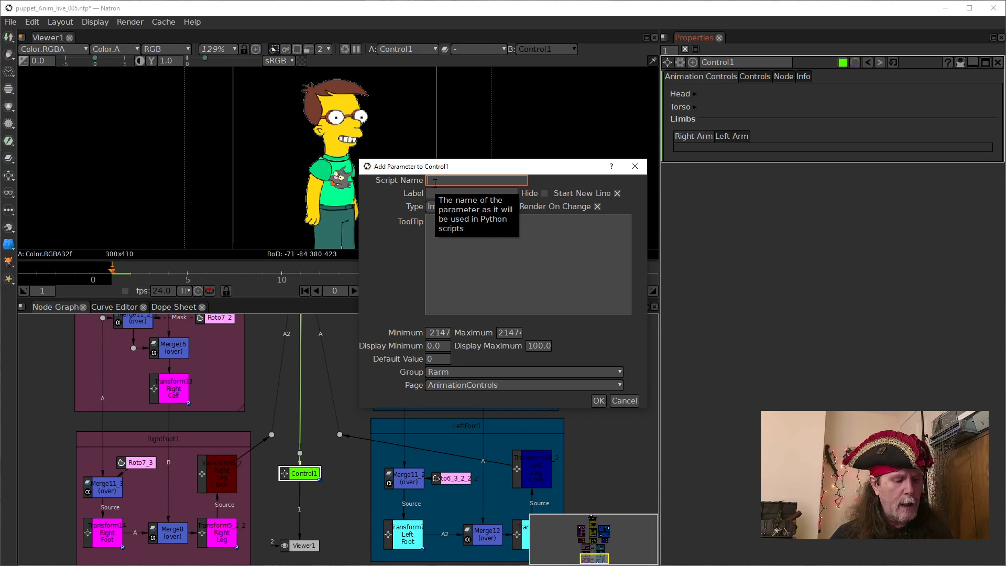
text(S)
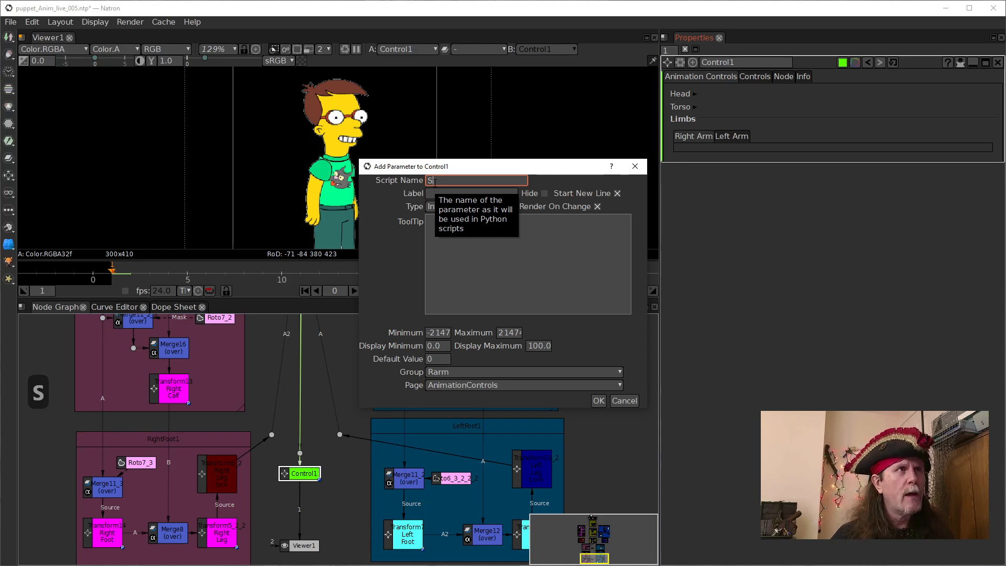
text(hould)
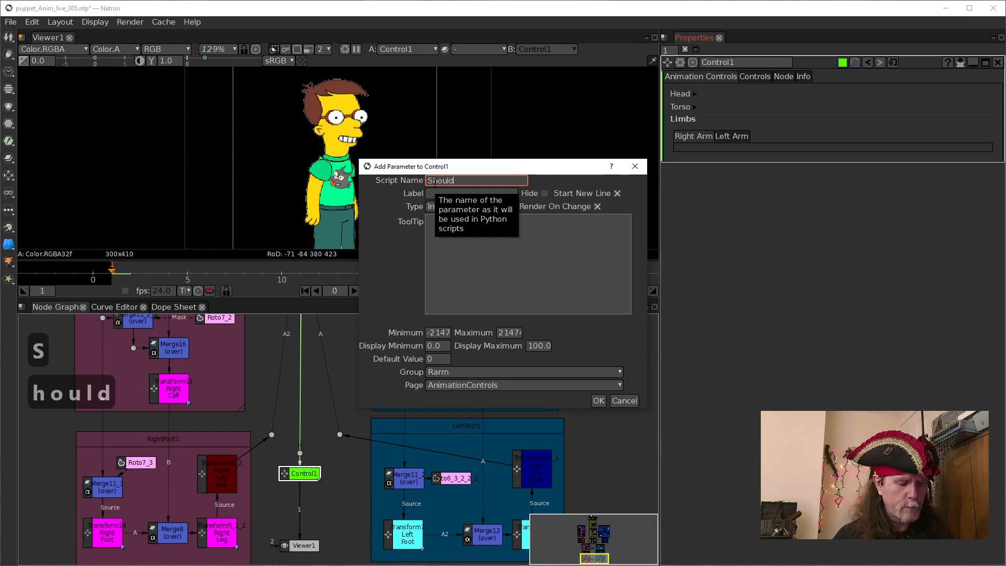
text(er1)
key(BackSpace)
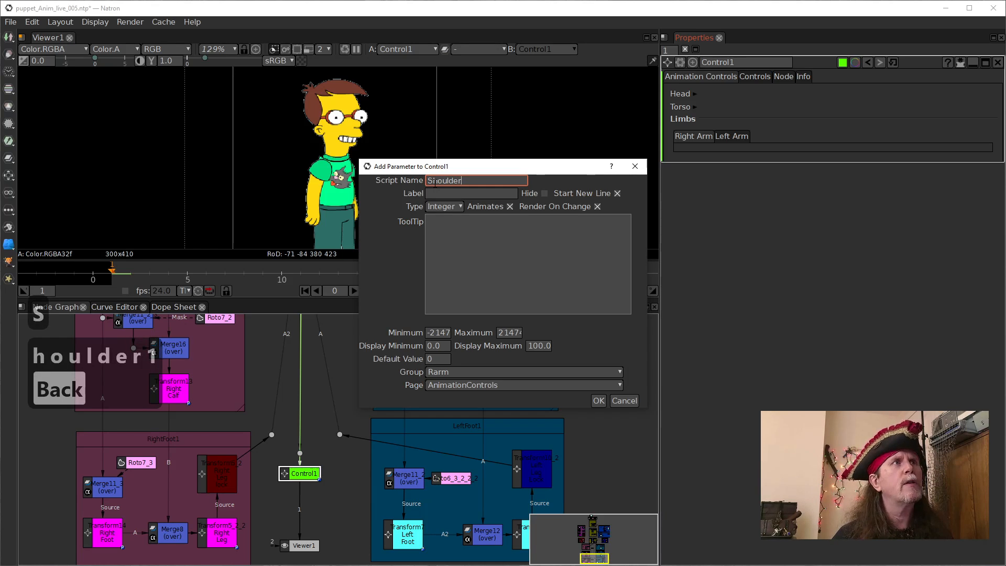
key(Left)
key(Left)
key(Left)
key(Left)
key(Left)
key(Left)
key(Left)
key(Left)
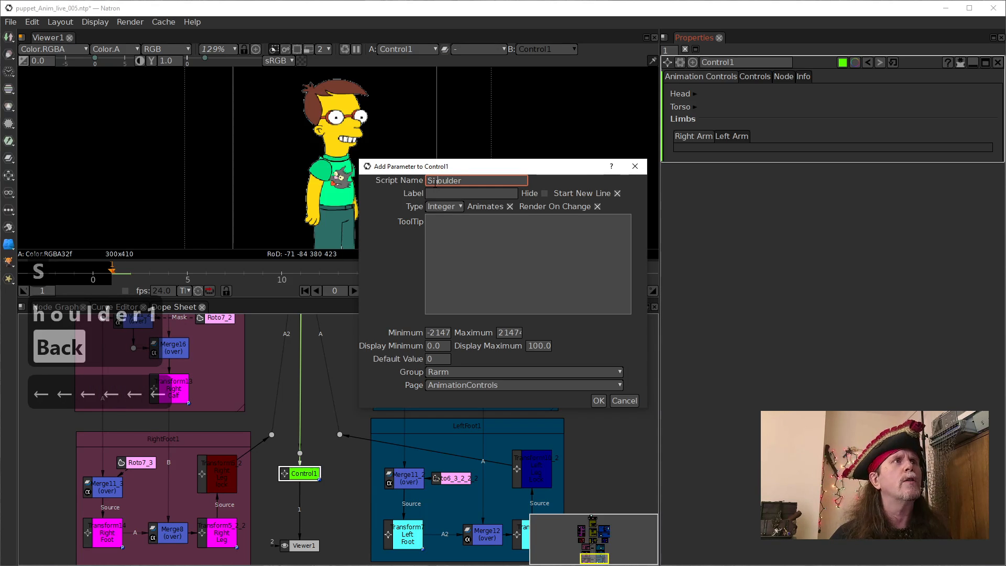
text(r)
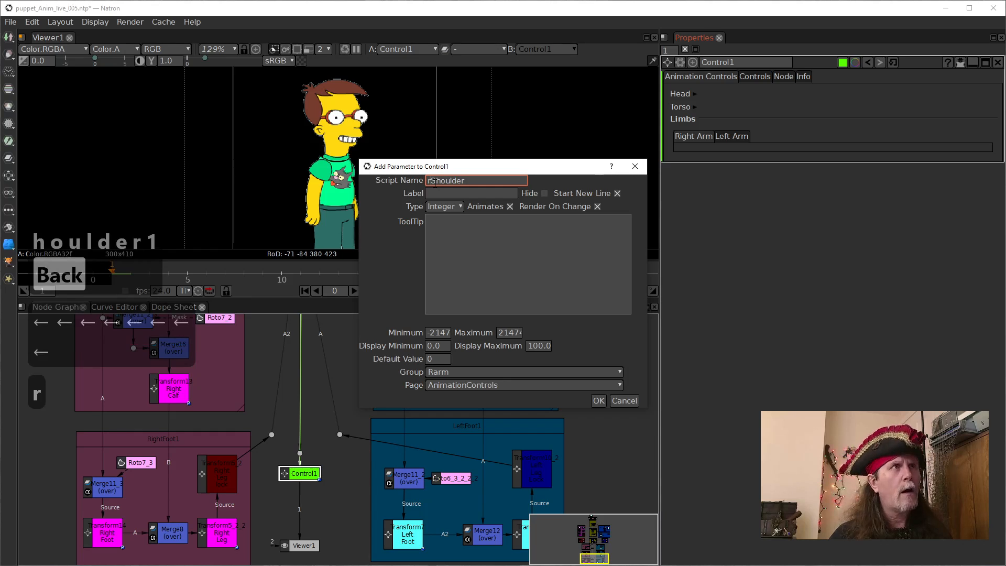
key(BackSpace)
text(R)
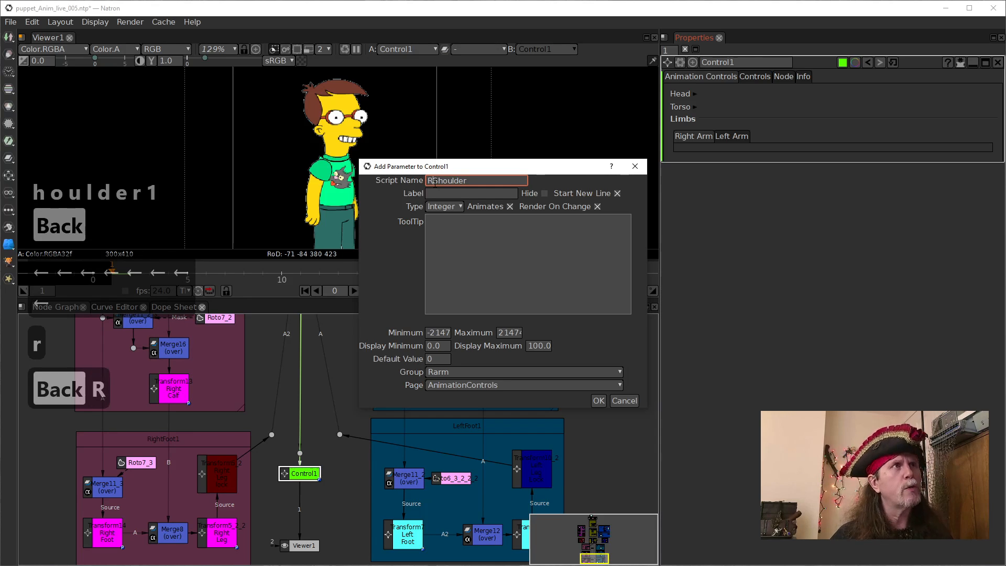
click(486, 194)
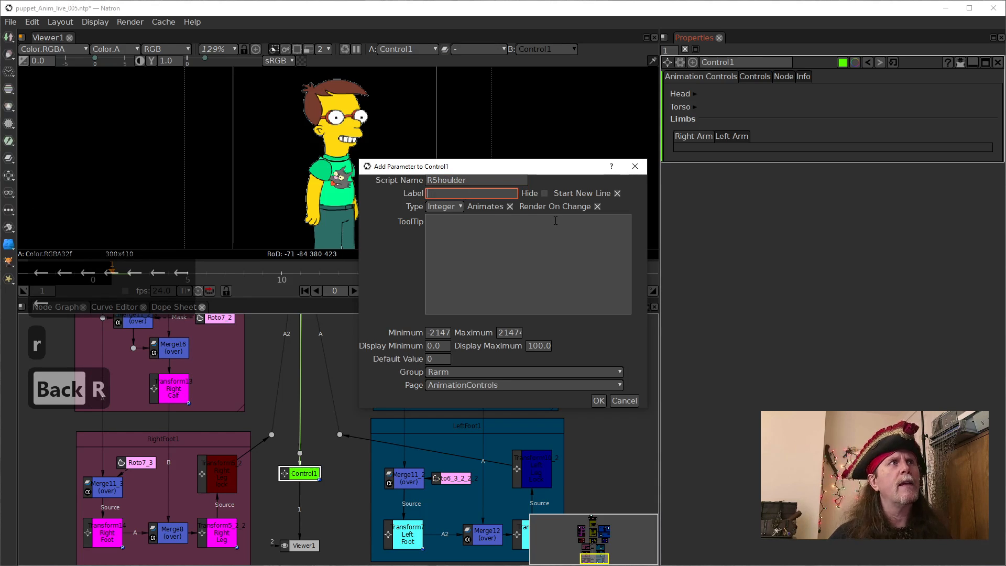
text(S)
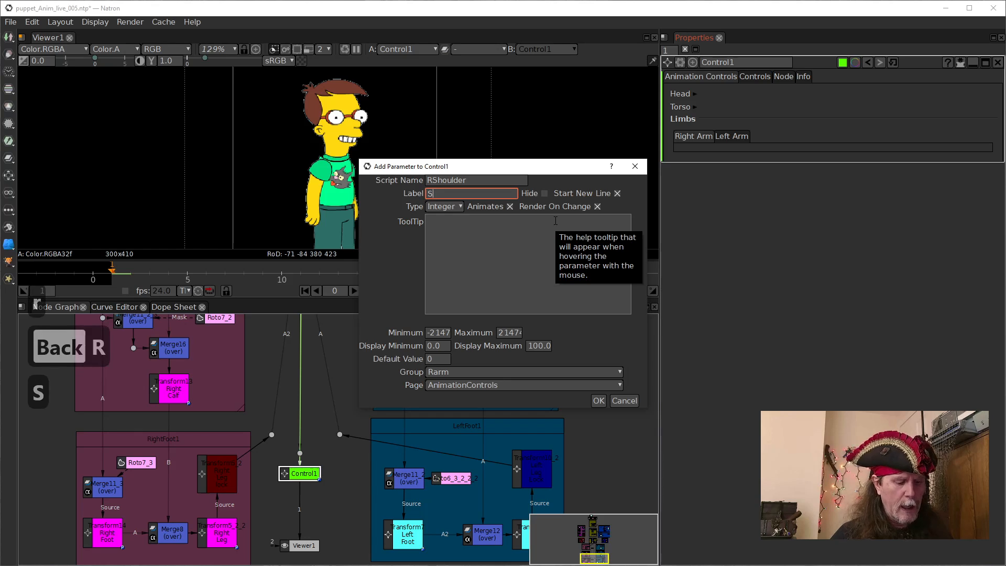
text(houlder)
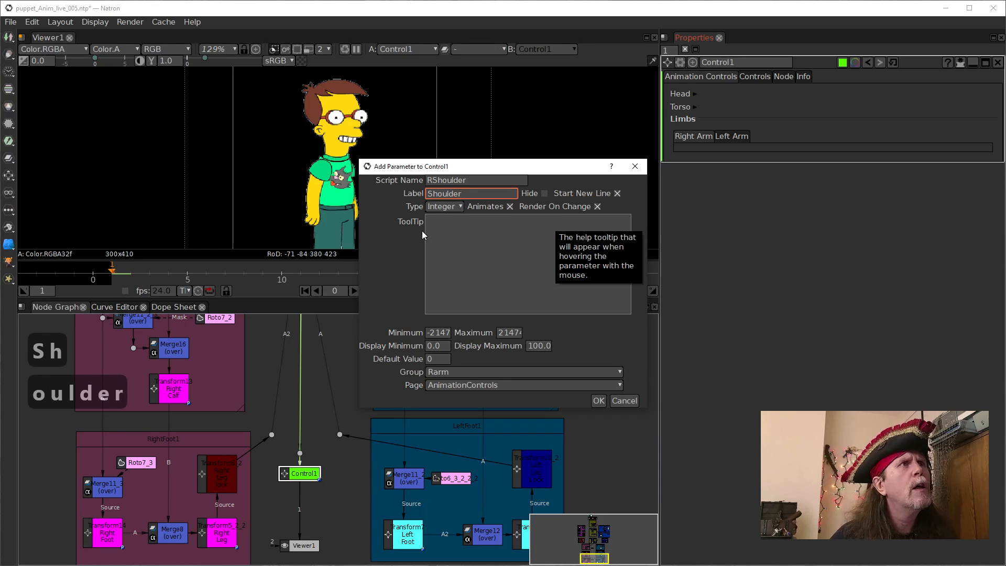
click(445, 206)
click(450, 423)
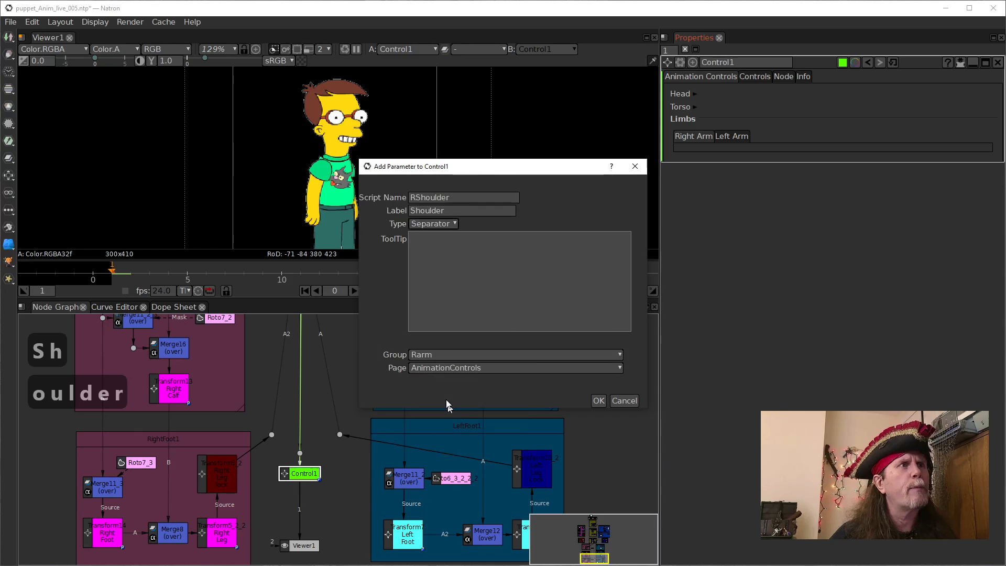
click(597, 402)
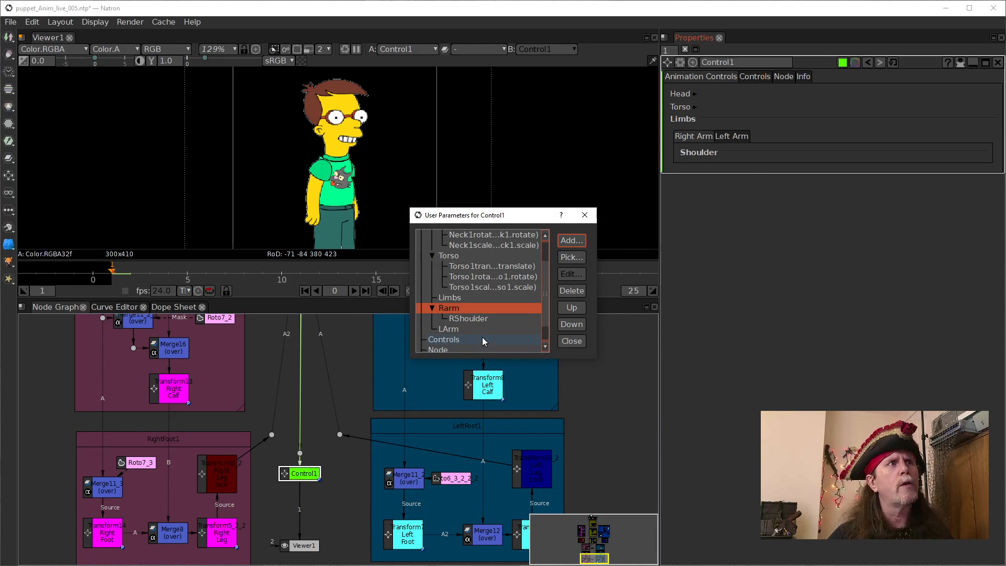
Add the translate parameter of _Transform6_2 as an alias in the Rarm group on the AnimationControls page.
click(571, 257)
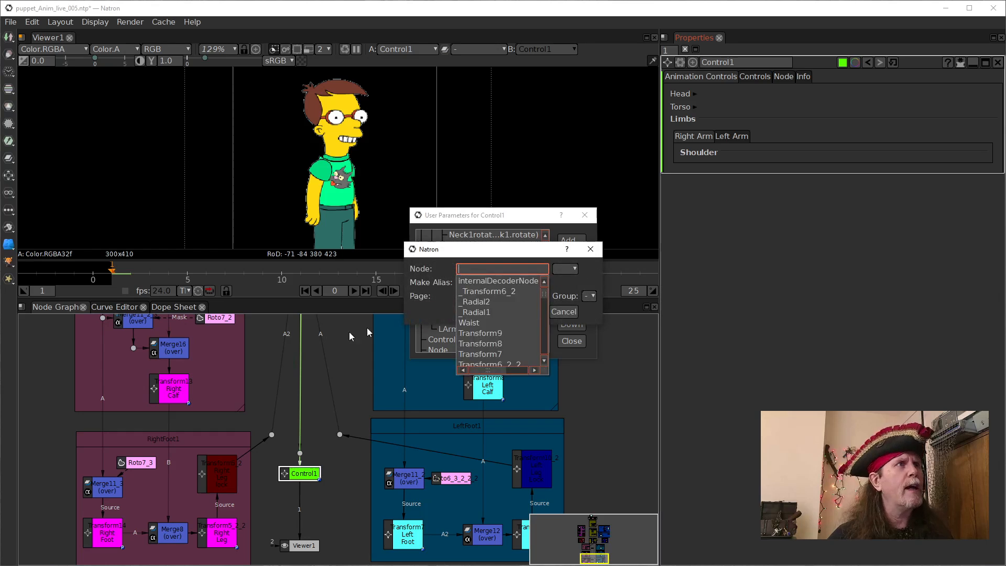
click(479, 288)
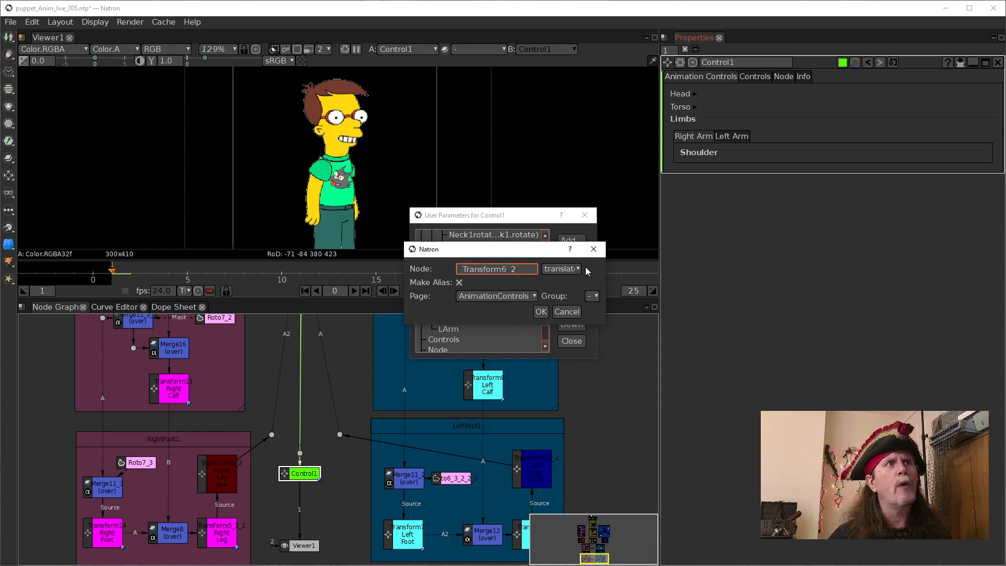
click(592, 296)
click(601, 343)
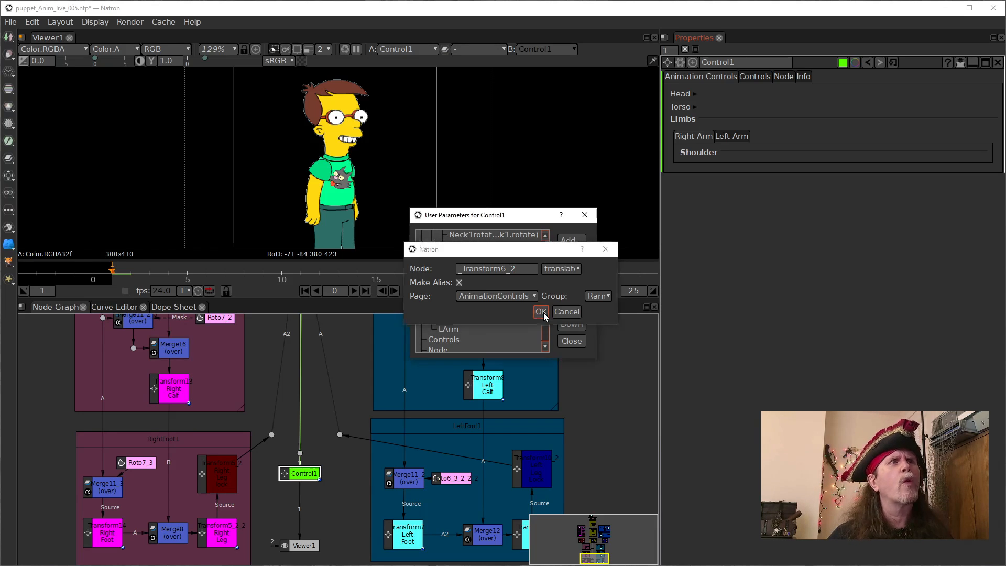
click(541, 312)
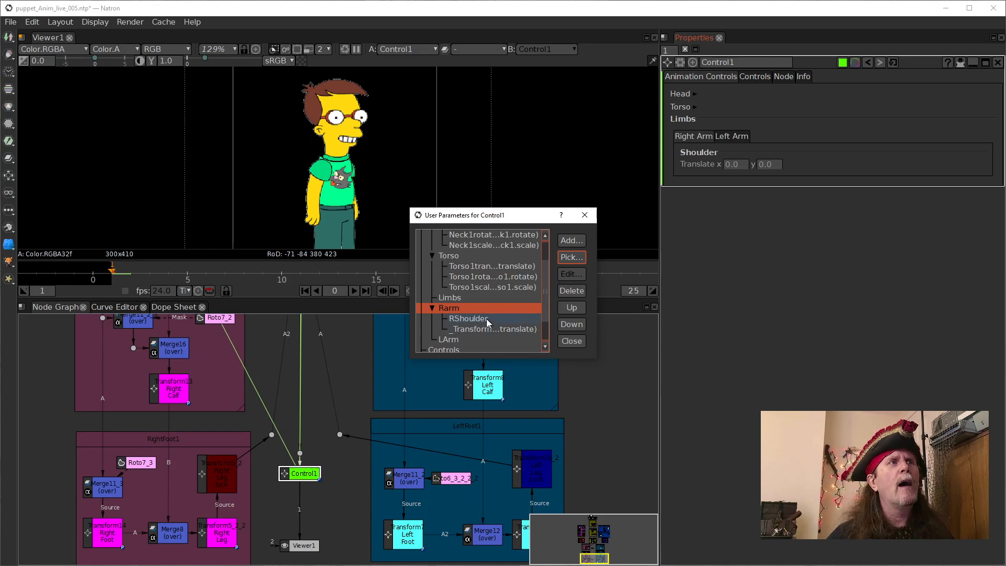
Add the rotate parameter of _Transform6_2 as an alias in the Rarm group on the AnimationControls page.
click(574, 262)
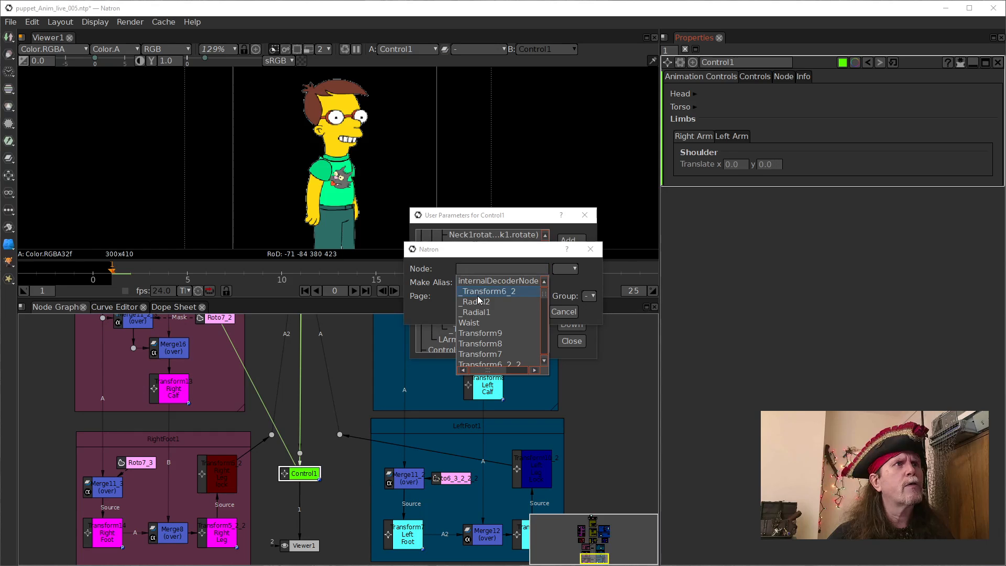
click(480, 291)
click(568, 269)
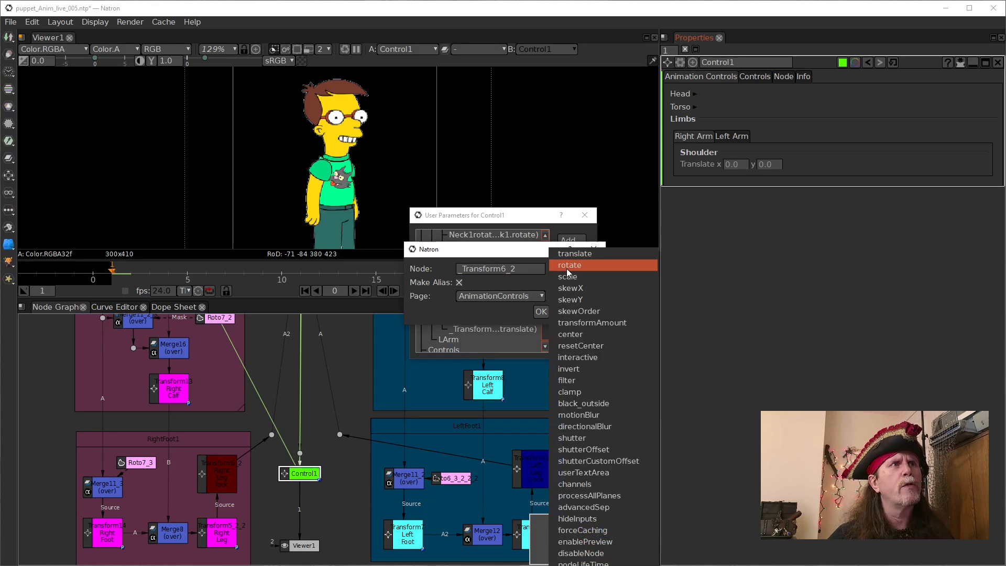
click(566, 266)
click(592, 296)
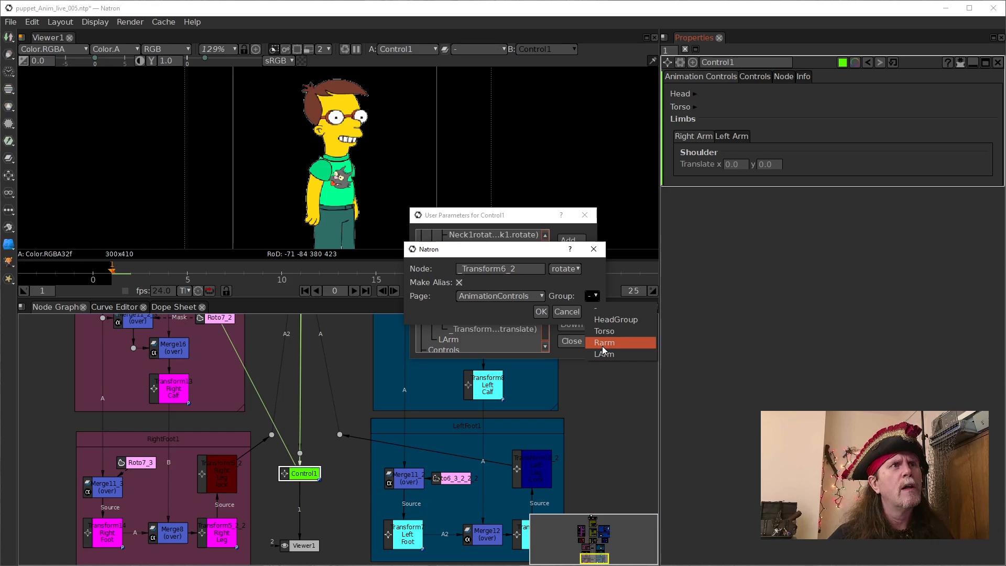
click(622, 341)
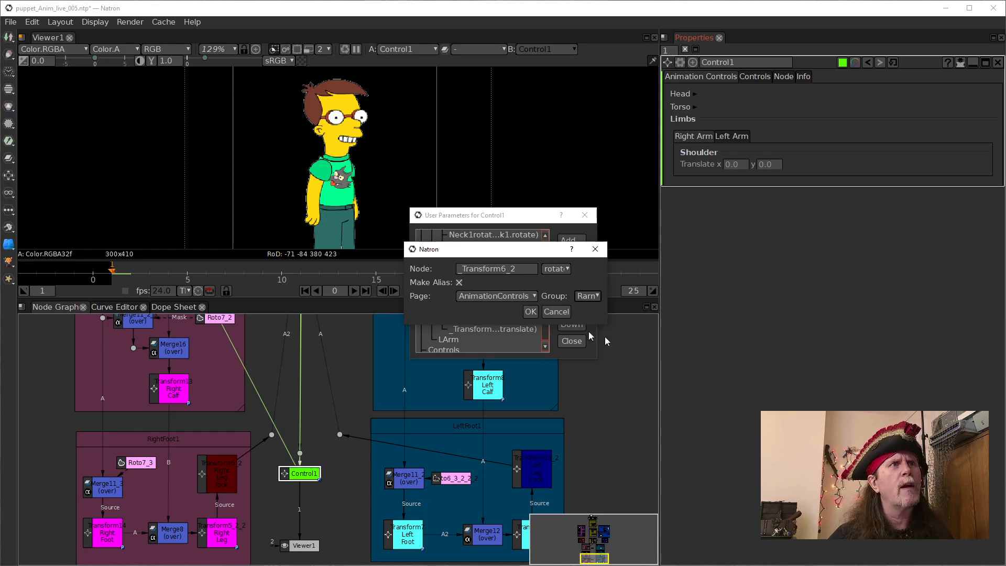
click(531, 312)
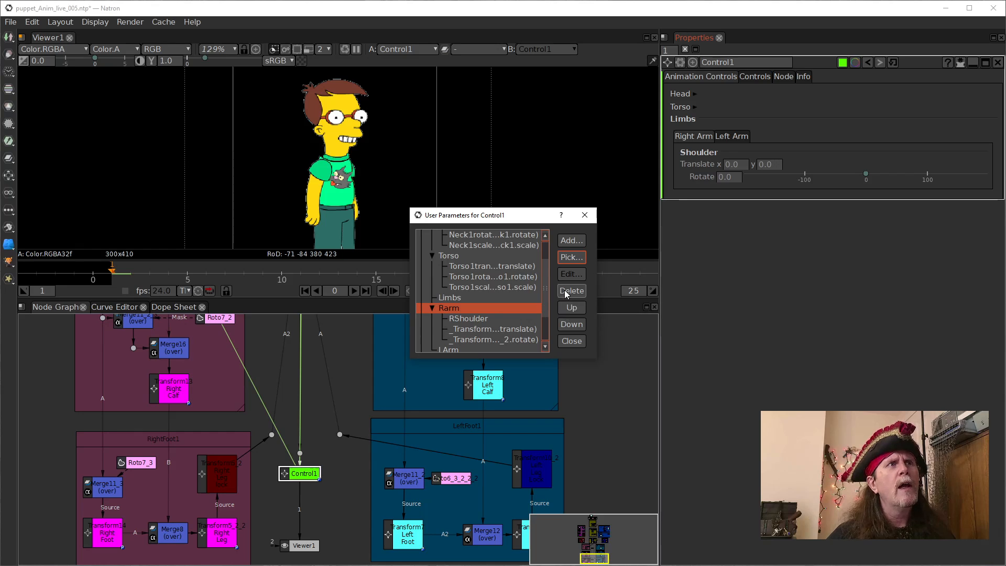
Add the scale parameter of _Transform6_2 as an alias in the Rarm group on the AnimationControls page.
click(570, 258)
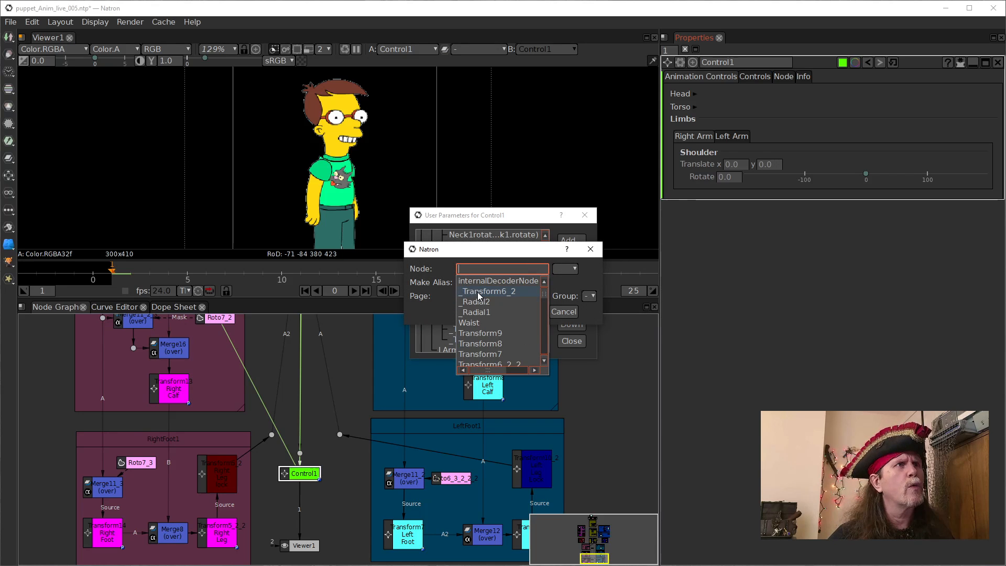
click(481, 291)
click(563, 269)
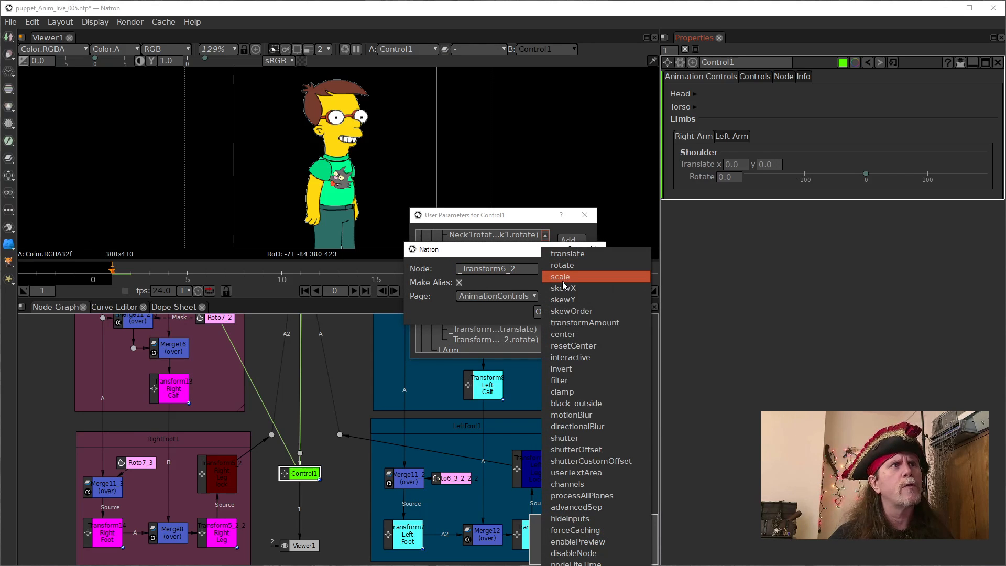
click(560, 277)
click(594, 296)
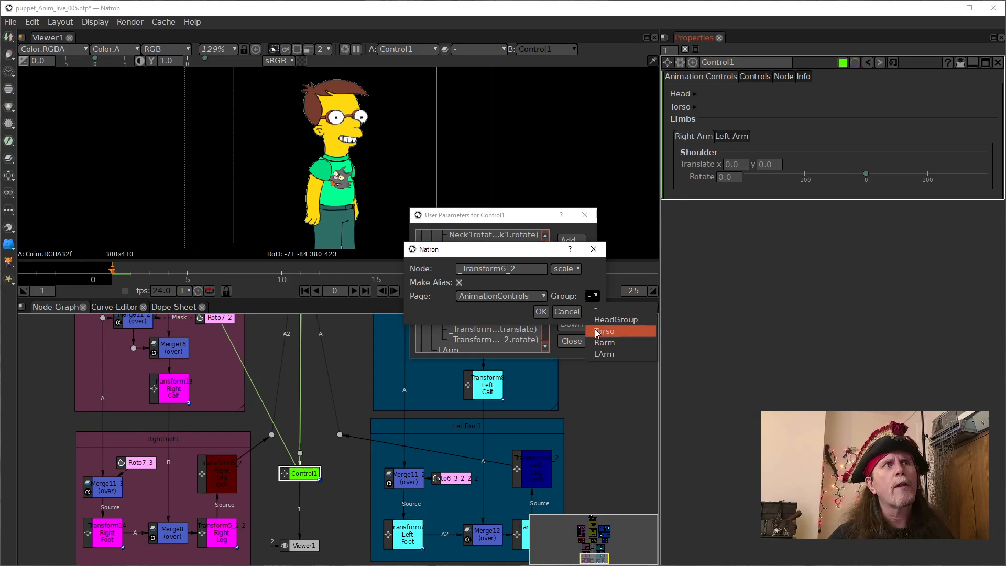
click(599, 347)
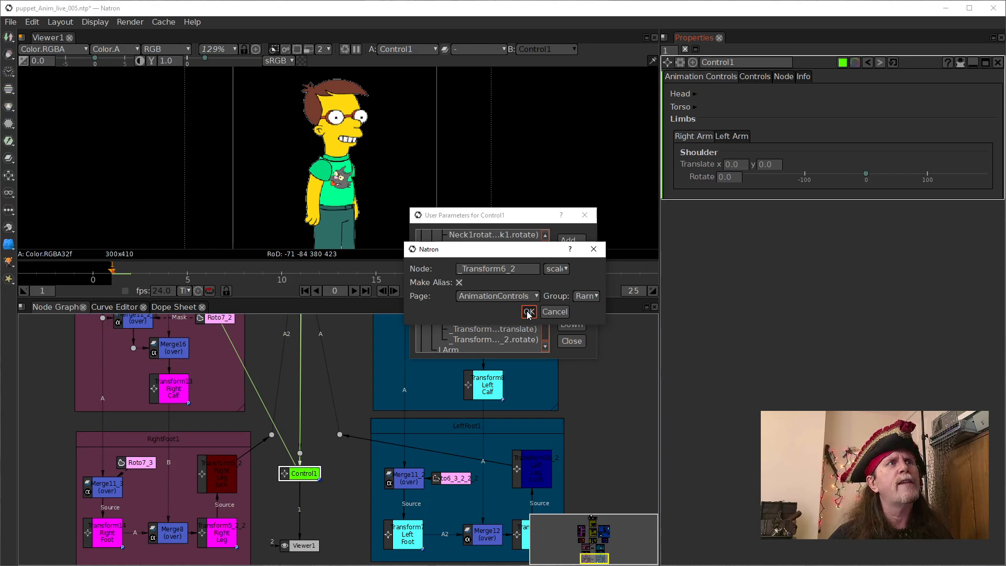
click(529, 312)
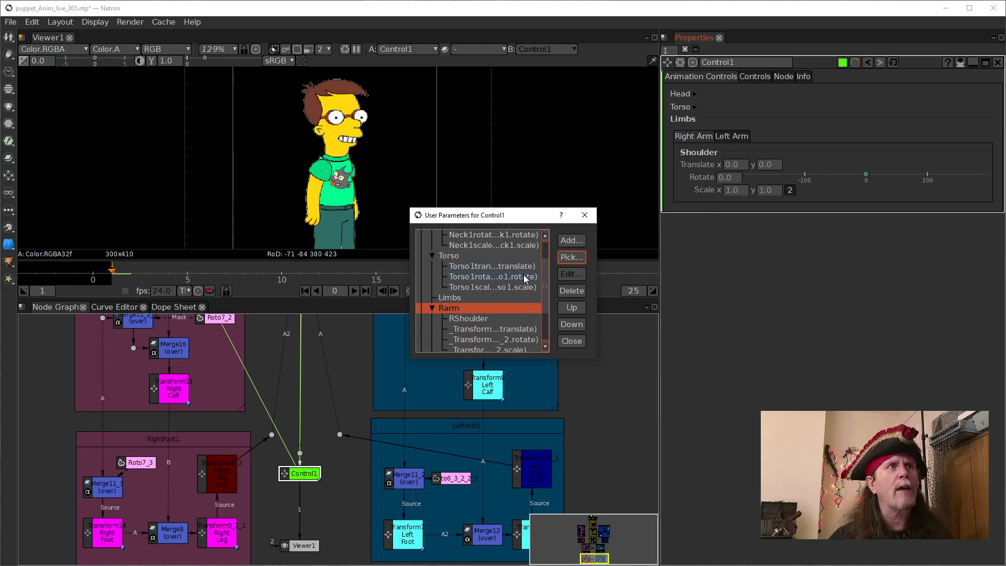
Add a Separator parameter named Relbow with the label Elbow to the Rarm group on the AnimationControls page.
click(569, 242)
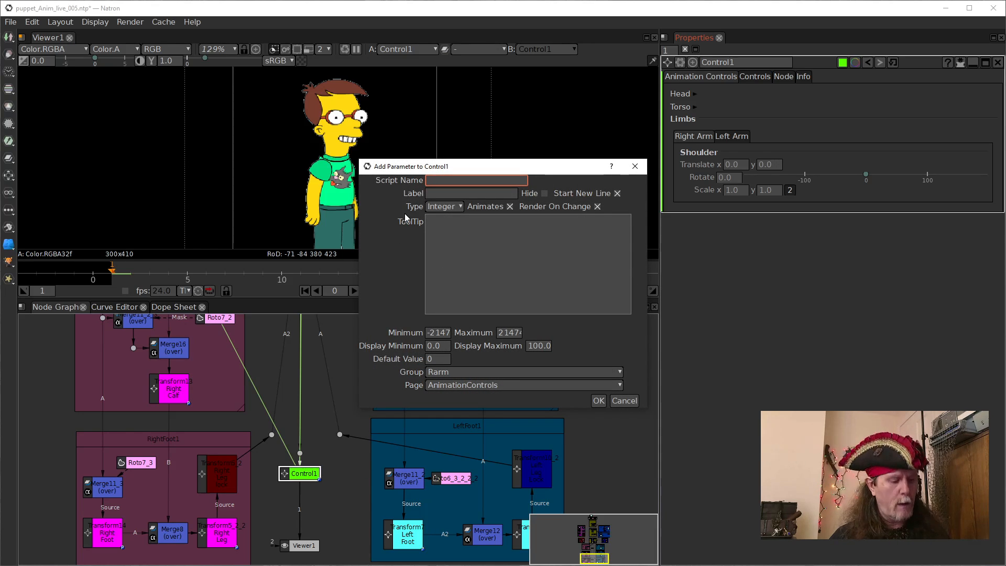
text(Relbow)
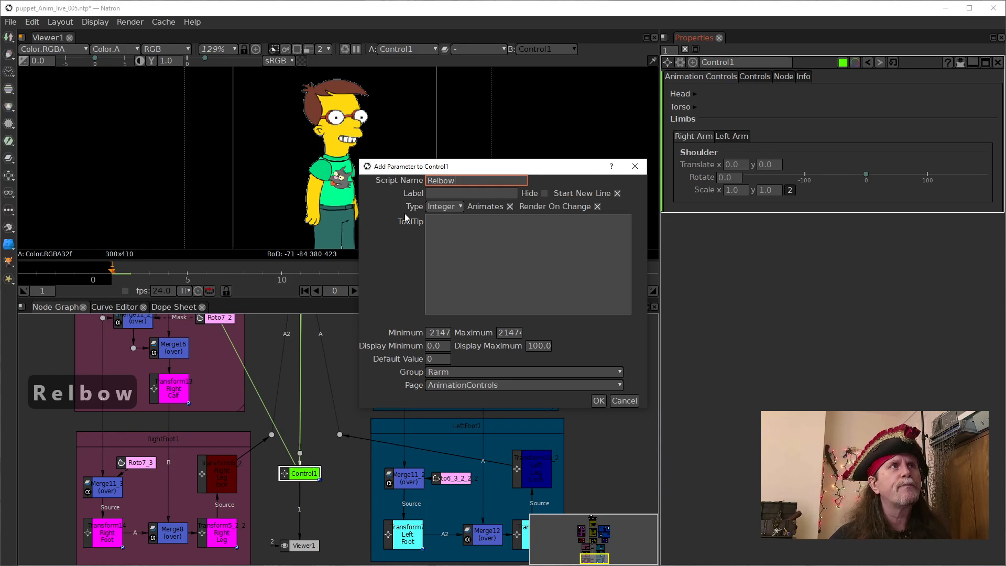
click(449, 193)
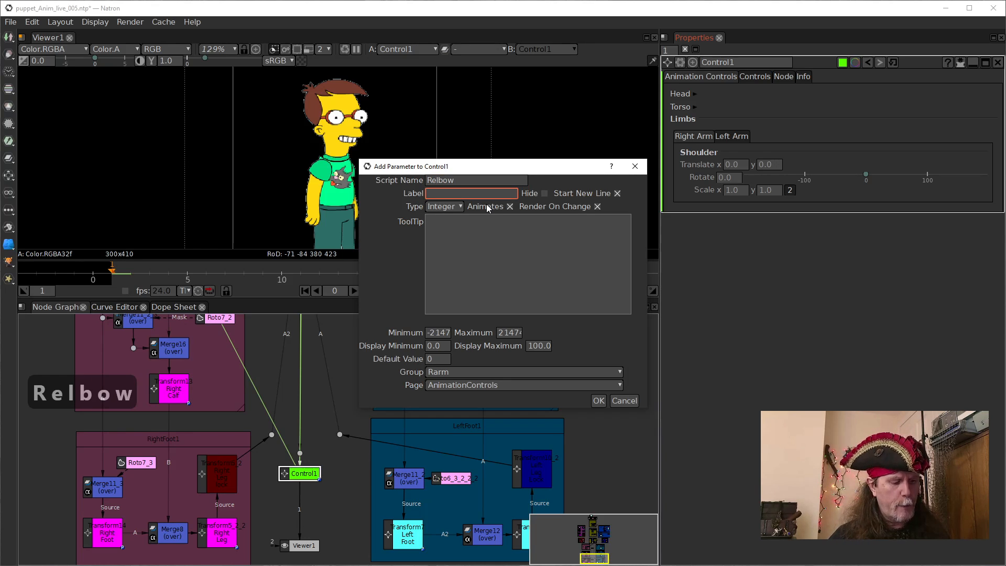
text(E)
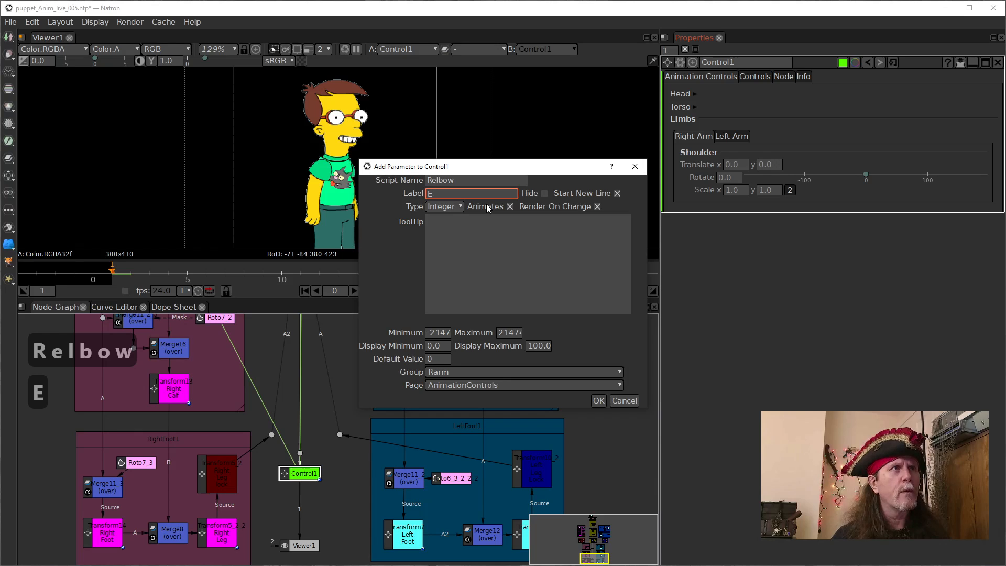
text(l)
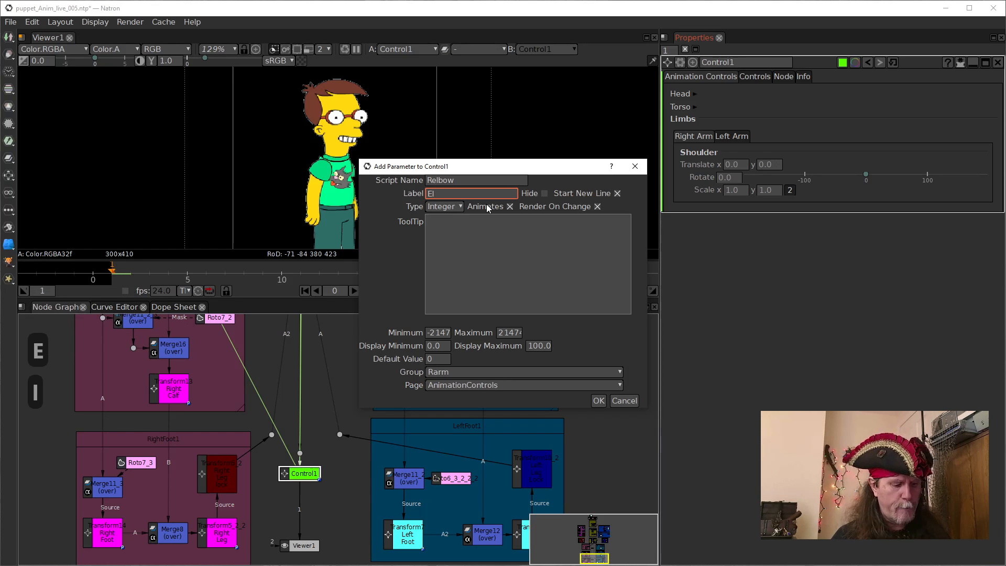
text(bow)
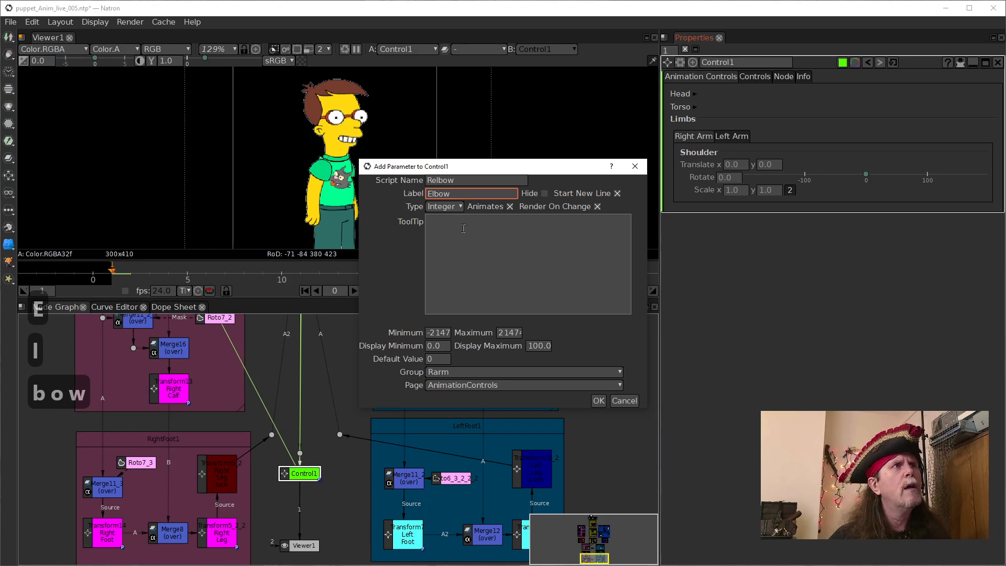
click(449, 206)
click(453, 425)
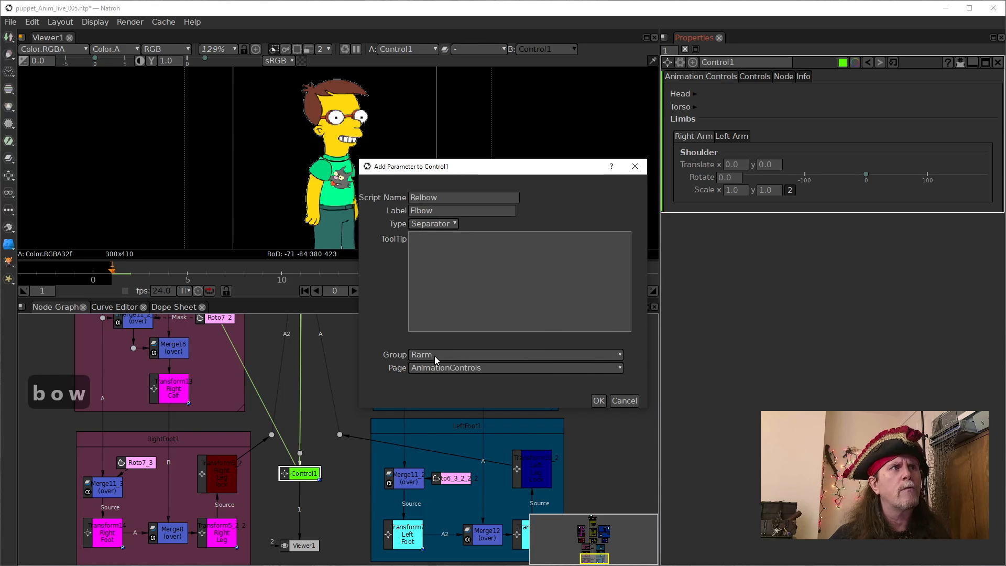
click(599, 400)
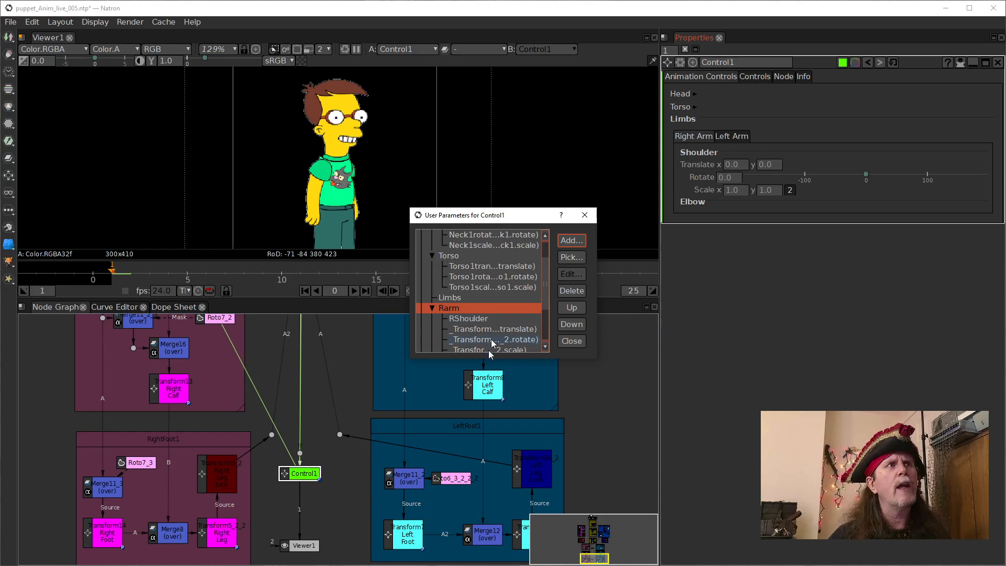
scroll(490, 320, down, 1)
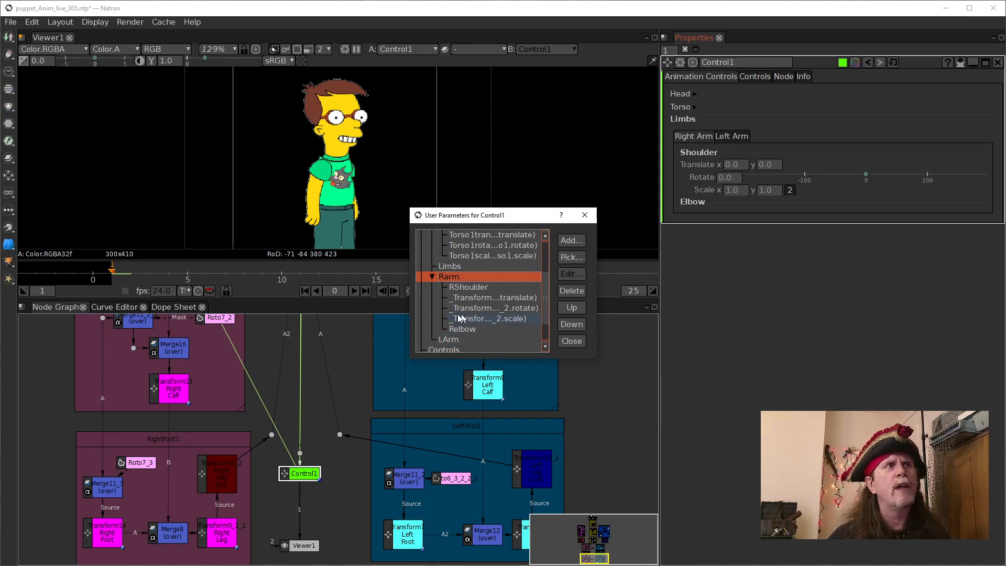
Add the mix parameter of _Radial1 as an alias in the Rarm group on the AnimationControls page.
click(458, 330)
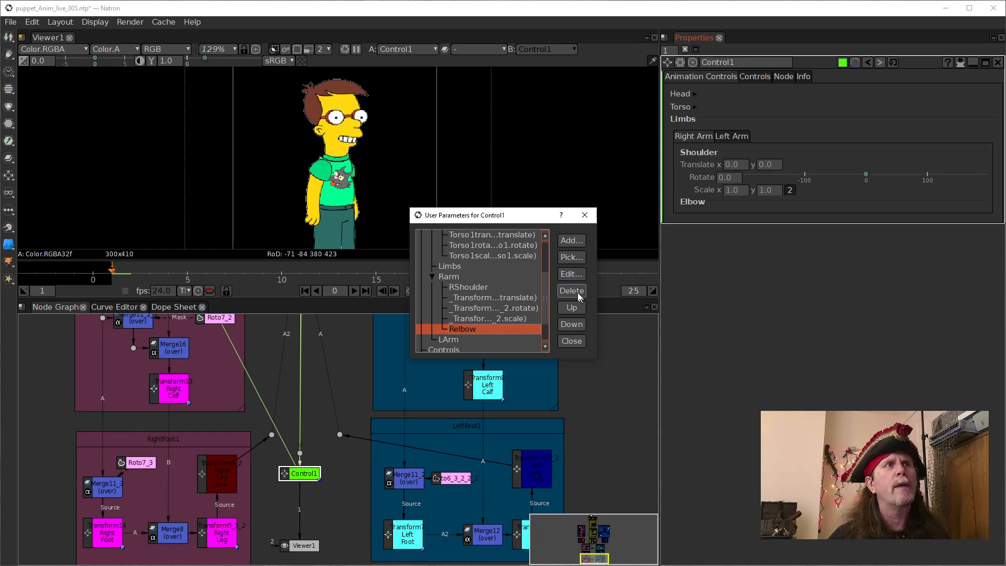
click(457, 279)
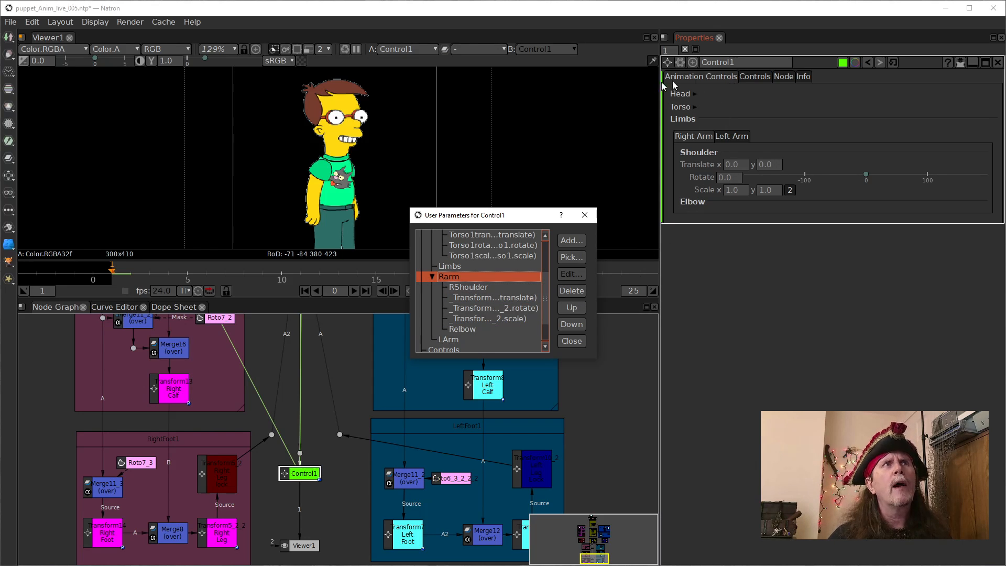
click(571, 256)
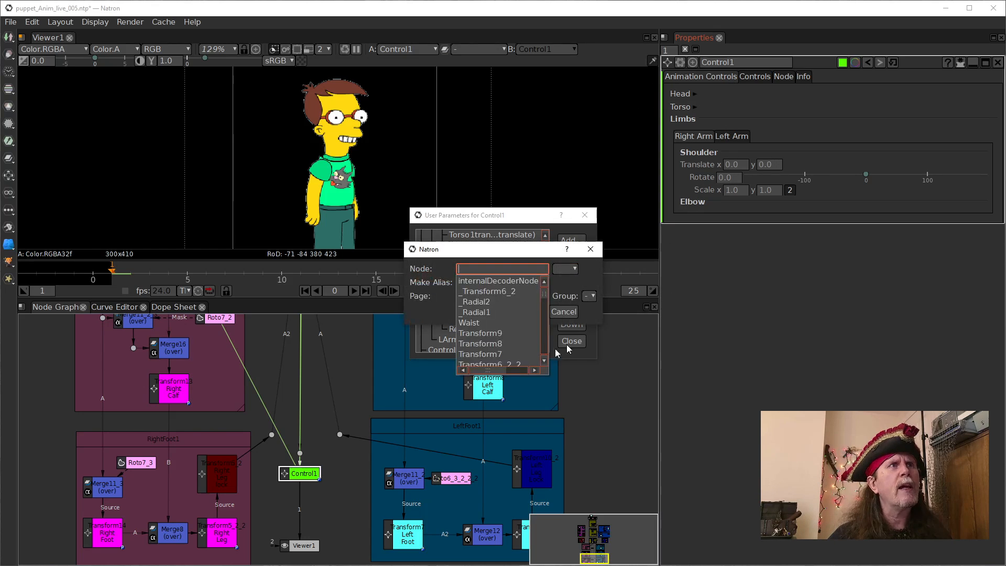
click(481, 312)
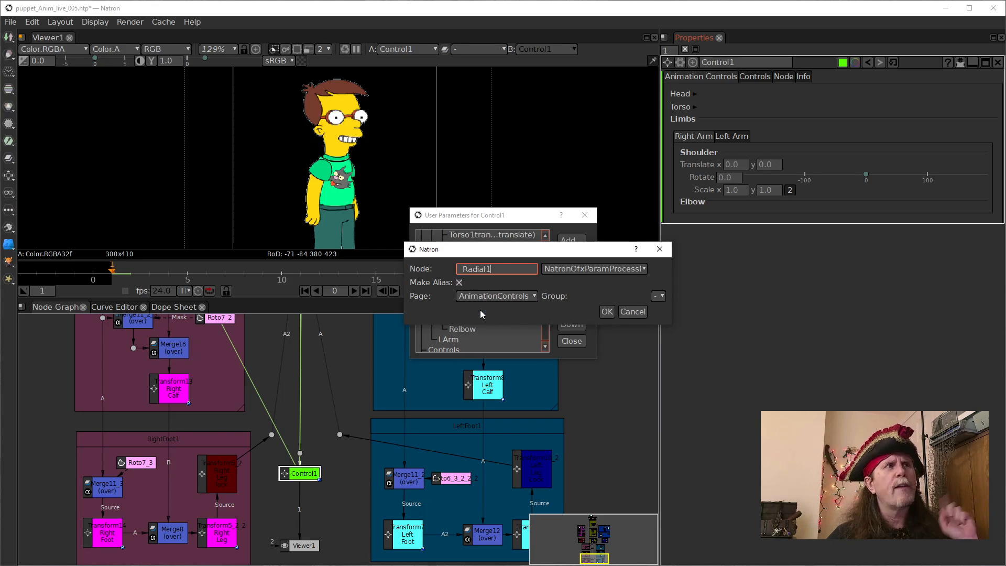
click(574, 269)
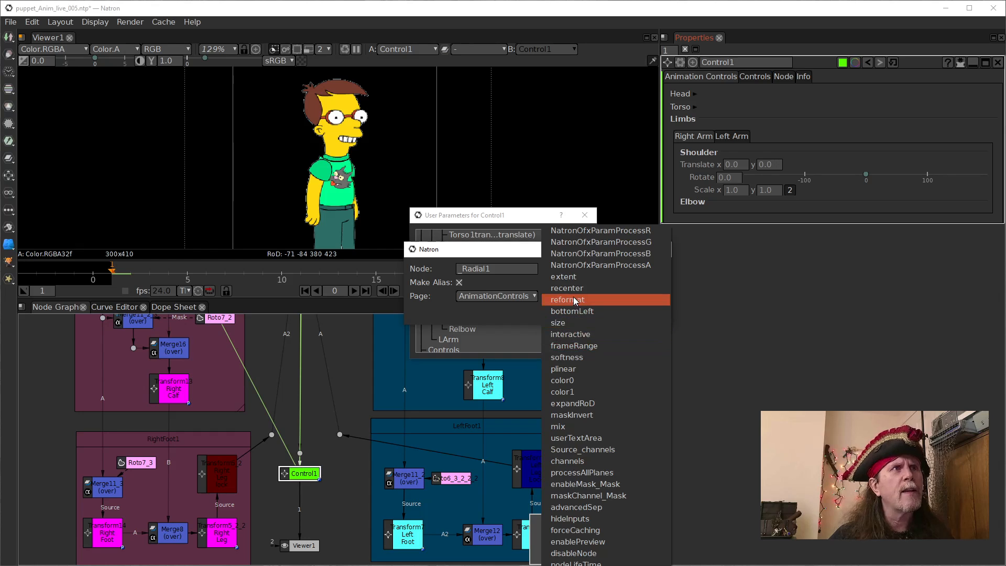
click(594, 426)
click(659, 296)
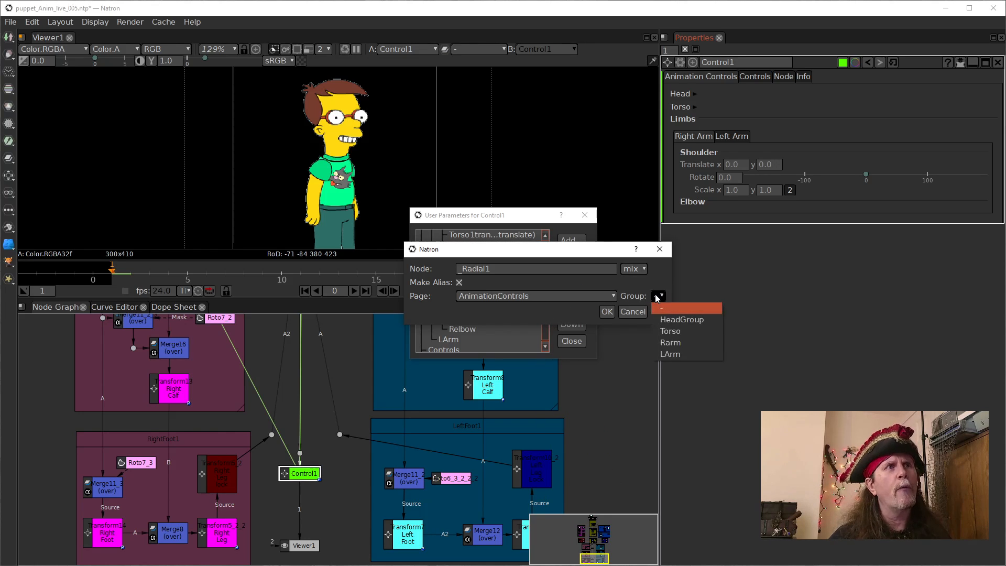
click(669, 342)
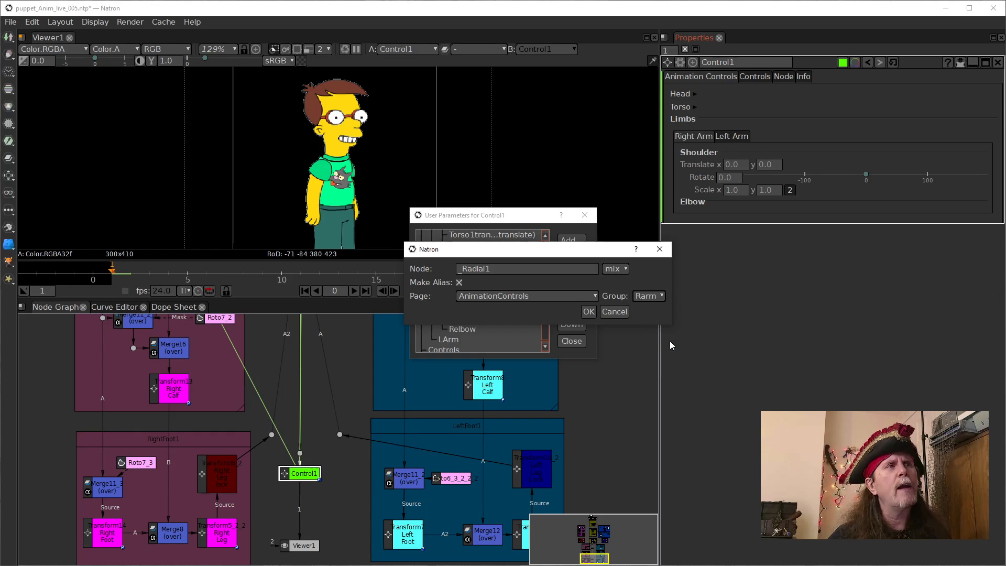
click(588, 312)
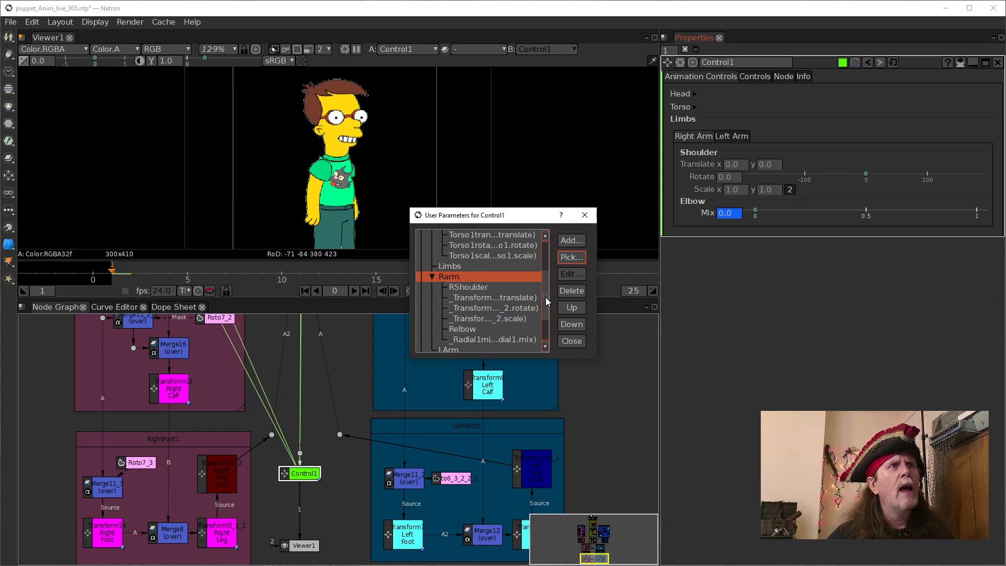
Add the mix parameter of _Radial2 as an alias in the Rarm group on the AnimationControls page.
click(571, 256)
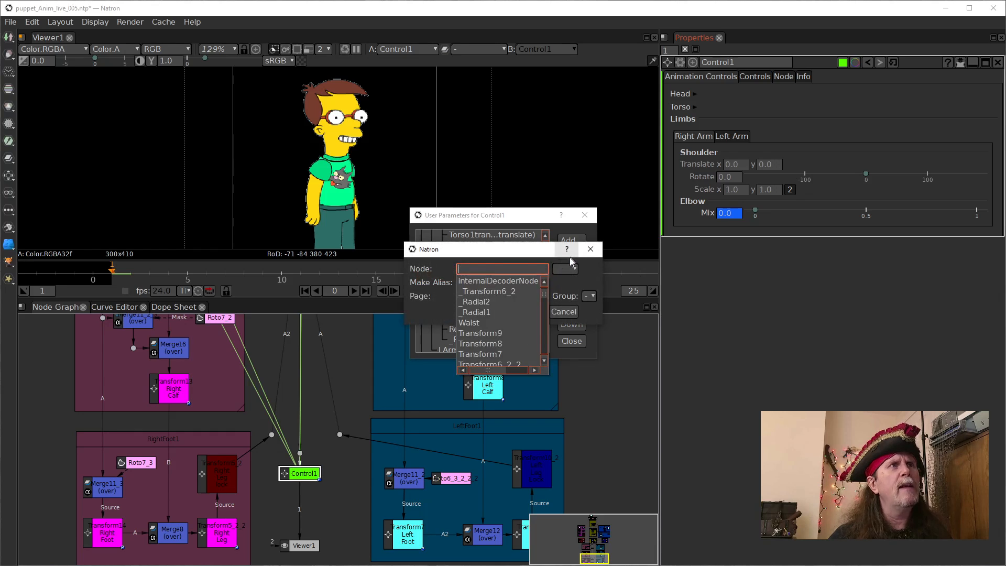
click(480, 304)
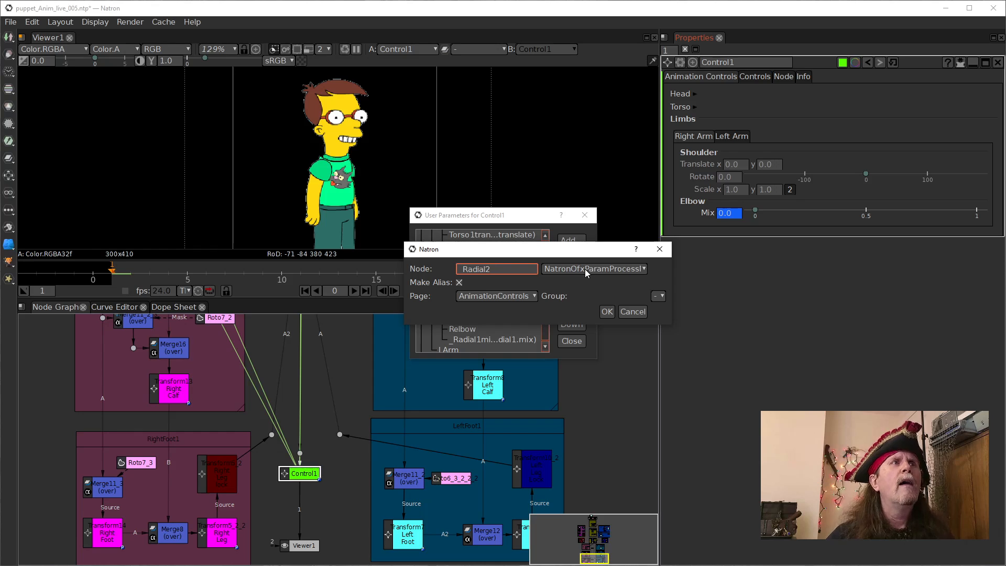
click(585, 269)
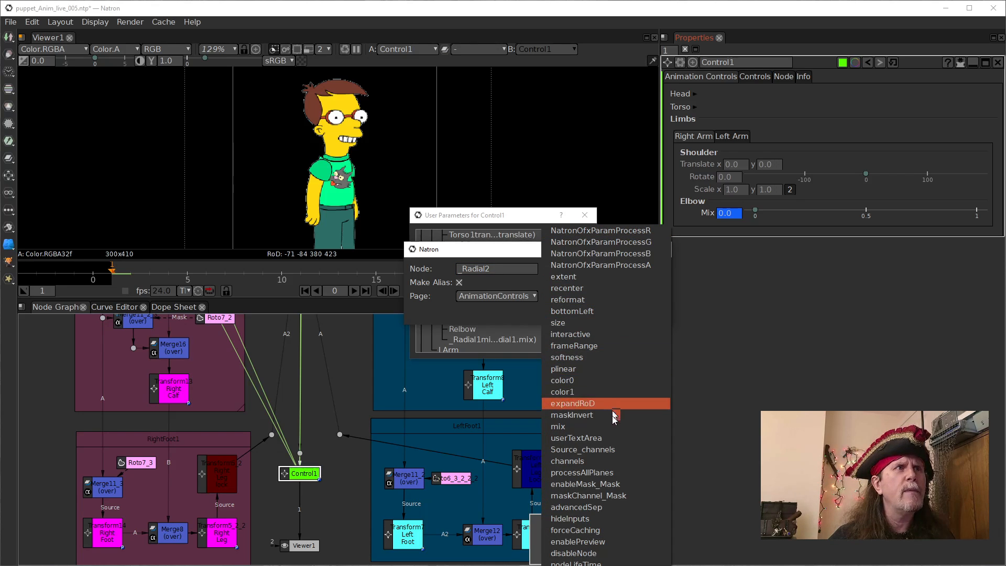
click(615, 426)
click(663, 297)
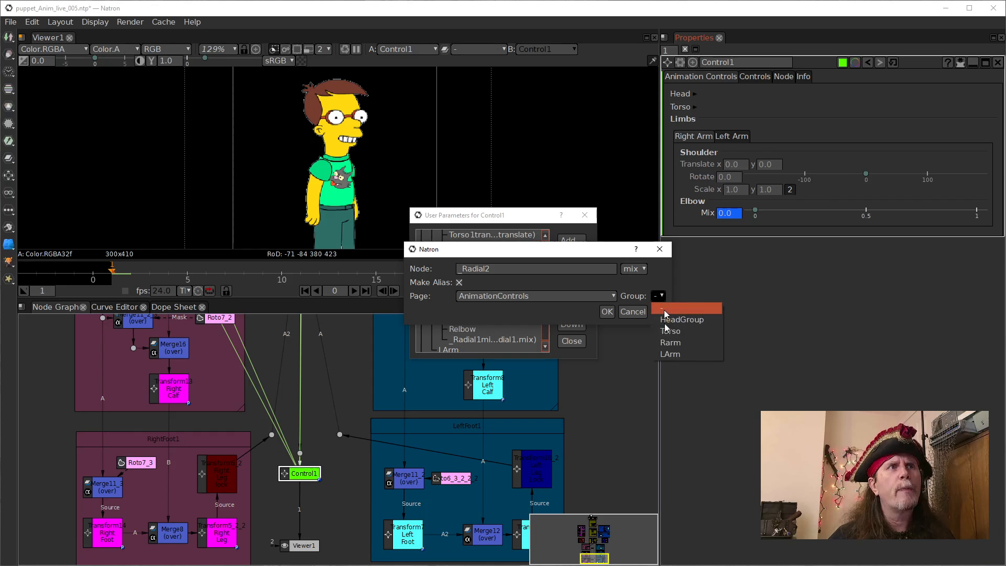
click(671, 342)
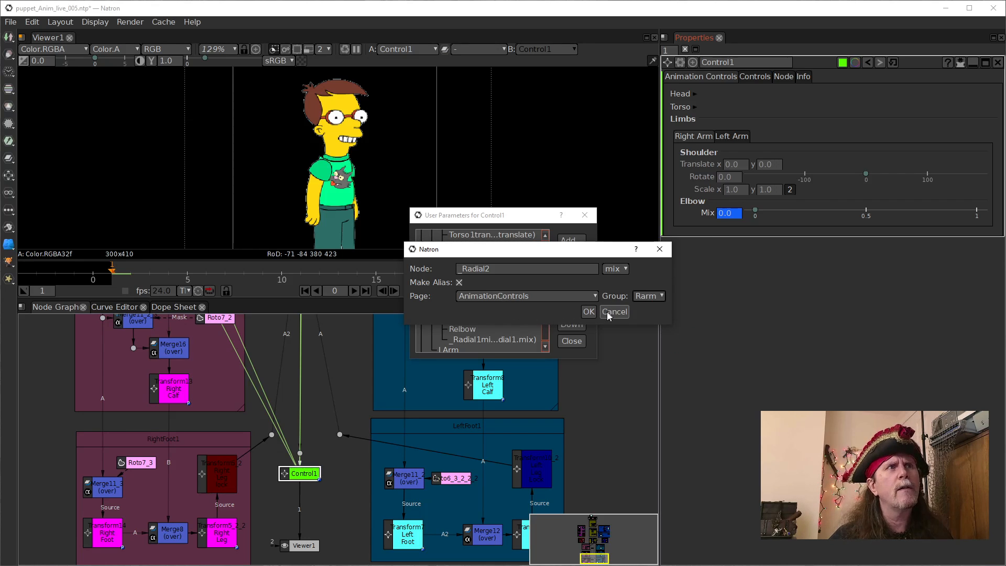
click(589, 311)
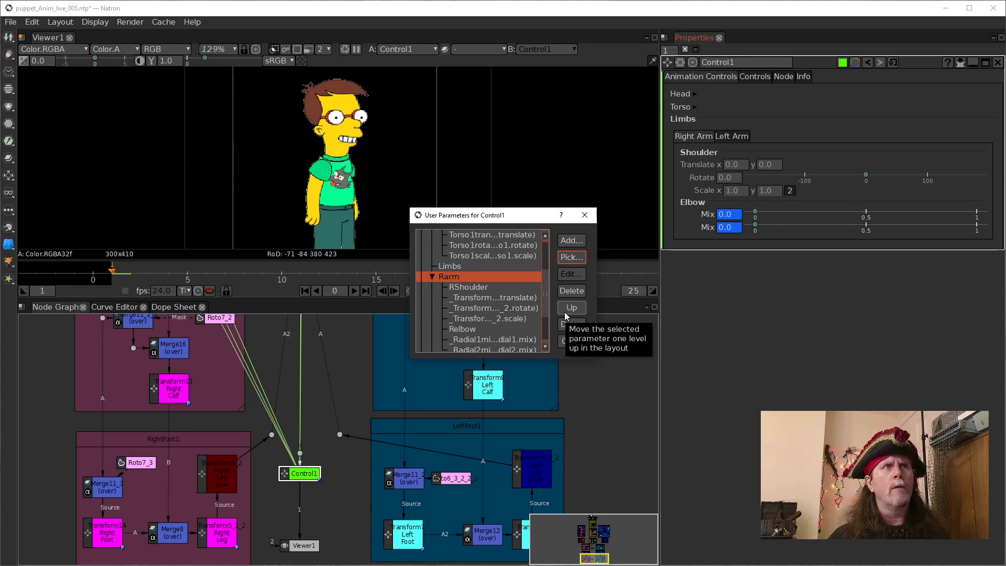
Edit the translate parameter in the Rarm group and change its script name to Transform6_2translate.
click(498, 298)
click(569, 278)
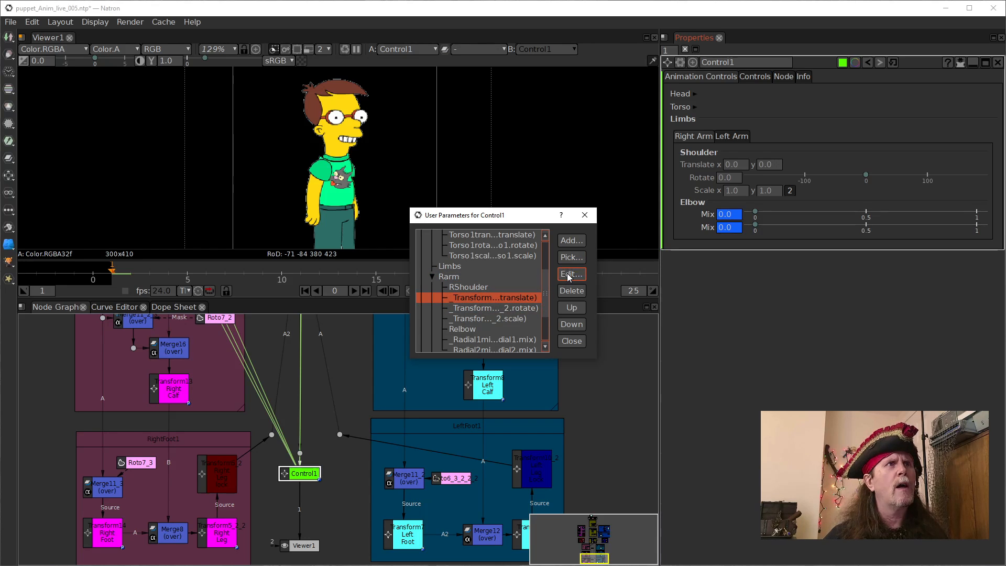
key(Tab)
click(443, 180)
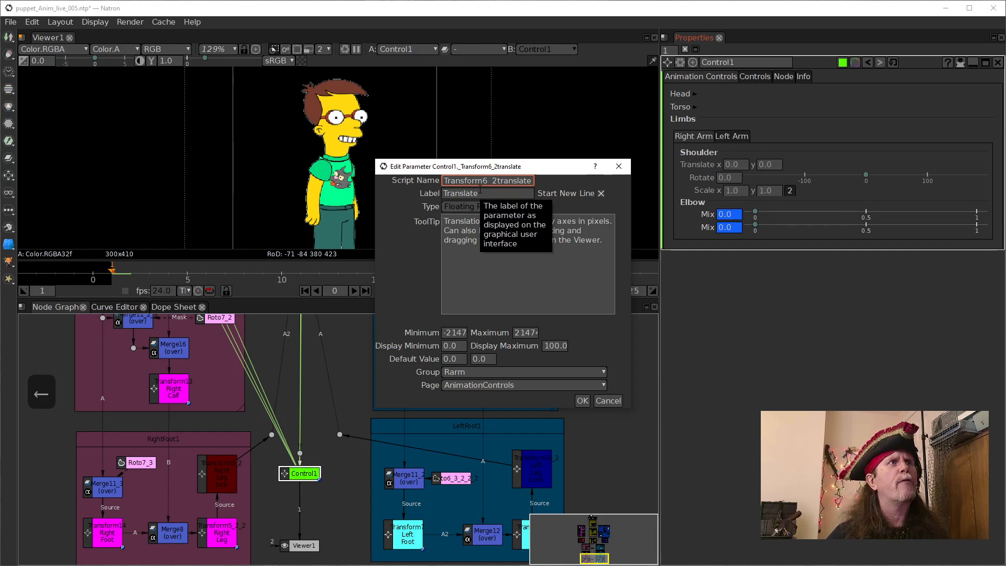
key(BackSpace)
key(BackSpace)
key(BackSpace)
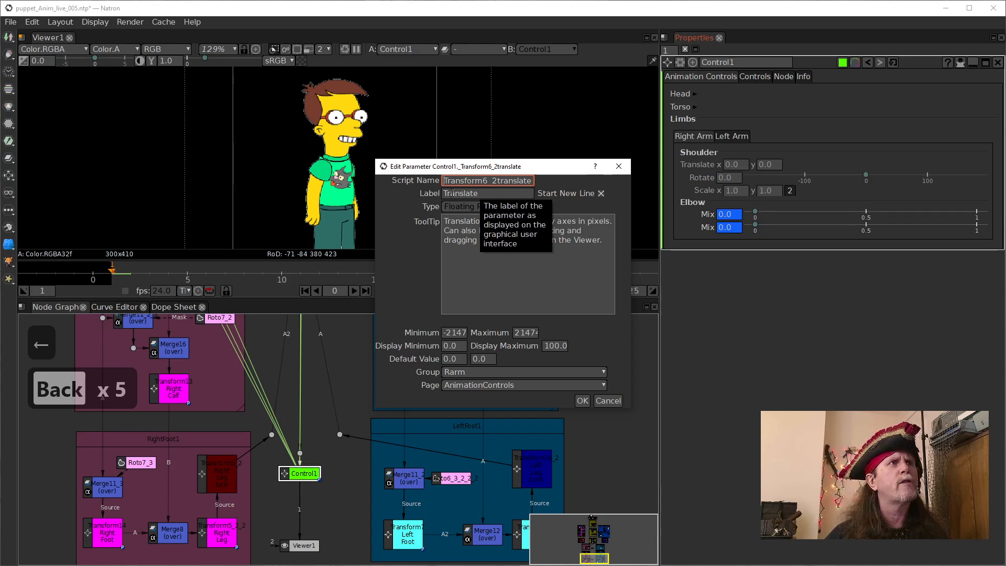
Set the translate parameter's label to R Shoulder Translate and apply the edit.
click(447, 194)
key(Left)
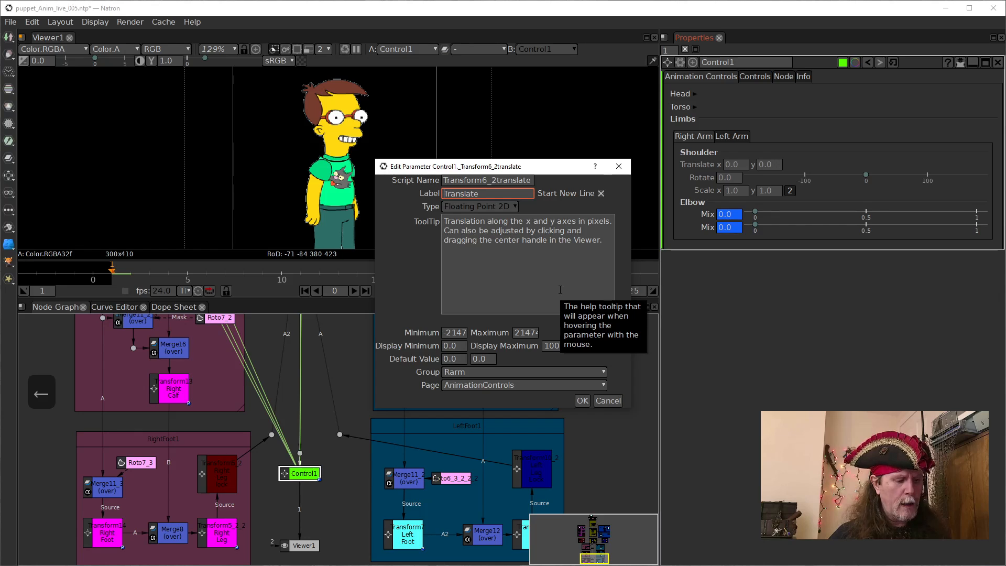
text(Shoulder)
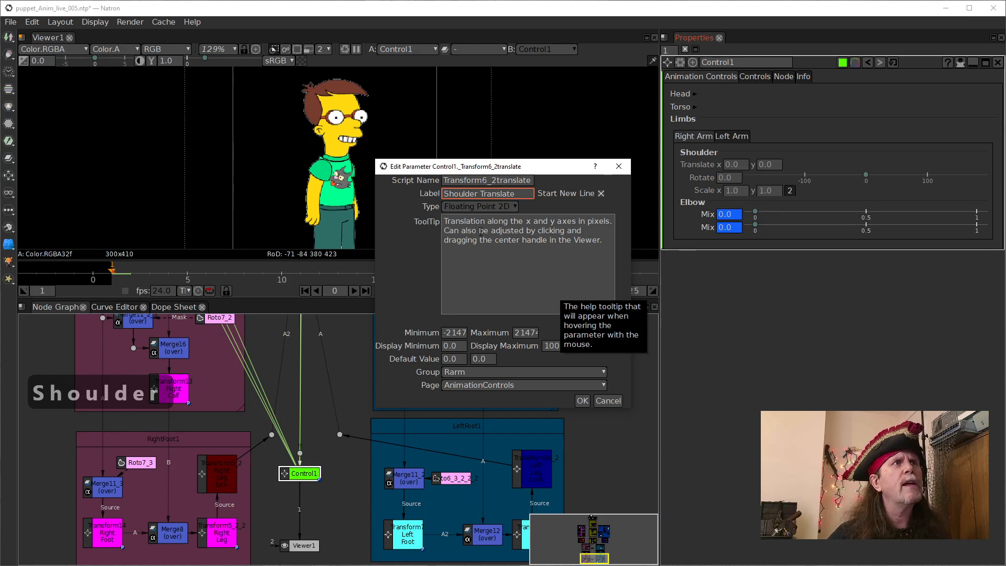
key(Left)
key(Left)
key(Left)
key(Left)
key(Left)
key(Left)
key(Left)
key(Left)
key(Left)
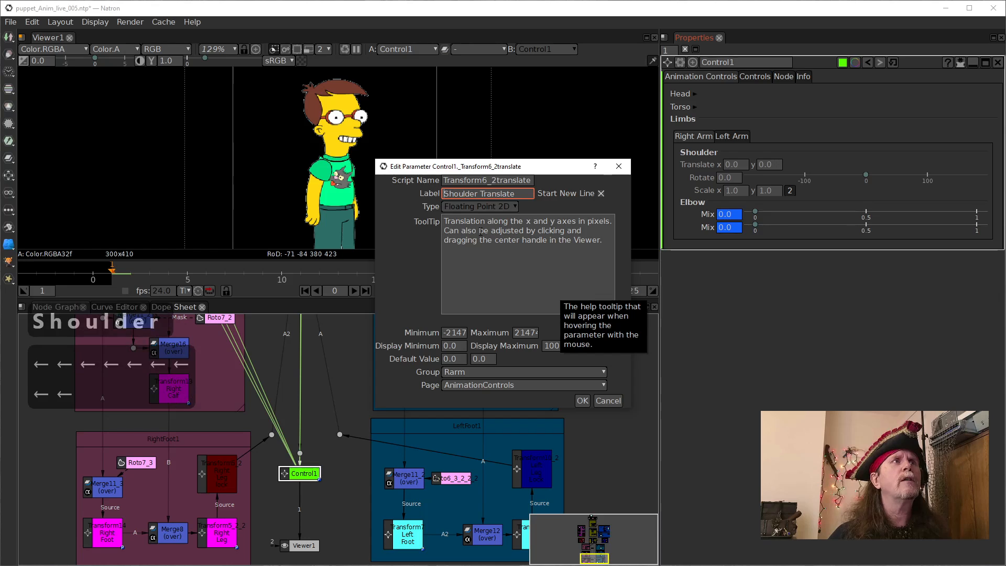
text(R)
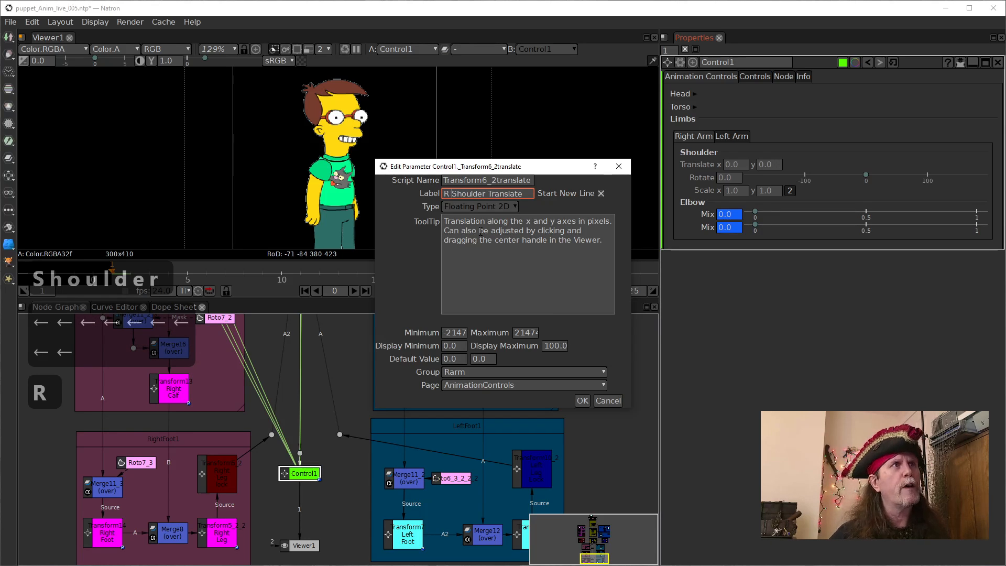
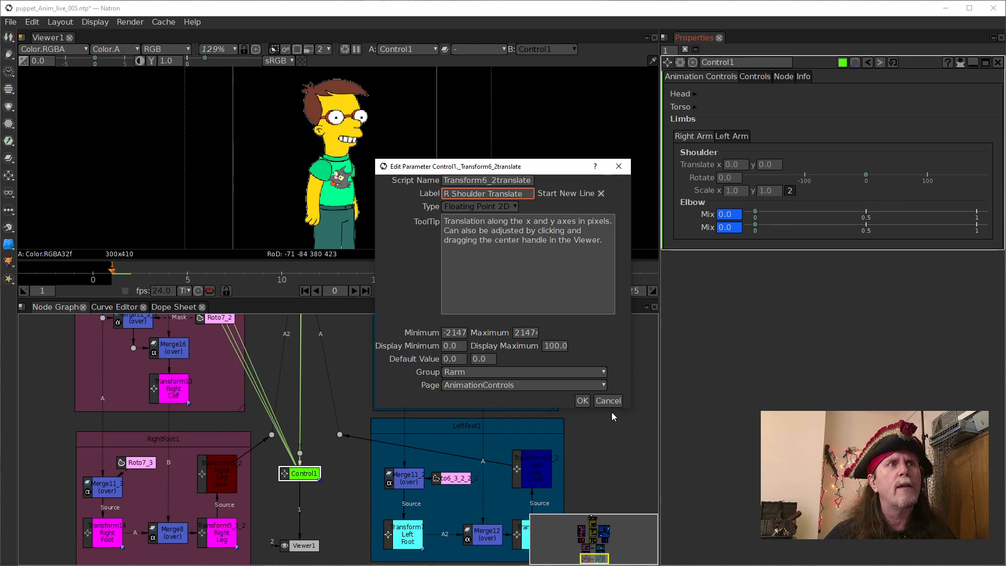
click(584, 401)
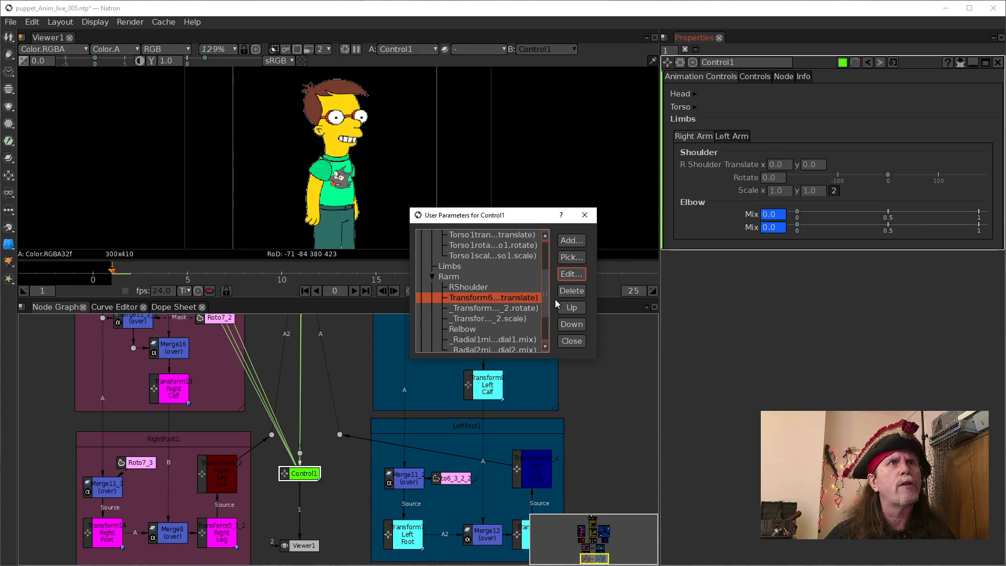
Edit the Rarm rotate parameter, setting its script name to Transform6_2rotate and its label to R Shoulder Rotate.
click(503, 309)
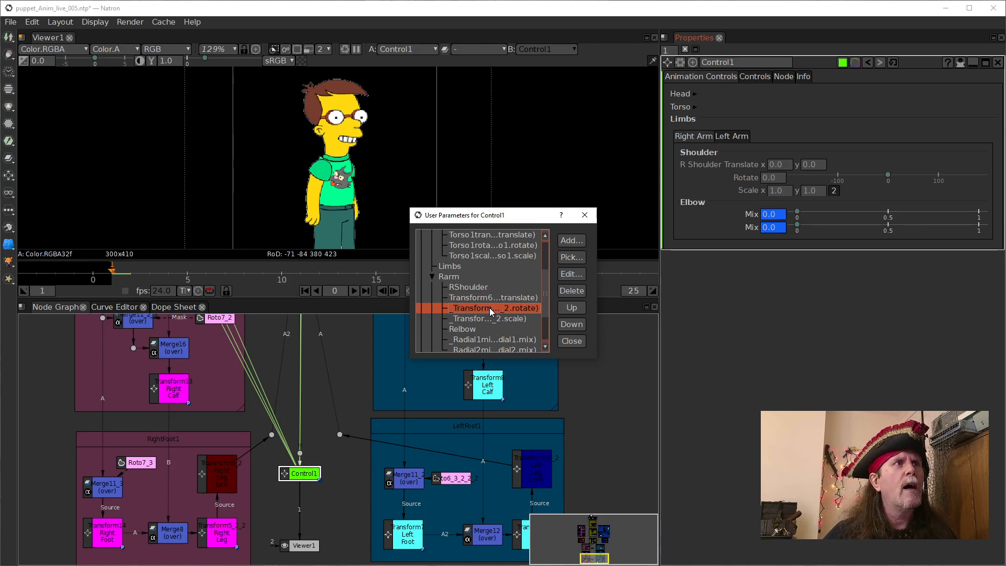
click(568, 274)
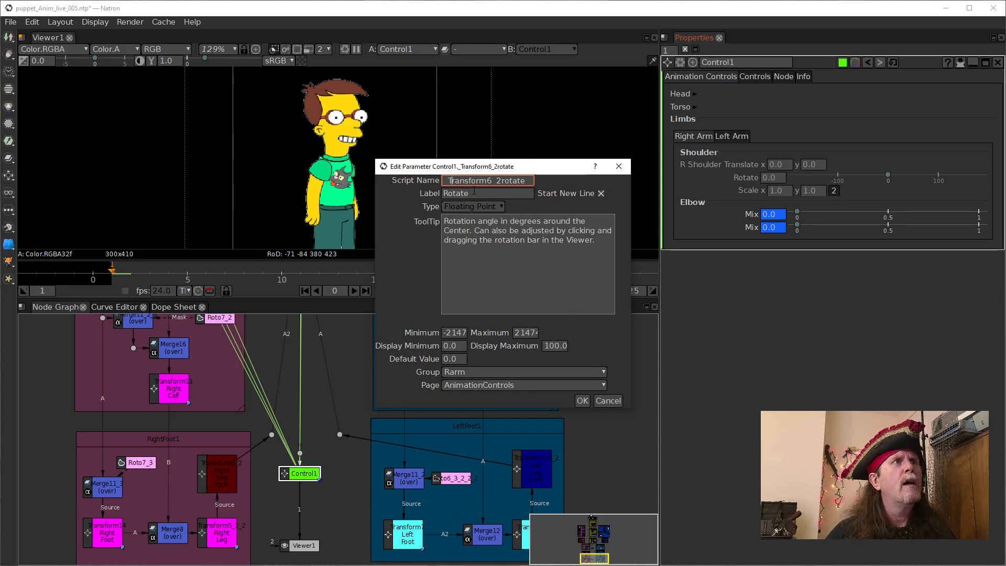
key(BackSpace)
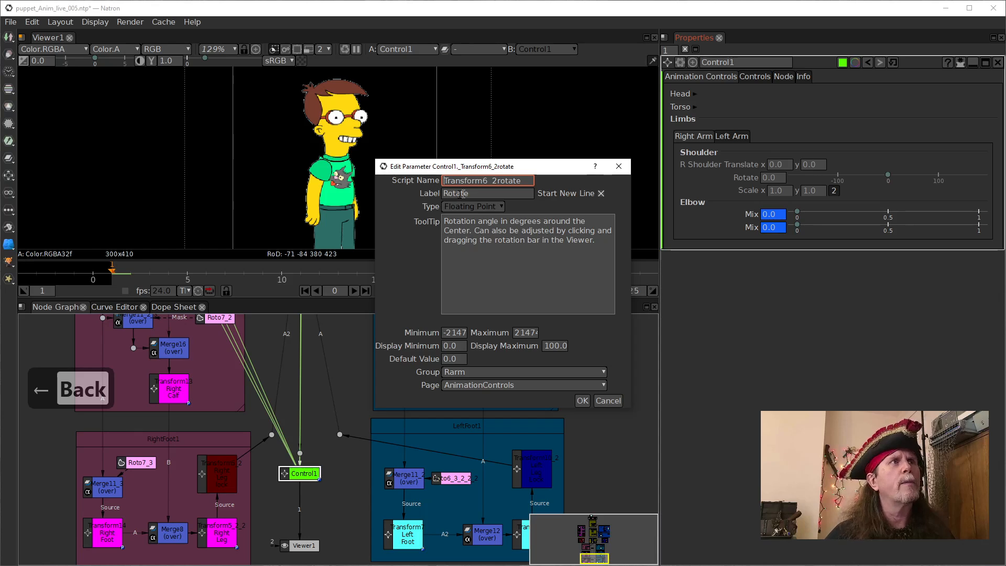
click(474, 192)
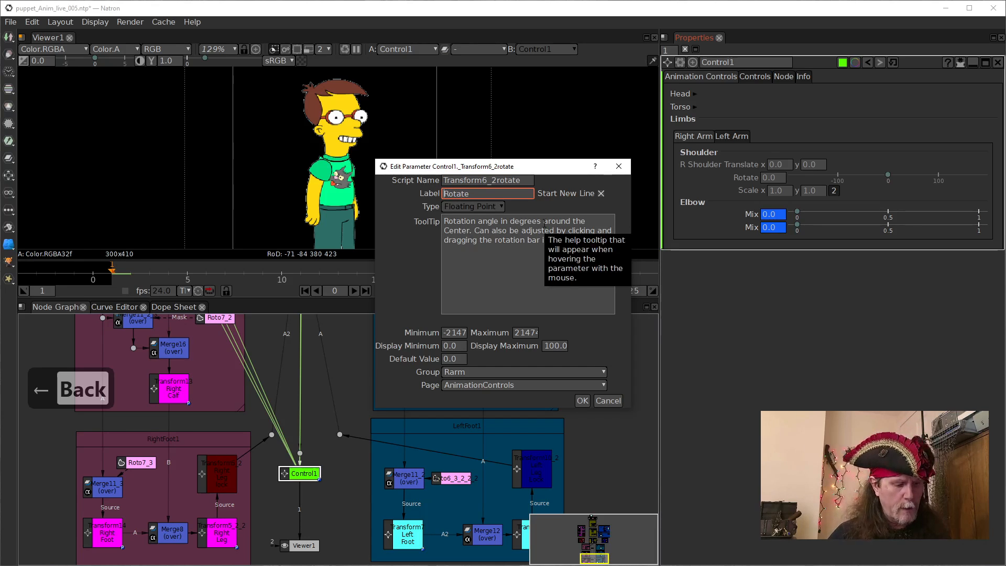
text(R Shoulder)
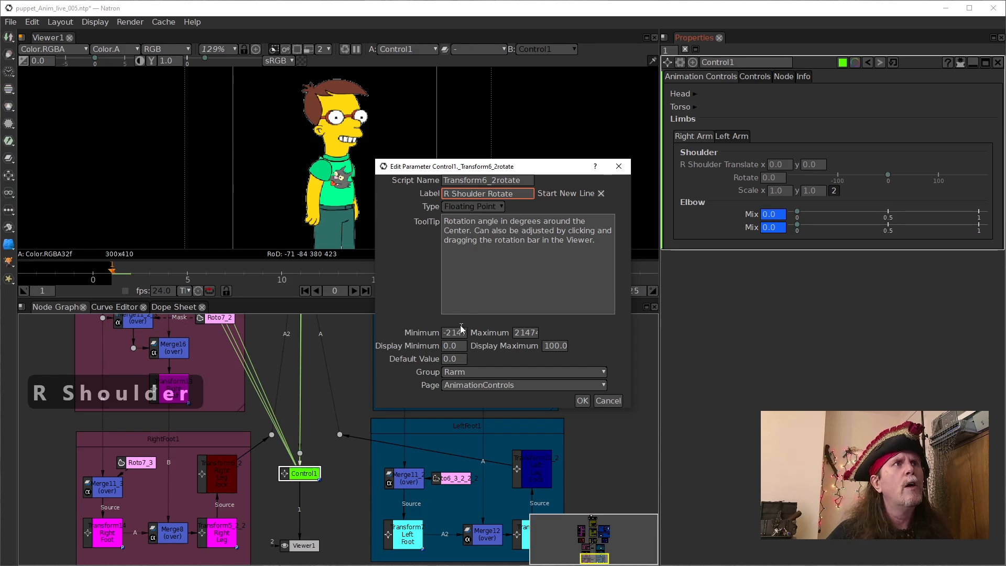
Set the rotate parameter's display minimum to -360 and display maximum to 360, and apply the edit.
click(453, 346)
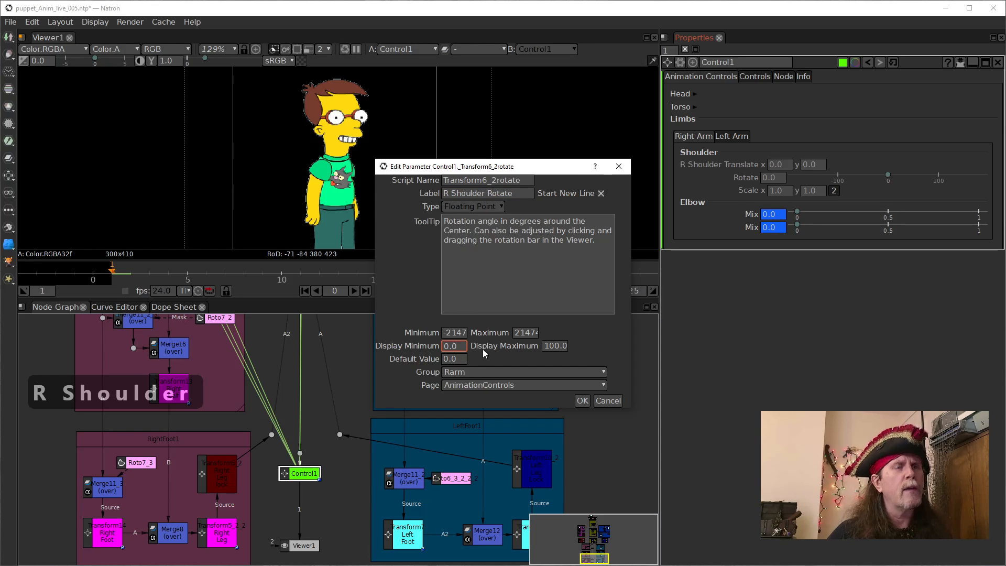
text(-36)
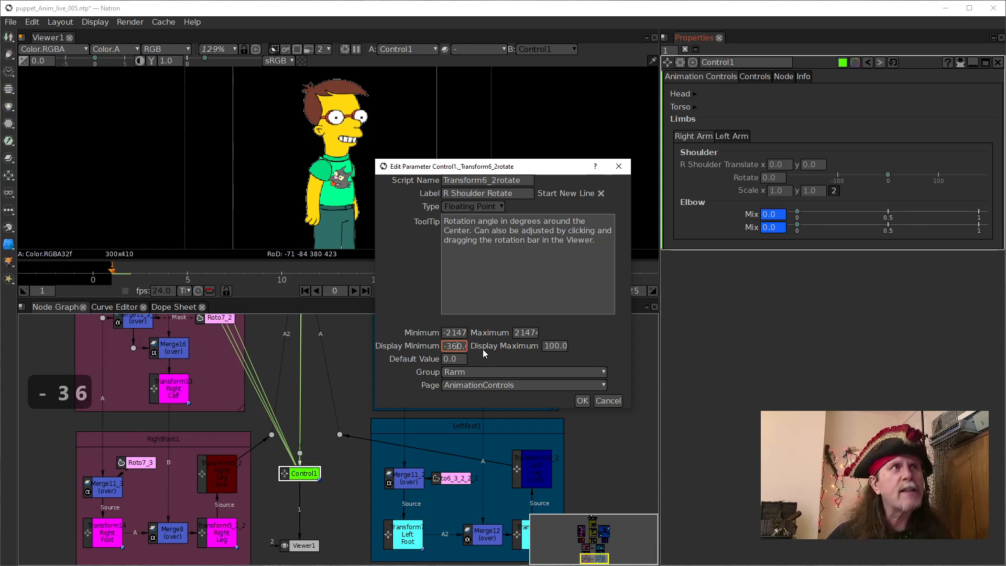
drag(552, 347, 547, 347)
text(36)
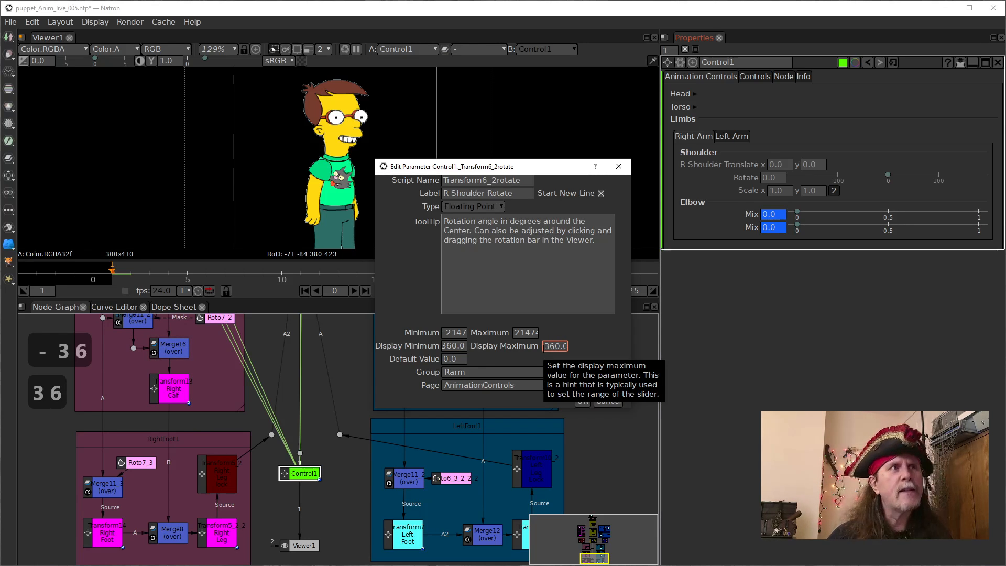
click(582, 401)
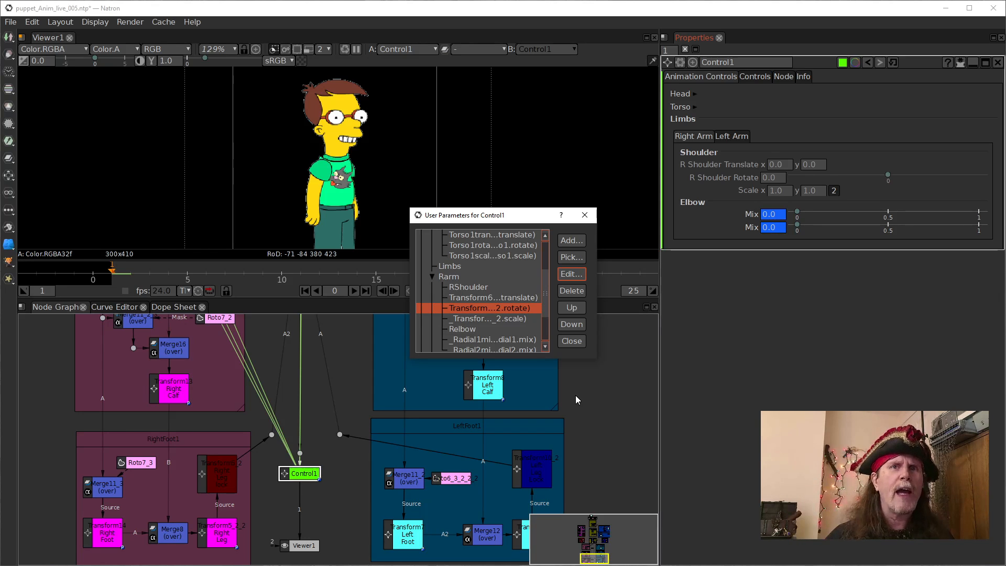
Edit the Rarm scale parameter, setting its script name to Transform6_2scale and its label to R Shoulder Scale.
click(539, 318)
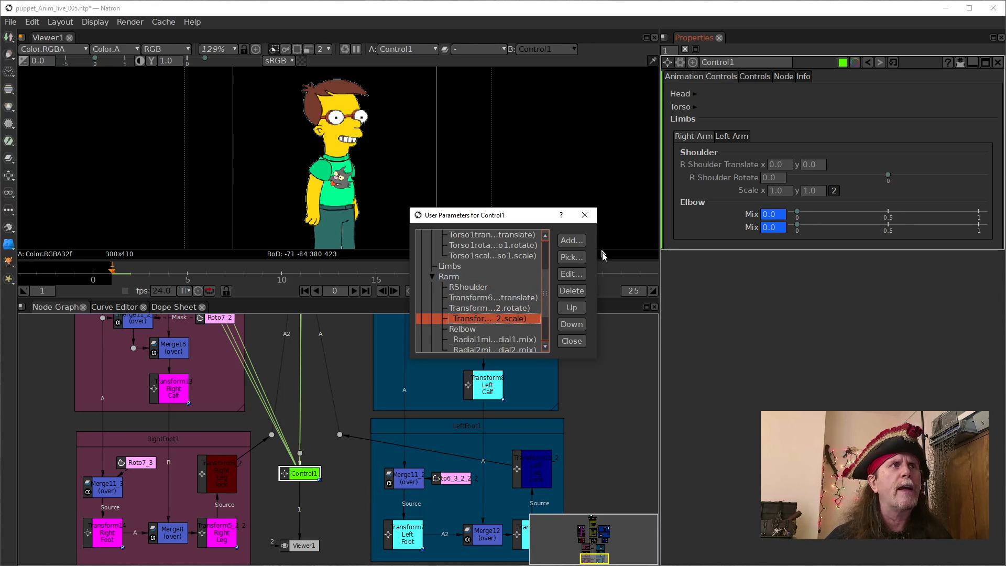
click(572, 274)
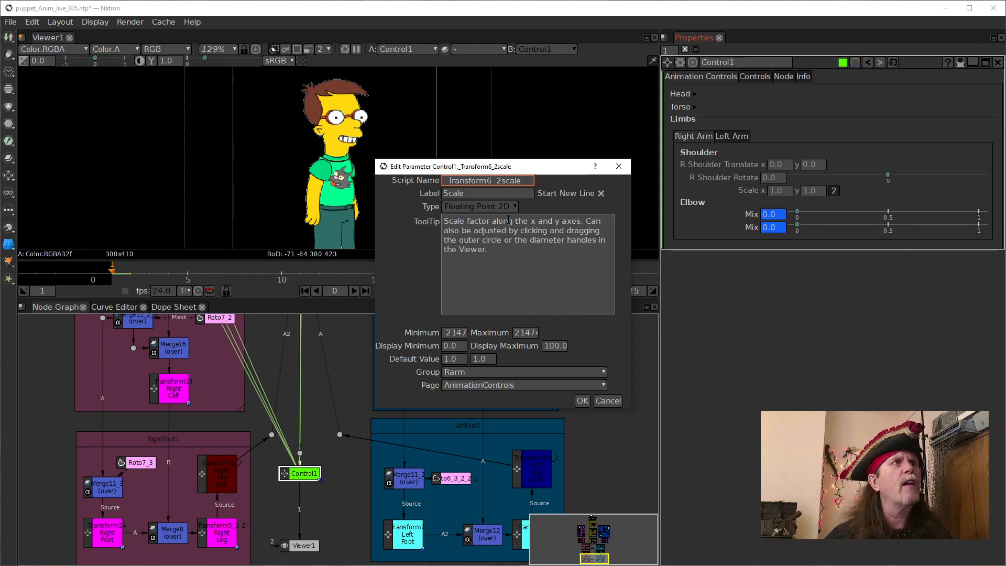
click(445, 193)
text(R)
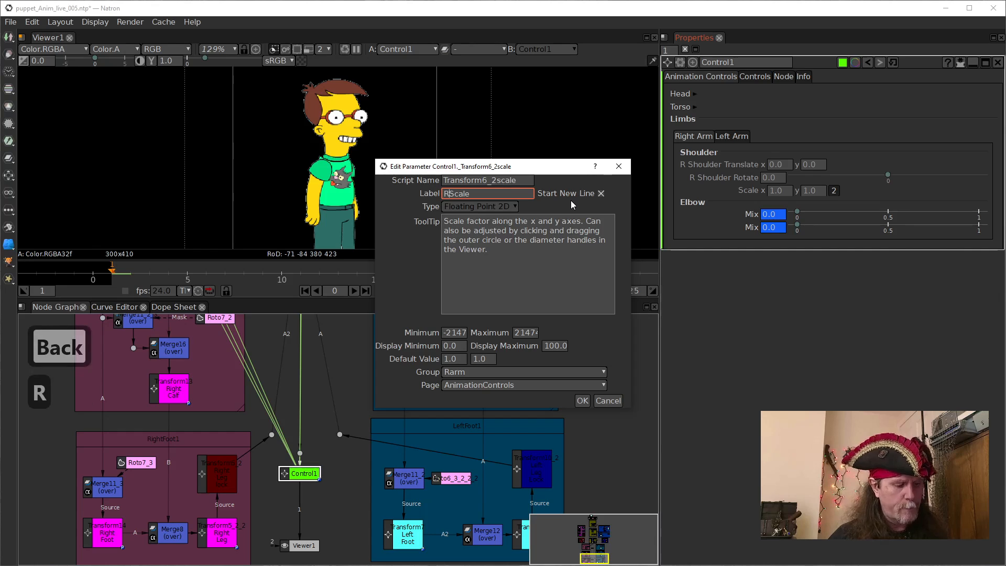
text( Sh)
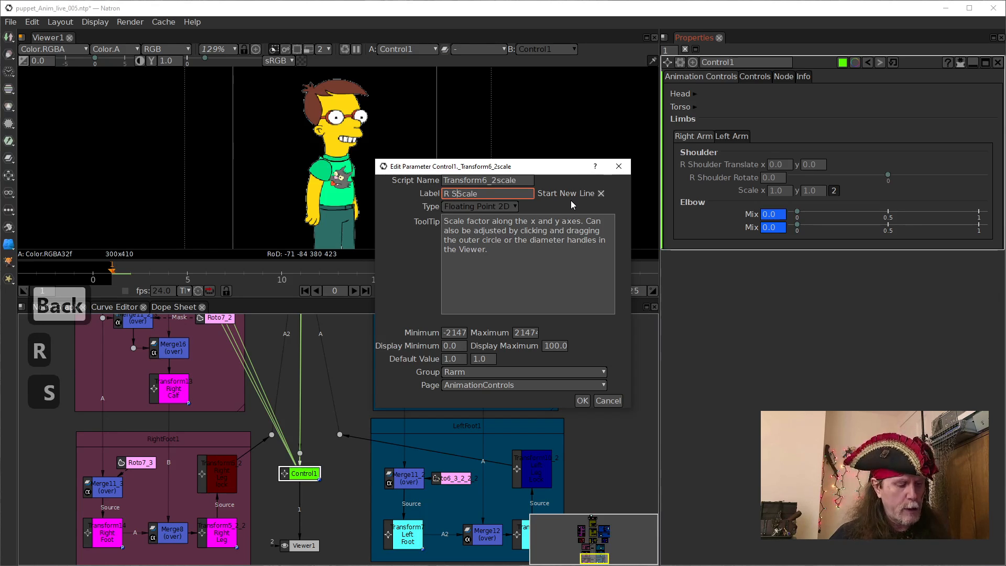
text(oulder)
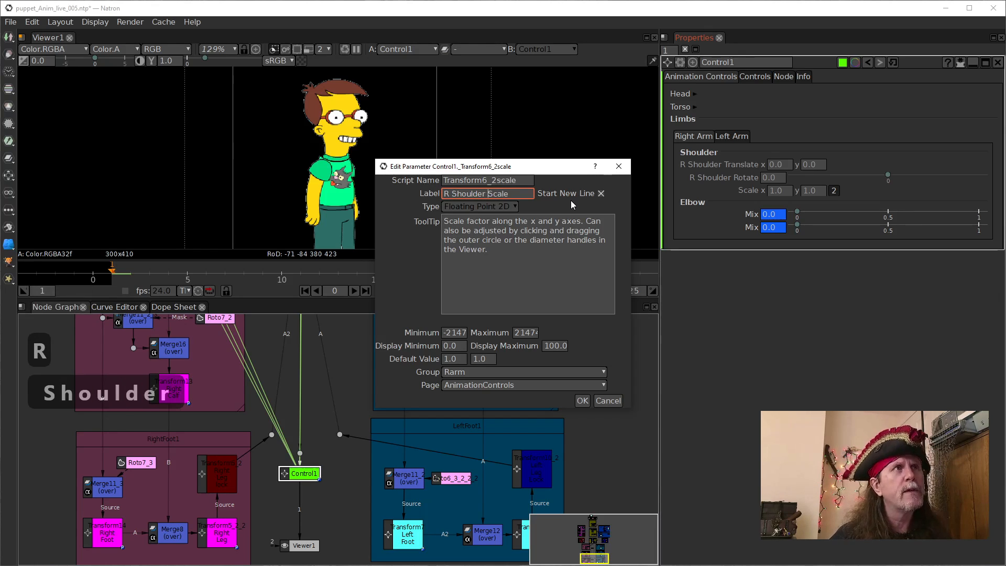
Set the scale parameter's display minimum to -360 and display maximum to 360, and apply the edit.
click(448, 346)
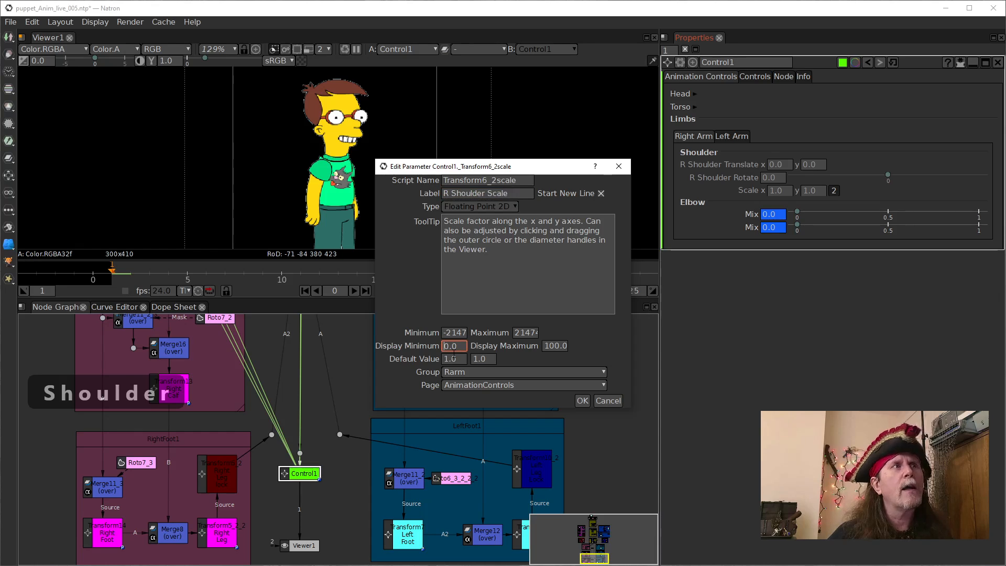
text(-36)
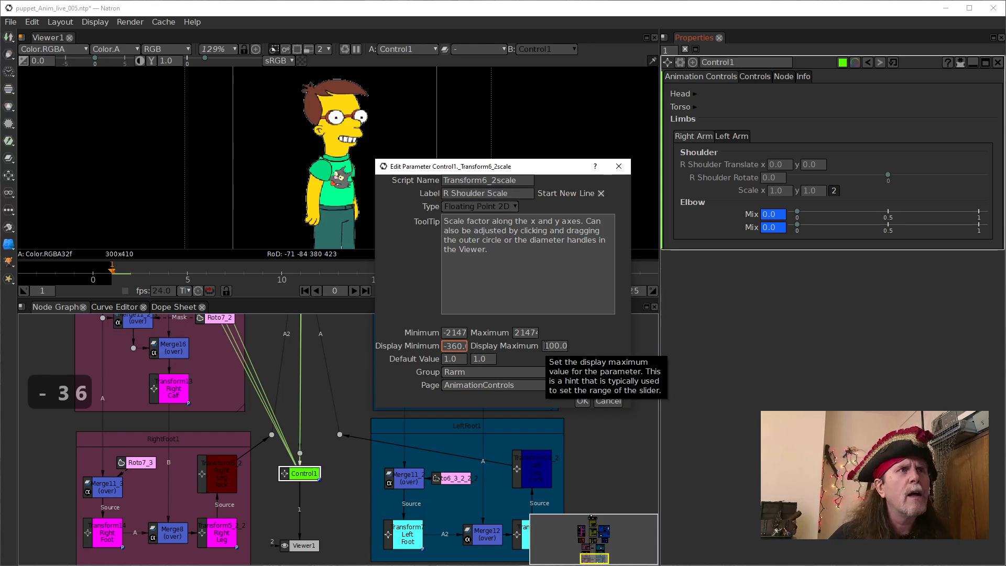
click(552, 347)
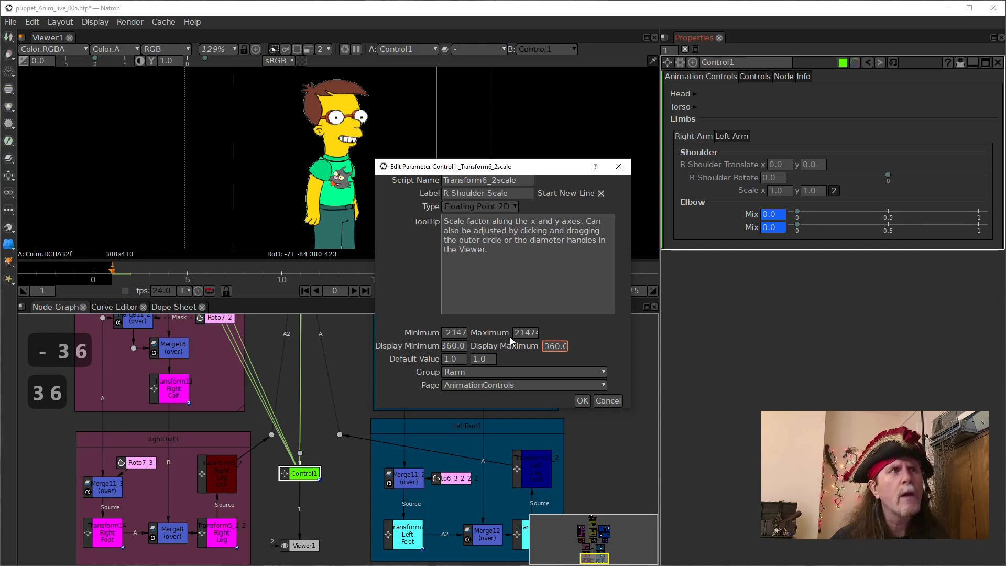
text(36)
click(444, 181)
key(BackSpace)
key(BackSpace)
key(BackSpace)
key(BackSpace)
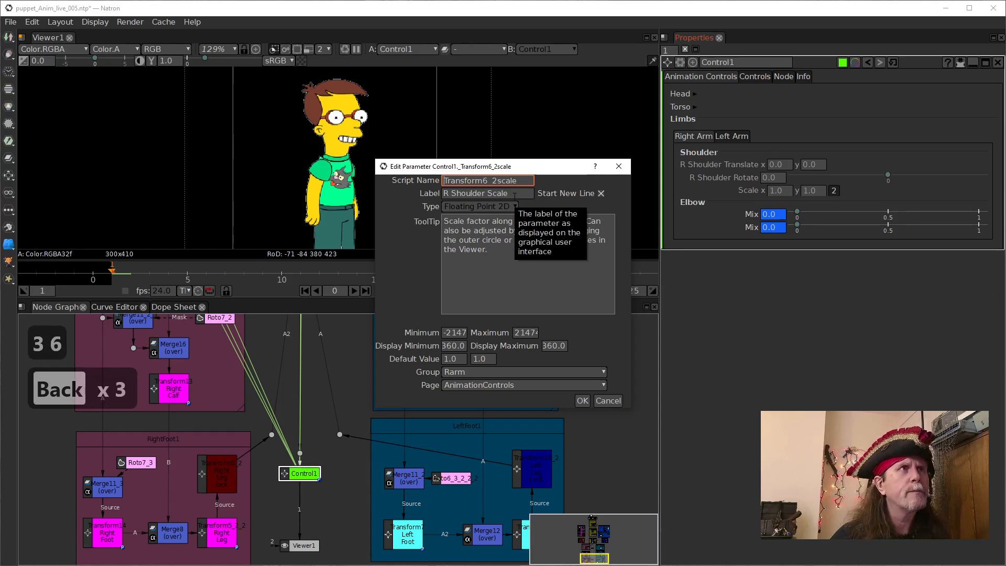
click(581, 401)
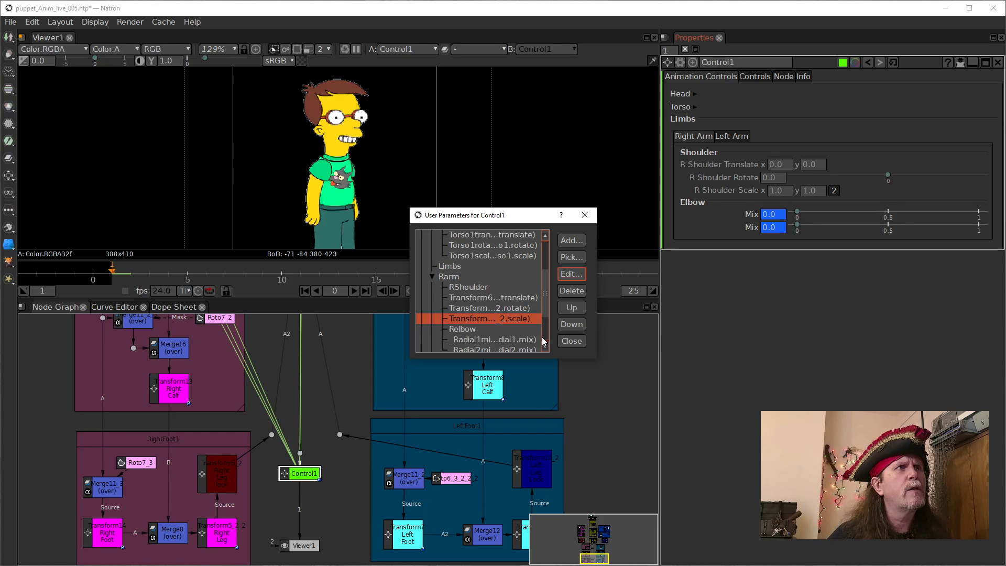
Leave the parameter manager and examine the _Radial1 and _Radial2 nodes above the Right Shoulder transform in the node graph.
scroll(492, 320, down, 1)
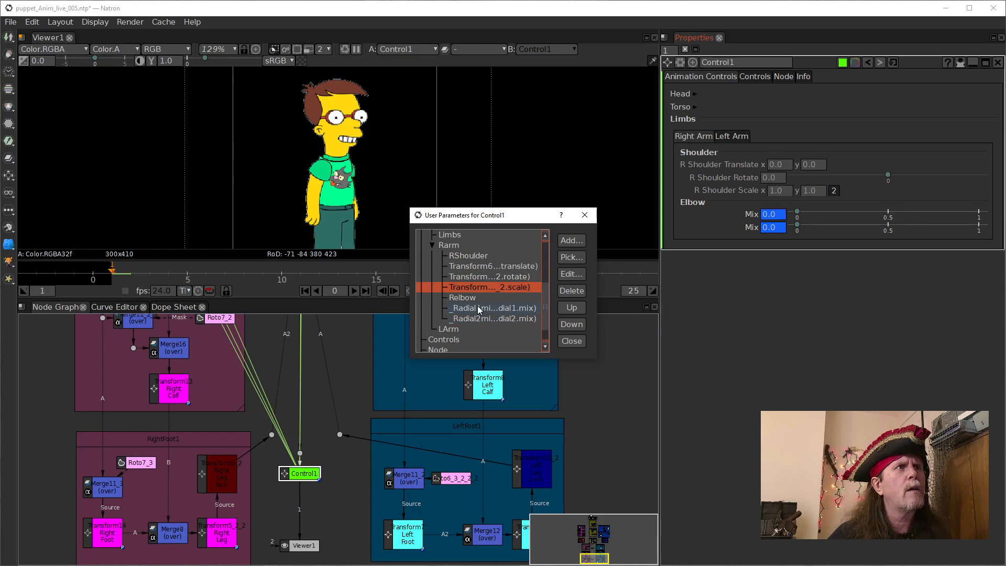
click(488, 310)
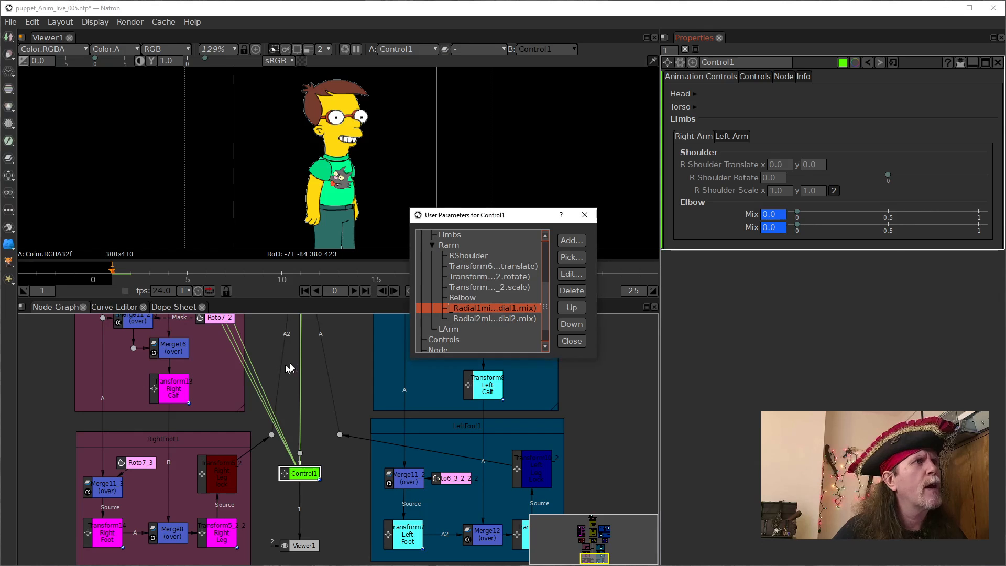
click(571, 341)
drag(330, 330, 335, 481)
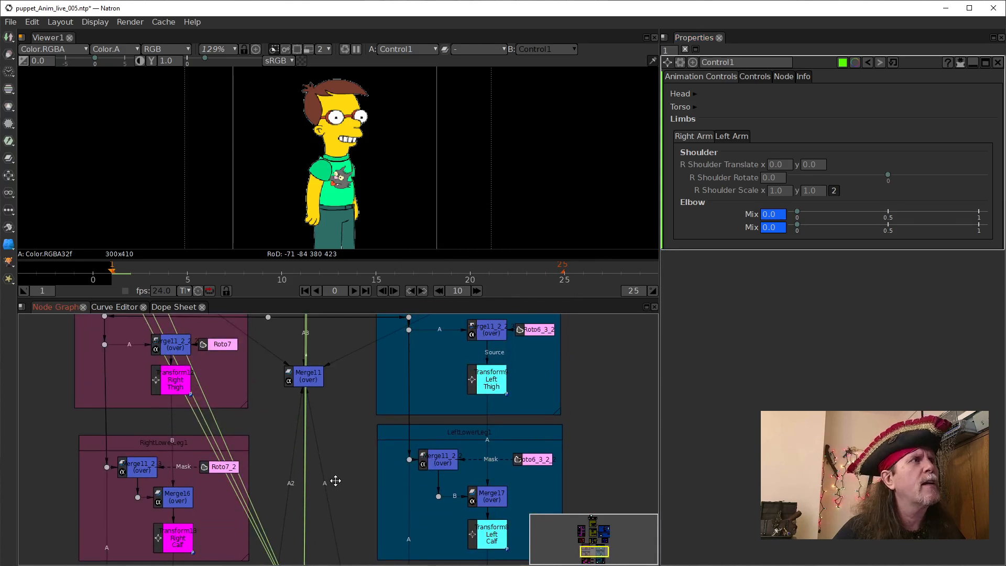
drag(316, 391, 306, 505)
drag(331, 375, 305, 473)
drag(324, 404, 305, 416)
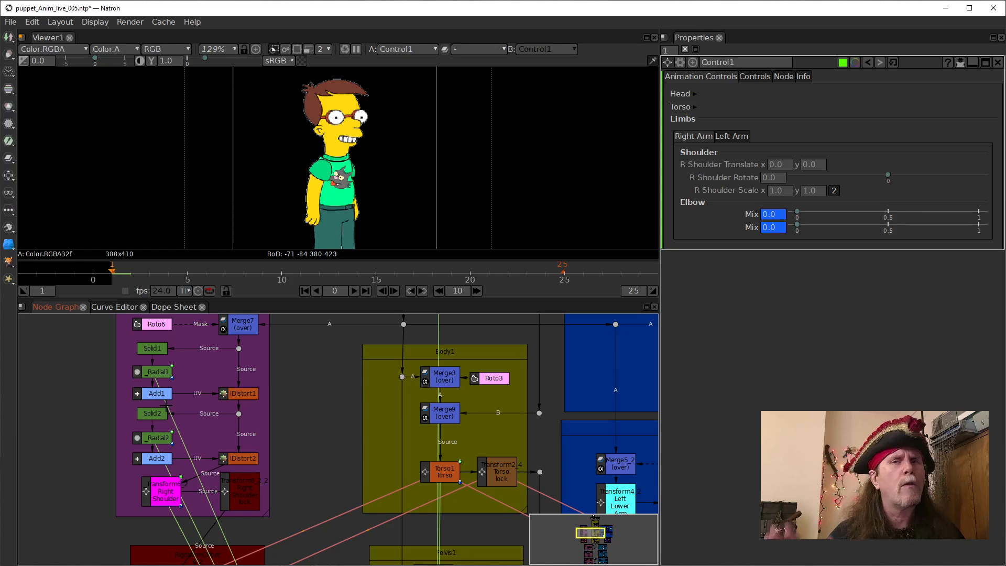
Reopen Control1's user parameter manager and collapse the HeadGroup and Torso groups.
click(681, 66)
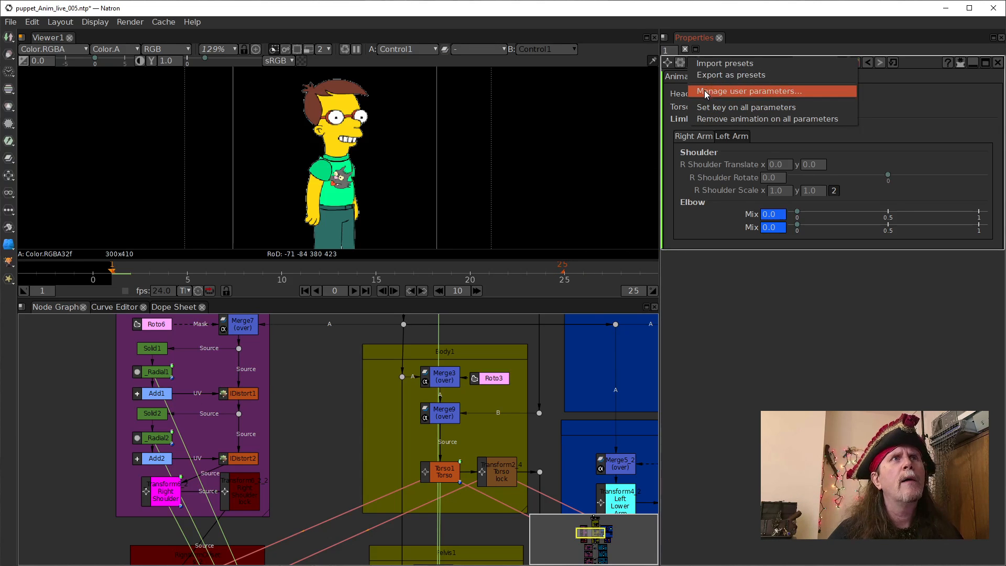
click(706, 92)
scroll(468, 299, down, 2)
scroll(461, 286, up, 1)
click(433, 245)
click(433, 256)
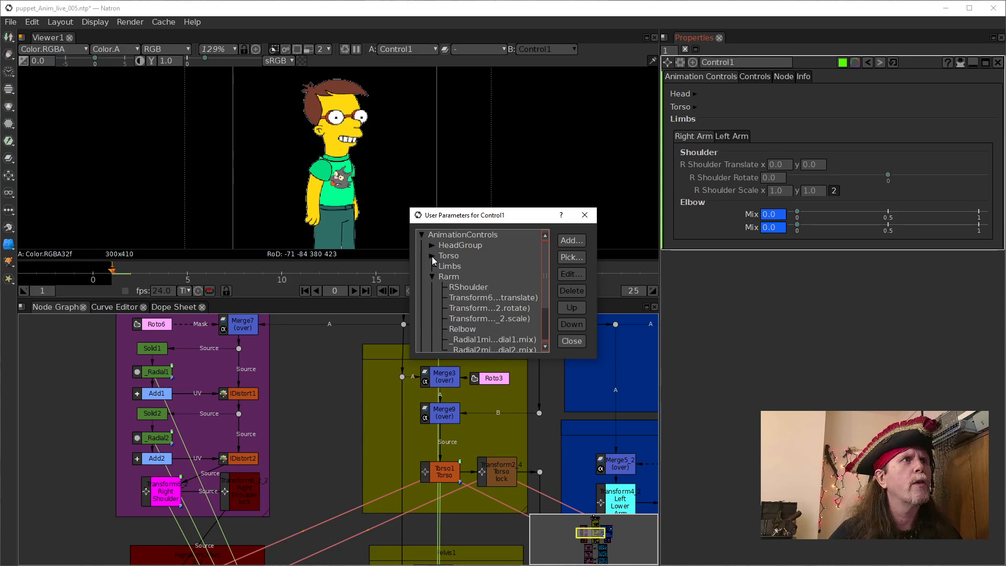
scroll(435, 300, down, 2)
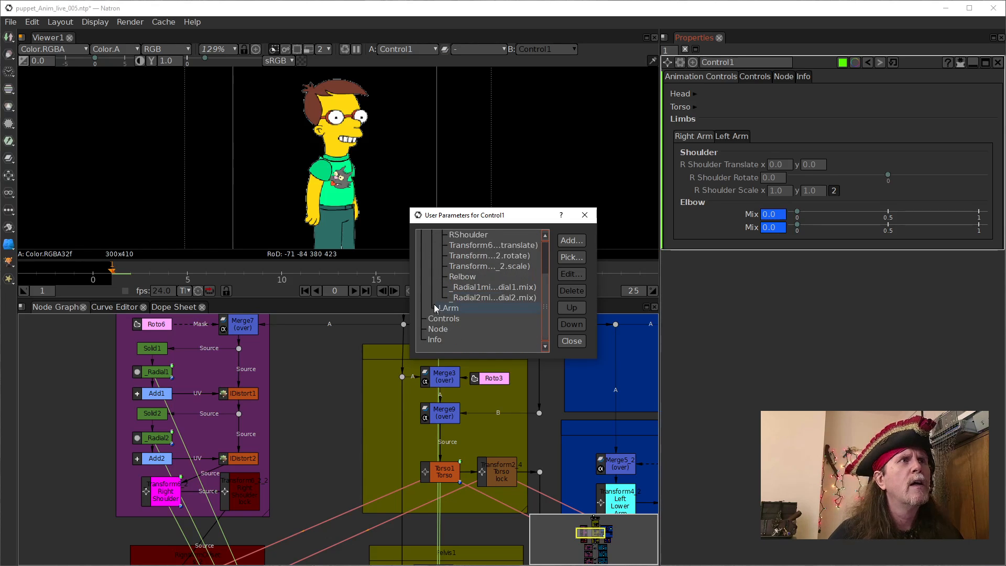
Edit the Radial1 mix parameter, setting its script name to Radial1mix and its label to Elbow Scale, and apply the edit.
click(489, 287)
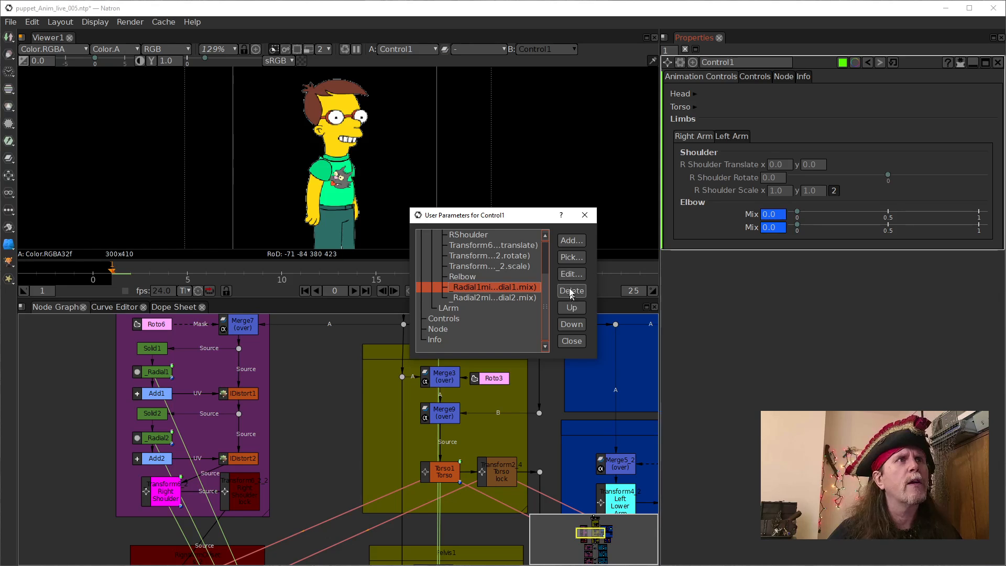
click(566, 274)
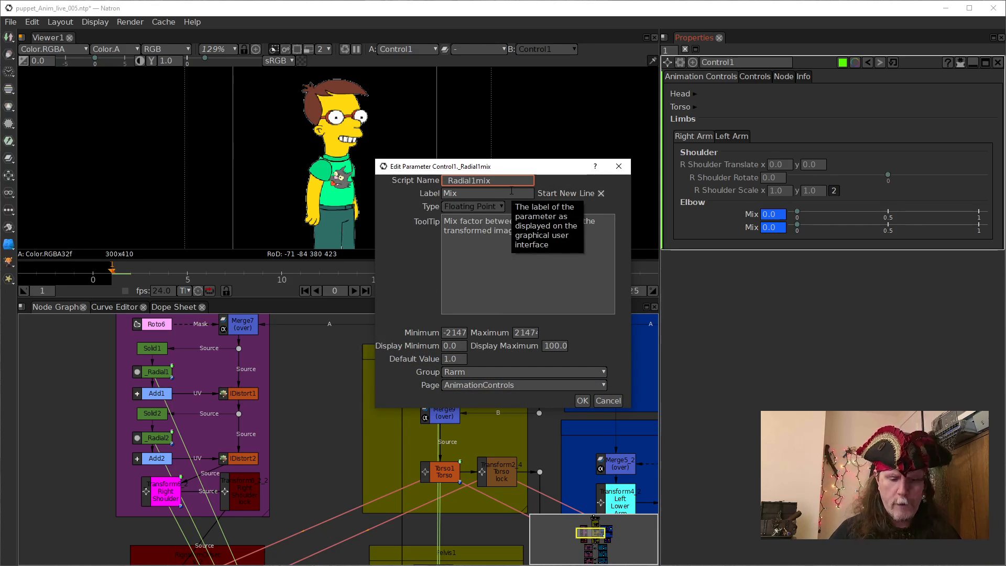
key(Tab)
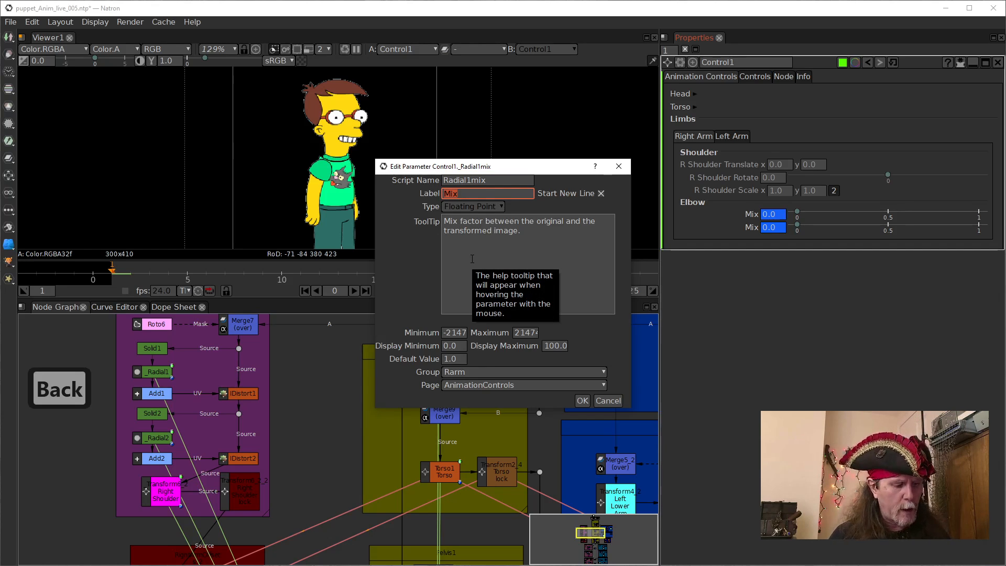
text(El)
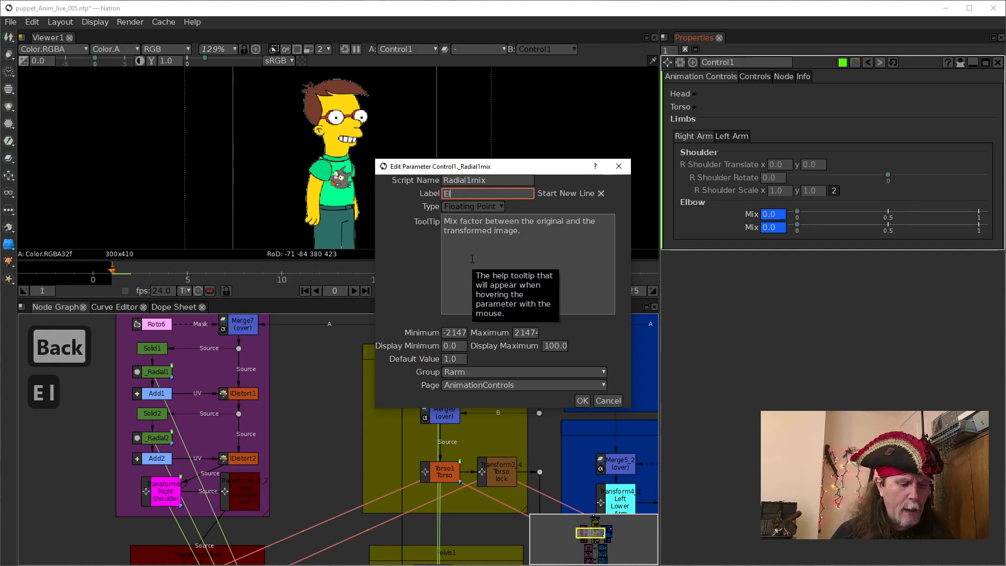
text(bow )
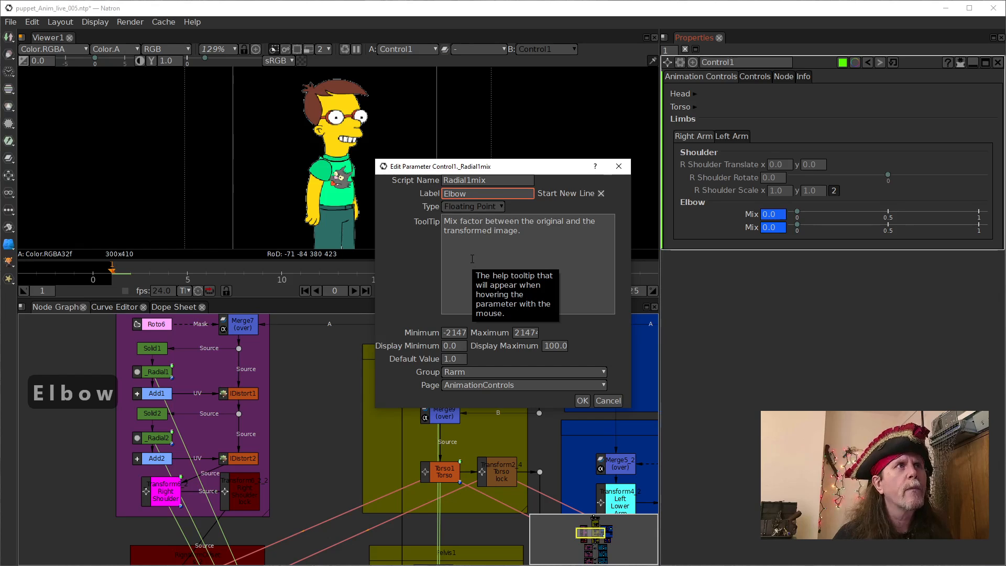
text(Sca;le)
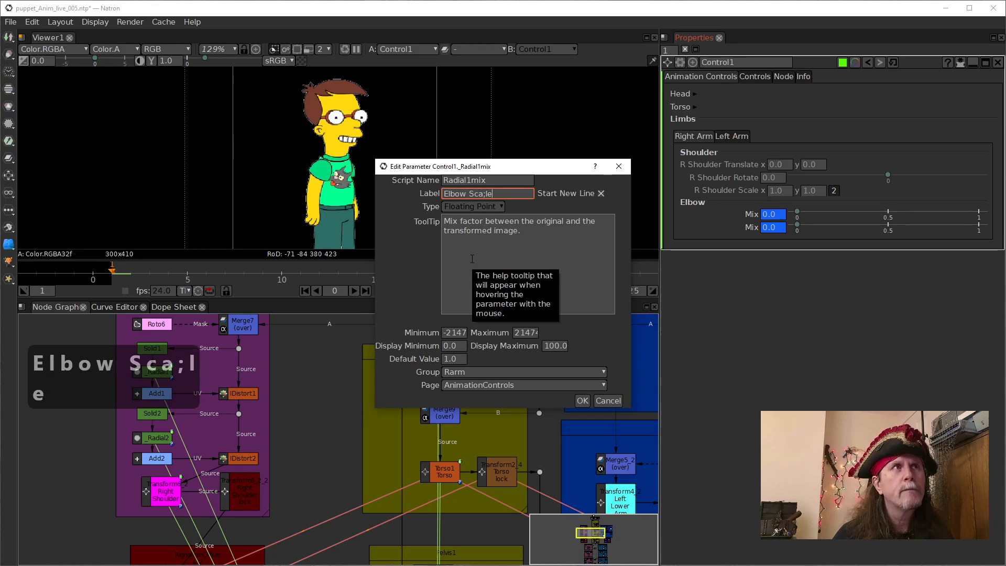
key(BackSpace)
key(BackSpace)
key(BackSpace)
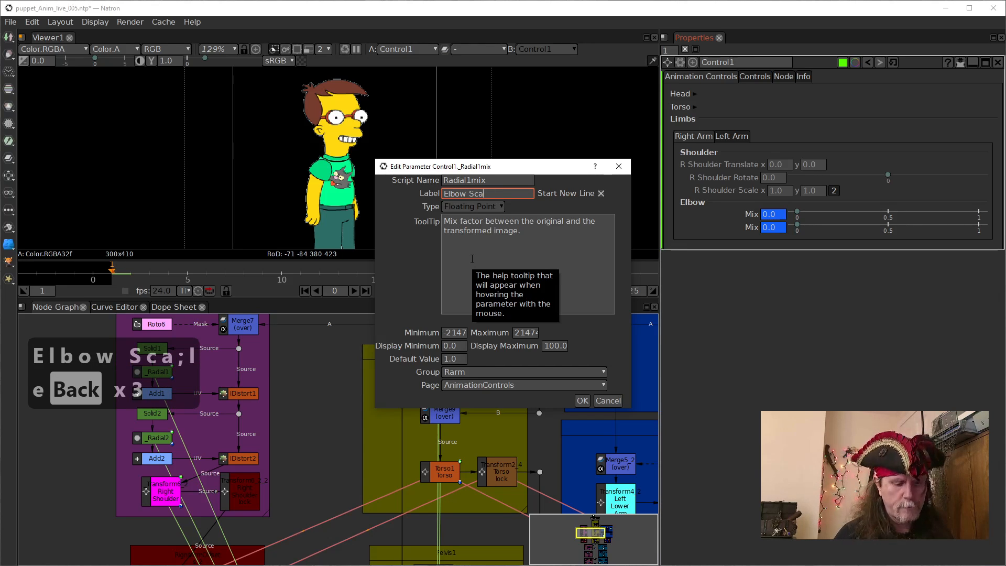
text(le)
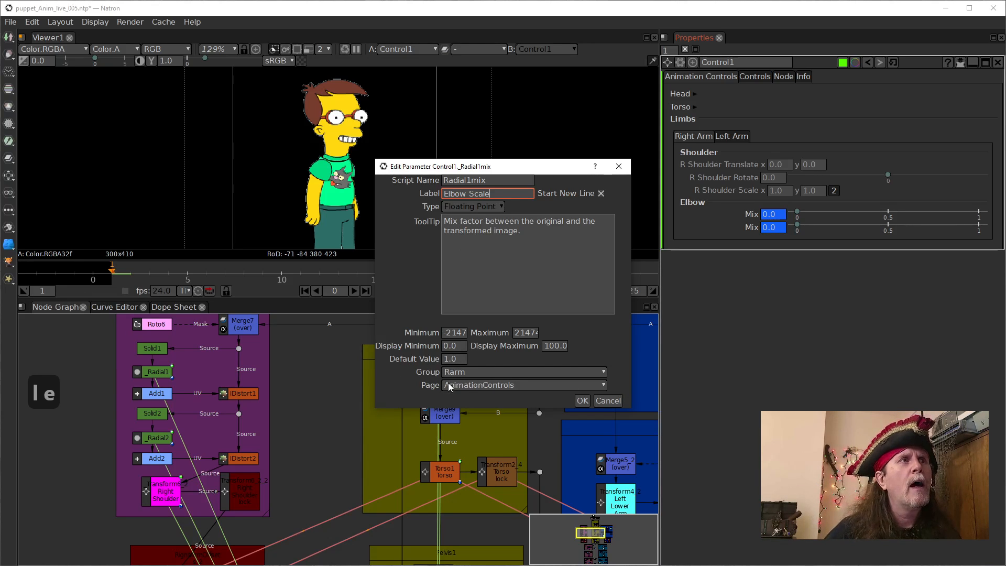
click(582, 400)
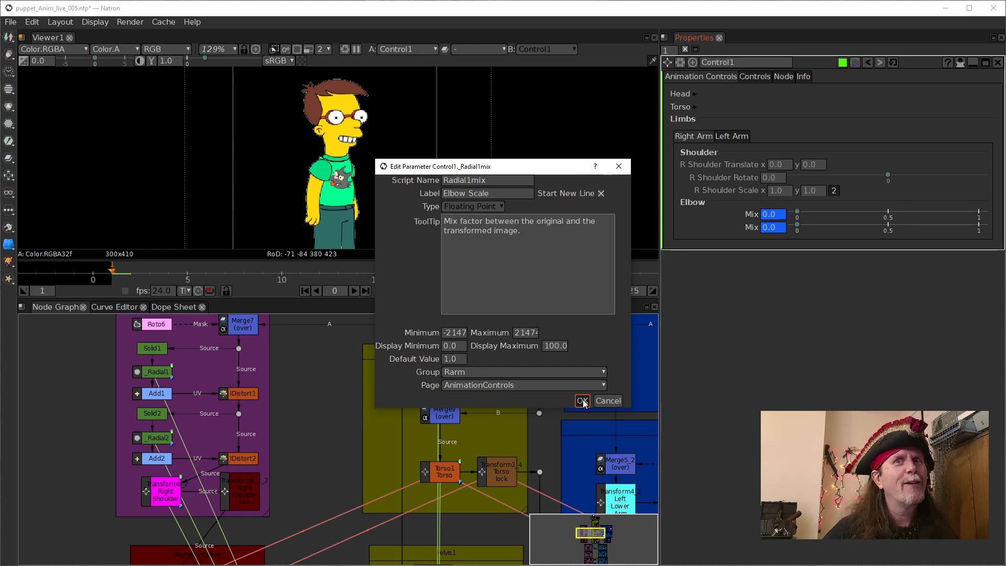
click(583, 400)
Edit the _Radial2 mix parameter, setting its script name to Radial2mix and its label to R Elbow Rotate, and apply the edit.
click(464, 298)
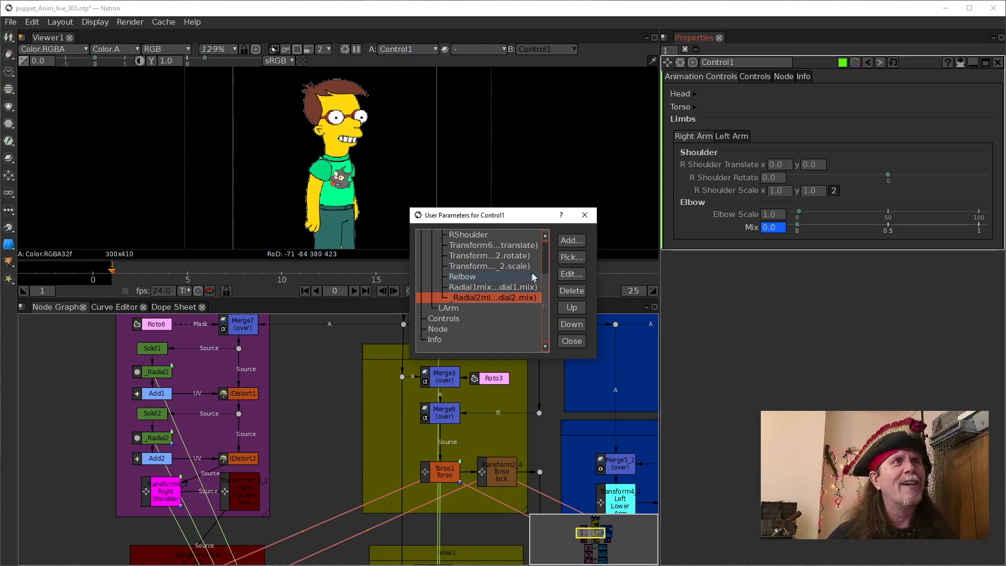
click(573, 273)
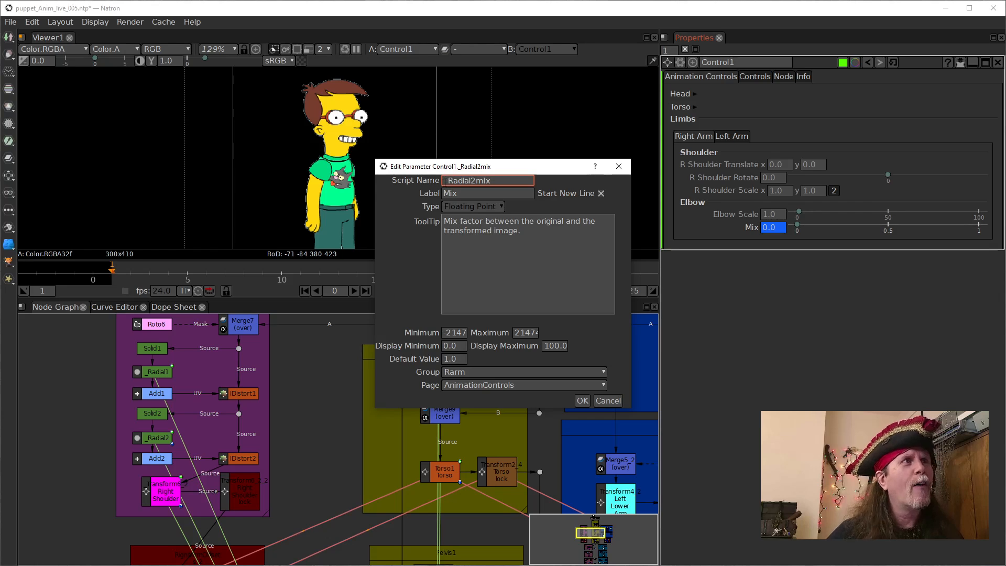
key(BackSpace)
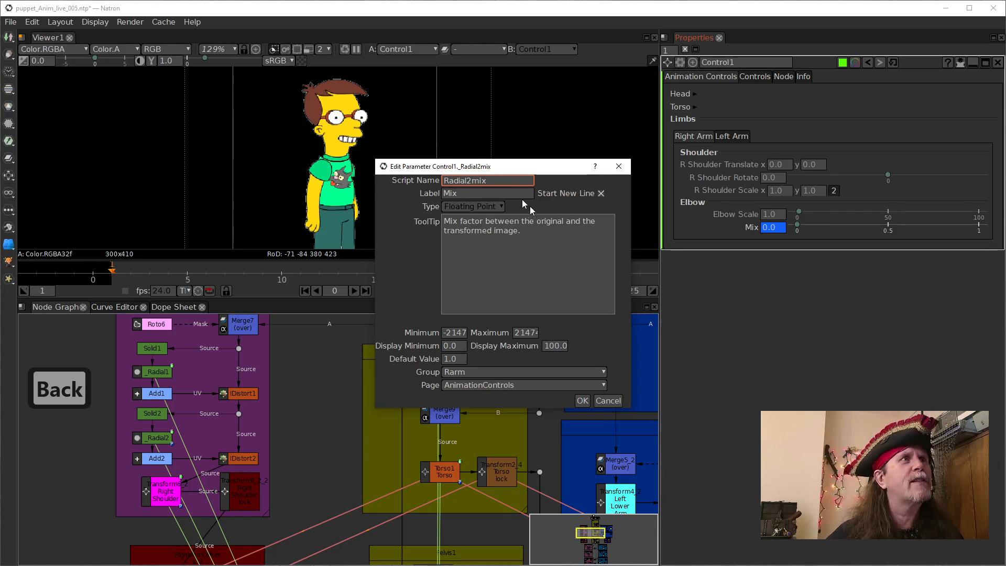
click(444, 194)
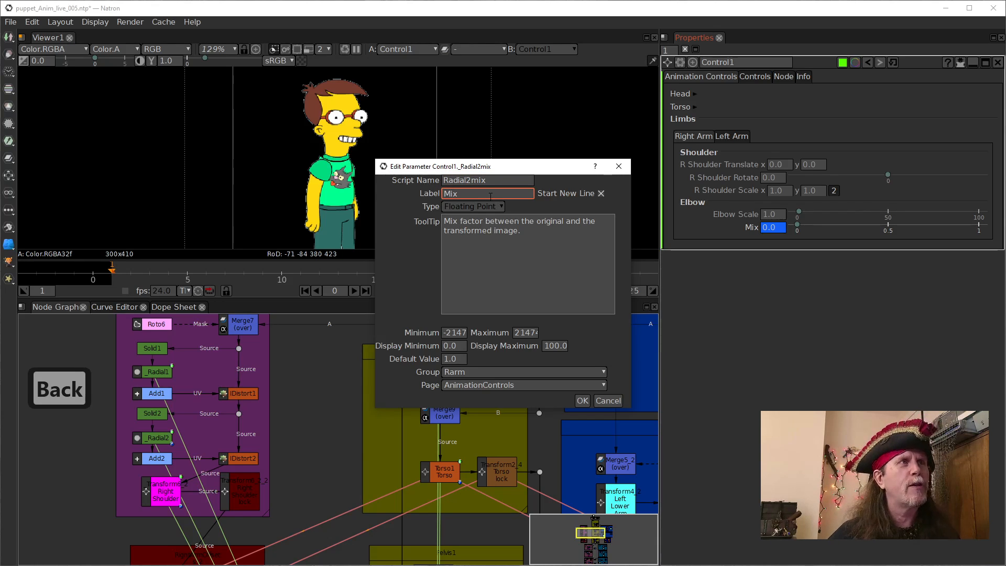
drag(481, 194, 418, 191)
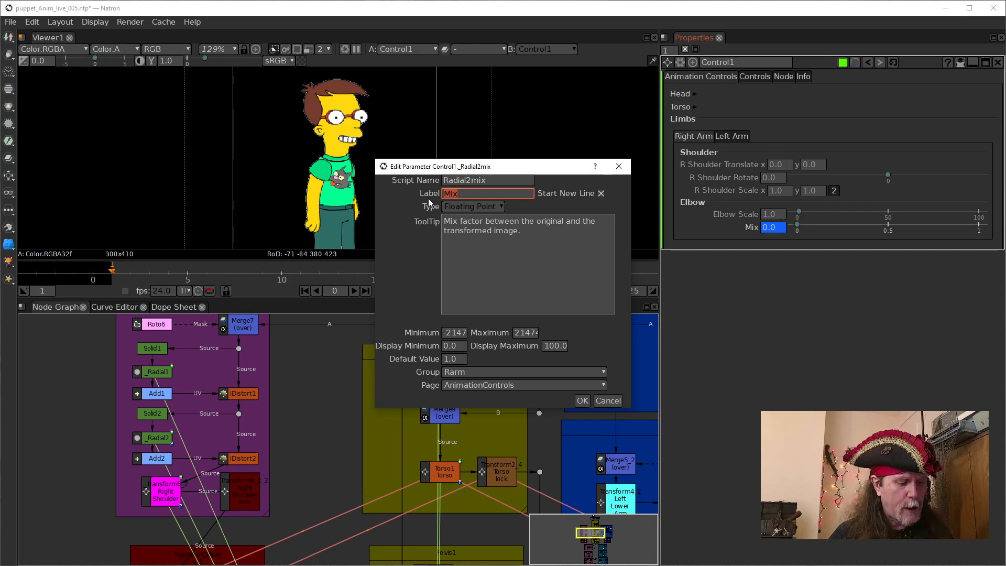
text(R)
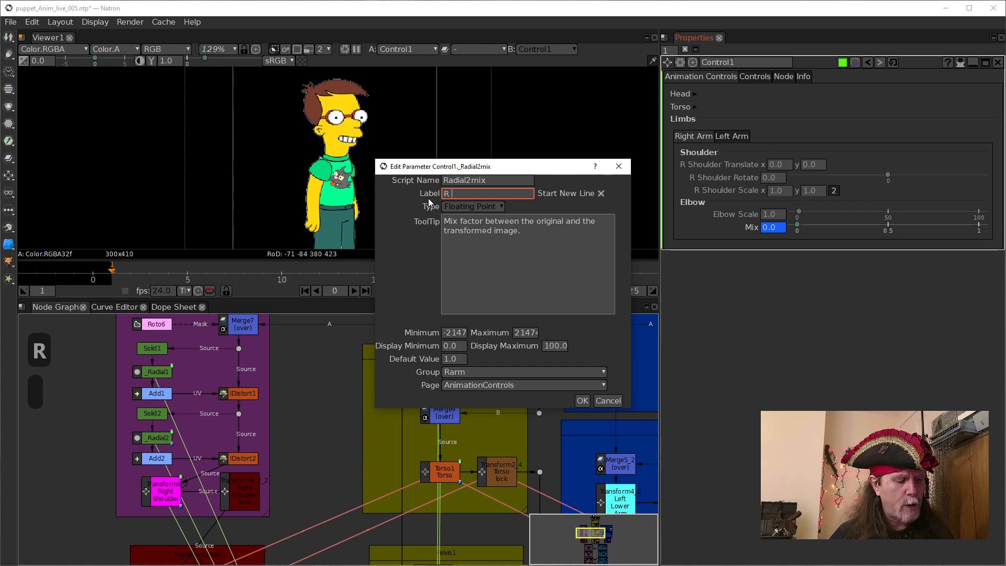
text( E)
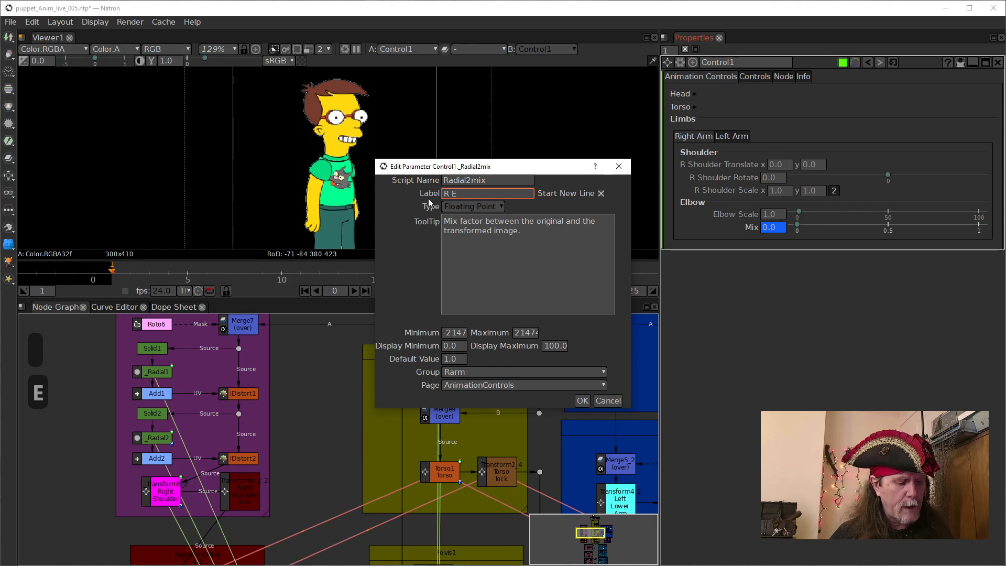
text(l)
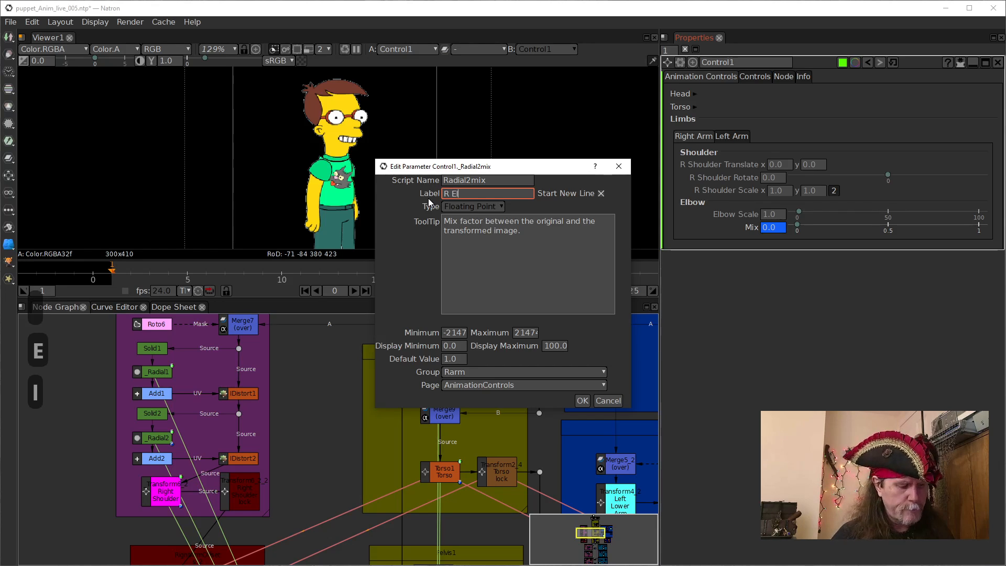
text(bow )
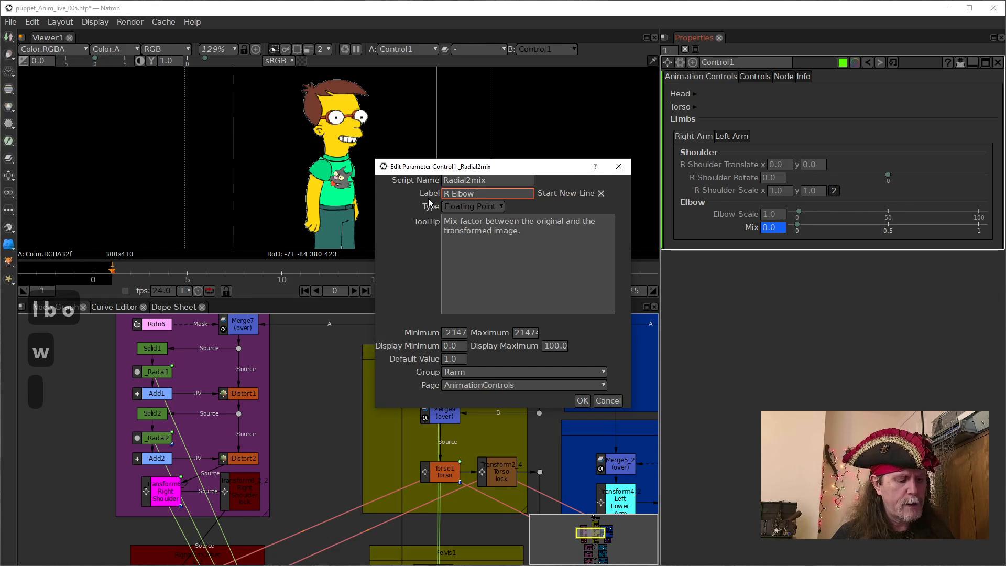
text(R)
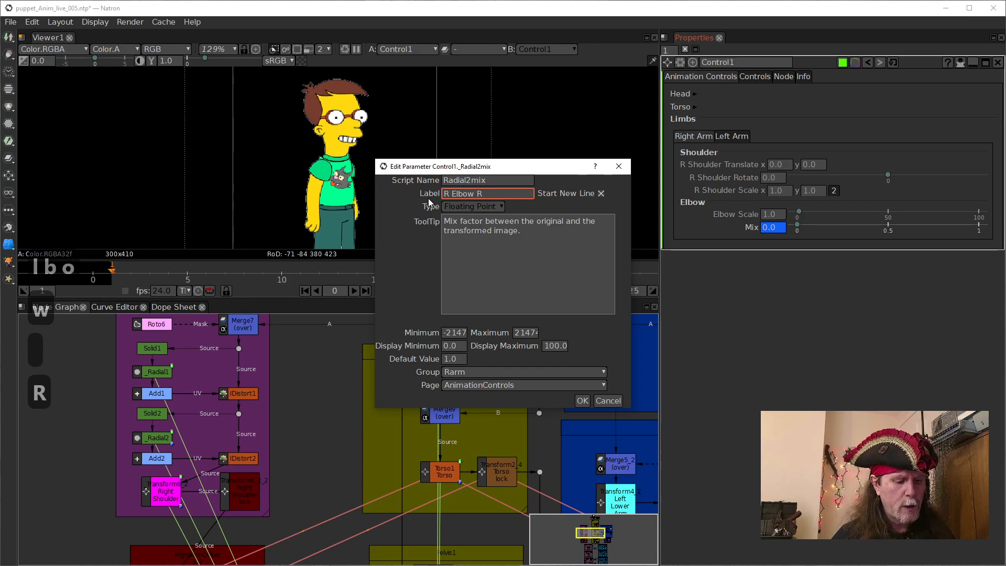
text(otate)
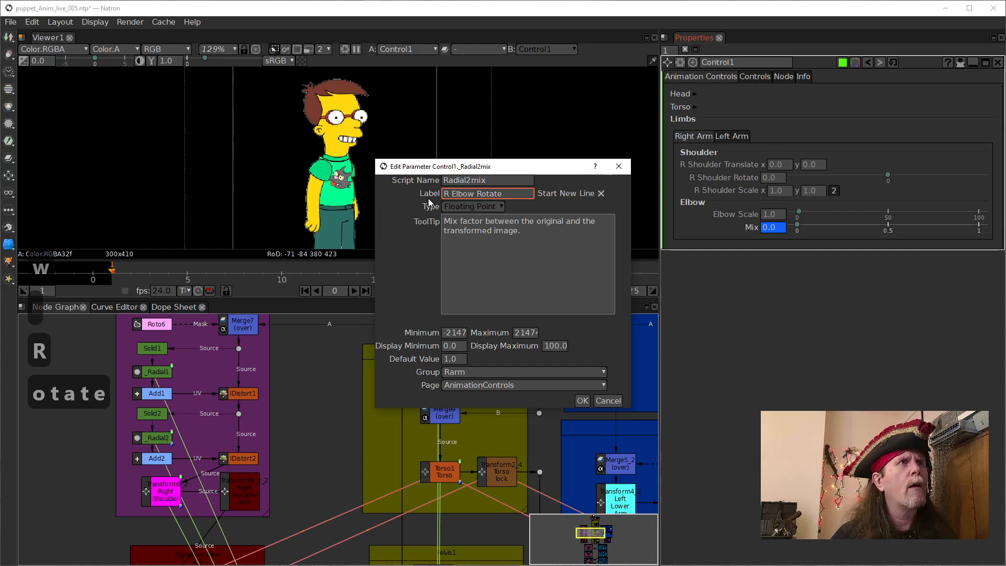
click(583, 401)
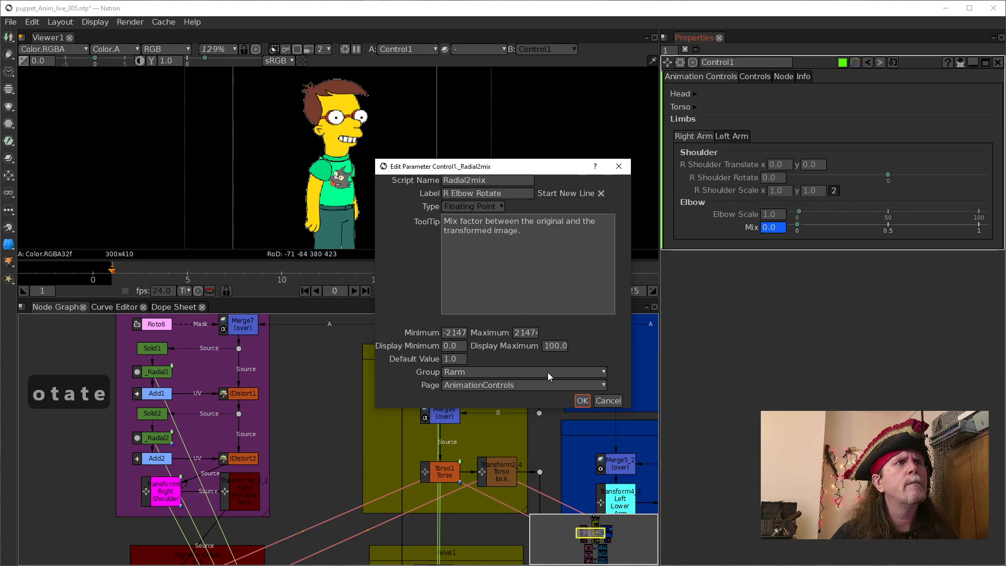
click(581, 401)
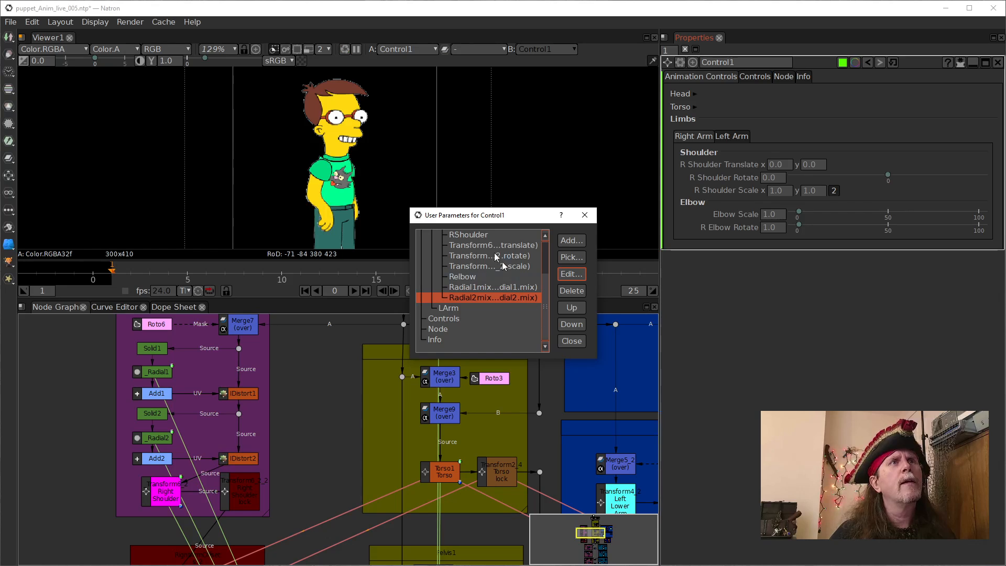
Change the Radial1mix parameter's label to R Elbow Scale, apply the edit, and leave the user parameter manager.
click(477, 287)
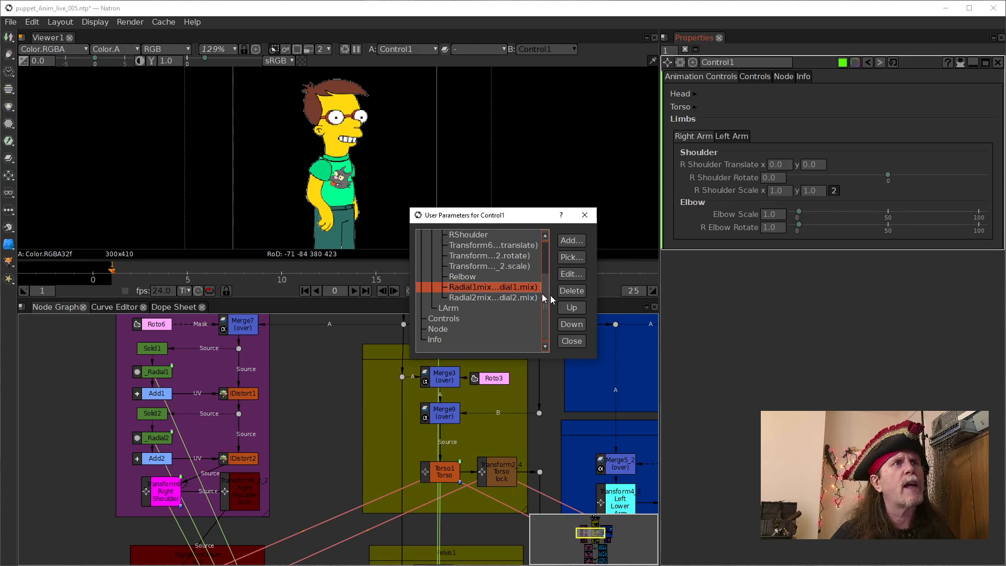
click(572, 275)
click(462, 195)
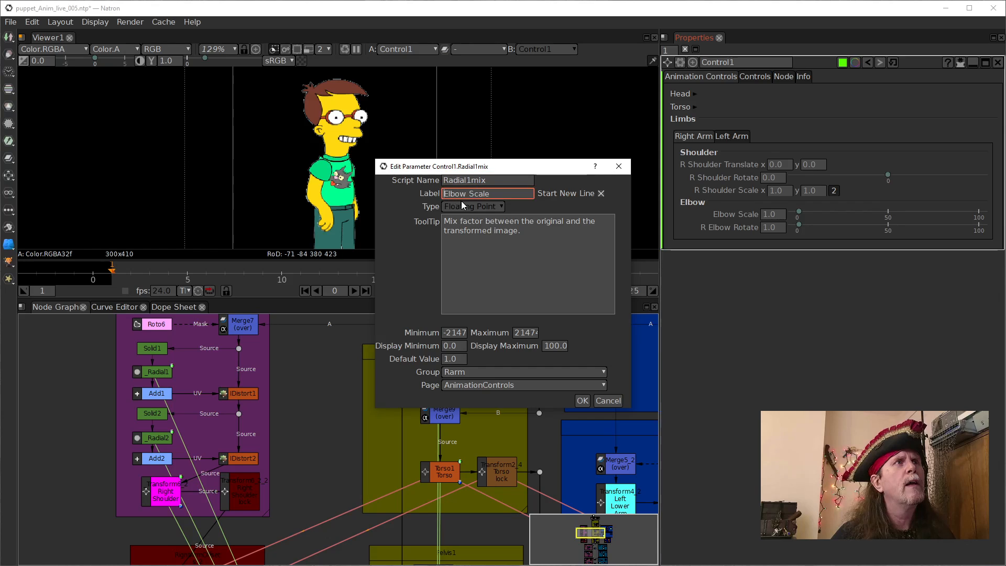
text(R)
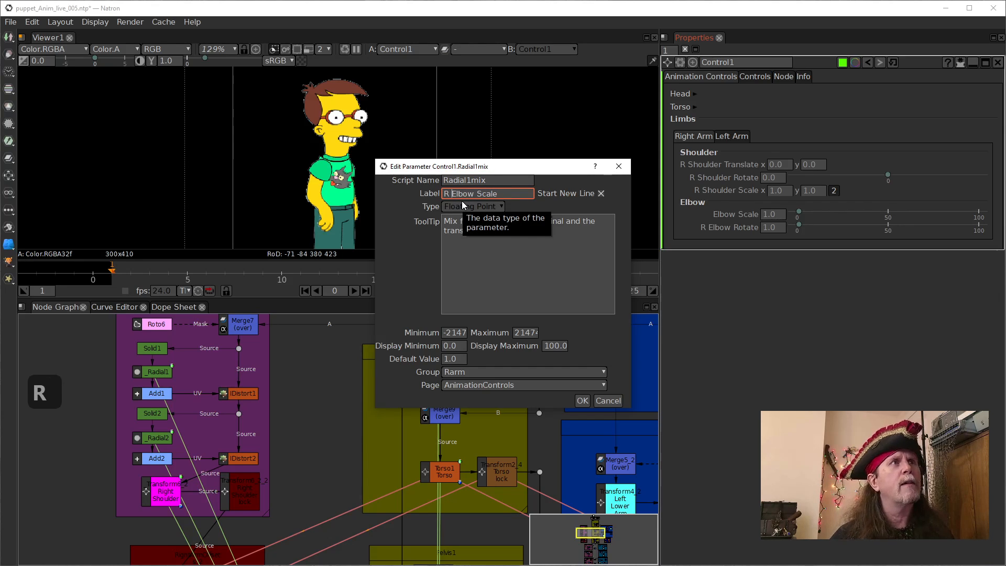
click(583, 400)
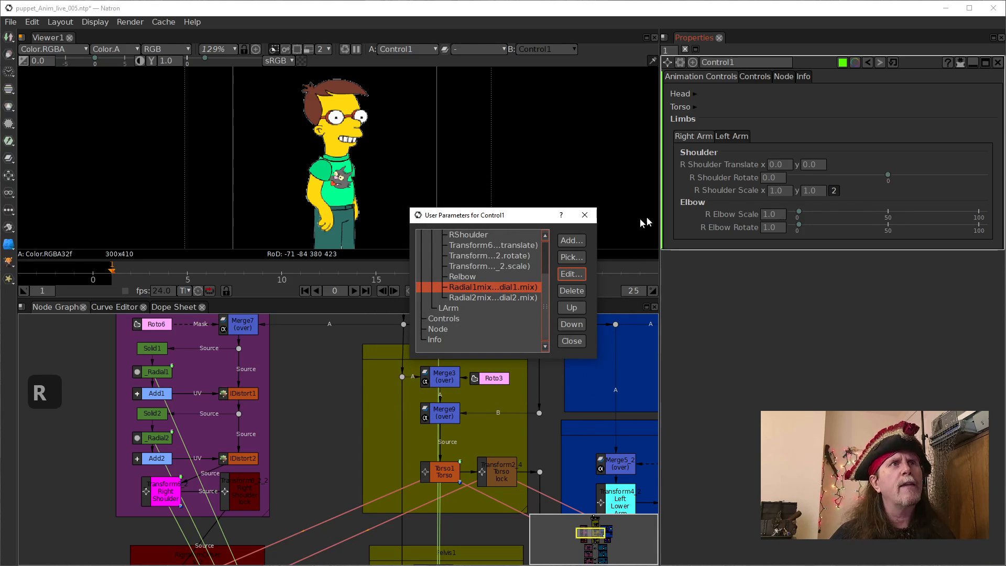
click(572, 341)
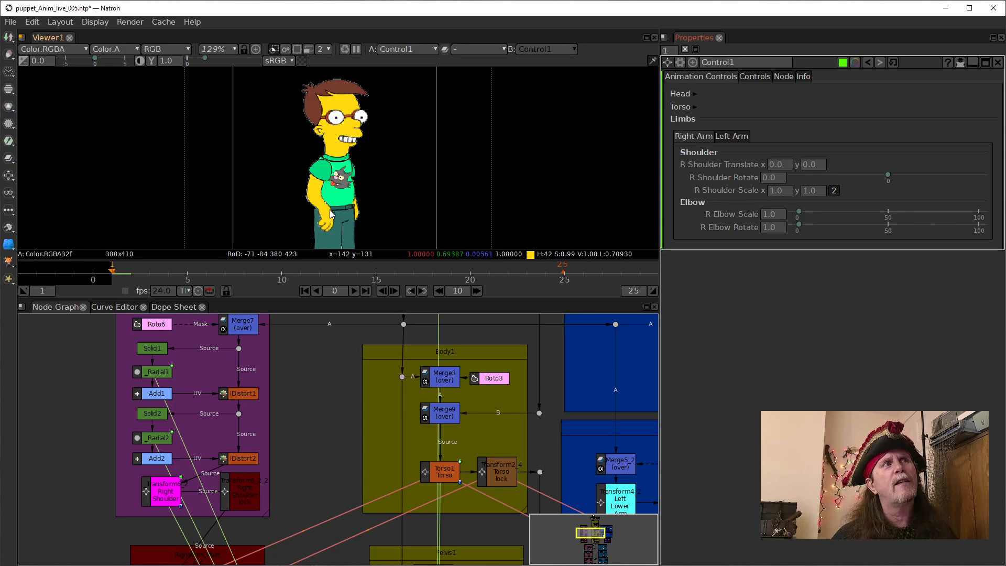
Set R Elbow Scale to 0 and vary it in small increments below and above zero to test the elbow.
click(763, 214)
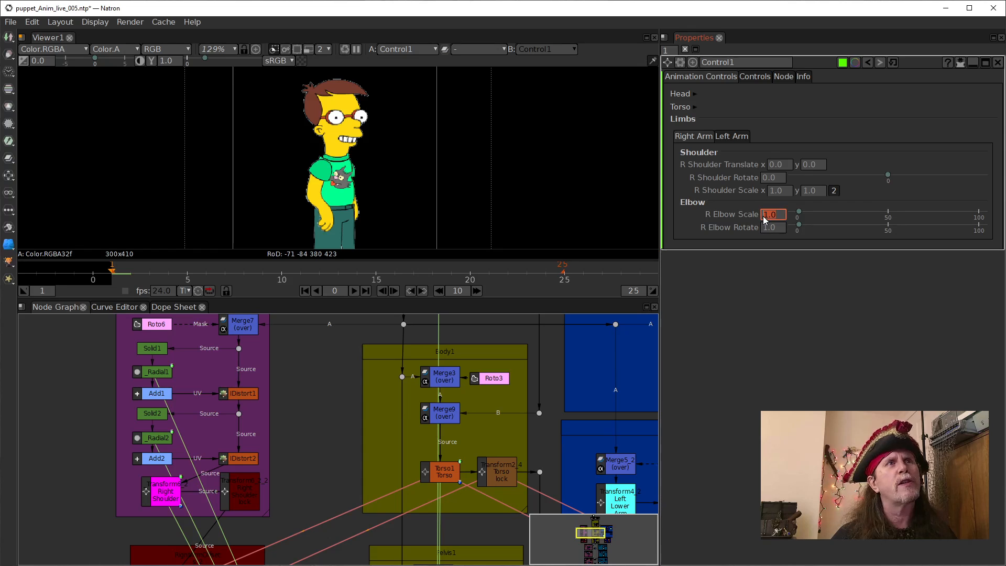
text(0)
key(Return)
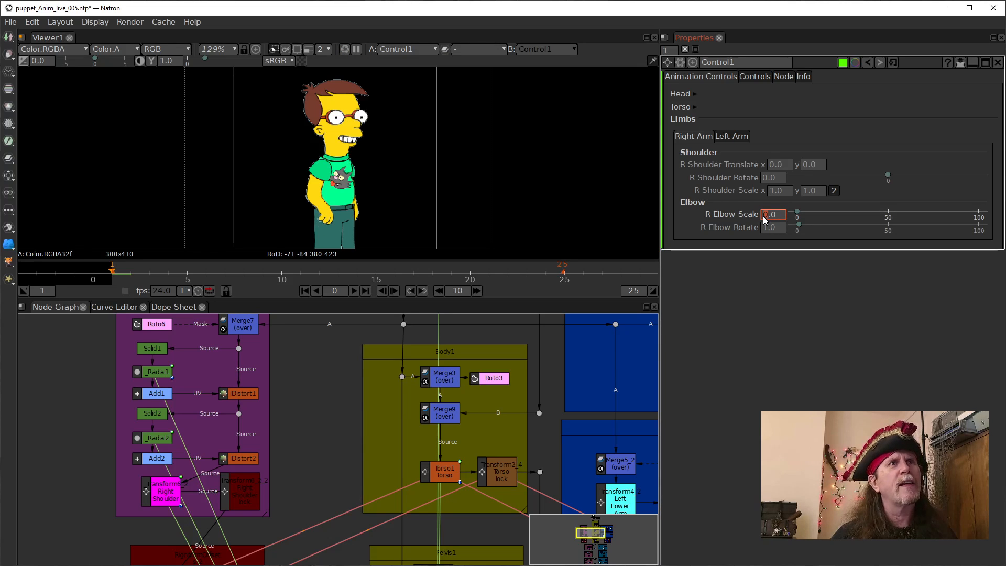
click(770, 214)
scroll(770, 215, down, 1)
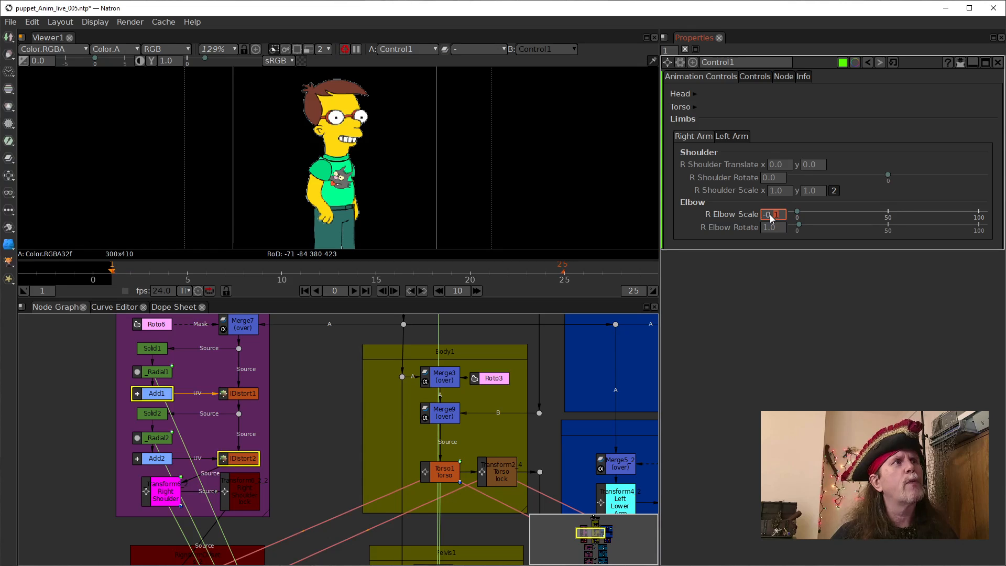
scroll(770, 215, up, 3)
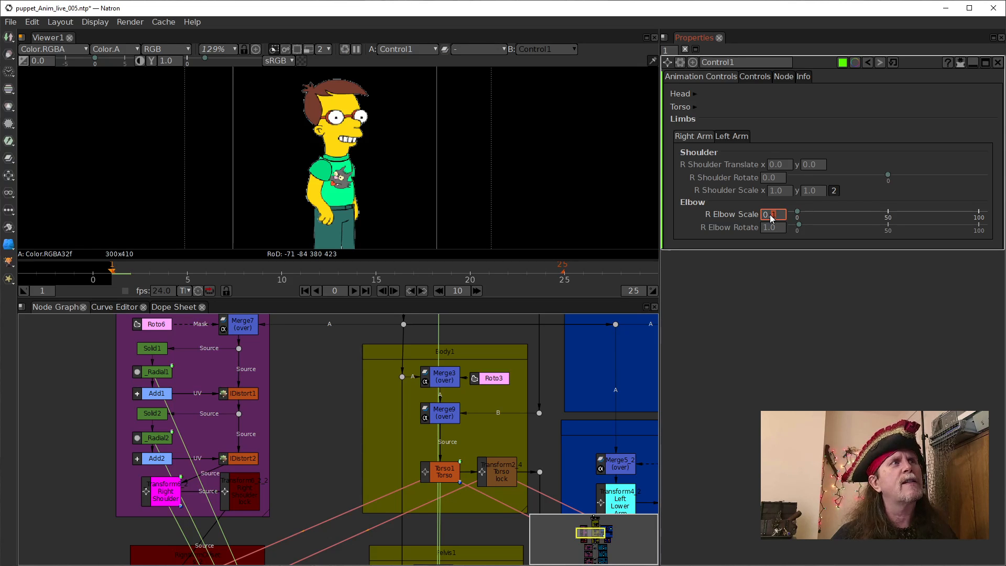
scroll(769, 215, up, 2)
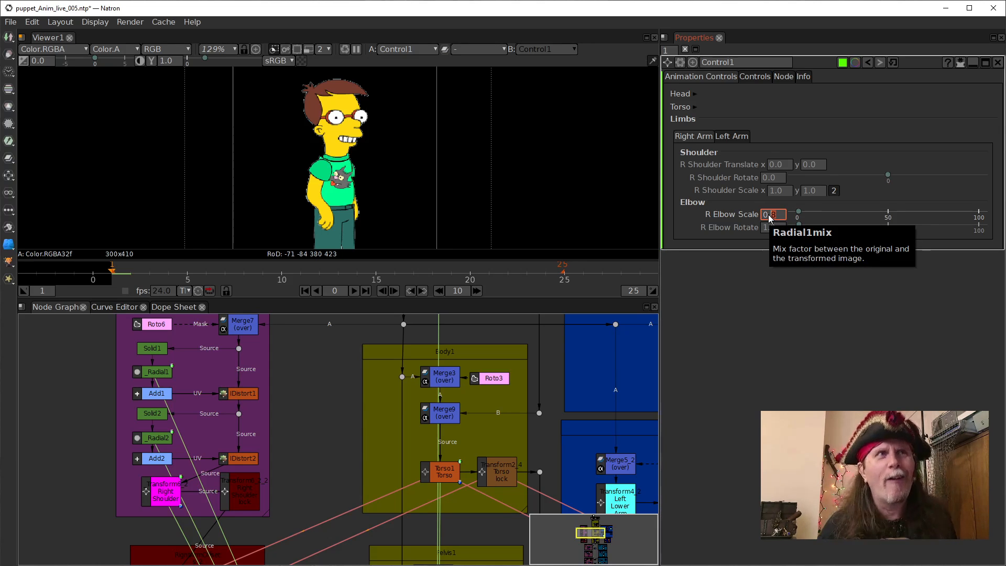
Set R Elbow Rotate to 0.0 and raise R Elbow Scale to 100 to test the slider's full range.
click(766, 227)
scroll(766, 228, down, 1)
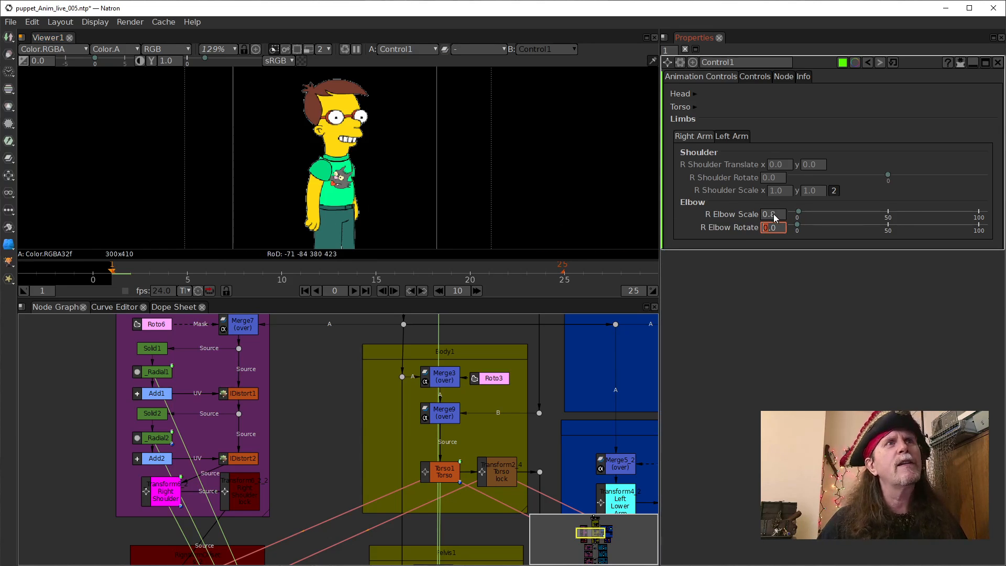
scroll(770, 216, up, 1)
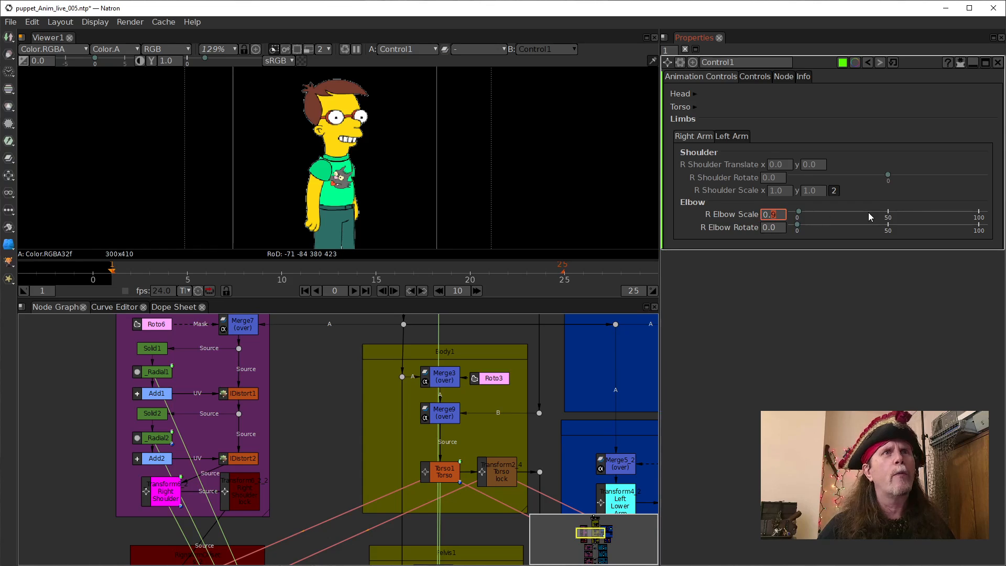
drag(804, 217, 979, 214)
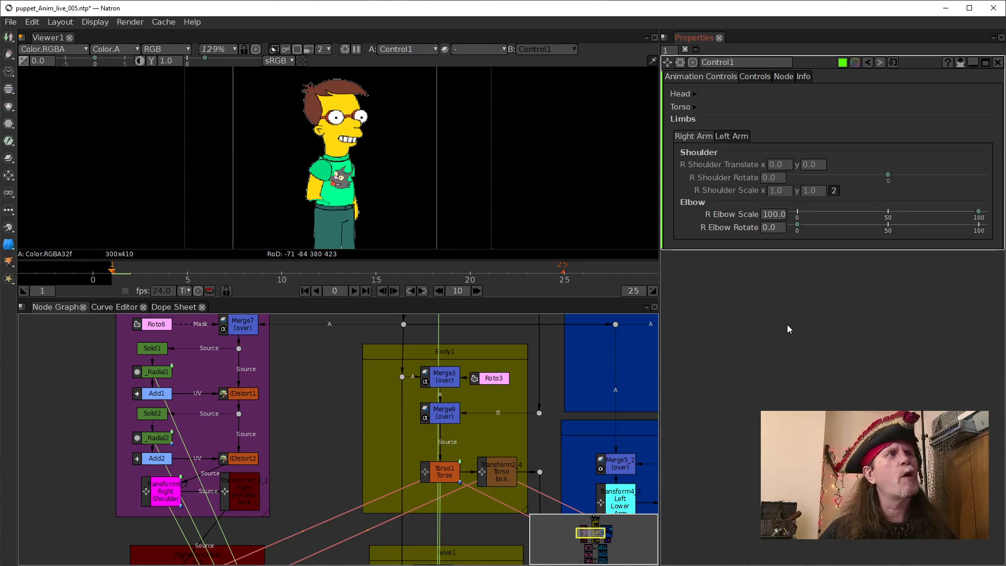
Set the right arm's R Elbow Scale to 1.
click(771, 218)
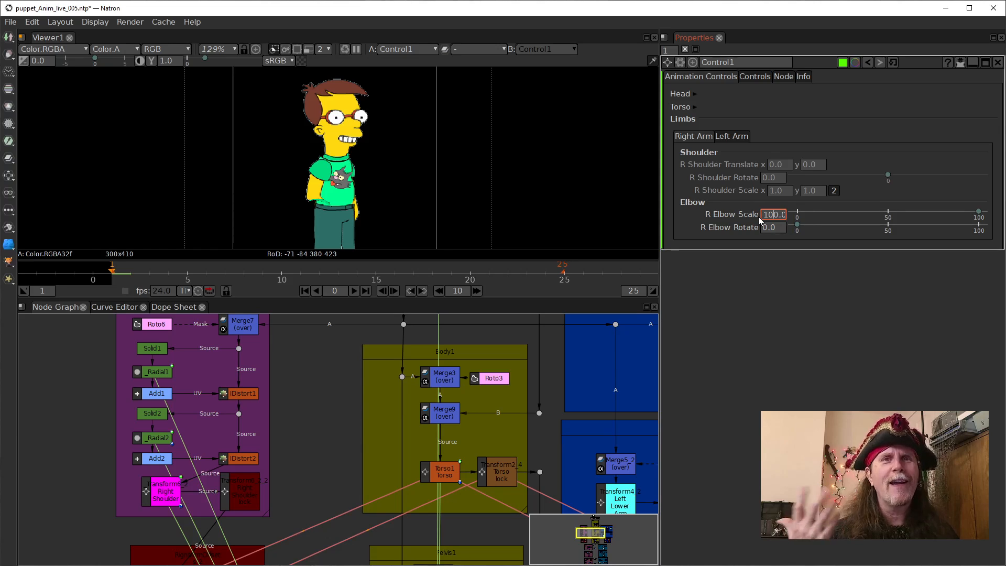
key(BackSpace)
key(BackSpace)
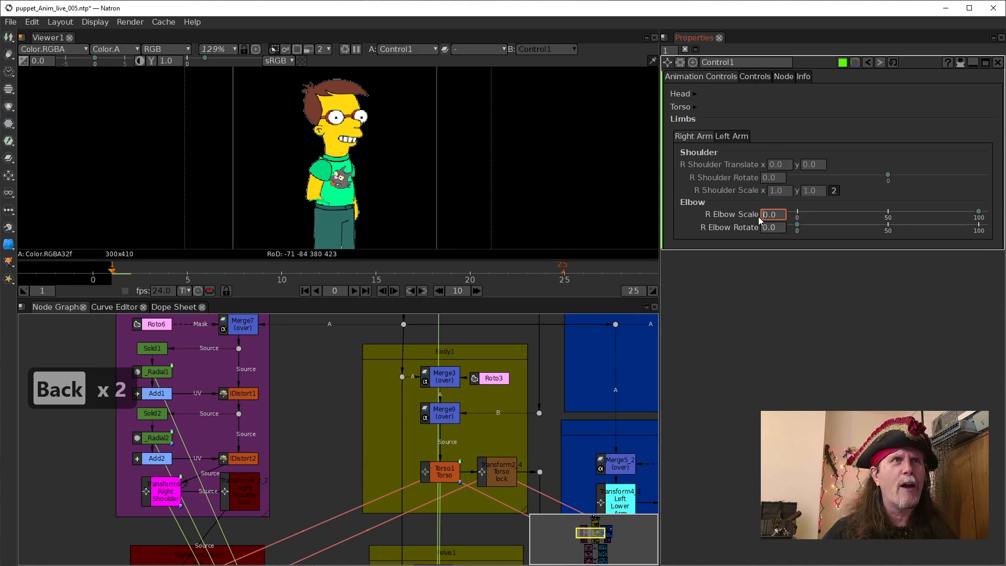
key(BackSpace)
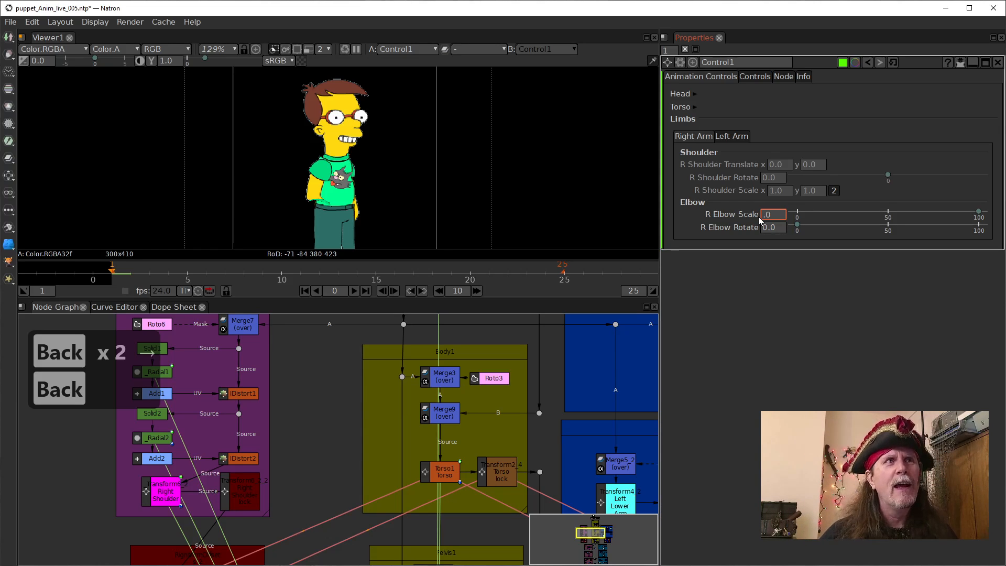
key(Right)
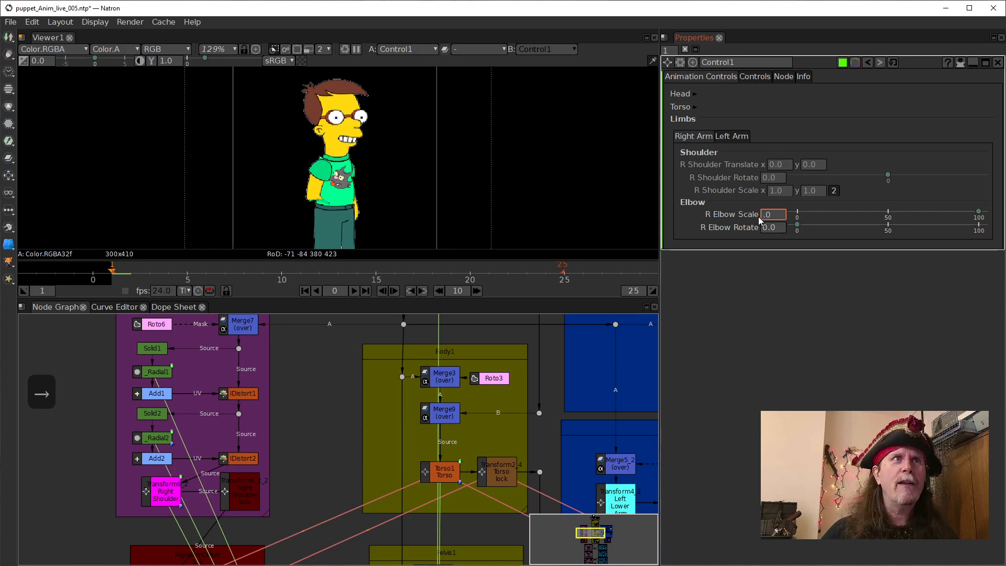
key(Right)
key(BackSpace)
key(BackSpace)
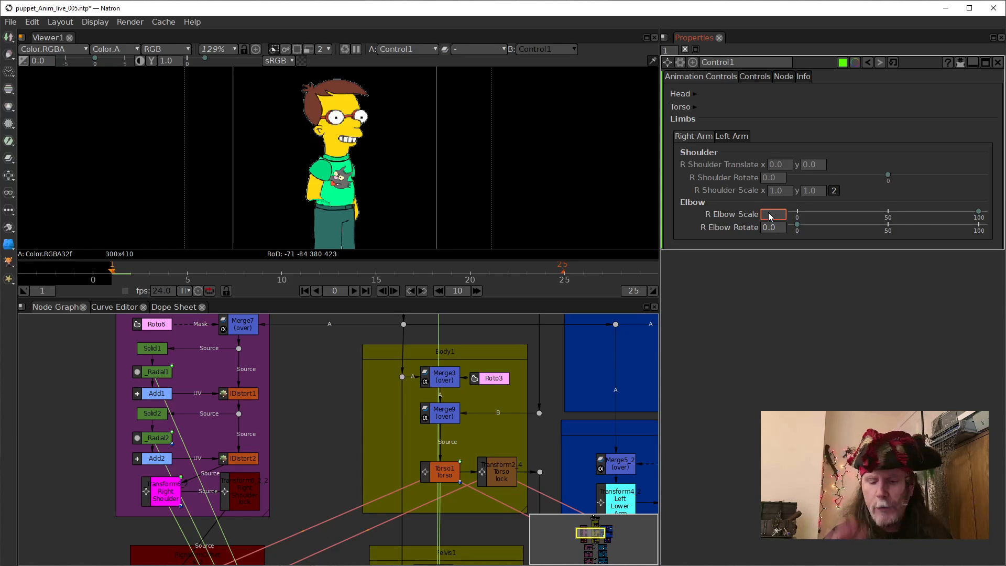
text(1)
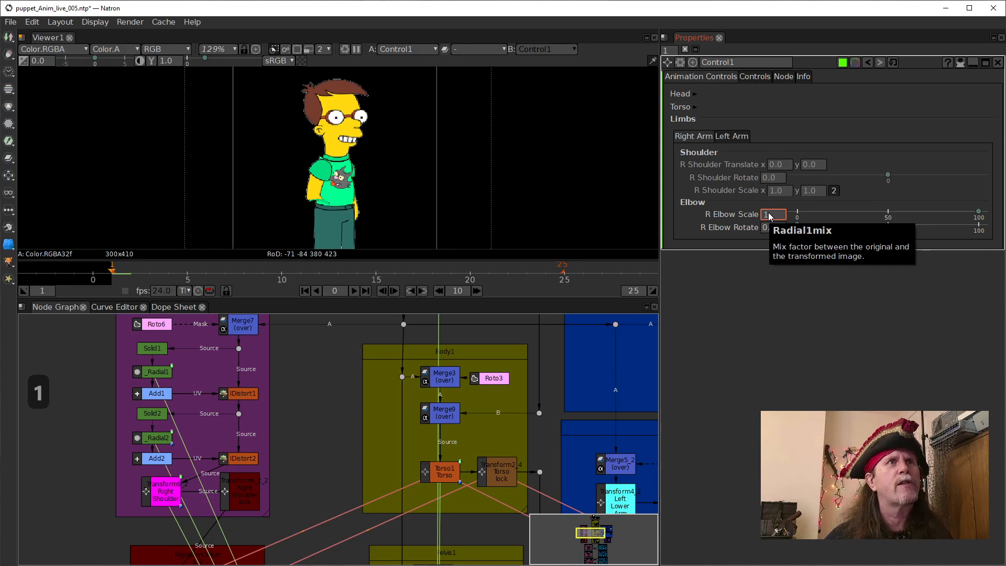
key(Return)
Test the R Elbow Scale by raising it above 2 and lowering it to -1.5.
click(775, 216)
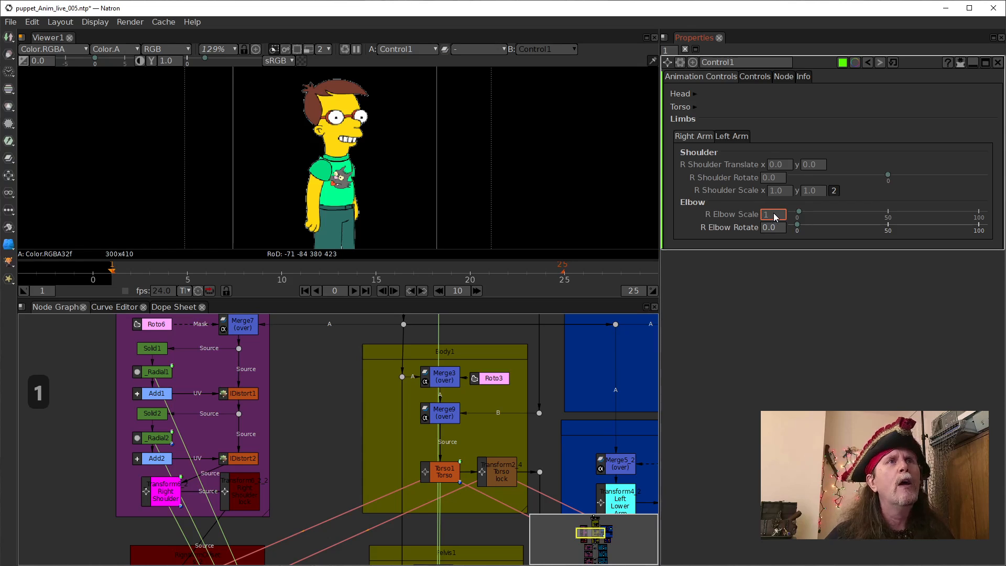
scroll(776, 216, up, 11)
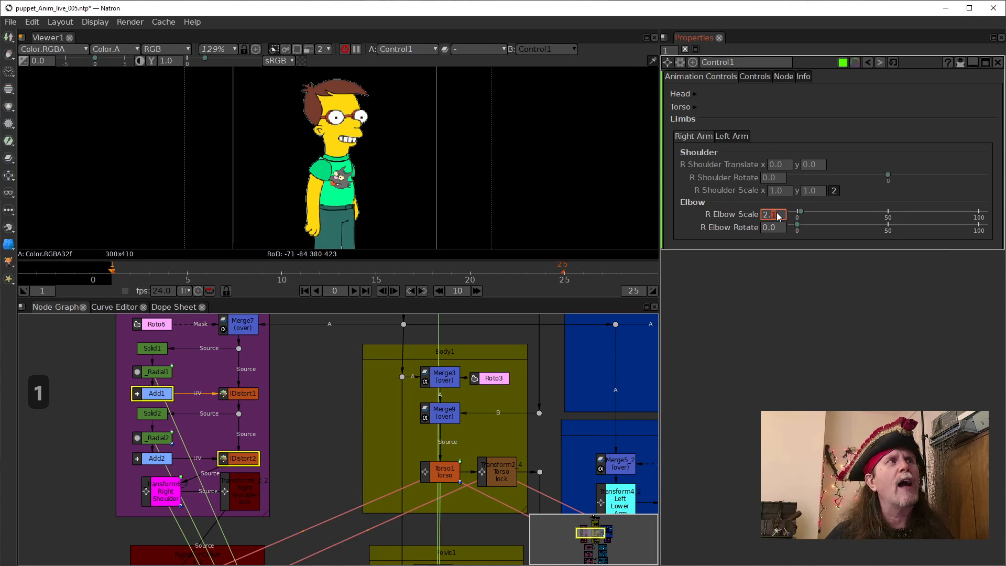
scroll(778, 217, down, 11)
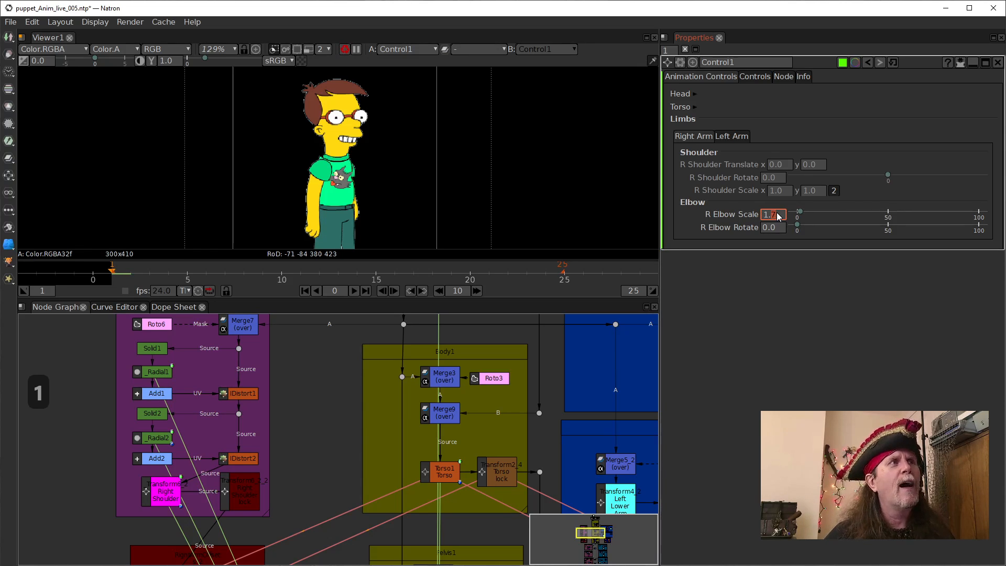
scroll(777, 216, down, 9)
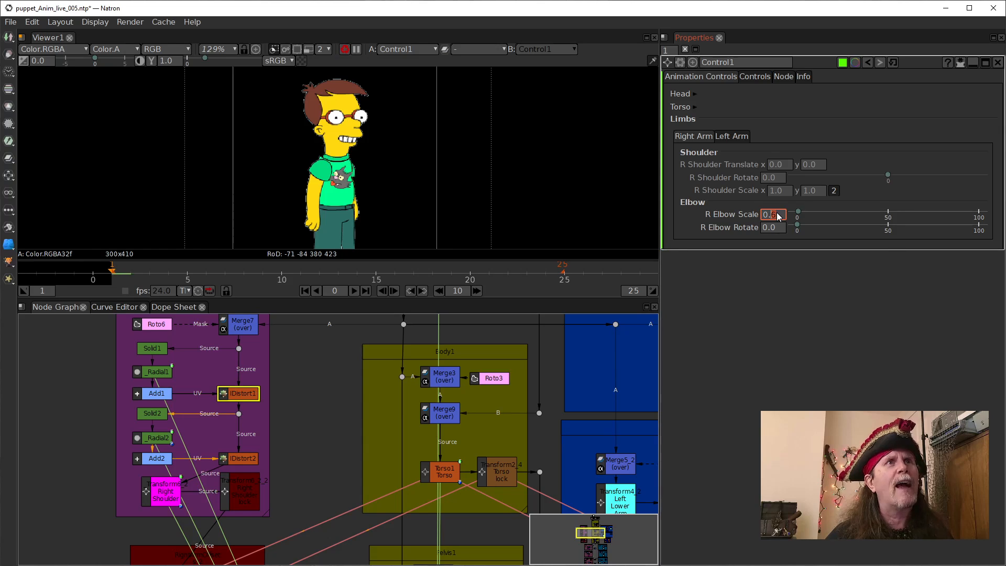
scroll(778, 217, down, 12)
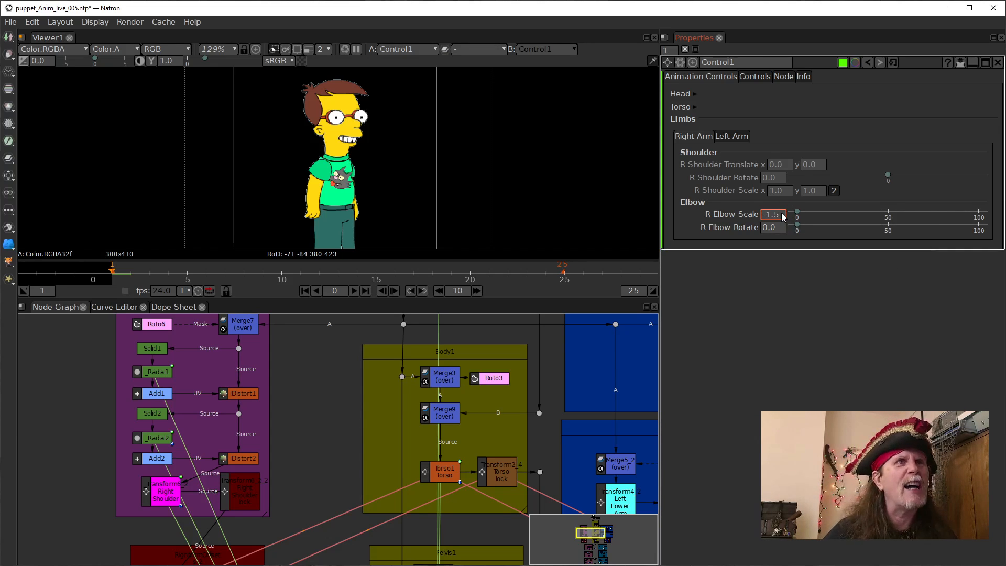
Set the R Elbow Scale to 0.
double_click(781, 213)
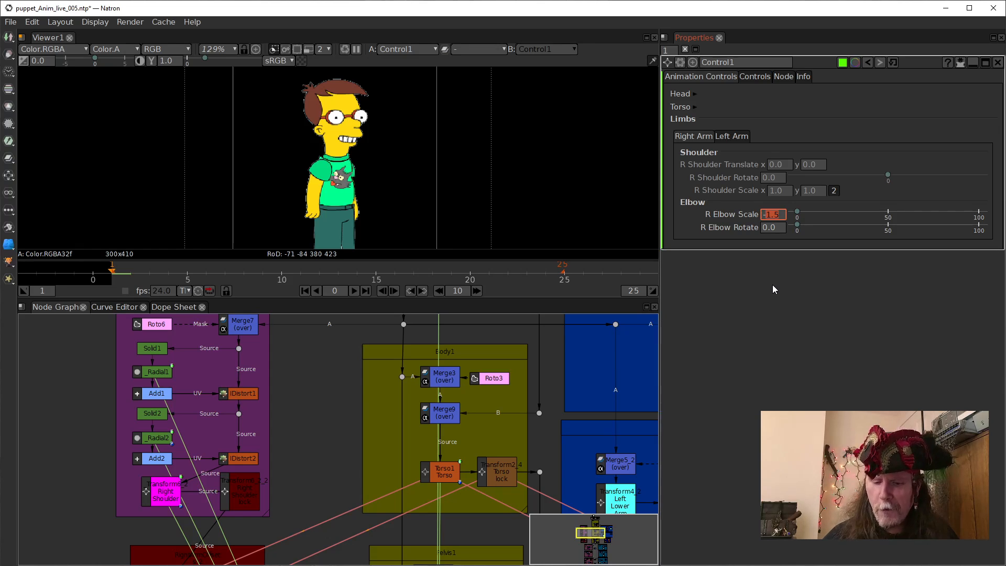
text(1)
key(Return)
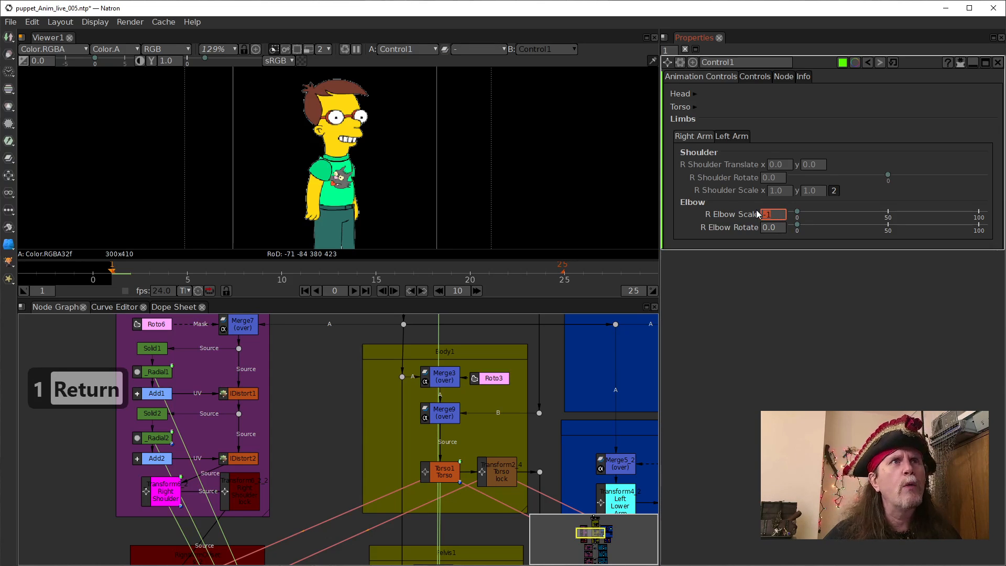
text(0)
key(Return)
click(737, 331)
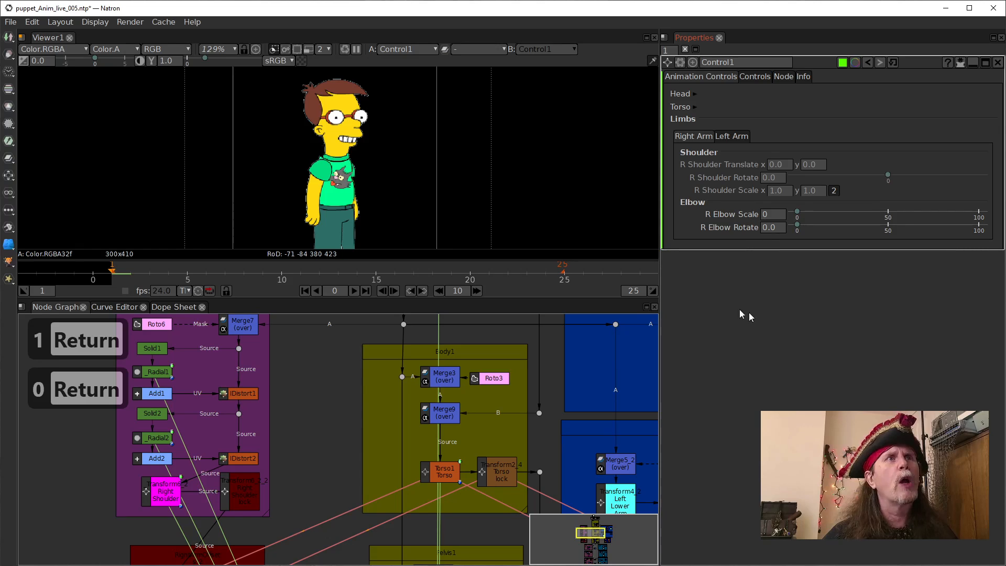
Edit Control1's Radial1mix user parameter (R Elbow Scale) so its display maximum is 1.0.
click(680, 63)
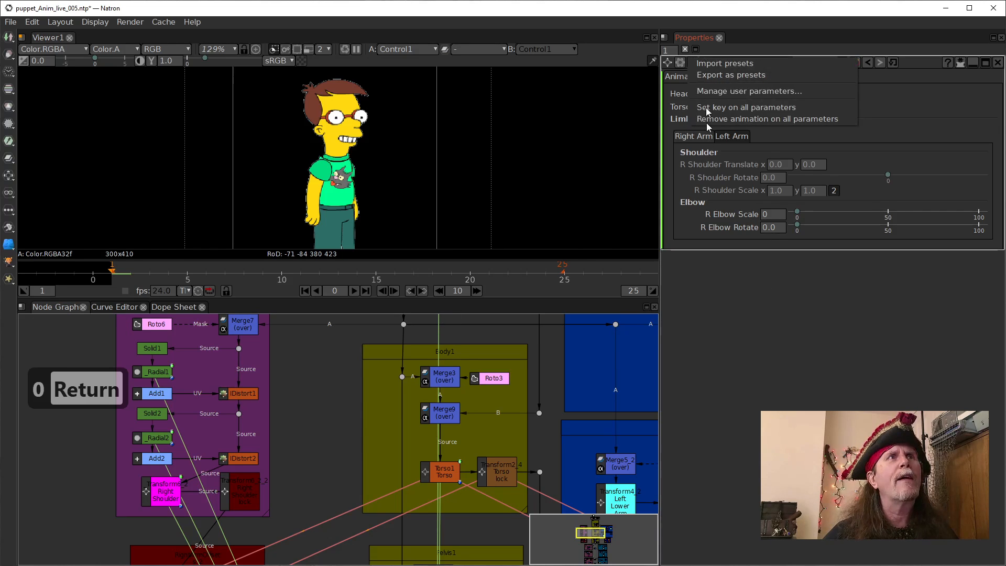
click(706, 96)
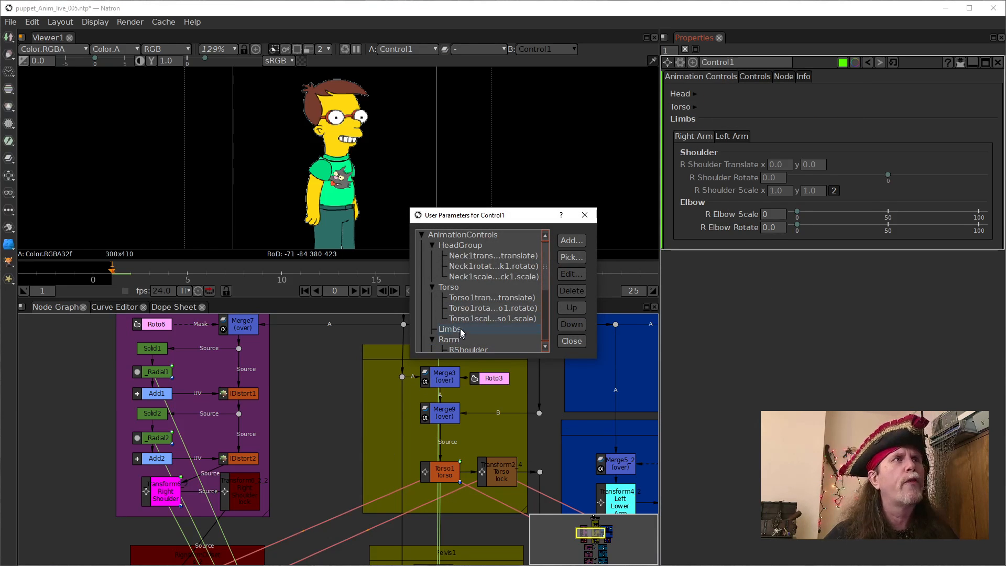
scroll(471, 330, down, 1)
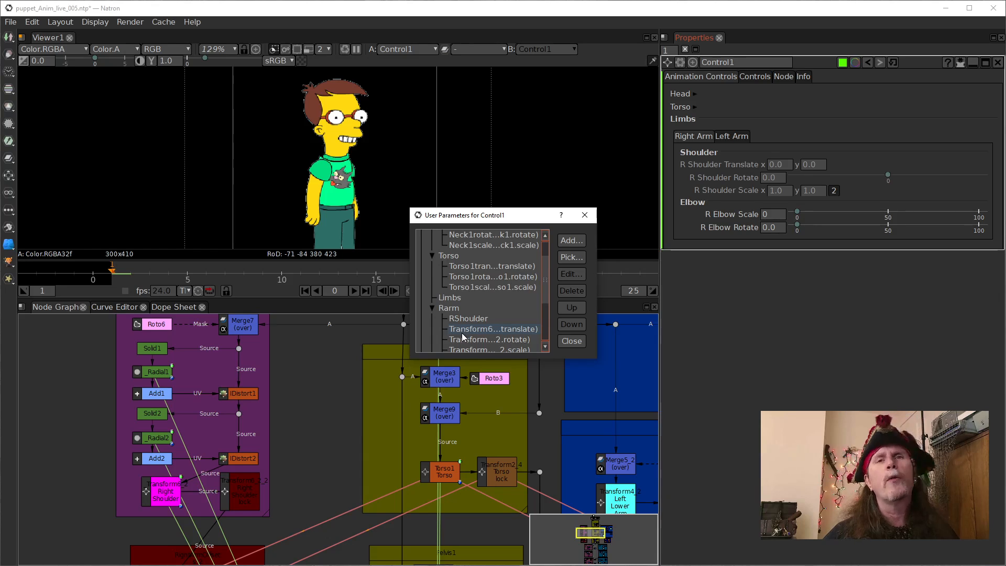
scroll(466, 335, down, 1)
scroll(463, 330, down, 1)
click(461, 309)
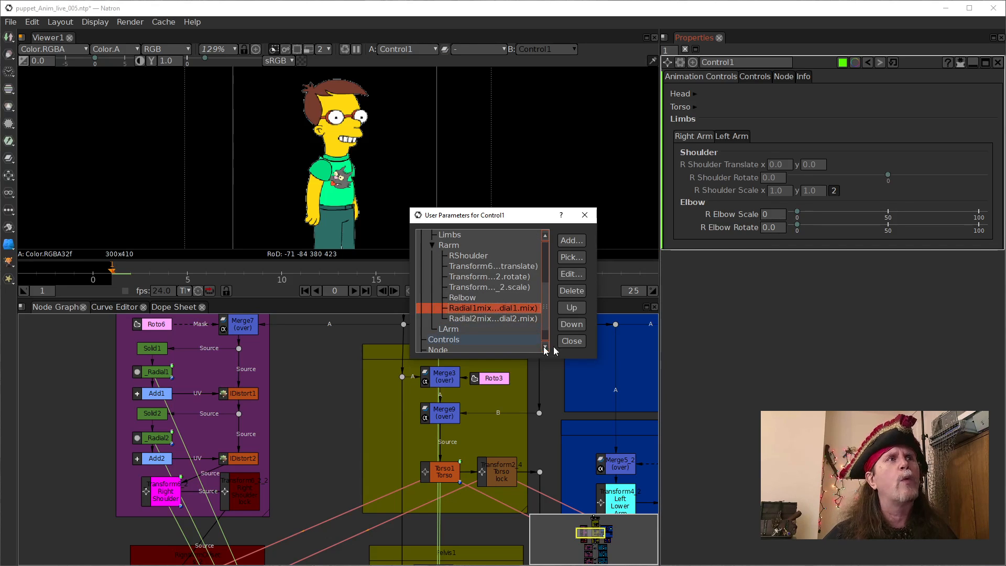
click(568, 274)
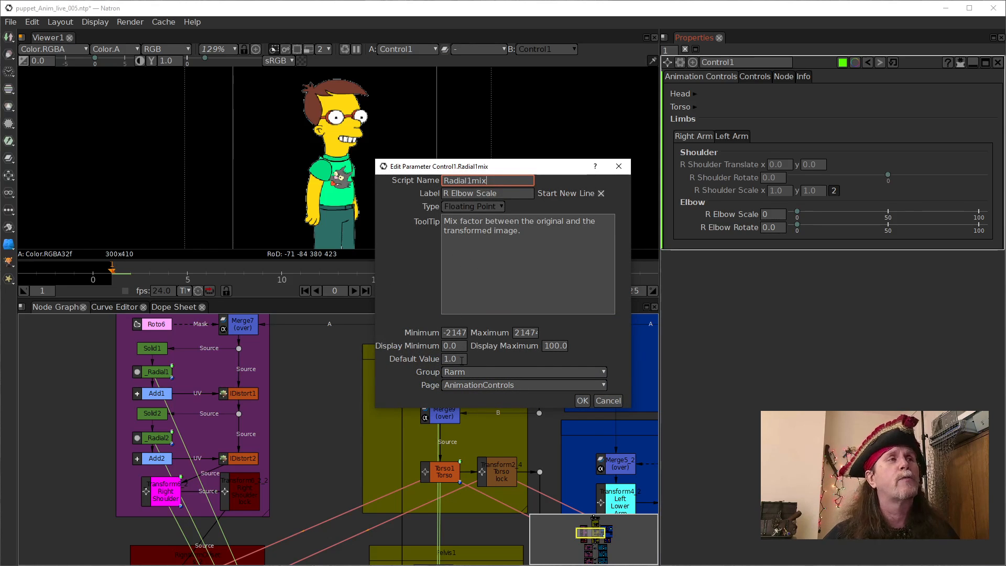
click(554, 346)
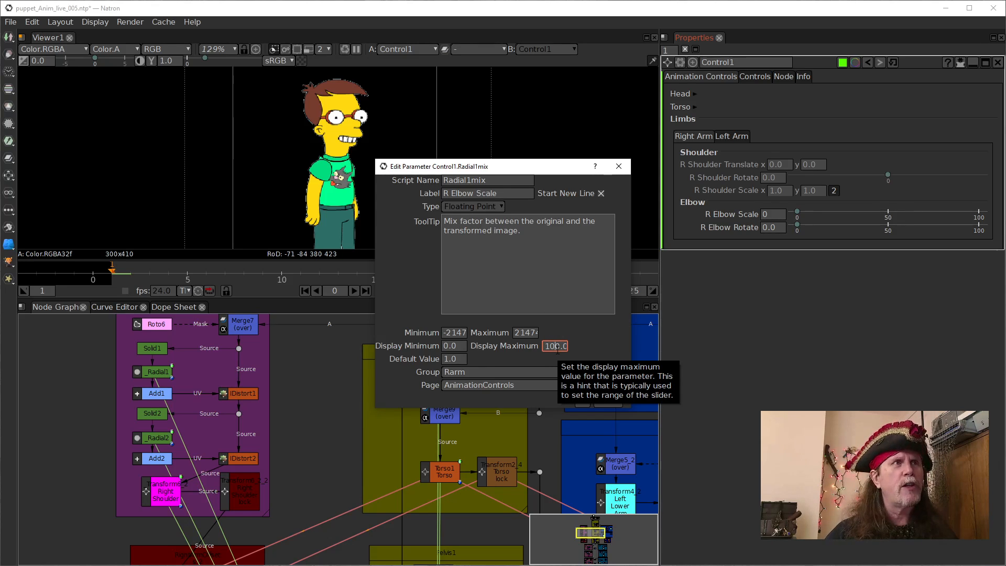
key(BackSpace)
key(BackSpace)
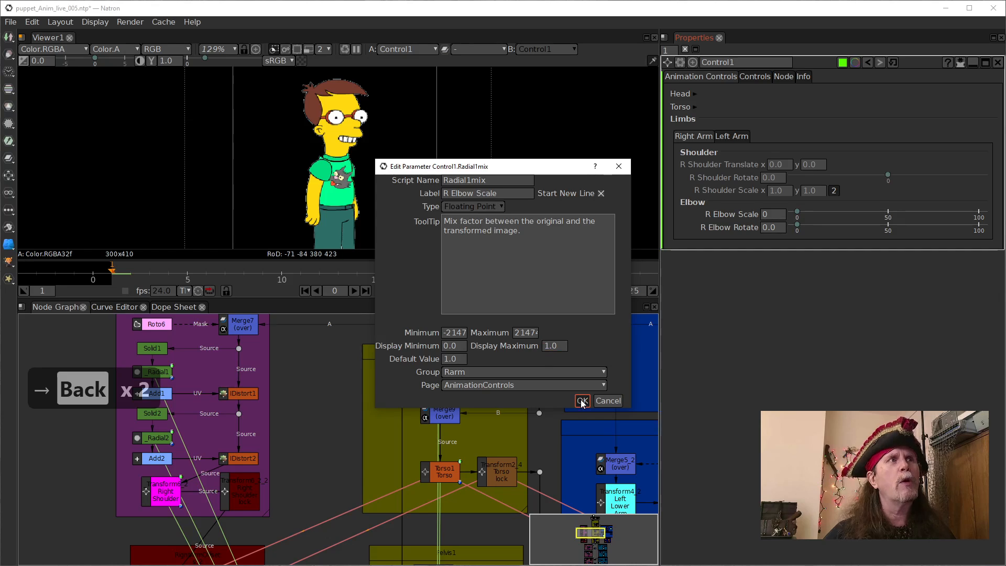
click(582, 401)
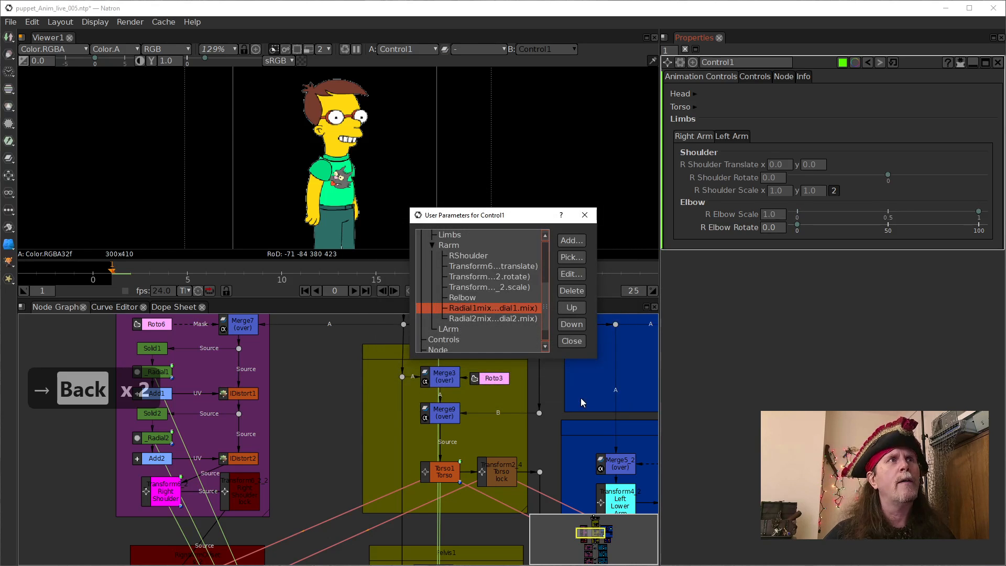
Set the display maximum of the Radial2mix user parameter (R Elbow Rotate) to 1.0 and close the user parameter manager.
click(493, 317)
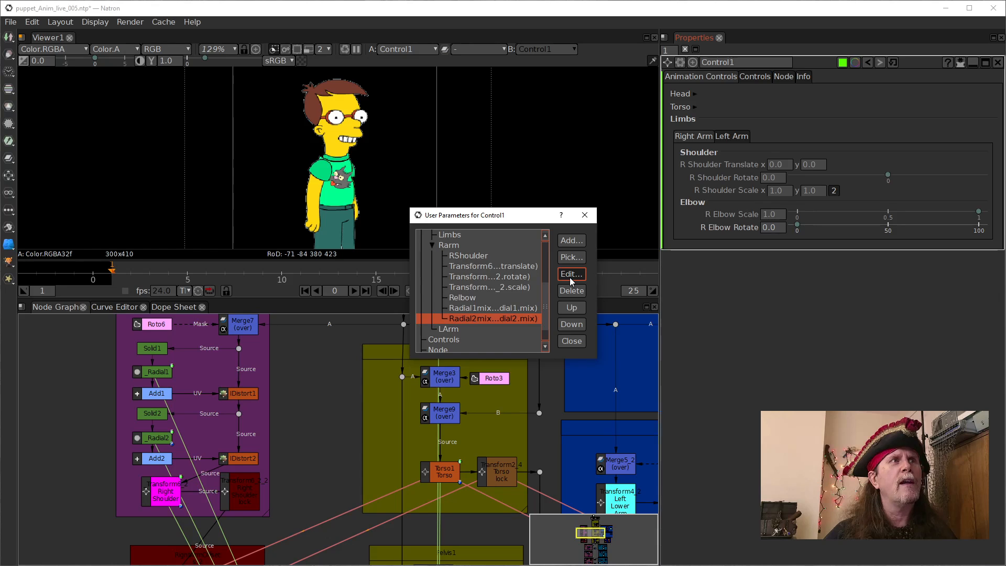
click(570, 278)
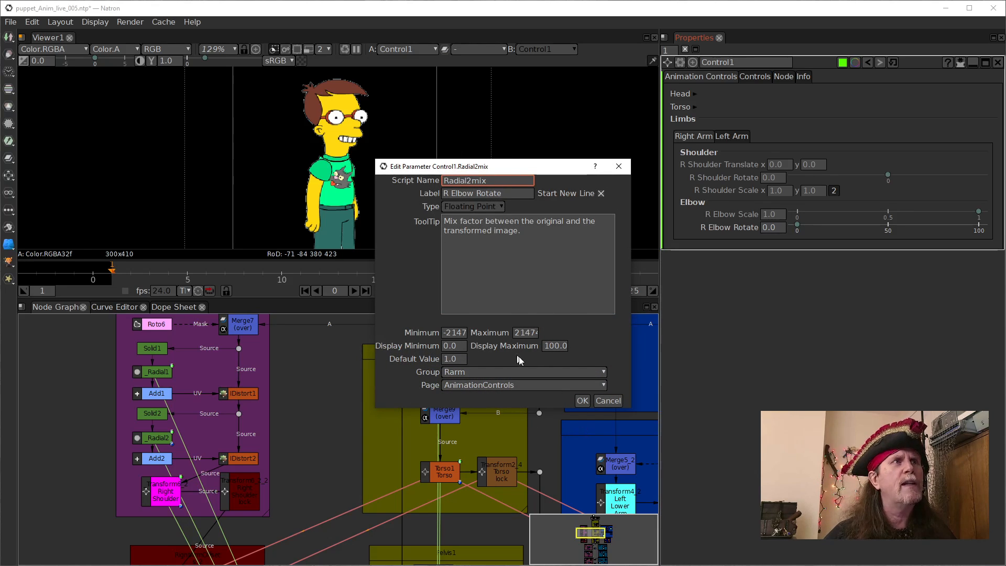
click(560, 347)
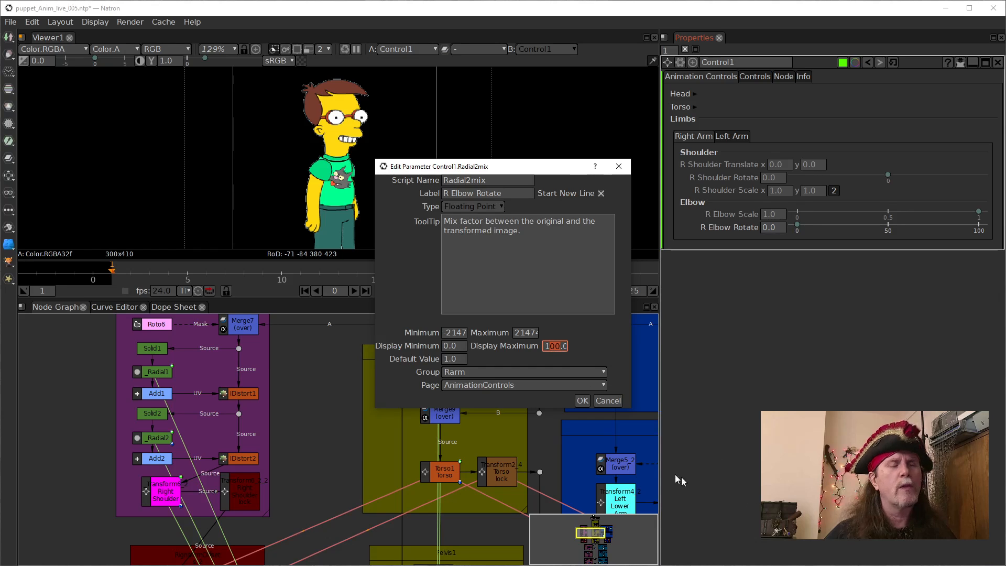
key(Delete)
key(Delete)
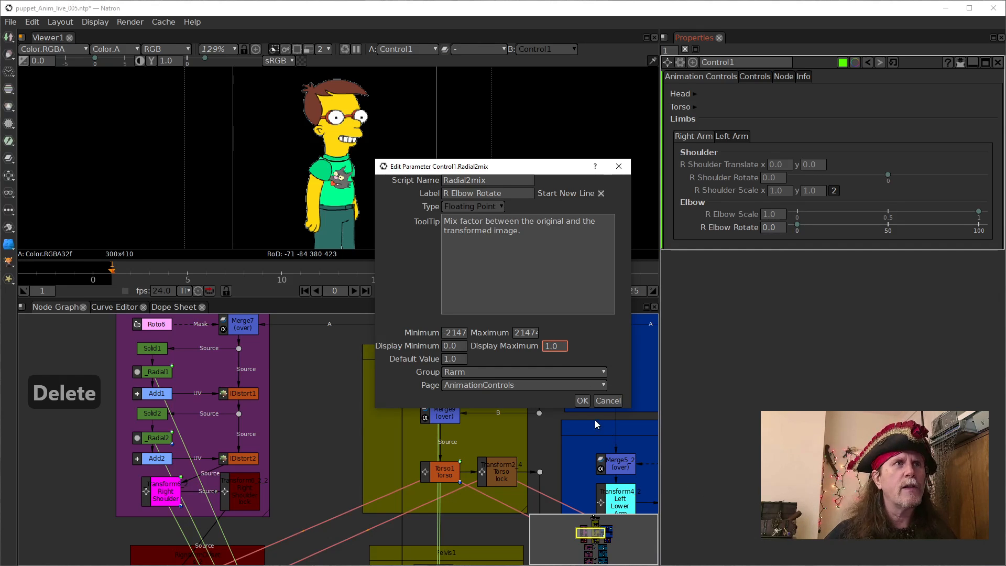
click(582, 400)
click(572, 341)
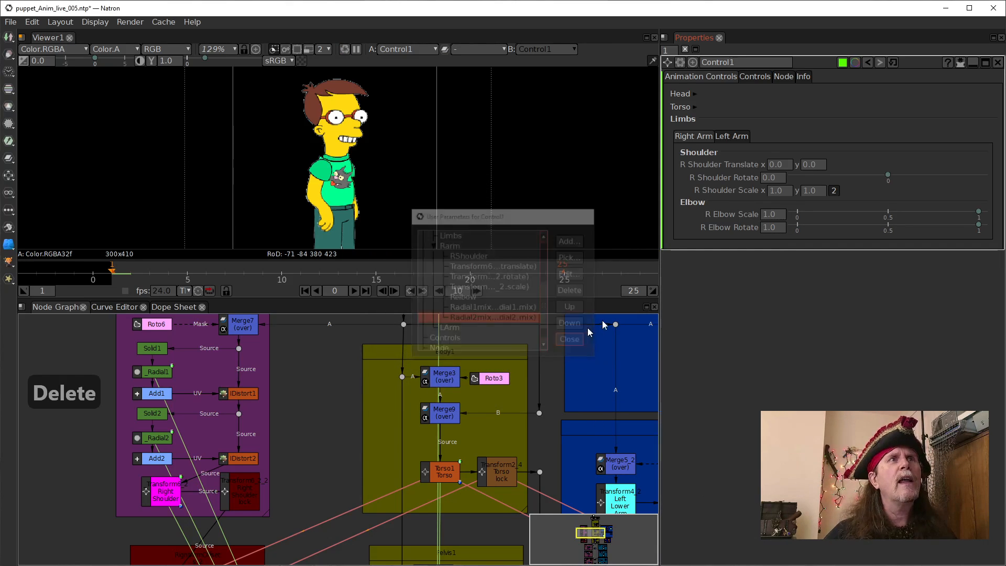
Lower both the R Elbow Scale and R Elbow Rotate sliders to 0.
drag(979, 212, 726, 216)
drag(977, 225, 728, 234)
Test negative R Elbow Rotate values, entering -0.4 and nudging it lower, then higher, to end at -0.2.
double_click(772, 230)
text(-0.4)
key(Down)
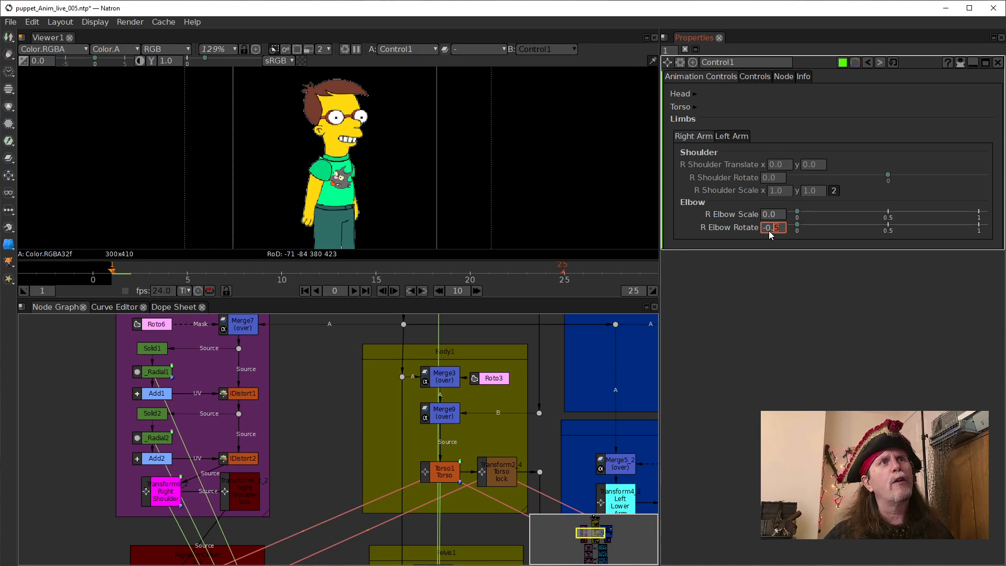
key(Down)
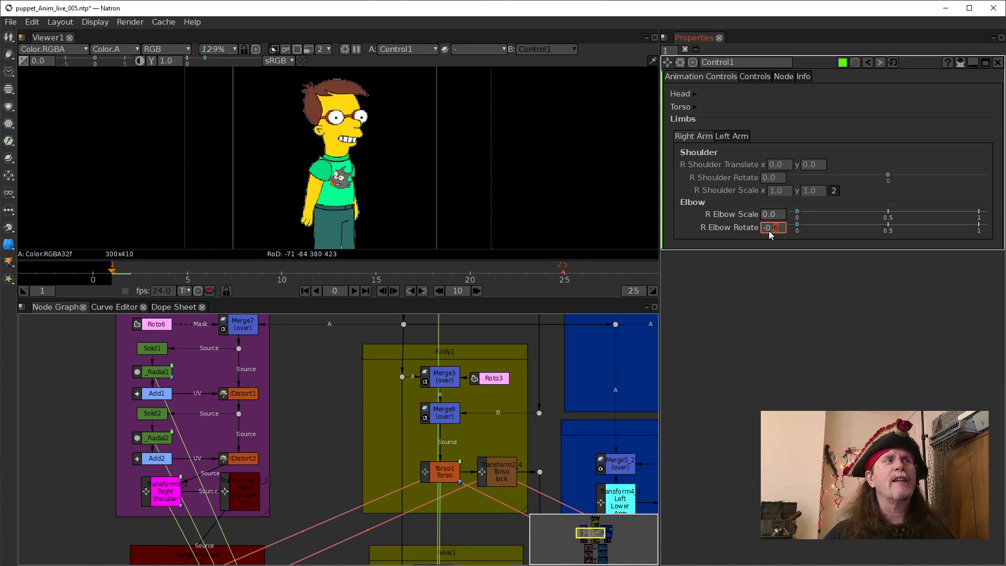
key(Up)
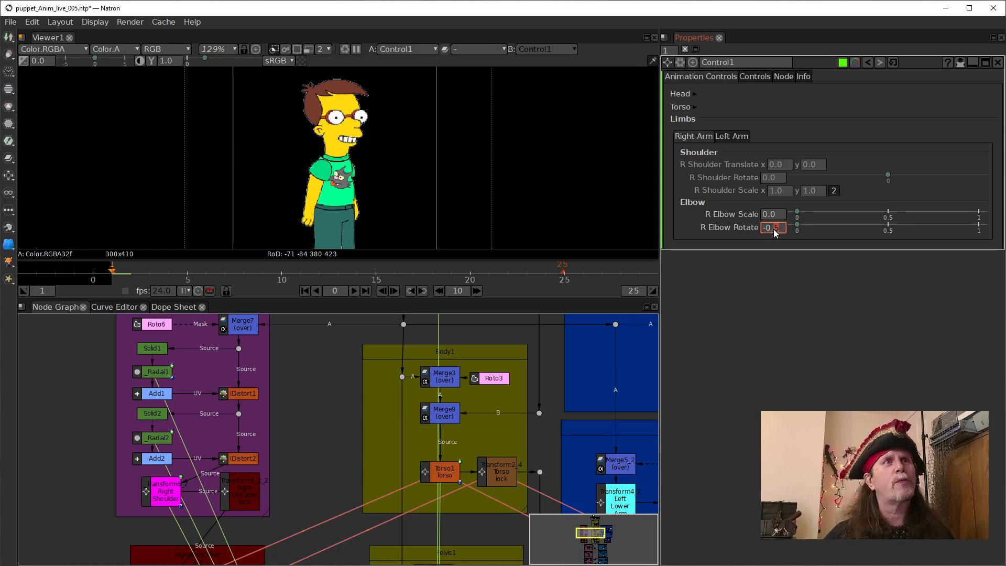
key(Up)
key(Up)
key(Up)
key(Up)
key(Up)
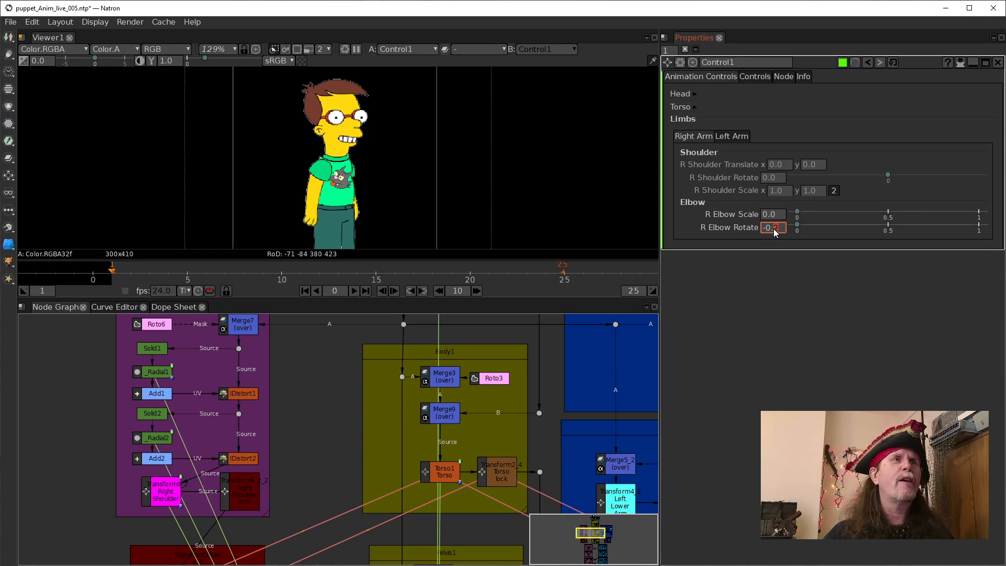
key(Down)
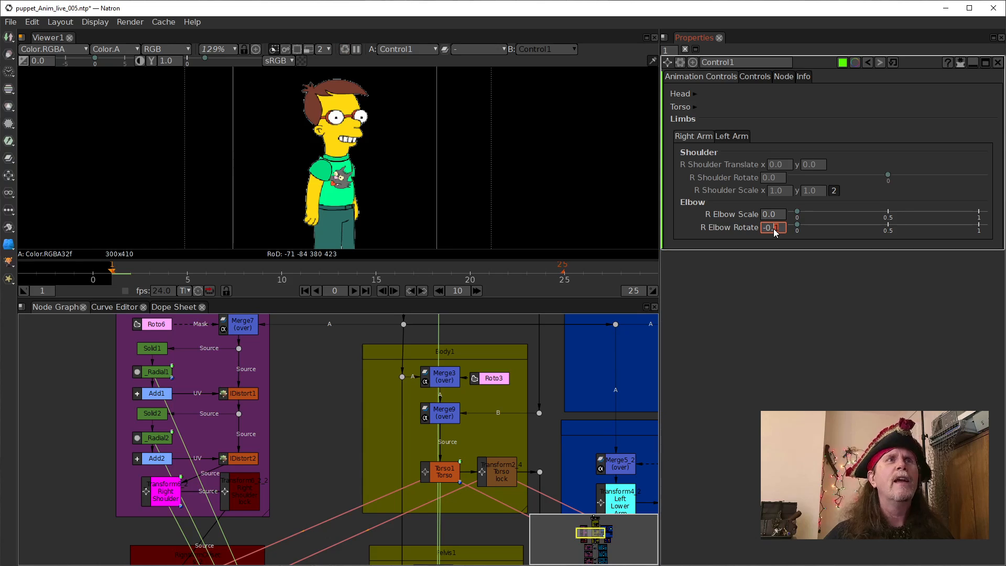
Reset the R Elbow Rotate value to 0.
right_click(780, 226)
click(778, 226)
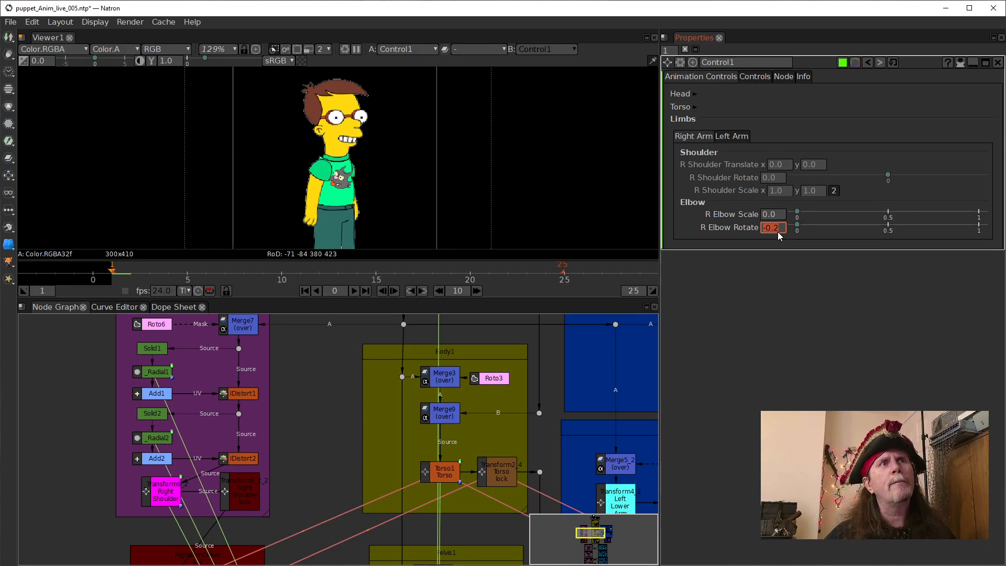
key(Delete)
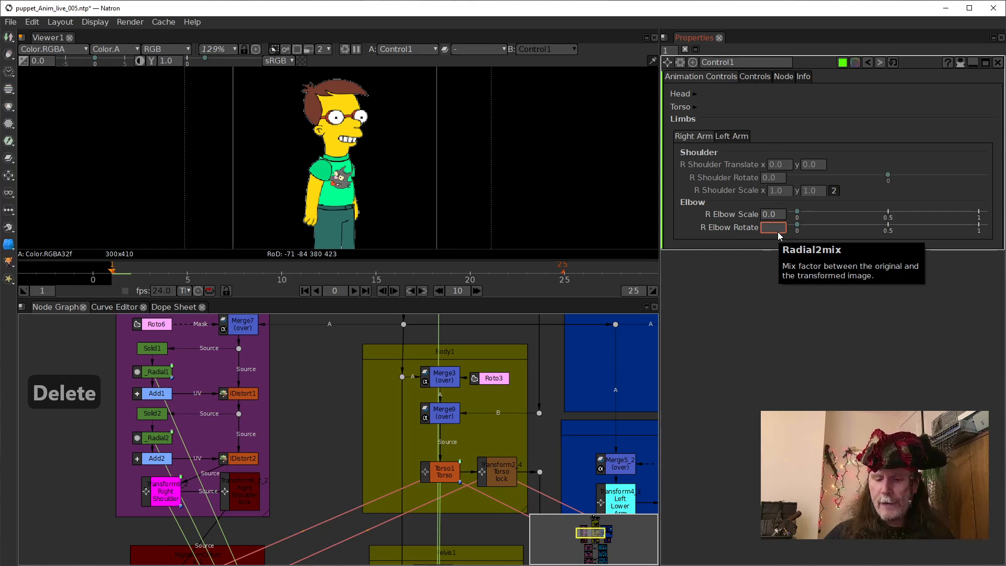
text(0)
key(Return)
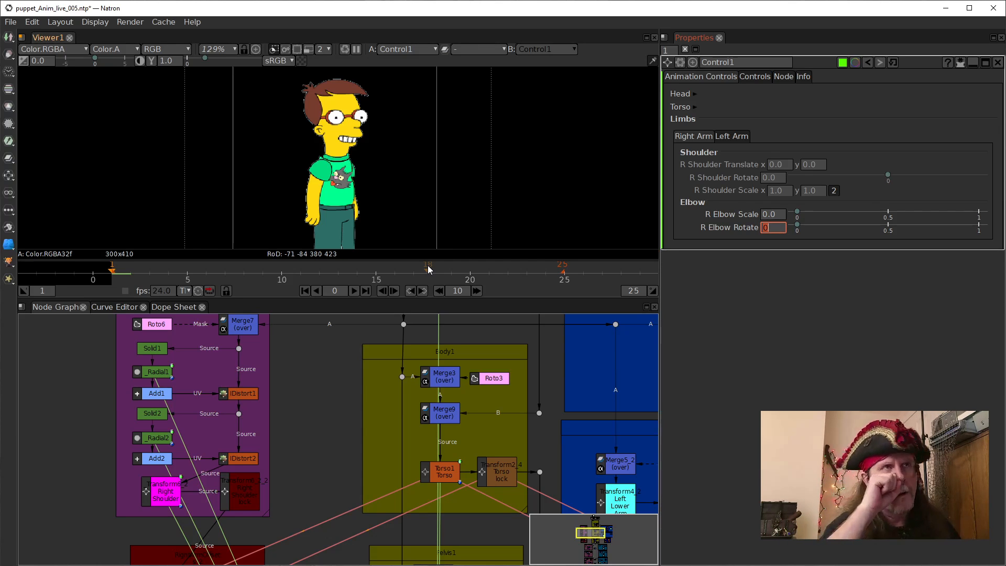
Save the project as a new incremented version, puppet_Anim_live_006.ntp.
drag(538, 456, 478, 421)
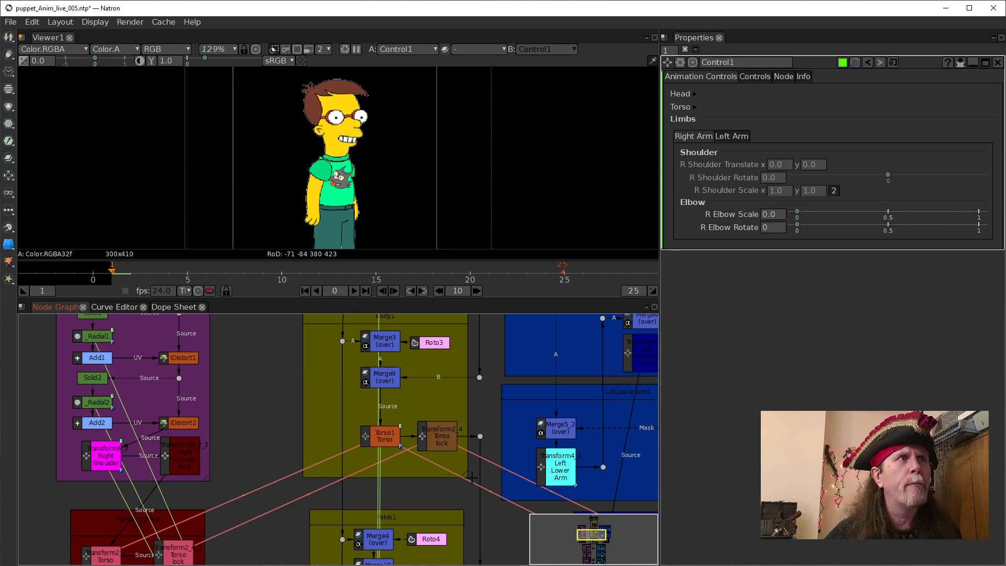
click(8, 23)
click(11, 22)
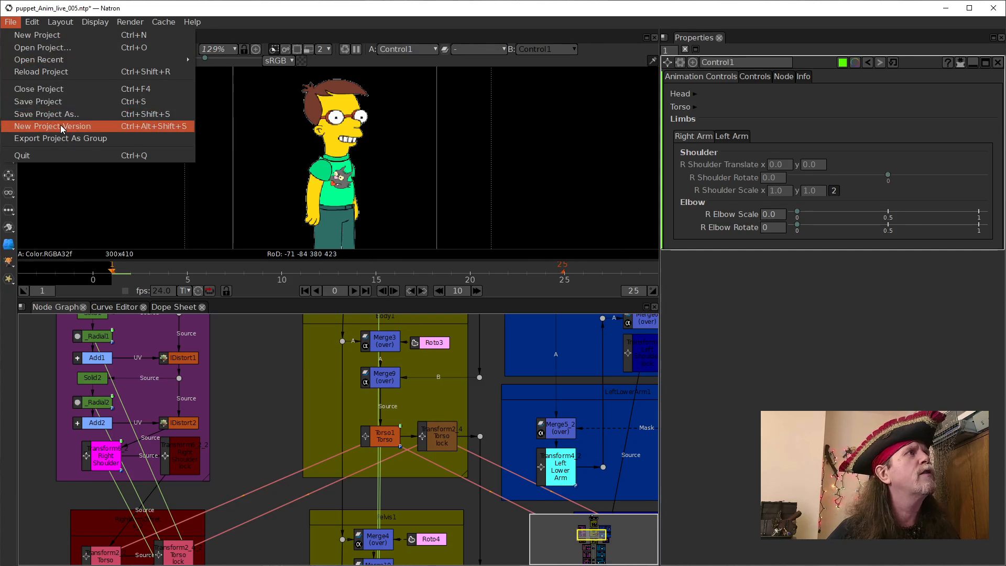
key(Escape)
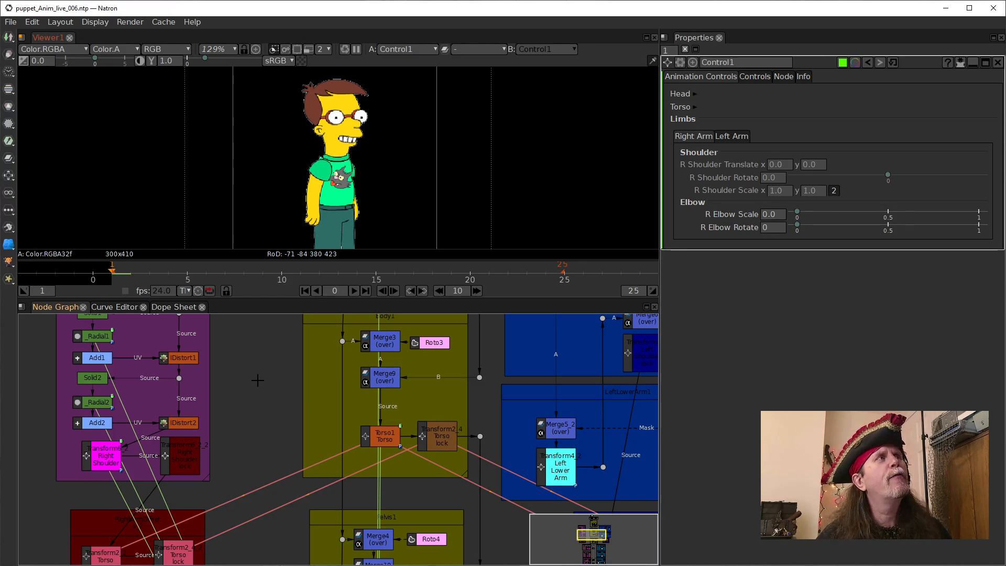
Open the _Radial1 node in the right arm group and rename it Radial1.
drag(245, 382, 312, 465)
drag(289, 379, 286, 356)
double_click(173, 394)
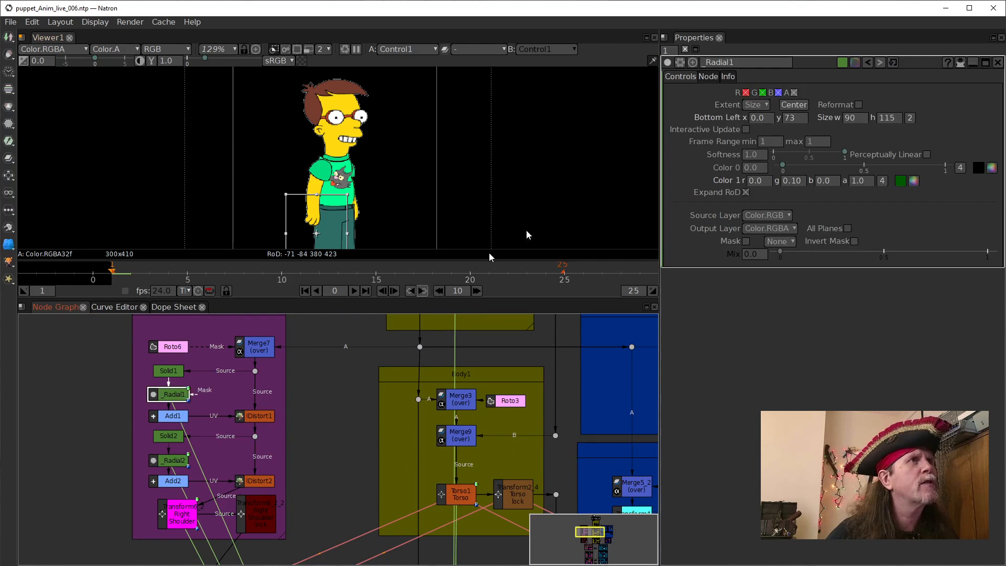
click(706, 62)
key(BackSpace)
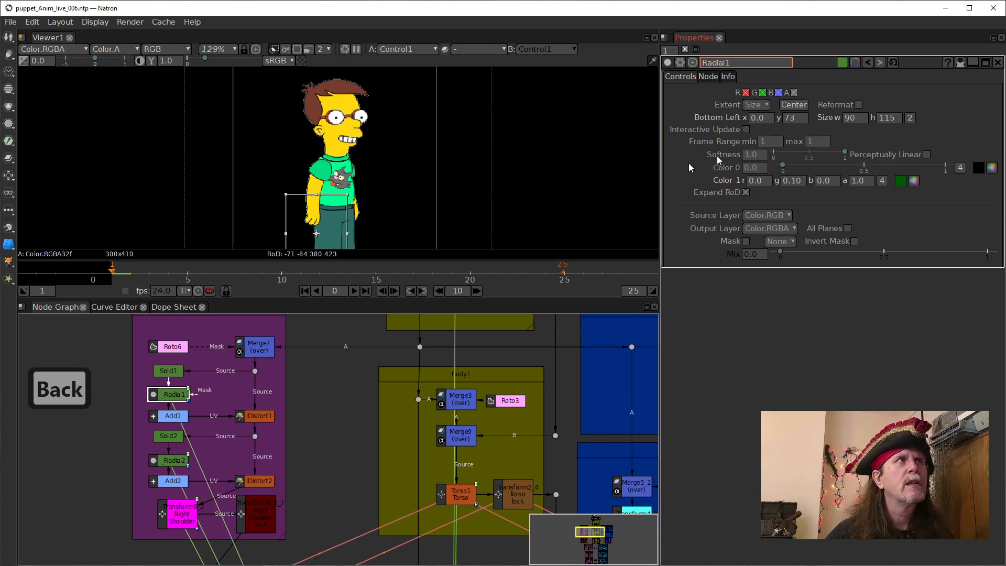
Open the _Radial2 node in the right arm group and rename it Radial2.
click(175, 455)
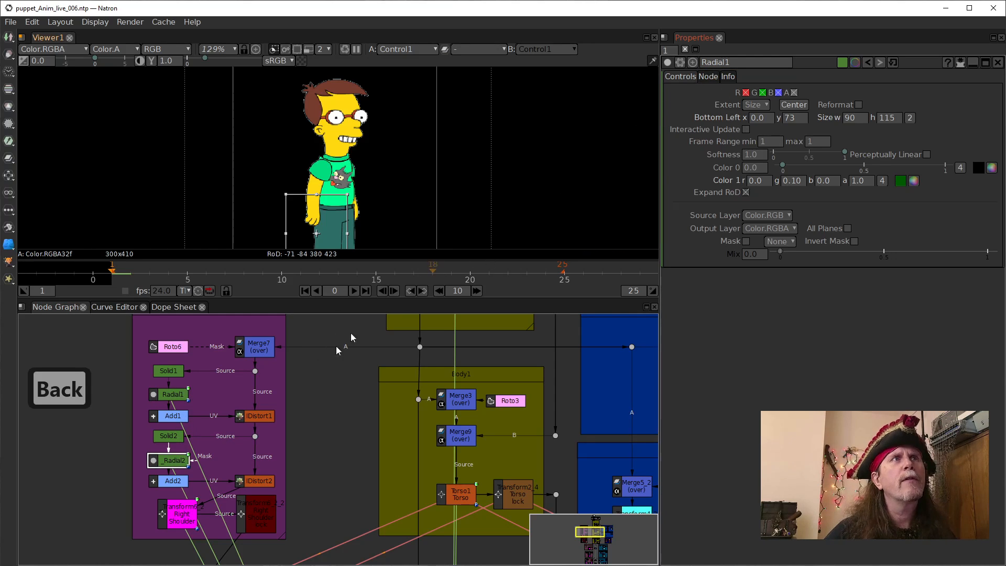
double_click(171, 460)
click(708, 63)
key(BackSpace)
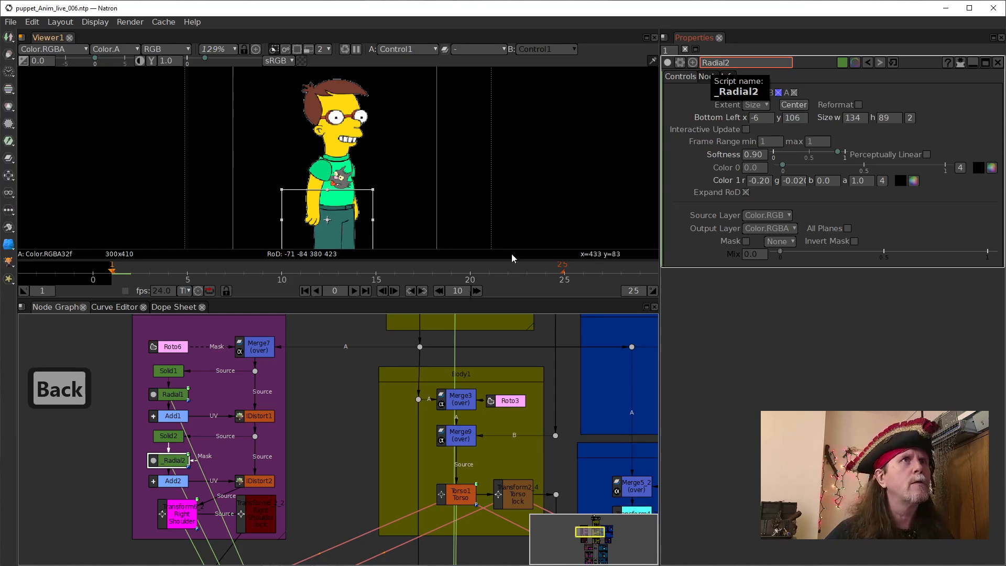
Rename the Right Shoulder transform node Transform6_2 and open the Left Shoulder transform's properties to check its name.
double_click(182, 518)
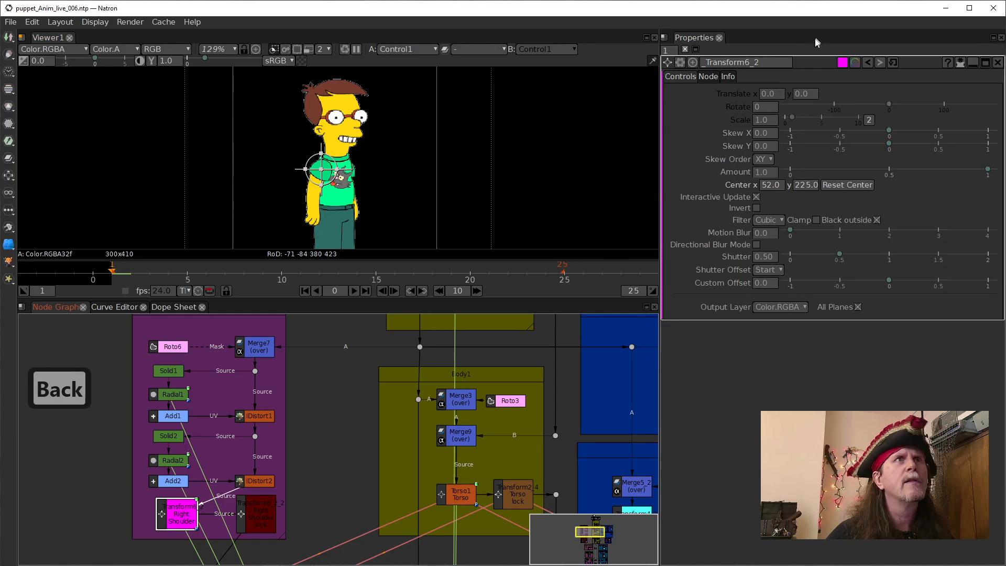
click(709, 63)
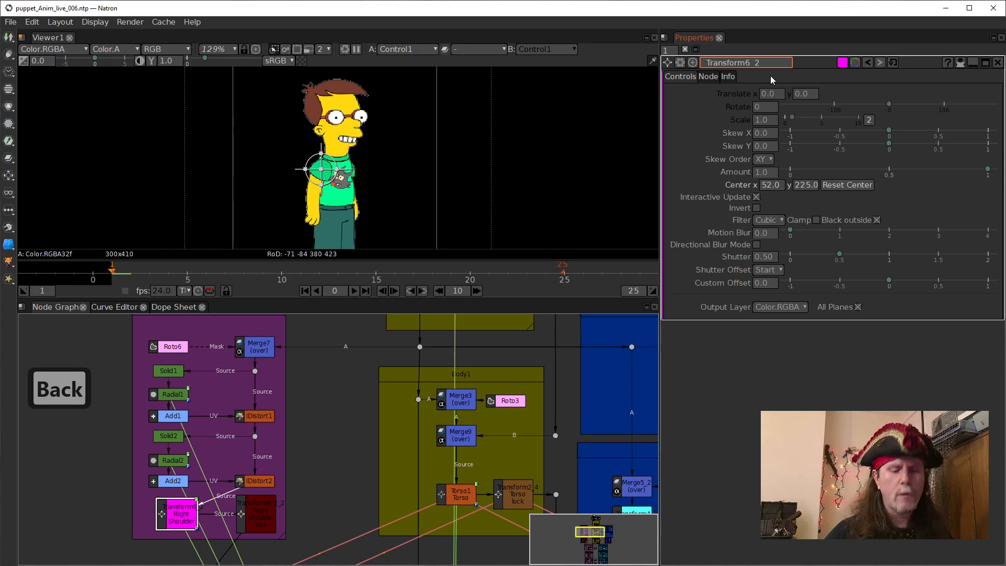
key(BackSpace)
click(341, 385)
drag(529, 391, 132, 415)
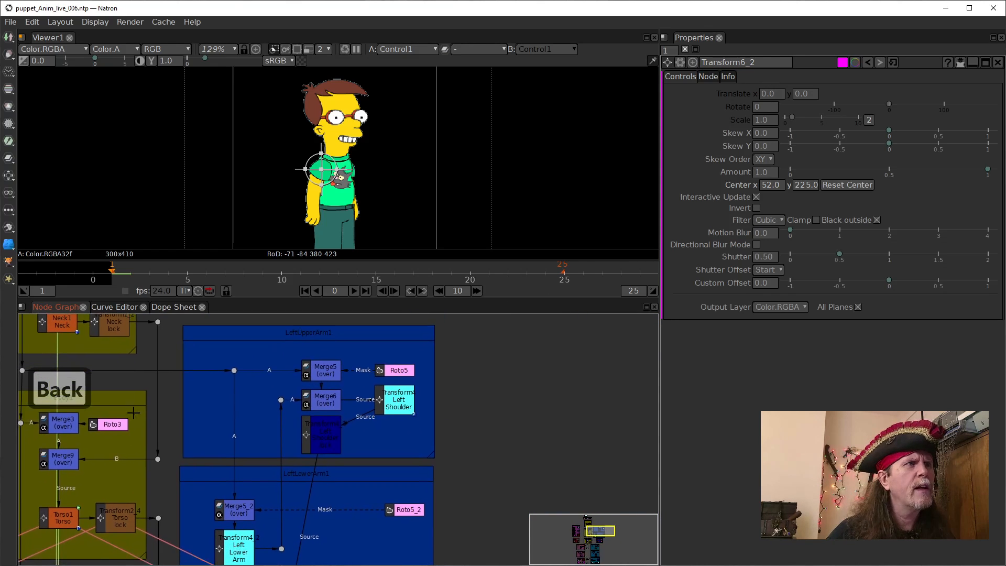
click(391, 399)
Reopen the Control1 node's animation controls near the end of the node tree and save the project.
drag(119, 463, 365, 331)
drag(222, 471, 458, 297)
drag(480, 519, 371, 358)
drag(402, 450, 396, 442)
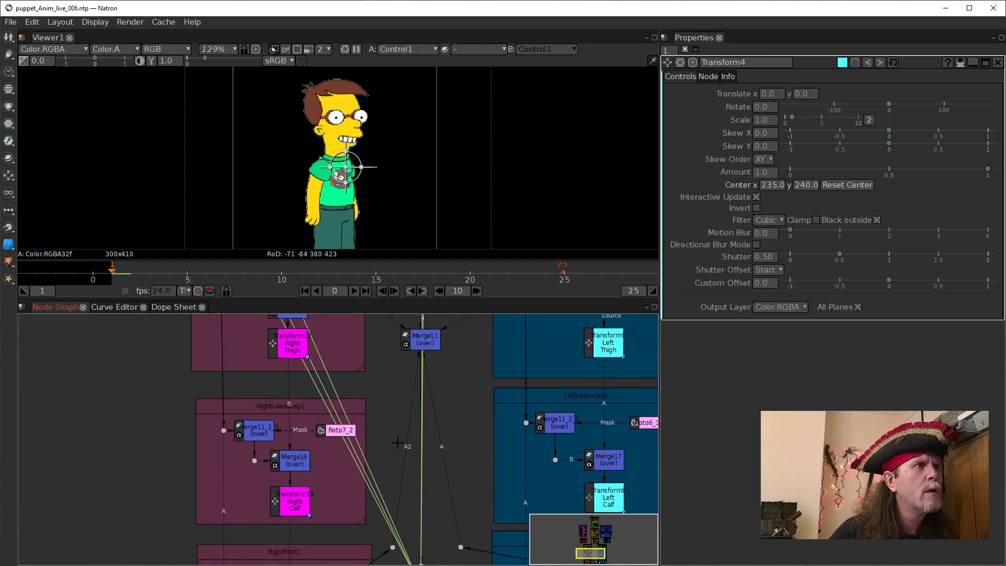
scroll(396, 442, up, 1)
drag(480, 493, 459, 345)
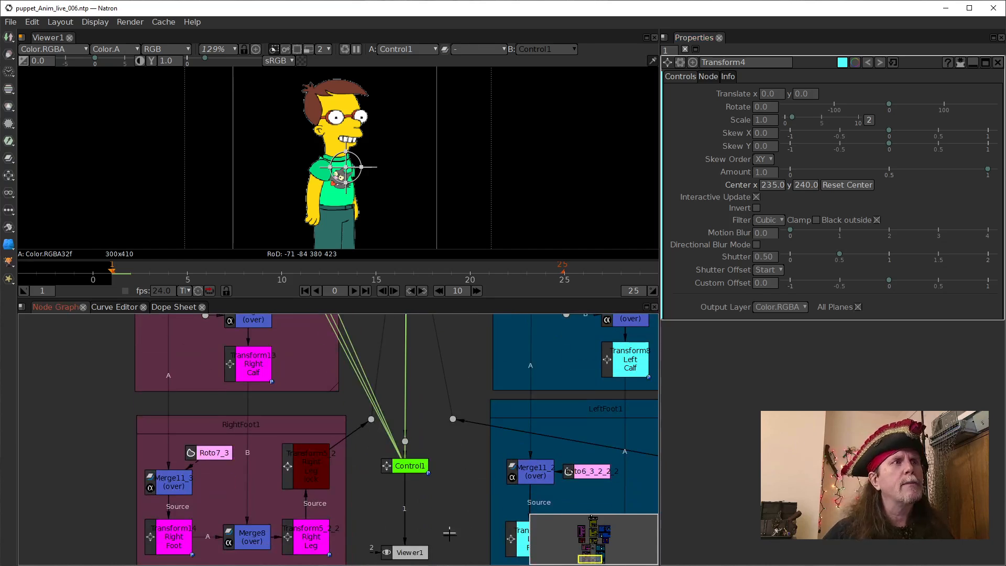
drag(449, 539, 424, 478)
double_click(386, 399)
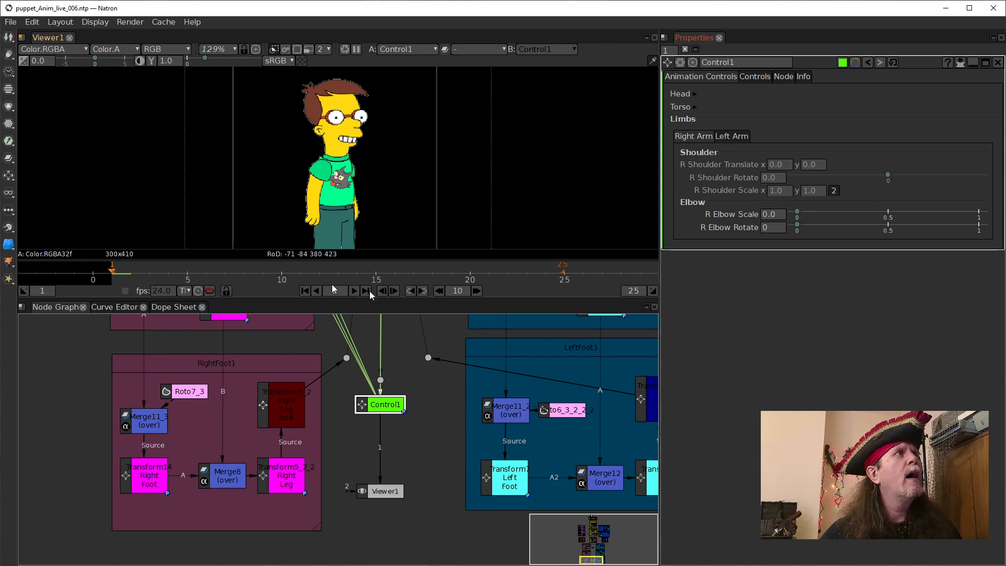
click(11, 21)
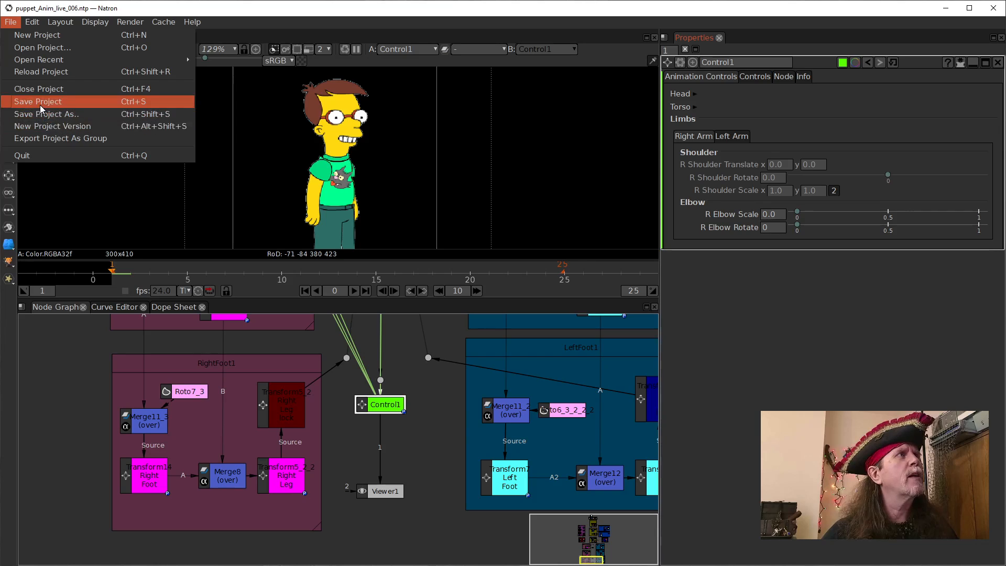
click(40, 105)
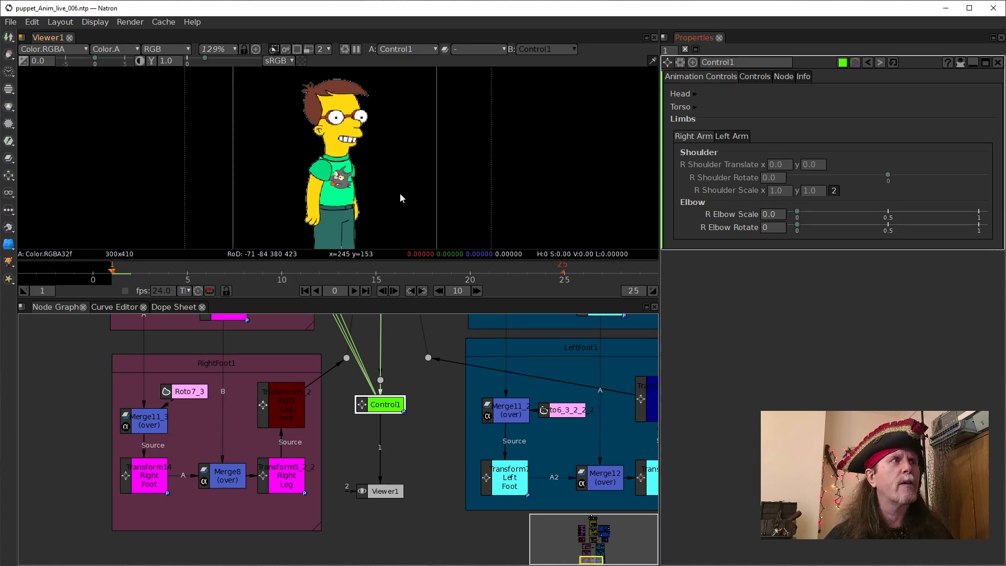
Open the project Puppet_animation_t2_001.ntp from the Episode 0025 folder.
click(11, 21)
mouse_move(66, 63)
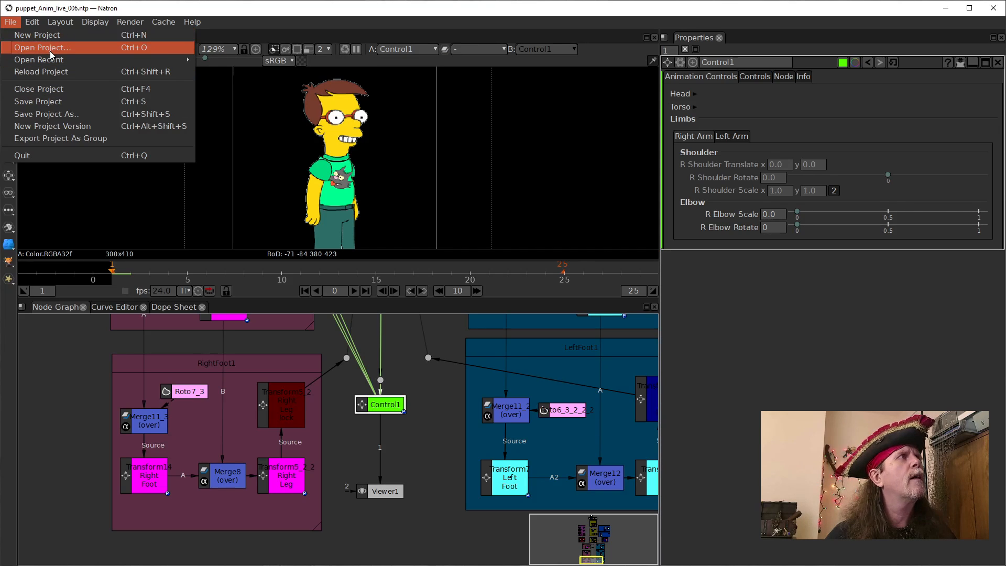
click(53, 48)
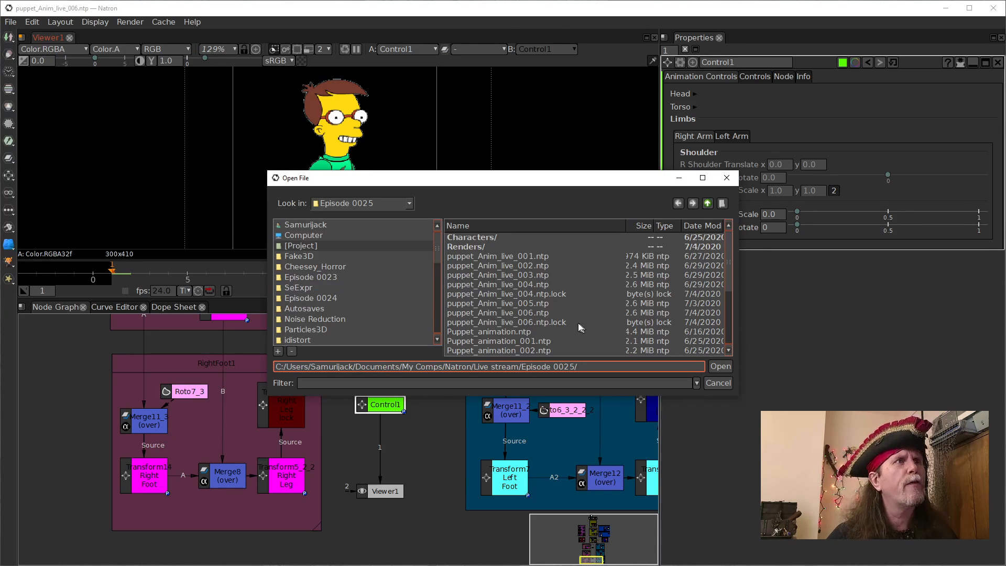
scroll(578, 323, down, 3)
scroll(530, 325, down, 1)
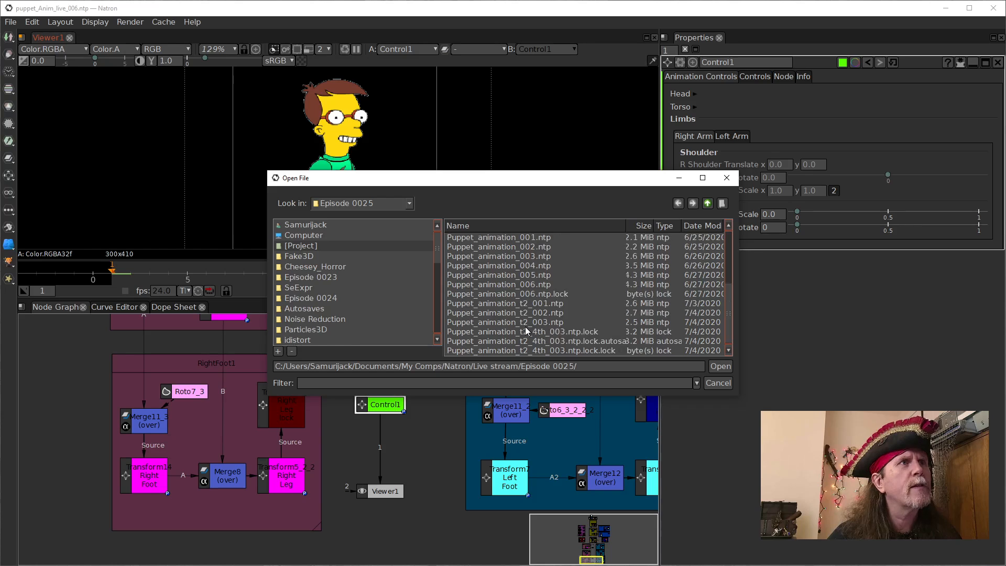
click(488, 304)
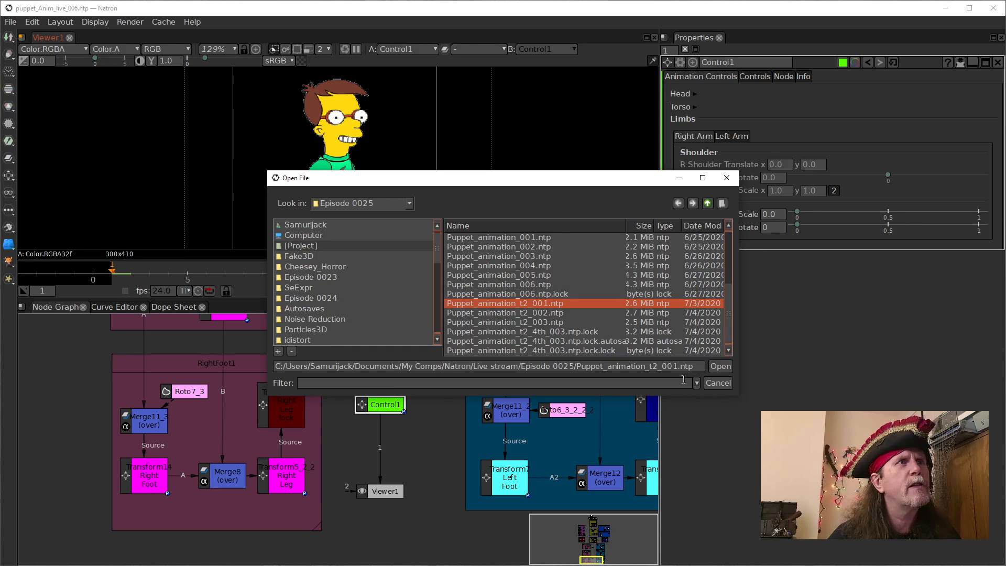
click(721, 367)
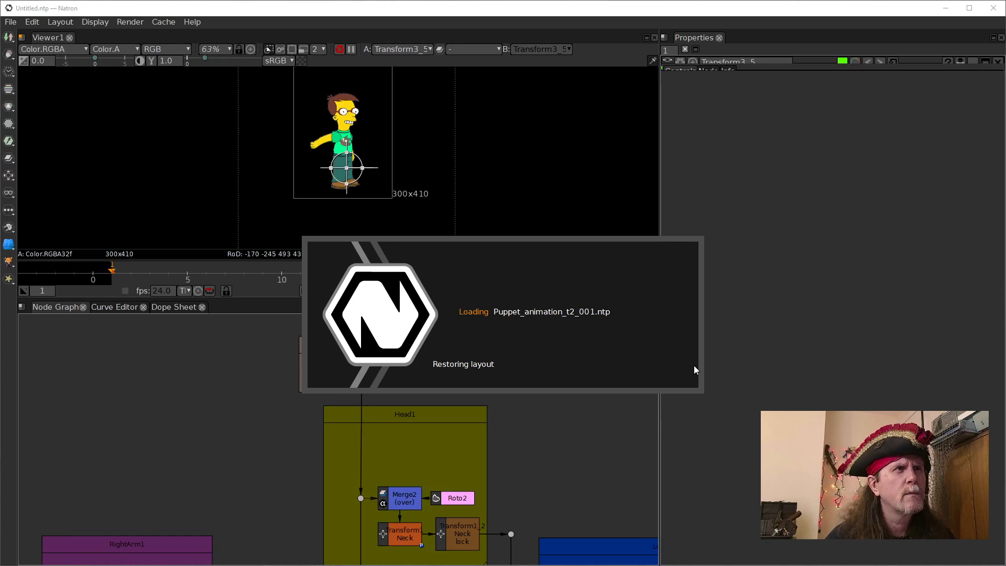
Examine the rig's overall node layout and the Character transform's label and controls in the opened project.
drag(321, 400, 454, 348)
drag(377, 402, 423, 438)
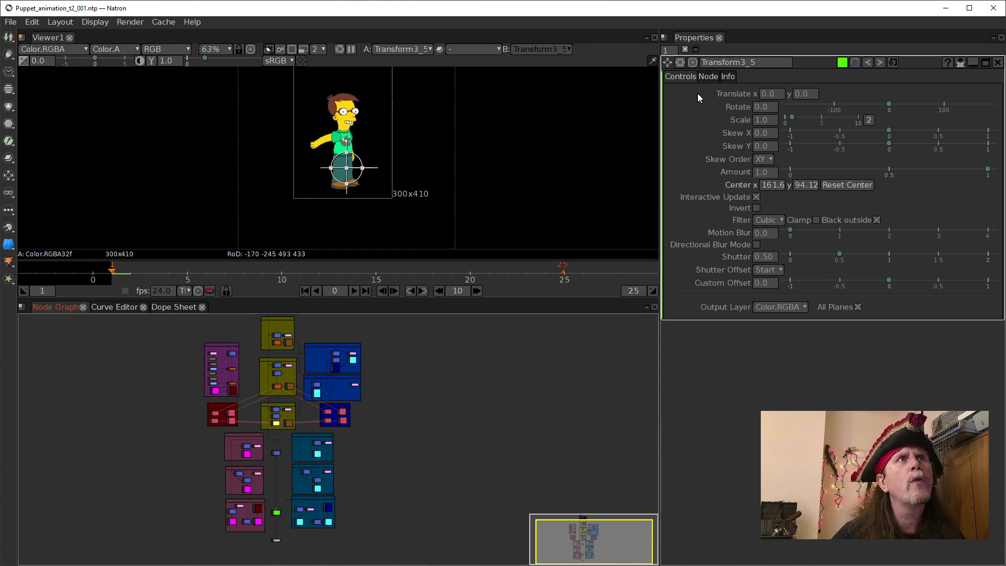
click(705, 78)
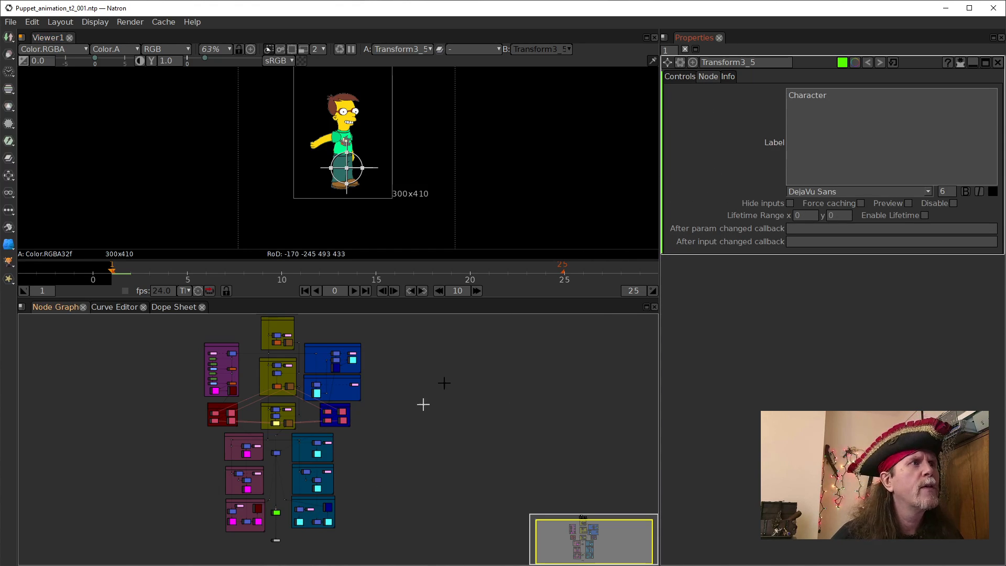
click(680, 76)
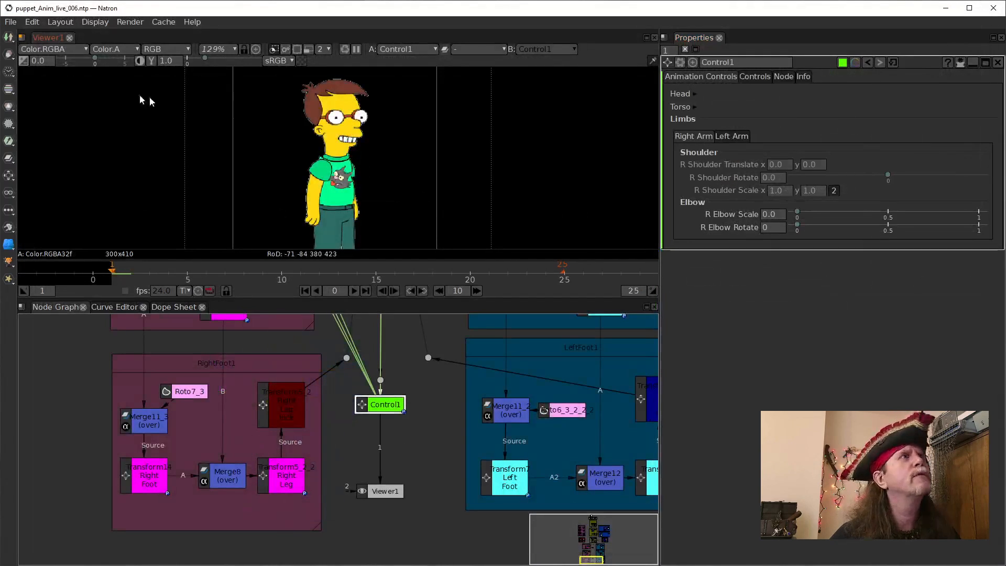
From the puppet_Anim_live_006 project, open Puppet_animation_t2_002.ntp in the Episode 0025 folder.
click(11, 22)
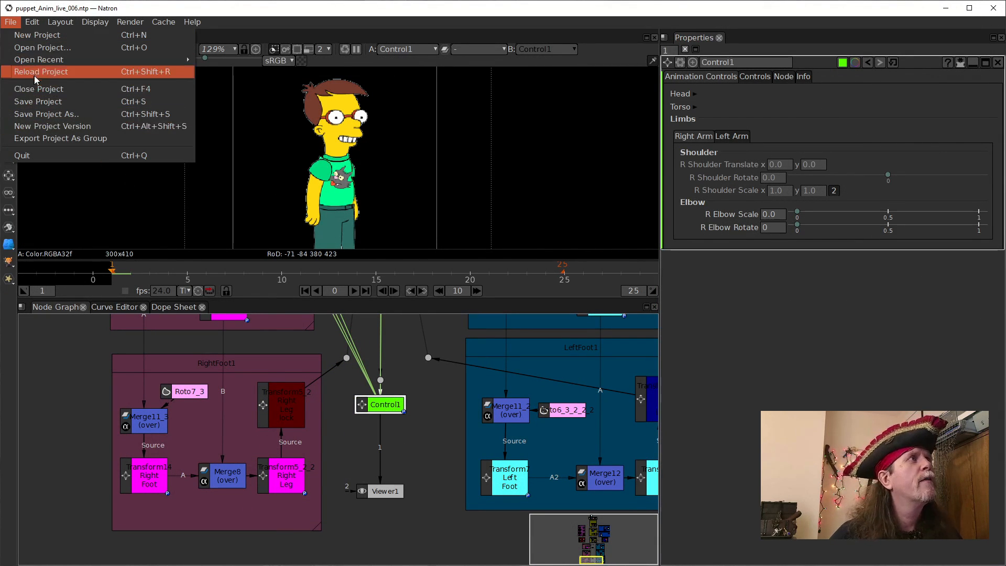
click(39, 47)
scroll(509, 316, down, 3)
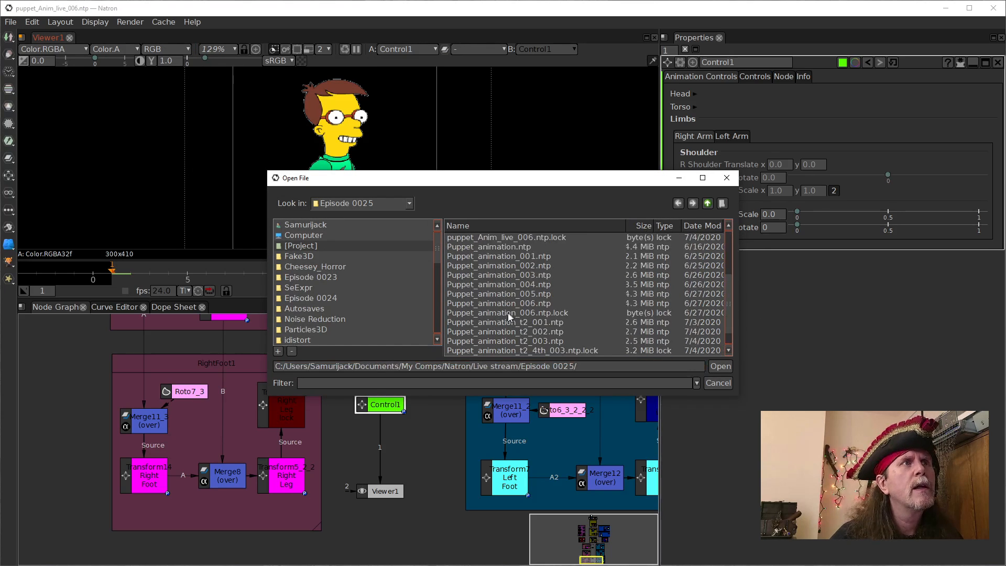
scroll(508, 307, up, 2)
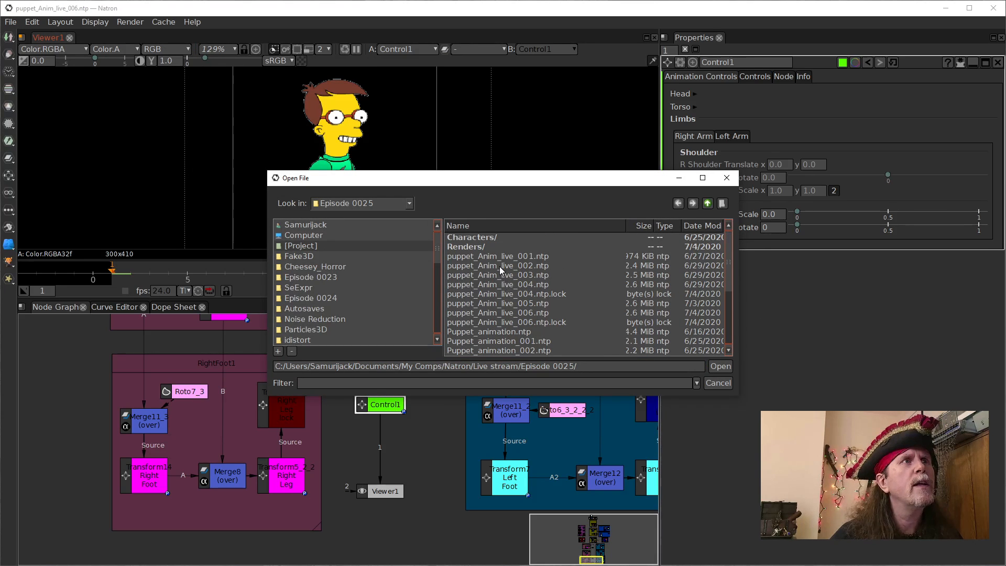
scroll(498, 316, down, 3)
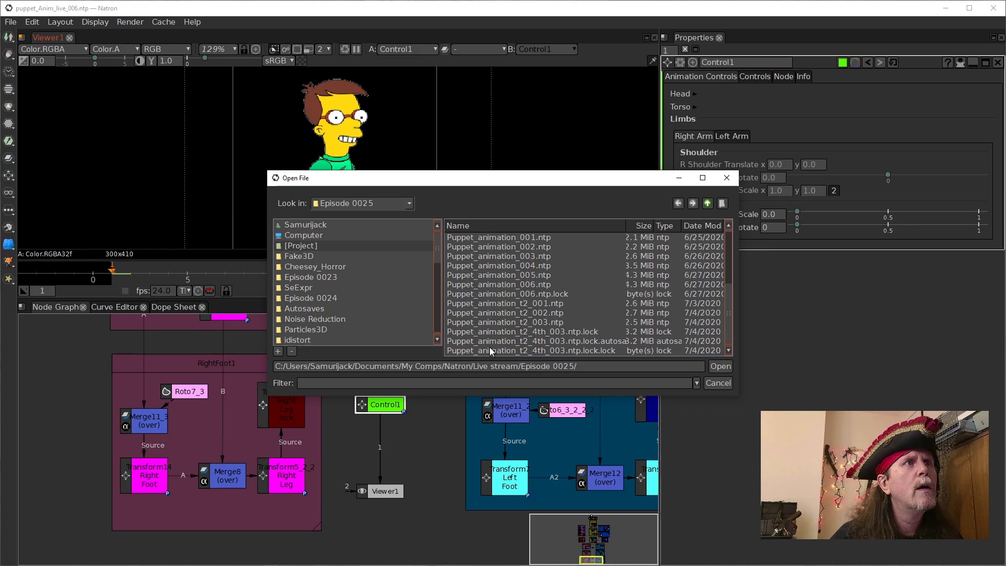
click(493, 313)
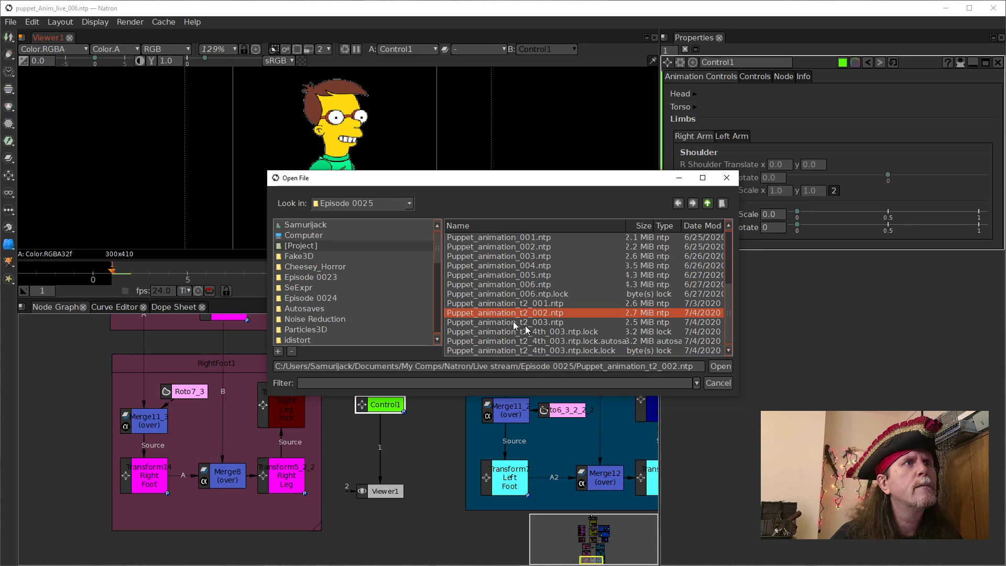
click(720, 367)
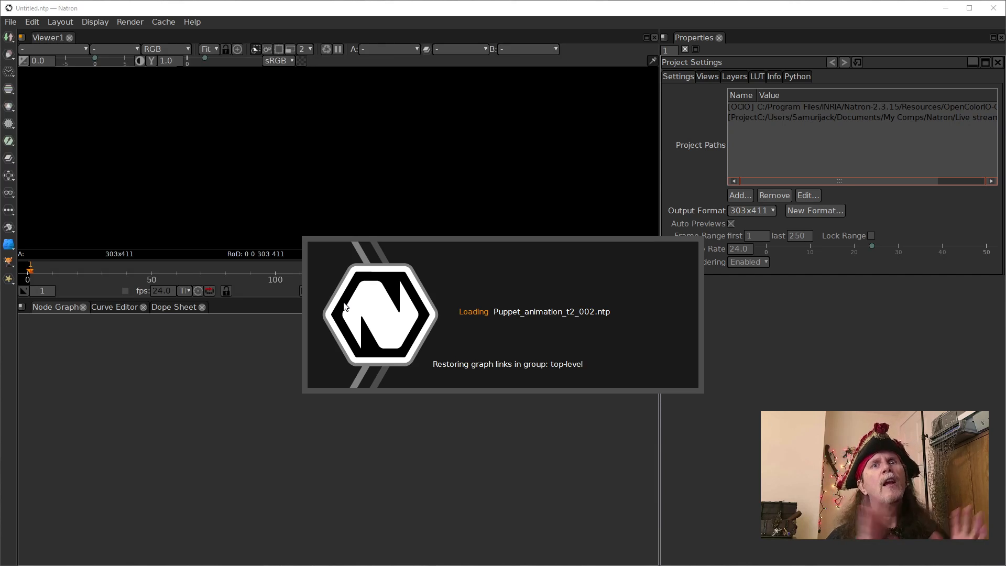
Locate the Character1 node in the graph and expand its Character control group to examine the translate, rotate and scale parameters.
drag(156, 469, 413, 472)
scroll(276, 457, up, 5)
scroll(409, 470, up, 4)
drag(453, 417, 502, 320)
drag(267, 491, 296, 455)
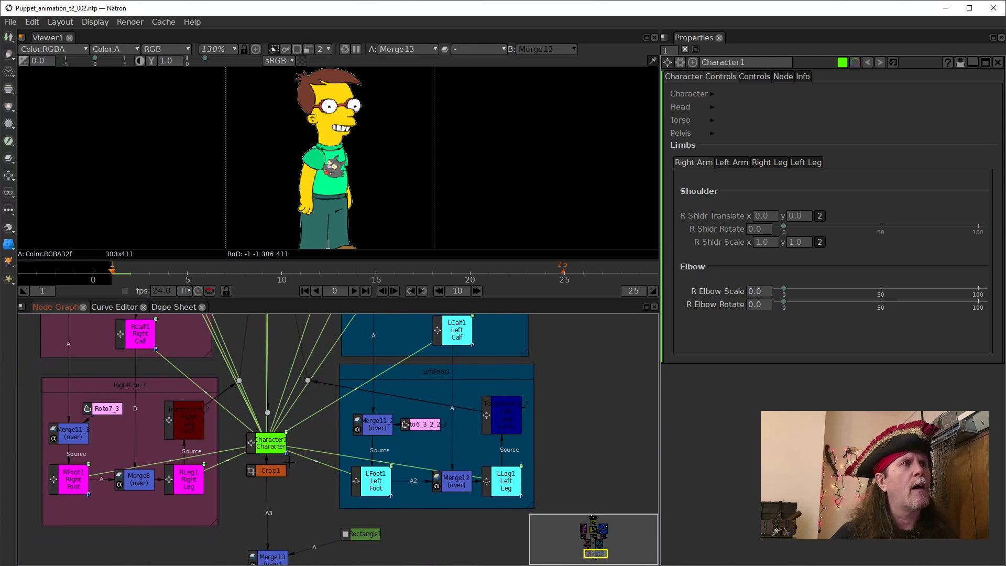
scroll(288, 456, up, 3)
click(254, 425)
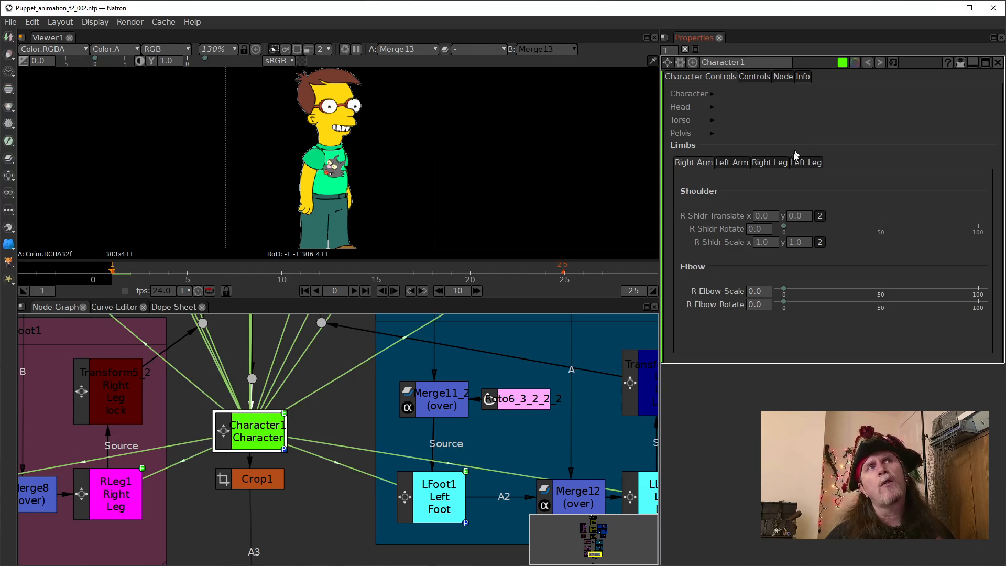
drag(307, 424, 304, 478)
click(713, 94)
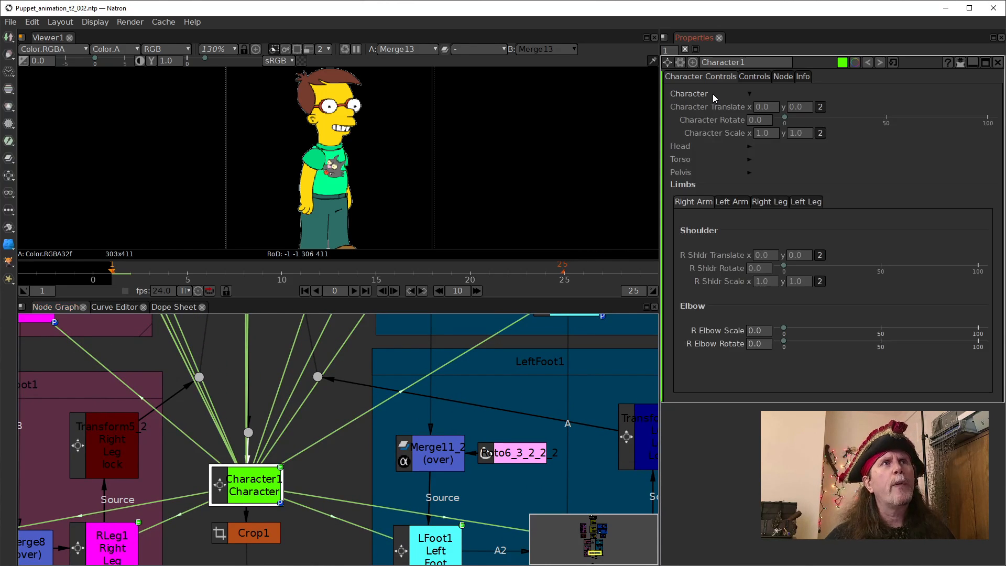
Disable the Rectangle1 and Rectangle1_2 nodes that feed Merge13.
scroll(462, 202, down, 4)
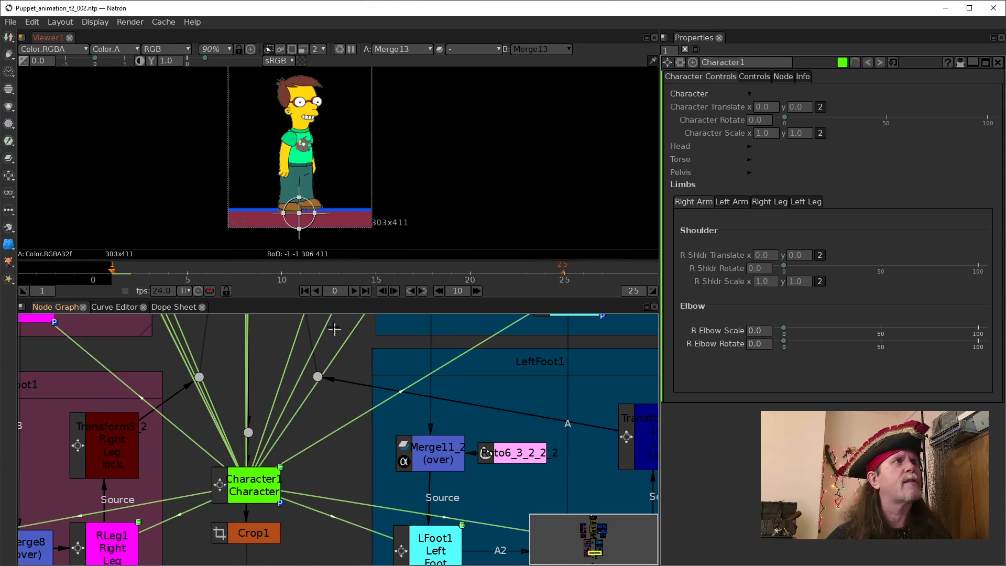
drag(297, 454, 290, 271)
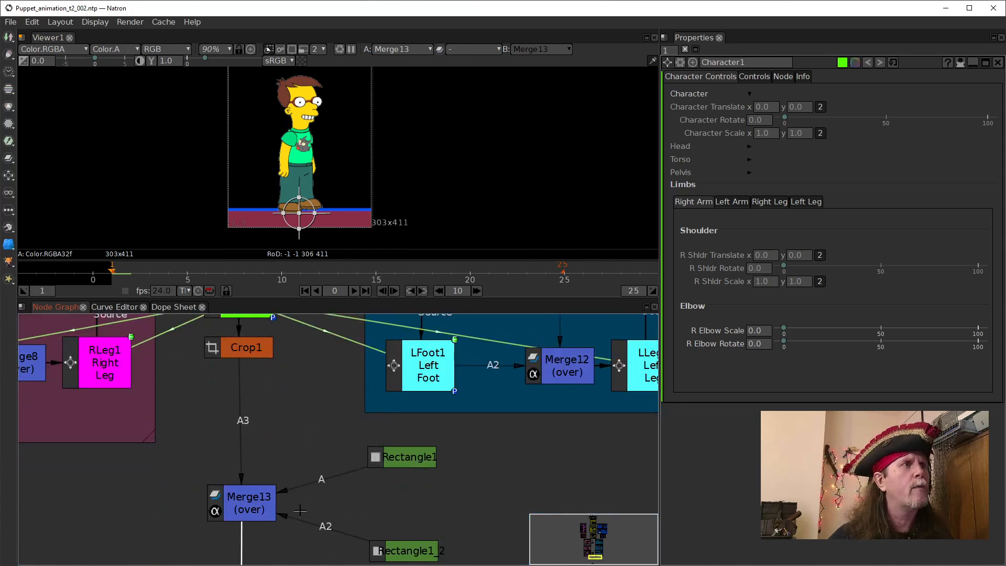
drag(300, 511, 267, 470)
drag(483, 560, 285, 395)
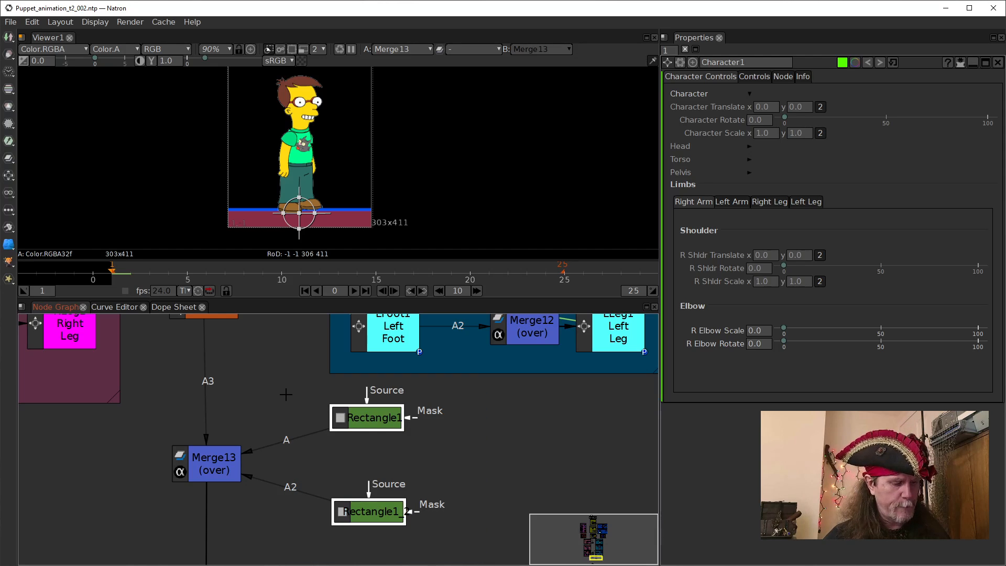
key(d)
click(281, 370)
drag(397, 126, 400, 170)
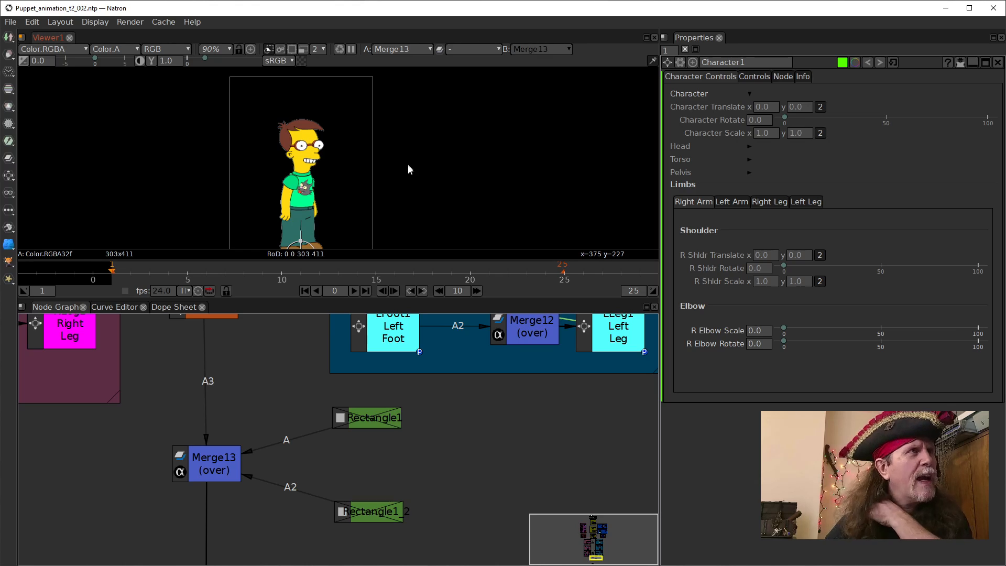
Open the Roto7_3 node in the RightFoot1 group and display its Foot shape's animation curve in the Curve Editor.
drag(276, 314, 368, 496)
scroll(386, 465, down, 4)
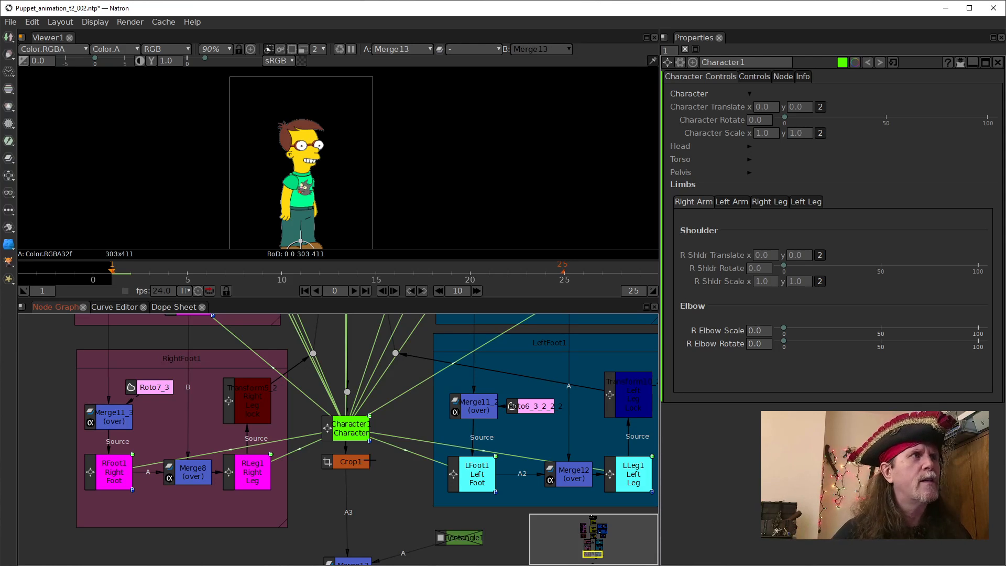
drag(407, 470, 395, 491)
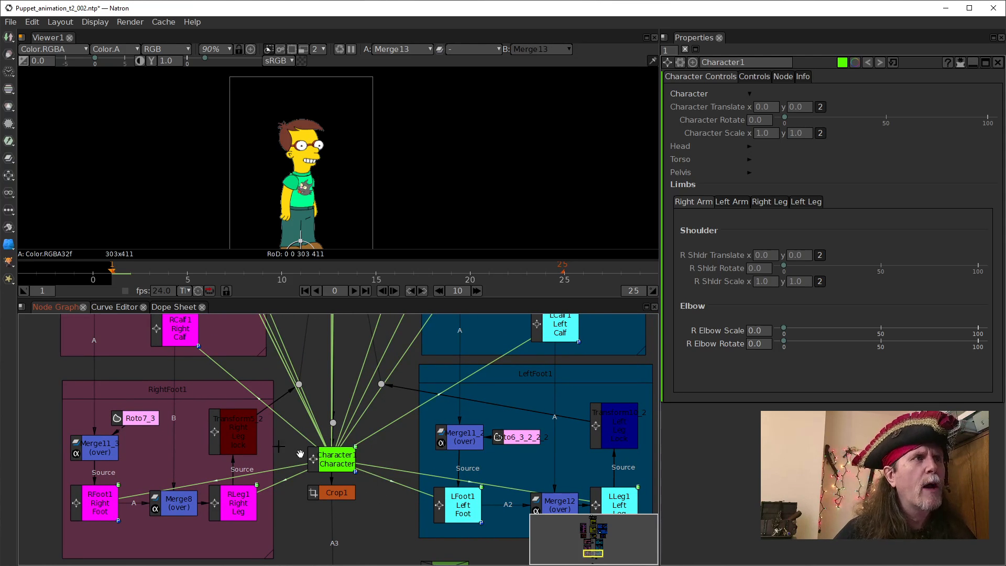
double_click(132, 418)
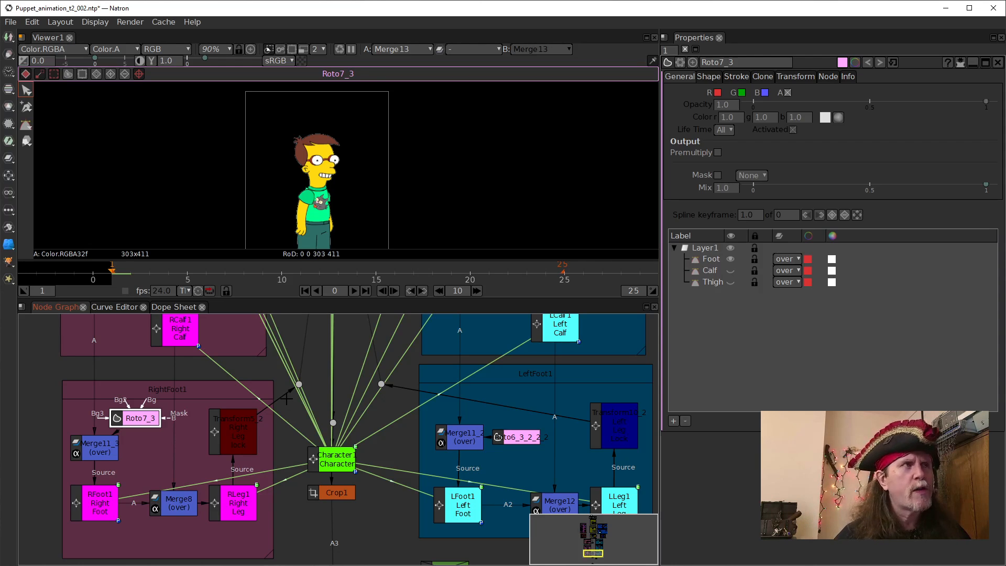
click(121, 309)
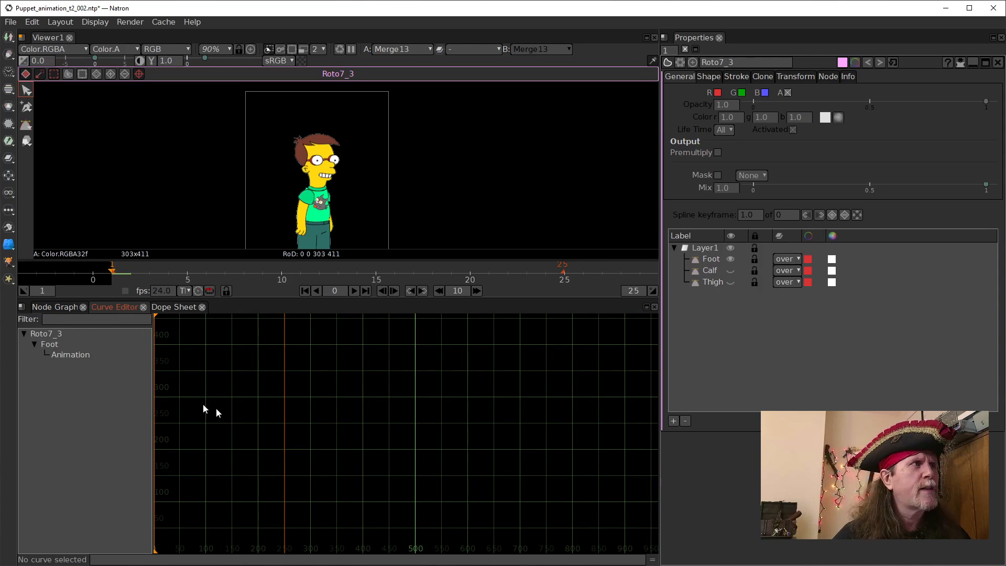
click(63, 346)
click(64, 355)
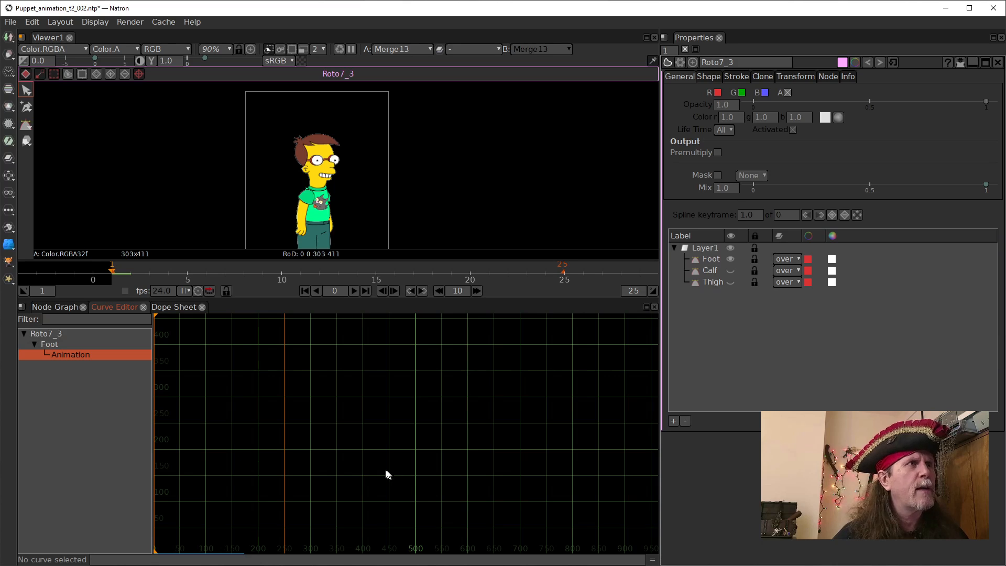
key(f)
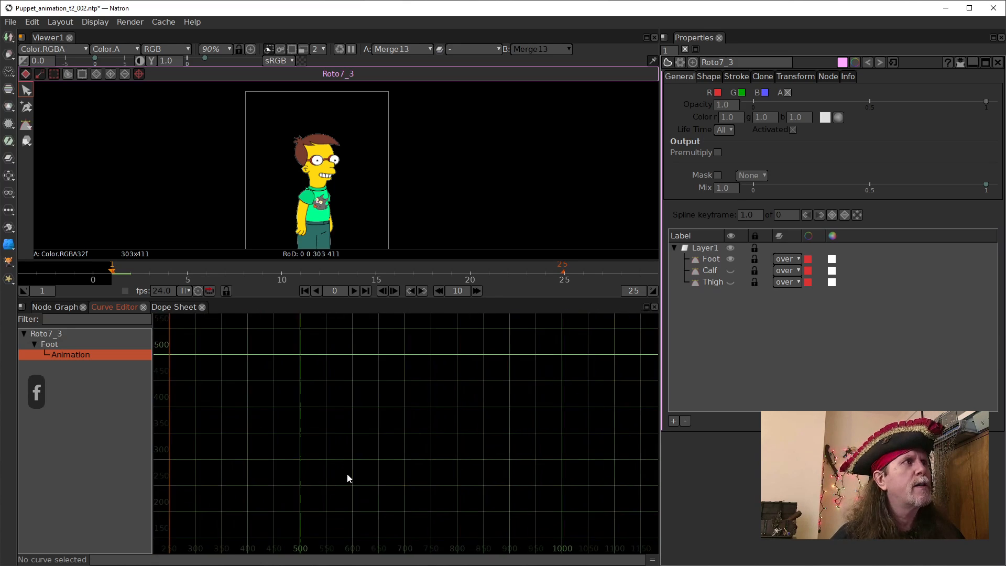
drag(319, 499, 411, 427)
scroll(307, 499, up, 2)
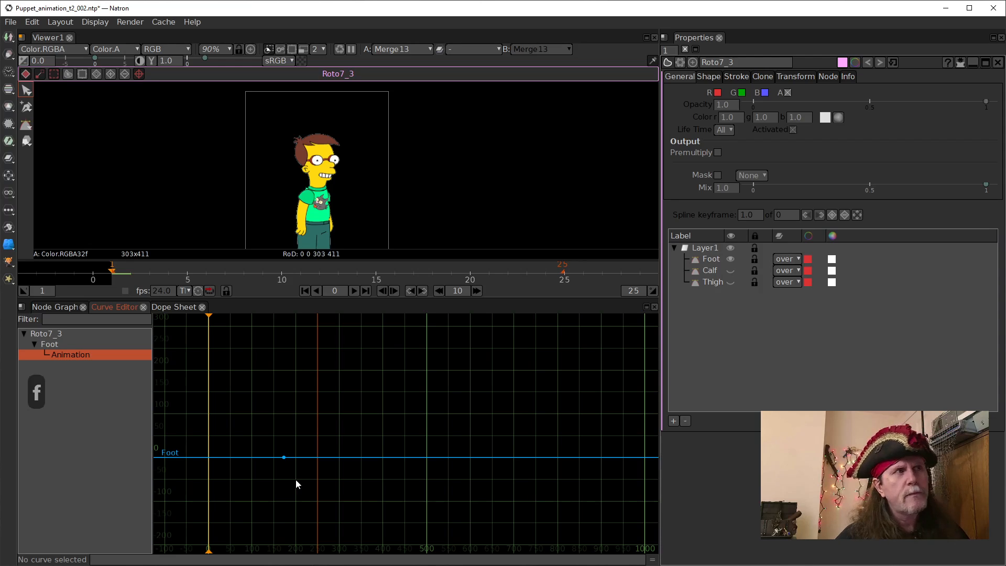
Select the keyframe on the Foot curve and compare its position with the playhead at frames 13 and 1.
drag(301, 422, 266, 497)
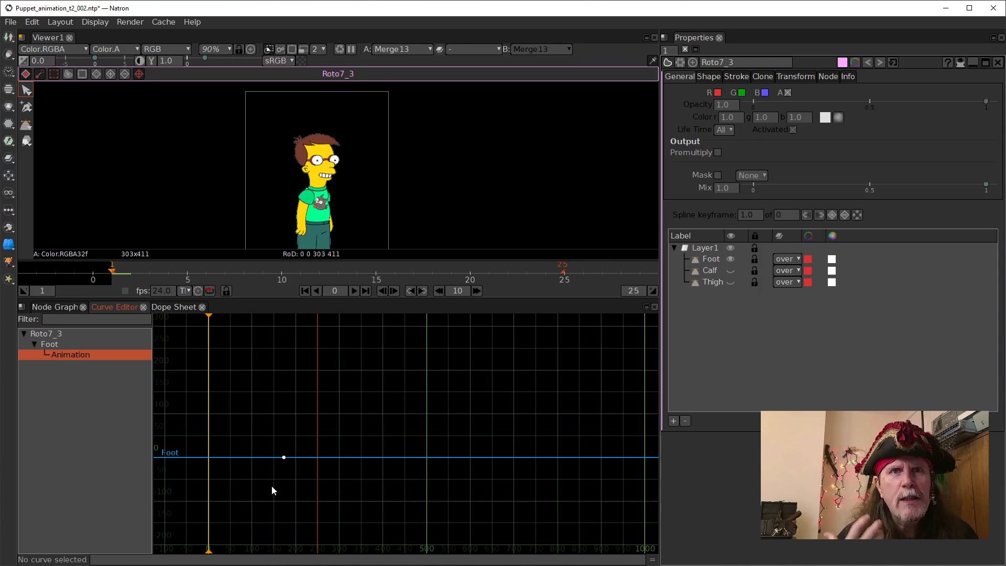
click(344, 273)
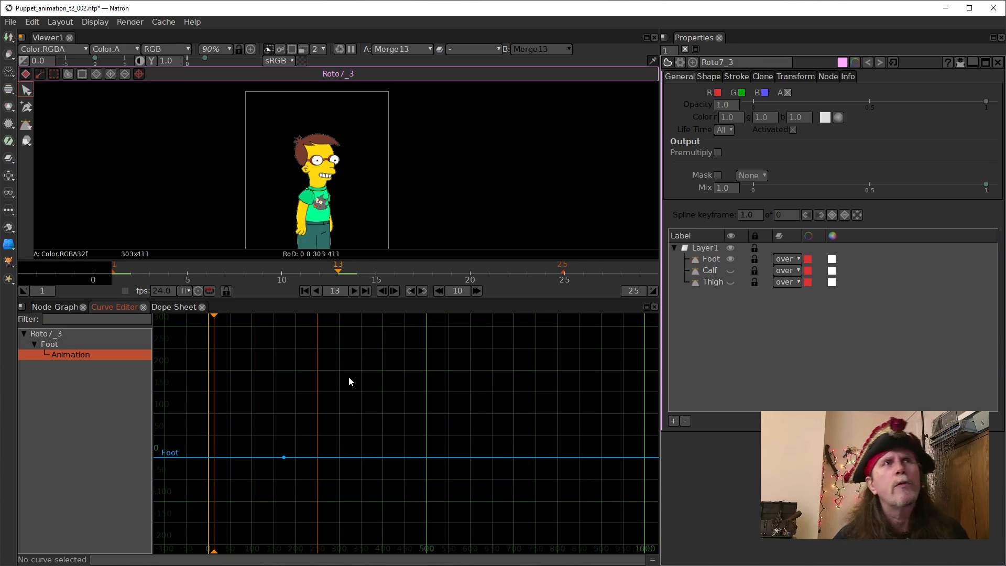
drag(351, 423, 245, 497)
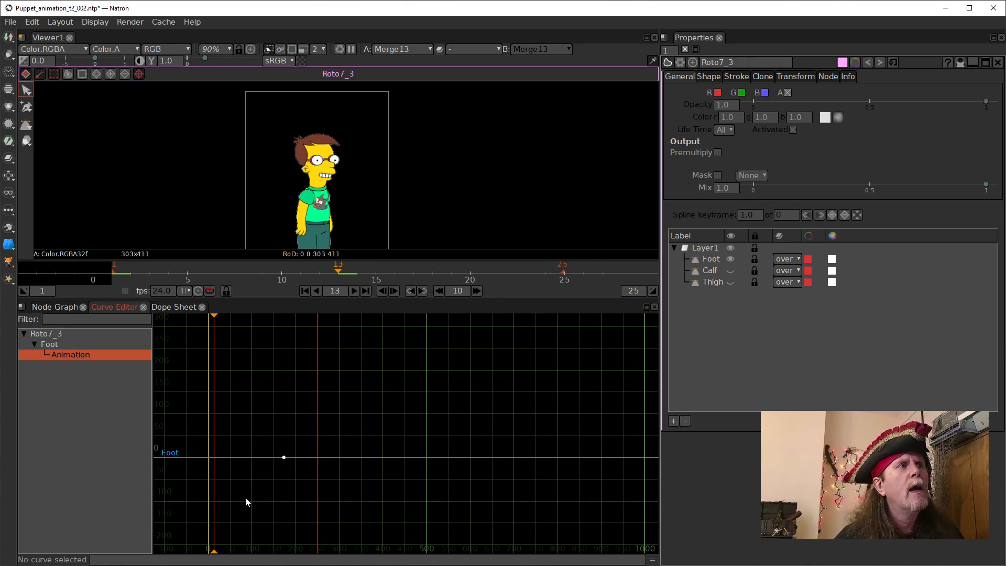
click(304, 291)
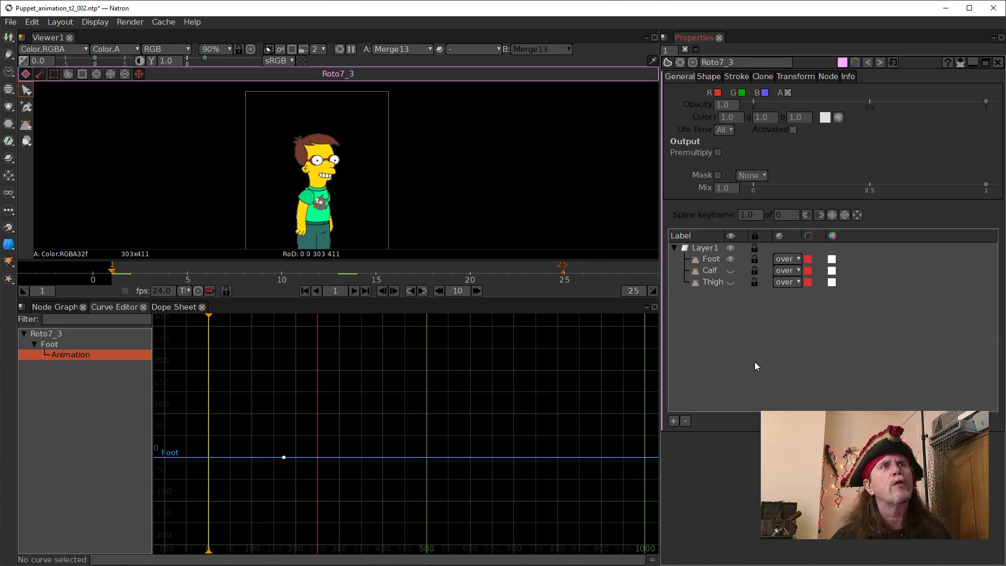
Select the Foot shape and compare its outline around the right shoe at frame 1 and at its keyframe.
click(713, 260)
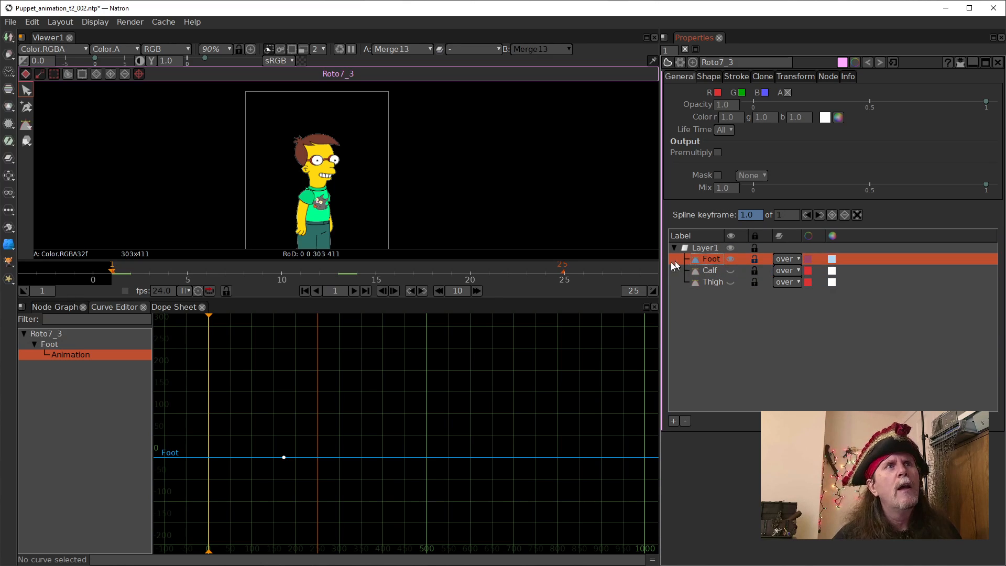
click(422, 291)
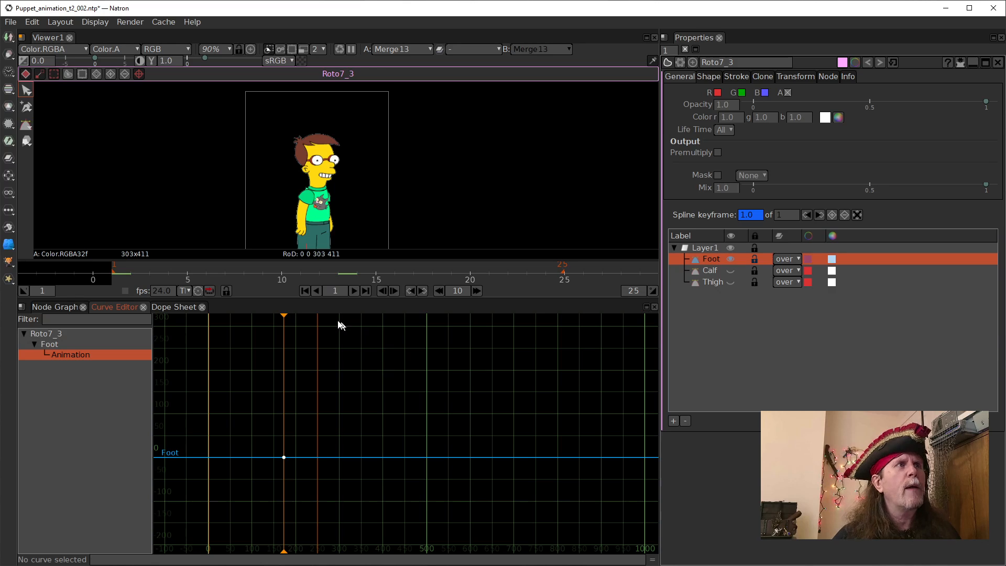
click(308, 291)
drag(441, 174, 445, 109)
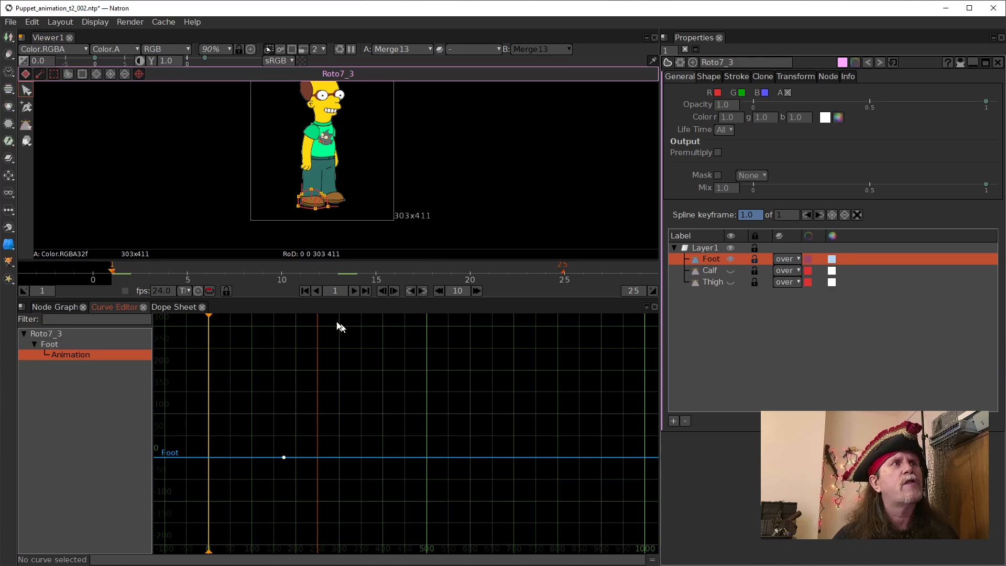
click(423, 291)
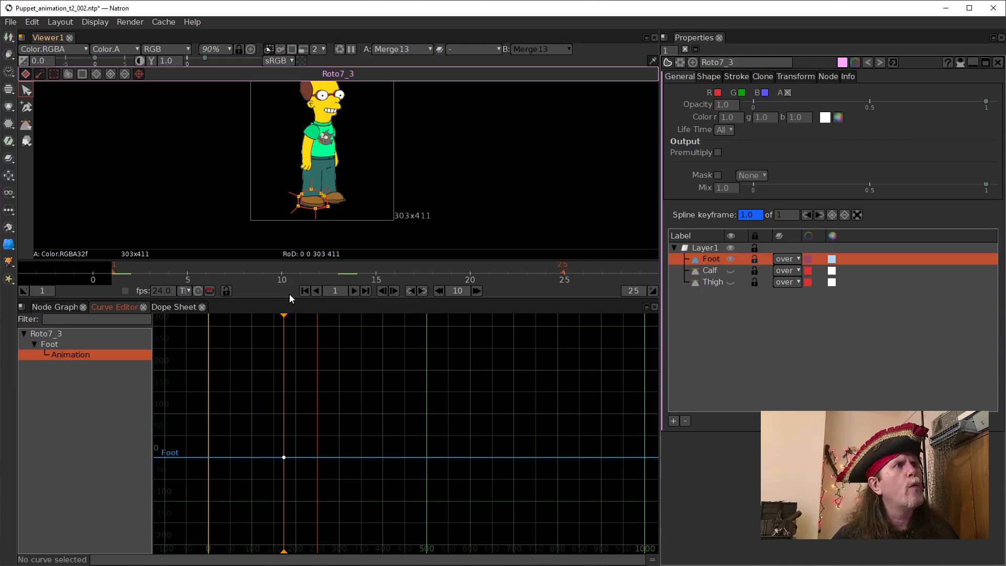
click(305, 291)
scroll(326, 205, up, 4)
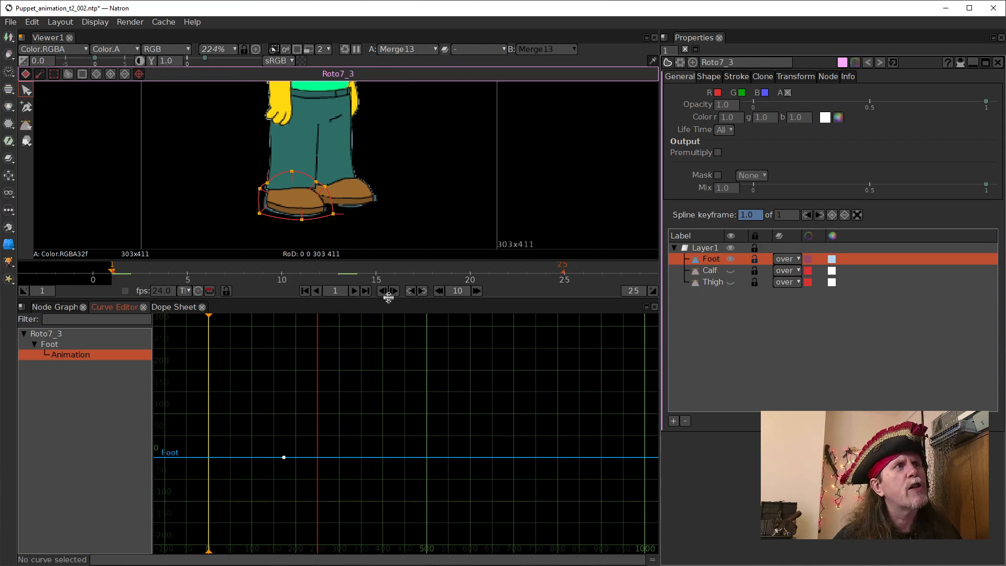
click(422, 291)
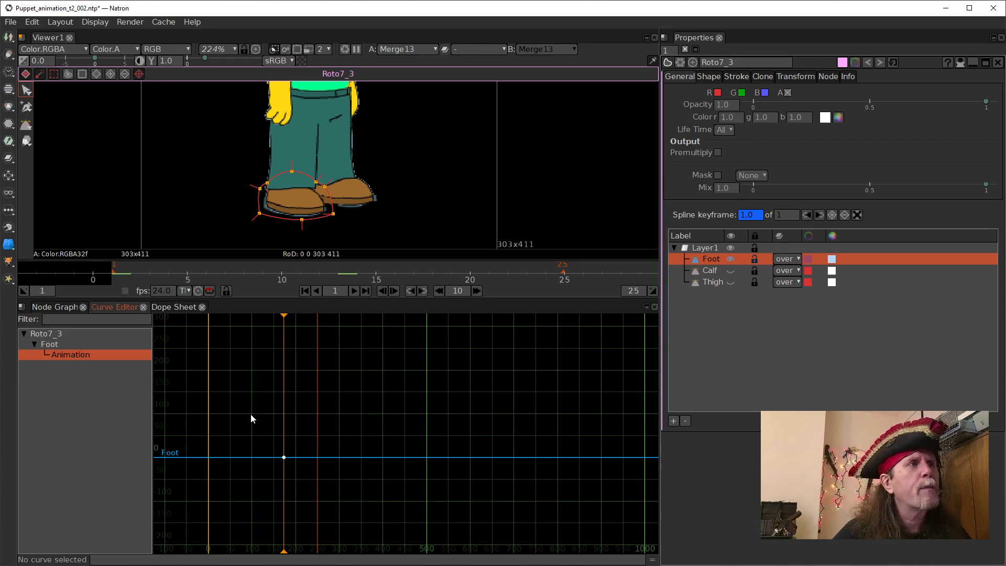
click(306, 292)
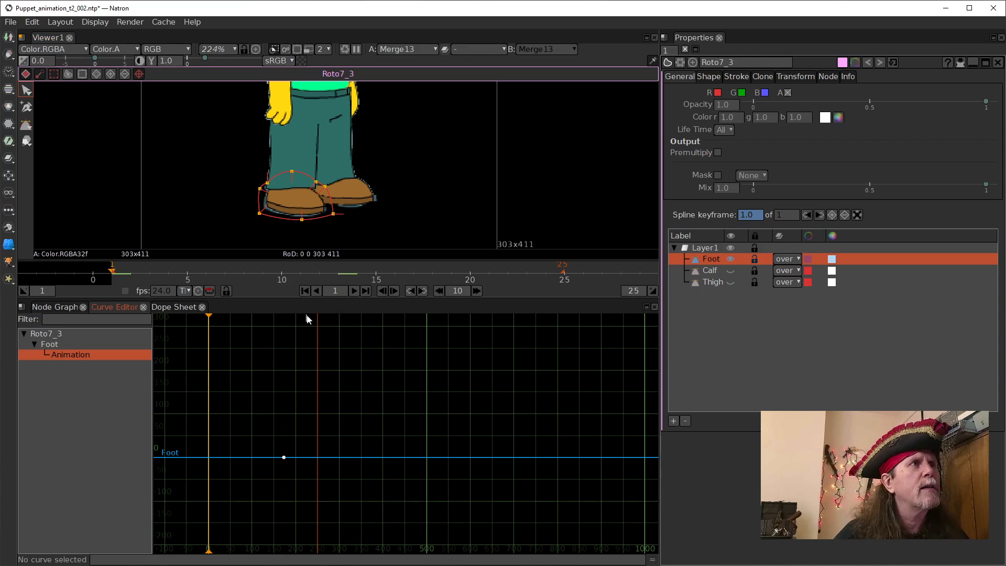
Delete the stray keyframe from the Foot shape's animation curve.
drag(267, 429, 313, 492)
drag(273, 457, 322, 495)
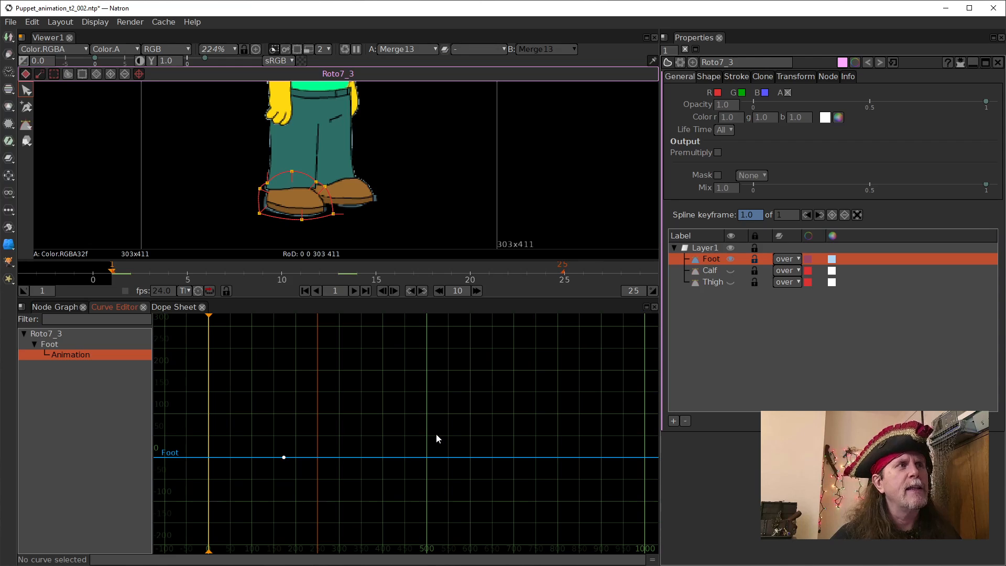
key(Delete)
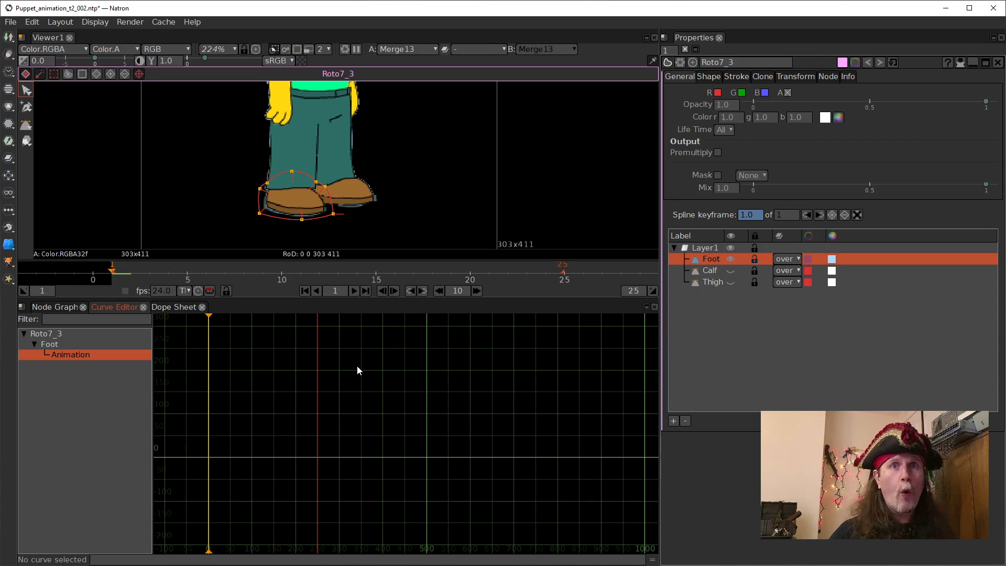
Open the Roto6 node in the RightArm1 group and display its Bezier1 animation curve to check for stray keyframes.
click(46, 307)
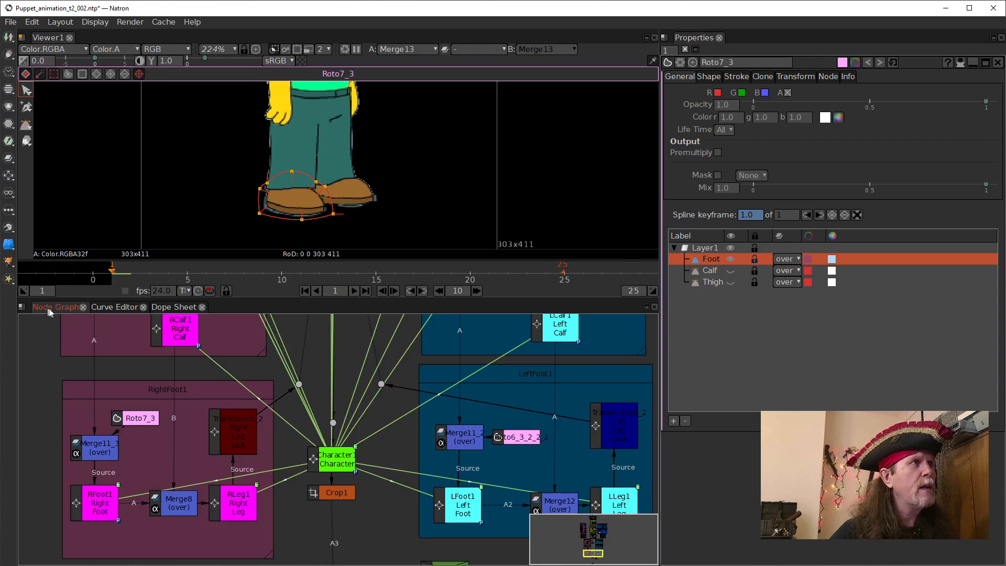
drag(378, 426, 371, 507)
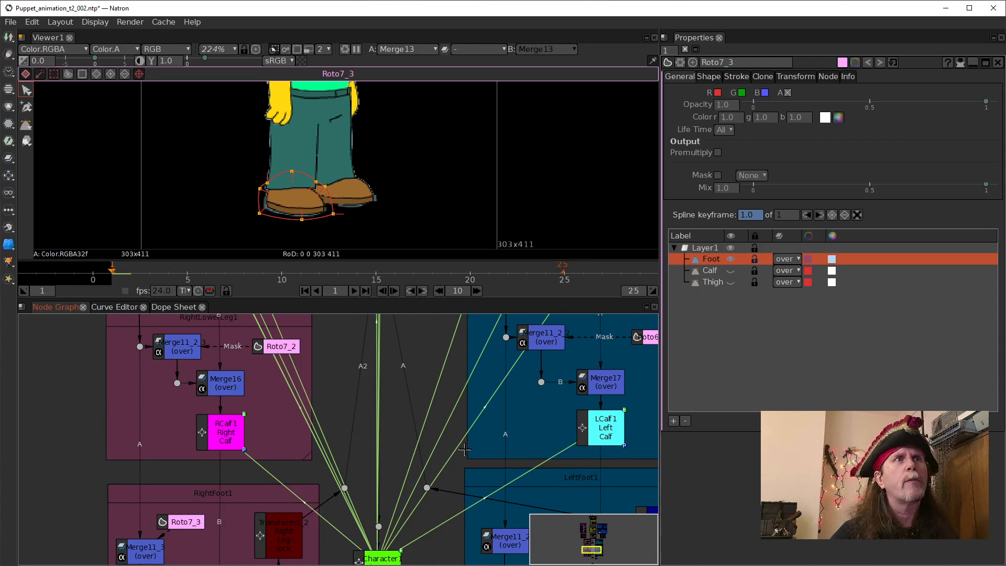
drag(382, 409, 355, 372)
drag(321, 406, 316, 473)
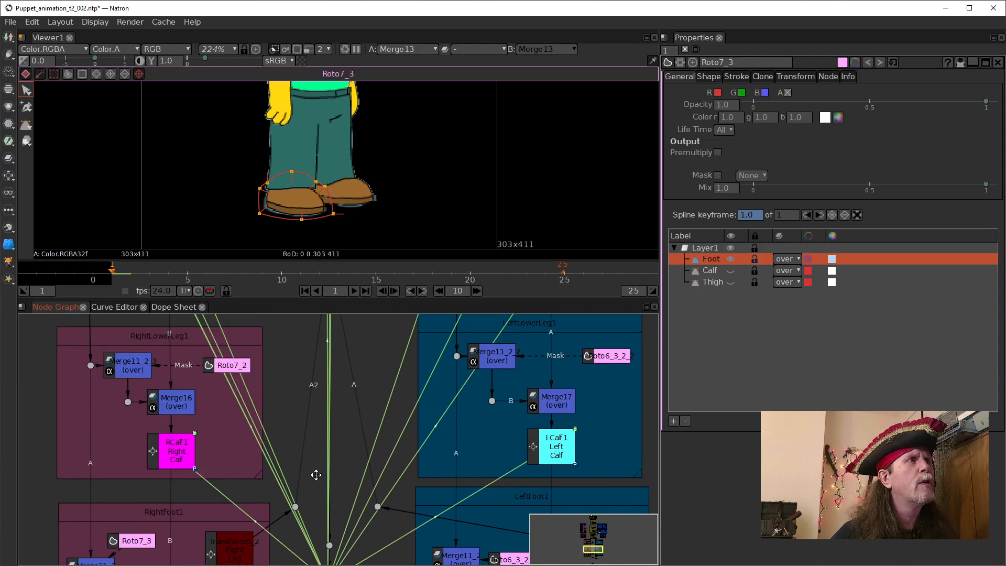
drag(306, 388, 338, 543)
drag(322, 324, 332, 518)
drag(215, 395, 227, 458)
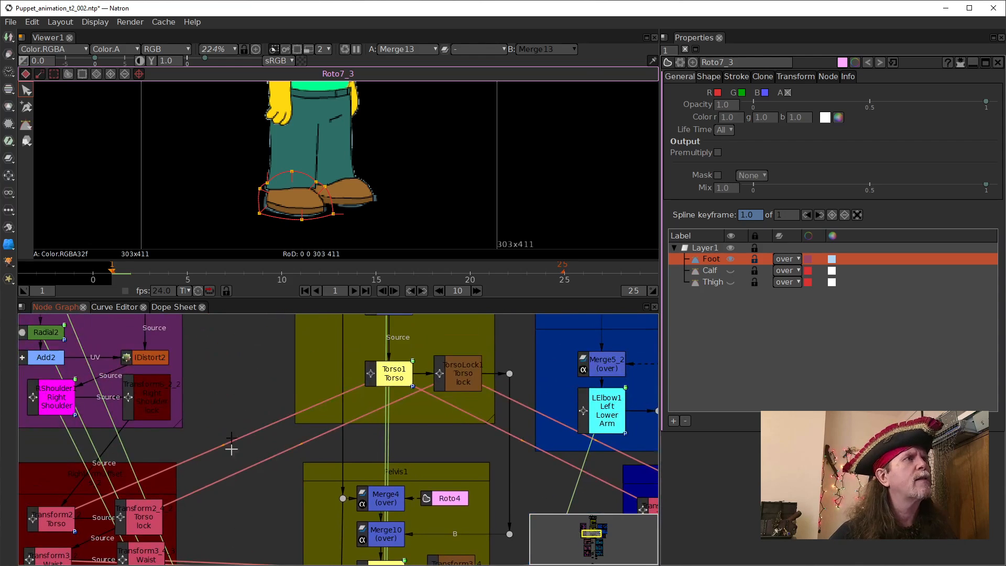
drag(231, 414, 247, 524)
drag(249, 437, 243, 544)
drag(251, 409, 257, 479)
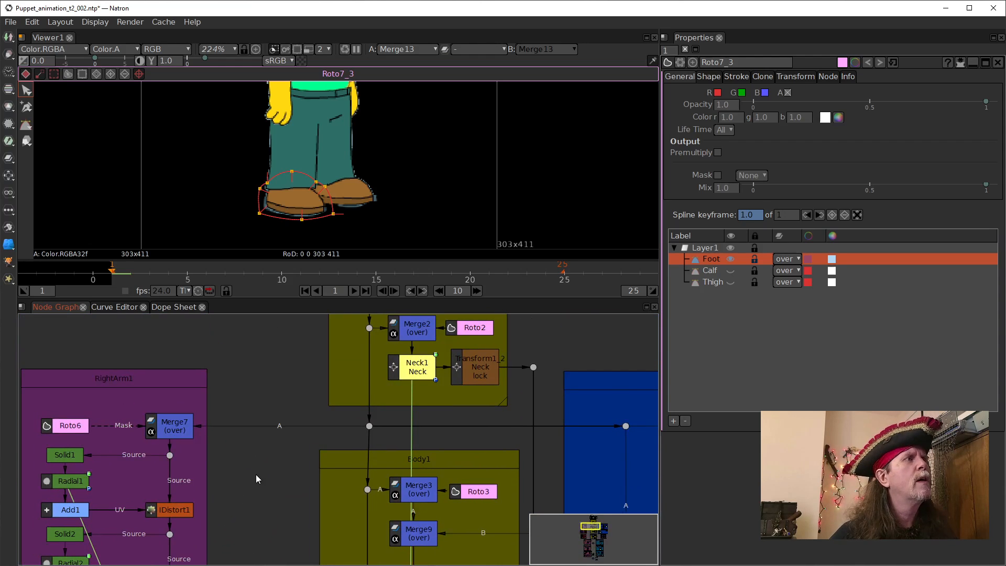
double_click(70, 426)
click(123, 309)
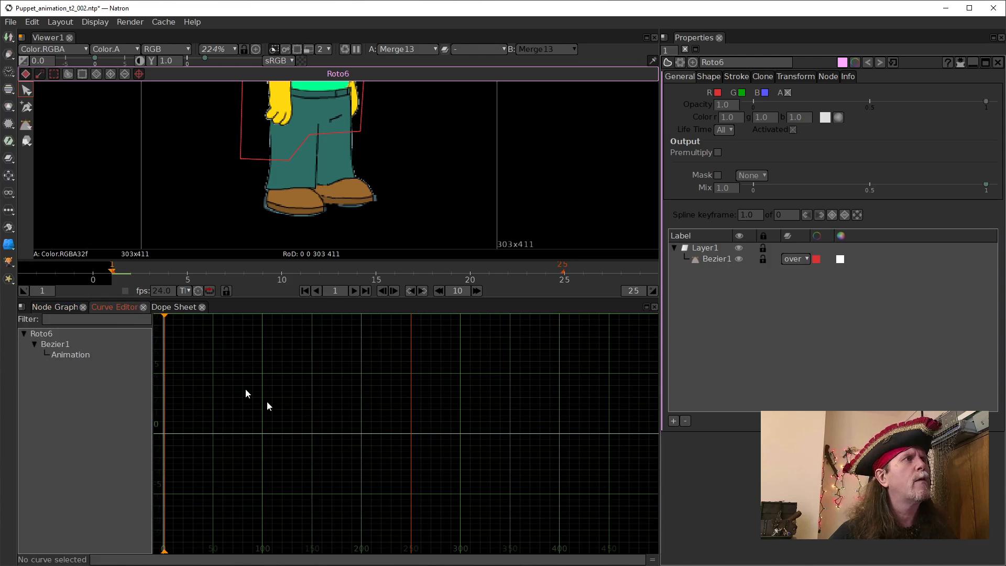
click(79, 356)
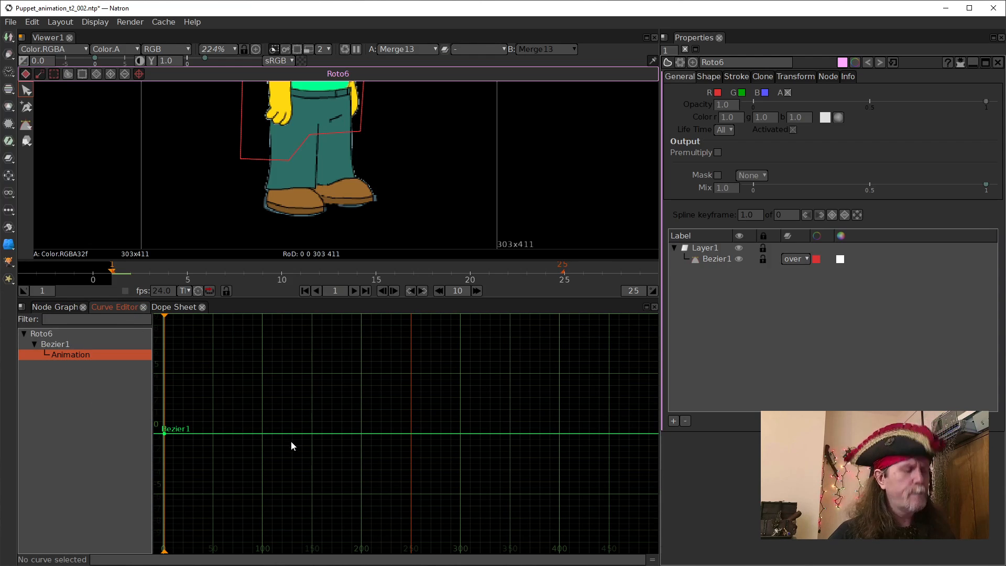
Open the Roto5 node in the LeftUpperArm1 group and display its UpperArm animation curve.
click(61, 309)
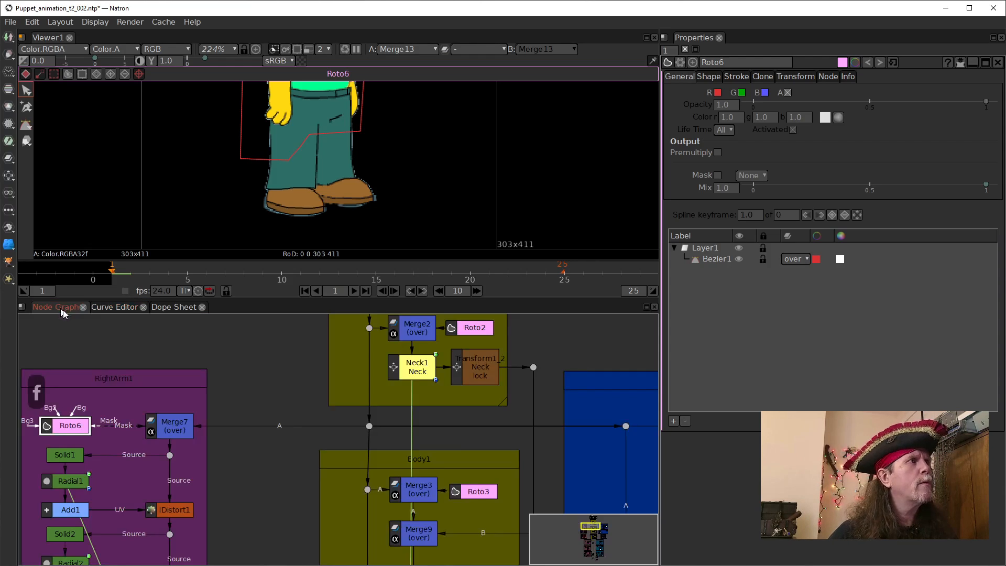
drag(603, 451, 270, 402)
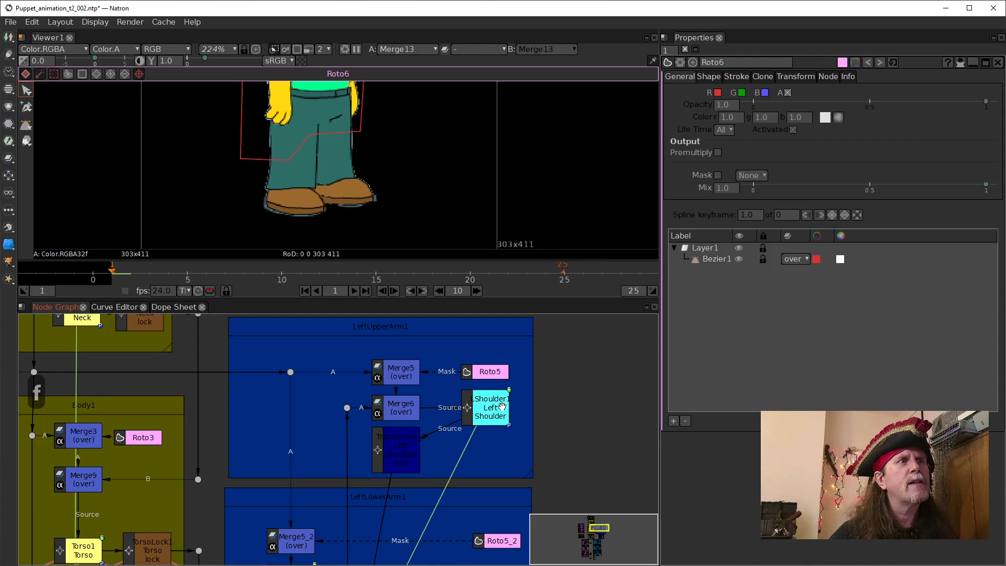
click(488, 371)
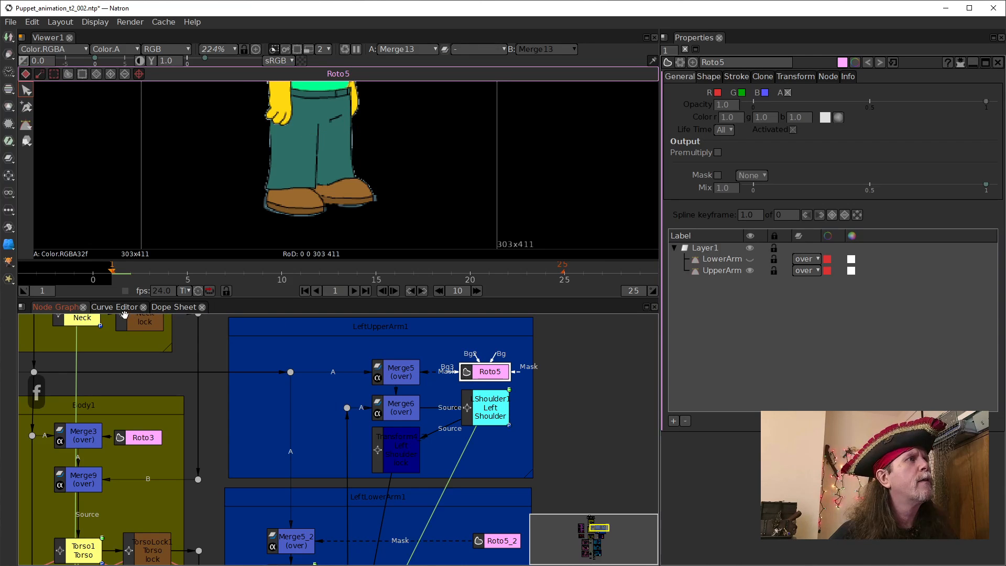
click(122, 309)
click(94, 356)
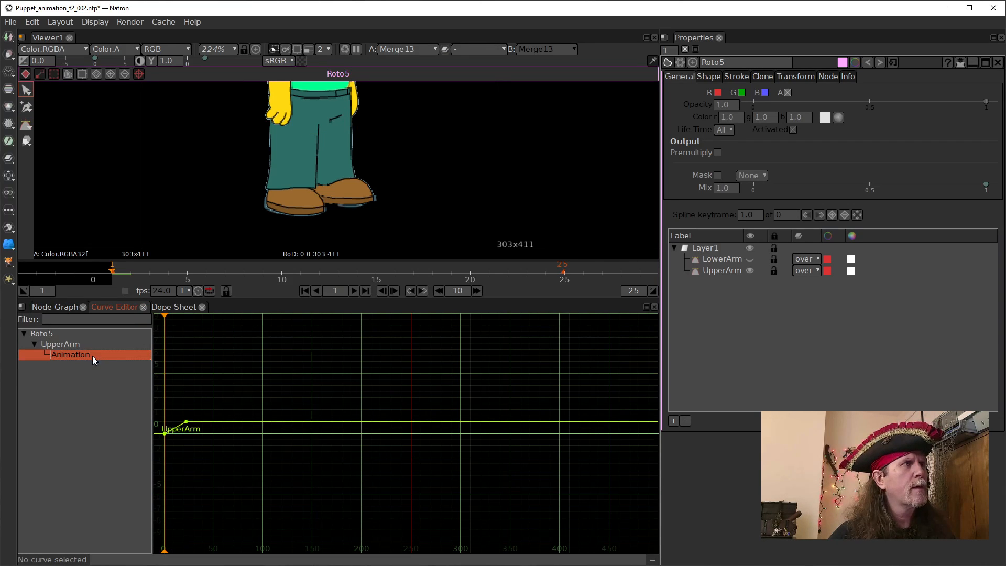
Select Roto5's UpperArm shape and compare its outline in the viewer at frames before and between its curve keyframes.
drag(281, 465, 460, 487)
scroll(388, 474, up, 4)
drag(365, 459, 426, 483)
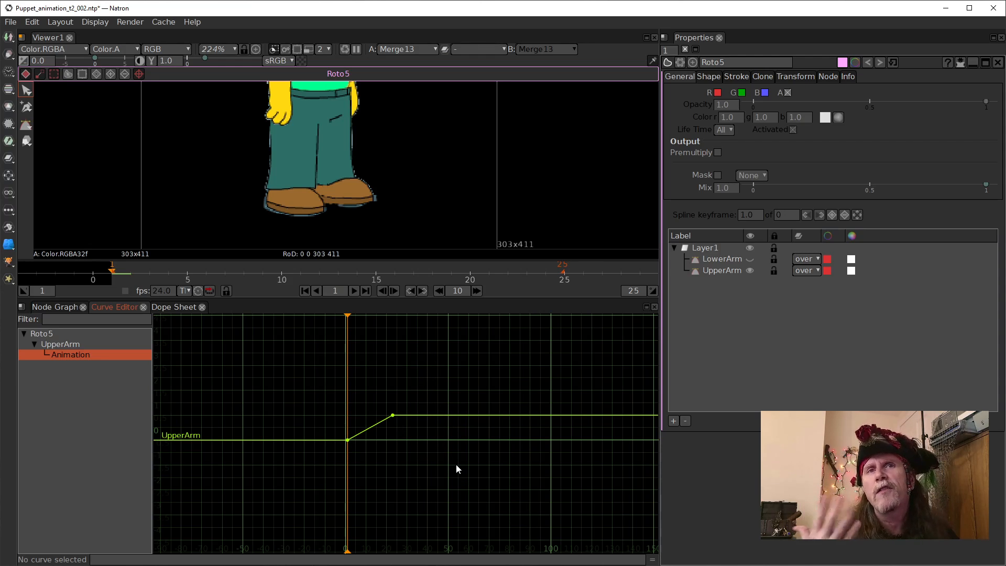
drag(427, 360, 430, 397)
click(731, 269)
drag(466, 173, 397, 296)
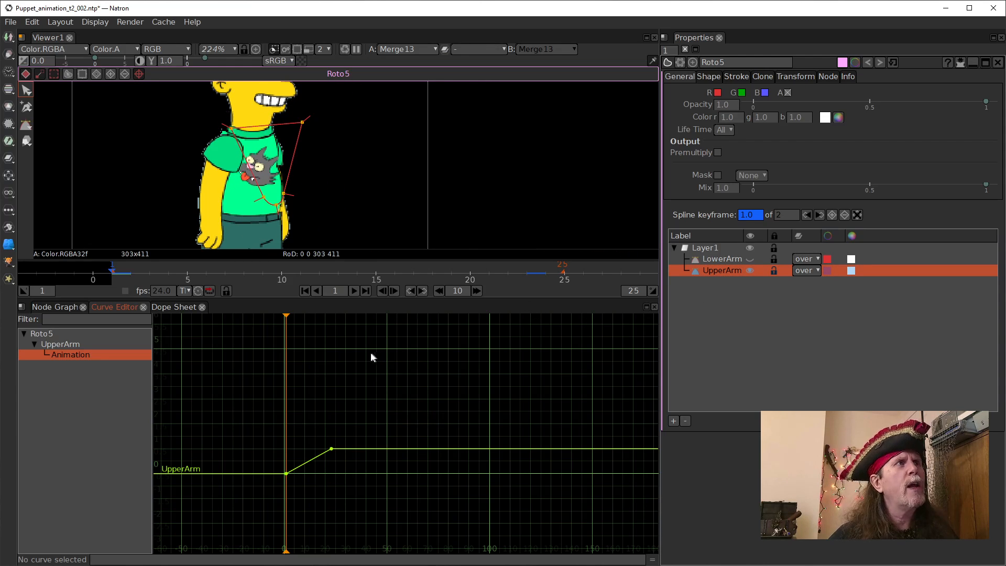
click(392, 289)
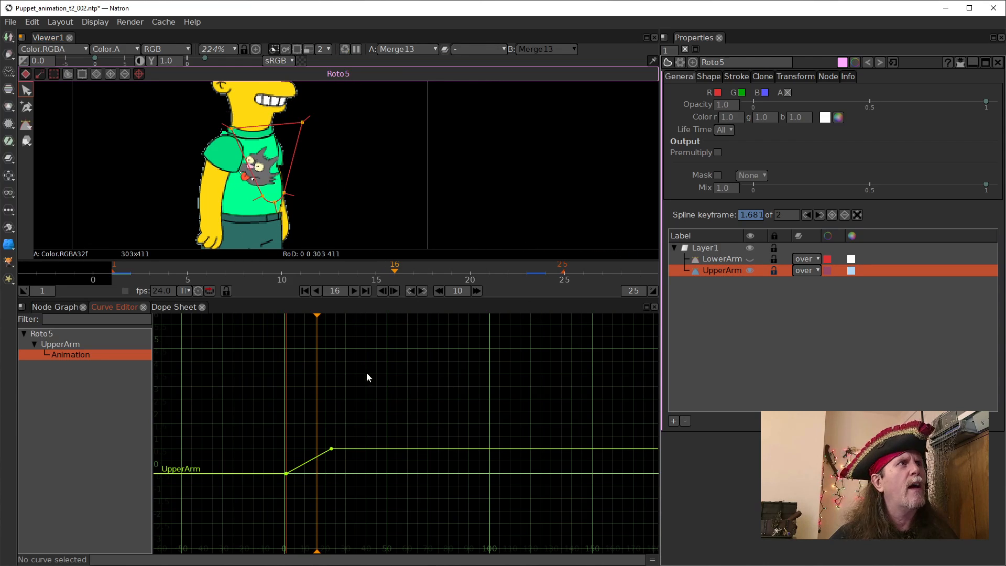
drag(313, 321, 250, 356)
Delete both keyframes from the UpperArm animation curve and scrub through frames to check the shape.
drag(393, 399, 269, 537)
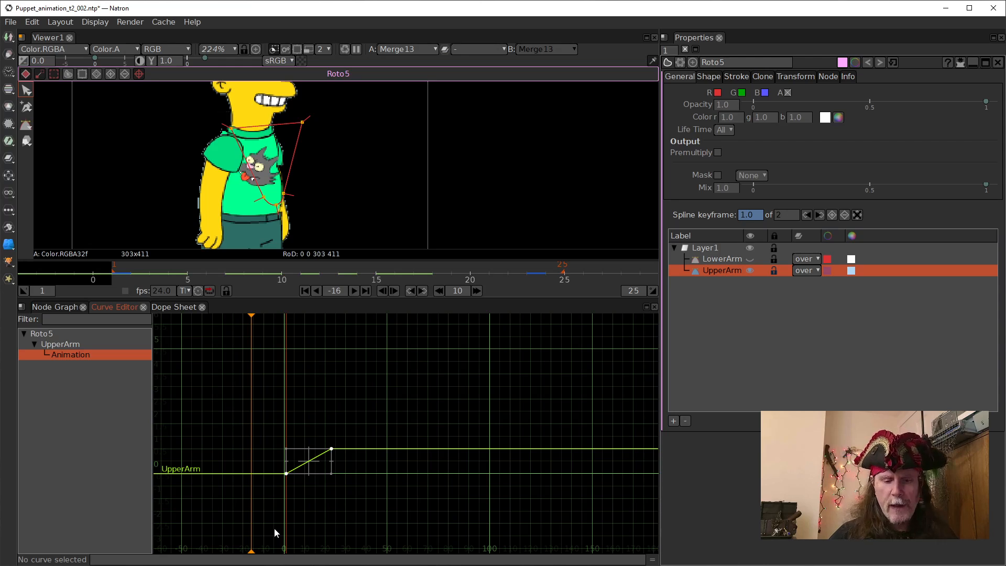
key(Delete)
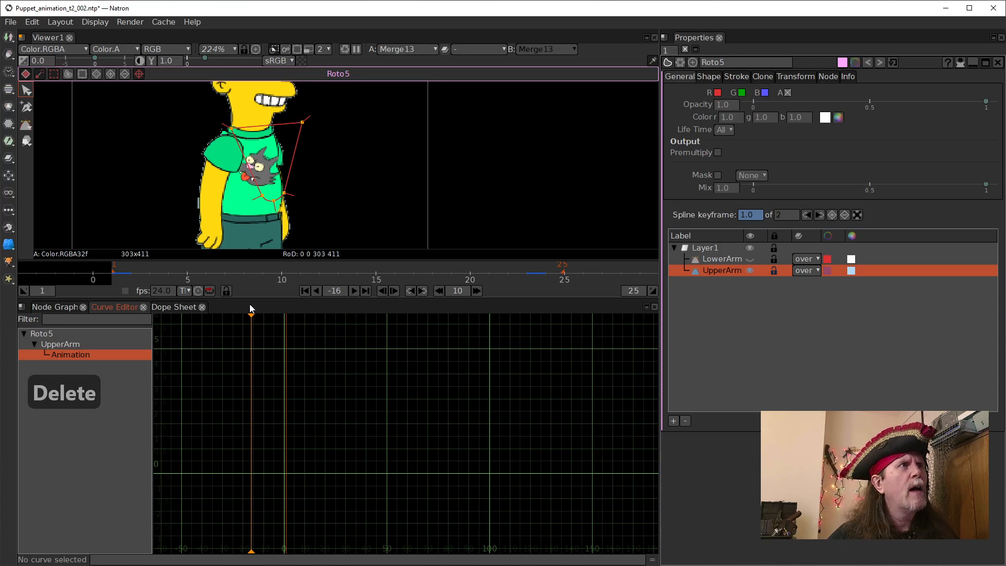
drag(252, 318, 295, 341)
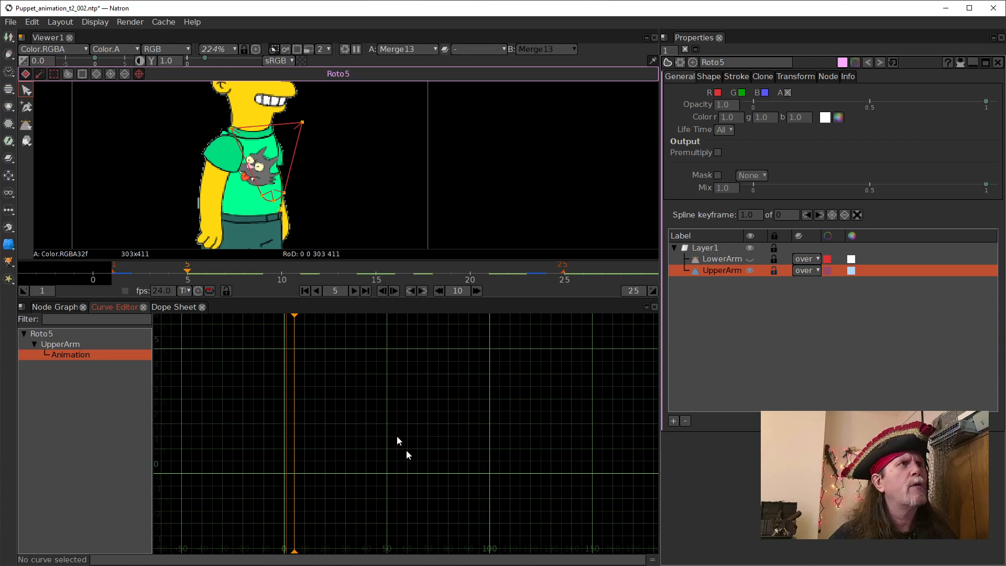
Display the Merge6 output in the viewer and inspect the left arm with its UpperArm outline around frame 6.
click(64, 307)
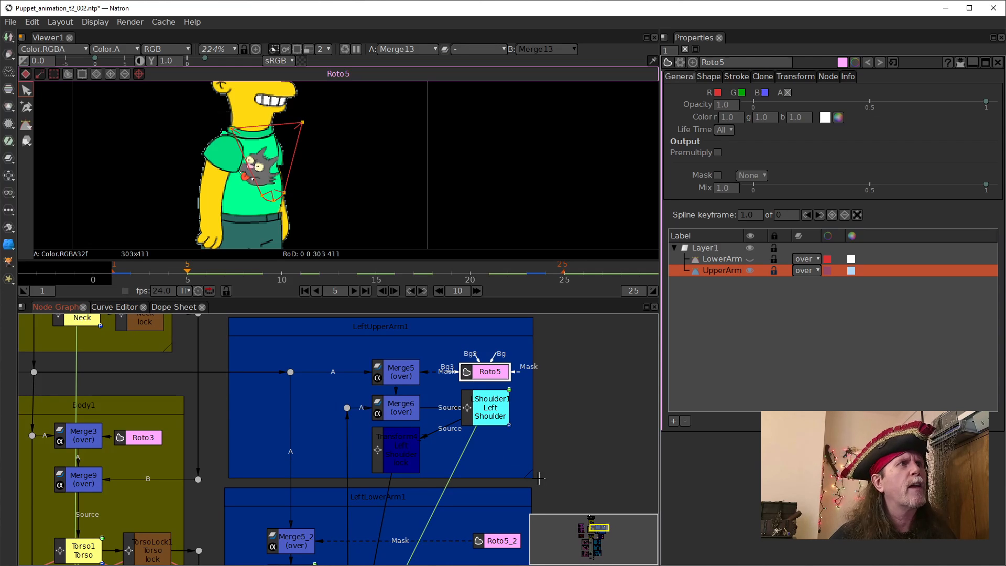
click(402, 407)
key(1)
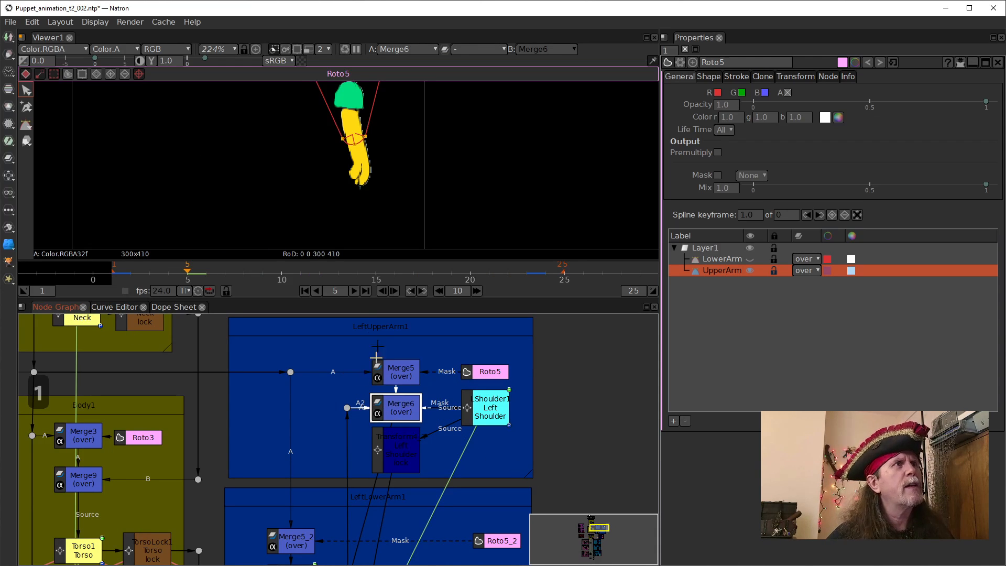
mouse_move(189, 273)
mouse_down()
mouse_move(527, 277)
mouse_move(206, 278)
mouse_up()
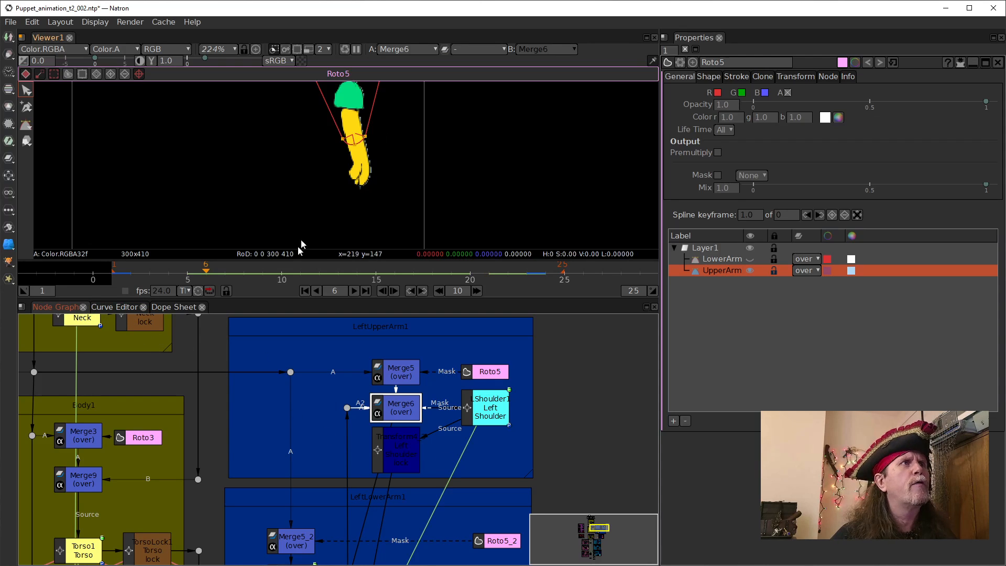
scroll(382, 175, up, 5)
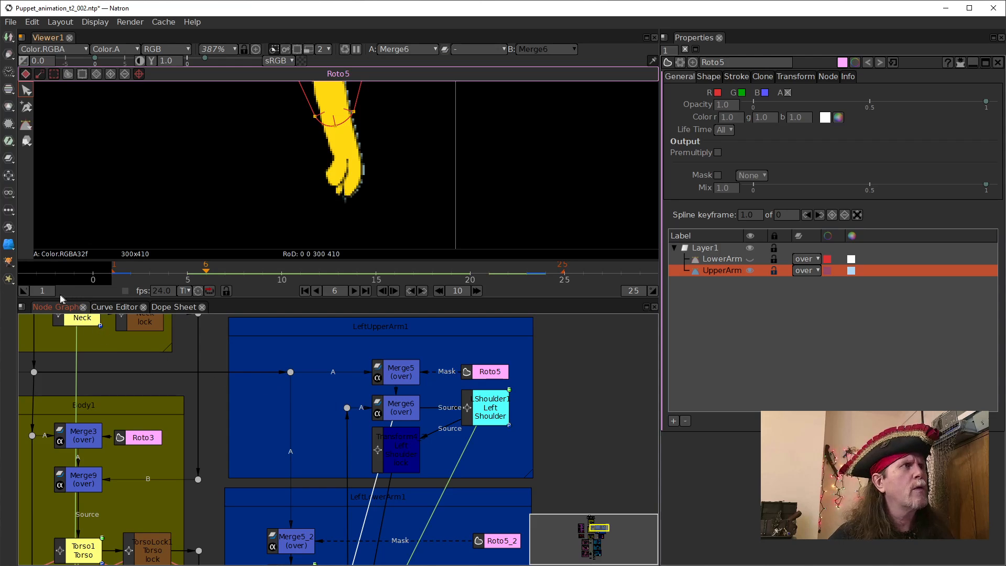
Undo the deletion of the UpperArm keyframes and compare the shape's outline across the frames.
click(109, 309)
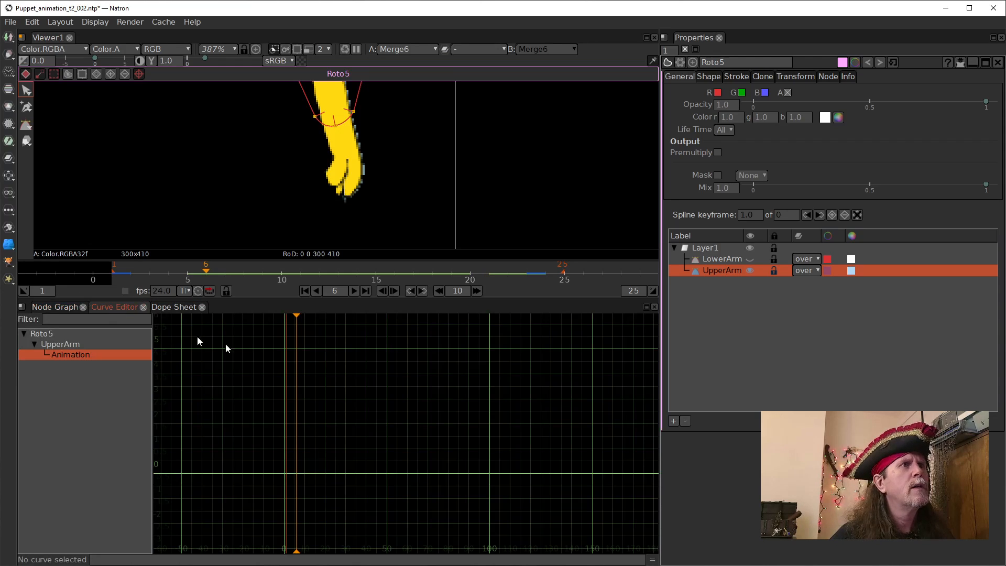
key(ctrl+z)
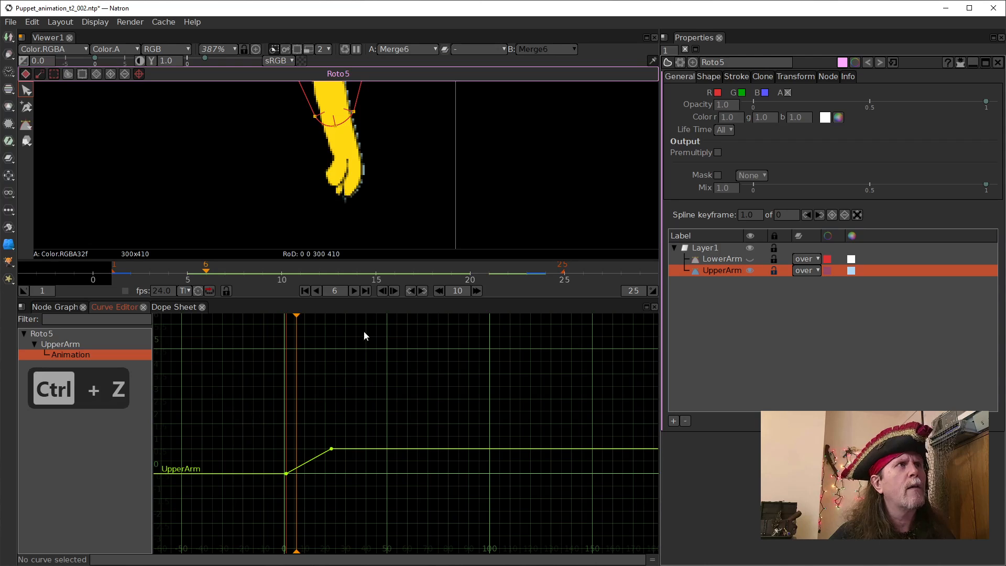
drag(295, 318, 403, 370)
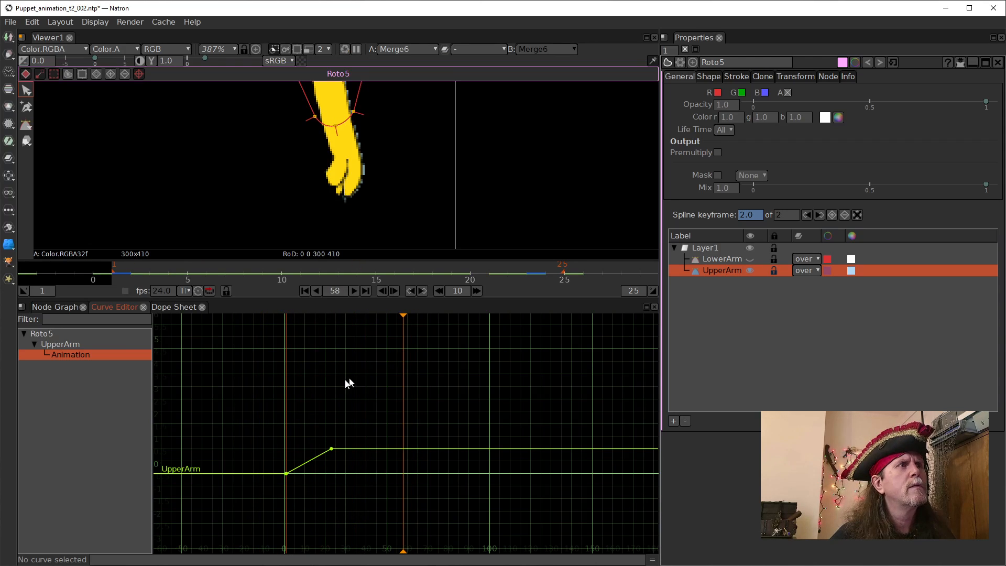
click(316, 290)
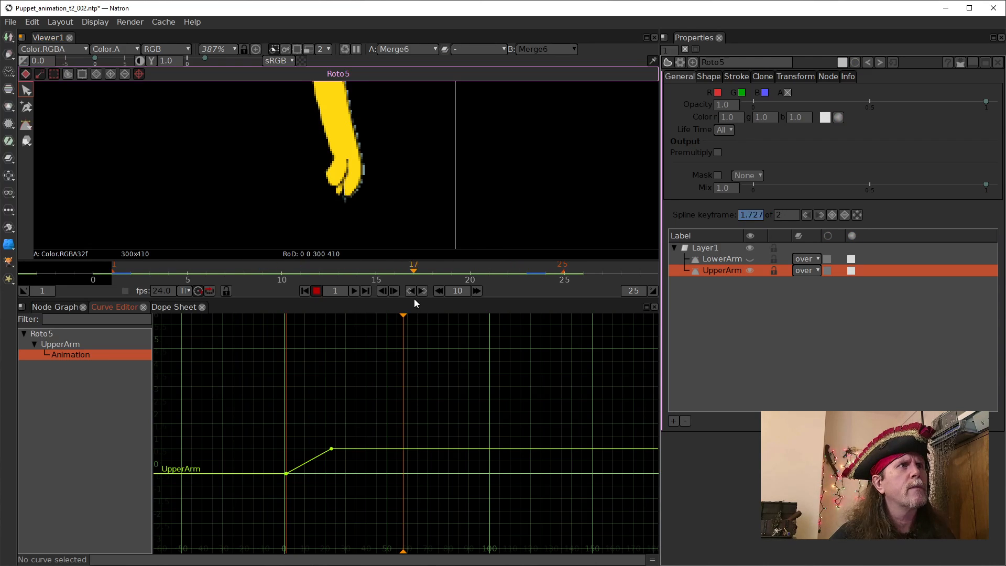
click(316, 290)
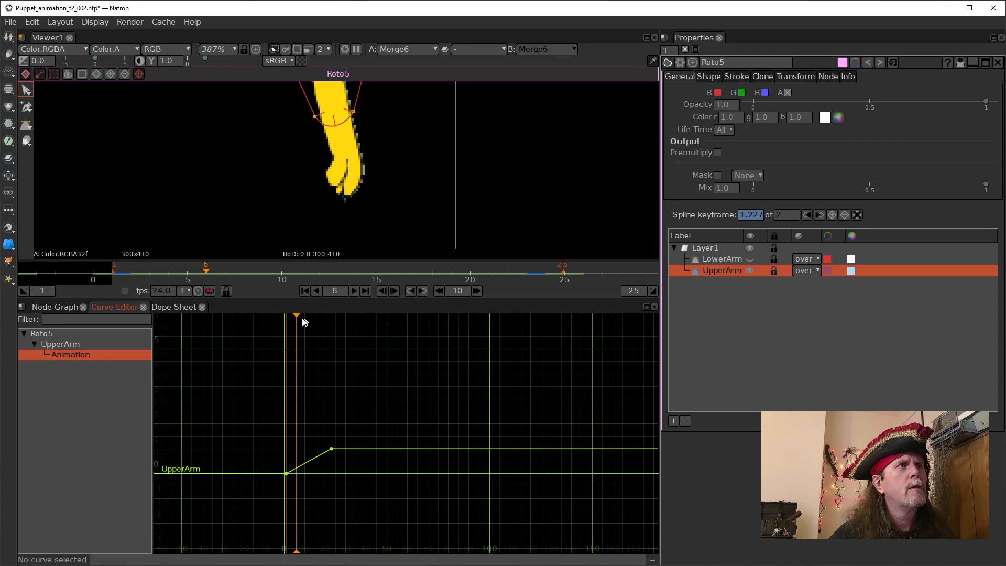
drag(297, 317, 358, 322)
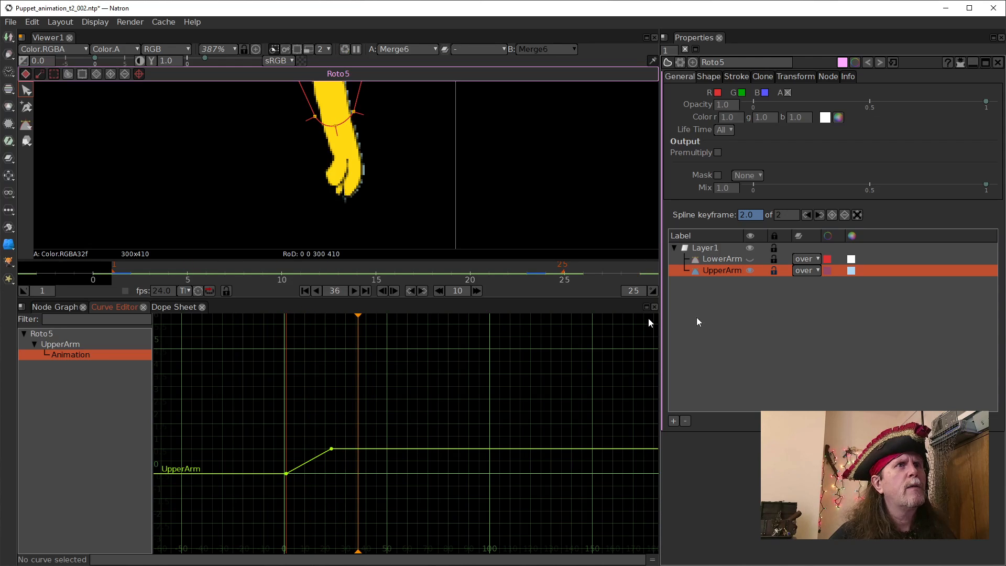
Make the LowerArm shape of Roto5 visible and check its outline around the hand at different frames.
click(724, 272)
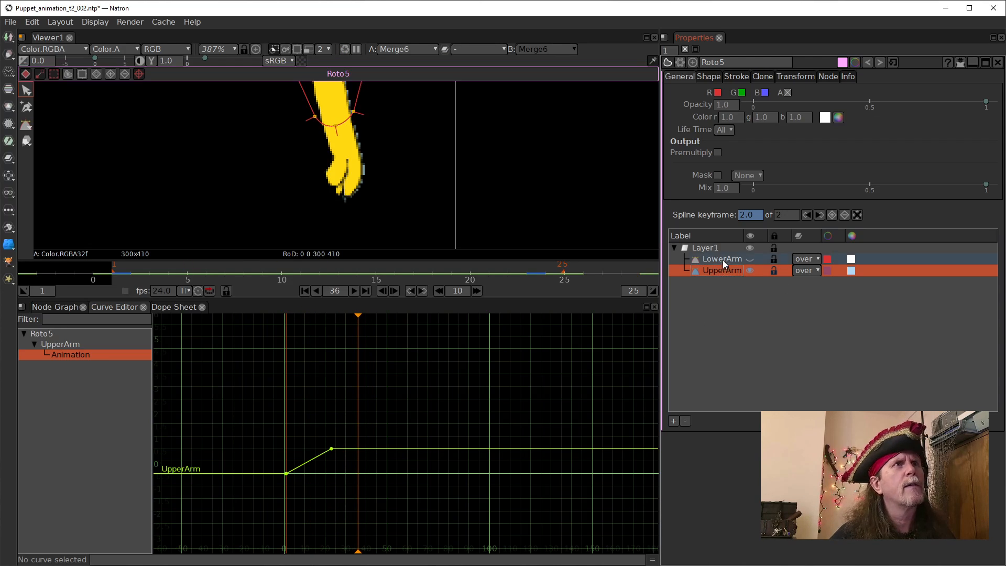
click(721, 259)
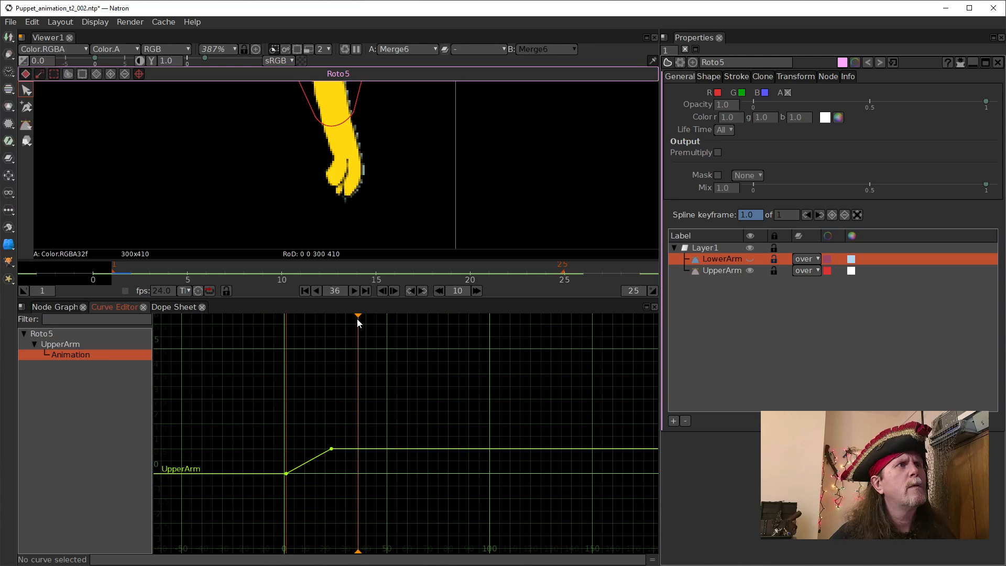
mouse_move(354, 317)
mouse_down()
mouse_move(301, 318)
mouse_move(374, 322)
mouse_up()
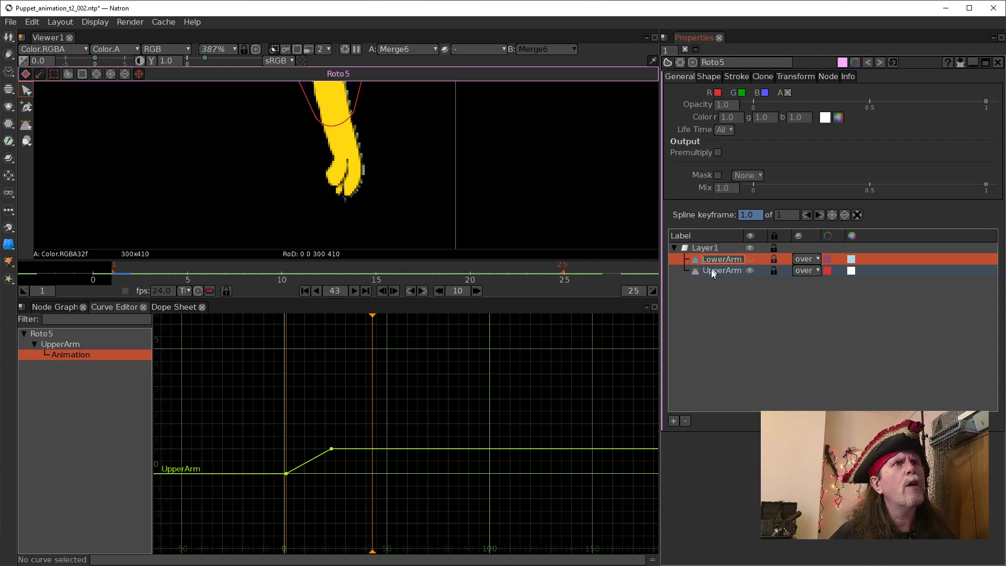
click(750, 258)
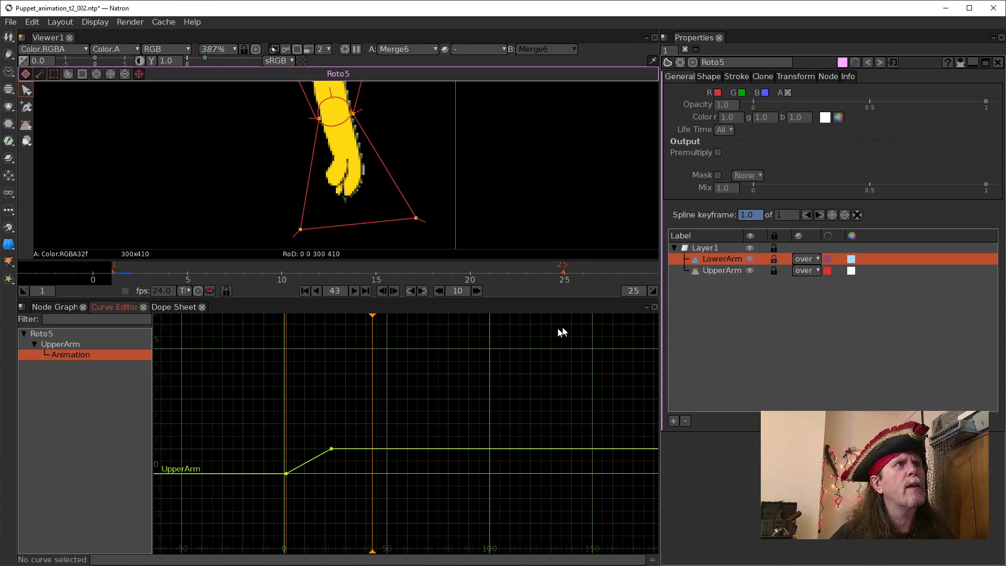
drag(373, 315, 309, 367)
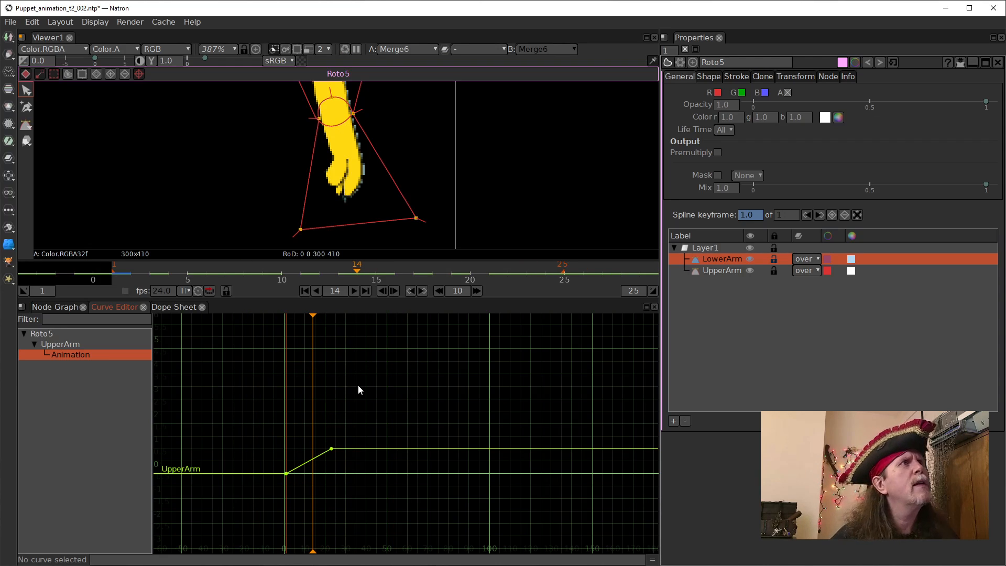
click(10, 22)
click(311, 421)
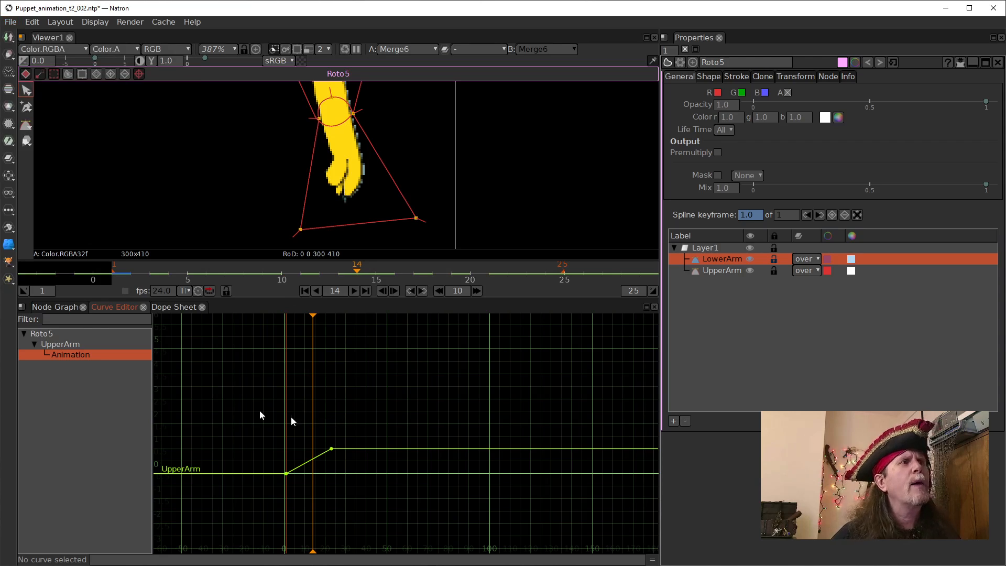
Dock the Node Graph in its own pane below the Curve Editor and bring the Pelvis1 group into view.
drag(64, 307, 276, 456)
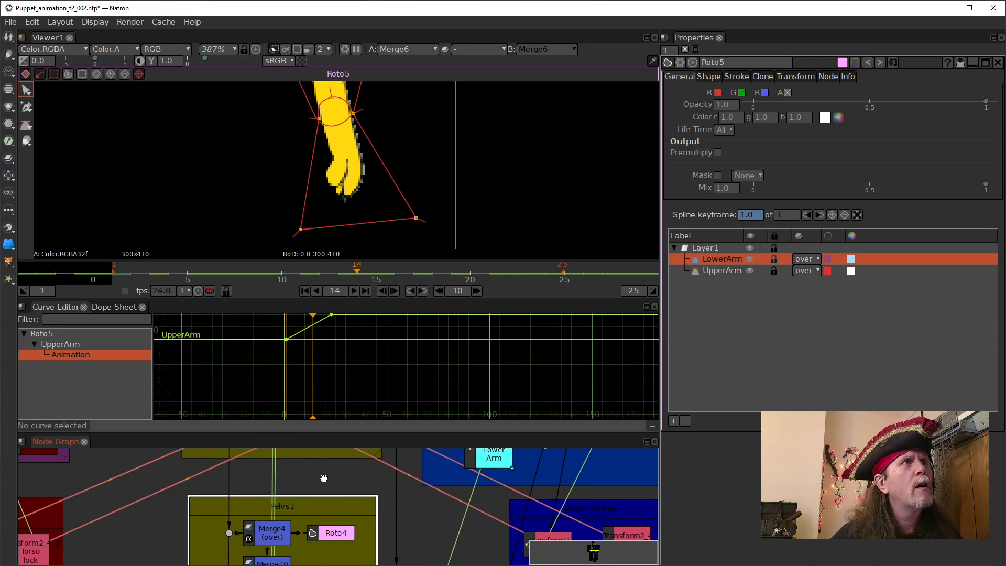
drag(395, 499, 392, 432)
scroll(372, 510, down, 1)
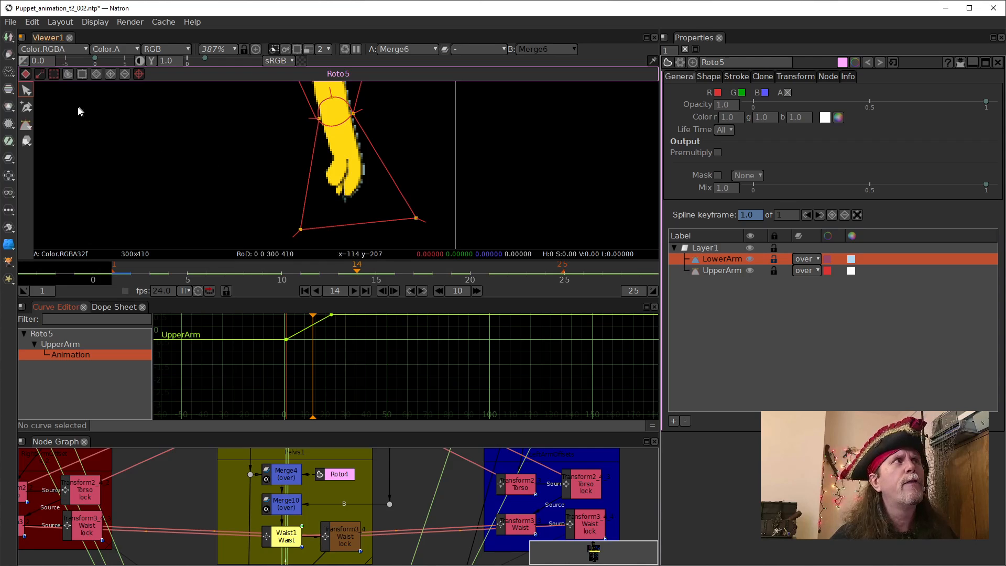
Reload the project Puppet_animation_t2_002.ntp and discard the unsaved changes.
click(11, 22)
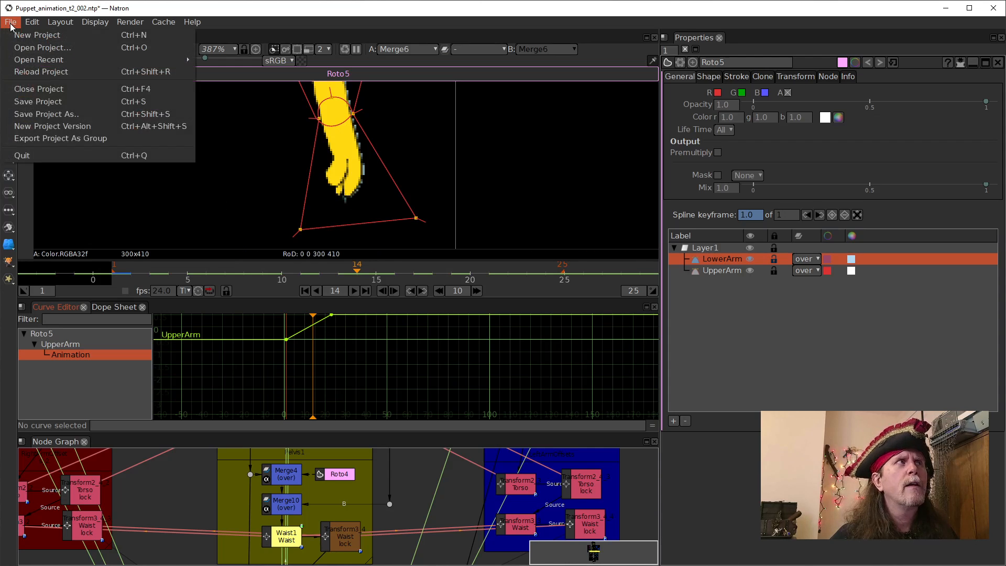
click(36, 73)
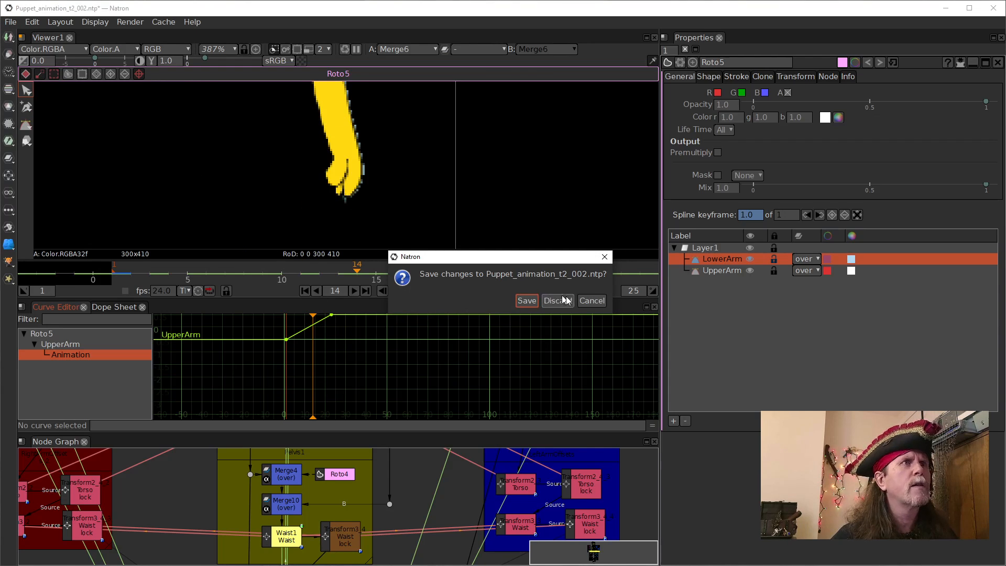
click(558, 300)
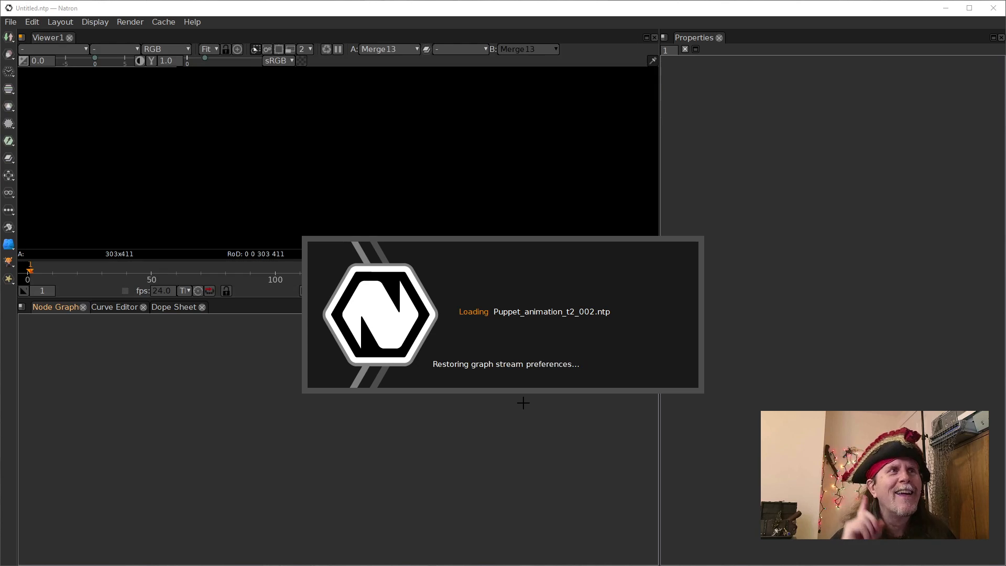
Examine the reloaded node graph around the pelvis, leg and left arm groups, and scrub the timeline while checking the puppet's feet.
key(f)
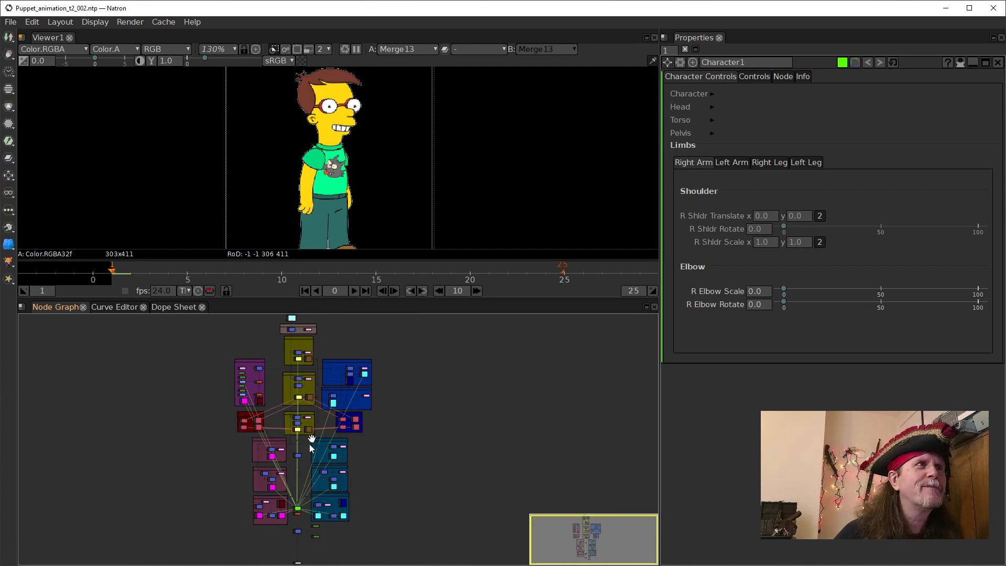
scroll(219, 456, up, 3)
scroll(219, 456, up, 1)
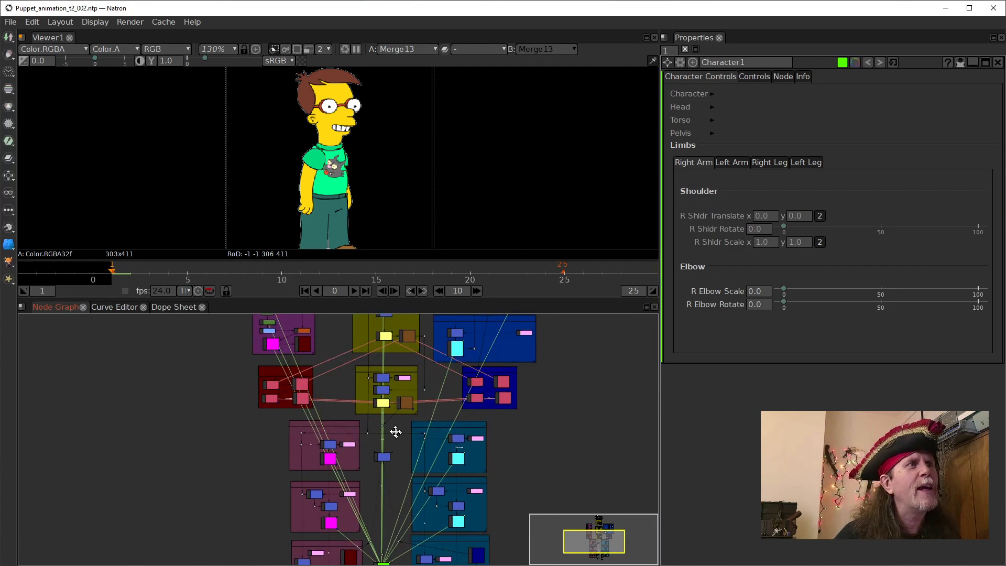
drag(398, 435, 318, 425)
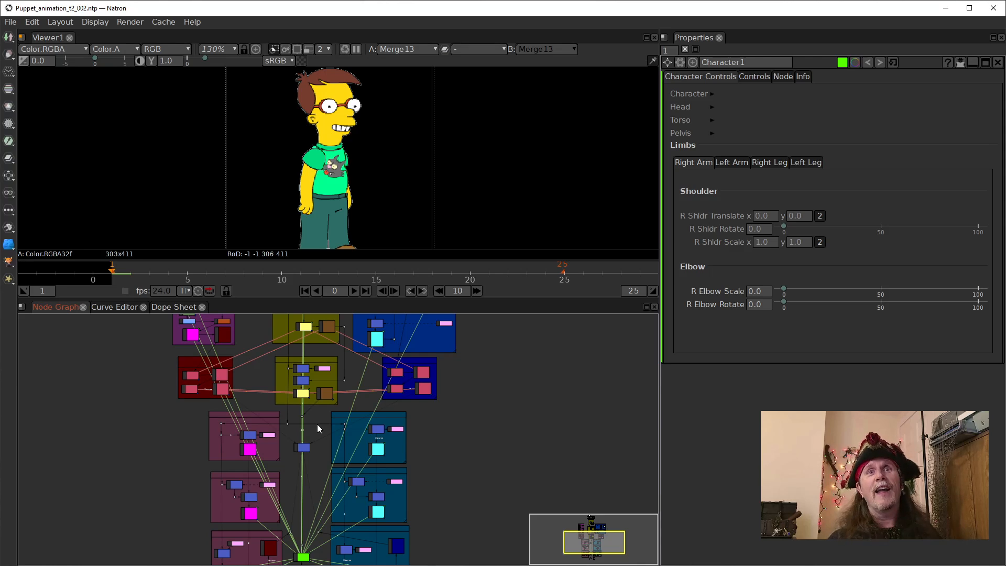
scroll(252, 439, up, 1)
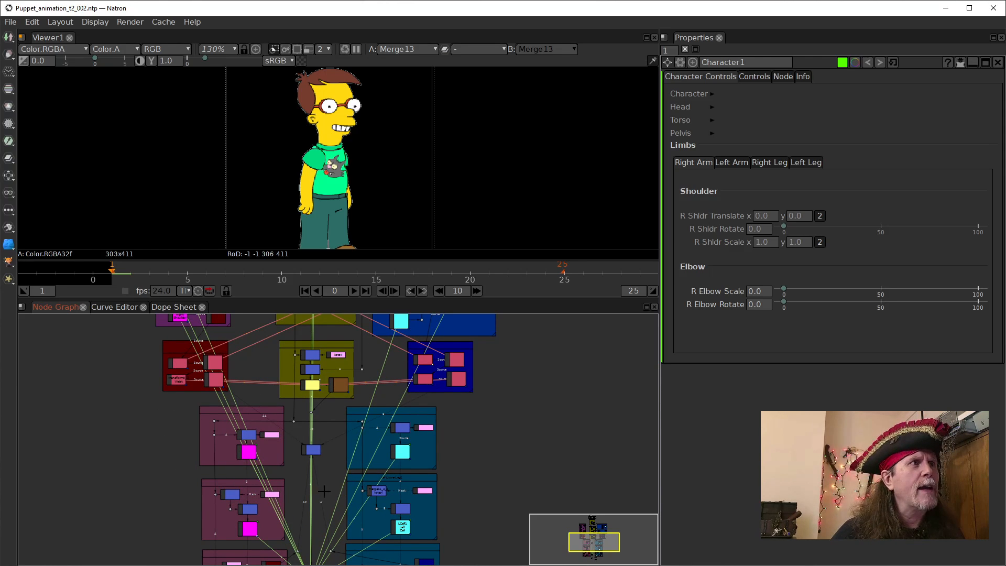
drag(411, 241, 397, 174)
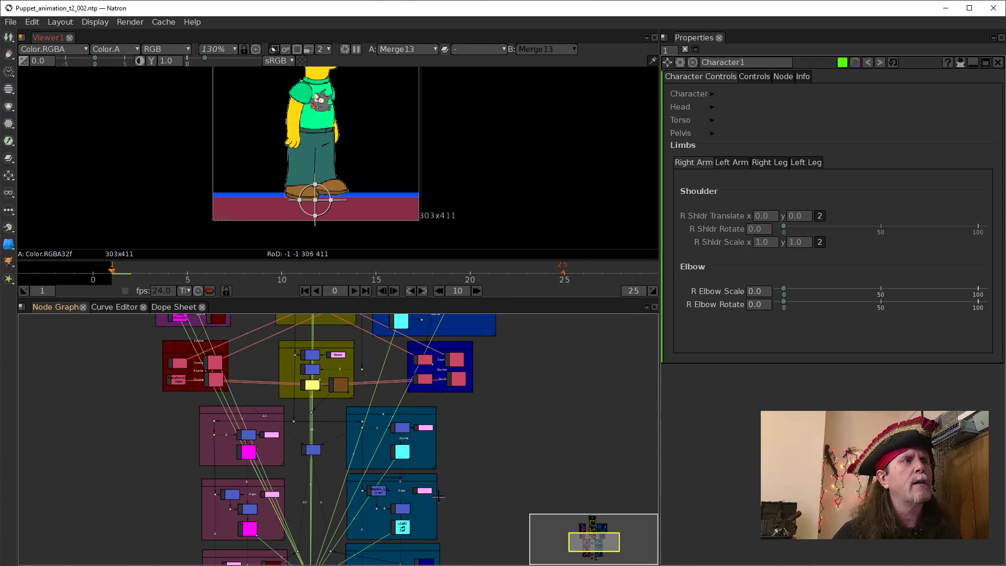
scroll(526, 417, up, 1)
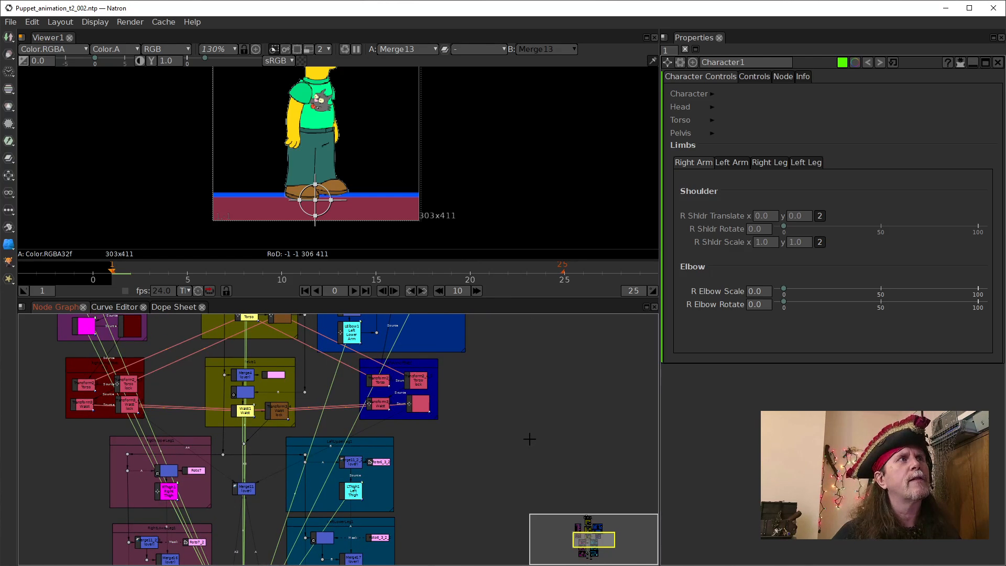
click(264, 269)
drag(273, 269, 164, 276)
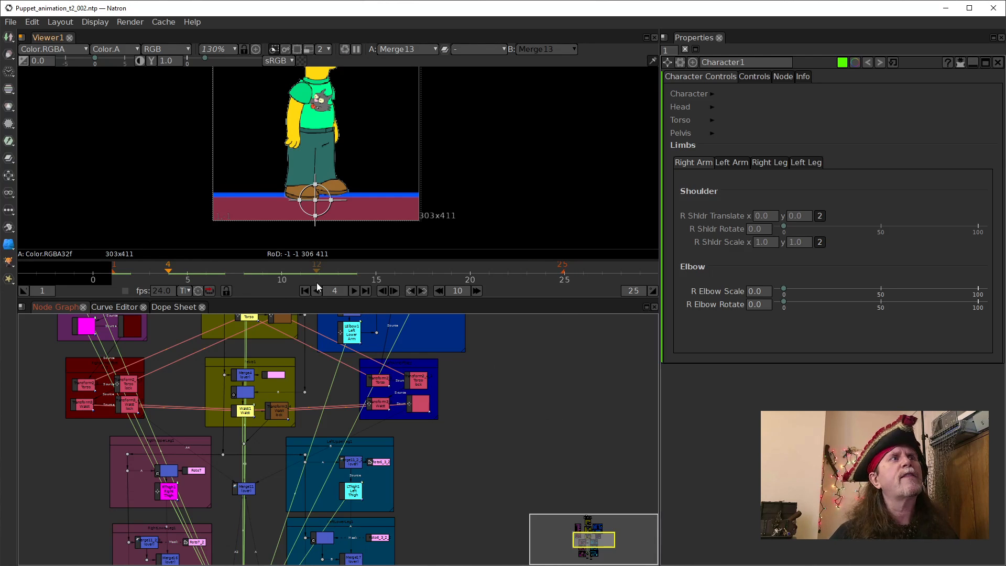
drag(561, 337, 551, 388)
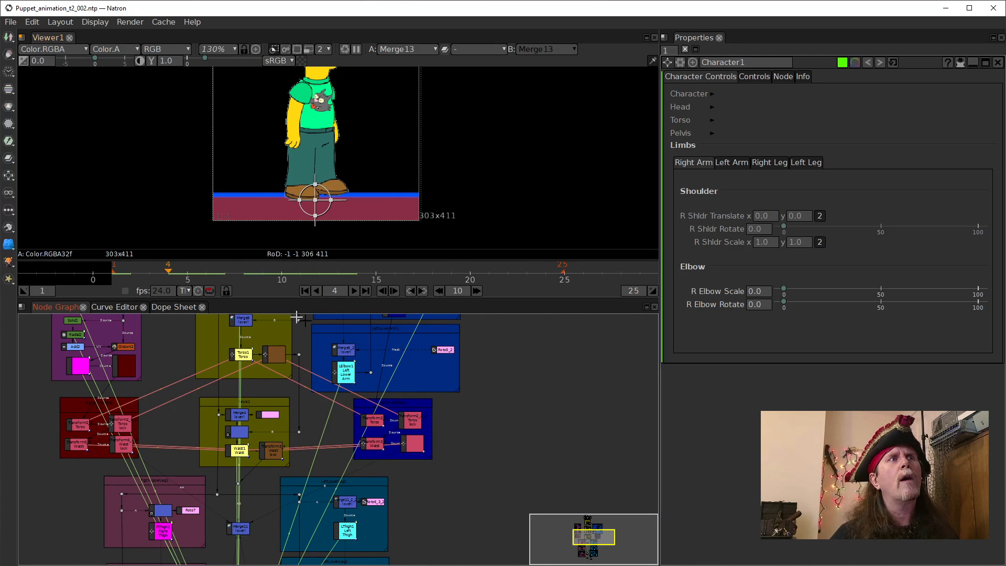
Return to frame 1 and show the Right Leg controls of the Character1 node.
click(304, 291)
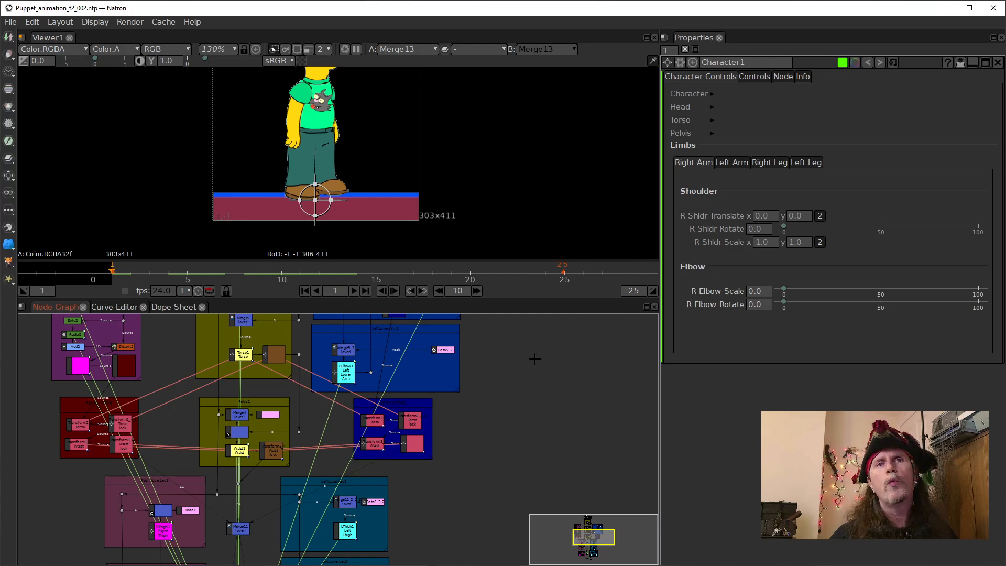
drag(533, 359, 546, 387)
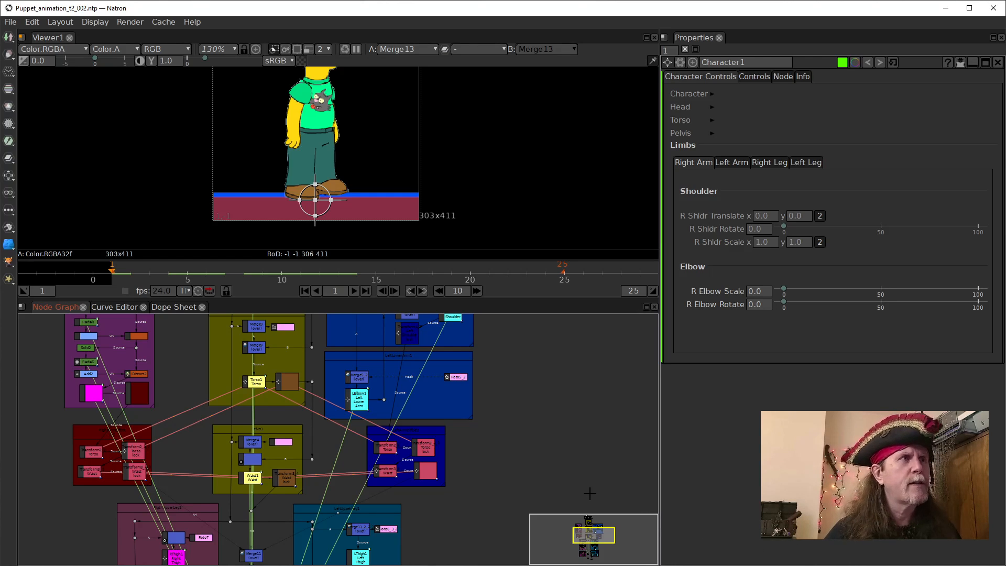
drag(532, 451, 575, 431)
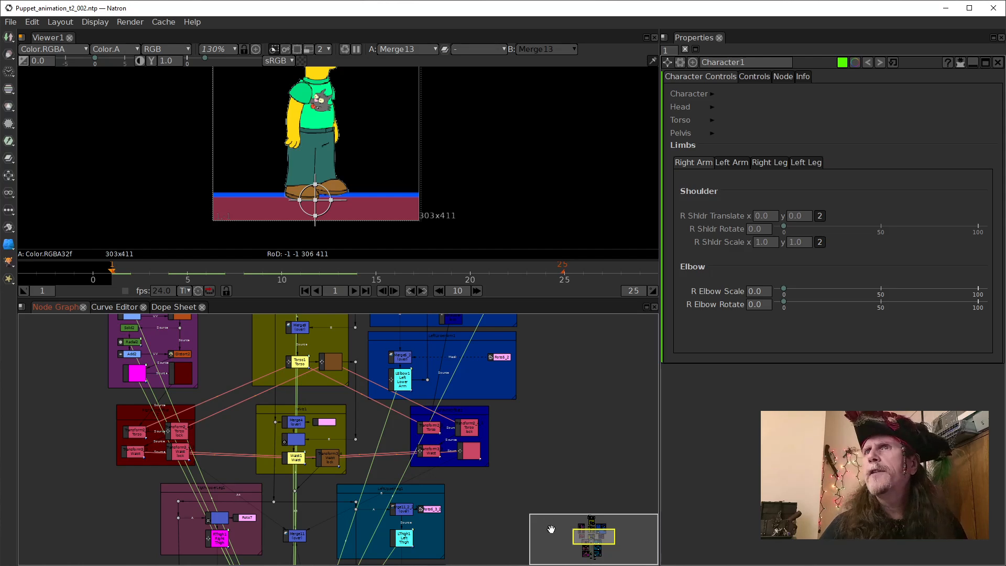
click(883, 444)
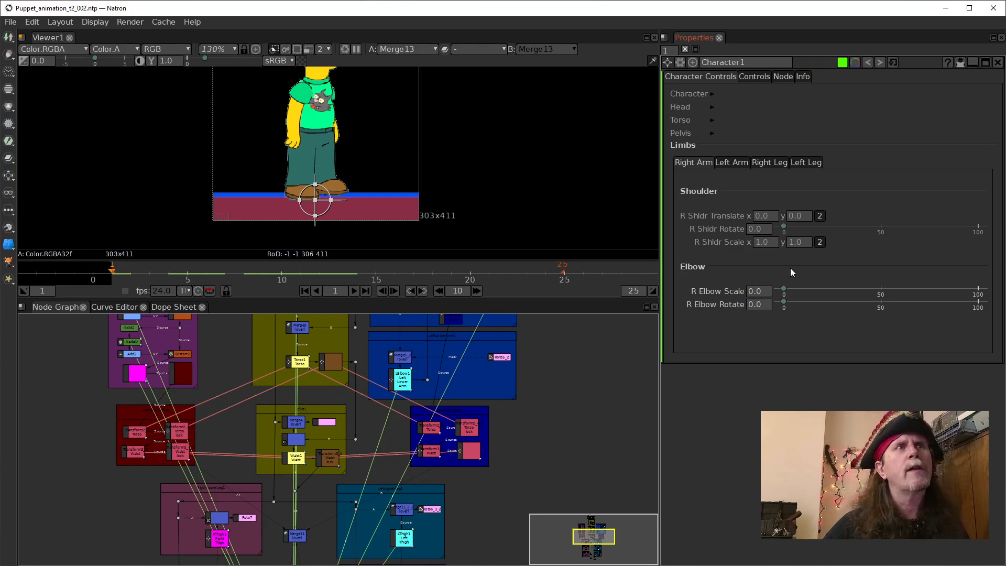
click(769, 162)
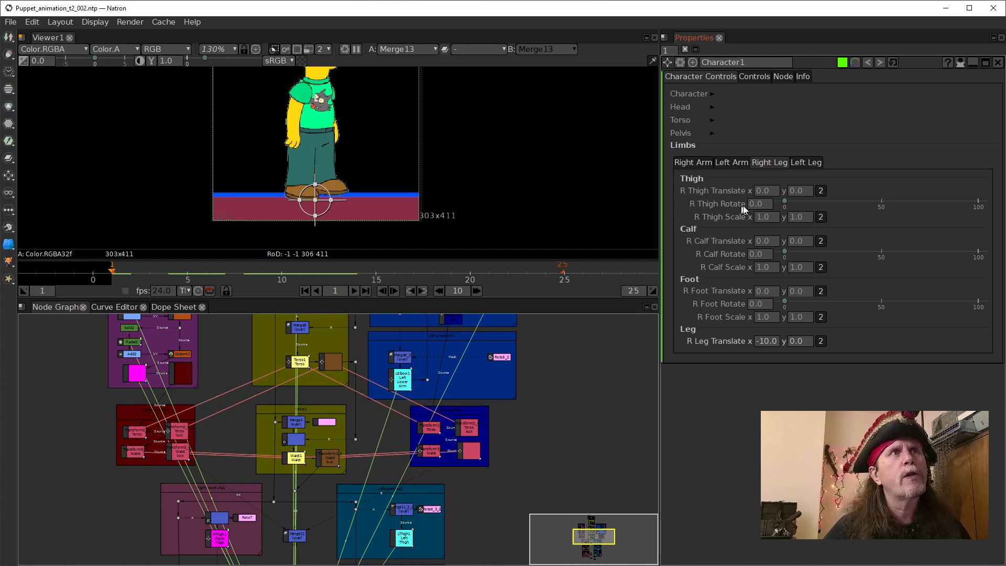
drag(491, 161, 498, 183)
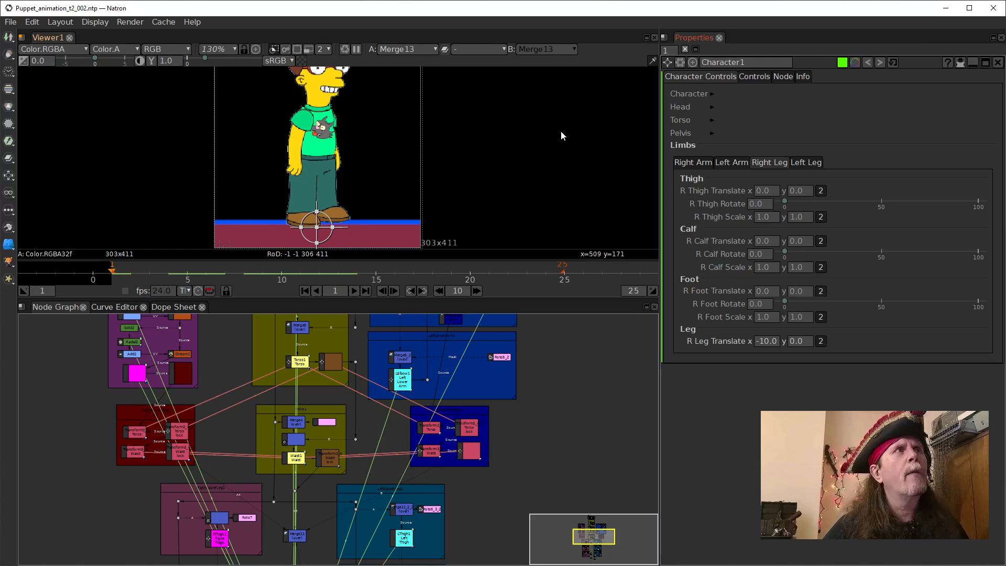
Expand the Head controls and try enlarging the neck scale to 2.0 in y and x.
drag(560, 130, 551, 165)
click(712, 107)
click(744, 120)
click(740, 146)
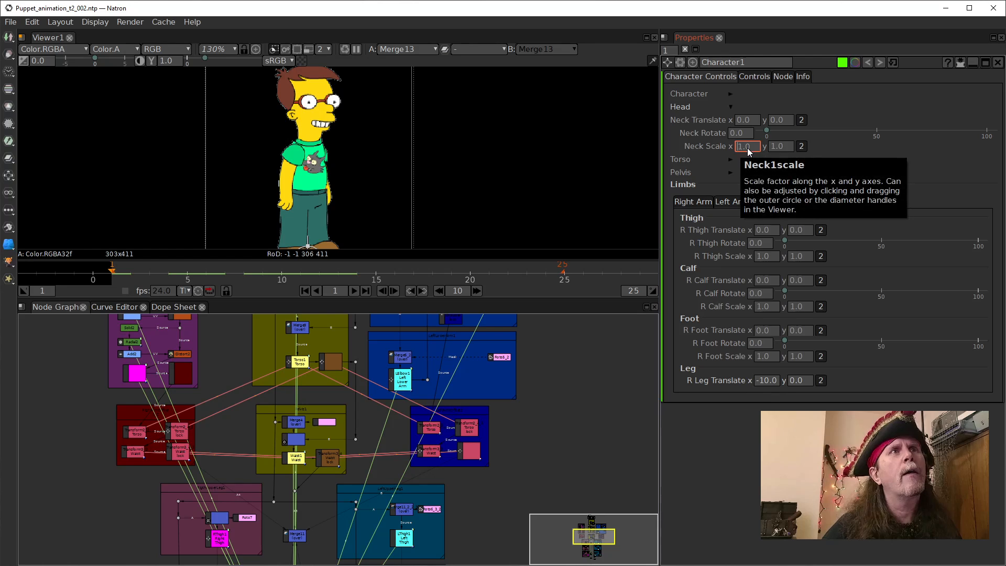
click(772, 146)
scroll(773, 146, up, 1)
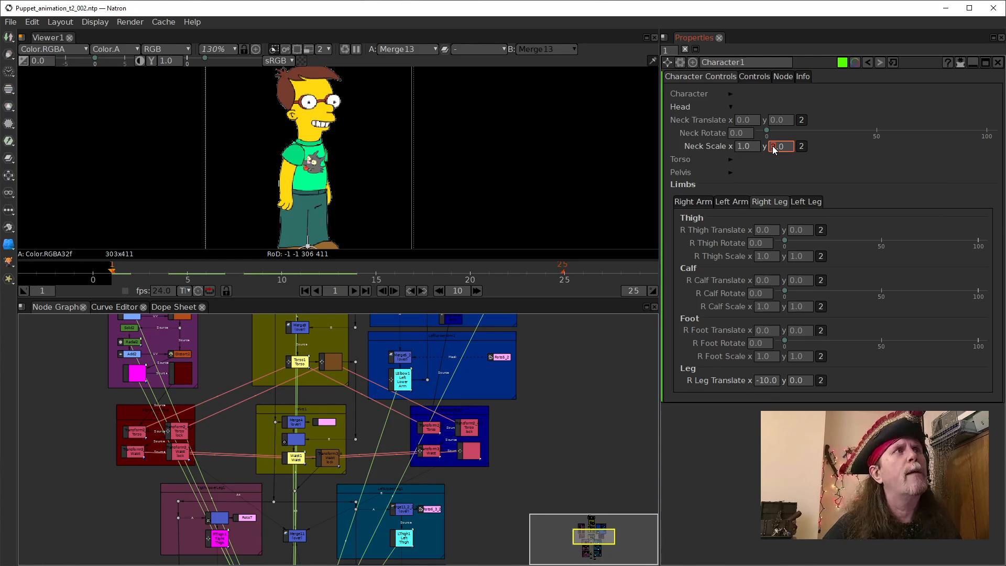
drag(502, 149, 492, 206)
double_click(780, 146)
click(728, 146)
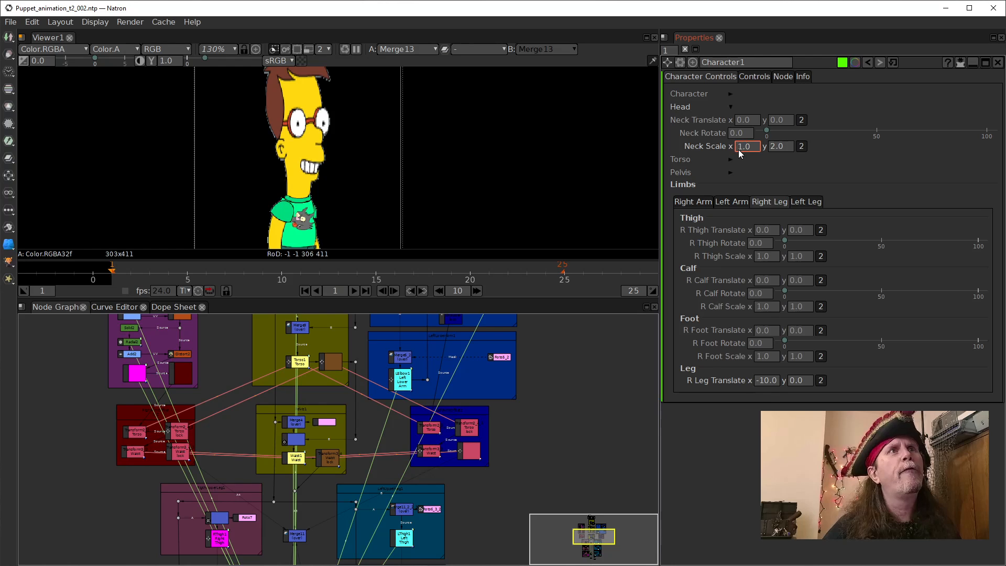
scroll(738, 149, up, 1)
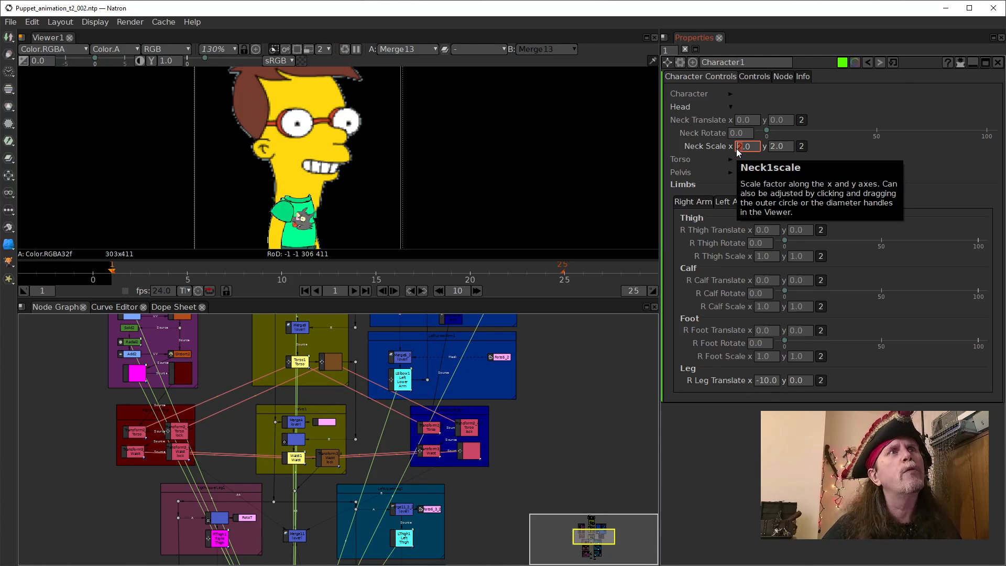
Reset the neck scale to 1.0 in both x and y.
scroll(737, 149, down, 1)
click(771, 147)
scroll(772, 147, down, 1)
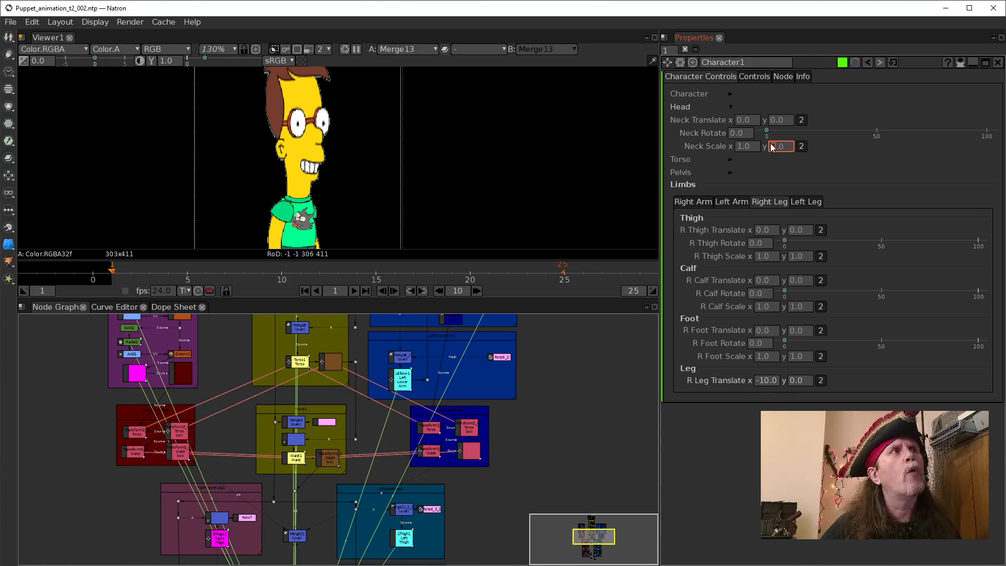
drag(771, 147, 780, 150)
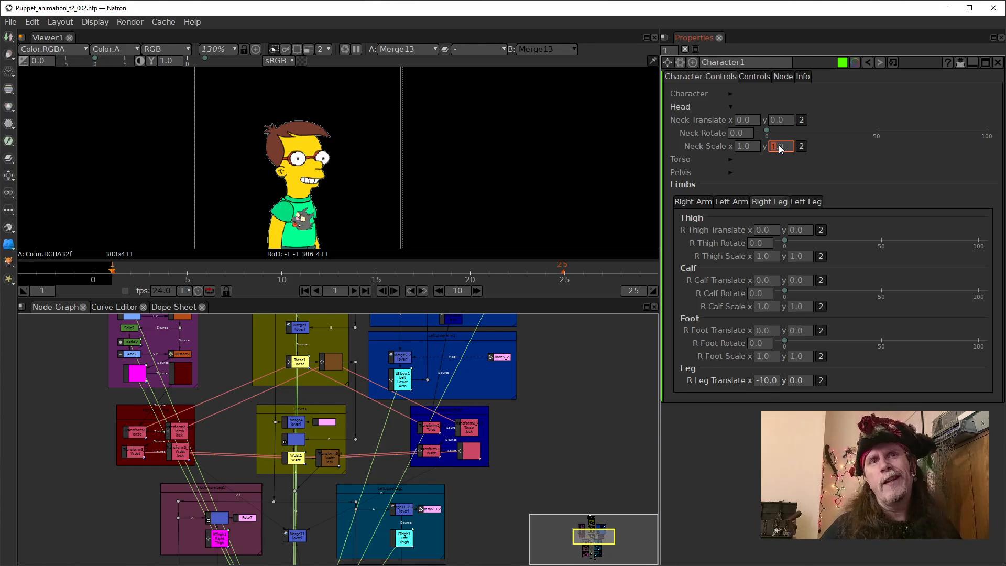
click(781, 147)
text(1)
scroll(785, 148, up, 1)
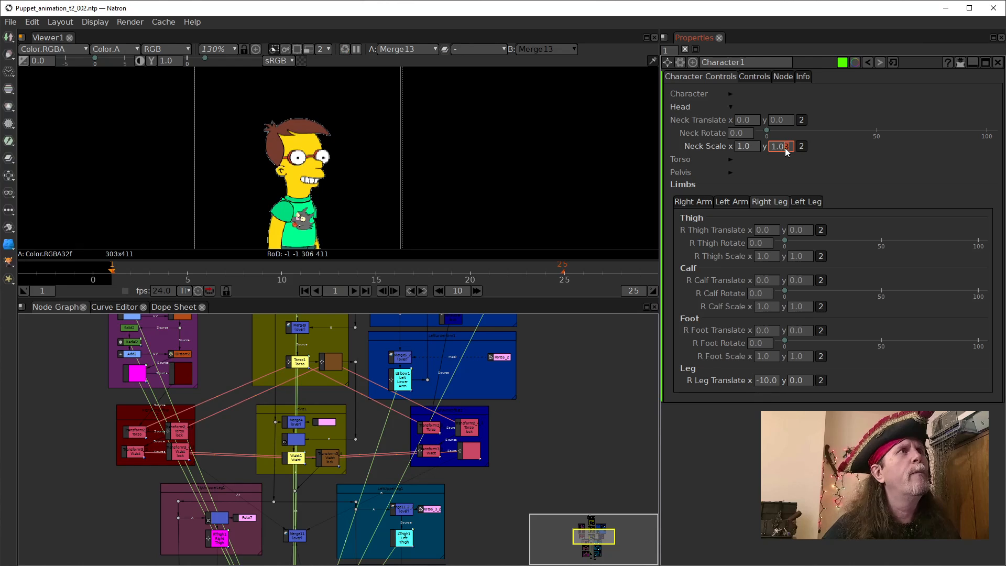
scroll(785, 148, down, 2)
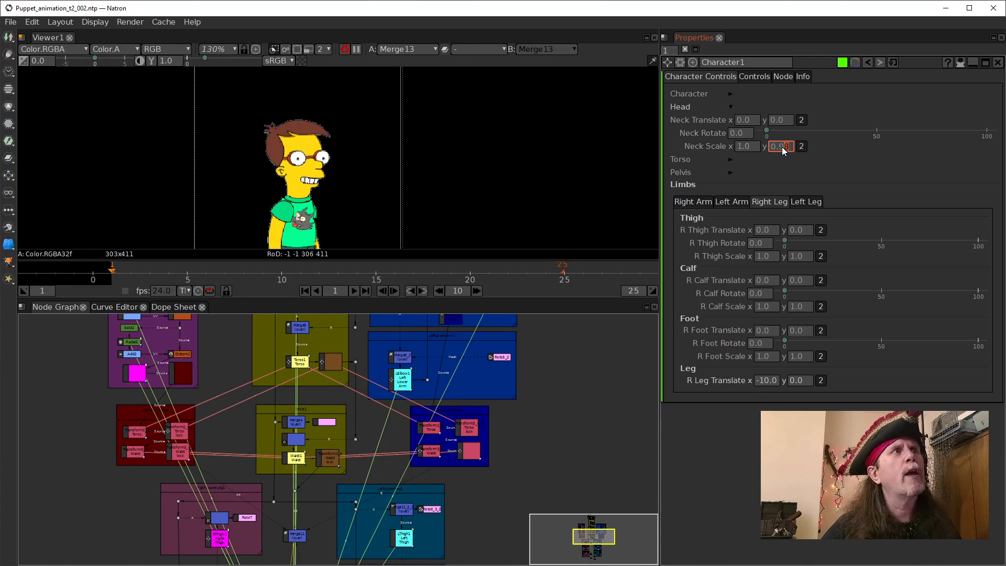
scroll(781, 146, up, 1)
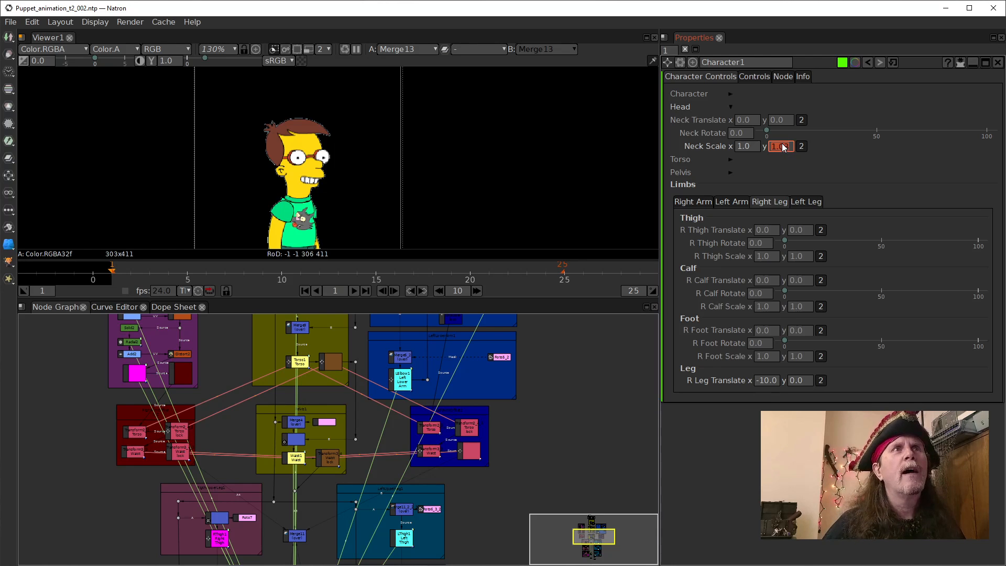
text(1.0)
key(Return)
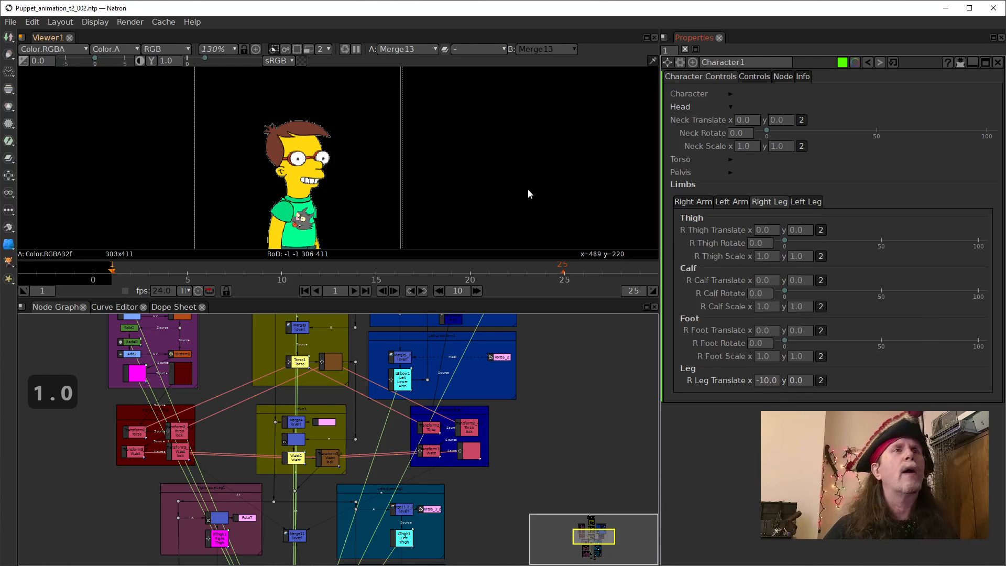
Collapse the Head controls, expand the Pelvis controls and try a waist scale y of 2.0.
drag(499, 218, 490, 164)
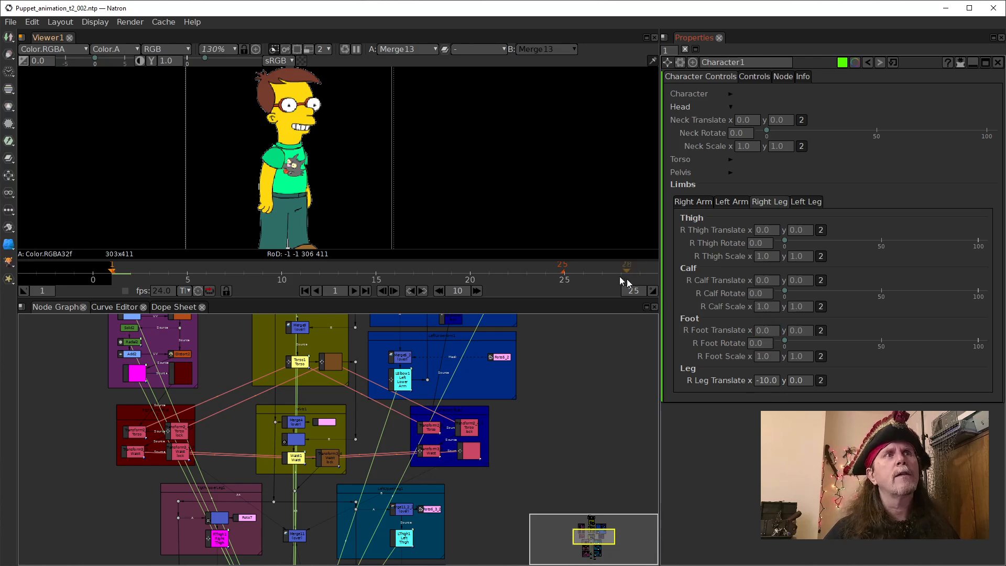
click(731, 107)
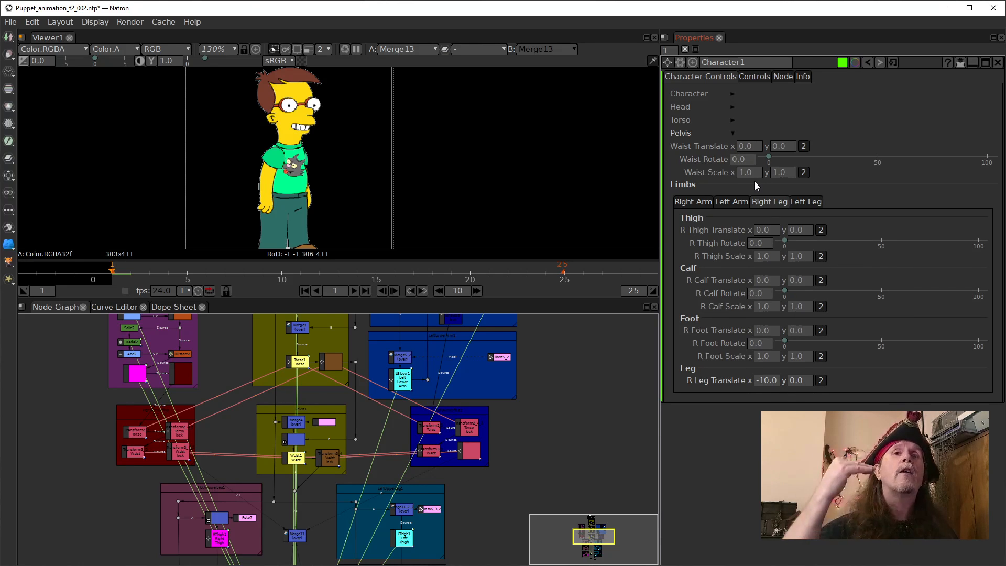
click(776, 174)
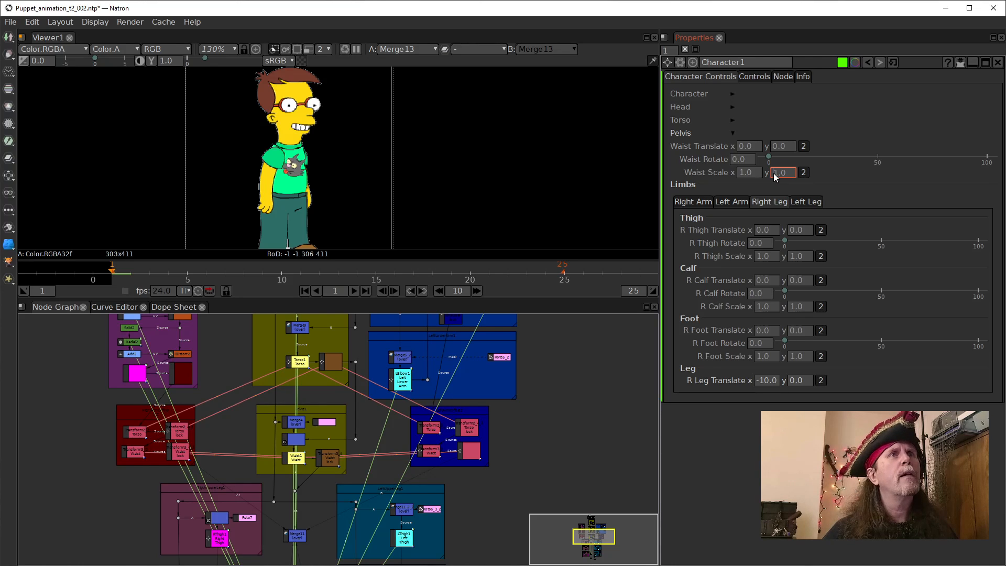
text(2)
key(Return)
scroll(459, 156, down, 1)
drag(368, 159, 308, 182)
scroll(335, 142, down, 1)
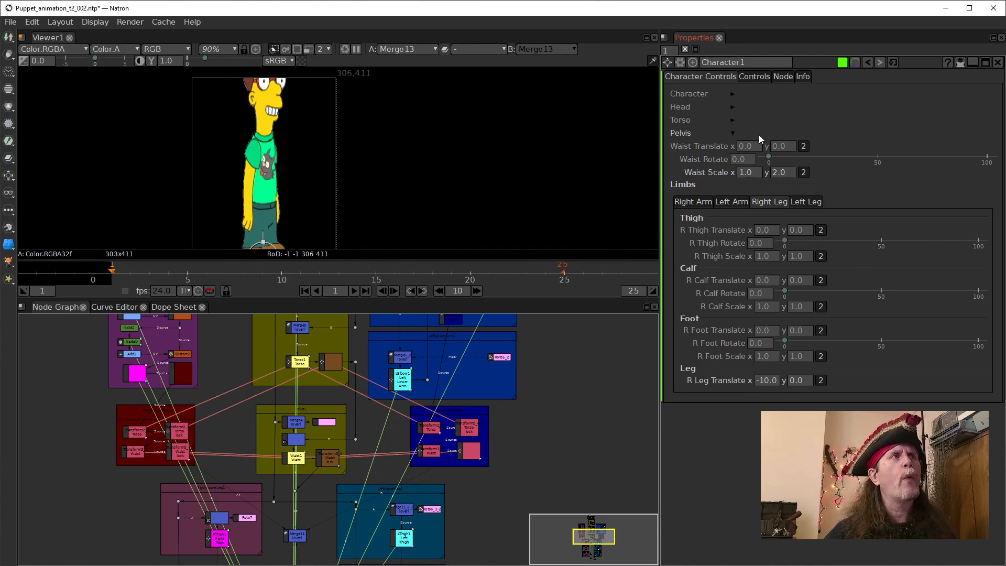
Try rotating the neck to 75 degrees in the Head controls and reset the rotation to 0.
click(732, 120)
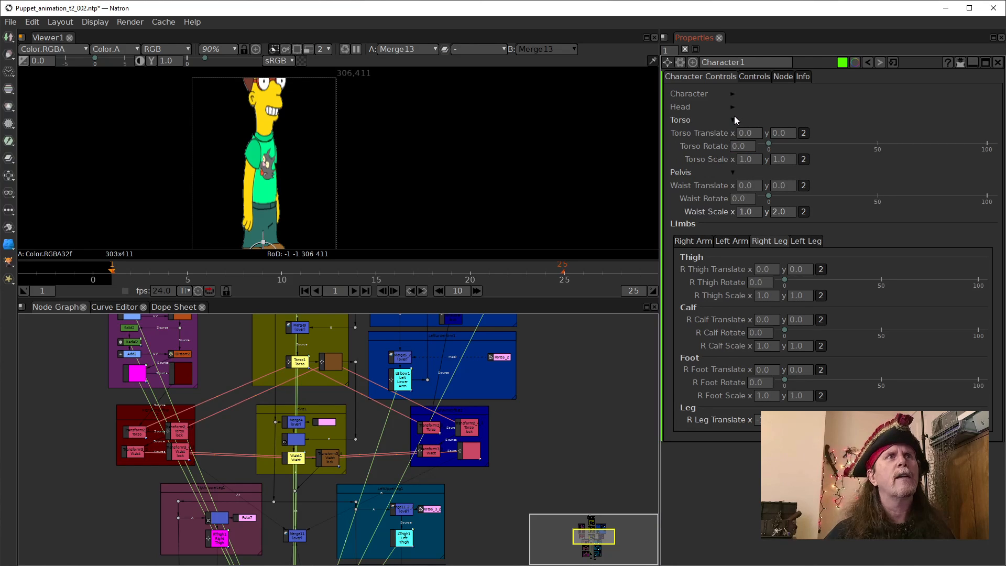
click(734, 120)
click(733, 108)
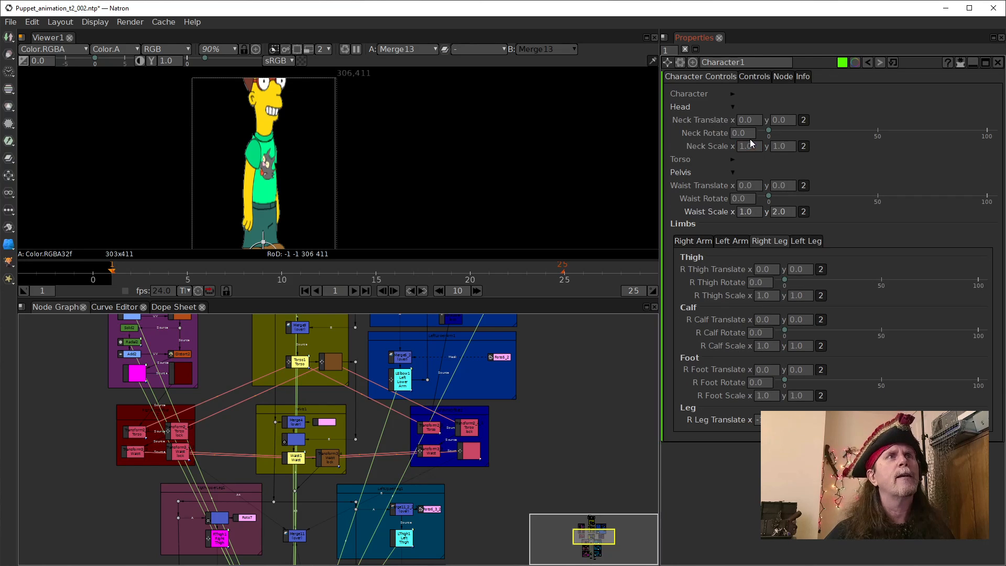
scroll(734, 138, up, 1)
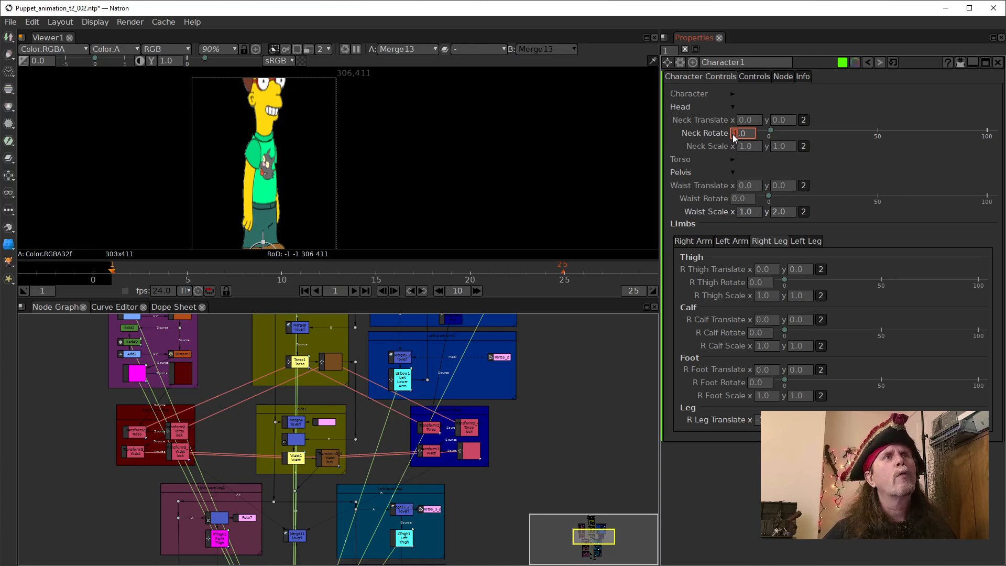
scroll(733, 138, up, 20)
scroll(733, 137, up, 20)
scroll(734, 137, up, 20)
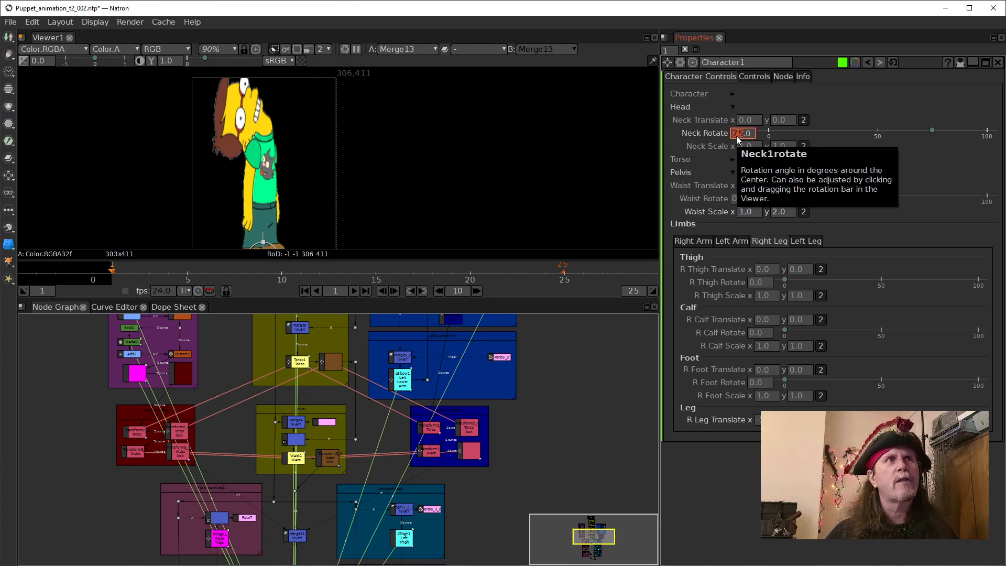
text(0)
key(Return)
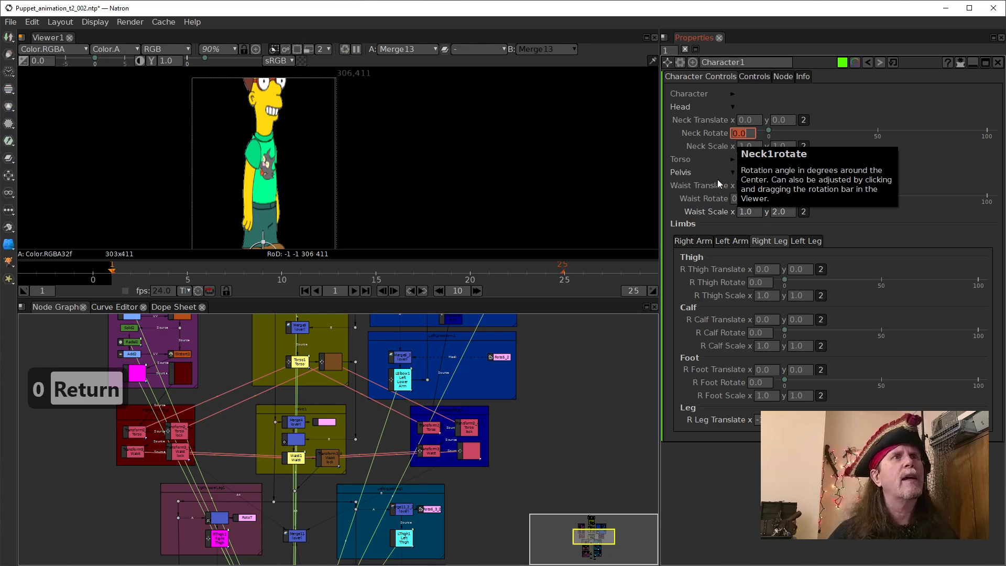
Reset the waist scale y to 1.0 after briefly trying 0.0, and bring the whole puppet into view.
double_click(778, 212)
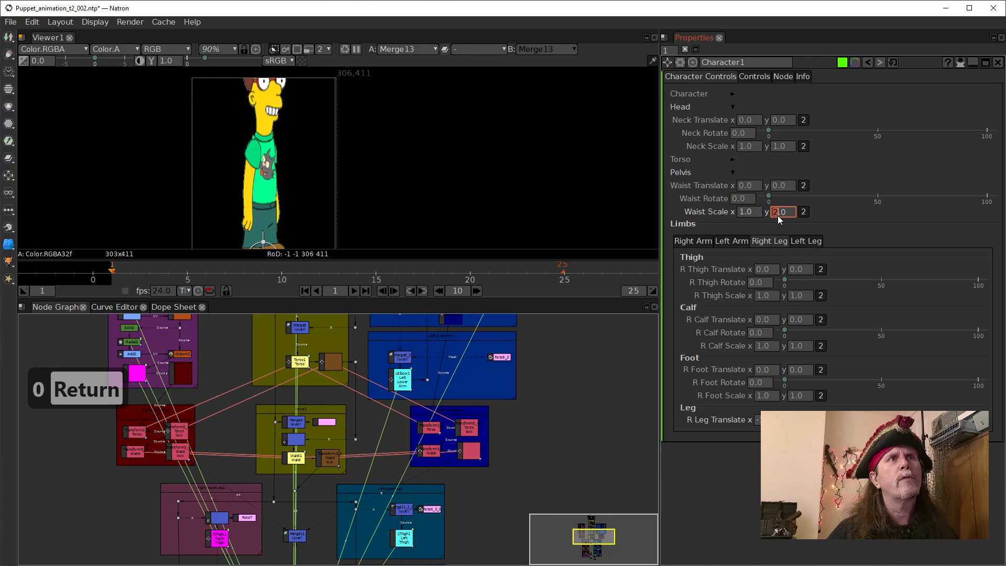
text(1)
key(Return)
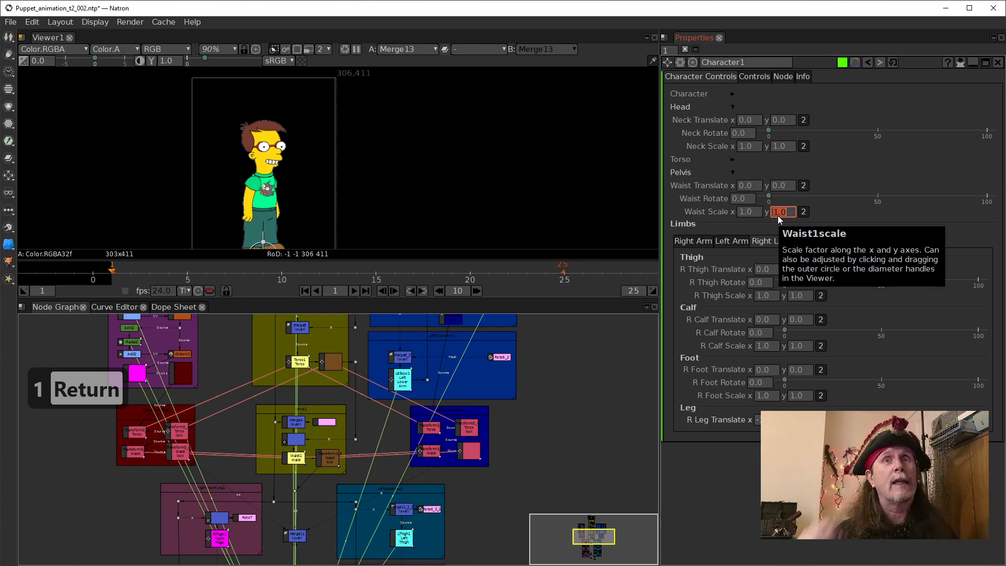
scroll(775, 213, down, 1)
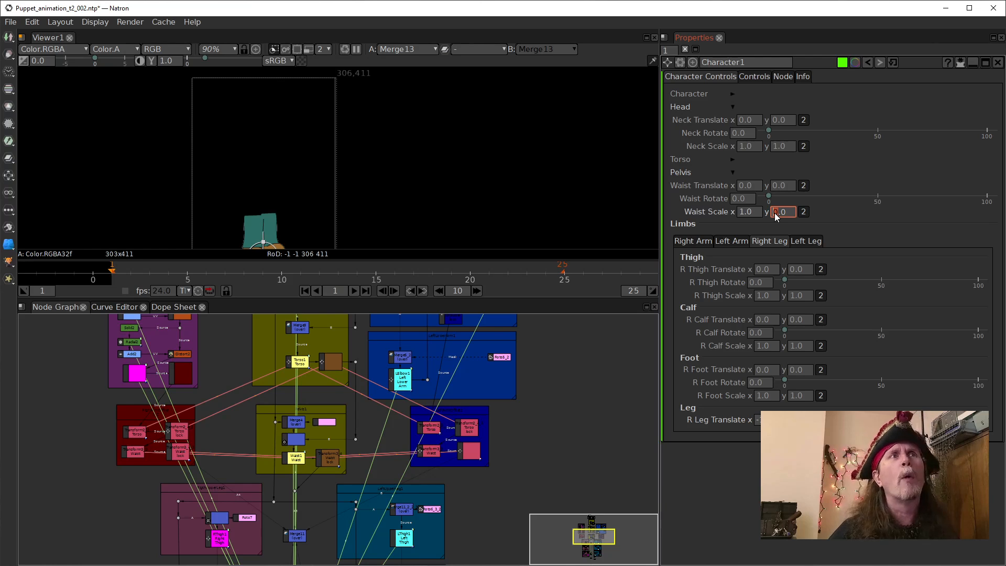
scroll(775, 212, up, 1)
drag(341, 209, 352, 178)
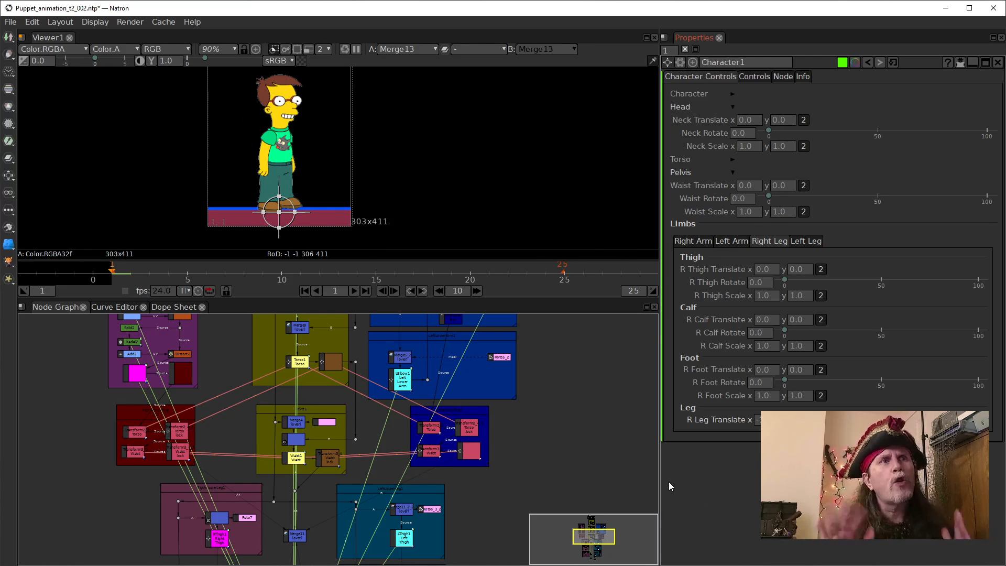
Set the right leg's x translation to 0.
drag(778, 420, 758, 419)
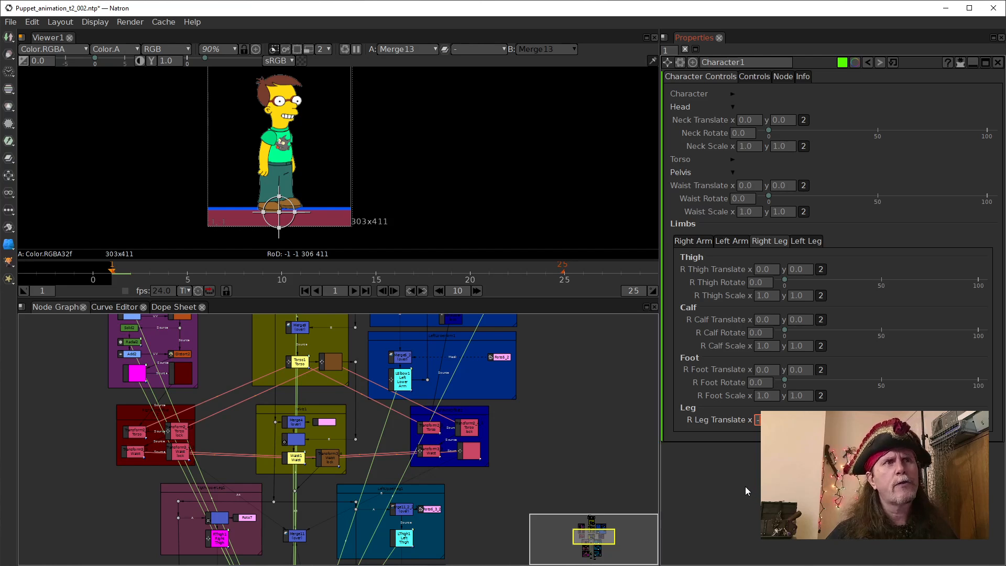
text(0)
key(Return)
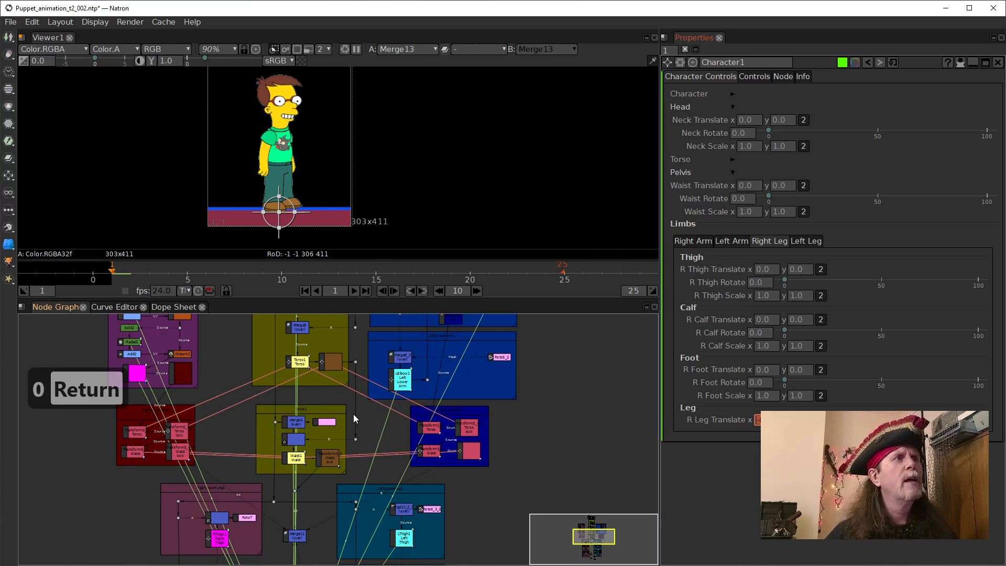
Move the merge node between the two upper leg groups off the vertical pipe and select the Character1 node.
scroll(322, 498, up, 1)
drag(324, 493, 340, 395)
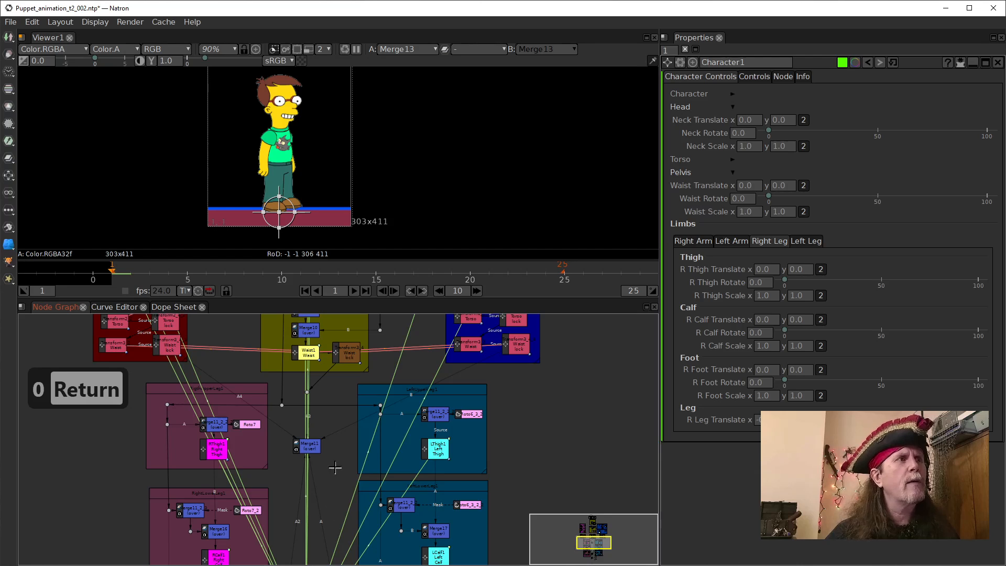
drag(309, 447, 336, 449)
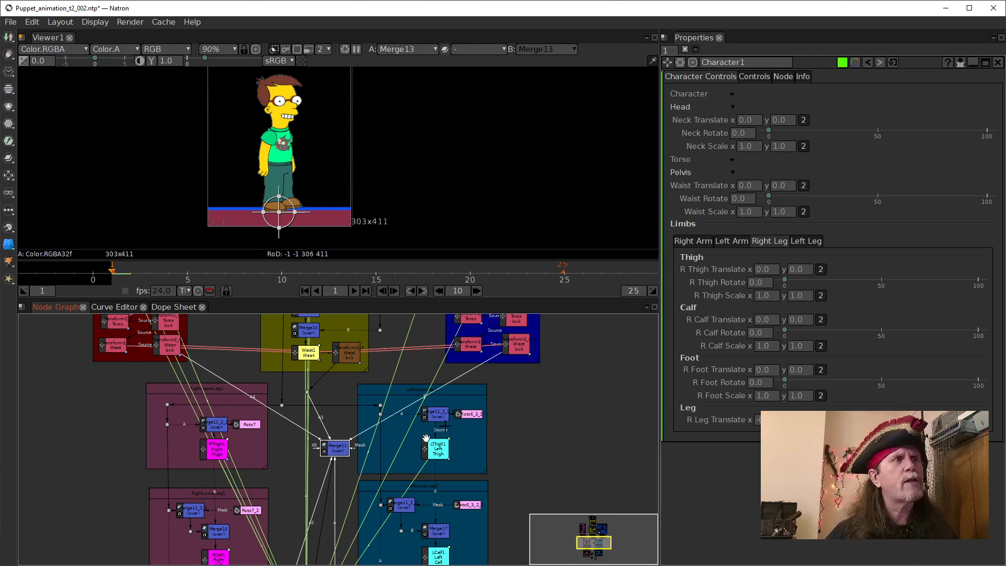
drag(341, 528, 304, 401)
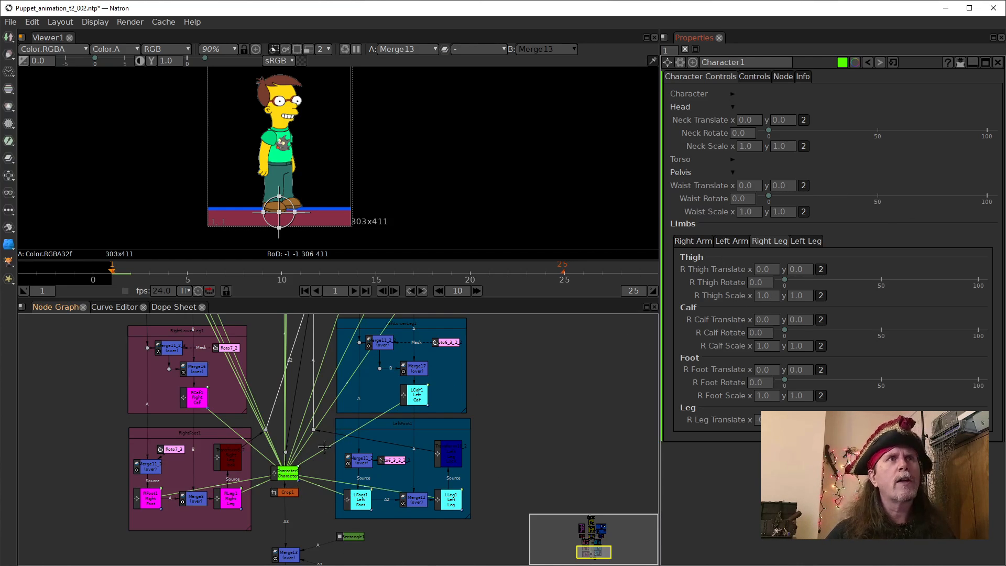
click(292, 471)
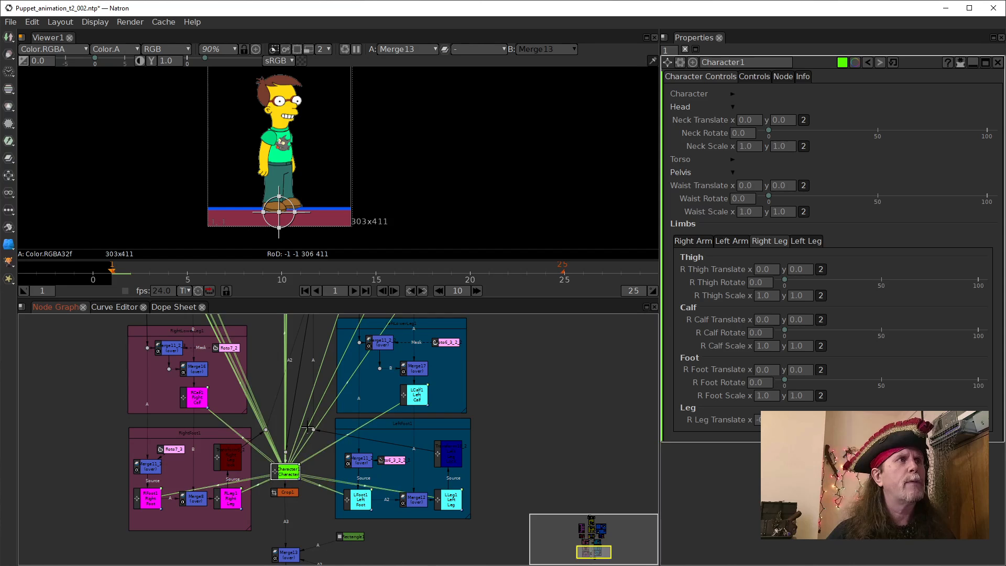
Add a dot on the pipe between Merge11 and Crop1 and place it beside the green Character1 links.
drag(300, 381, 271, 541)
drag(287, 450, 278, 442)
drag(260, 506, 257, 361)
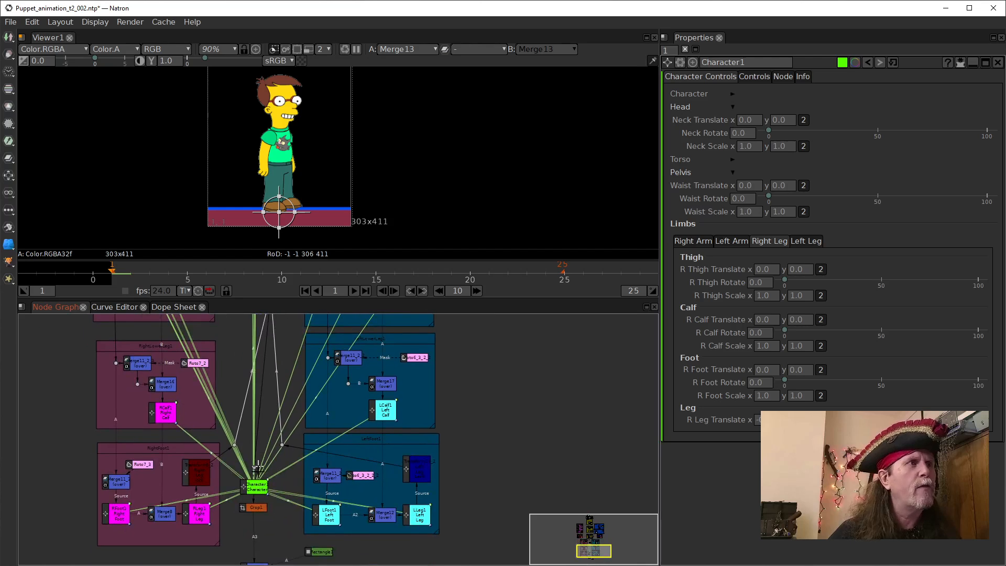
drag(255, 468, 261, 416)
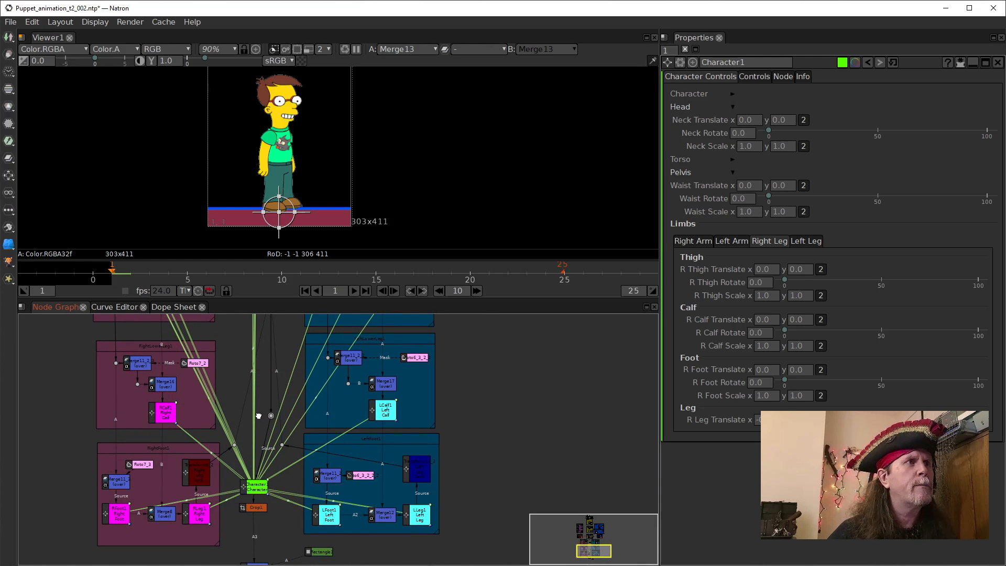
scroll(271, 463, up, 3)
Add a dot after the blue backdrop's Waist lock node, place it by Merge11's B input, and move the central waist dot beside the A3 input.
drag(283, 365, 258, 559)
drag(265, 451, 268, 455)
drag(296, 502, 273, 536)
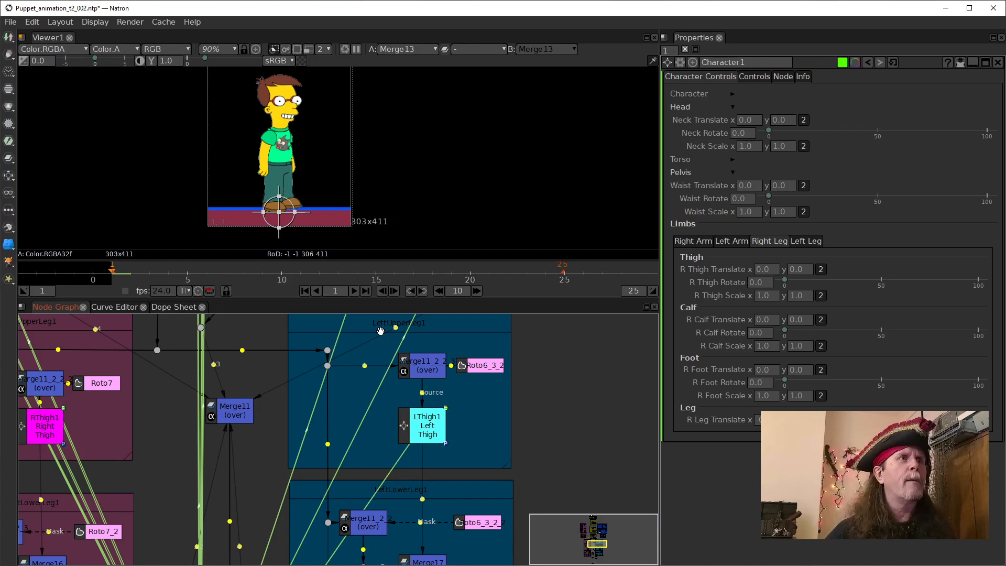
drag(252, 416, 221, 501)
click(487, 354)
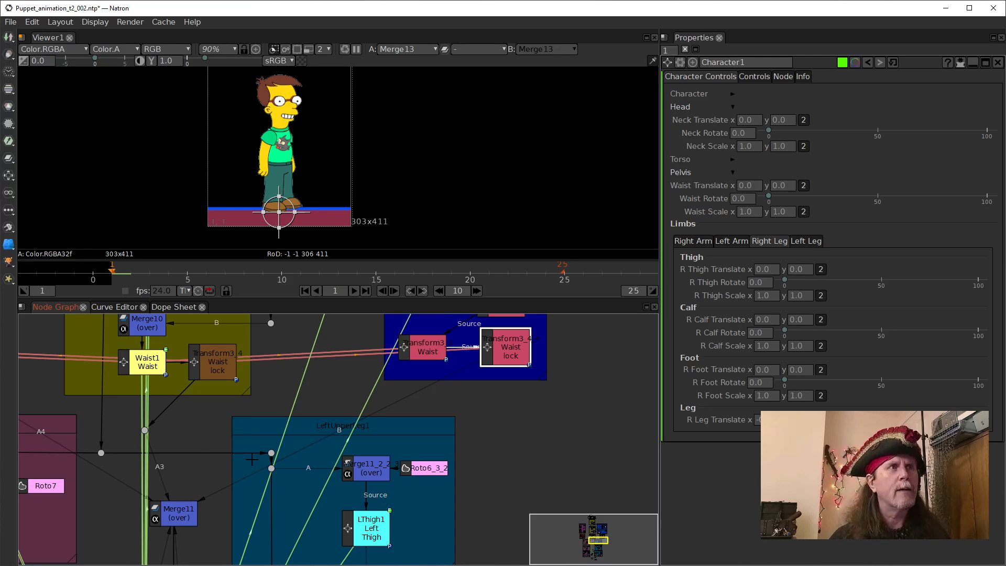
key(period)
drag(506, 382, 304, 451)
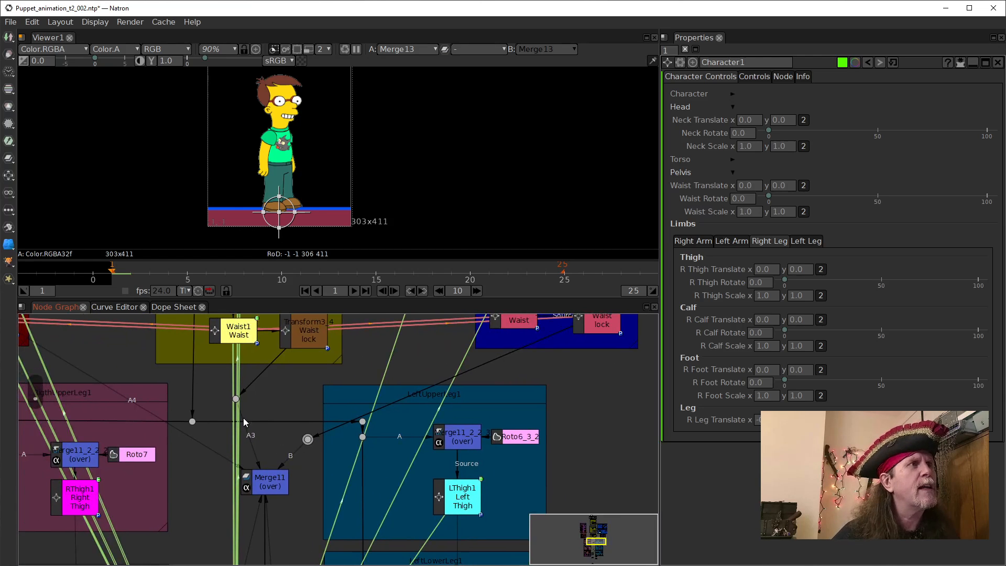
drag(235, 400, 264, 447)
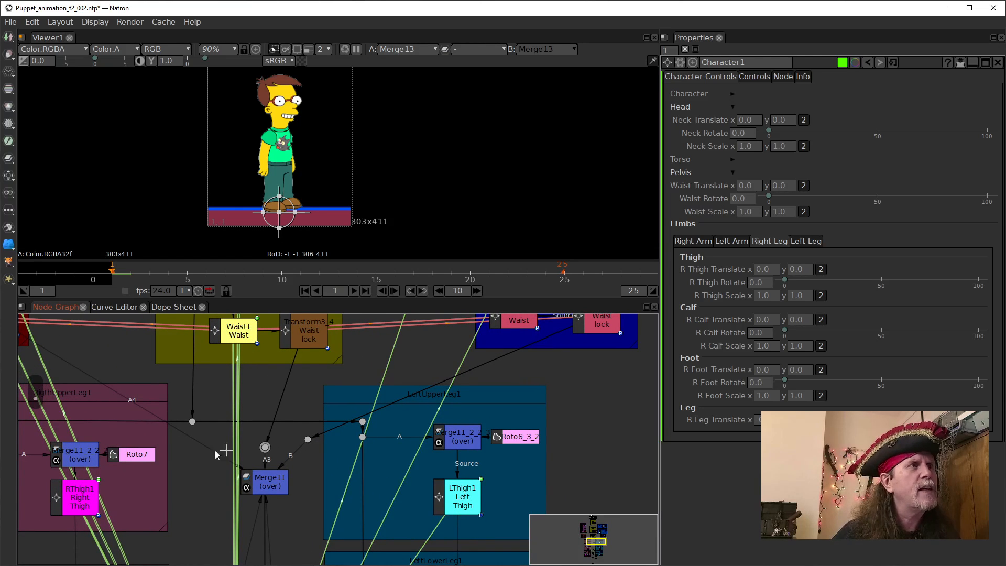
Add a dot after the Waist lock node in the red backdrop and place it beside Merge11's A4 input.
drag(122, 397, 252, 447)
click(123, 375)
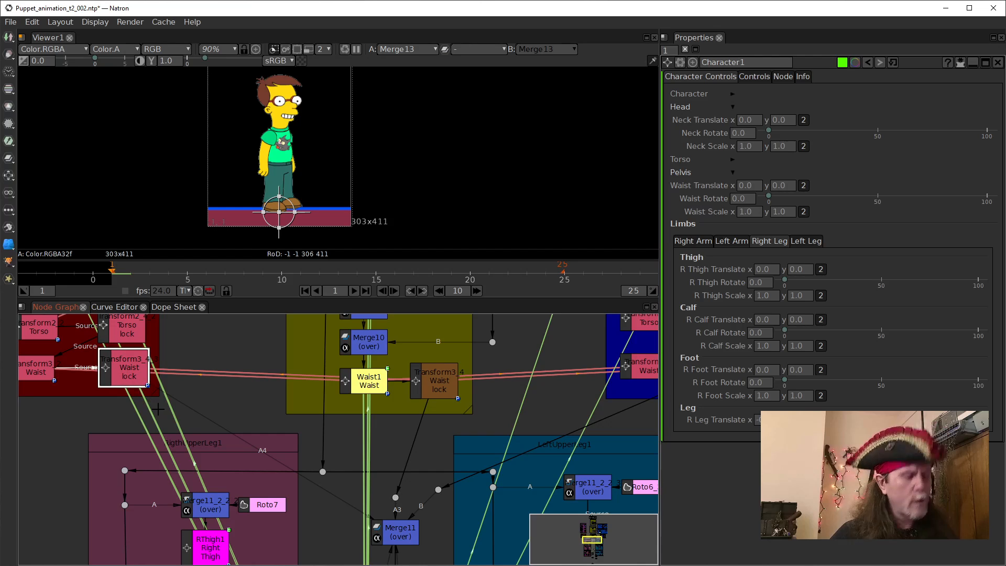
click(149, 420)
drag(262, 454, 337, 499)
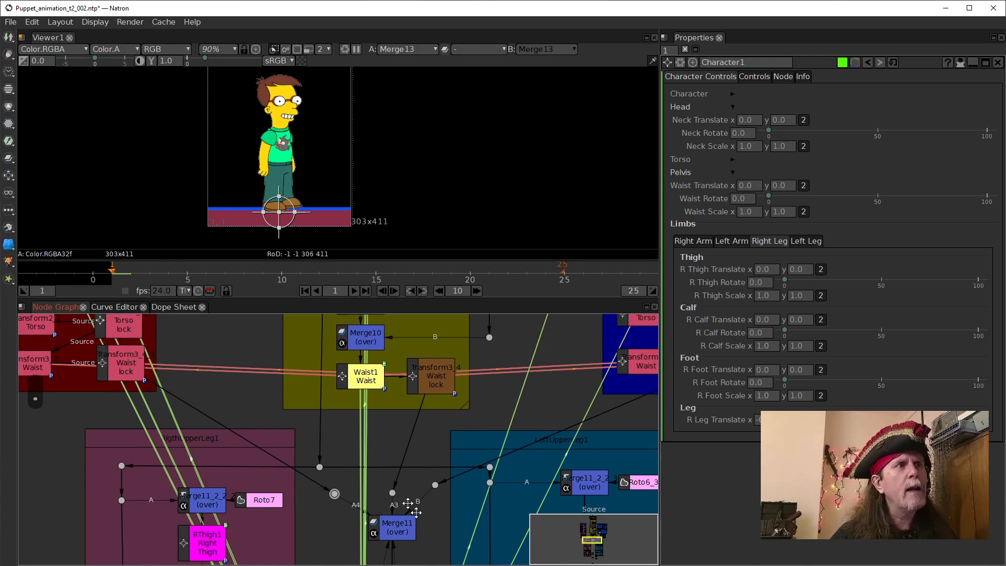
Add a dot after the left leg lock's existing dot and carry it up to just below Merge11's A input.
drag(420, 544, 337, 422)
drag(350, 541, 314, 344)
drag(331, 497, 337, 556)
drag(306, 422, 293, 531)
click(275, 395)
drag(295, 490, 277, 329)
click(271, 495)
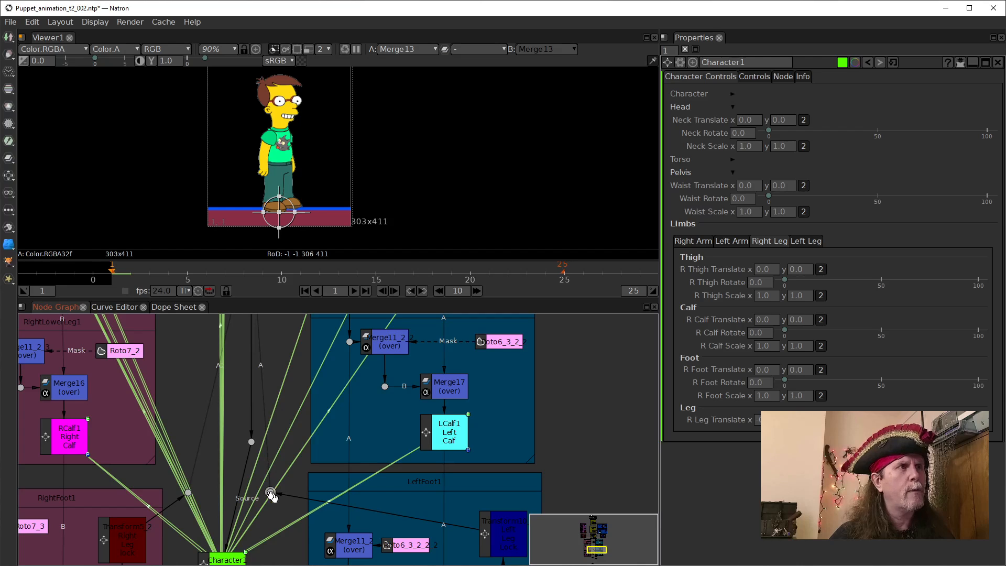
key(period)
drag(271, 513, 268, 327)
mouse_move(269, 400)
mouse_down()
mouse_move(268, 481)
mouse_move(269, 406)
mouse_up()
drag(258, 487, 266, 375)
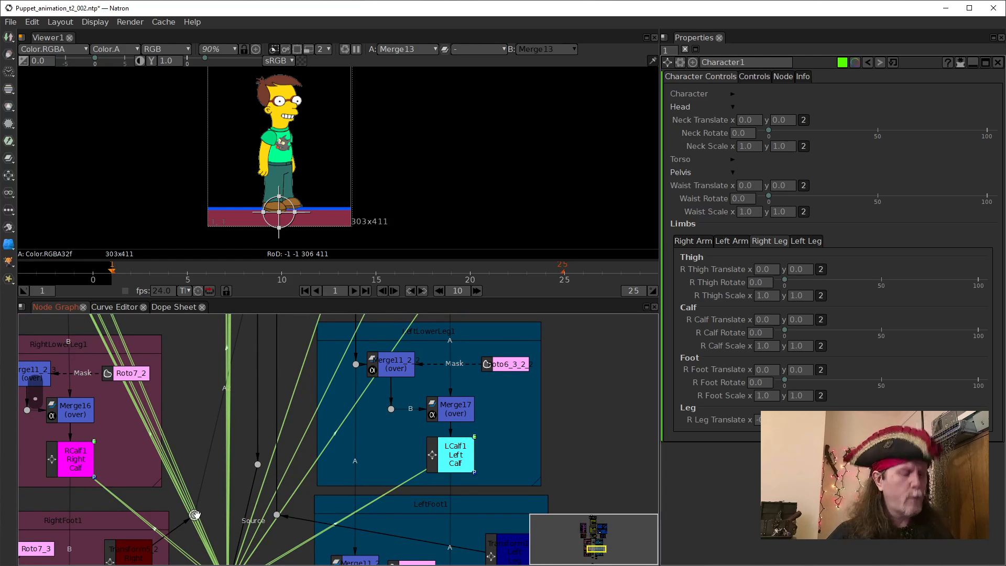
Add a dot after the right leg lock's existing dot and place it just below Merge11's A2 input.
drag(196, 514, 225, 375)
drag(234, 372, 180, 429)
drag(251, 398, 240, 433)
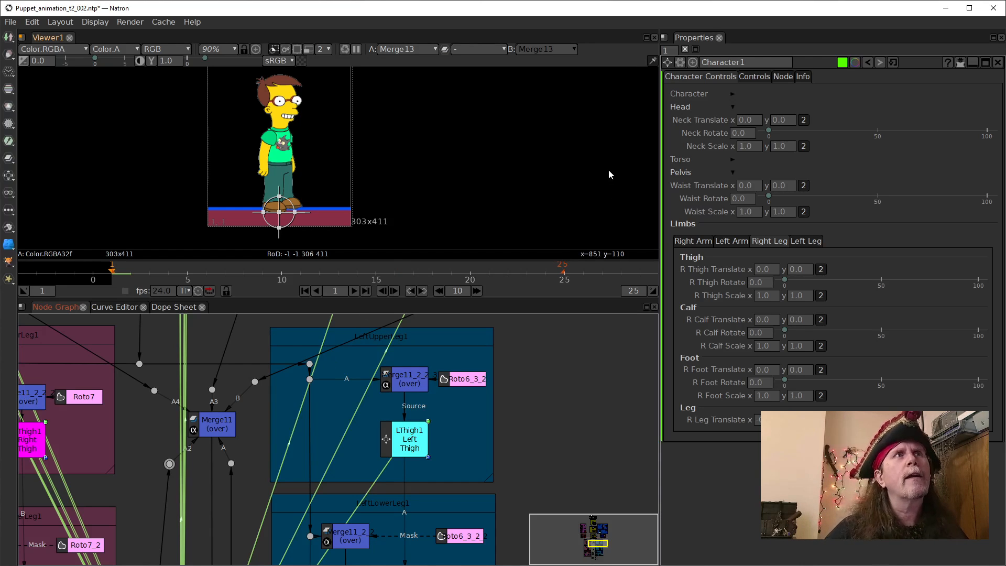
Collapse the Head and Pelvis control groups and shift the dot at Merge11's A4 input slightly away from the node.
click(732, 107)
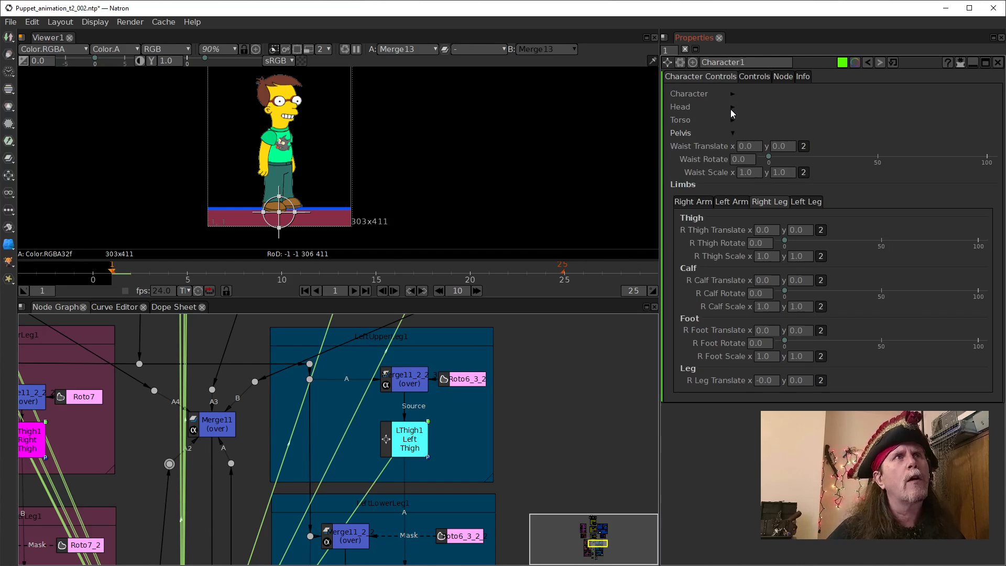
click(733, 134)
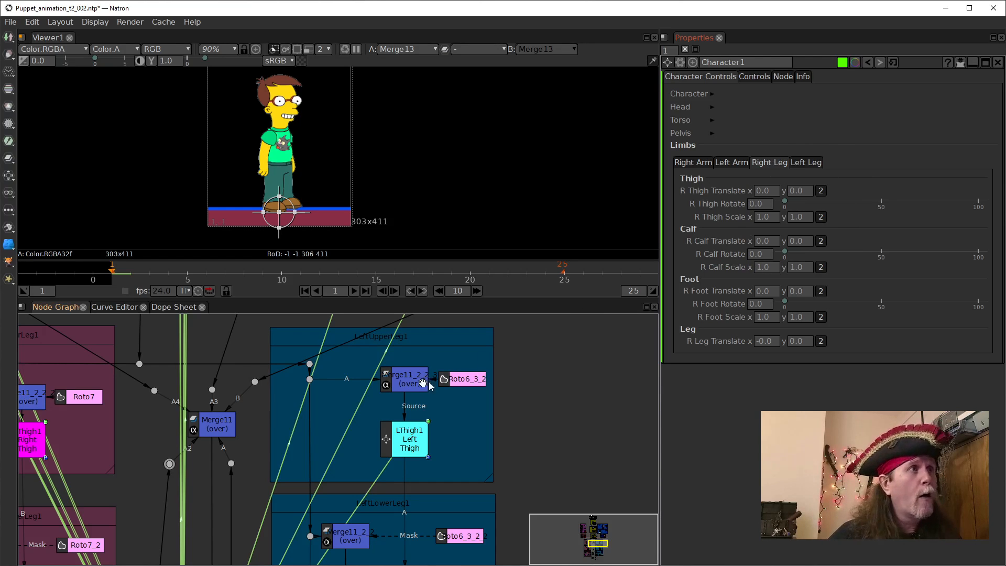
drag(154, 390, 160, 397)
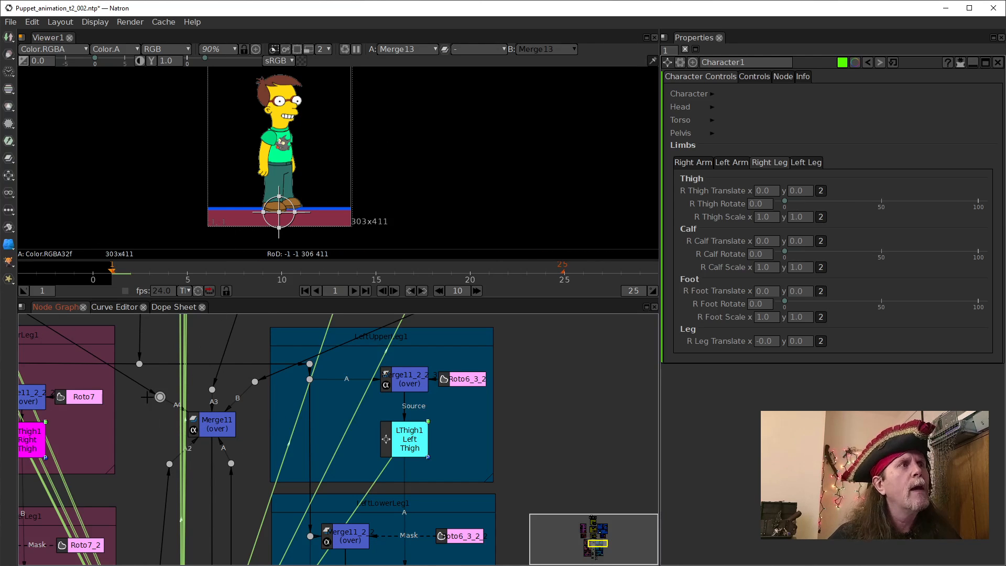
drag(160, 397, 151, 403)
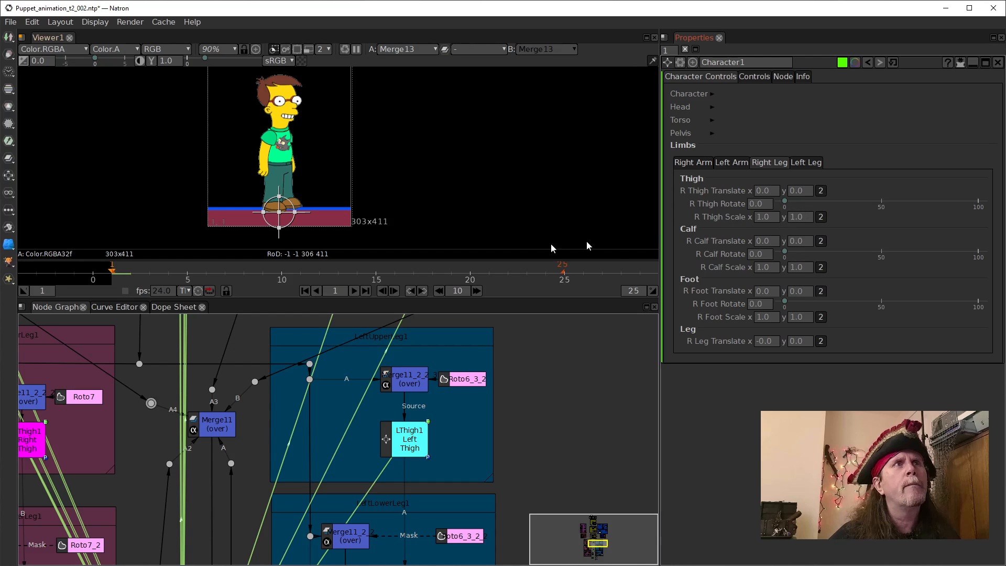
Set the left leg's translation to x 29.0 and y 9.0 in the Left Leg controls.
click(807, 167)
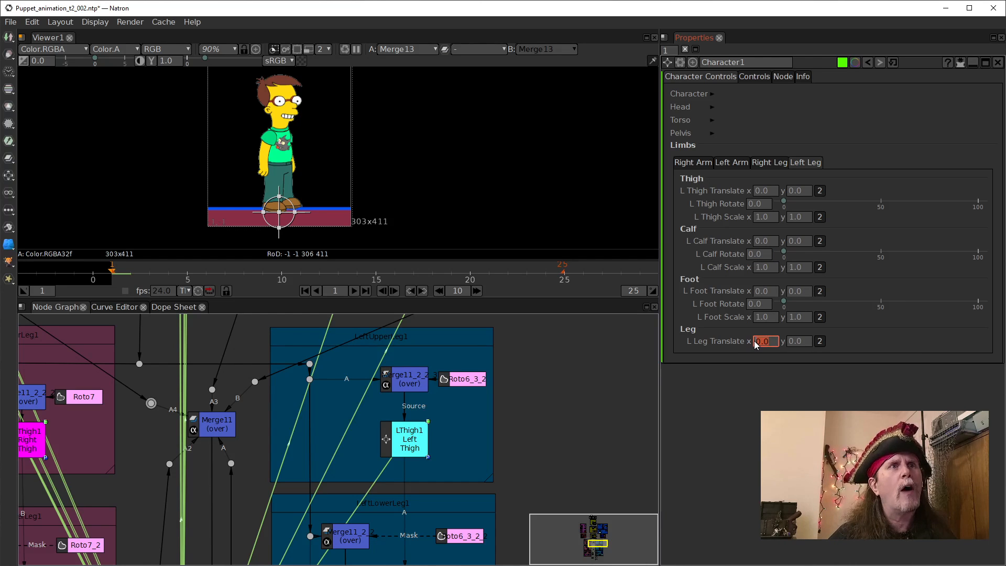
scroll(755, 345, up, 20)
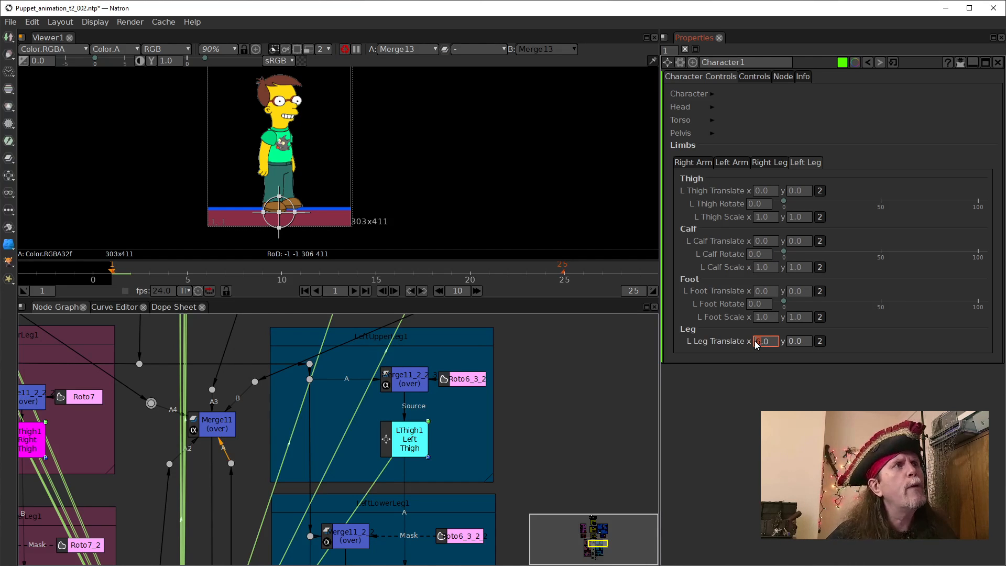
scroll(755, 346, up, 5)
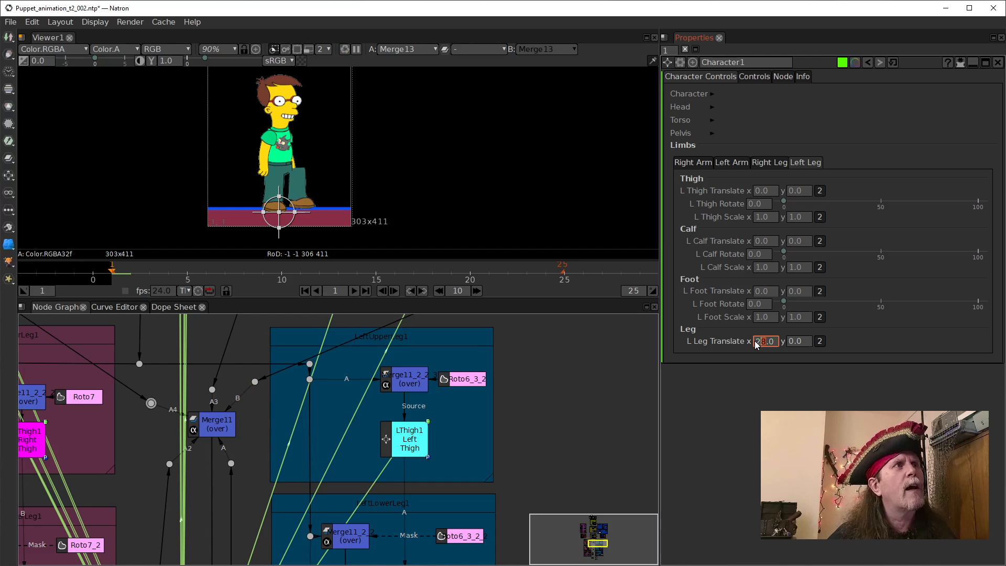
scroll(755, 346, up, 1)
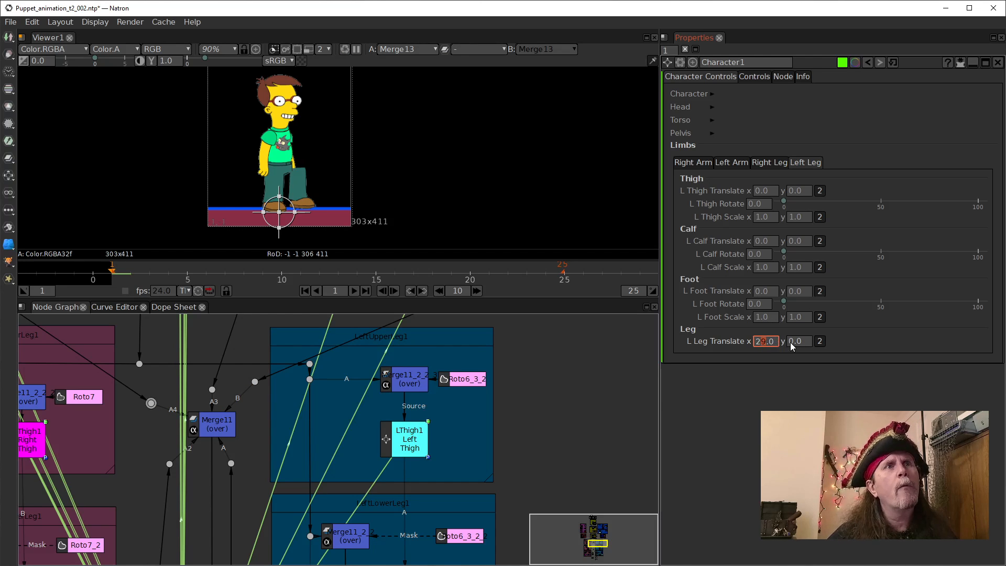
scroll(791, 341, up, 7)
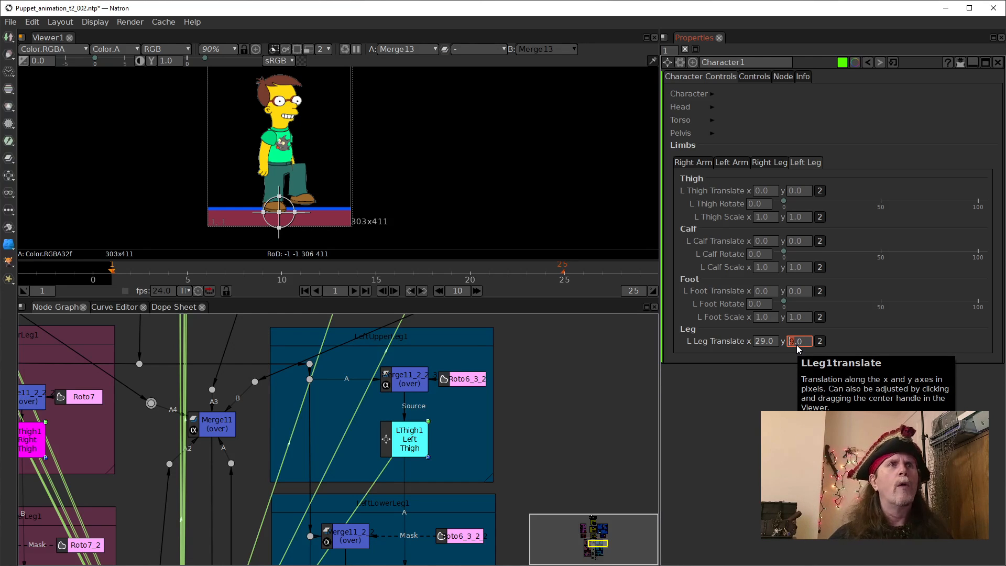
Set the left foot's rotation to 25.0.
click(750, 306)
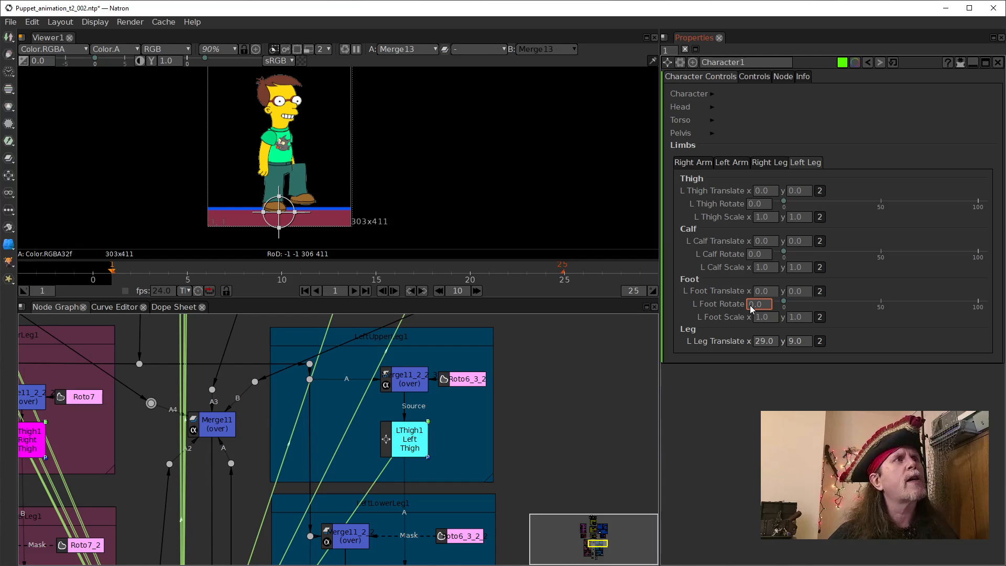
text(18)
key(Return)
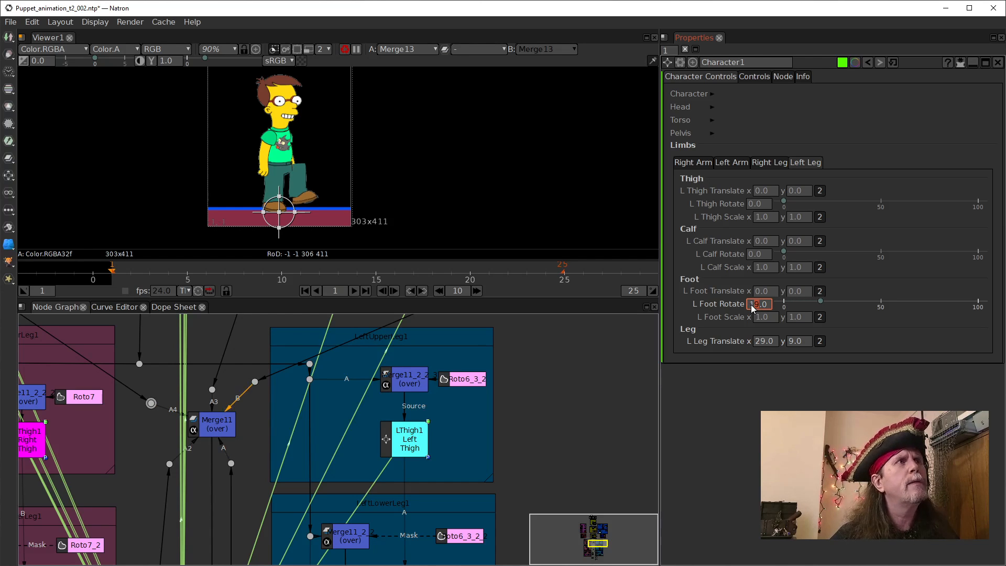
text(24)
key(Return)
scroll(752, 309, up, 1)
scroll(752, 306, up, 3)
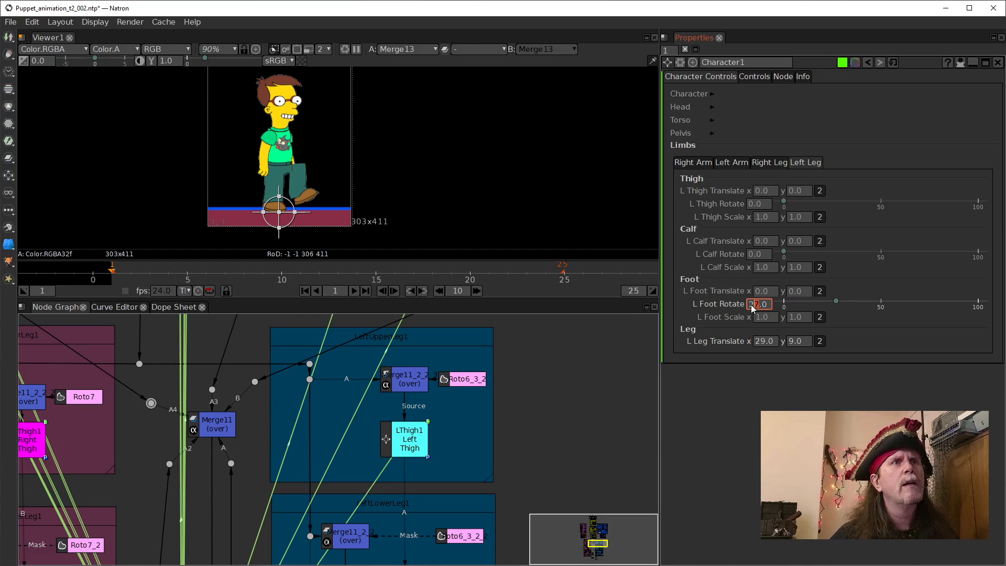
scroll(753, 307, down, 1)
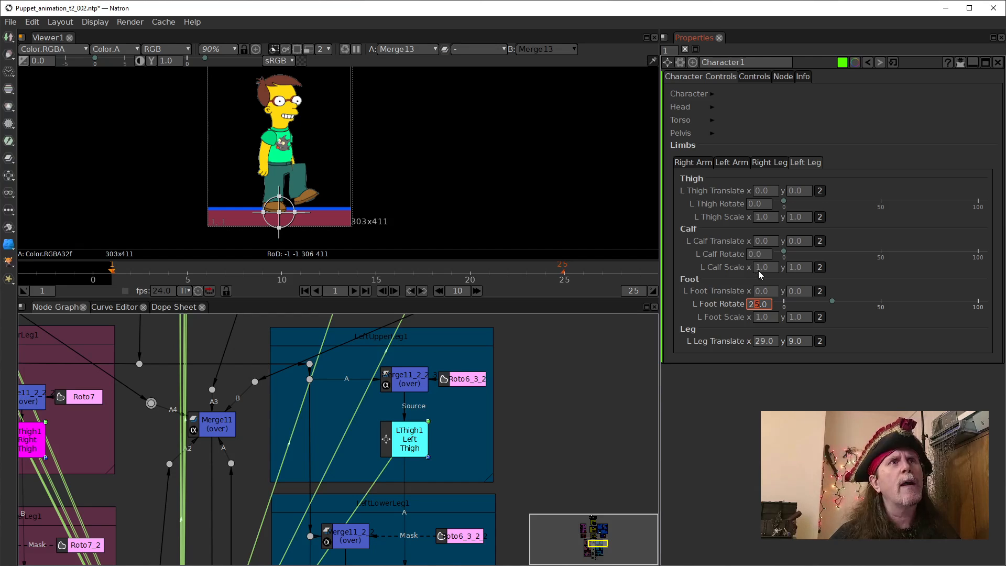
Rotate the left calf to 27.0 and enlarge the view of the legs in the viewer.
click(753, 255)
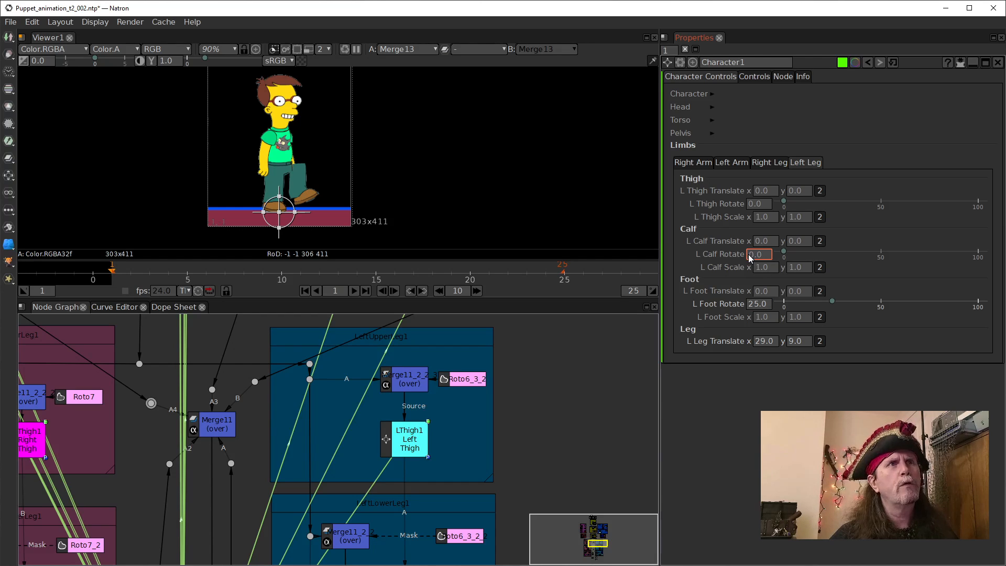
scroll(751, 258, down, 1)
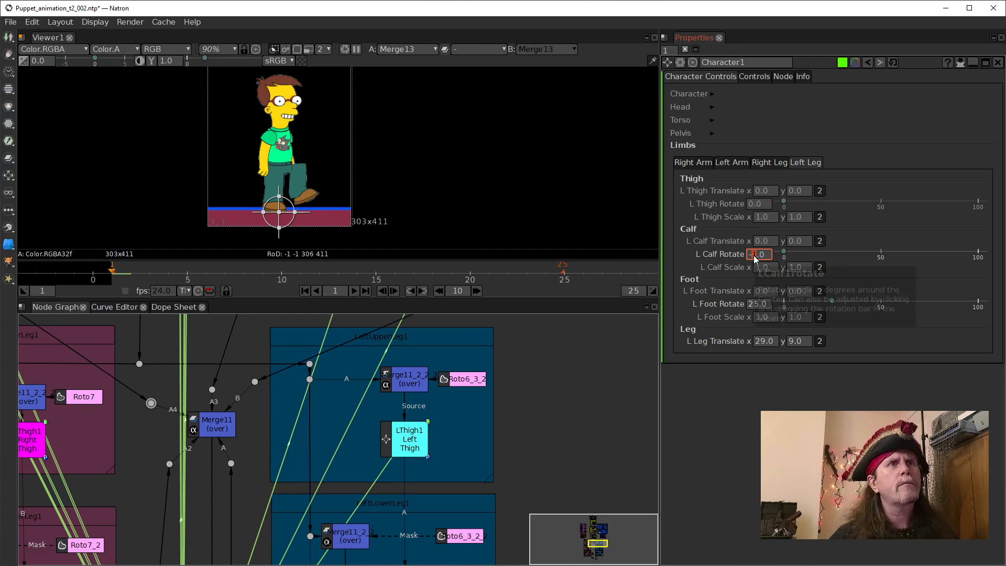
key(Down)
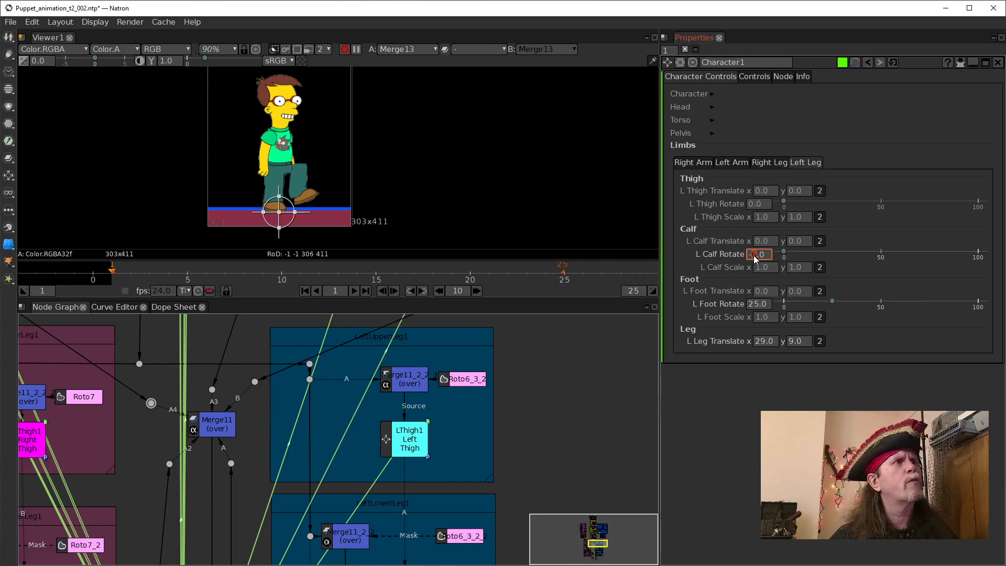
text(21)
key(Return)
scroll(754, 258, up, 6)
scroll(301, 197, up, 5)
mouse_move(307, 150)
mouse_down()
mouse_move(313, 201)
mouse_move(318, 153)
mouse_up()
scroll(313, 202, up, 4)
Unplug the right leg's dot from Merge11's A2 input and move the dot aside.
click(750, 206)
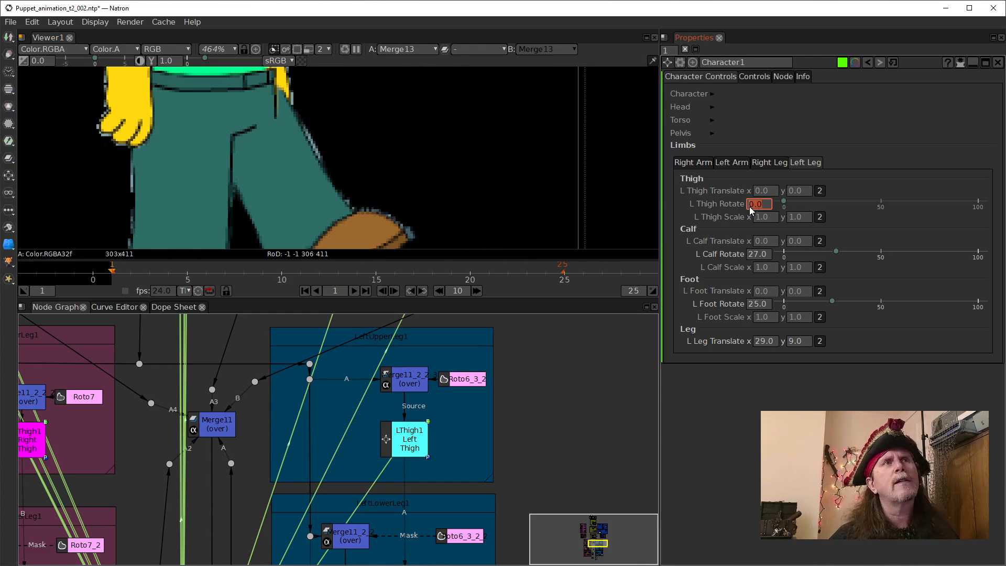
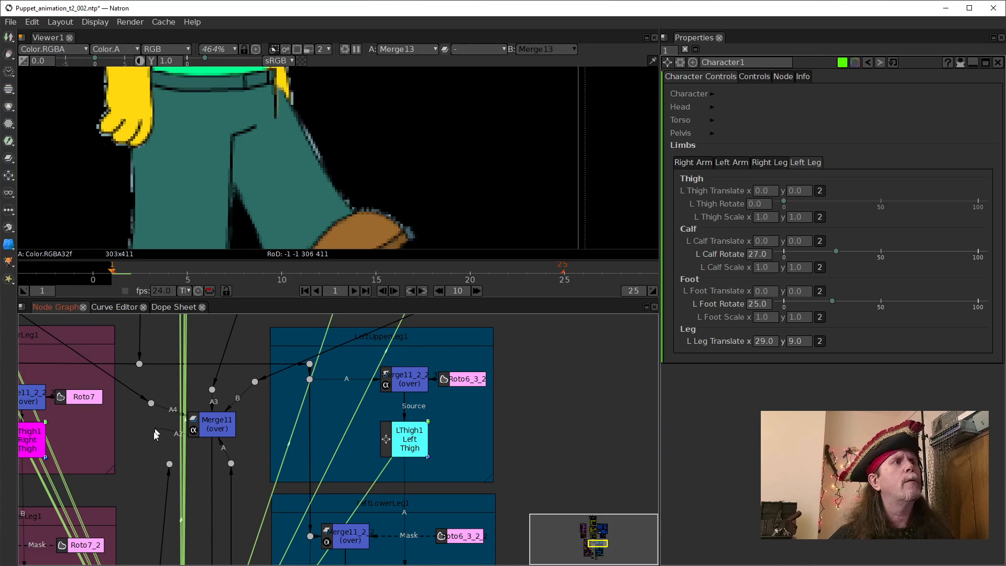
drag(169, 464, 147, 473)
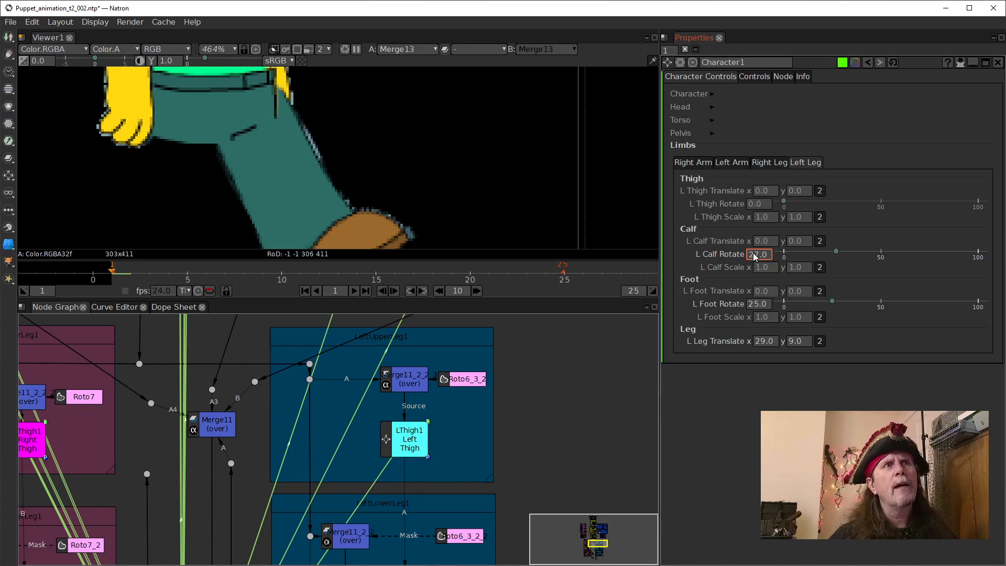
Fine-tune the left calf's rotation to 31.0 while checking the leg outline around the calf and foot.
scroll(755, 257, up, 2)
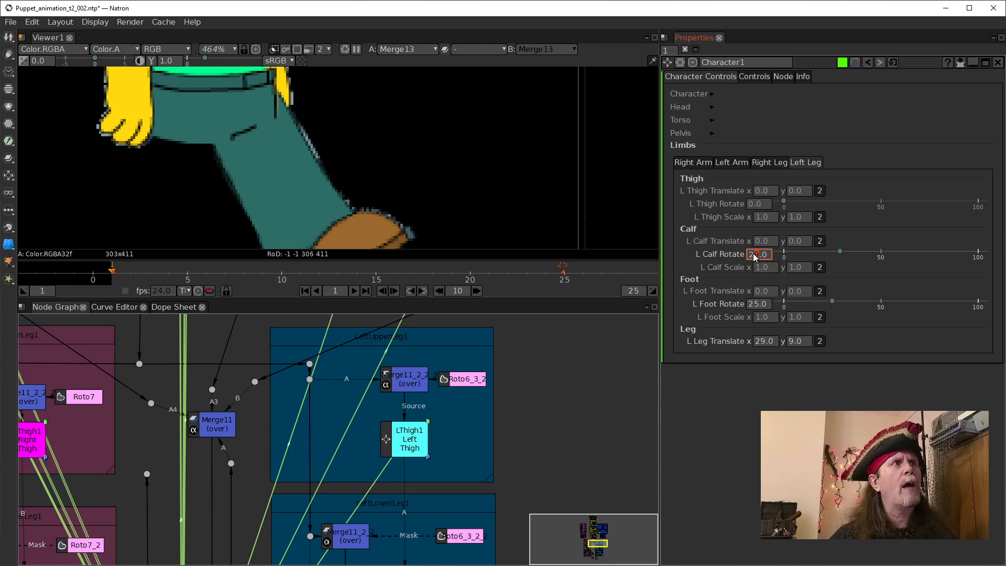
scroll(755, 257, down, 1)
scroll(755, 257, up, 1)
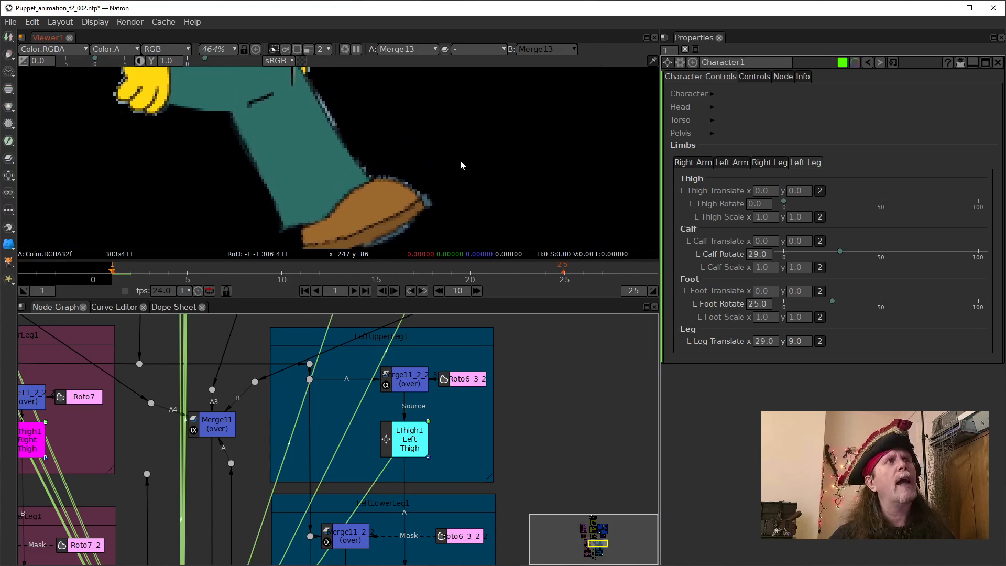
click(757, 305)
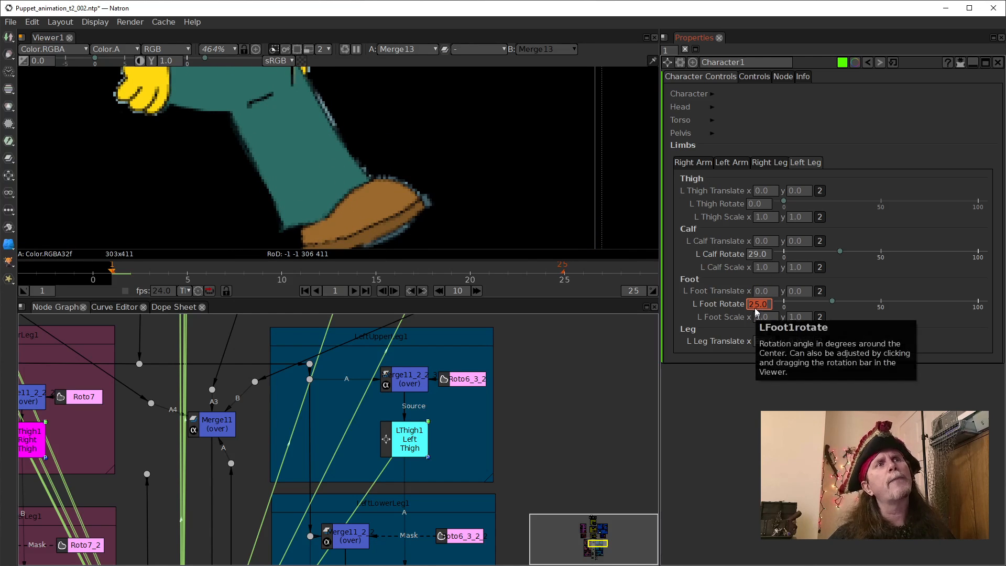
click(754, 257)
scroll(754, 258, up, 1)
scroll(755, 259, up, 1)
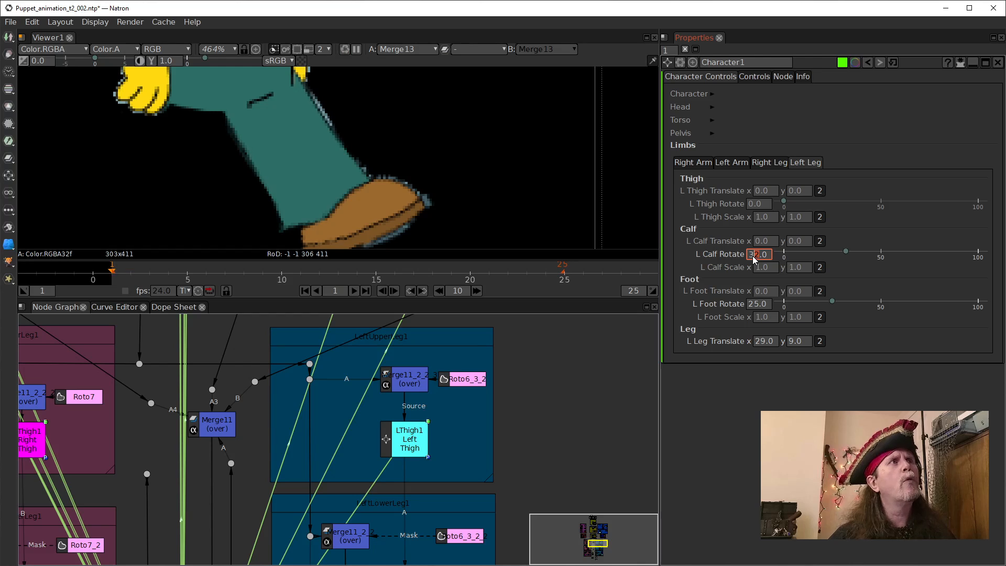
scroll(754, 259, up, 1)
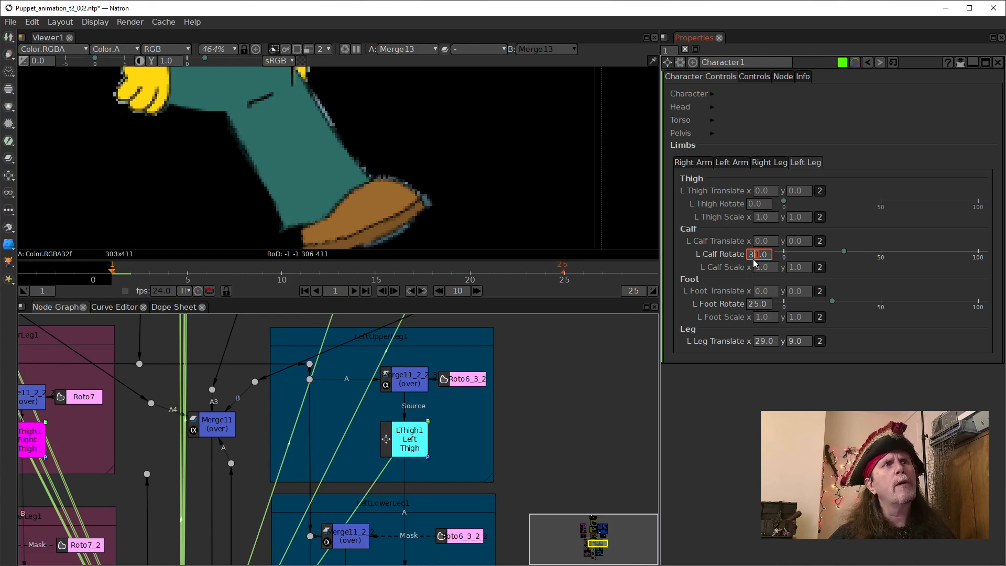
Set the left calf's rotation to 28.0 and the left leg's Y translation to 7.0.
scroll(755, 259, down, 3)
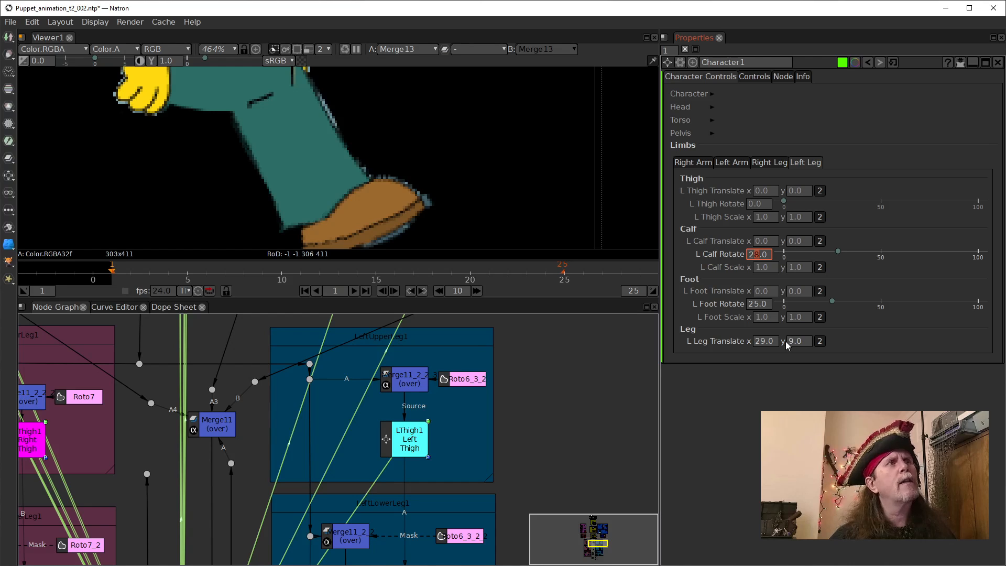
drag(331, 130, 326, 172)
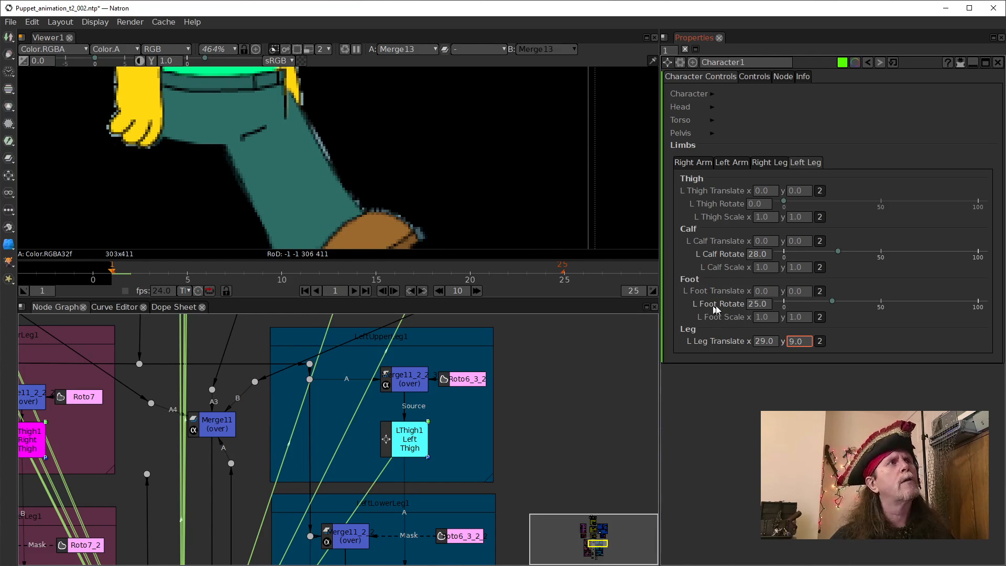
scroll(788, 341, down, 2)
drag(478, 189, 483, 94)
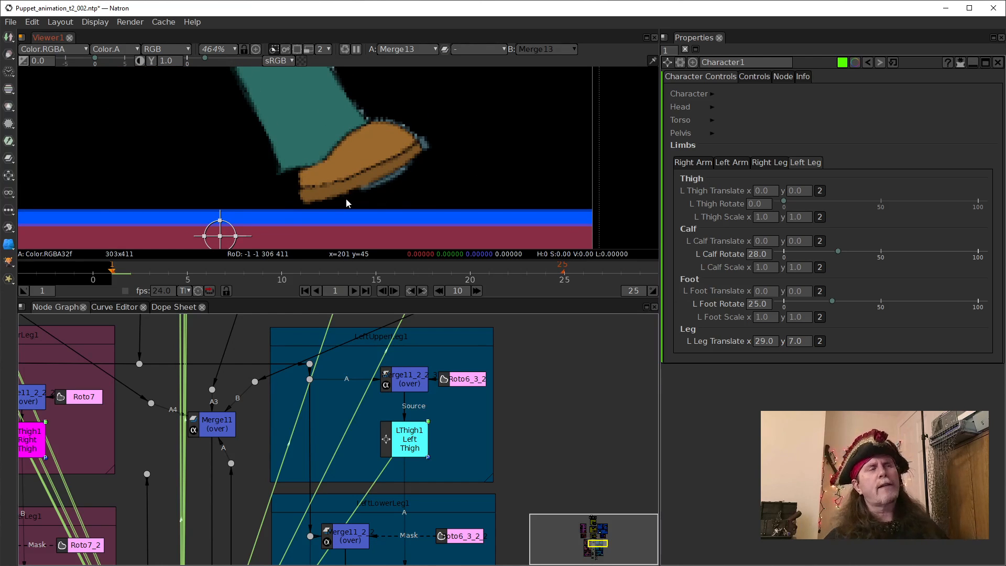
scroll(321, 220, down, 5)
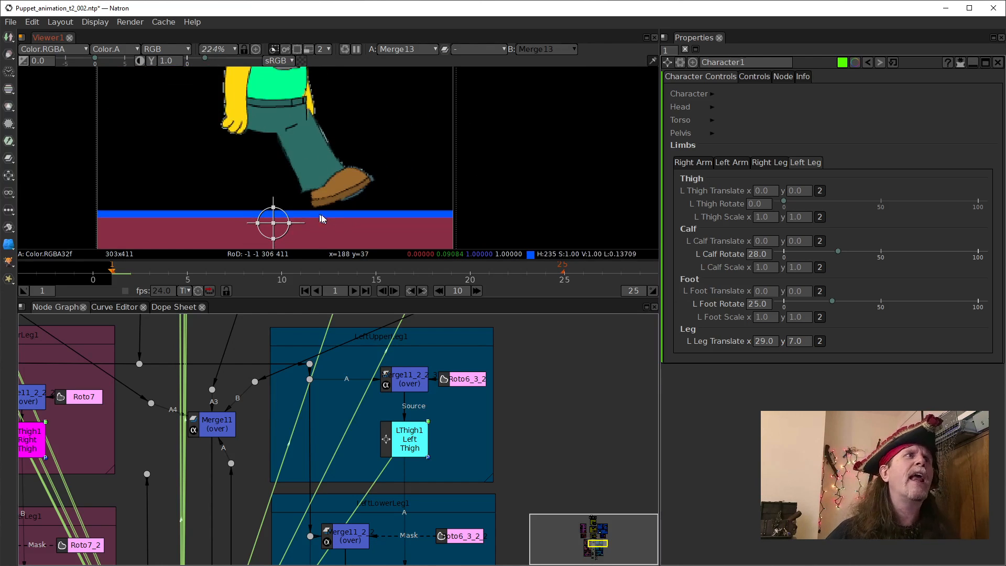
drag(315, 241, 317, 160)
drag(271, 524, 285, 334)
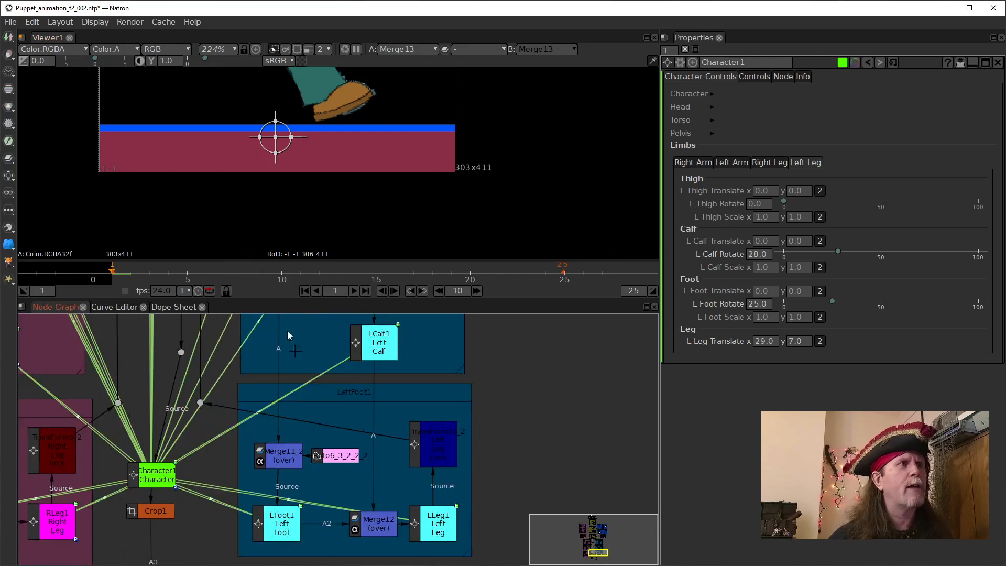
drag(217, 483, 237, 347)
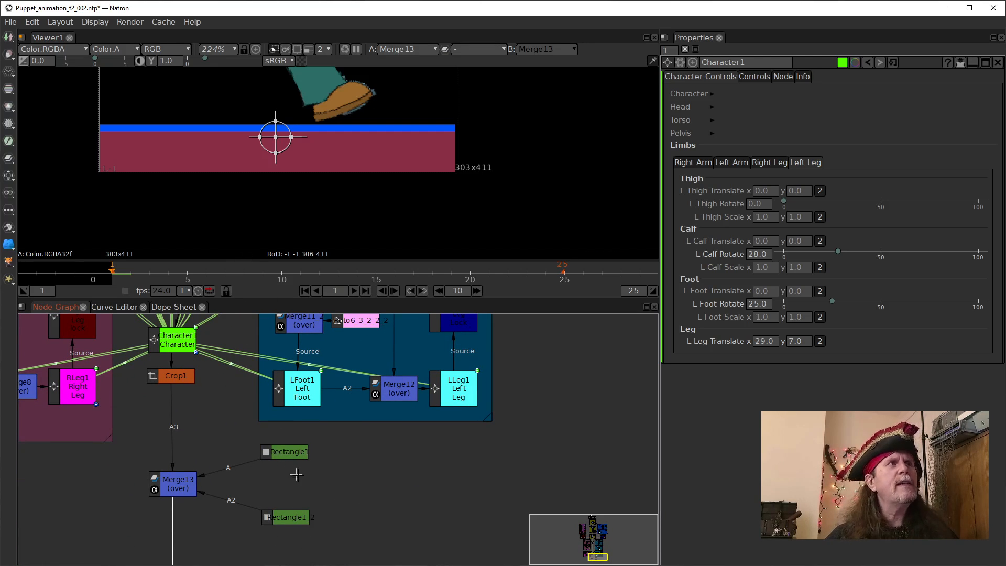
drag(365, 237, 392, 379)
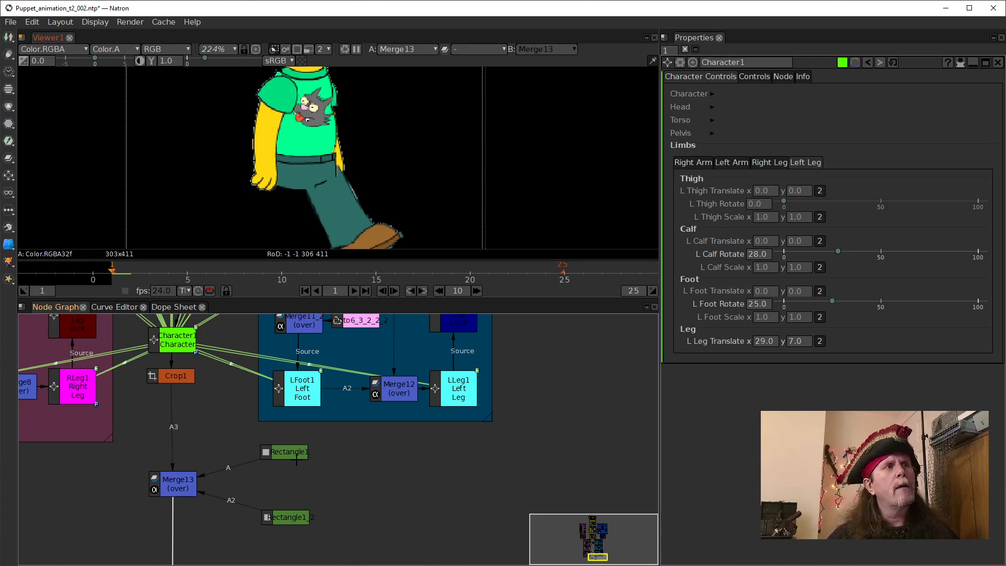
drag(414, 221, 415, 150)
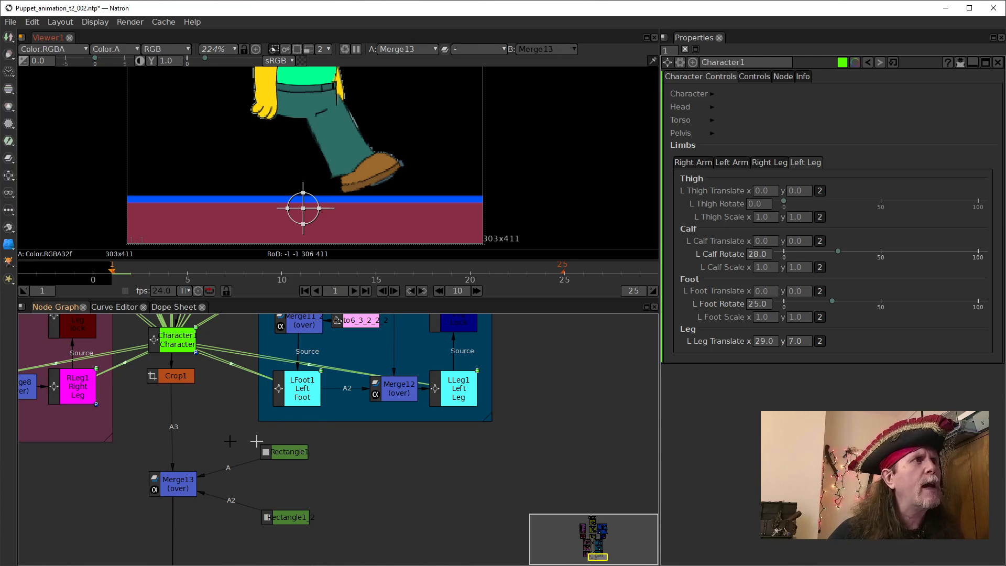
drag(185, 321, 193, 480)
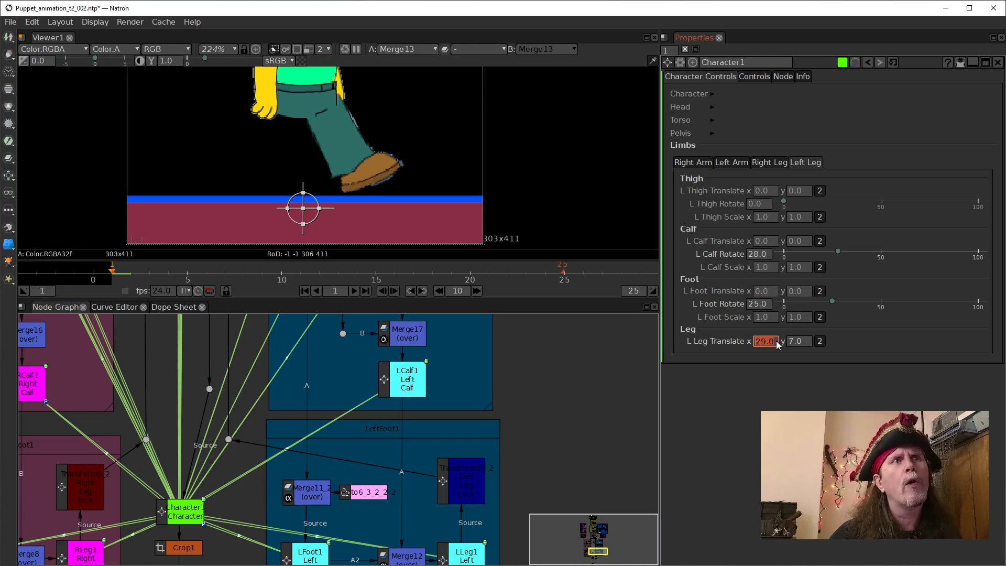
Set keyframes at frame 1 for the left calf's rotation, the left foot's rotation and the left leg's translation.
right_click(757, 258)
mouse_move(777, 281)
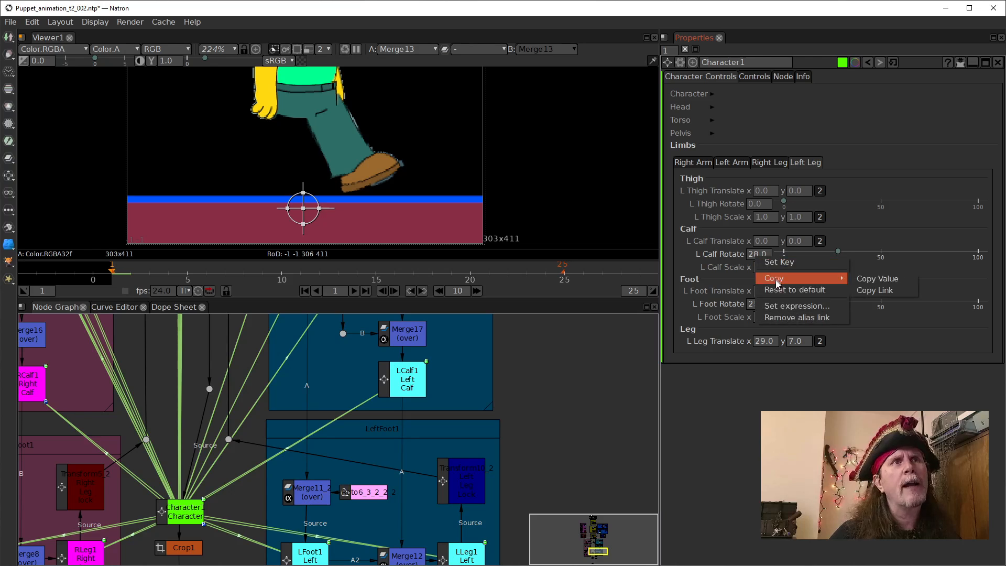
click(770, 261)
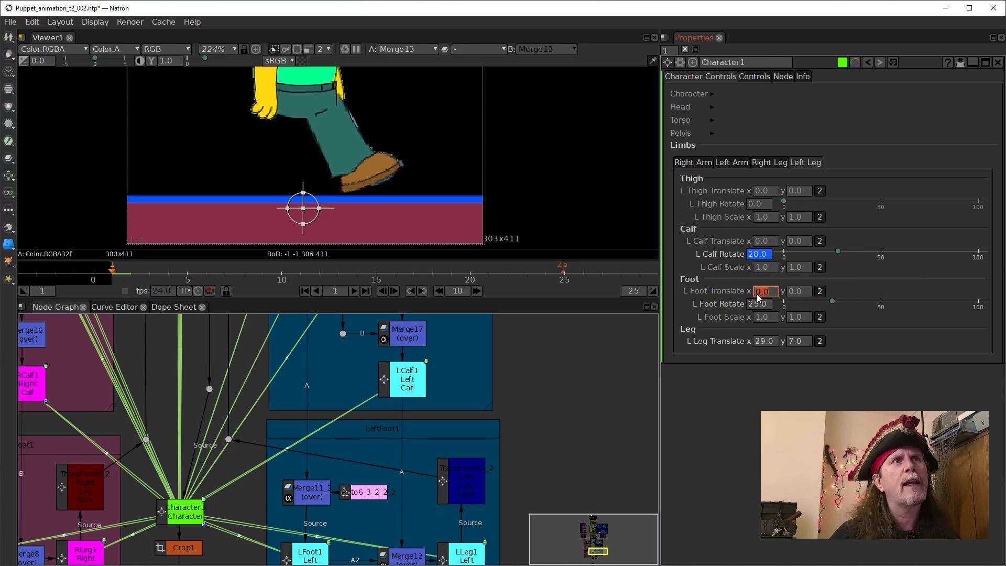
right_click(758, 305)
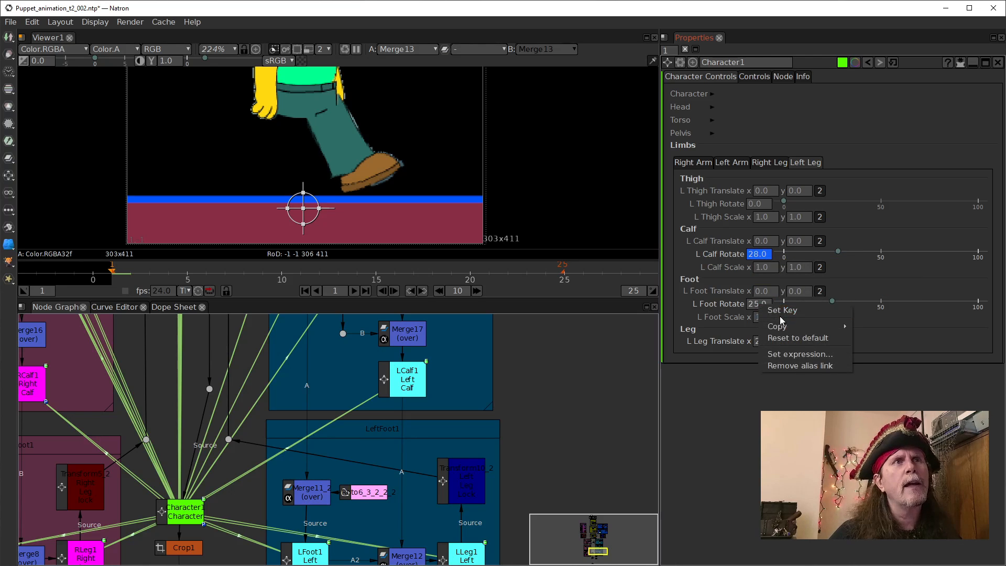
click(780, 315)
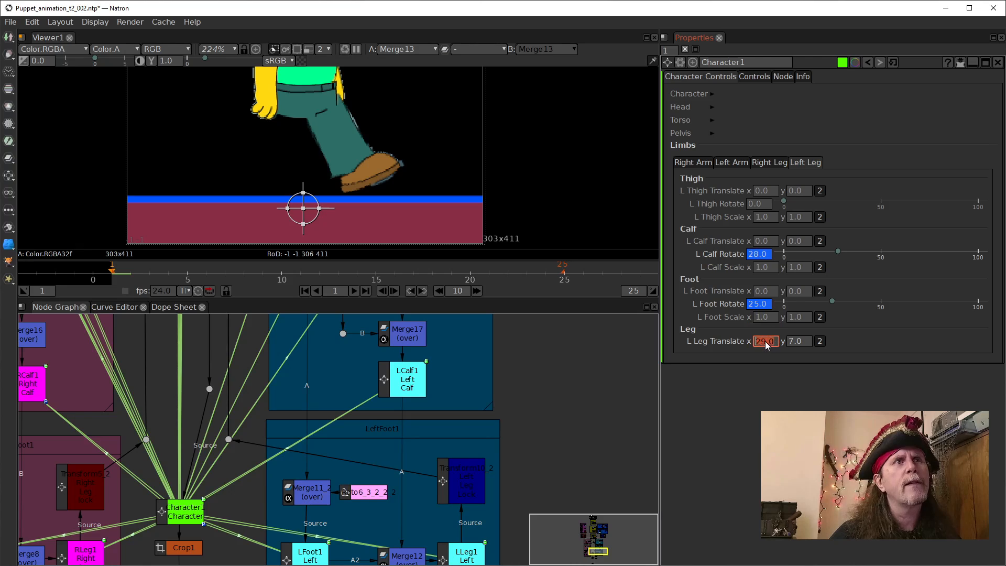
right_click(764, 341)
click(797, 352)
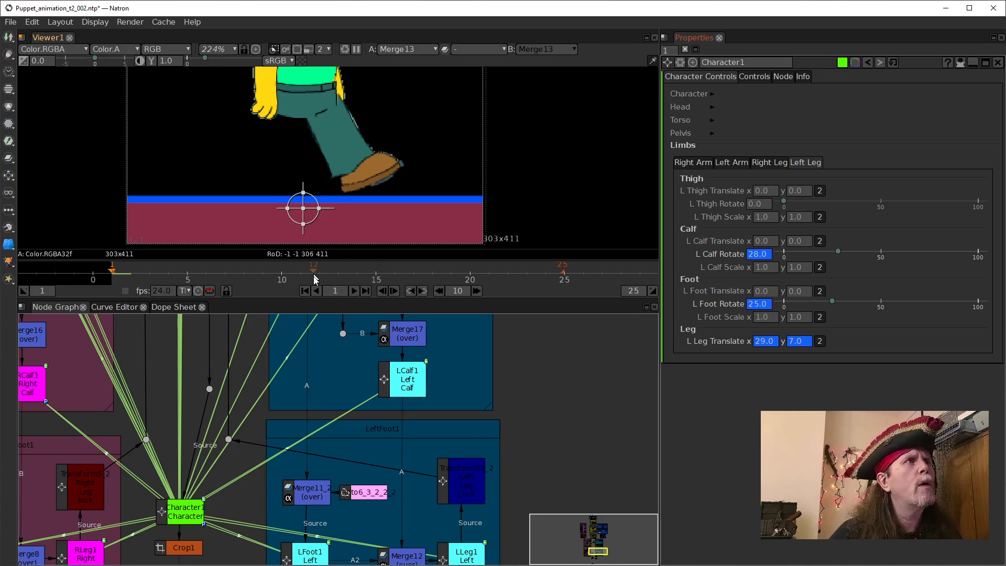
Advance to frame 5 and set the left calf's rotation to 0 there.
click(395, 291)
click(395, 292)
click(394, 292)
click(395, 292)
double_click(755, 255)
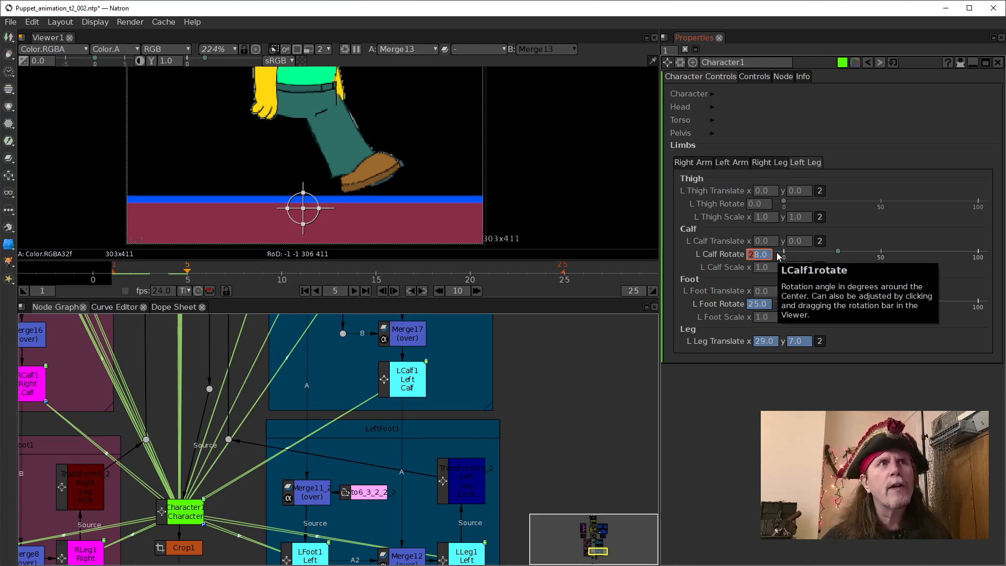
text(000)
key(Delete)
key(Delete)
key(Delete)
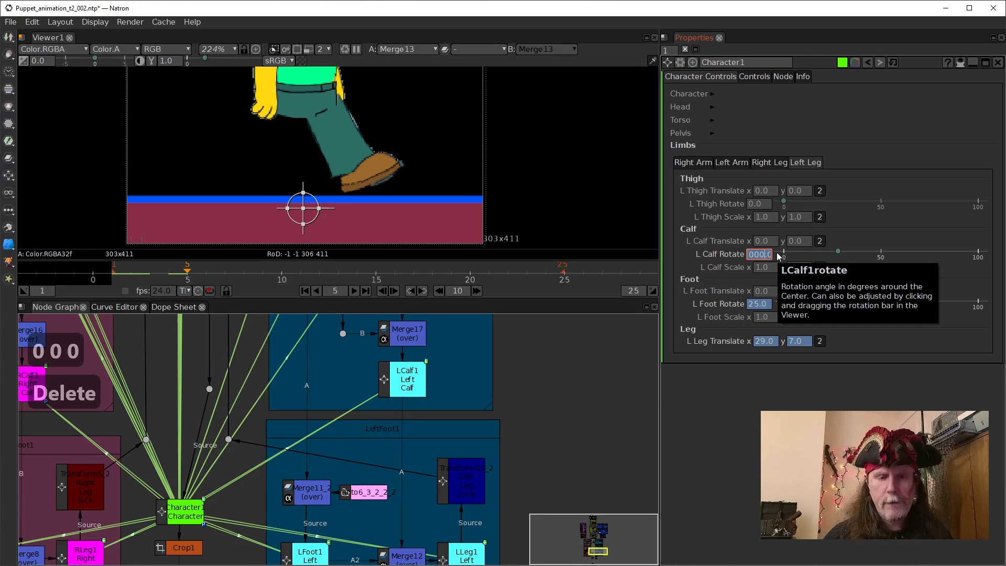
key(BackSpace)
key(BackSpace)
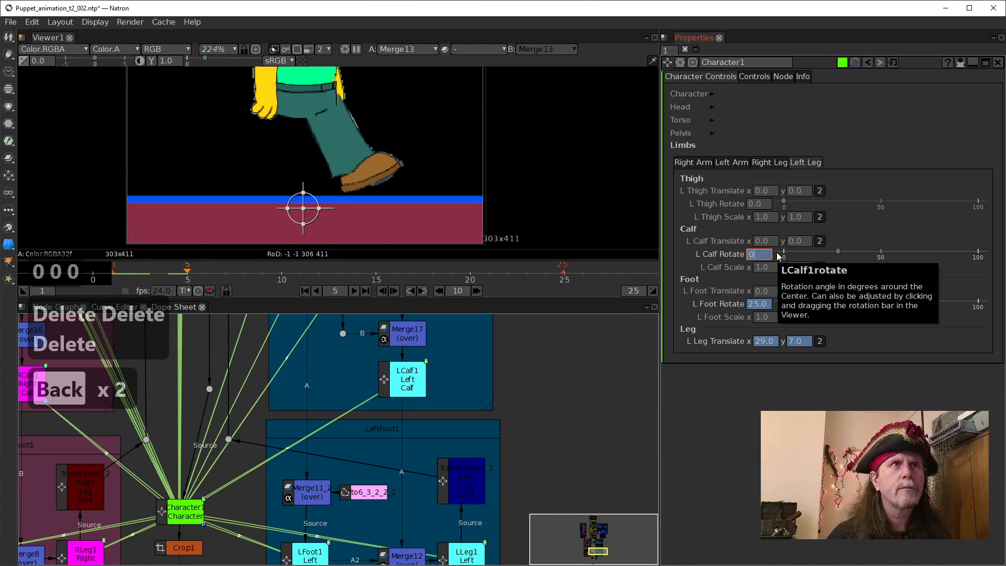
key(Return)
At frame 5, set the left foot's rotation and the left leg's X and Y translation to 0.
click(755, 307)
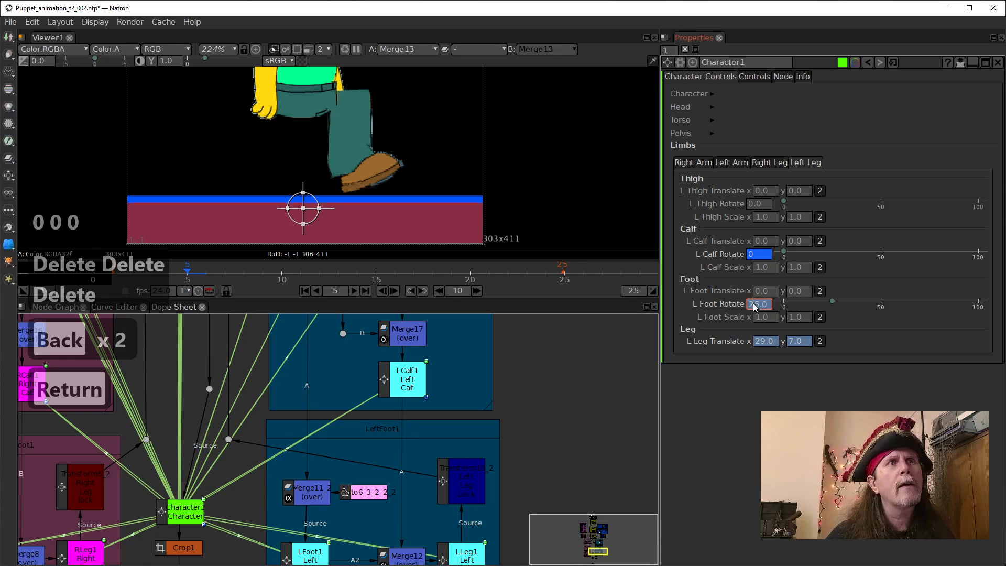
text(0)
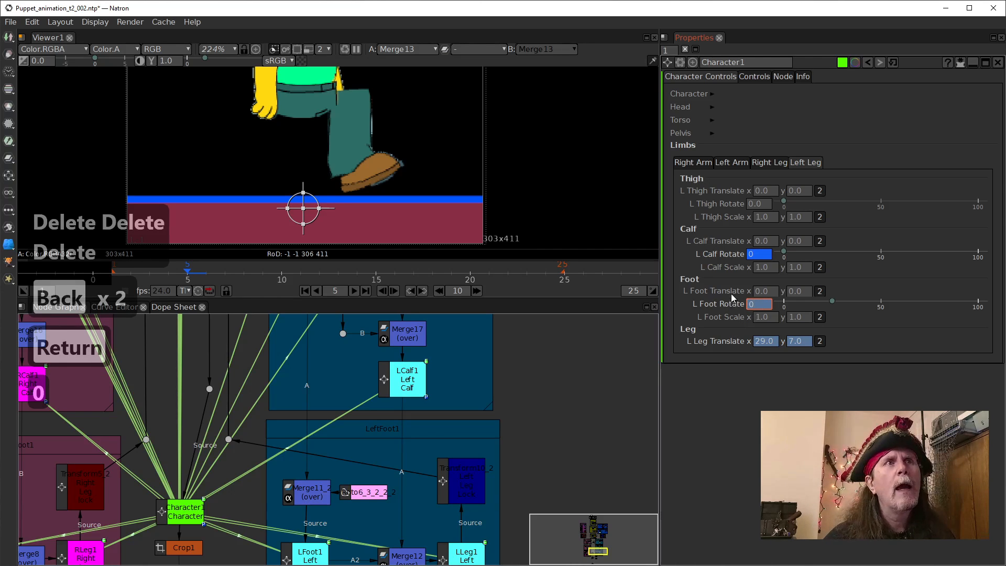
double_click(764, 342)
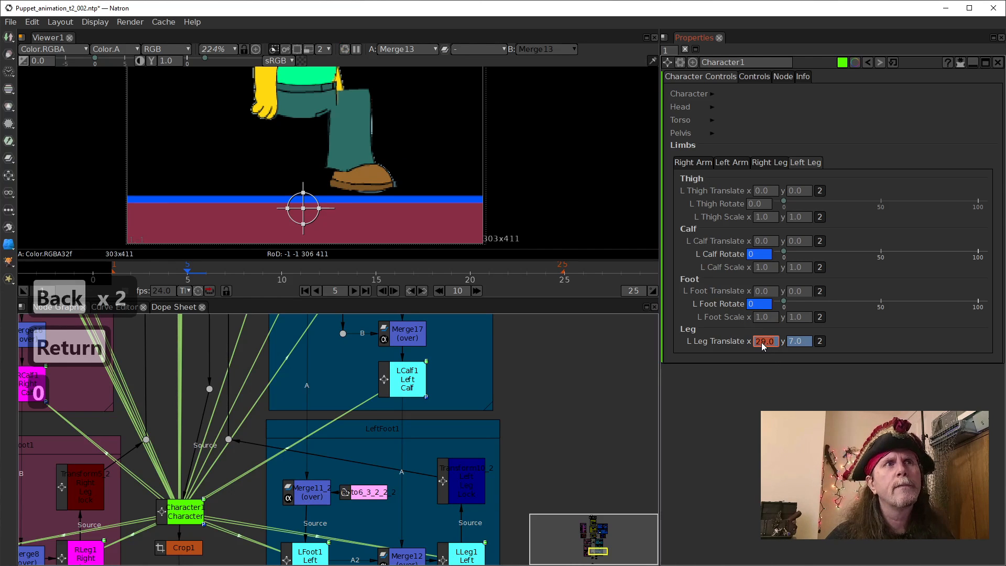
text(0)
key(Return)
double_click(797, 341)
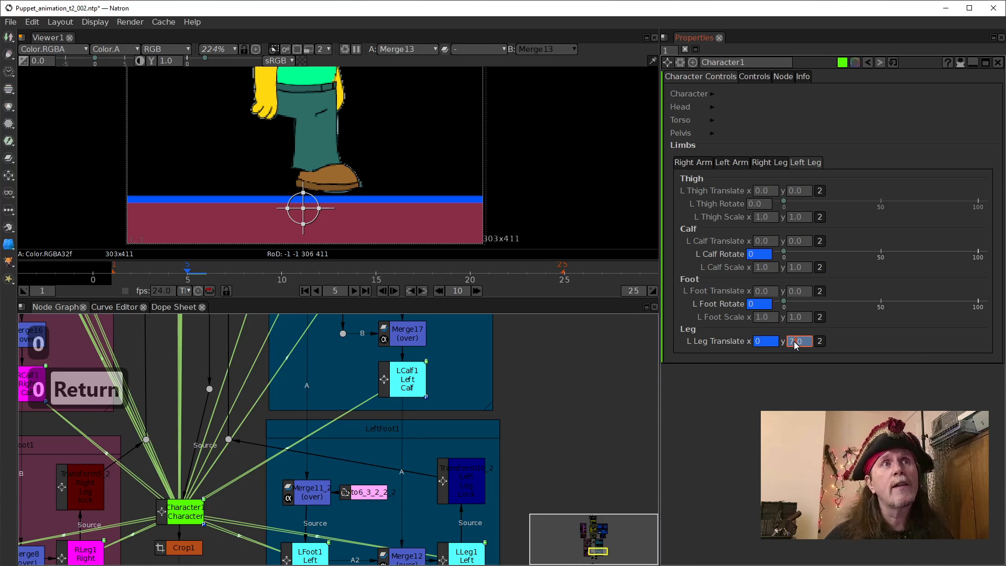
text(0)
key(Return)
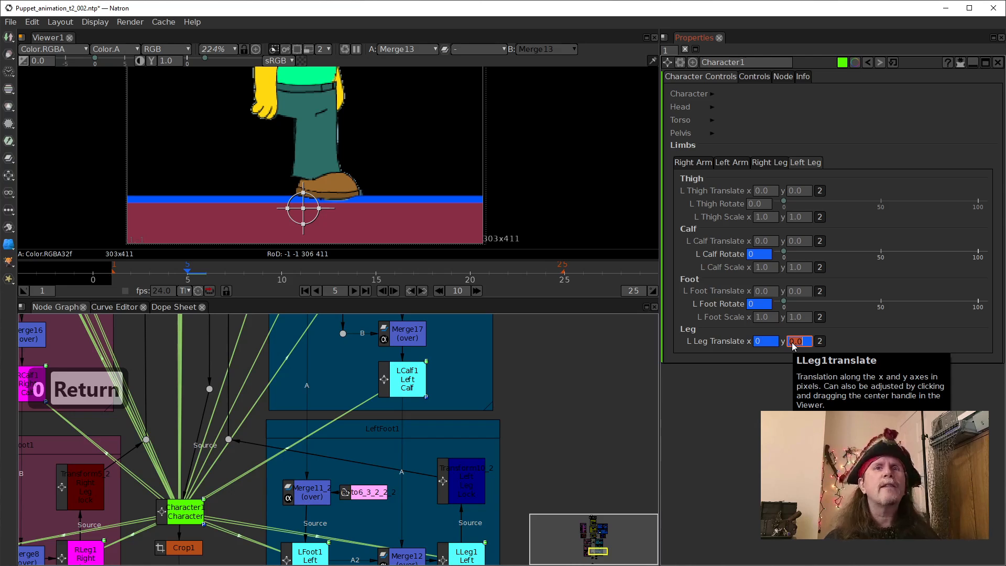
Reconnect the right leg's dot to the A2 input of Merge11.
mouse_move(190, 393)
mouse_down()
mouse_move(211, 466)
mouse_move(202, 529)
mouse_up()
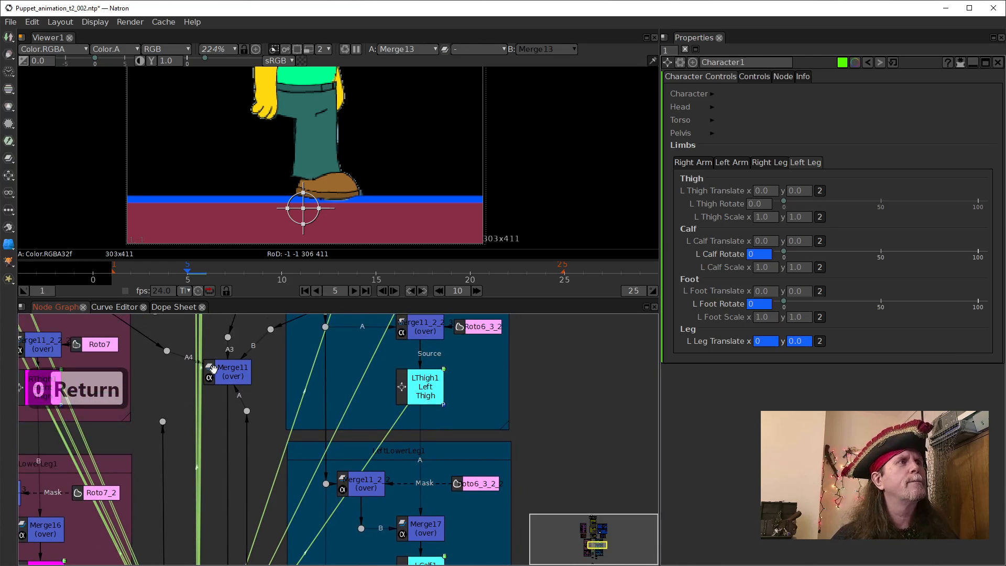
click(204, 373)
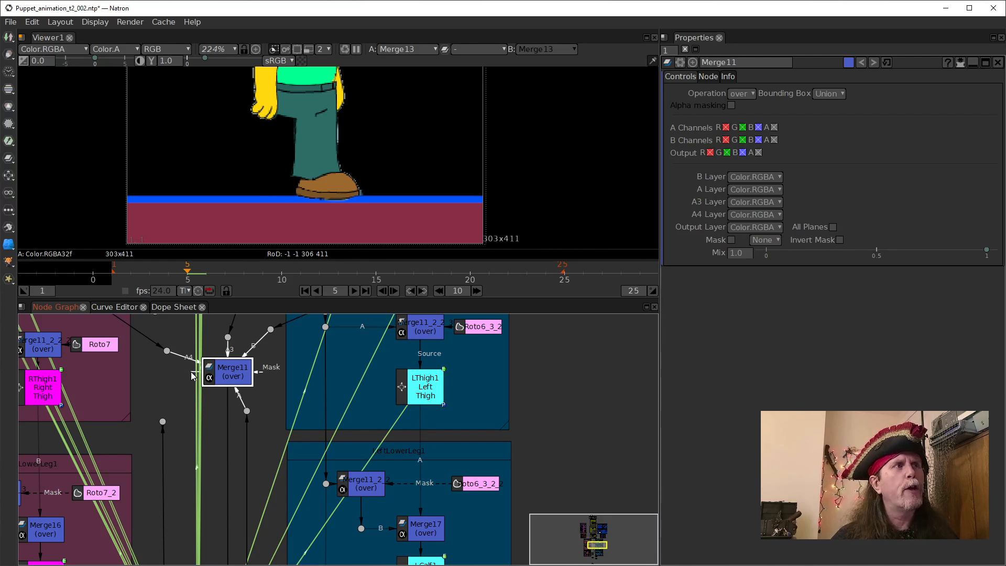
drag(169, 403, 174, 382)
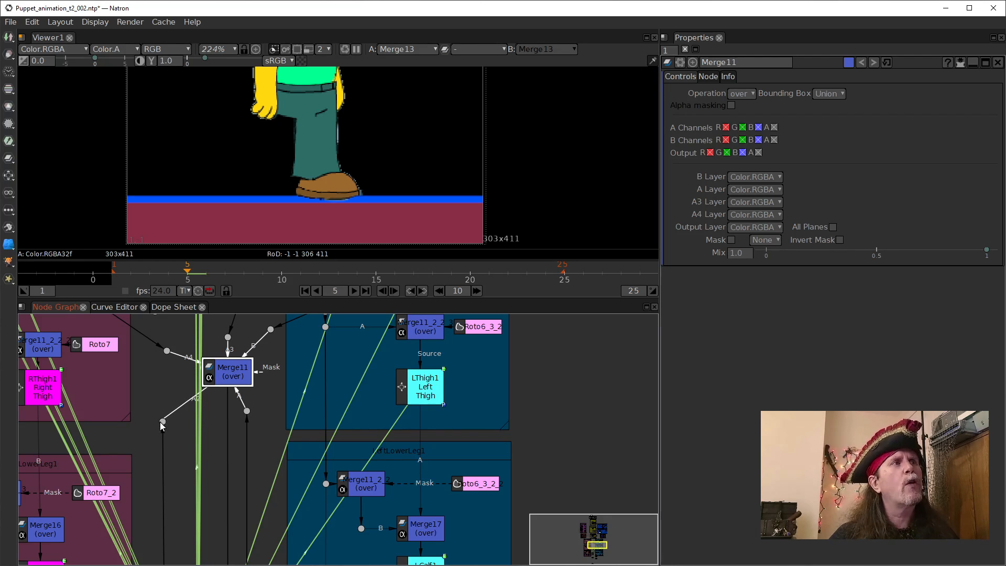
drag(159, 422, 159, 423)
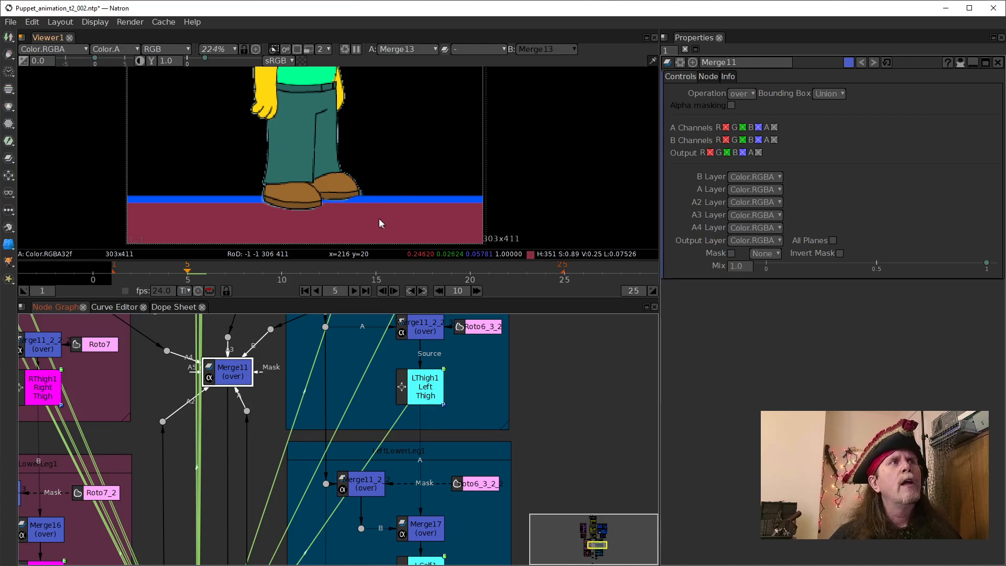
Resize the blue floor rectangle, Rectangle1, to a width of 304 and a height of 40.
scroll(370, 219, up, 5)
scroll(366, 233, up, 1)
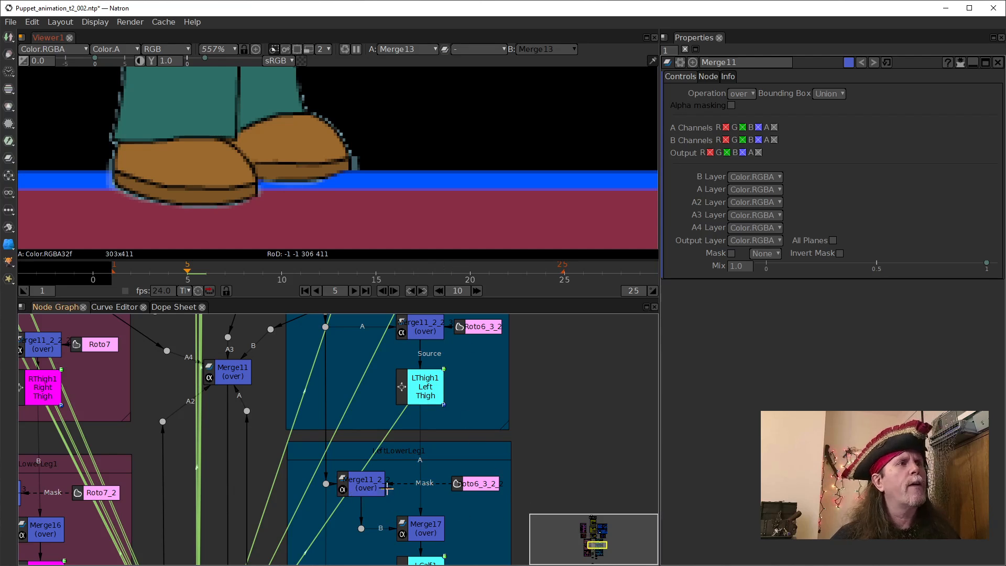
scroll(357, 502, down, 5)
drag(302, 537, 326, 403)
scroll(303, 423, up, 2)
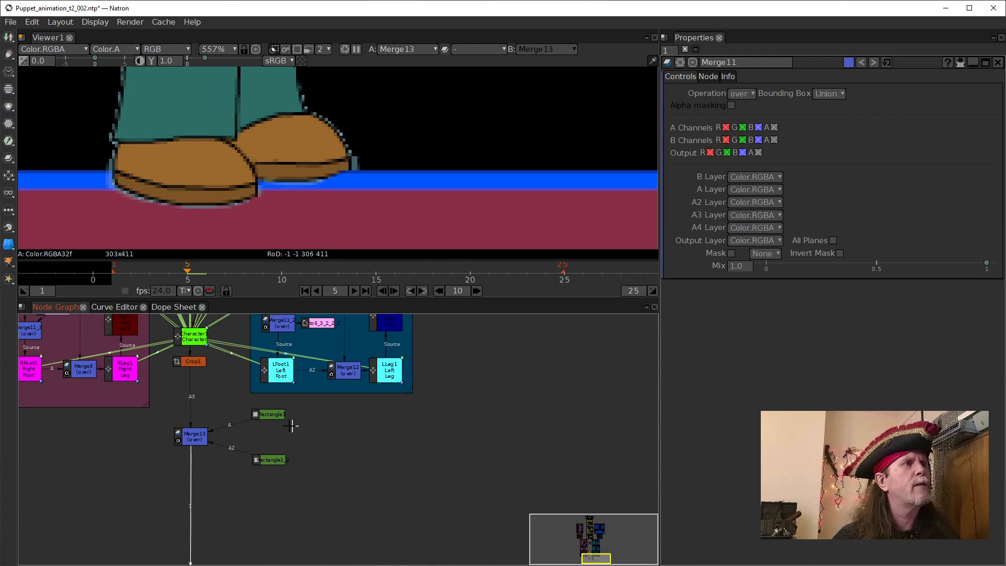
click(270, 415)
double_click(271, 417)
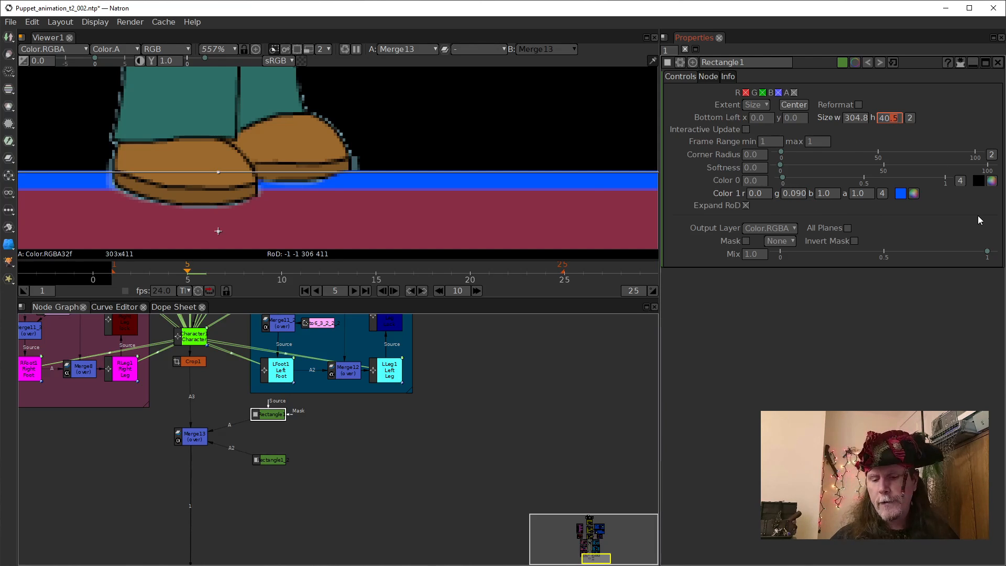
text(0)
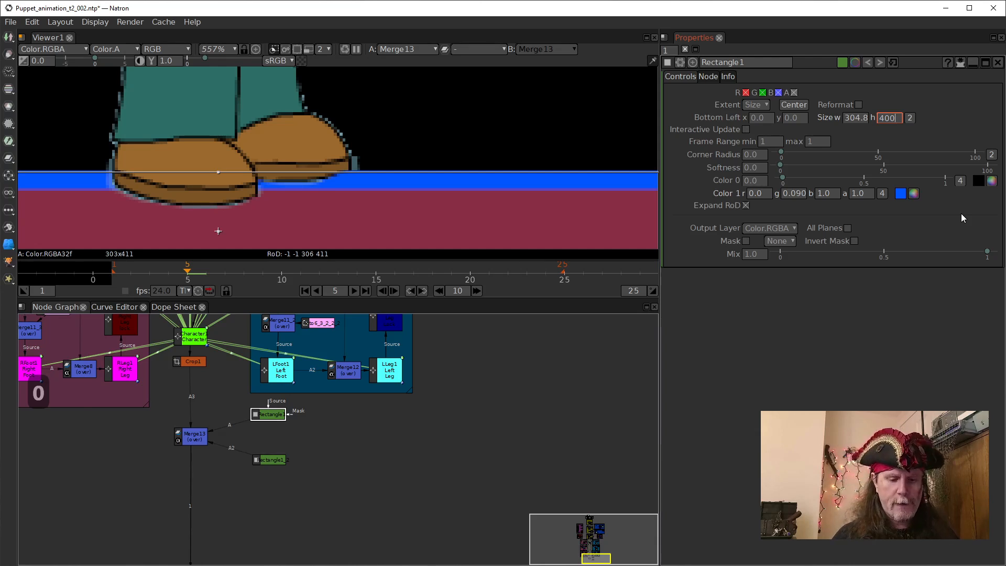
key(BackSpace)
click(859, 119)
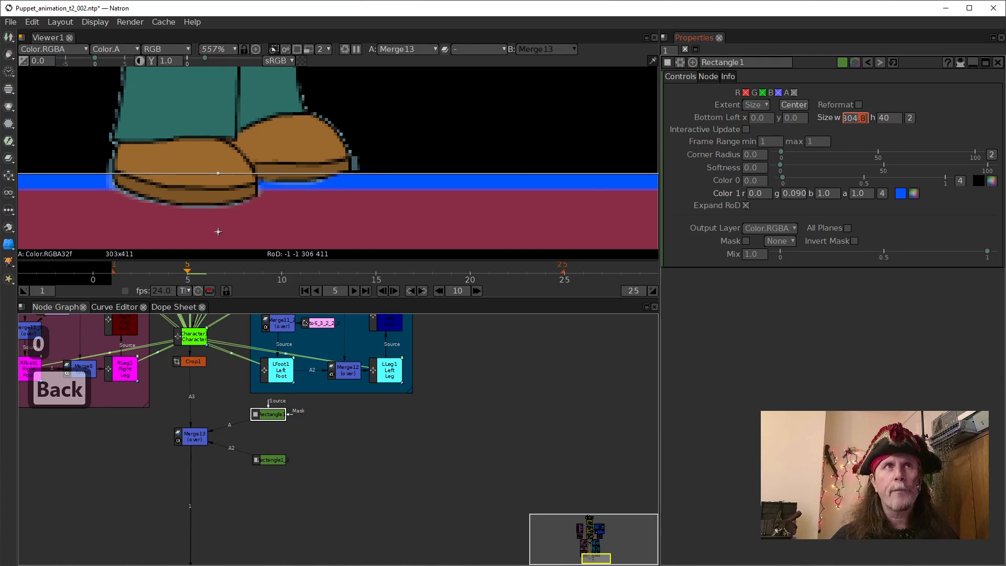
key(Delete)
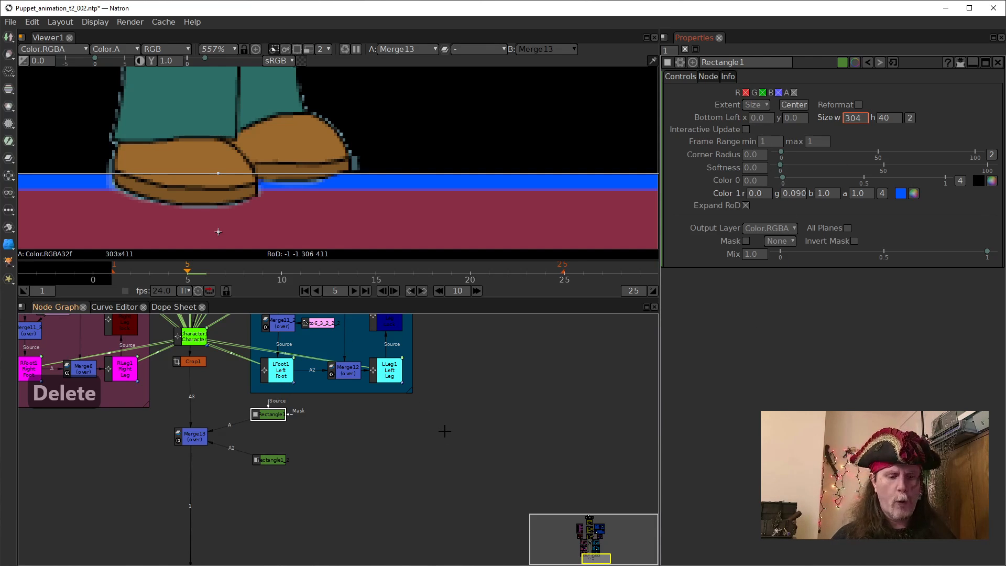
key(Return)
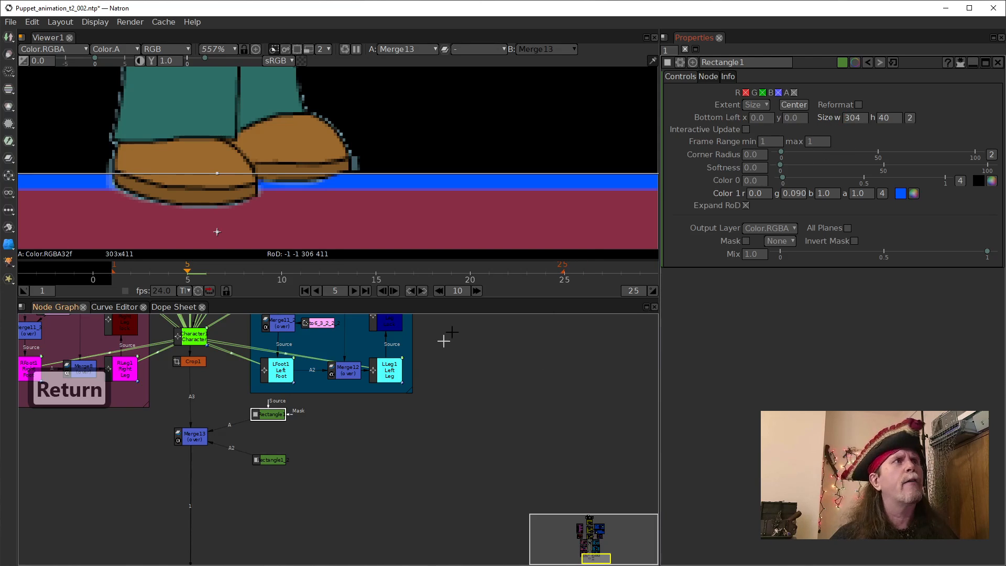
Resize the maroon floor rectangle, Rectangle1_2, to a width of 304 and a height of 34.
click(471, 409)
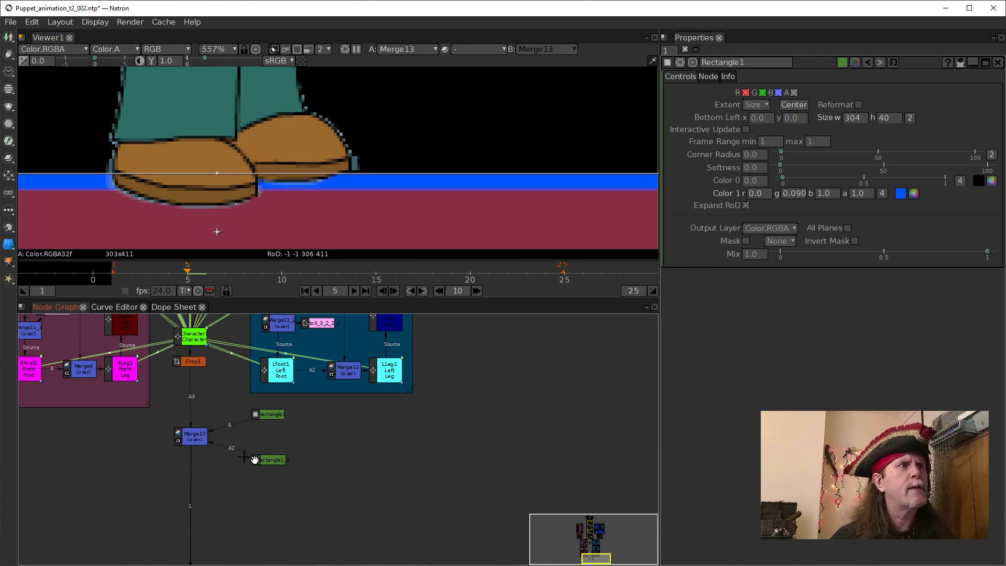
click(281, 459)
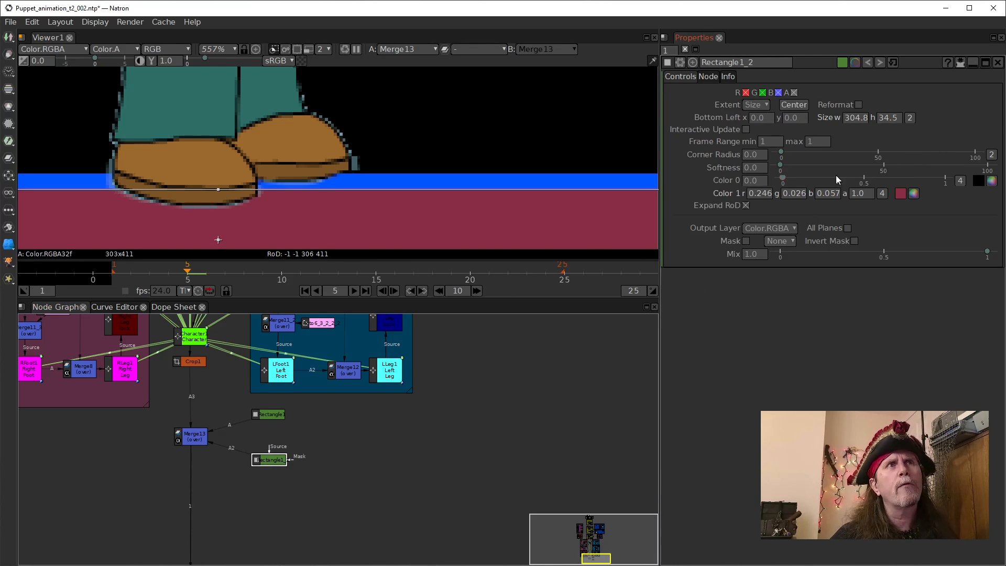
click(859, 119)
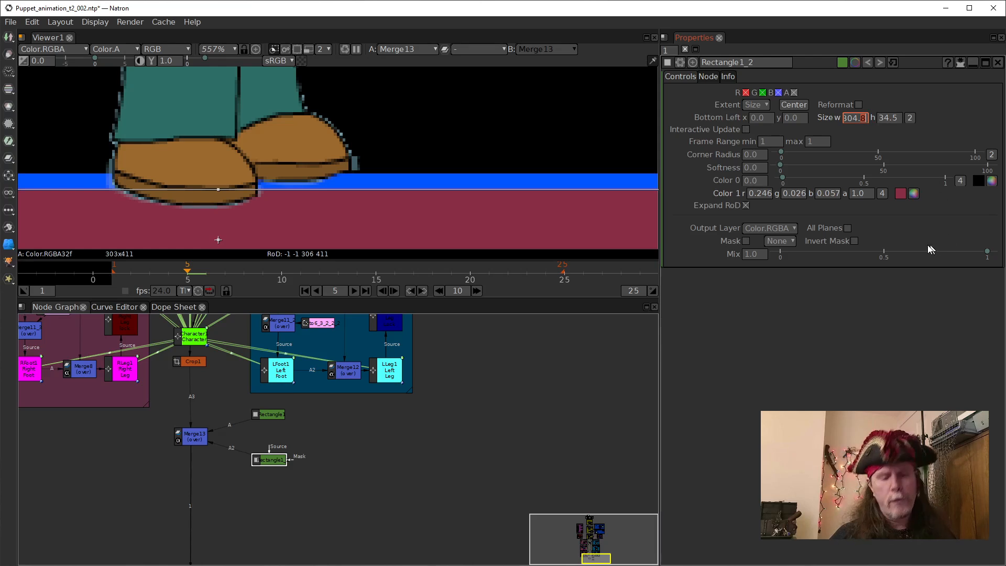
key(Delete)
click(893, 120)
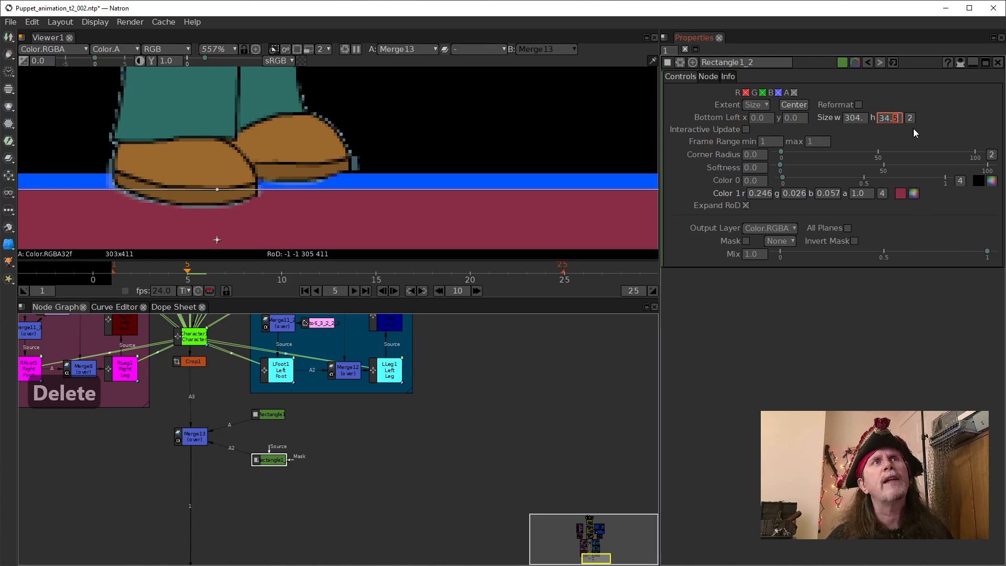
key(Delete)
click(442, 379)
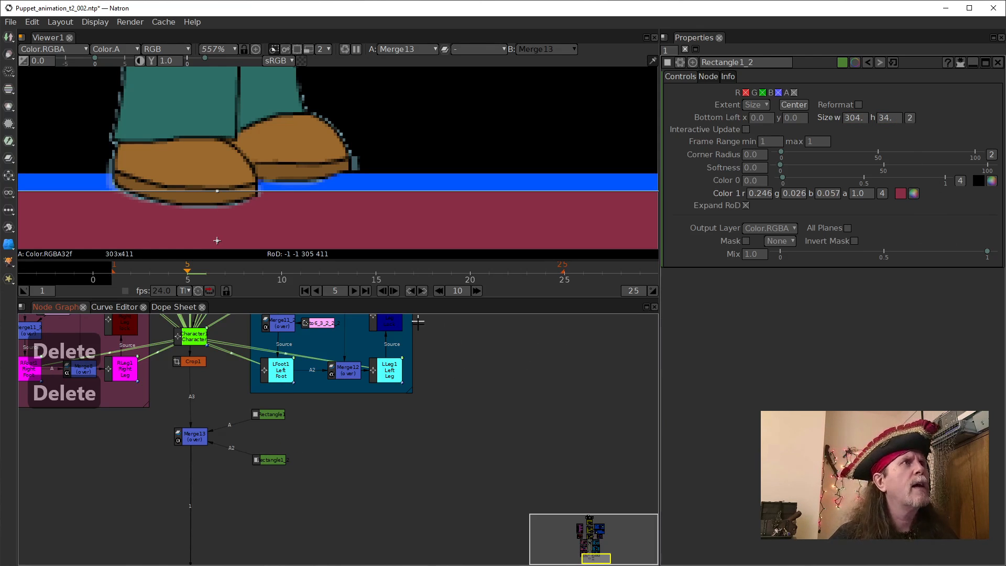
Reduce the height of the maroon rectangle, Rectangle1_2, to 32.
click(795, 194)
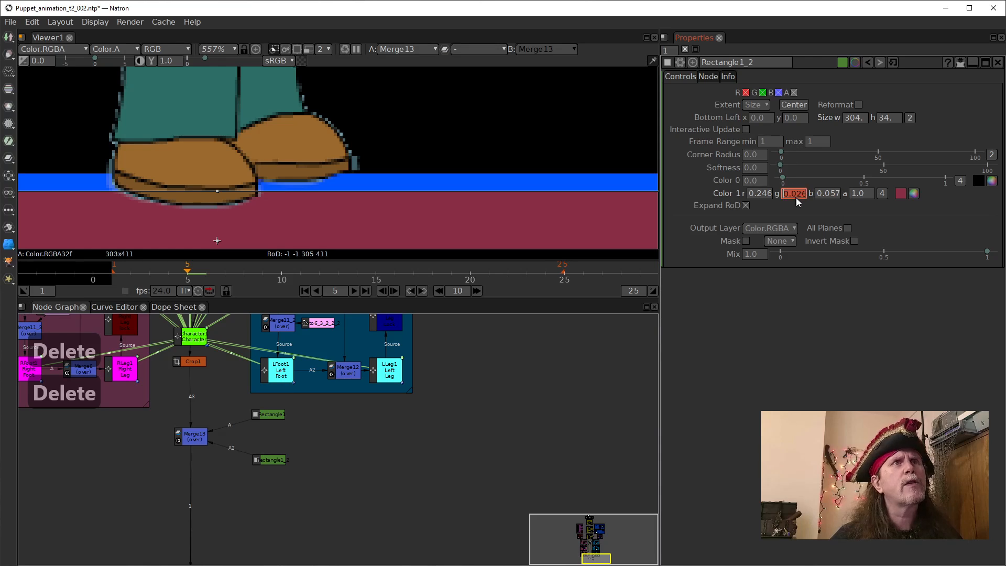
drag(232, 401, 367, 456)
mouse_move(333, 123)
mouse_down()
mouse_move(322, 256)
mouse_move(334, 109)
mouse_up()
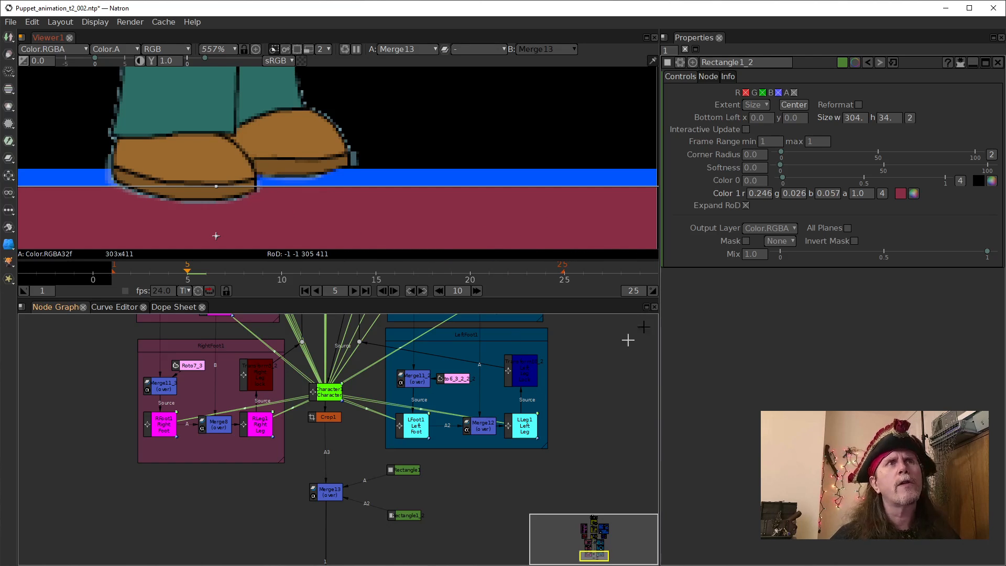
click(886, 119)
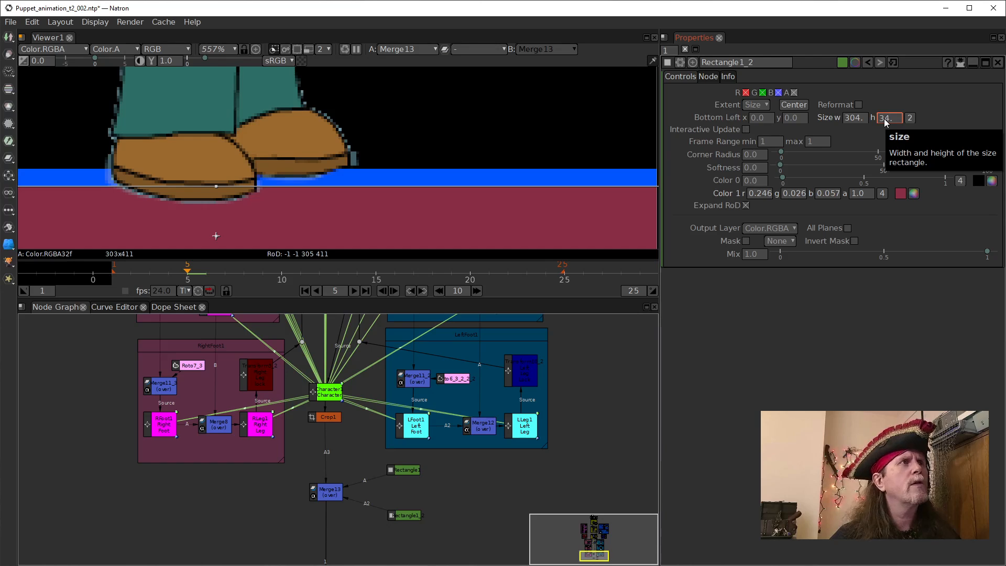
scroll(885, 121, down, 1)
scroll(886, 121, down, 1)
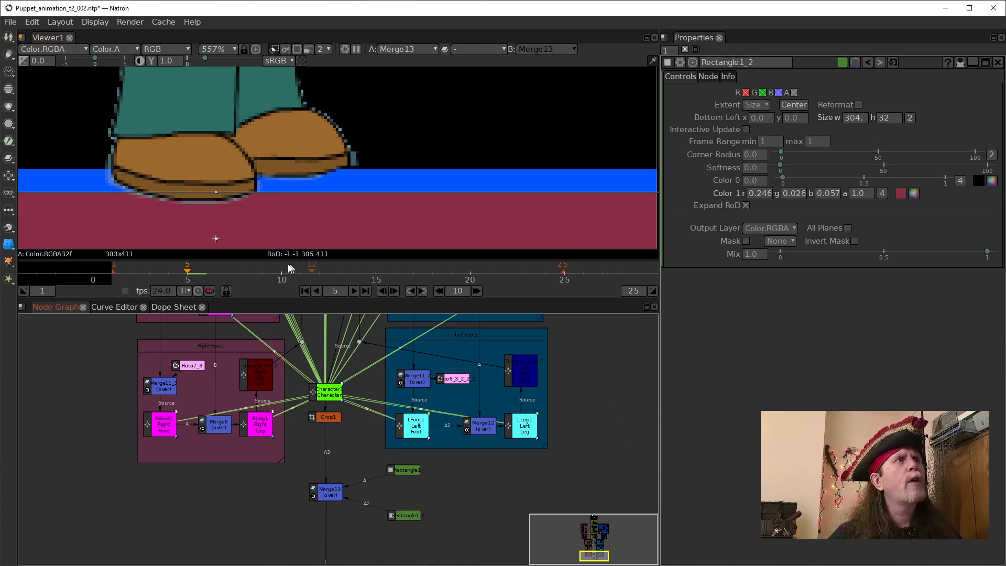
Examine up close how the shoe soles overlap the edges of the blue and maroon floor rectangles.
scroll(385, 219, up, 1)
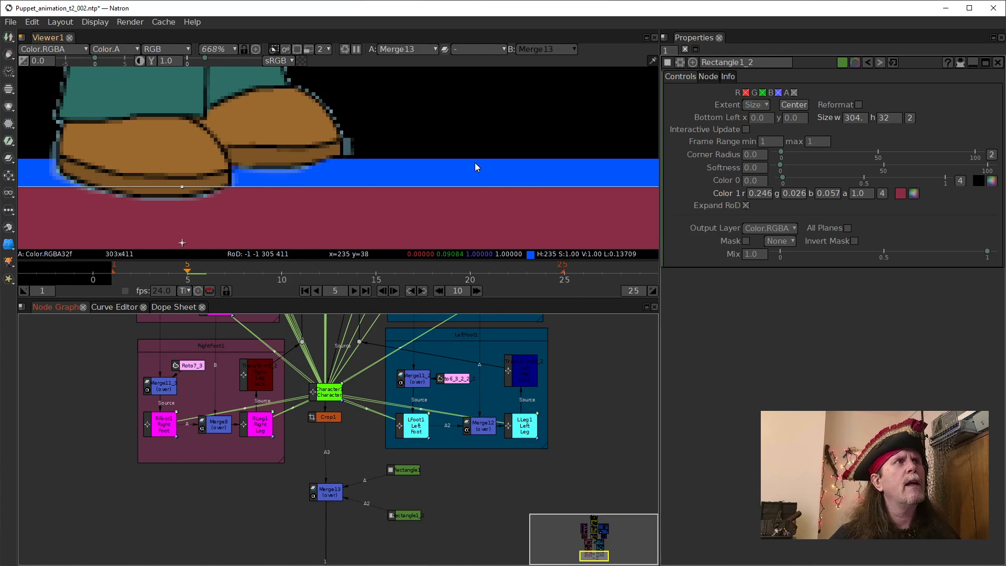
click(400, 467)
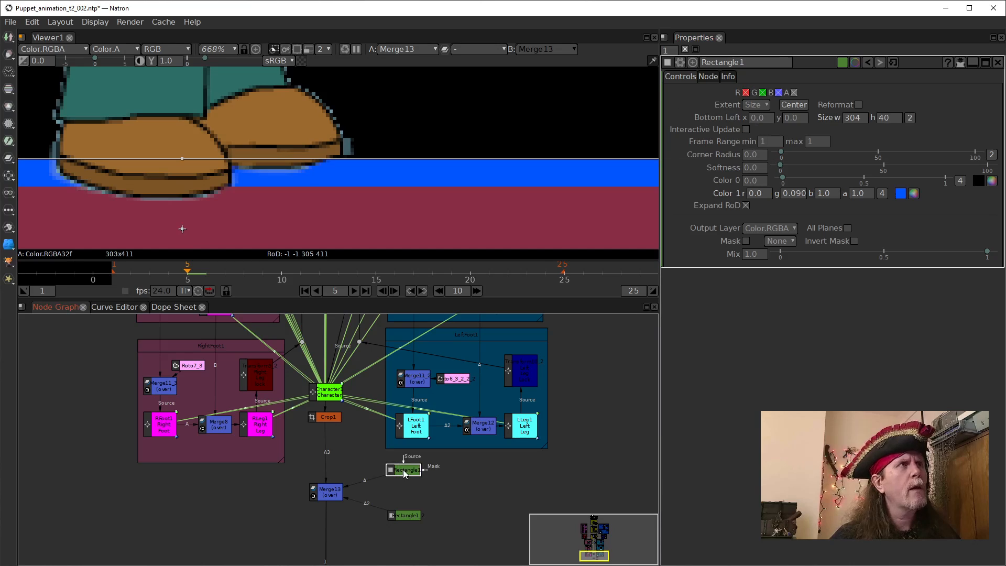
scroll(234, 213, up, 6)
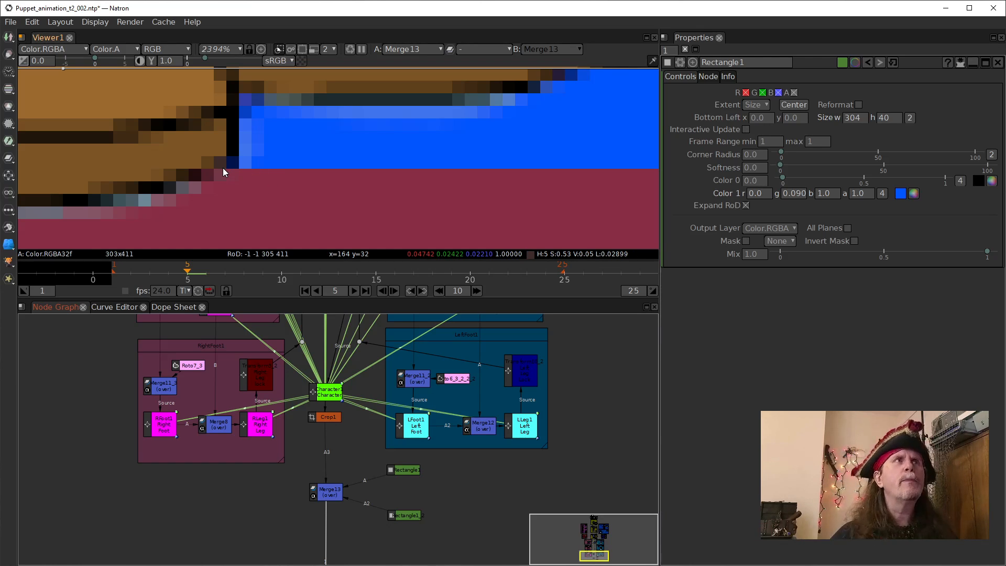
drag(487, 116, 232, 229)
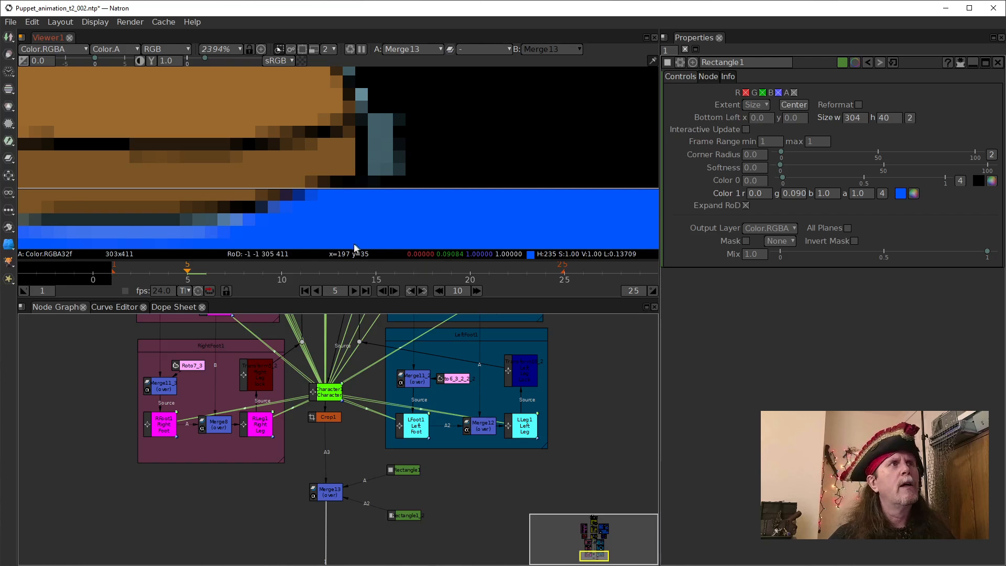
scroll(356, 246, down, 5)
scroll(433, 187, down, 3)
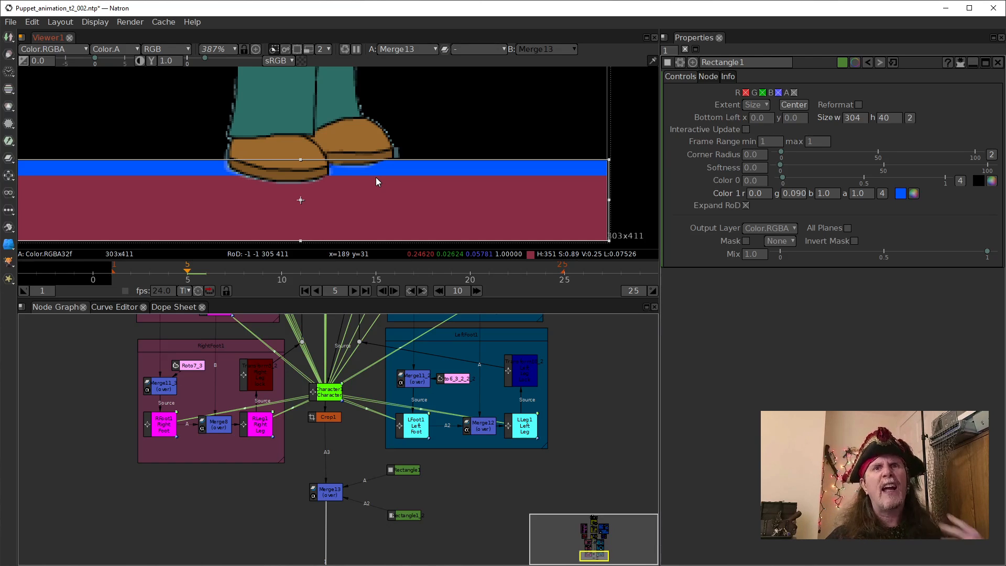
drag(416, 168, 386, 178)
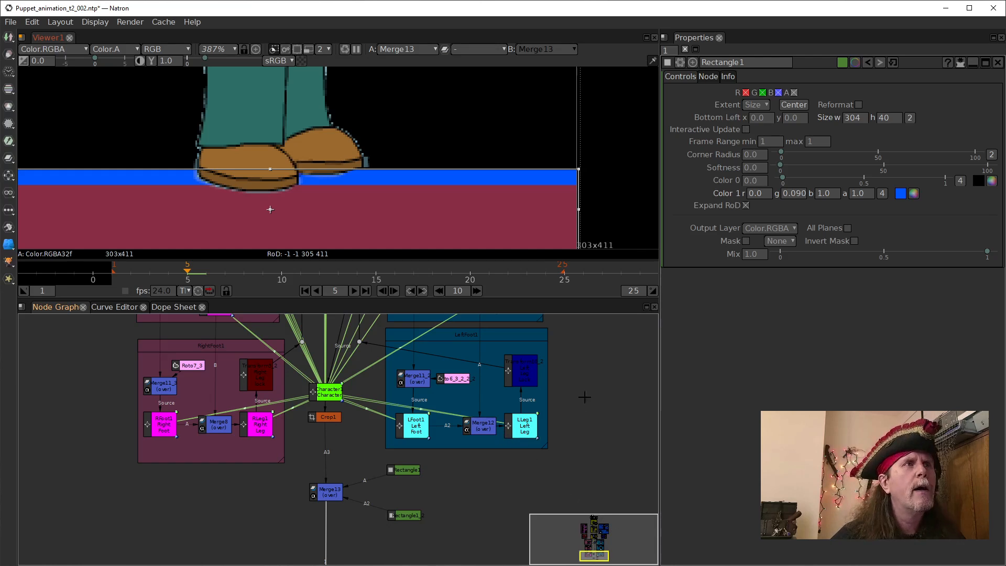
Open the left leg controls of the Character1 node.
drag(586, 397, 510, 499)
drag(585, 343, 565, 395)
drag(515, 374, 563, 337)
drag(520, 476, 535, 403)
click(291, 443)
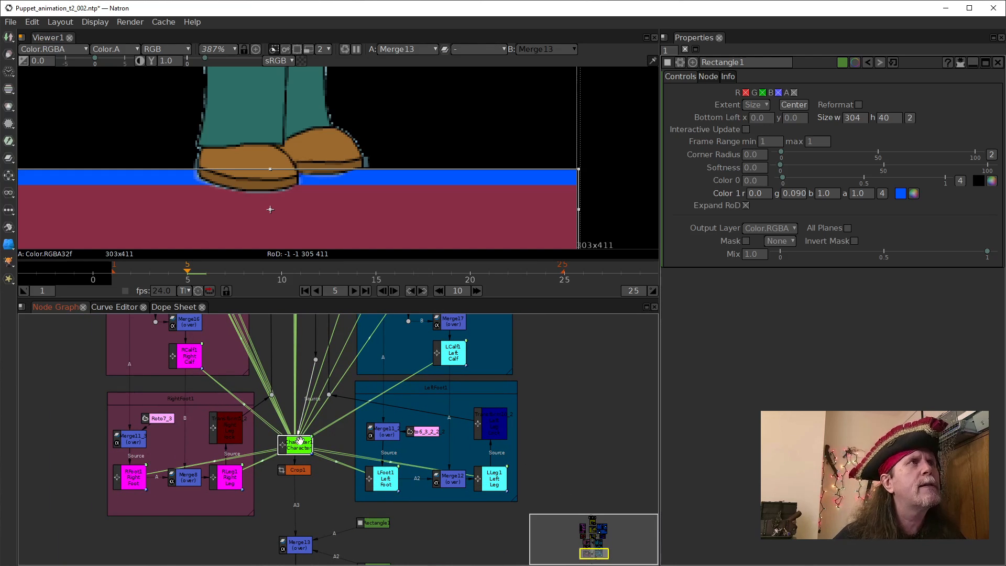
drag(564, 401, 486, 461)
click(420, 541)
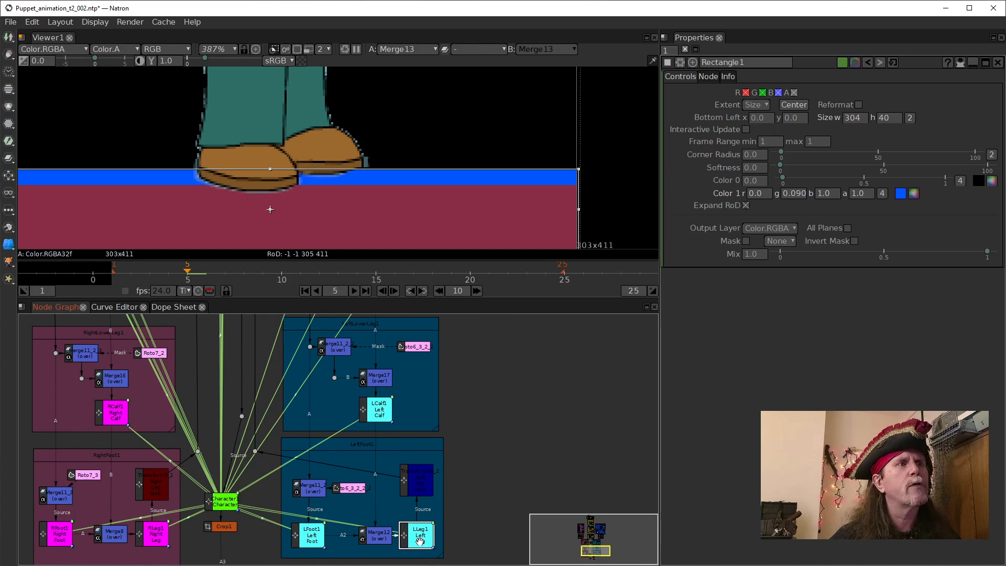
drag(506, 475, 503, 454)
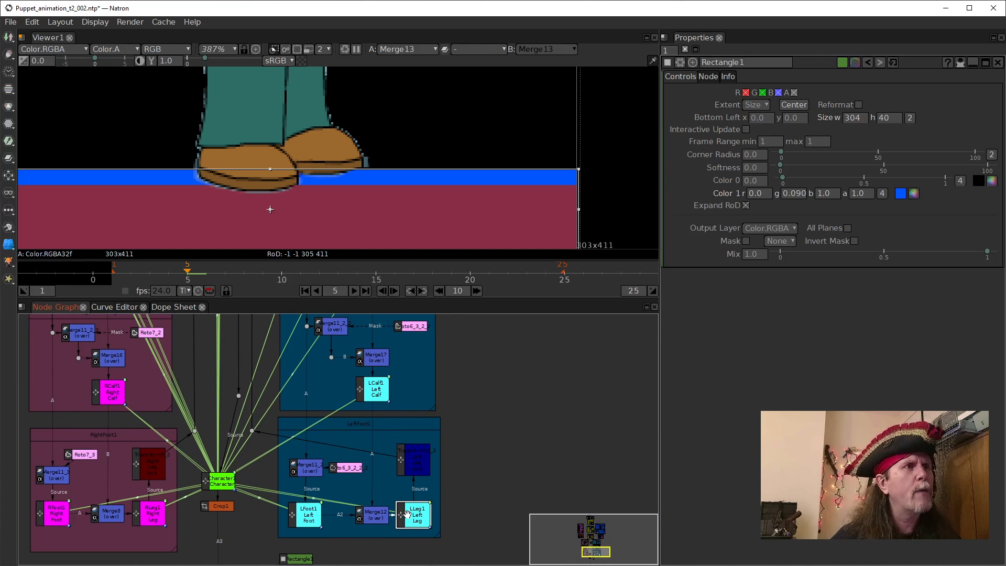
click(226, 485)
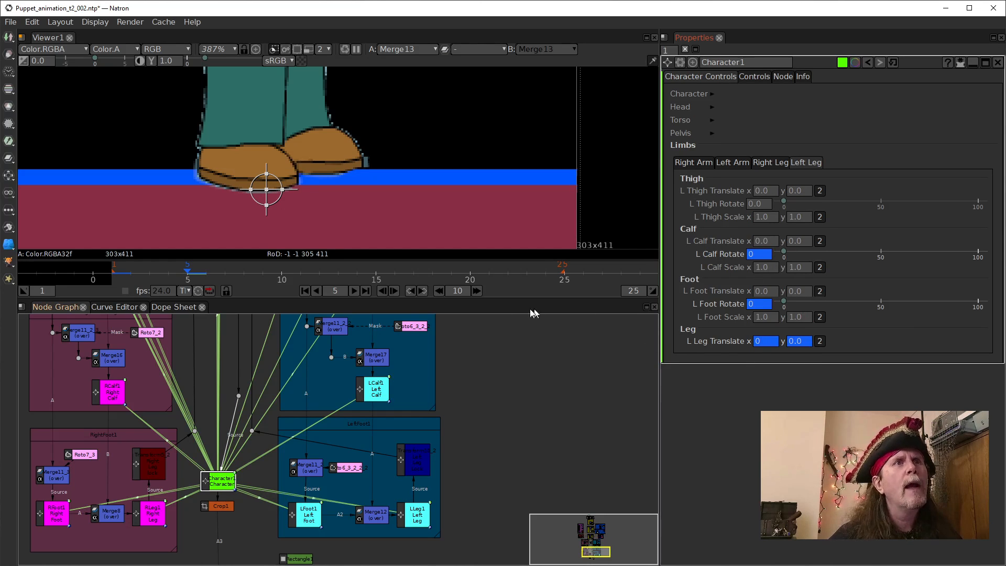
Remove the frame 5 keys from the left leg's translation in both dimensions, the left foot's rotation and the left calf's rotation.
right_click(768, 343)
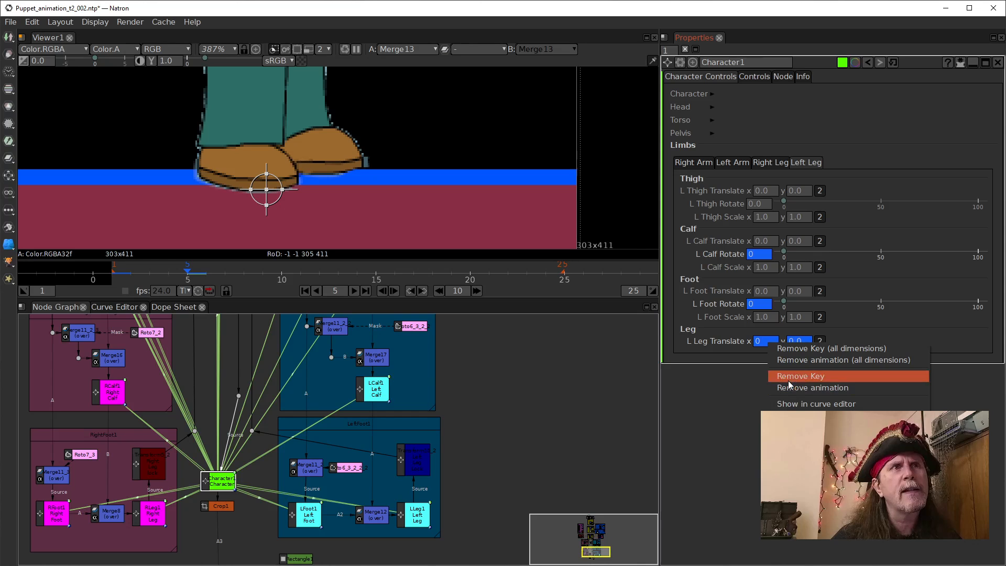
click(785, 351)
right_click(763, 304)
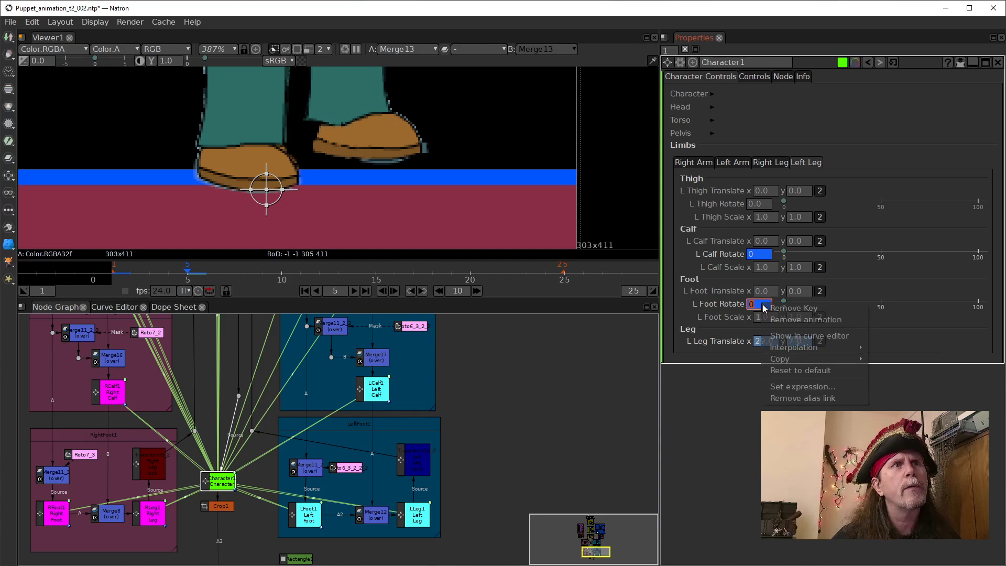
click(781, 313)
right_click(760, 254)
click(776, 260)
Add a Solid node to the node graph below the two rectangle nodes.
drag(468, 168, 393, 188)
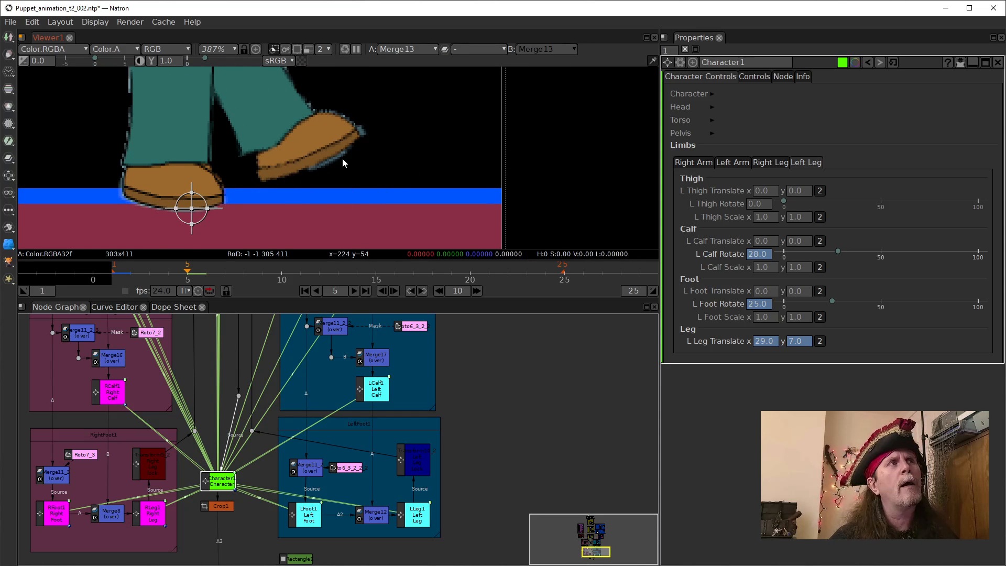
drag(341, 159, 342, 177)
scroll(341, 176, up, 3)
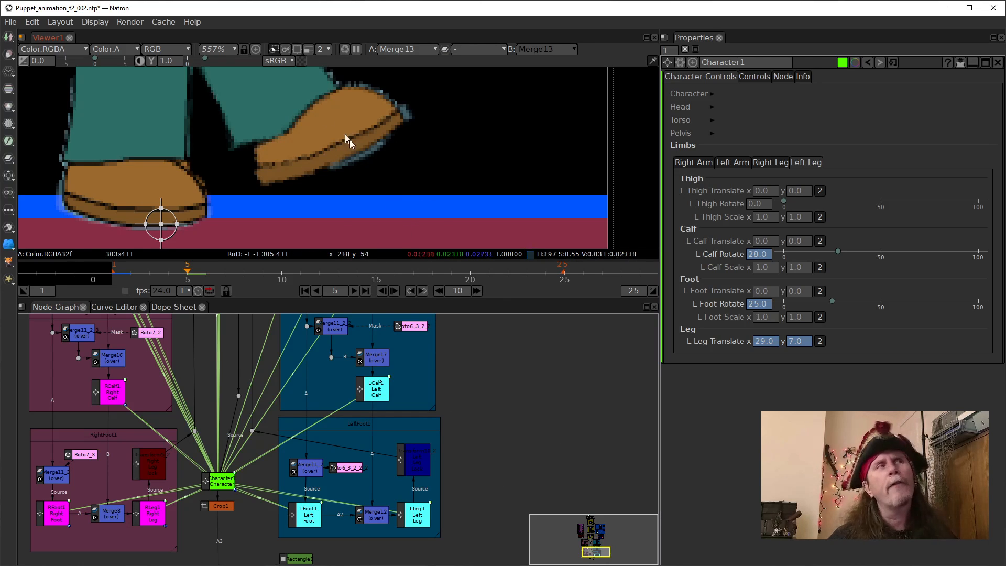
drag(234, 523, 215, 324)
click(199, 385)
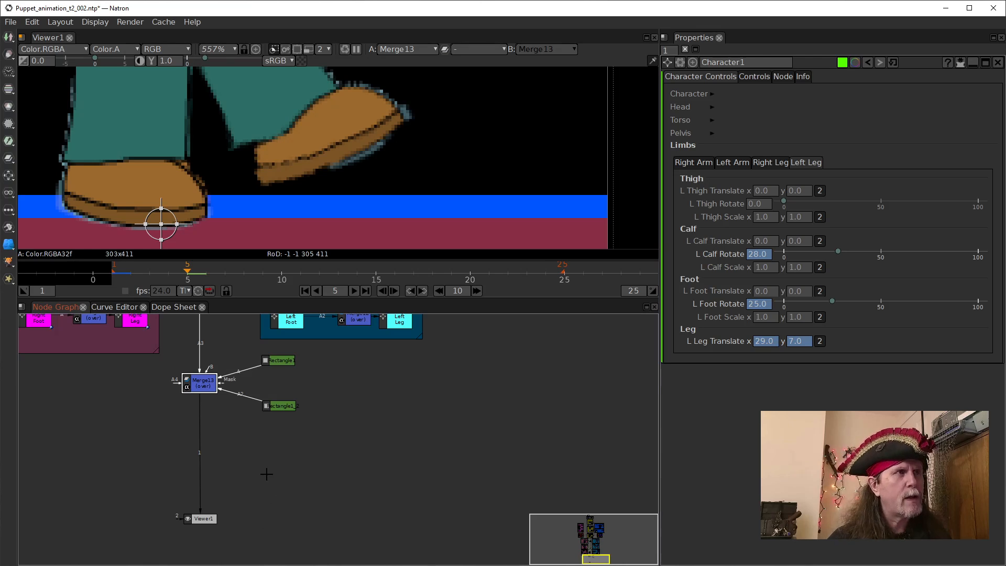
click(253, 454)
key(Tab)
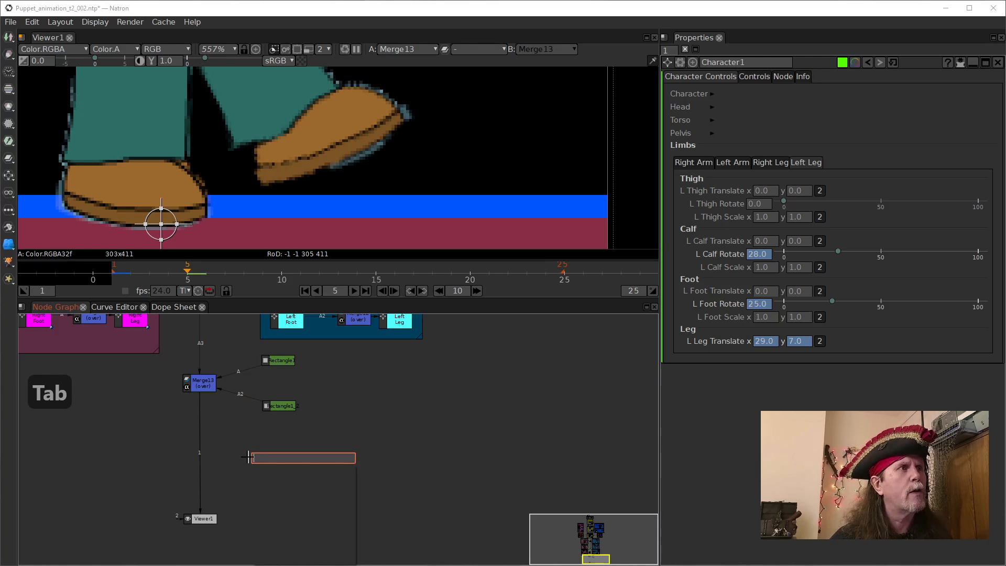
text(solid)
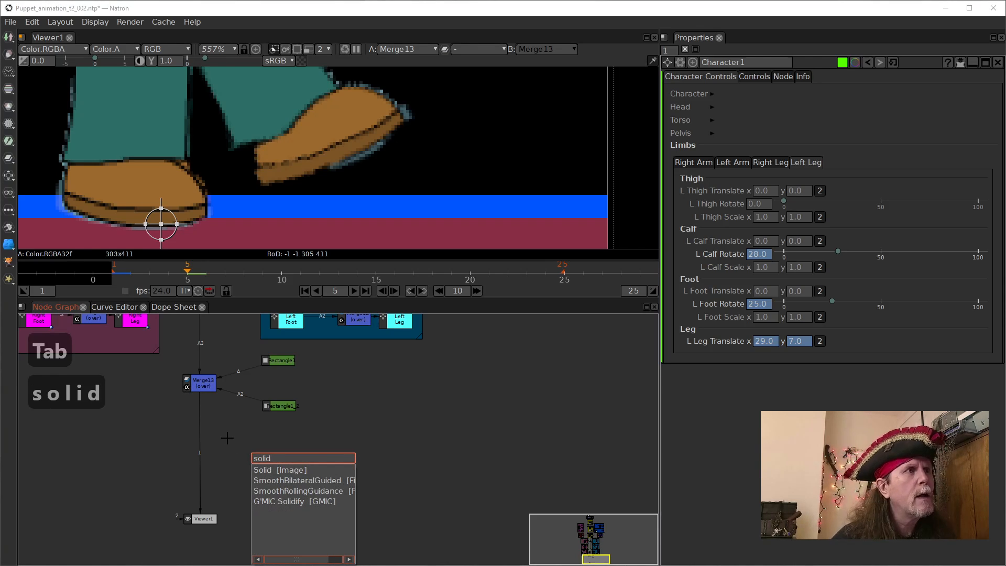
click(267, 470)
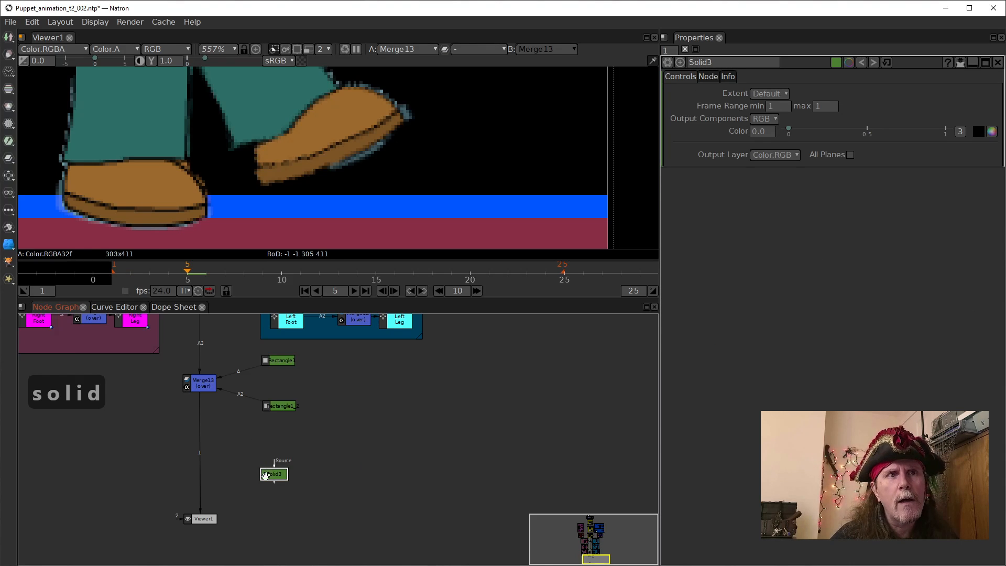
mouse_move(278, 474)
mouse_down()
mouse_move(268, 441)
mouse_move(271, 456)
mouse_up()
Set the new Solid node's color to white.
click(991, 134)
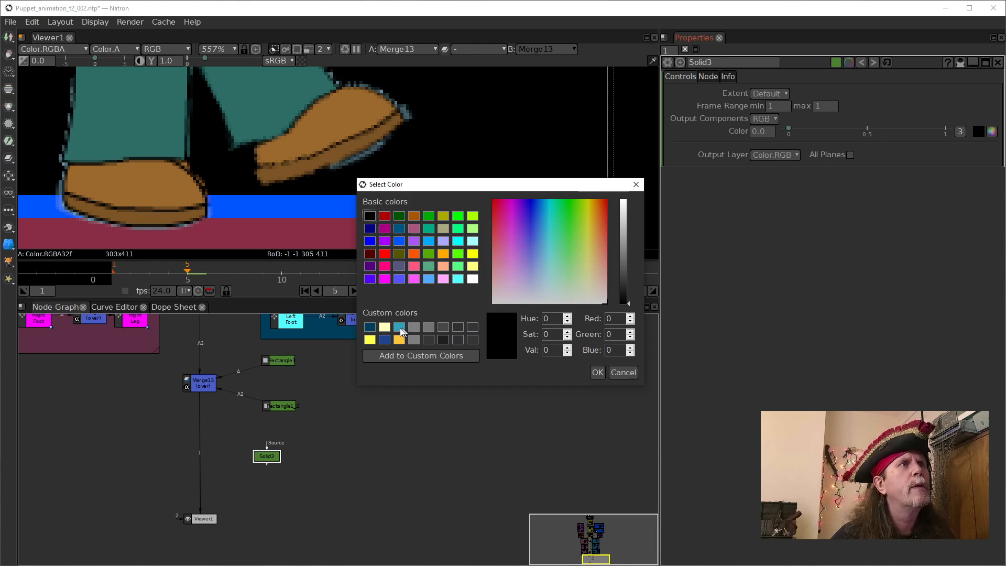
click(471, 279)
key(Return)
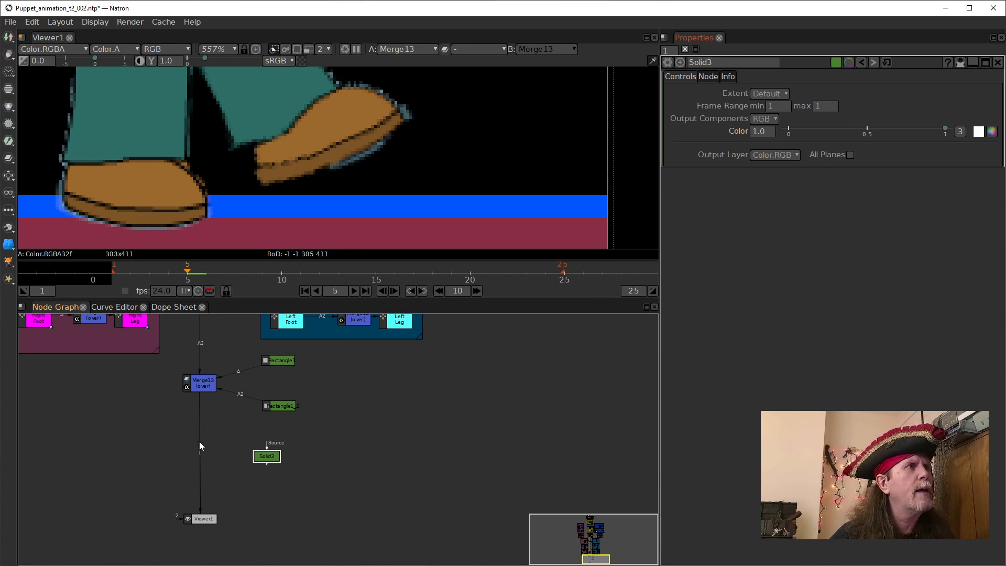
Insert a Merge node between Merge13 and the viewer, with the Solid as its B input, to place white behind the puppet.
click(267, 457)
key(m)
drag(272, 460, 187, 456)
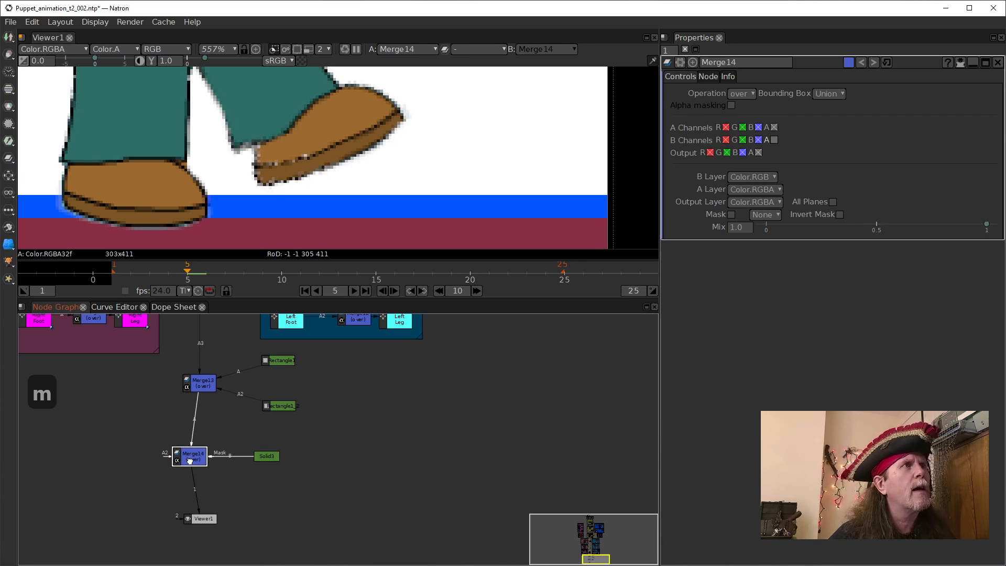
Open the Character1 node's character controls and set the left arm's shoulder rotation to -11.
drag(541, 363, 530, 383)
scroll(256, 164, down, 10)
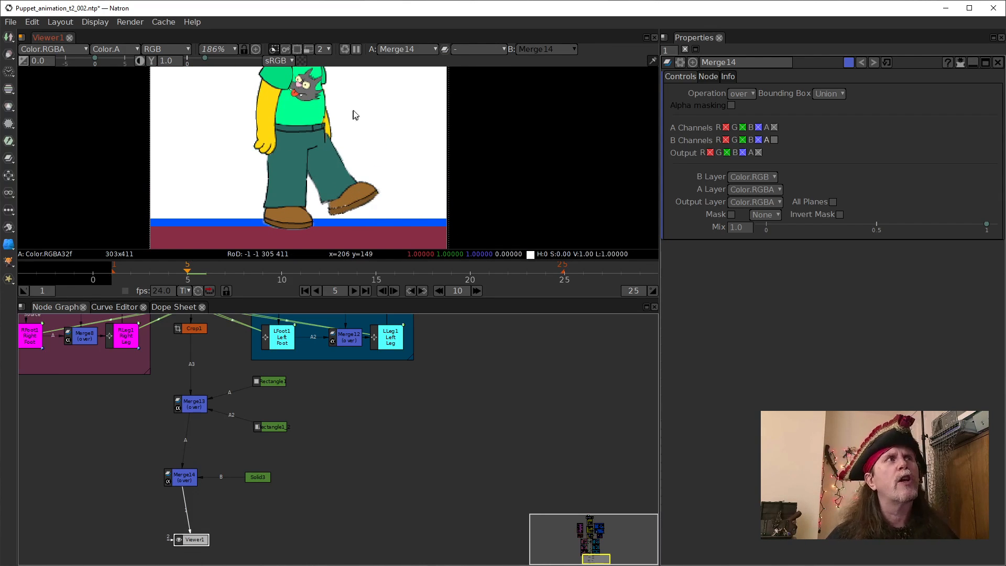
drag(357, 132, 351, 163)
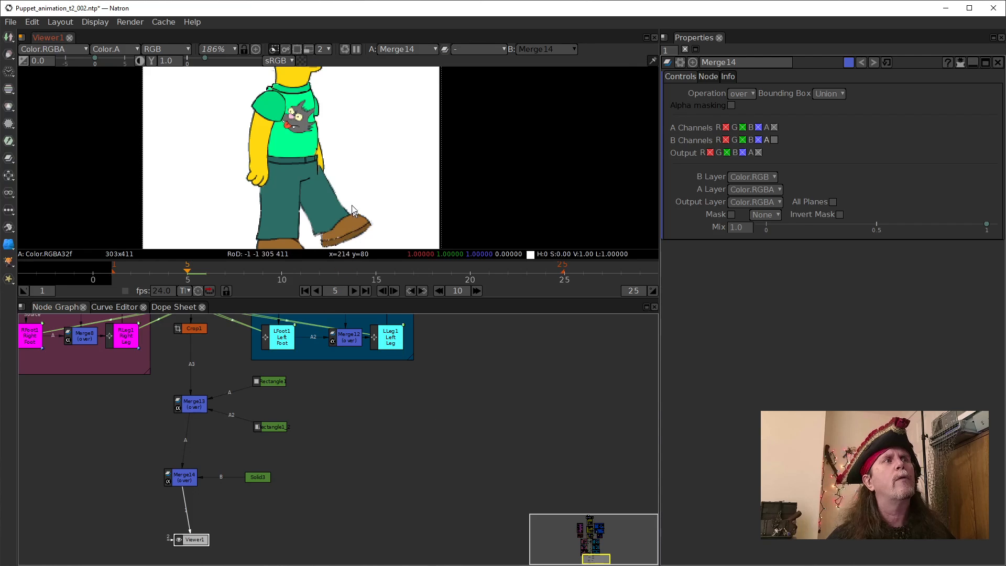
drag(243, 381, 292, 535)
click(233, 454)
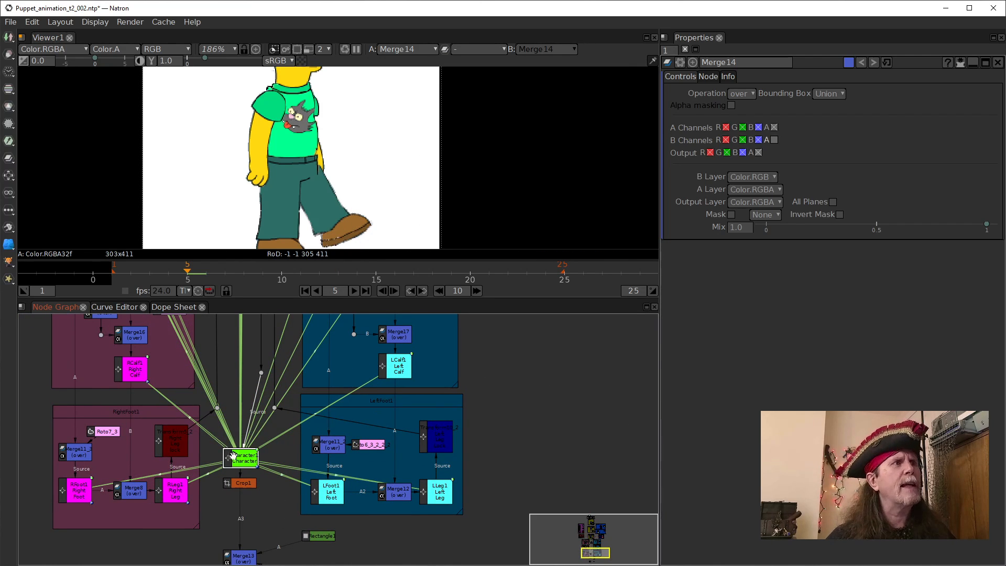
double_click(233, 454)
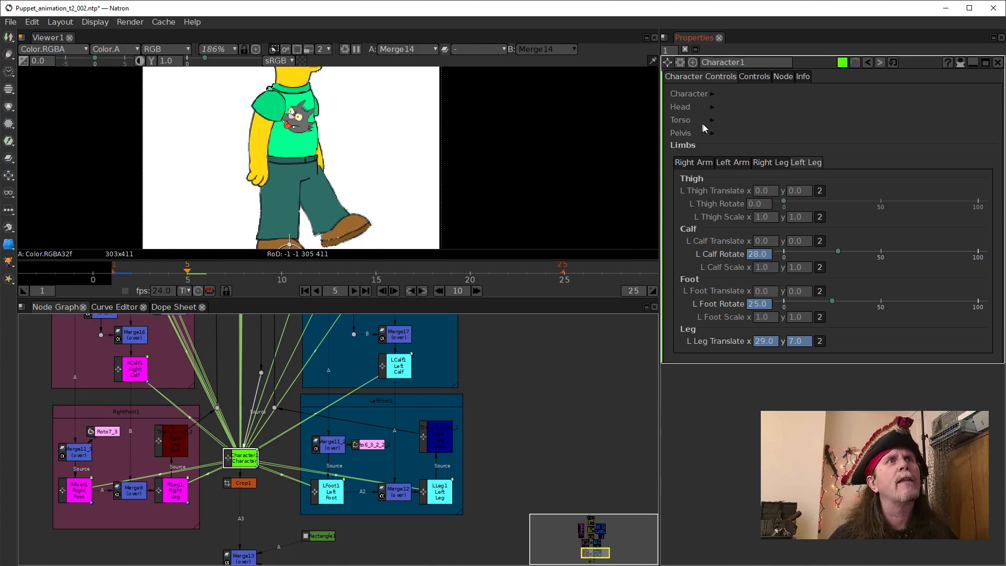
click(732, 162)
click(770, 212)
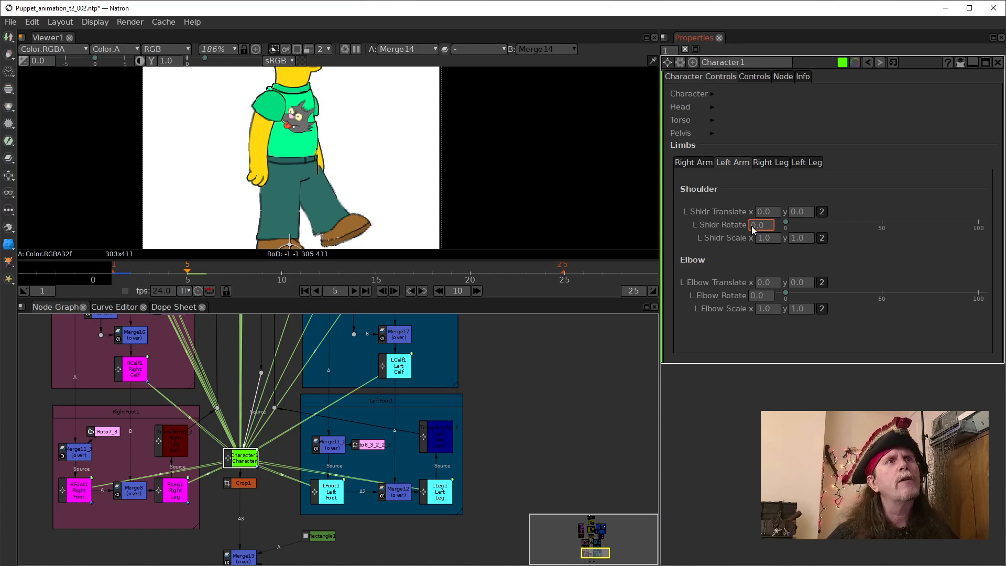
text(11)
key(Return)
text(23)
key(Return)
scroll(754, 228, down, 20)
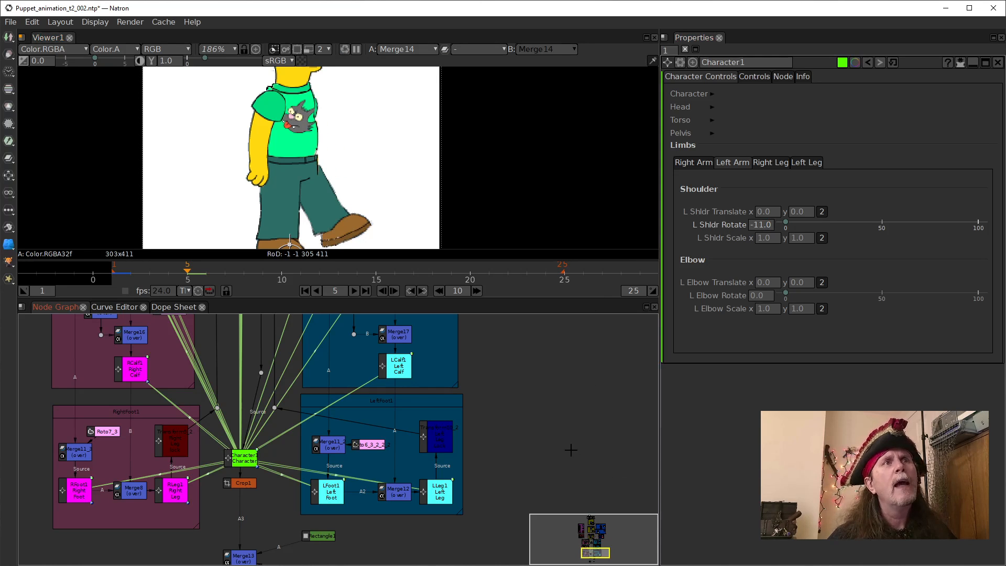
scroll(427, 139, down, 6)
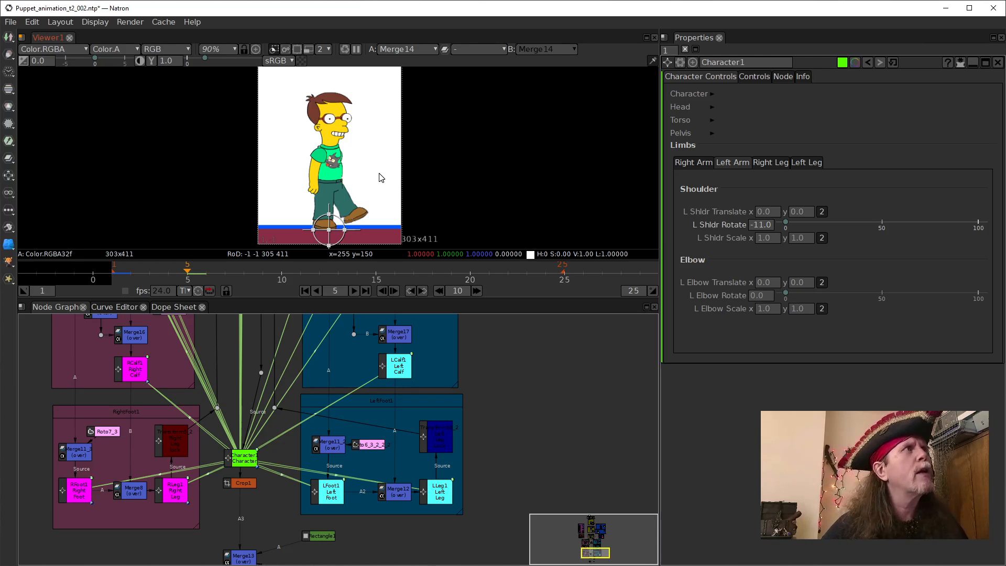
Save the project under the new file name puppet_Anim_live_007.ntp in the Episode 0025 folder.
click(10, 24)
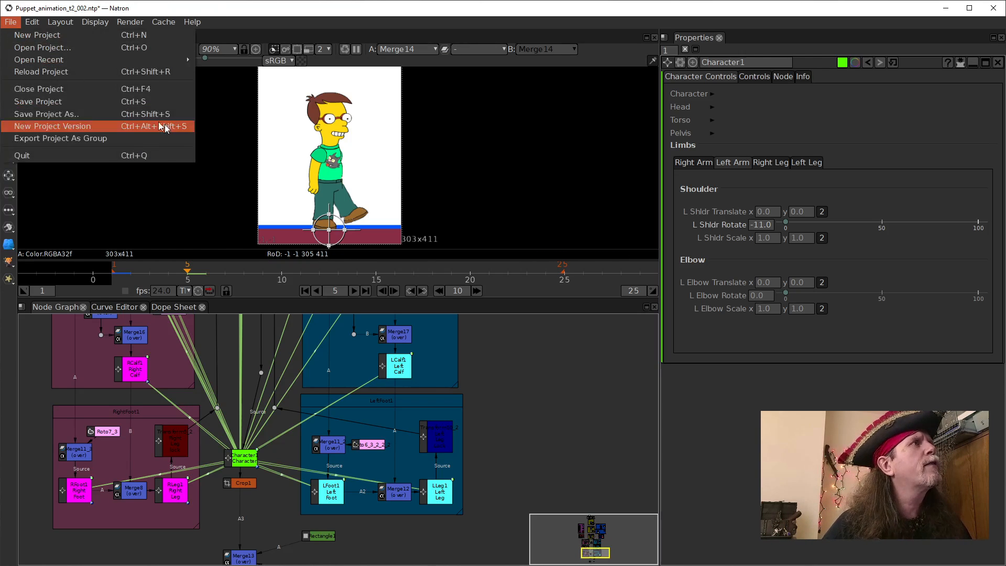
click(68, 116)
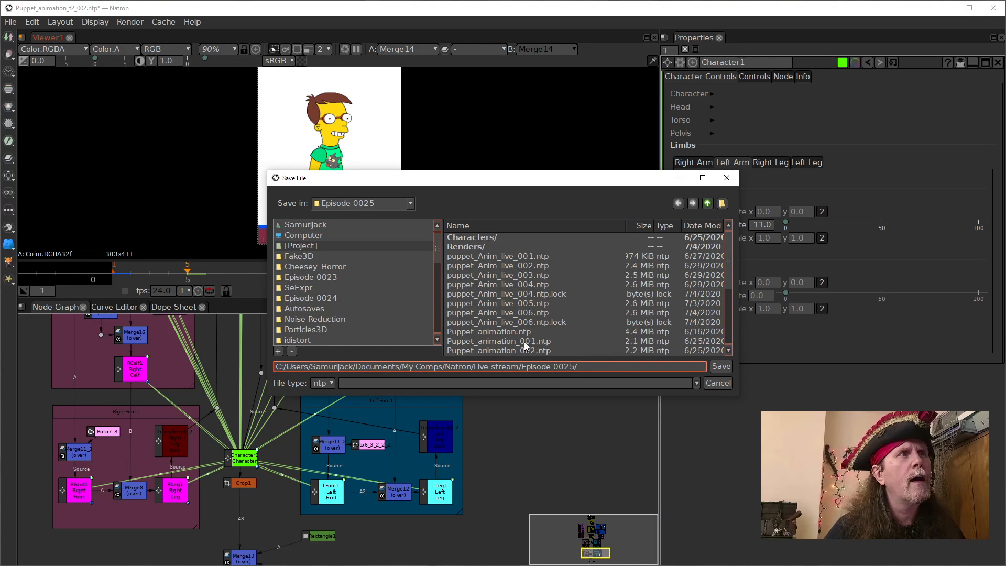
click(520, 313)
click(658, 367)
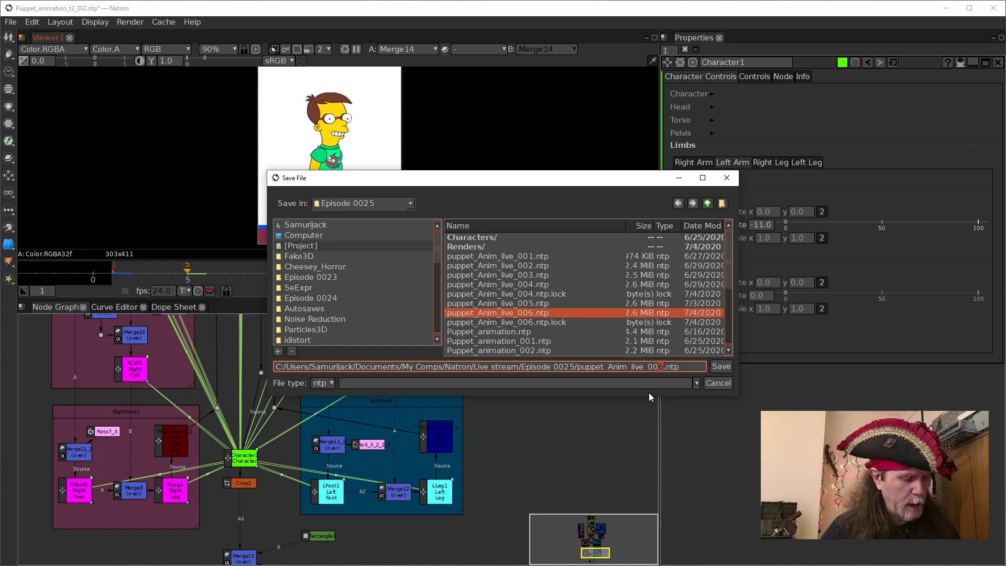
key(BackSpace)
text(7)
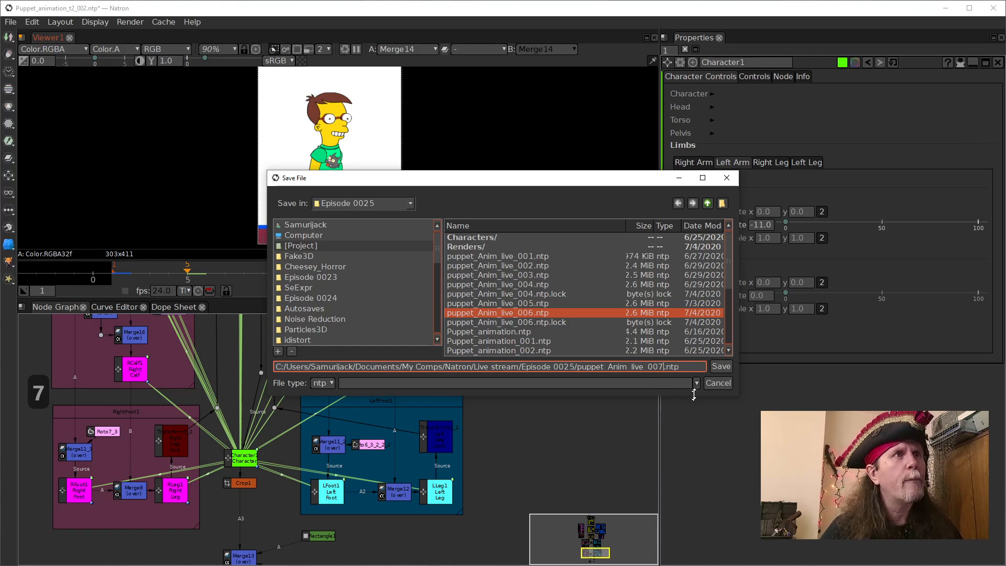
click(723, 368)
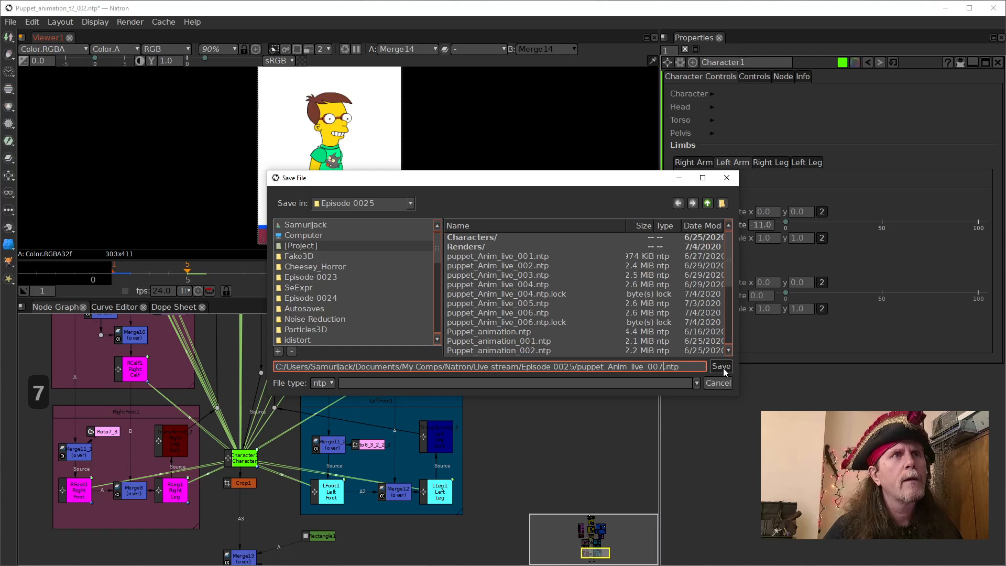
click(723, 368)
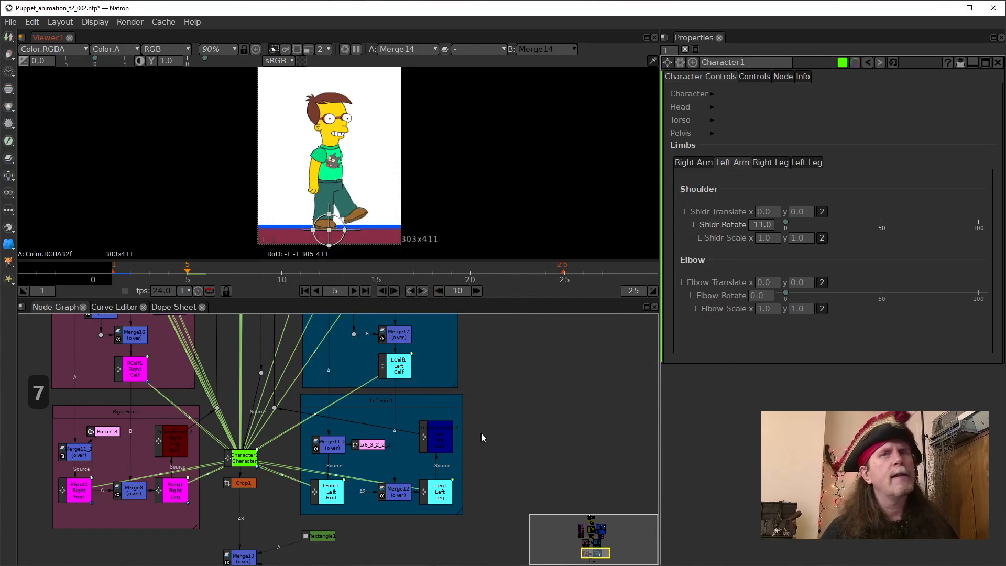